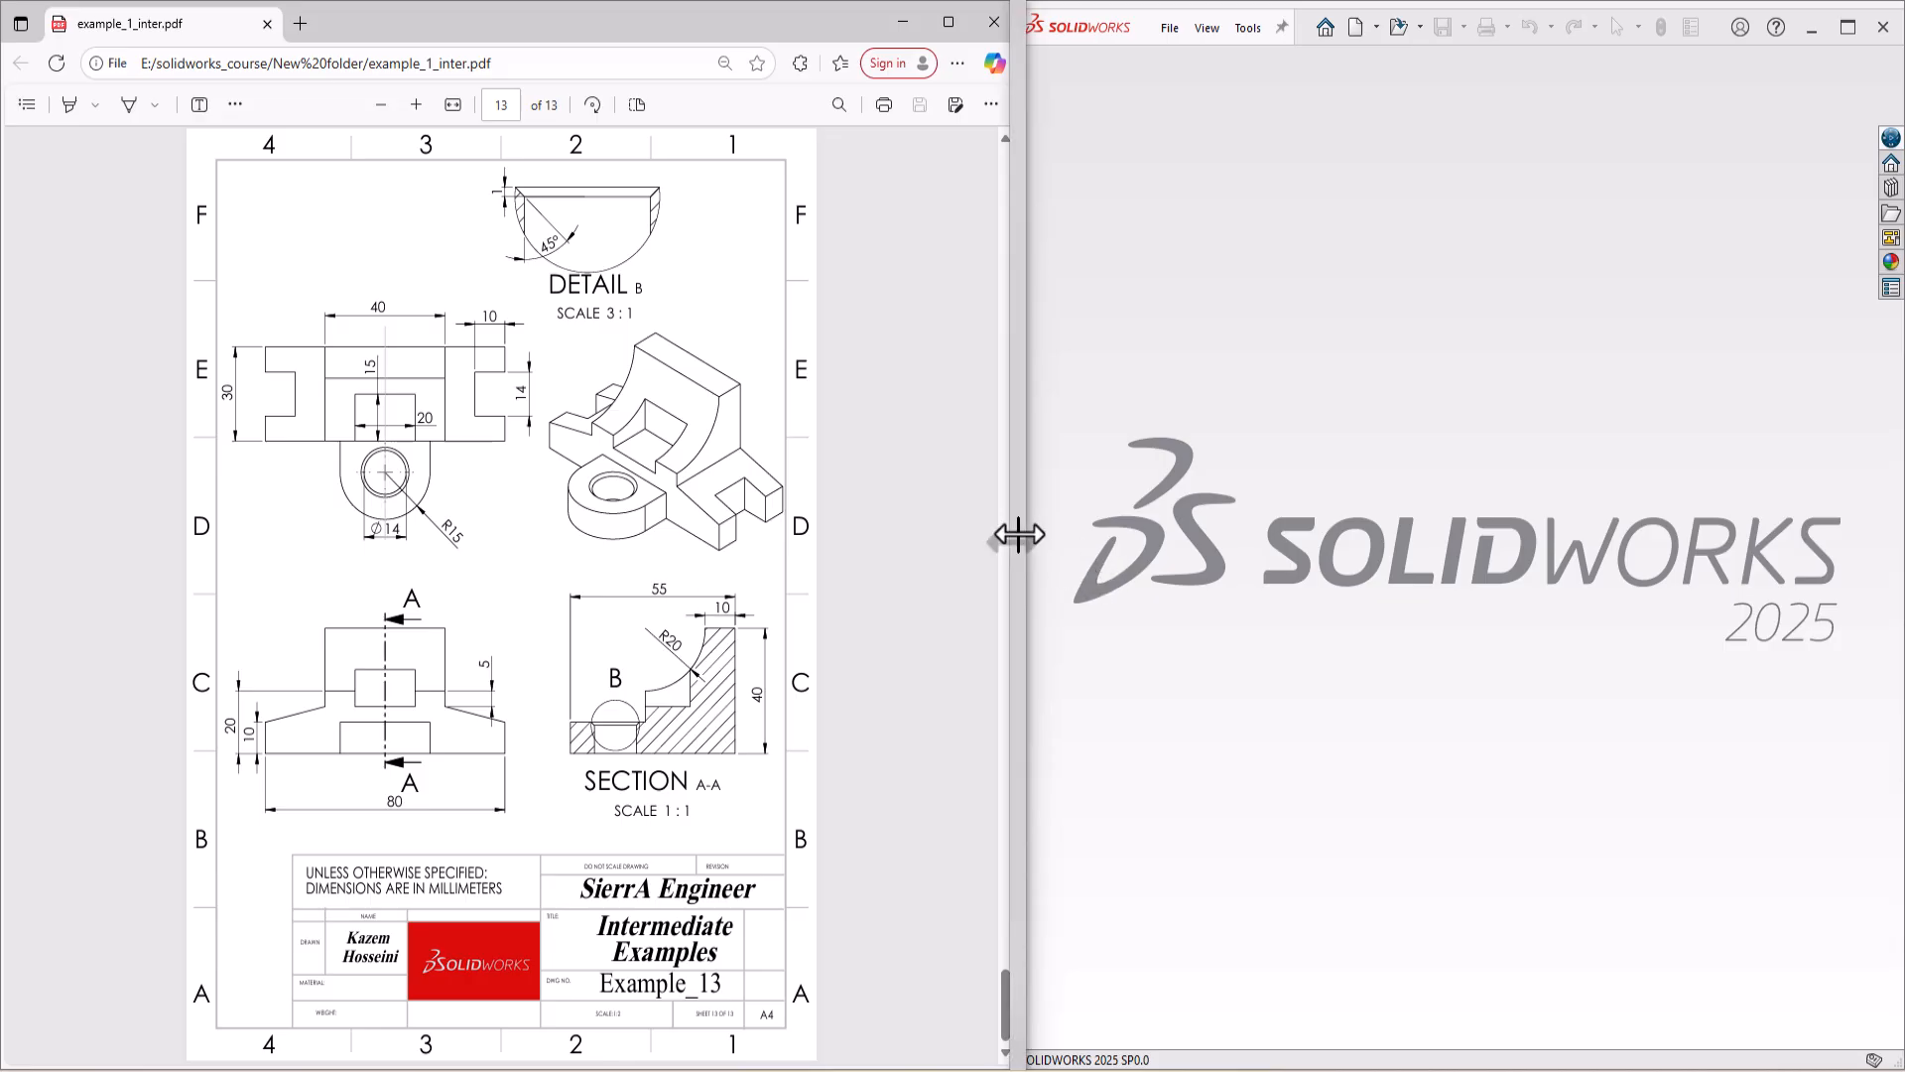
# Step: Narrow the PDF drawing window to widen SOLIDWORKS, and bring all drawing views of the bracket into sight
pyautogui.moveTo(1022, 534); pyautogui.dragTo(579, 562)
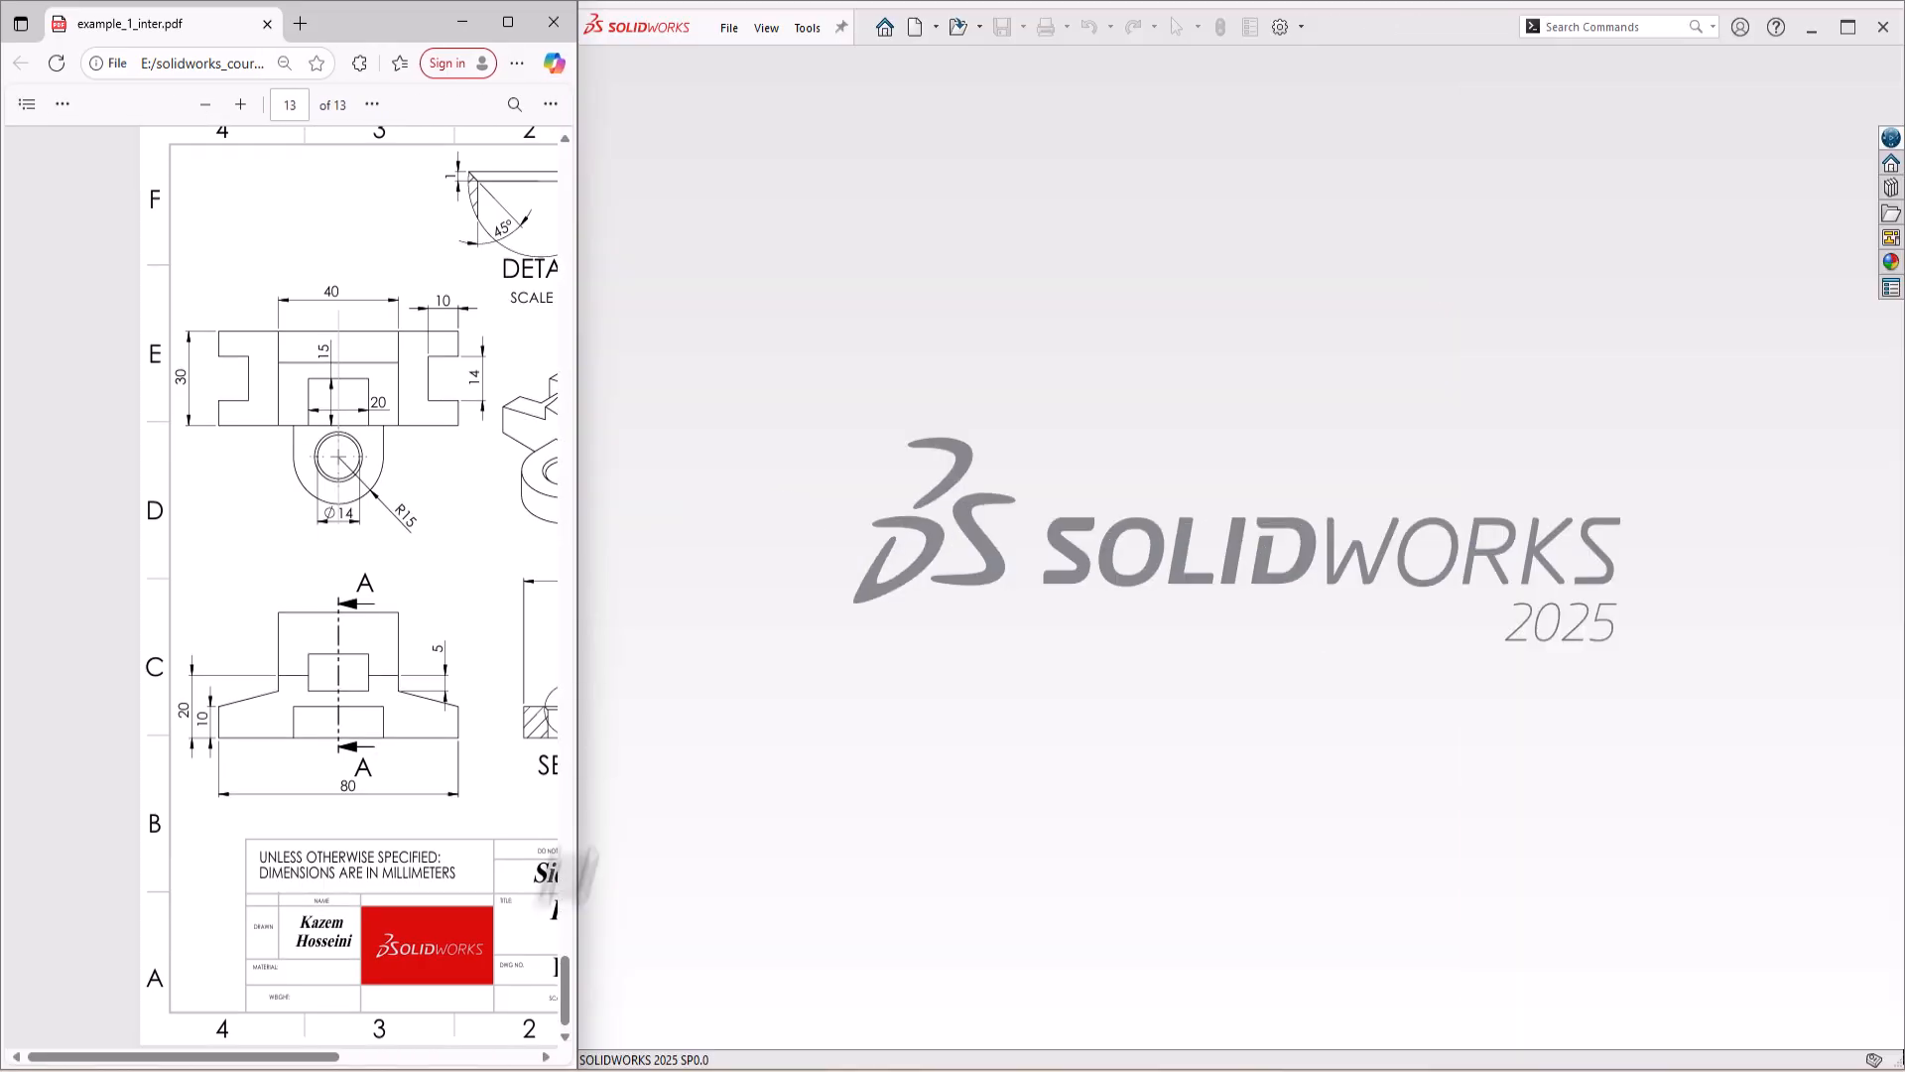
pyautogui.click(339, 1057)
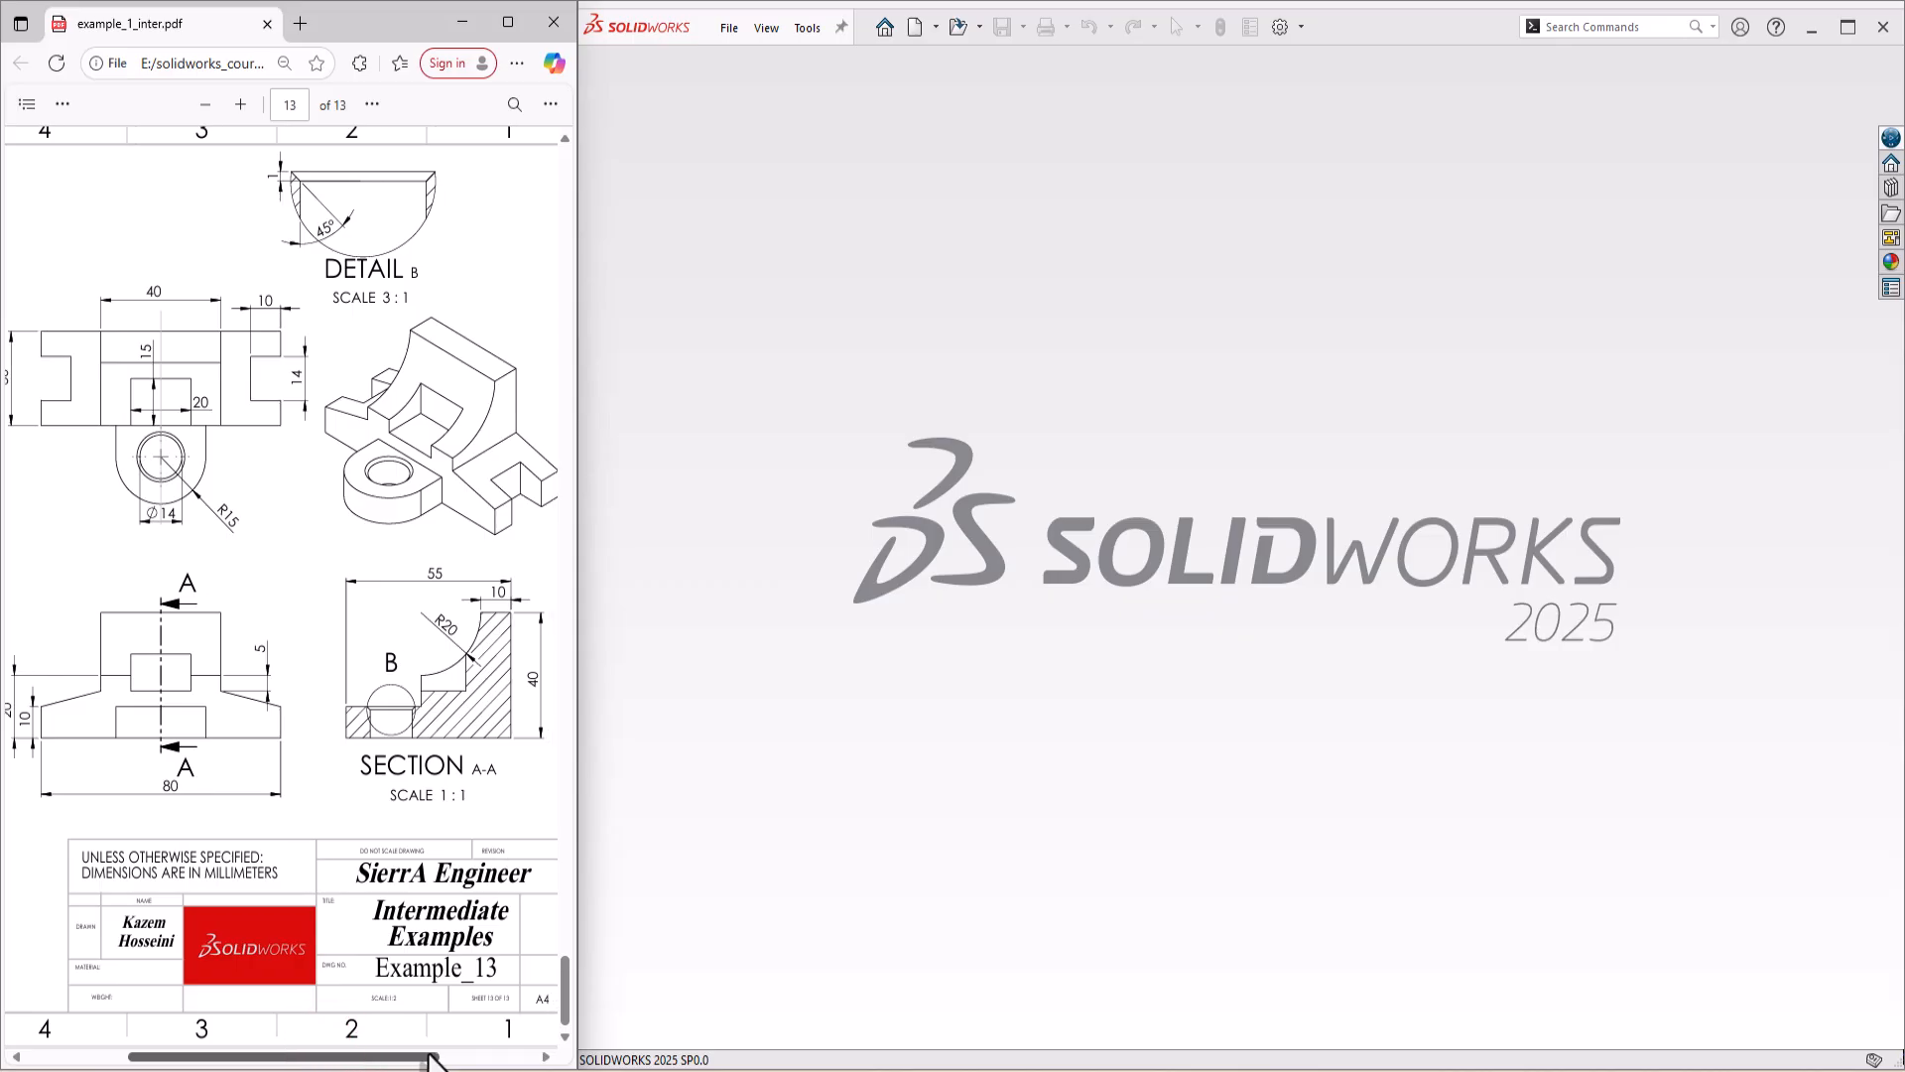
pyautogui.moveTo(420, 1055); pyautogui.dragTo(421, 1055)
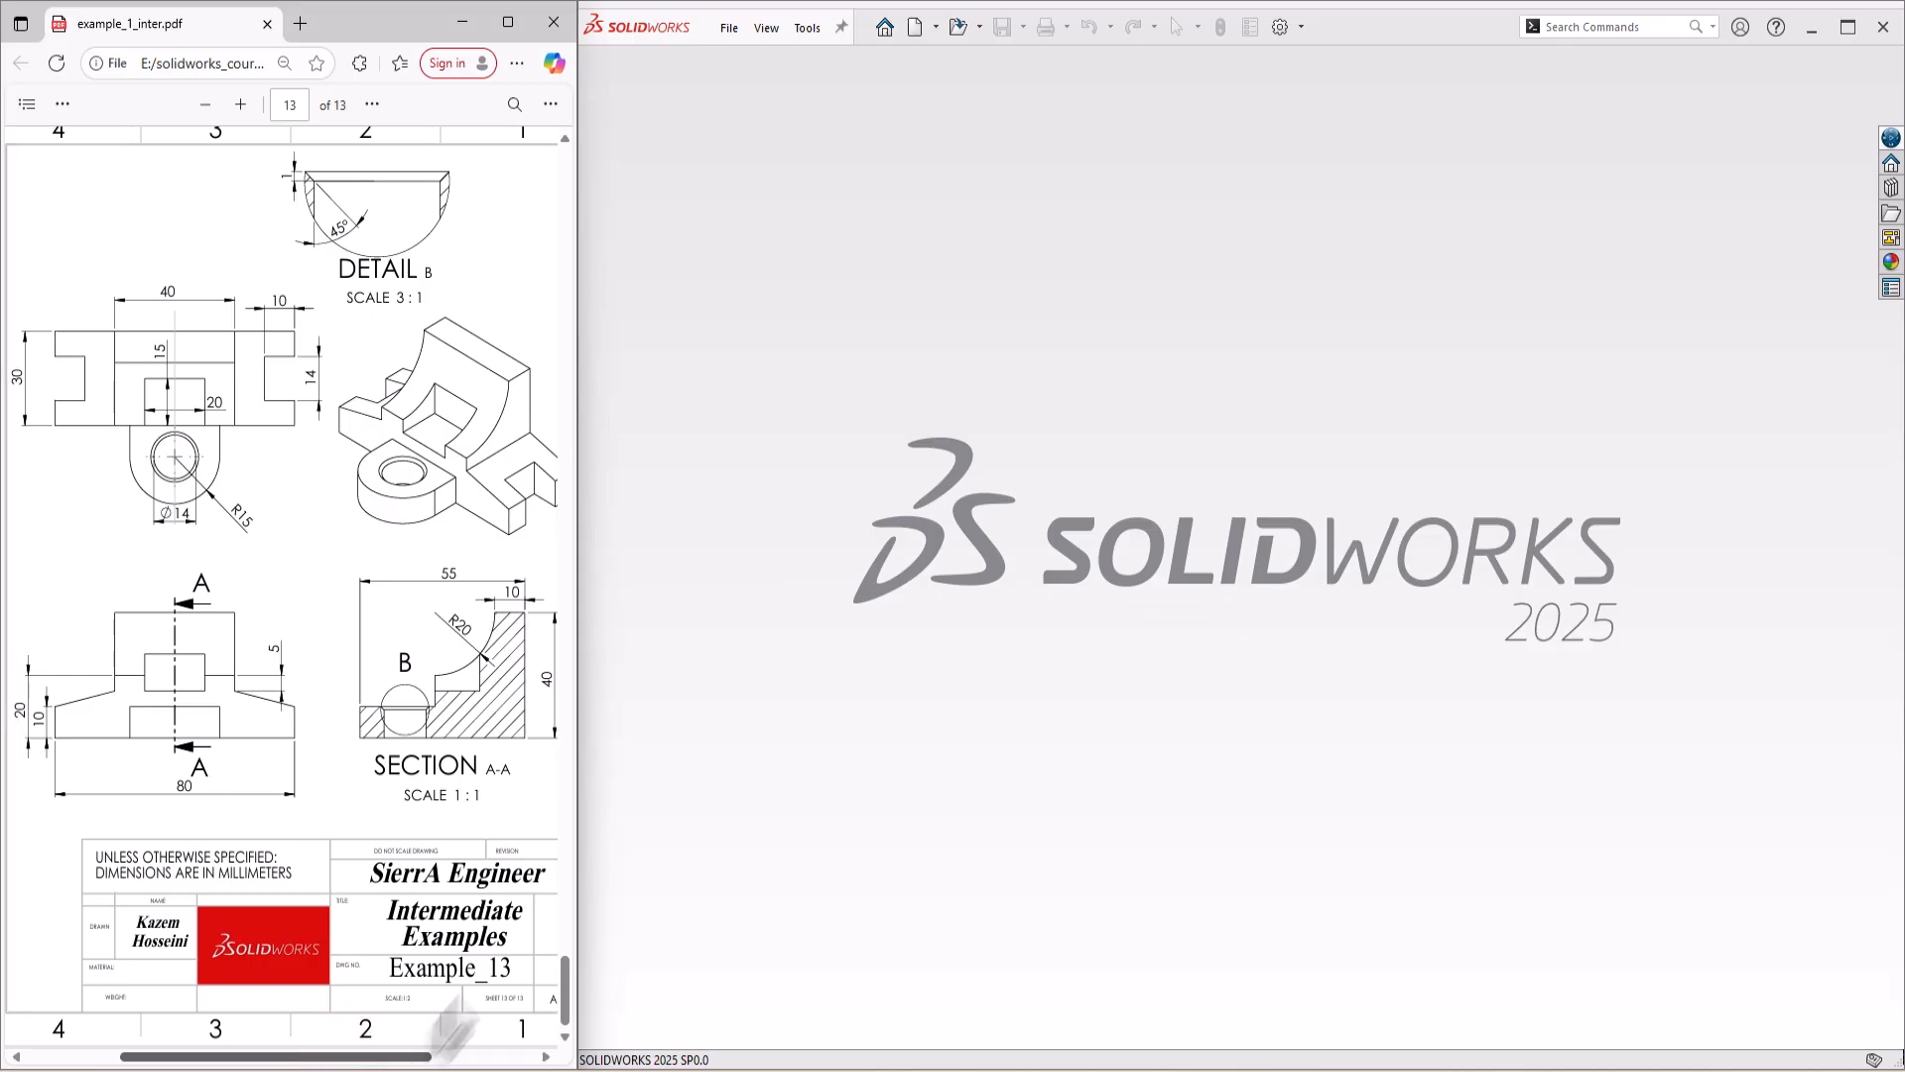
# Step: Create a new part document and start a sketch on the Front Plane
pyautogui.click(914, 27)
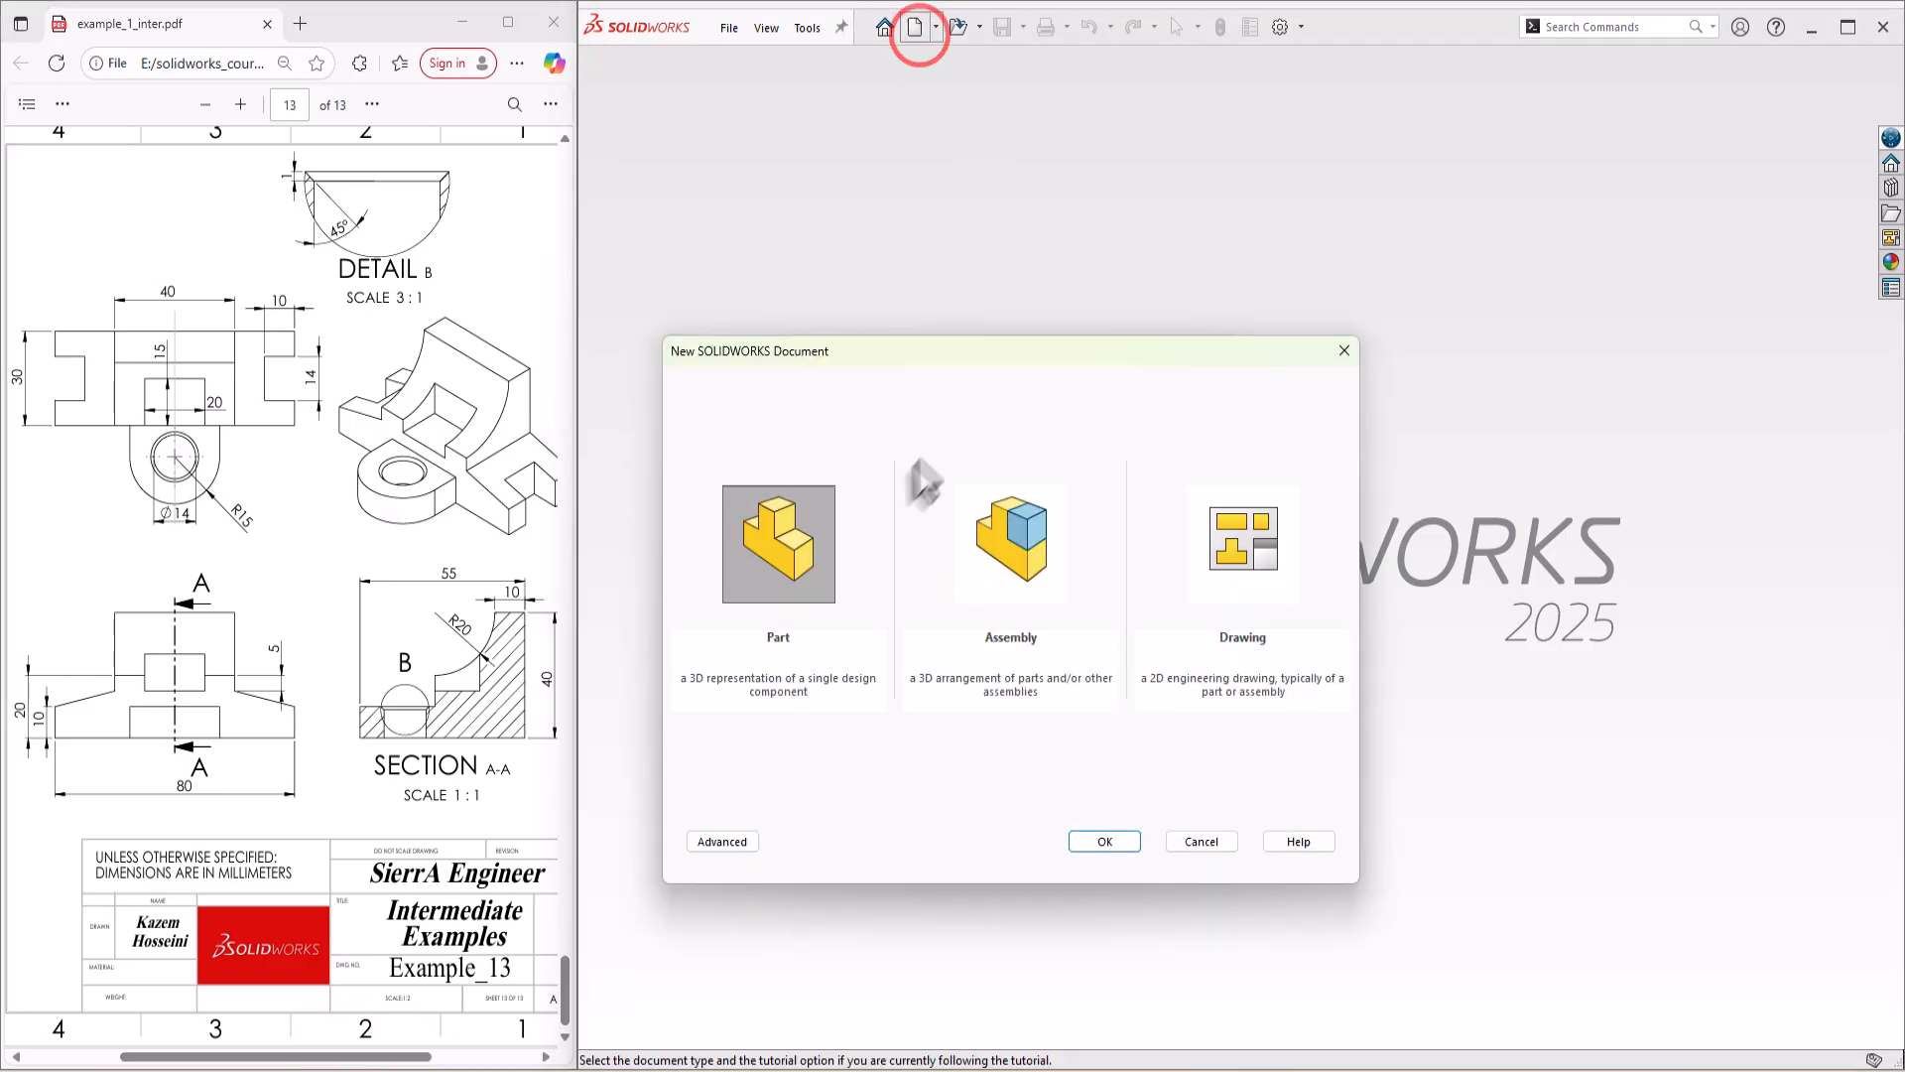
pyautogui.doubleClick(800, 549)
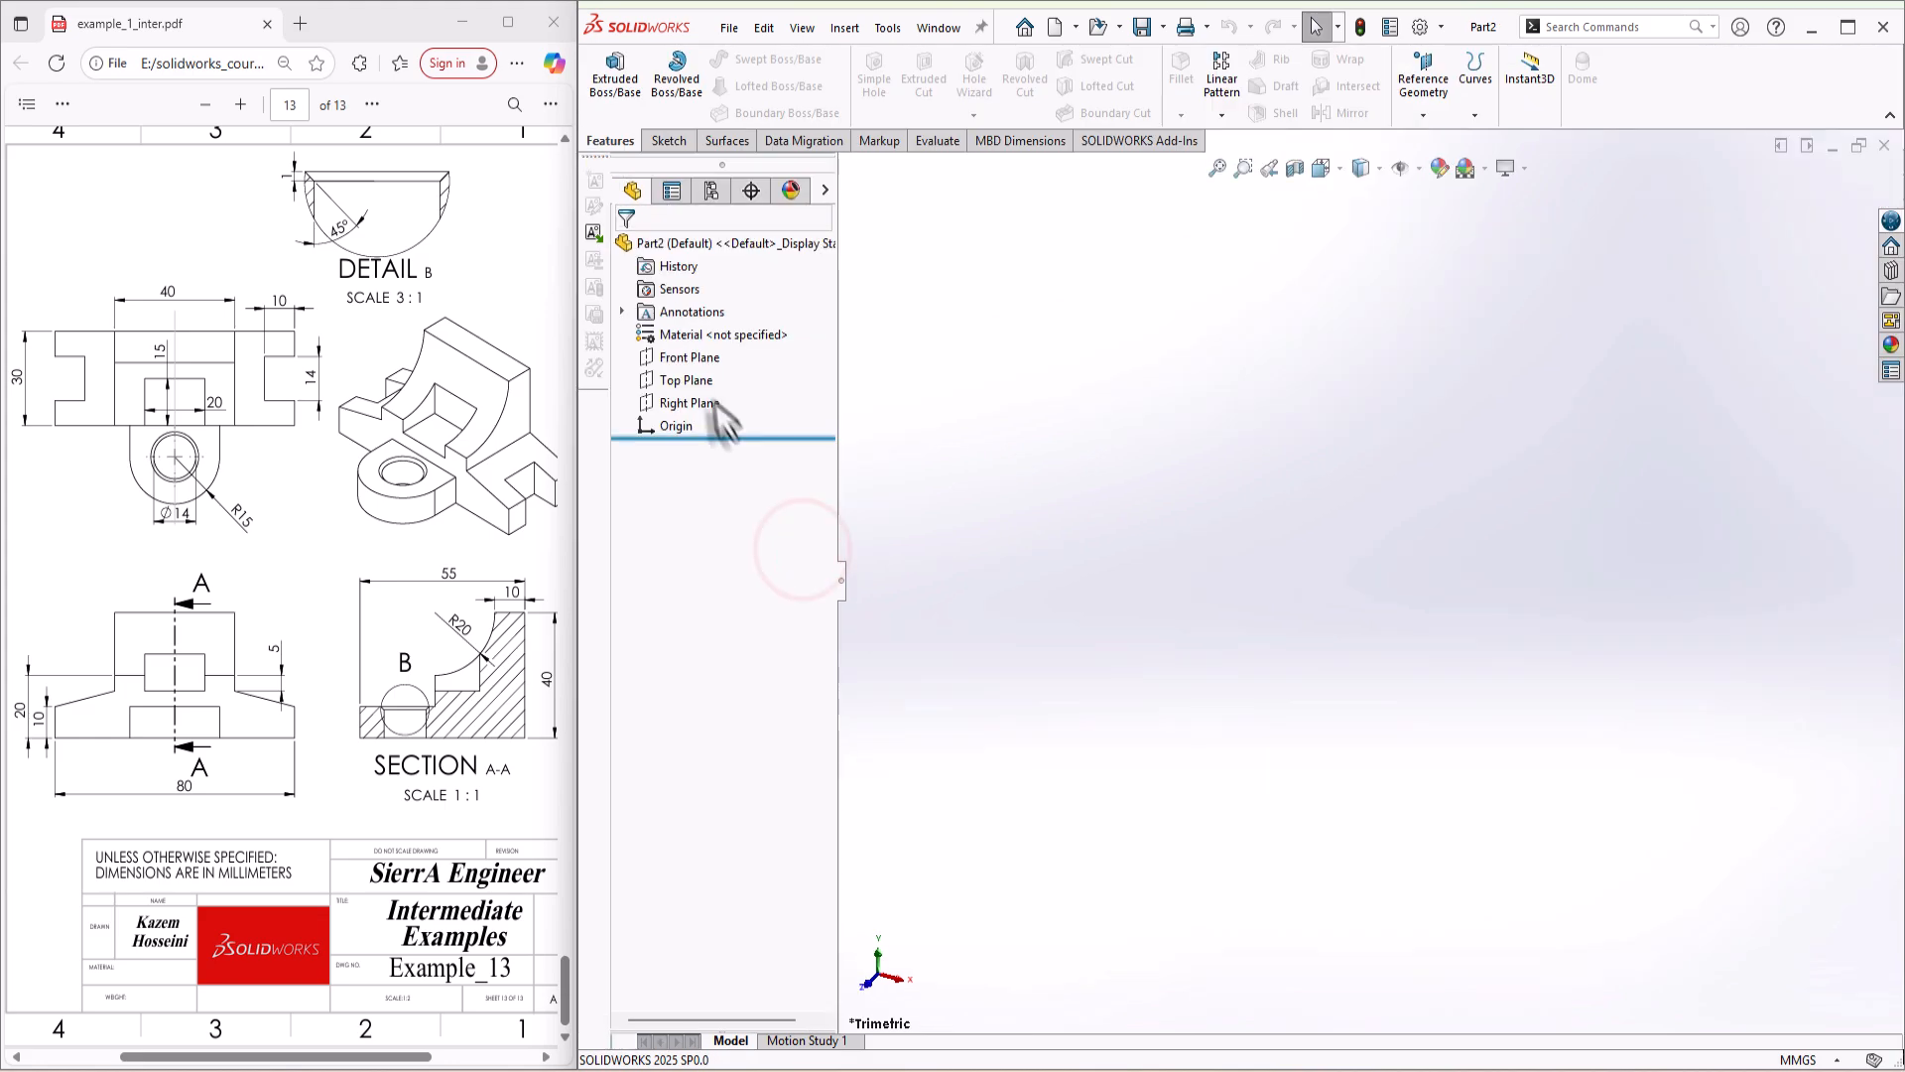
pyautogui.rightClick(685, 357)
pyautogui.click(714, 334)
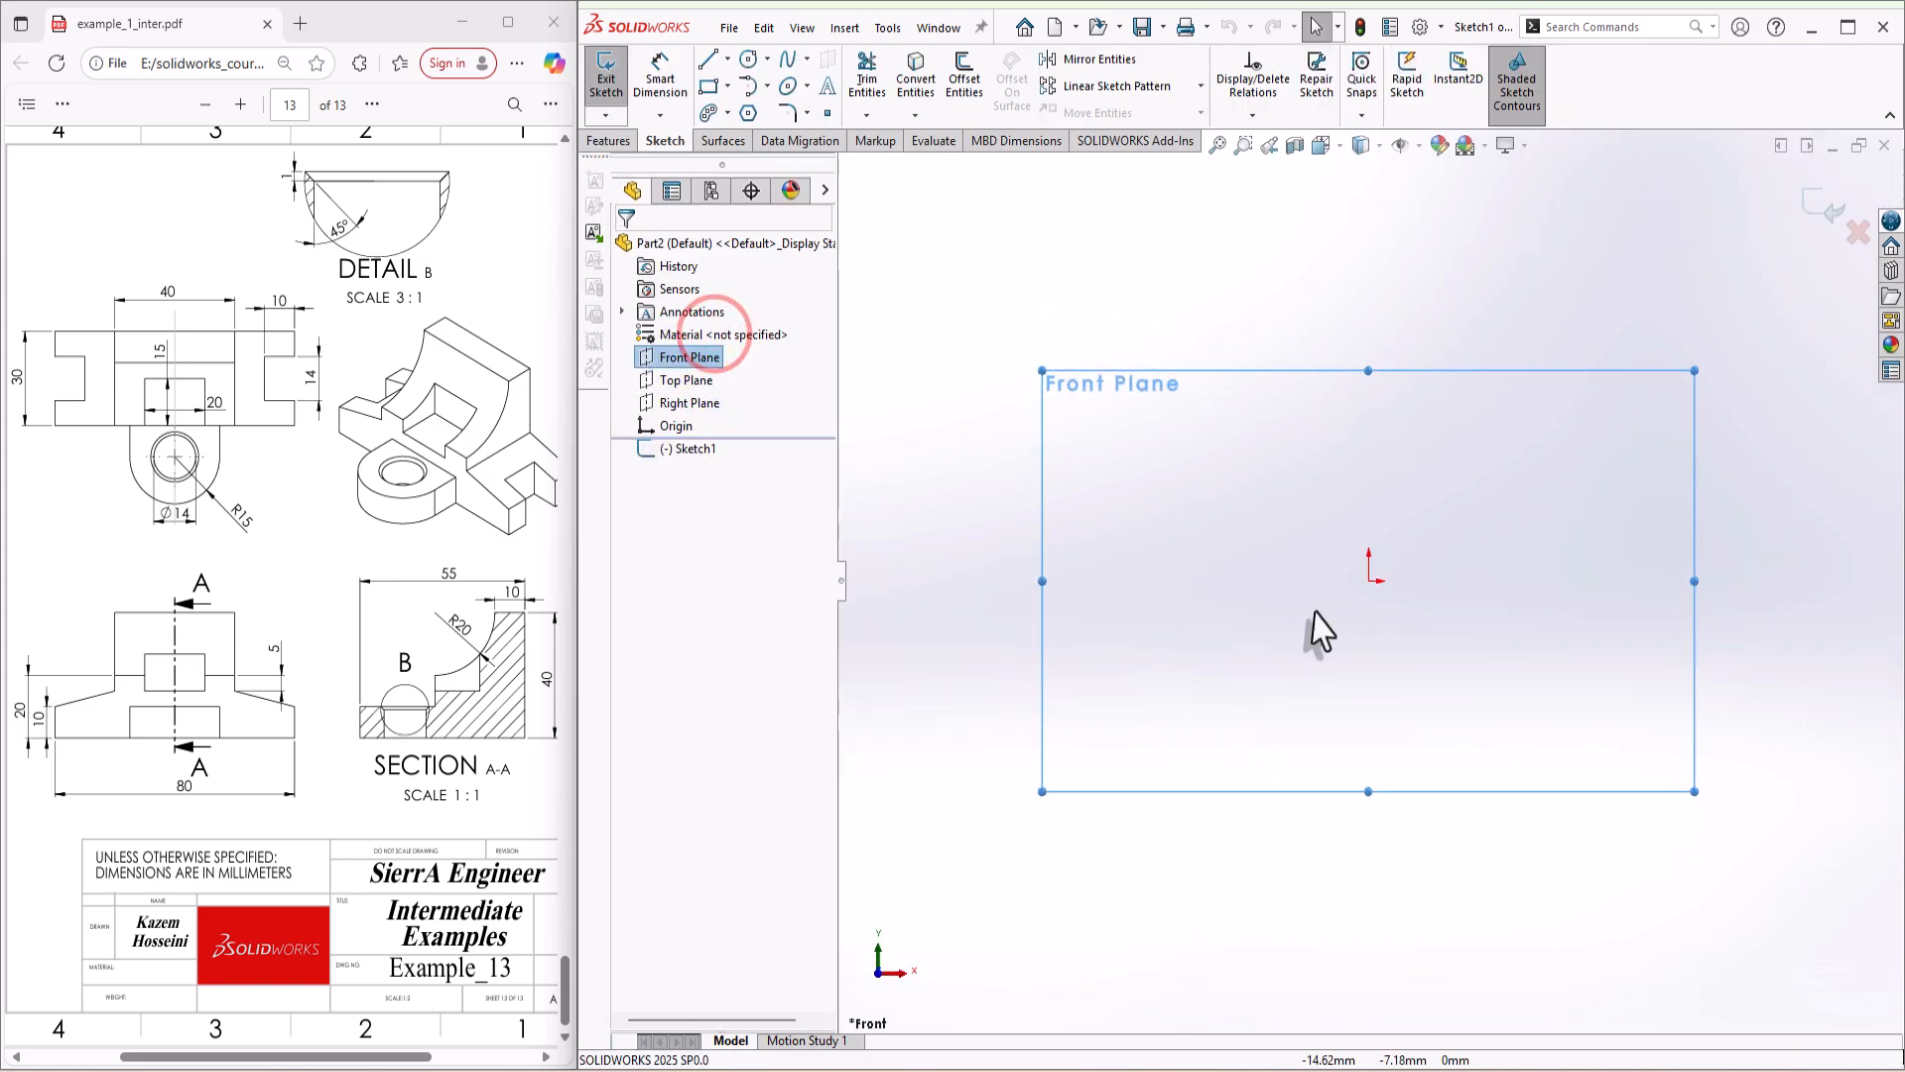
# Step: Sketch a centerline about 74 mm long upward from the origin and make it vertical
pyautogui.press('s')
pyautogui.click(1542, 664)
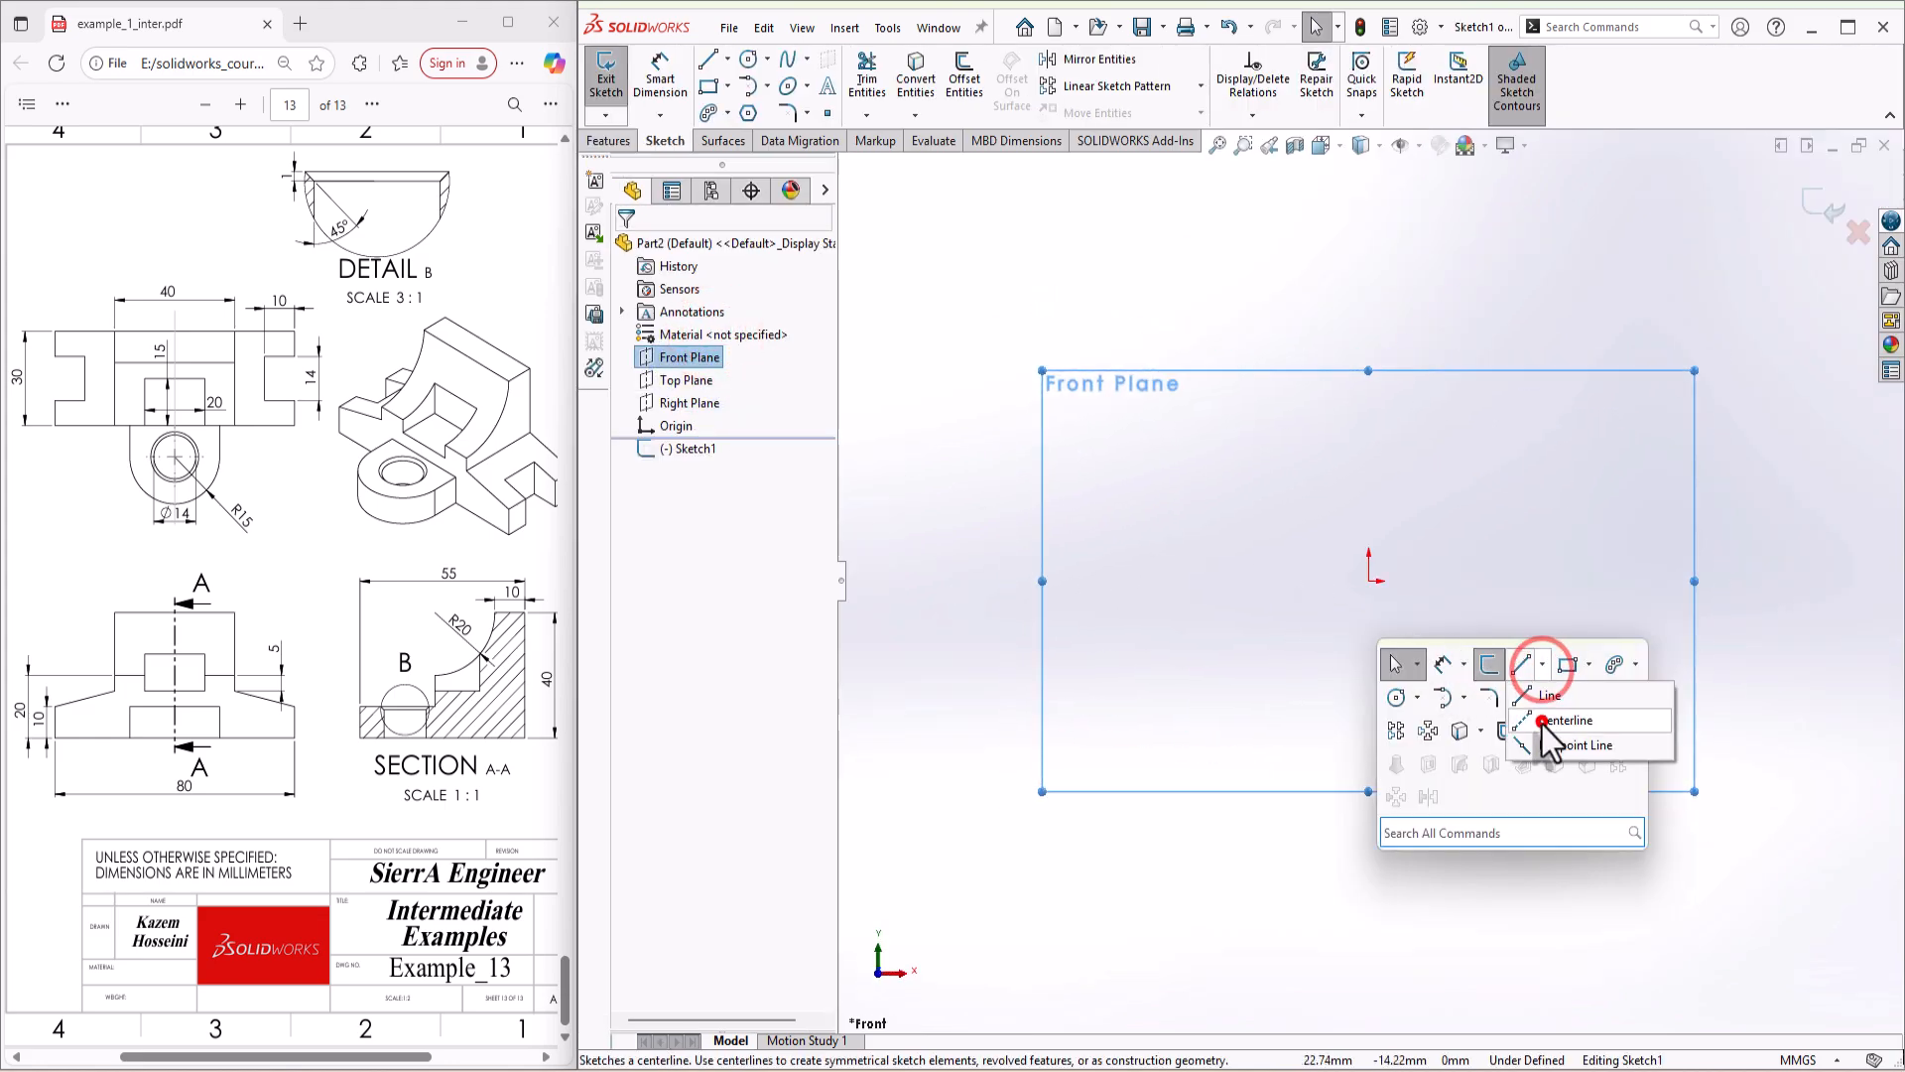
pyautogui.click(1541, 721)
pyautogui.click(1368, 582)
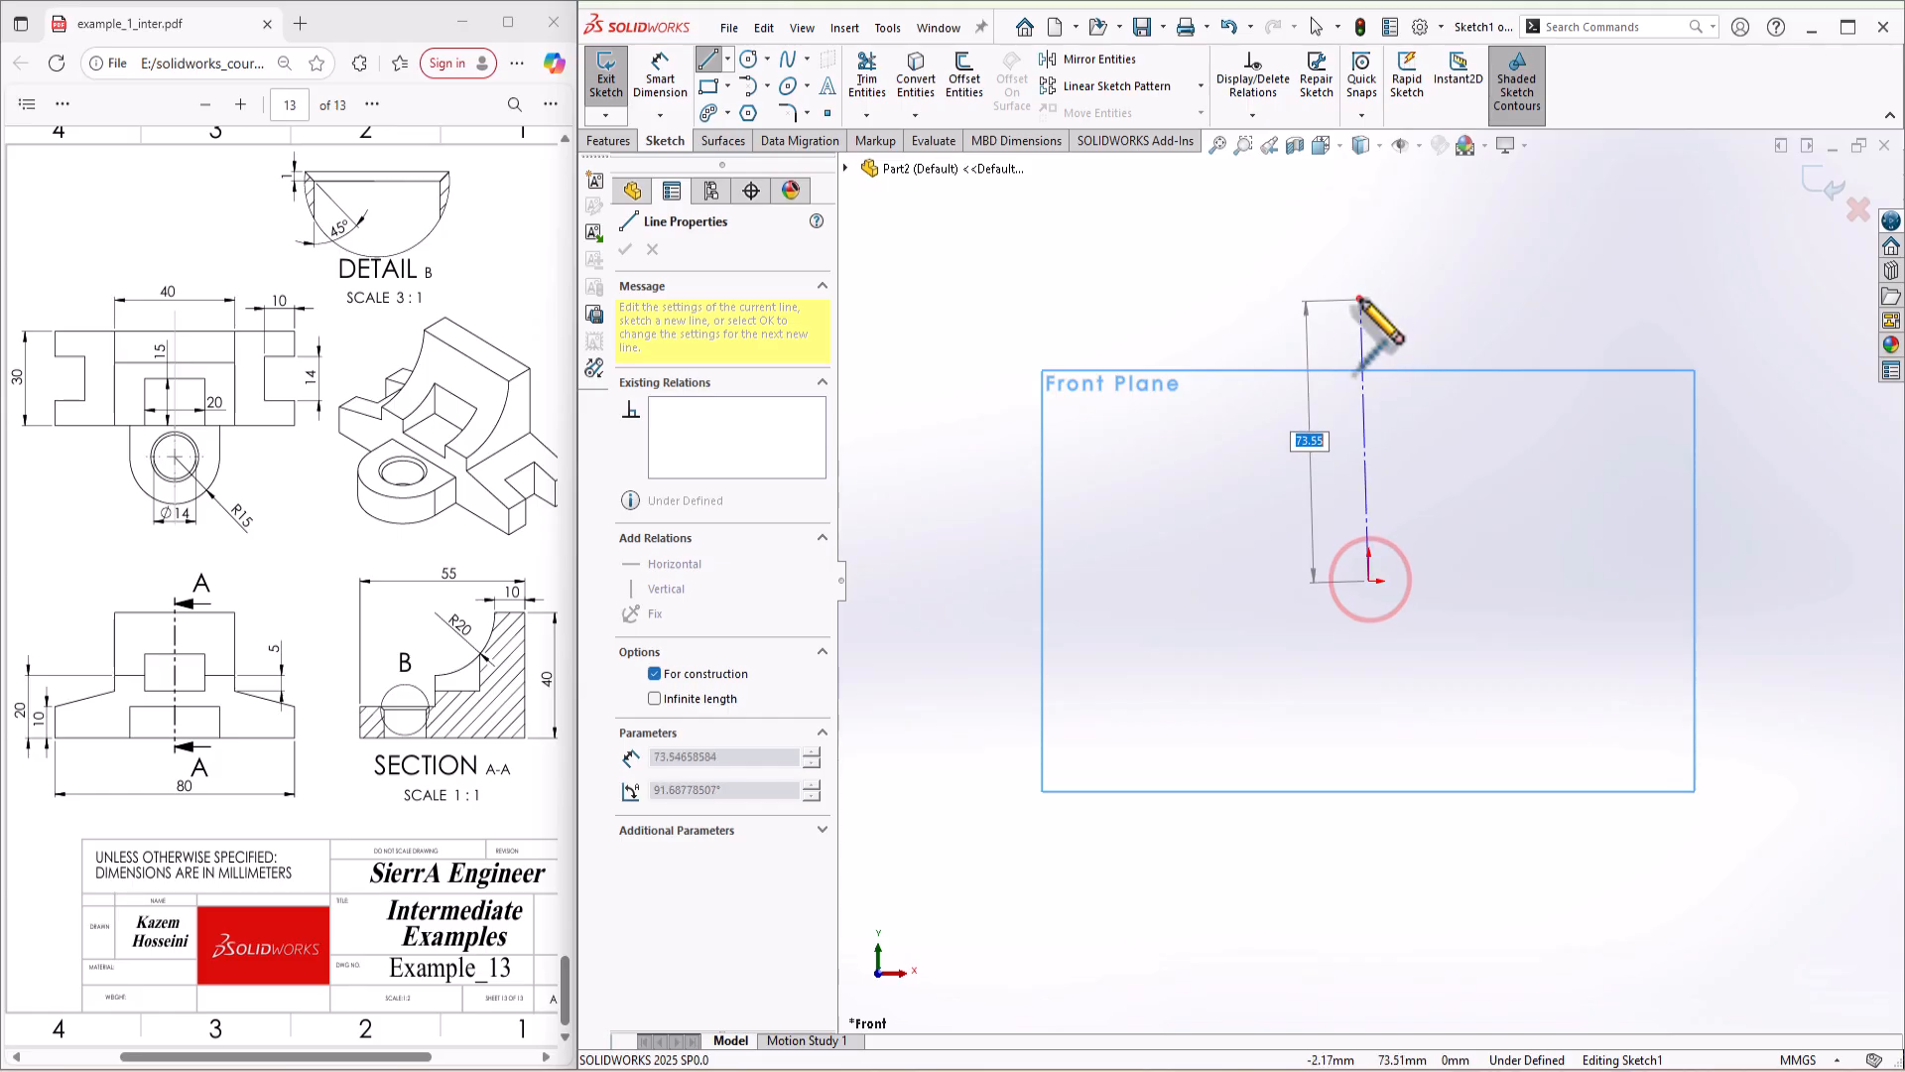
pyautogui.click(1361, 298)
pyautogui.rightClick(1413, 352)
pyautogui.click(1467, 367)
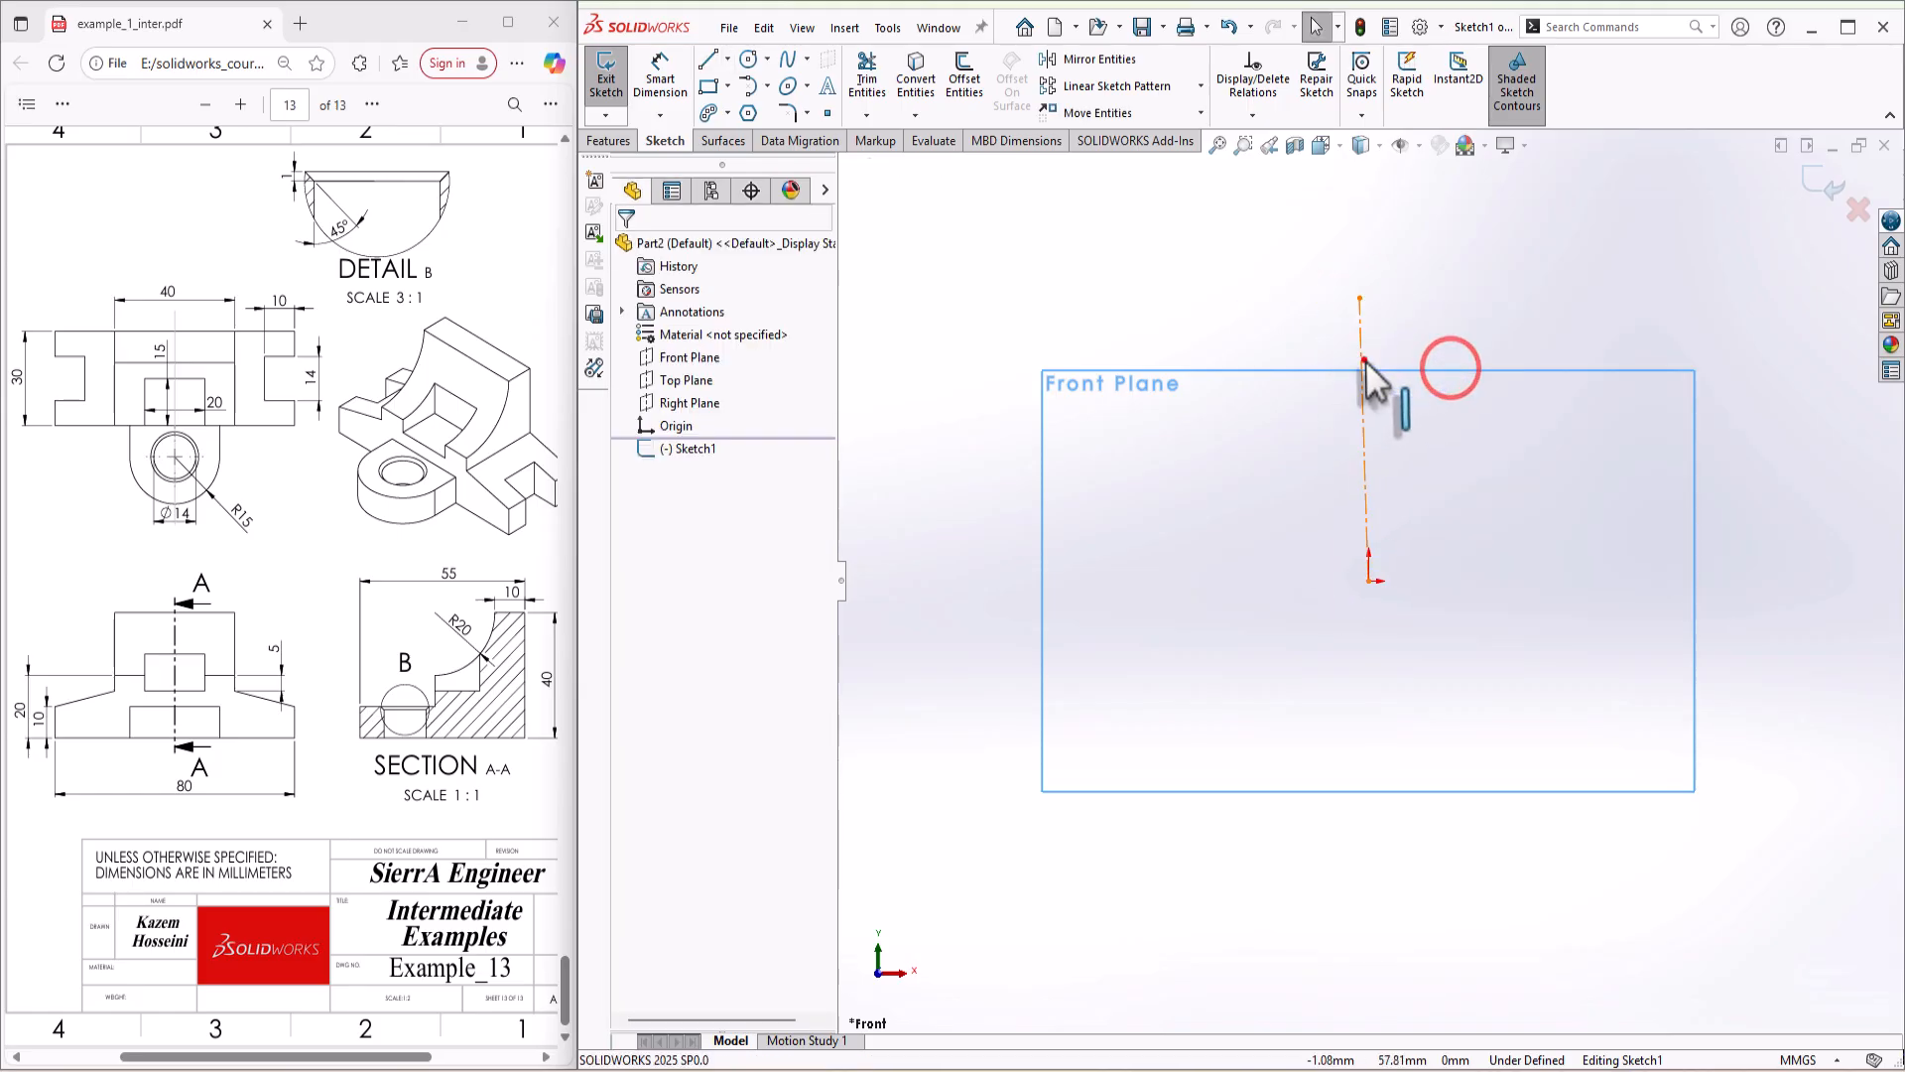
pyautogui.click(1363, 397)
pyautogui.click(1455, 269)
pyautogui.click(1456, 452)
# Step: Sketch the left half-profile as connected lines from the origin: base about 70 mm, short vertical, slope, tall vertical, and a top edge ending at the centerline
pyautogui.press('s')
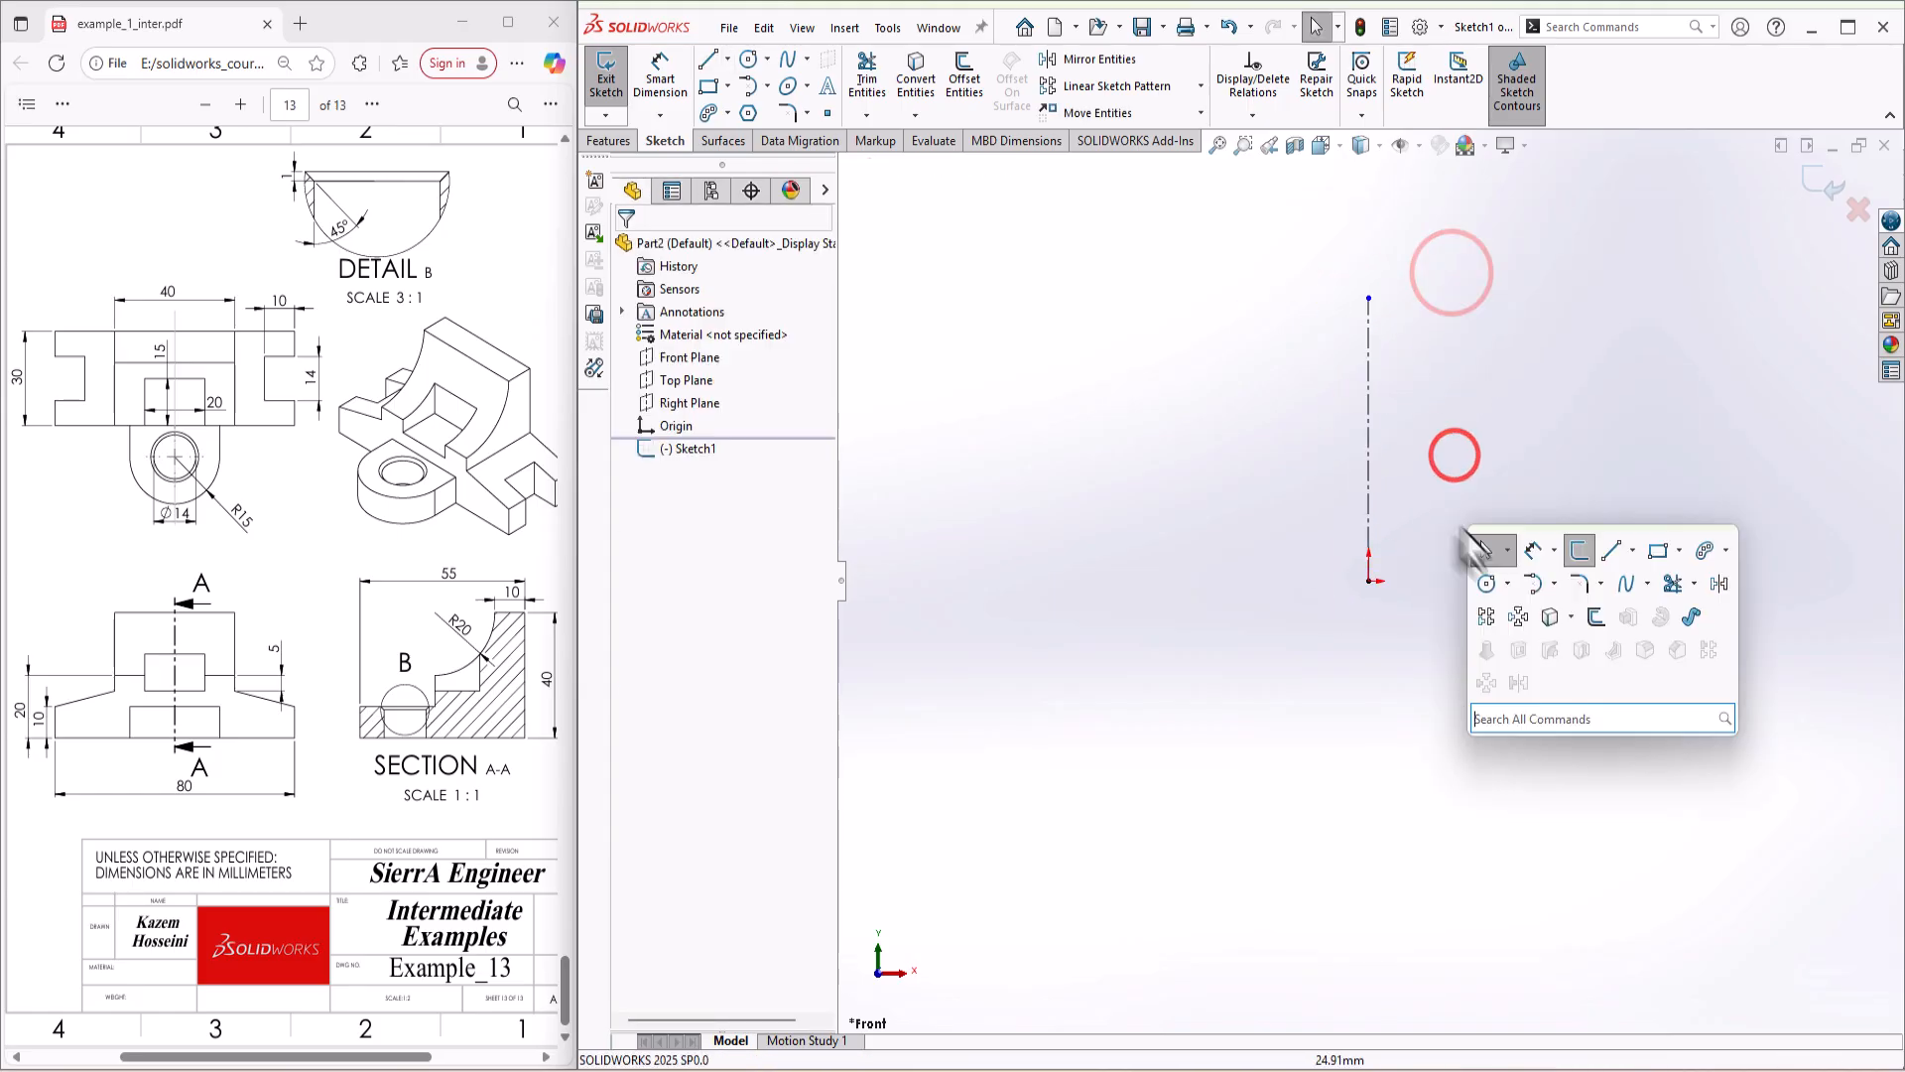
pyautogui.click(1608, 549)
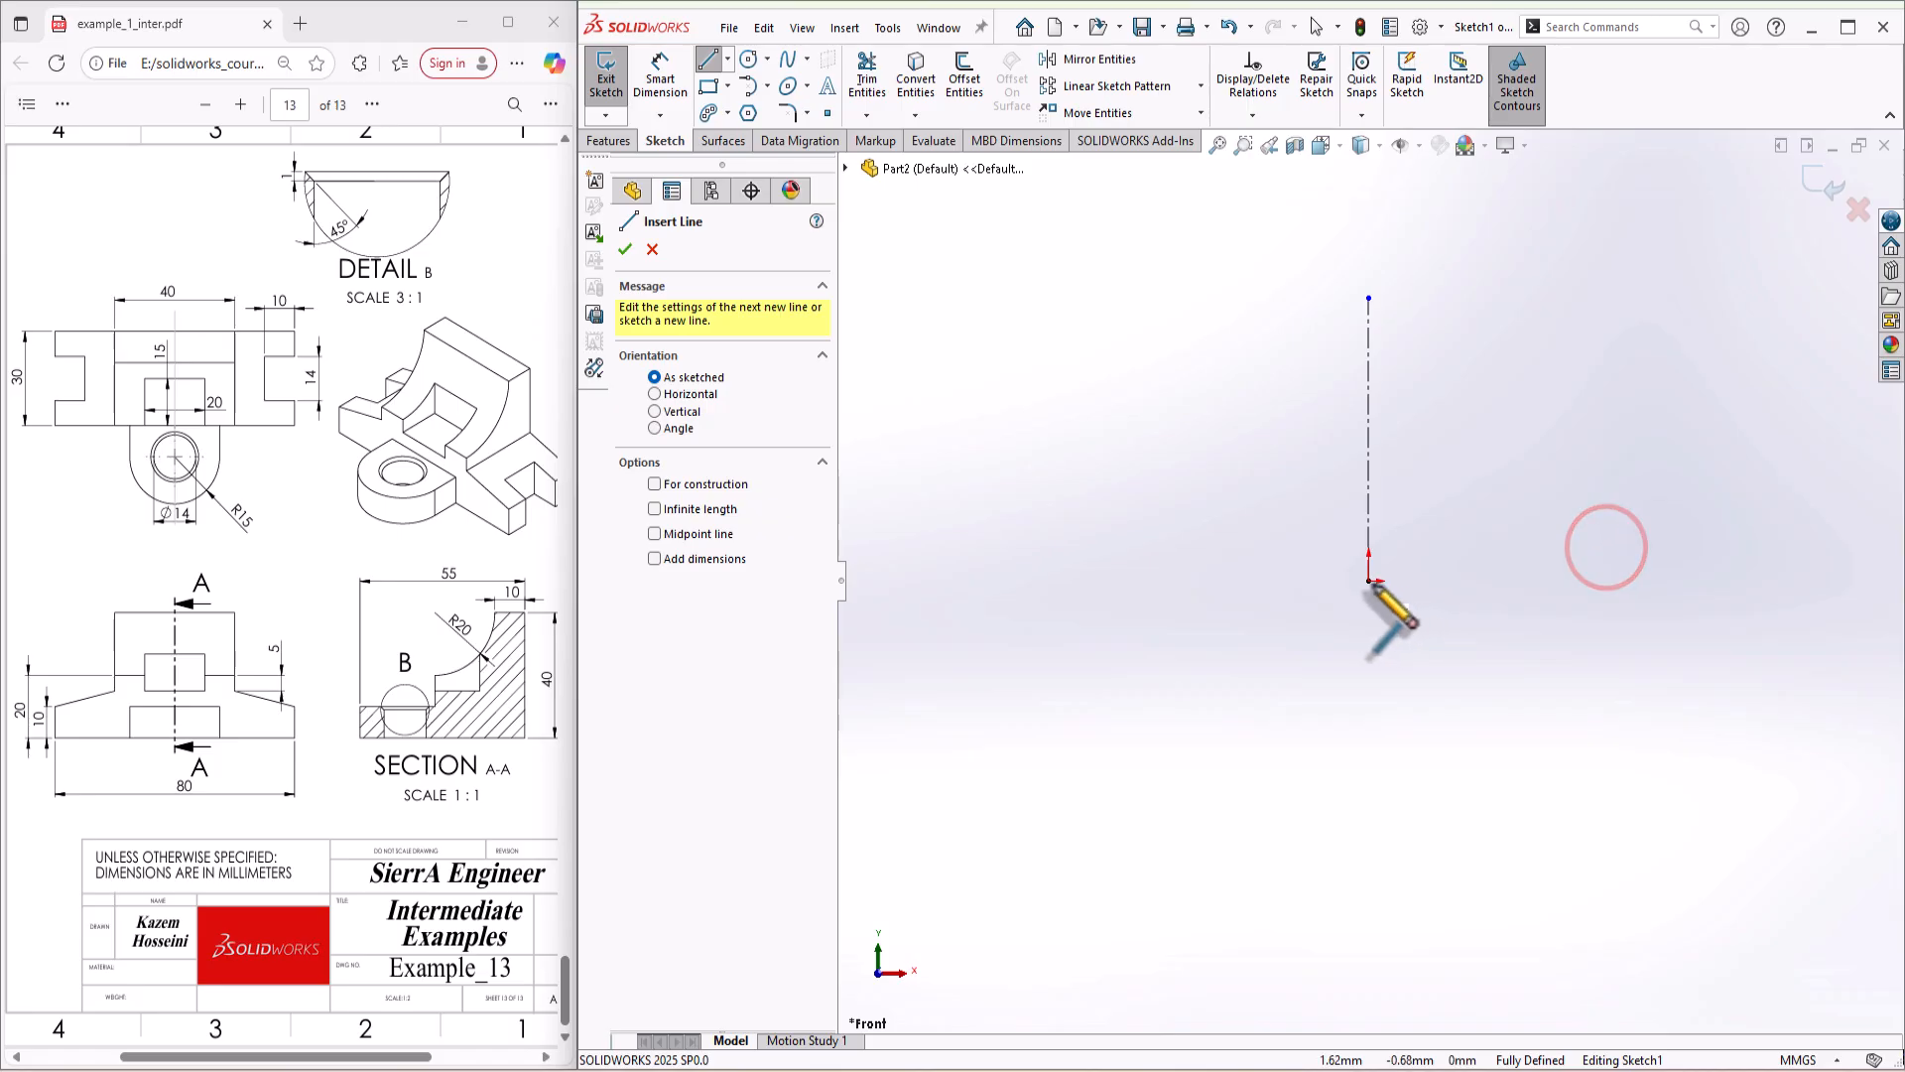
pyautogui.click(1367, 581)
pyautogui.click(1114, 581)
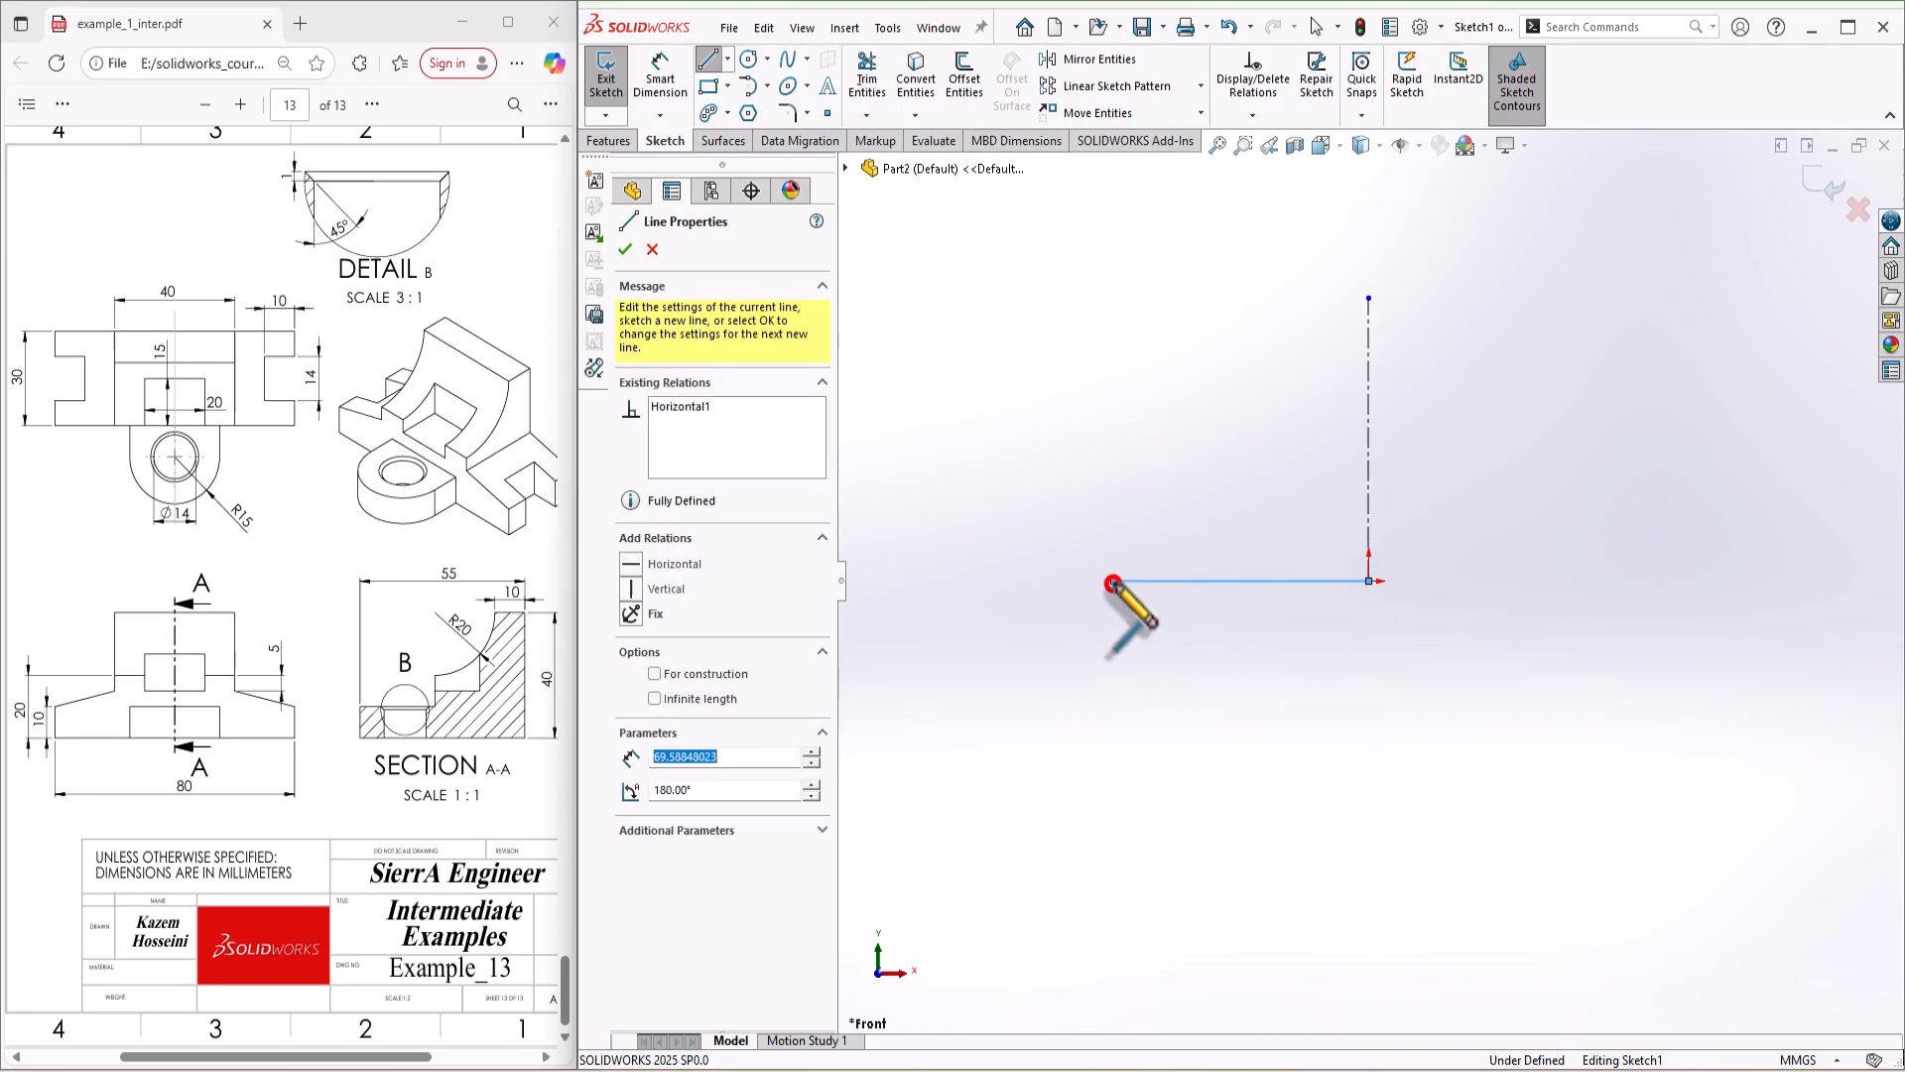
pyautogui.click(1114, 519)
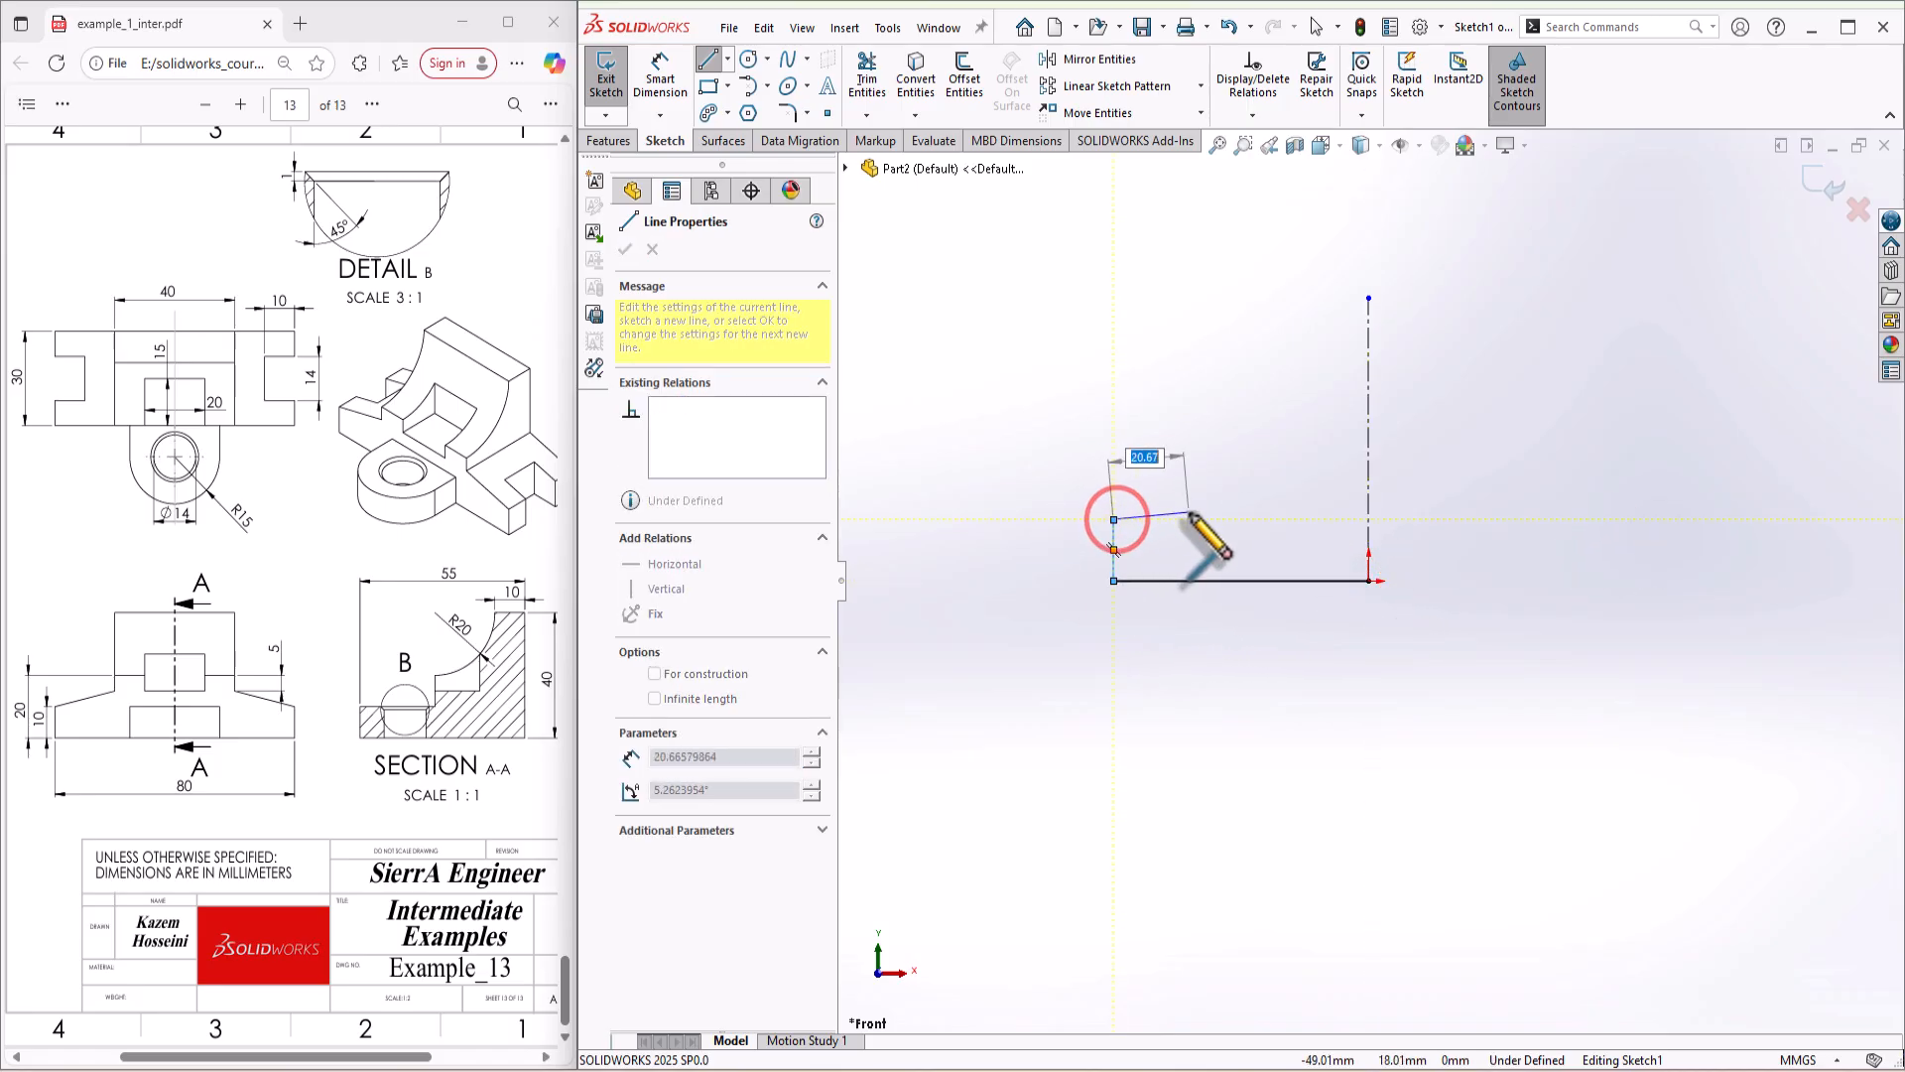
pyautogui.click(1286, 480)
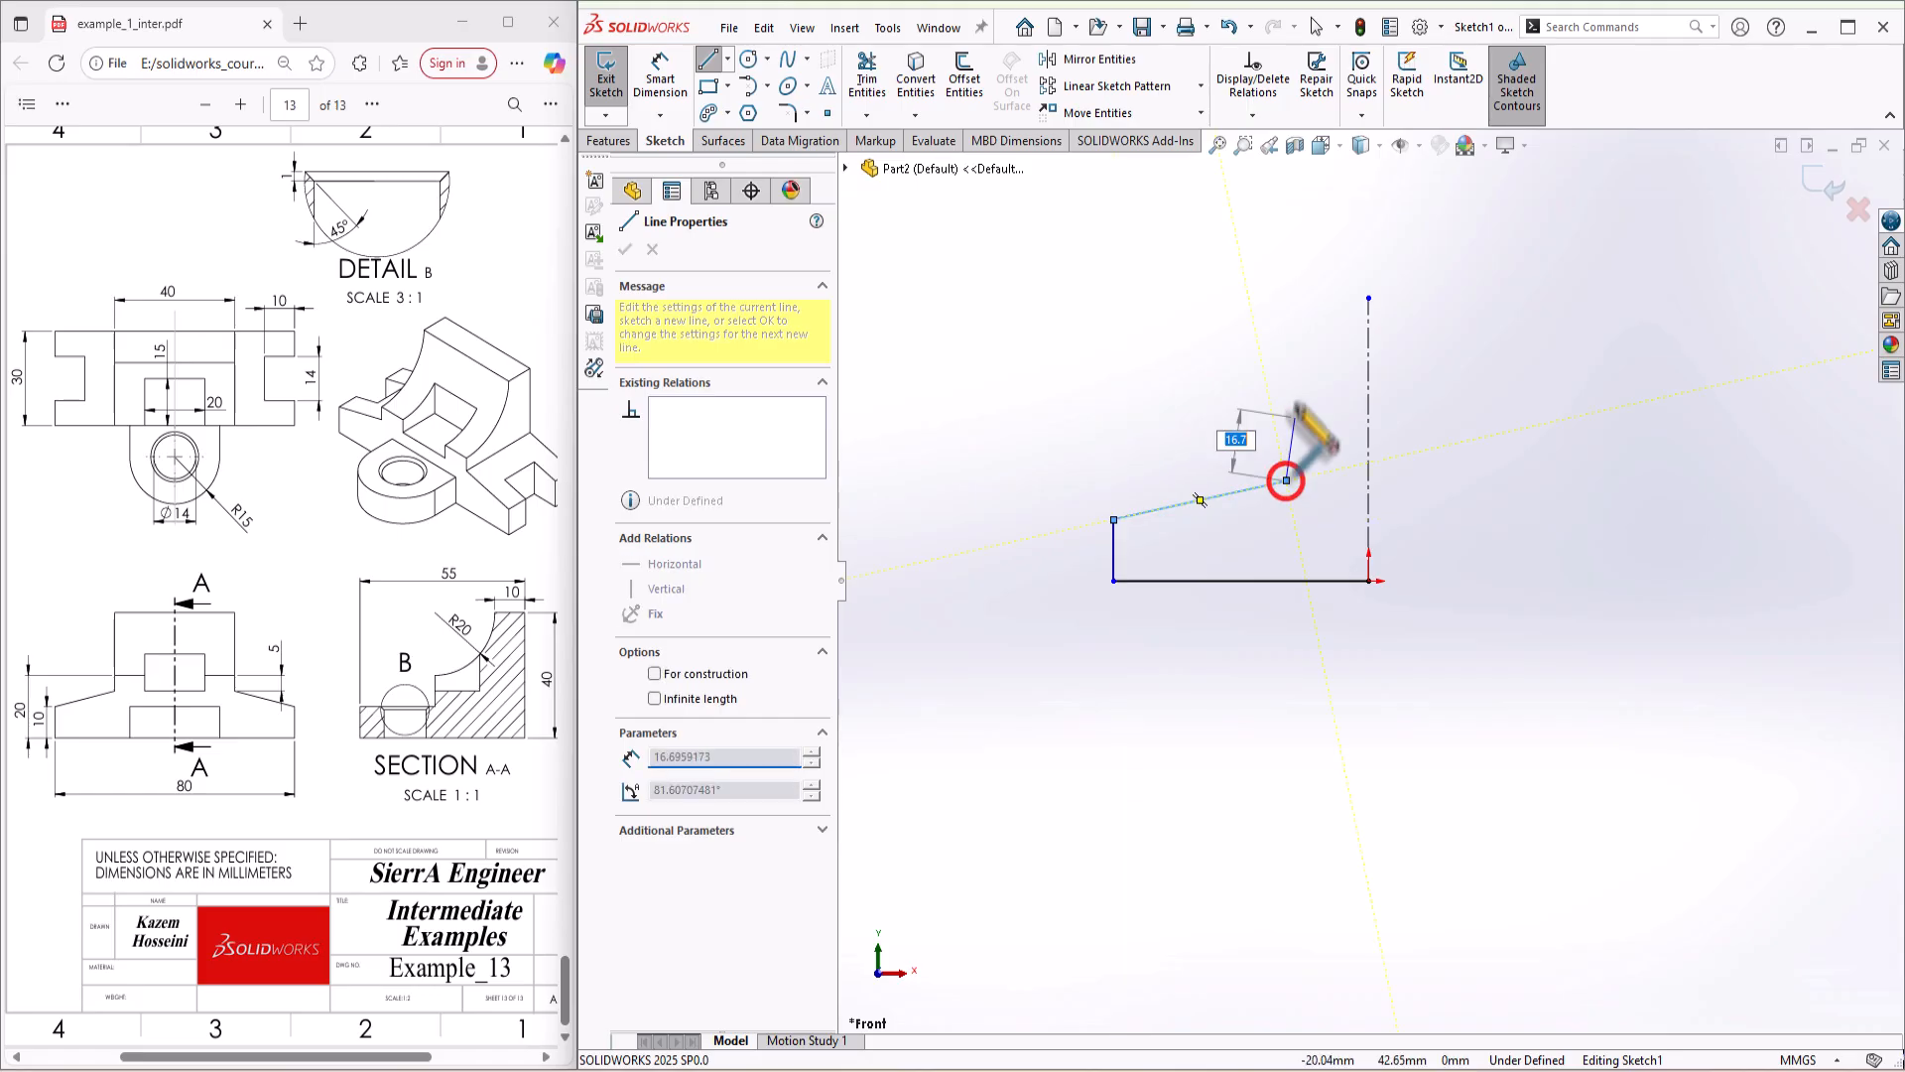
pyautogui.click(1287, 297)
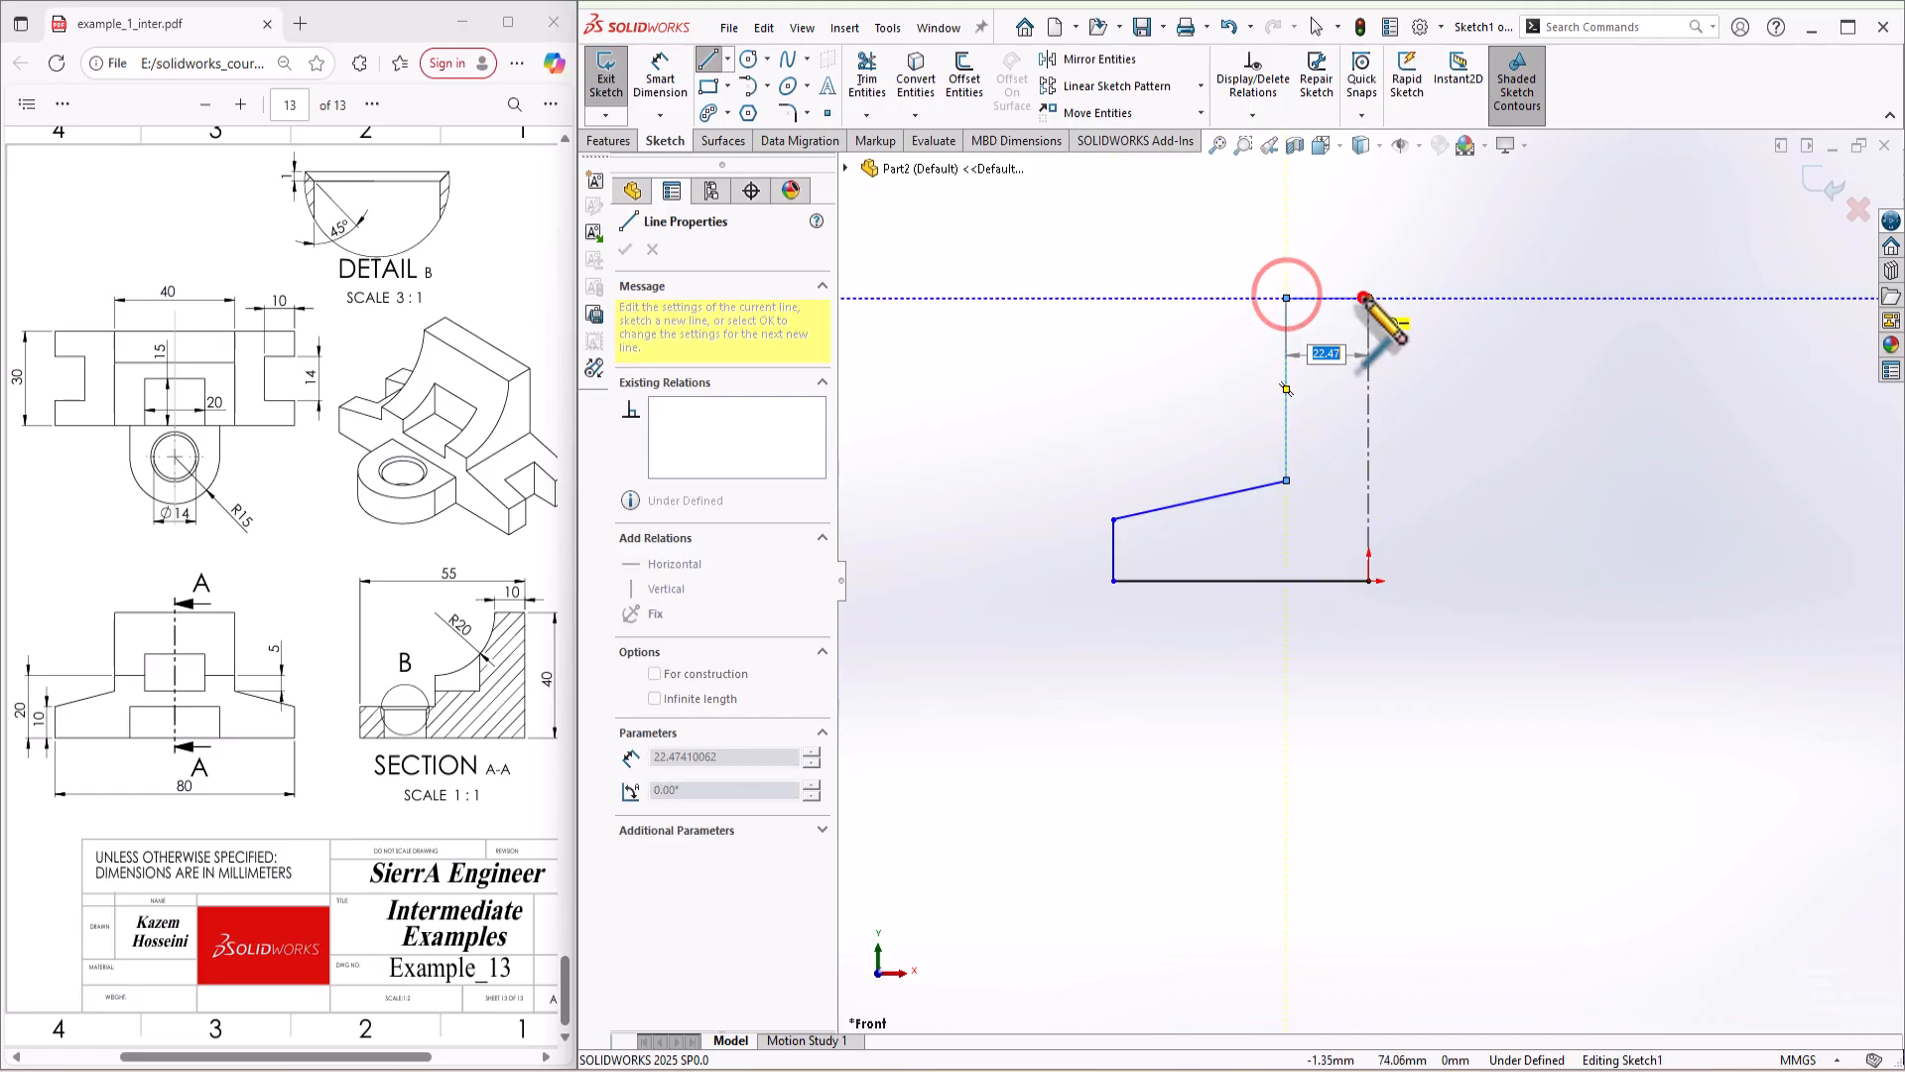
pyautogui.click(1369, 298)
pyautogui.press('Escape')
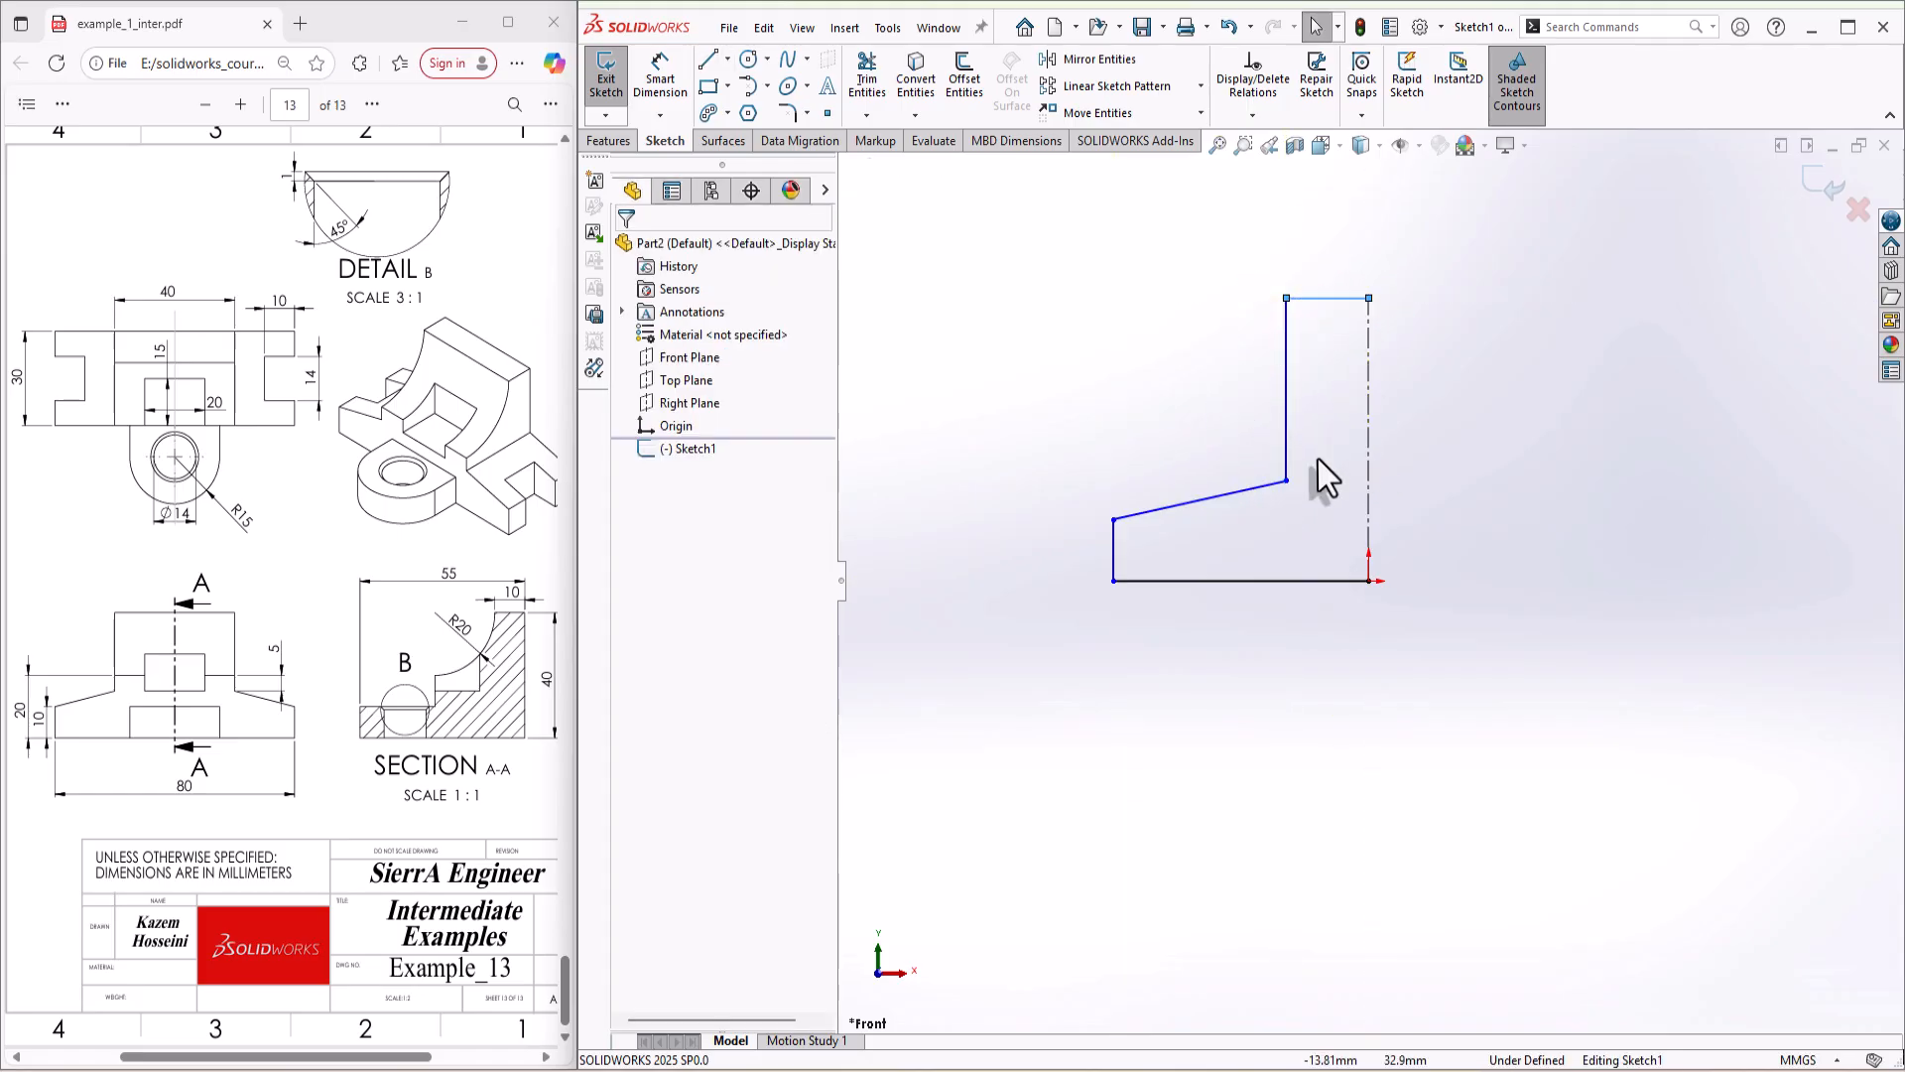
# Step: Dimension the short outer vertical edge of the half-profile to 10 mm
pyautogui.press('s')
pyautogui.click(1391, 485)
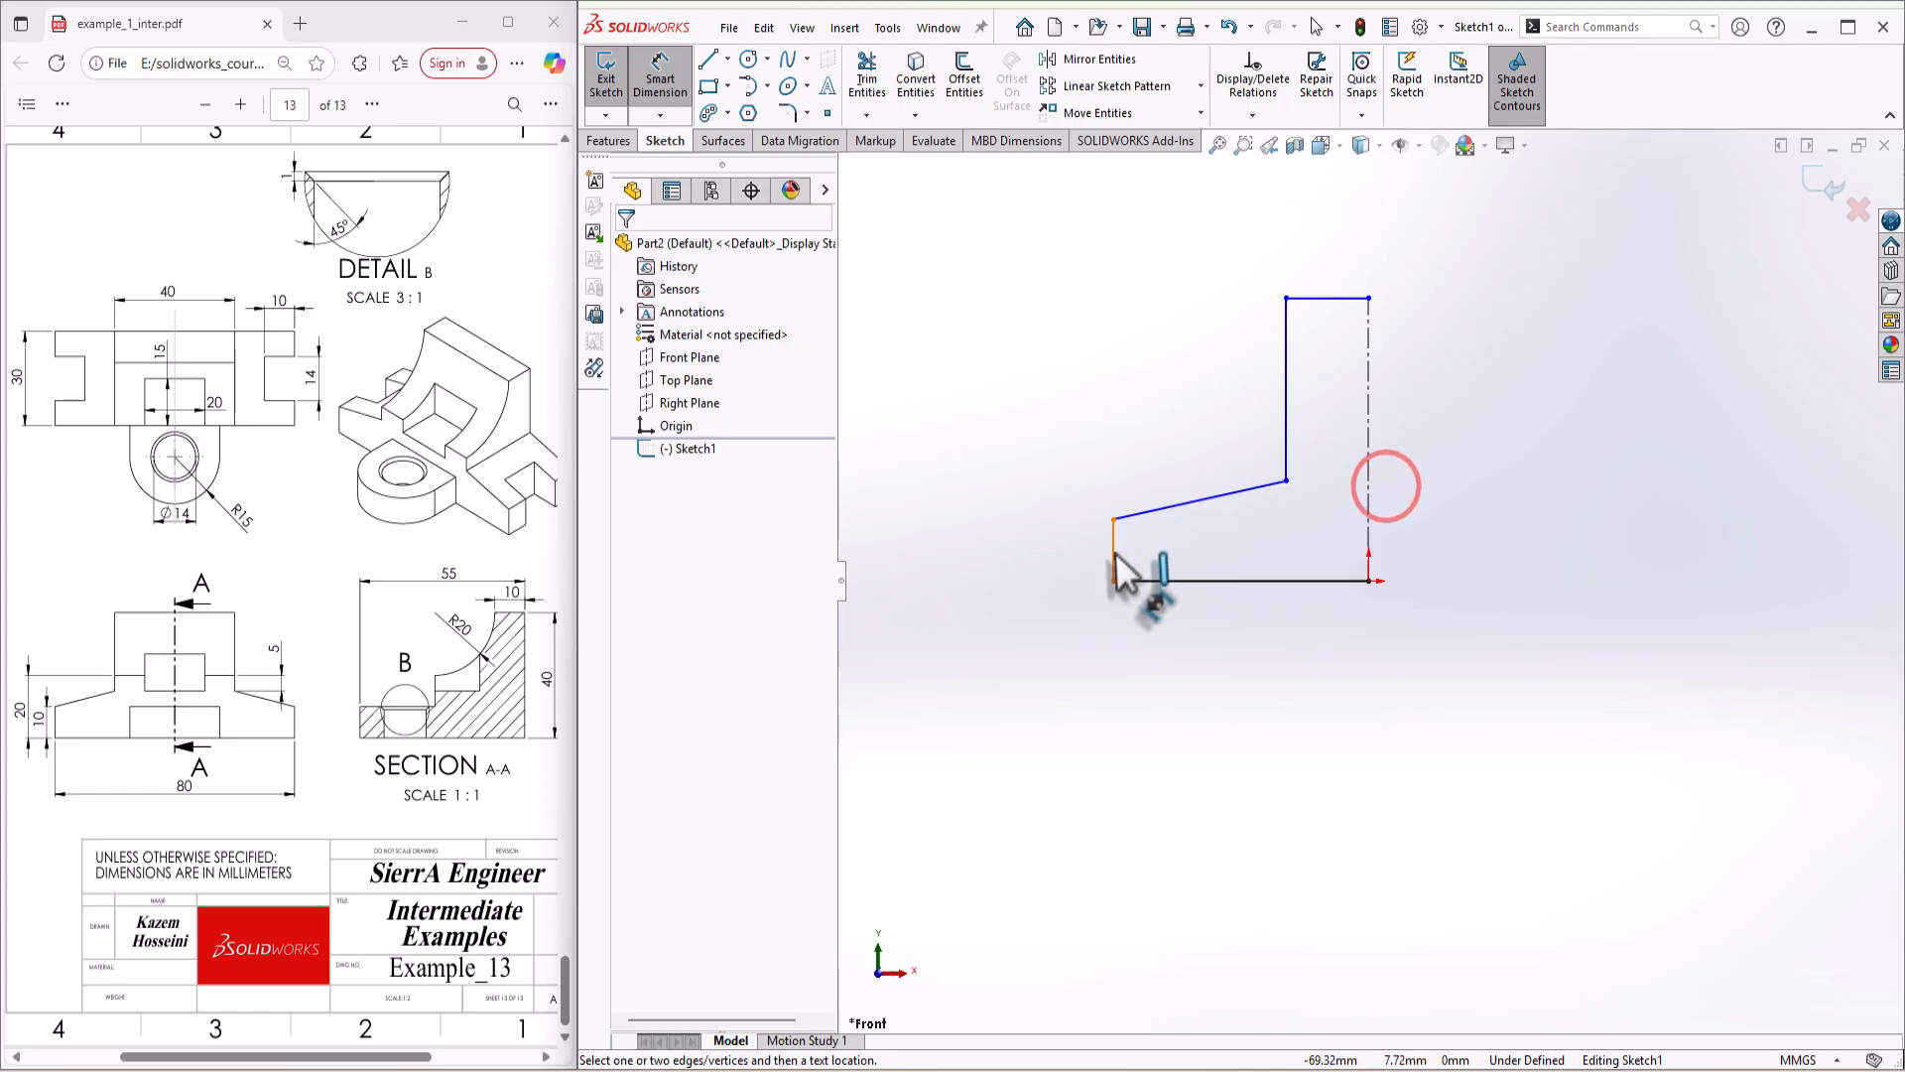
pyautogui.click(1112, 554)
pyautogui.click(1050, 559)
pyautogui.write('10')
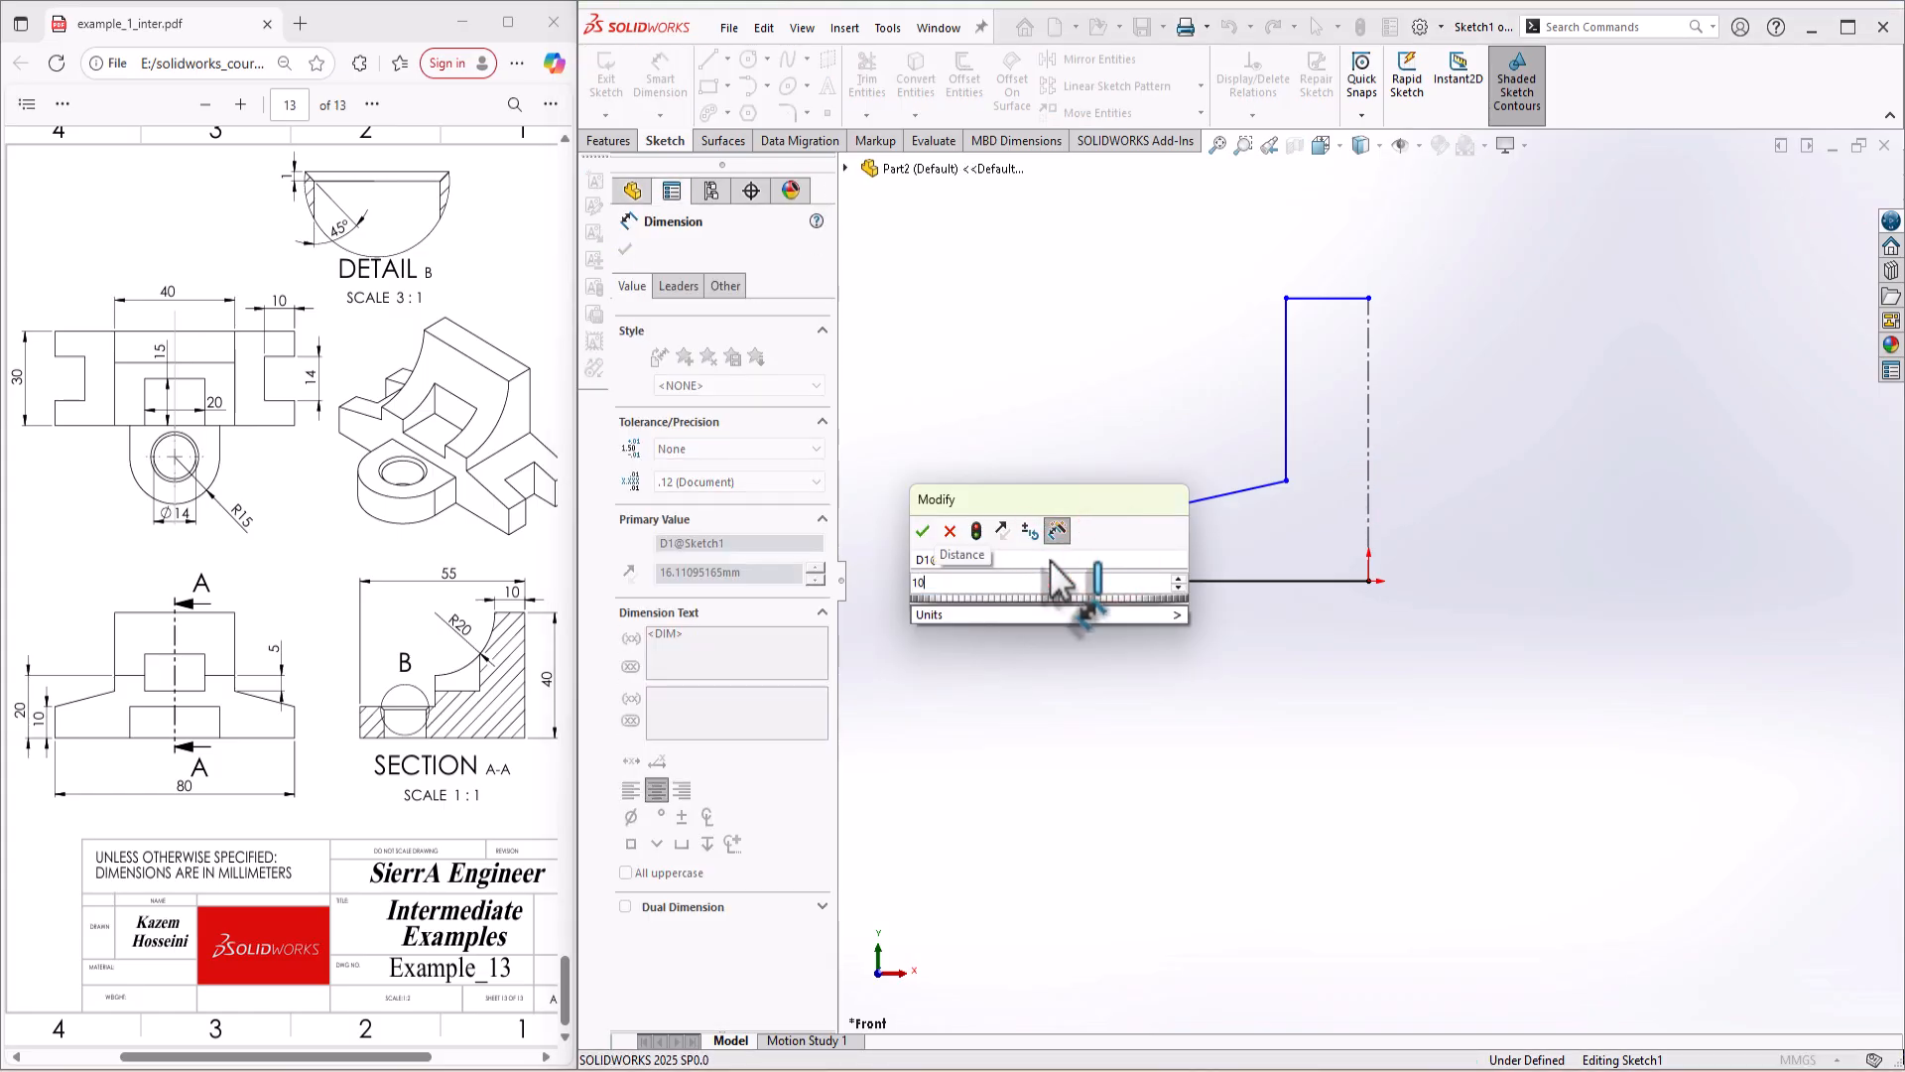
pyautogui.press('Return')
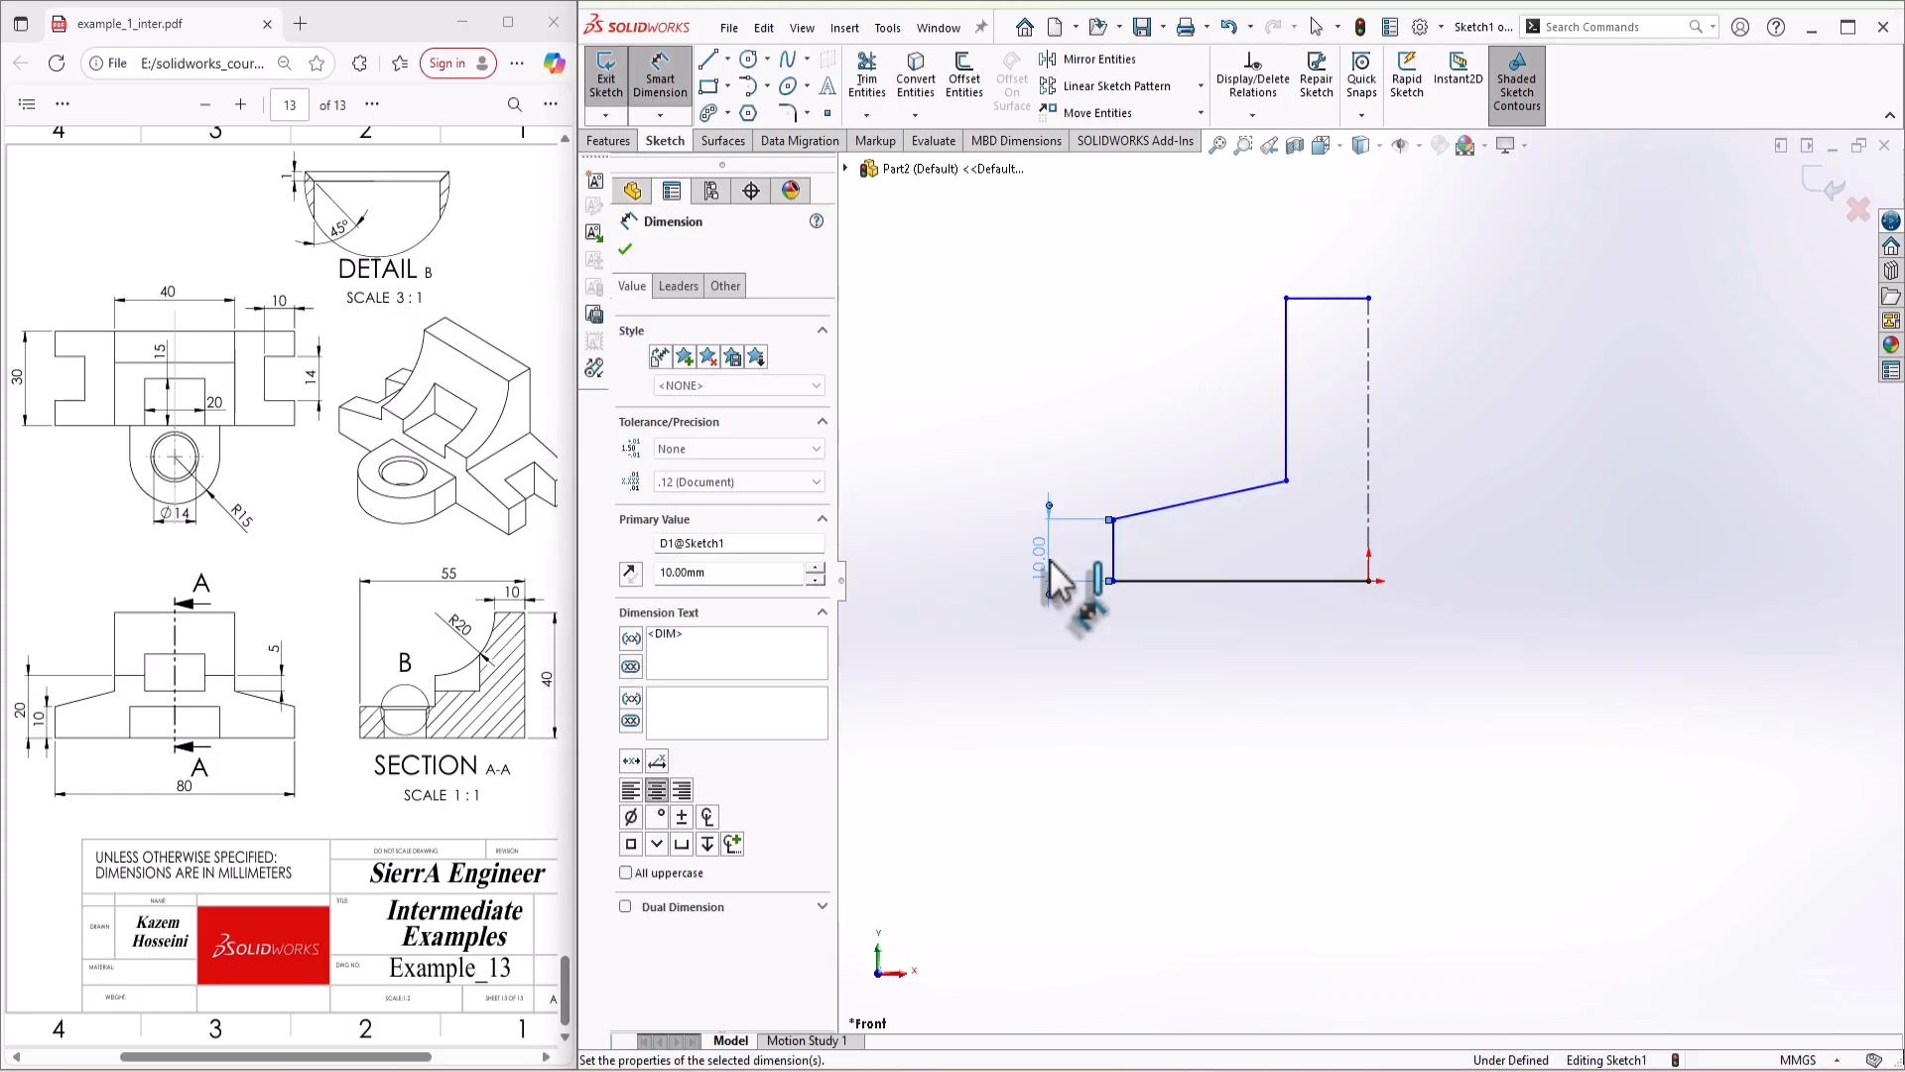
# Step: Dimension the half-profile's top edge to 20 mm and its base line to 40 mm
pyautogui.click(1320, 297)
pyautogui.click(1320, 246)
pyautogui.write('20')
pyautogui.press('Return')
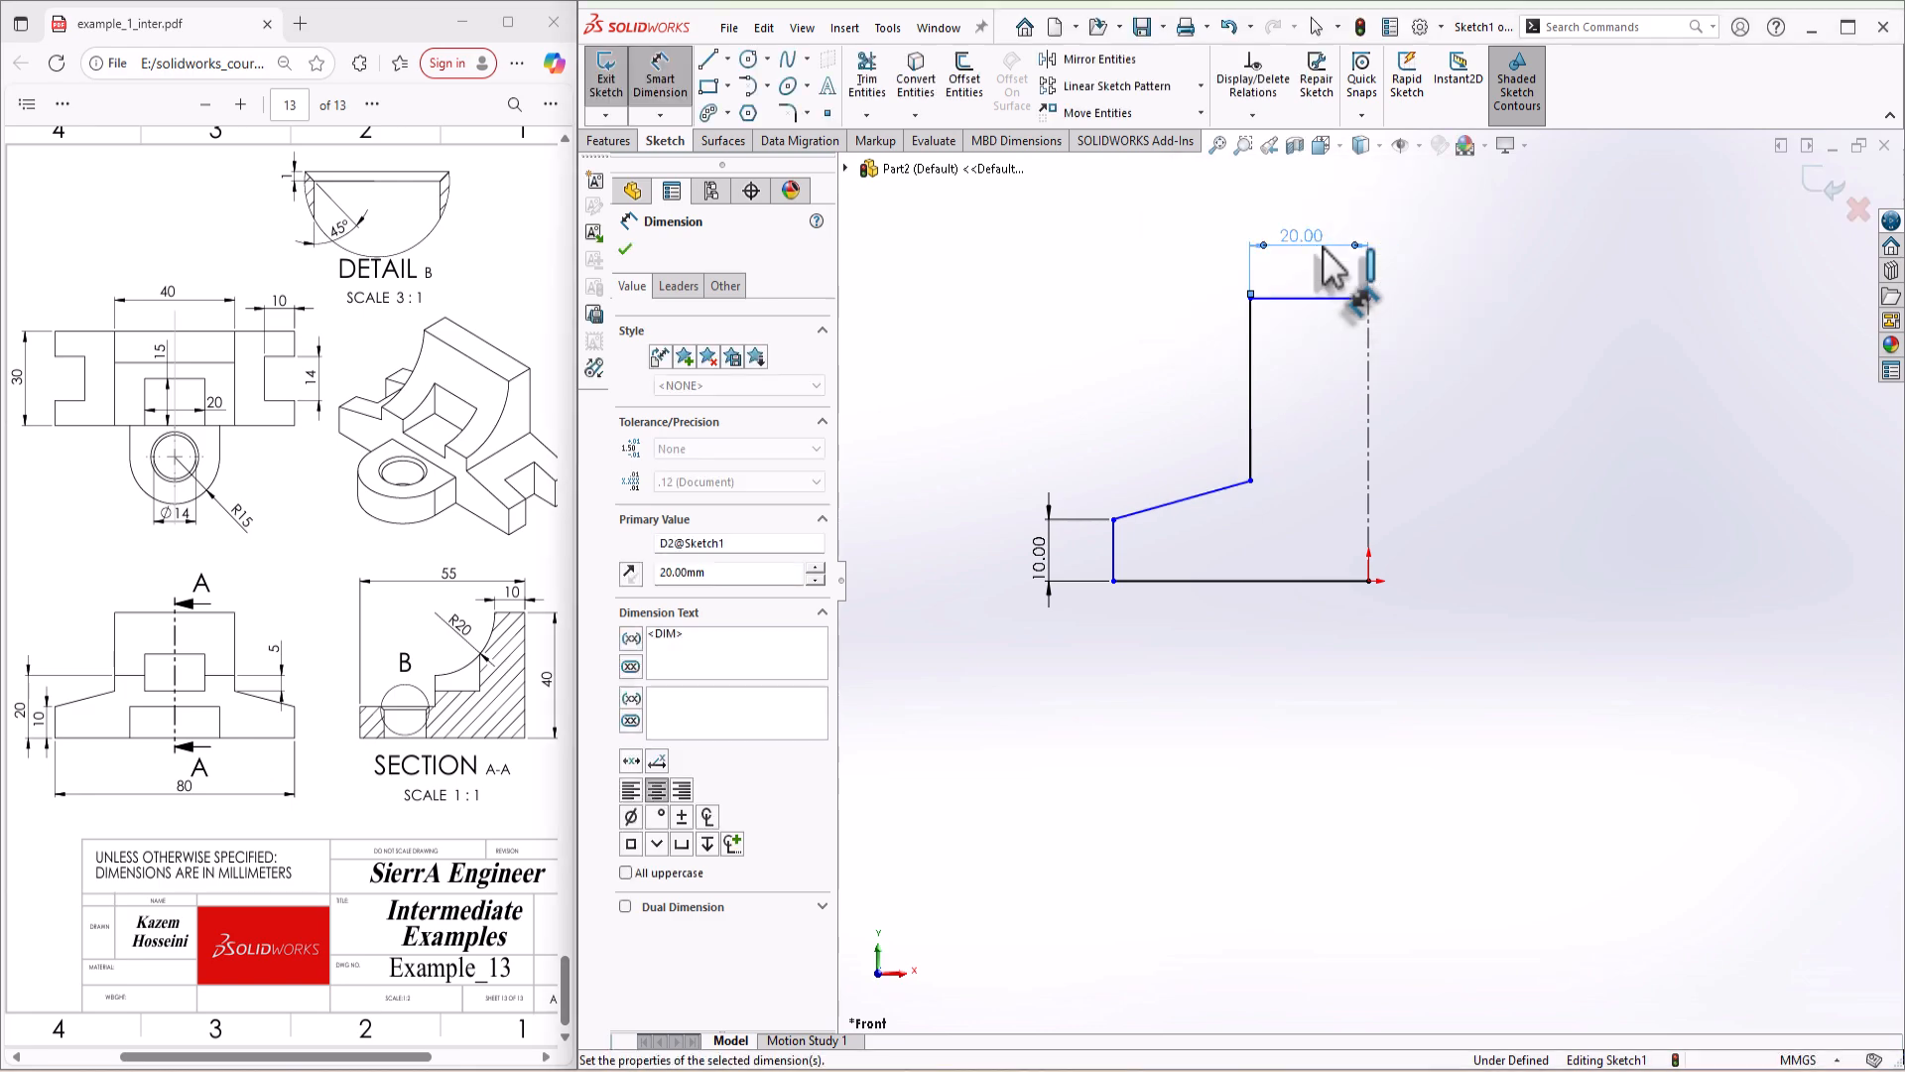
pyautogui.click(1295, 580)
pyautogui.click(1278, 647)
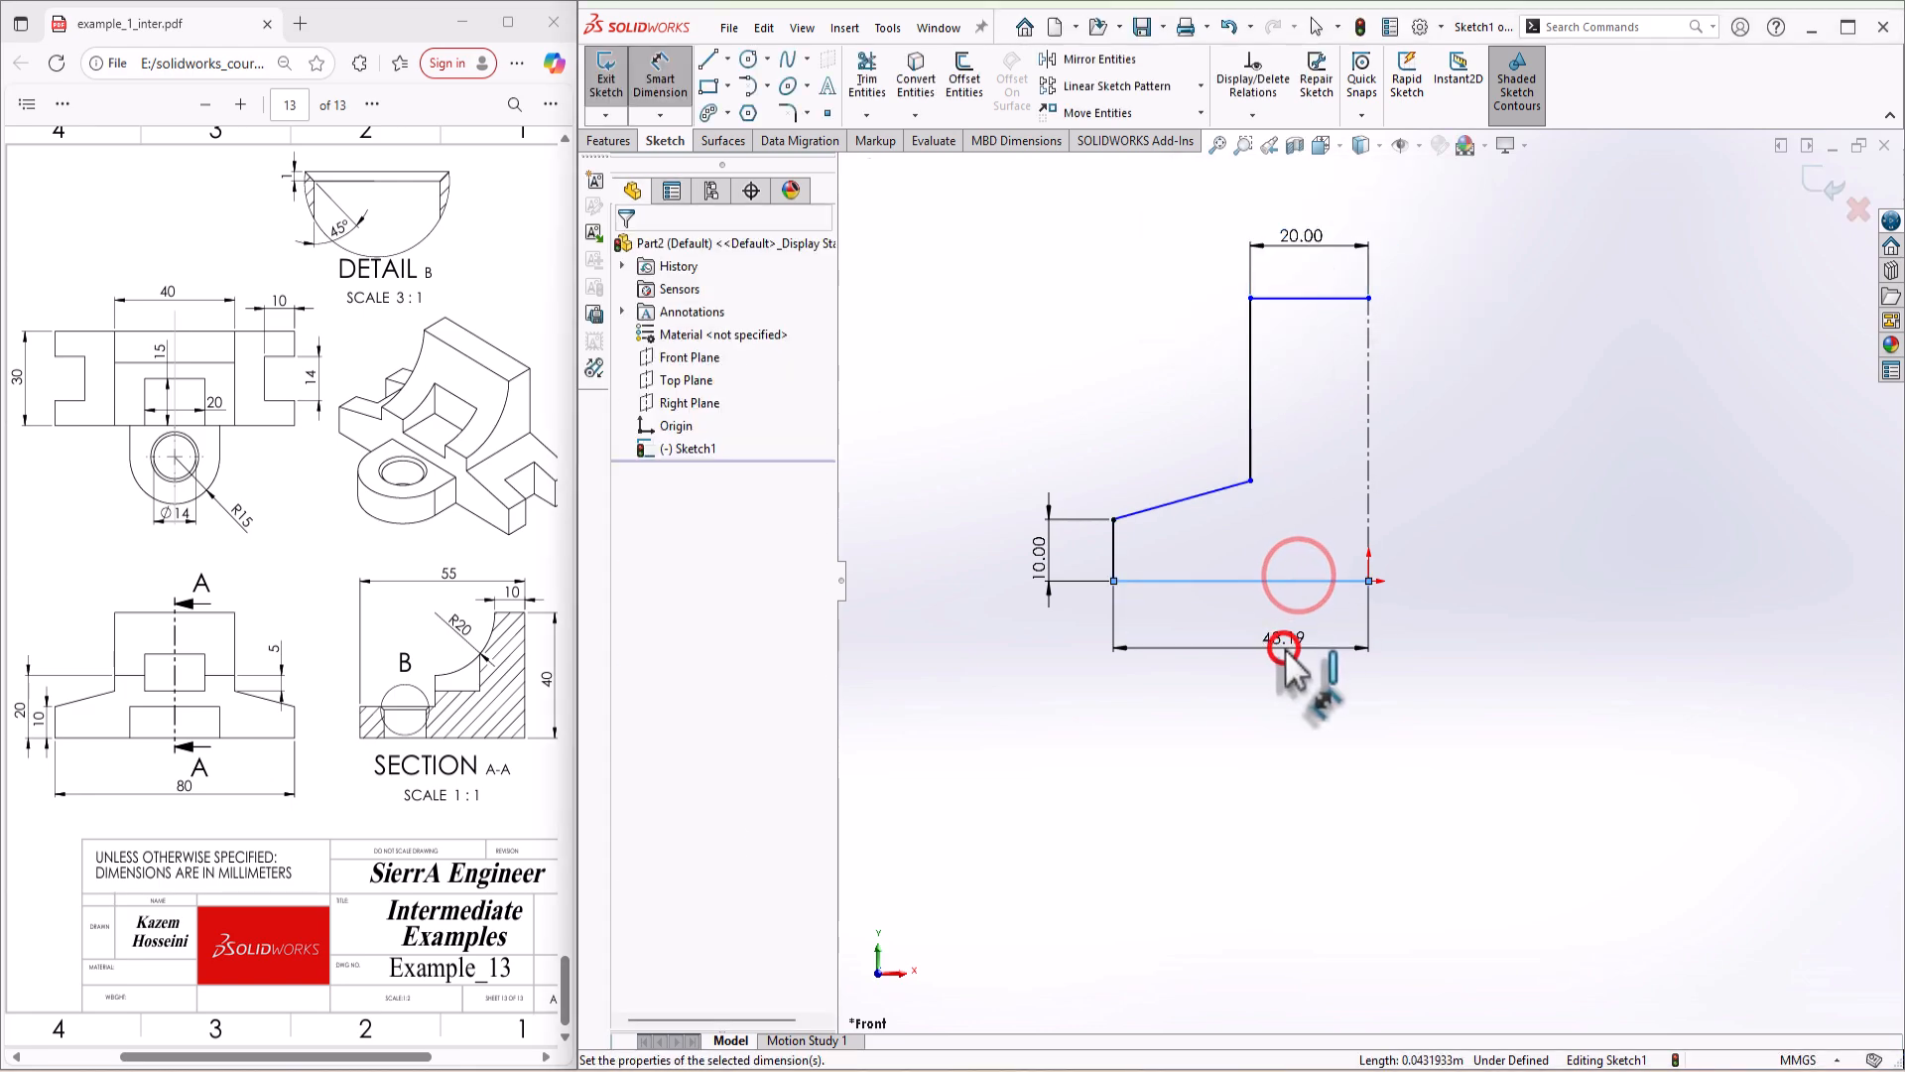
pyautogui.write('40')
pyautogui.press('Return')
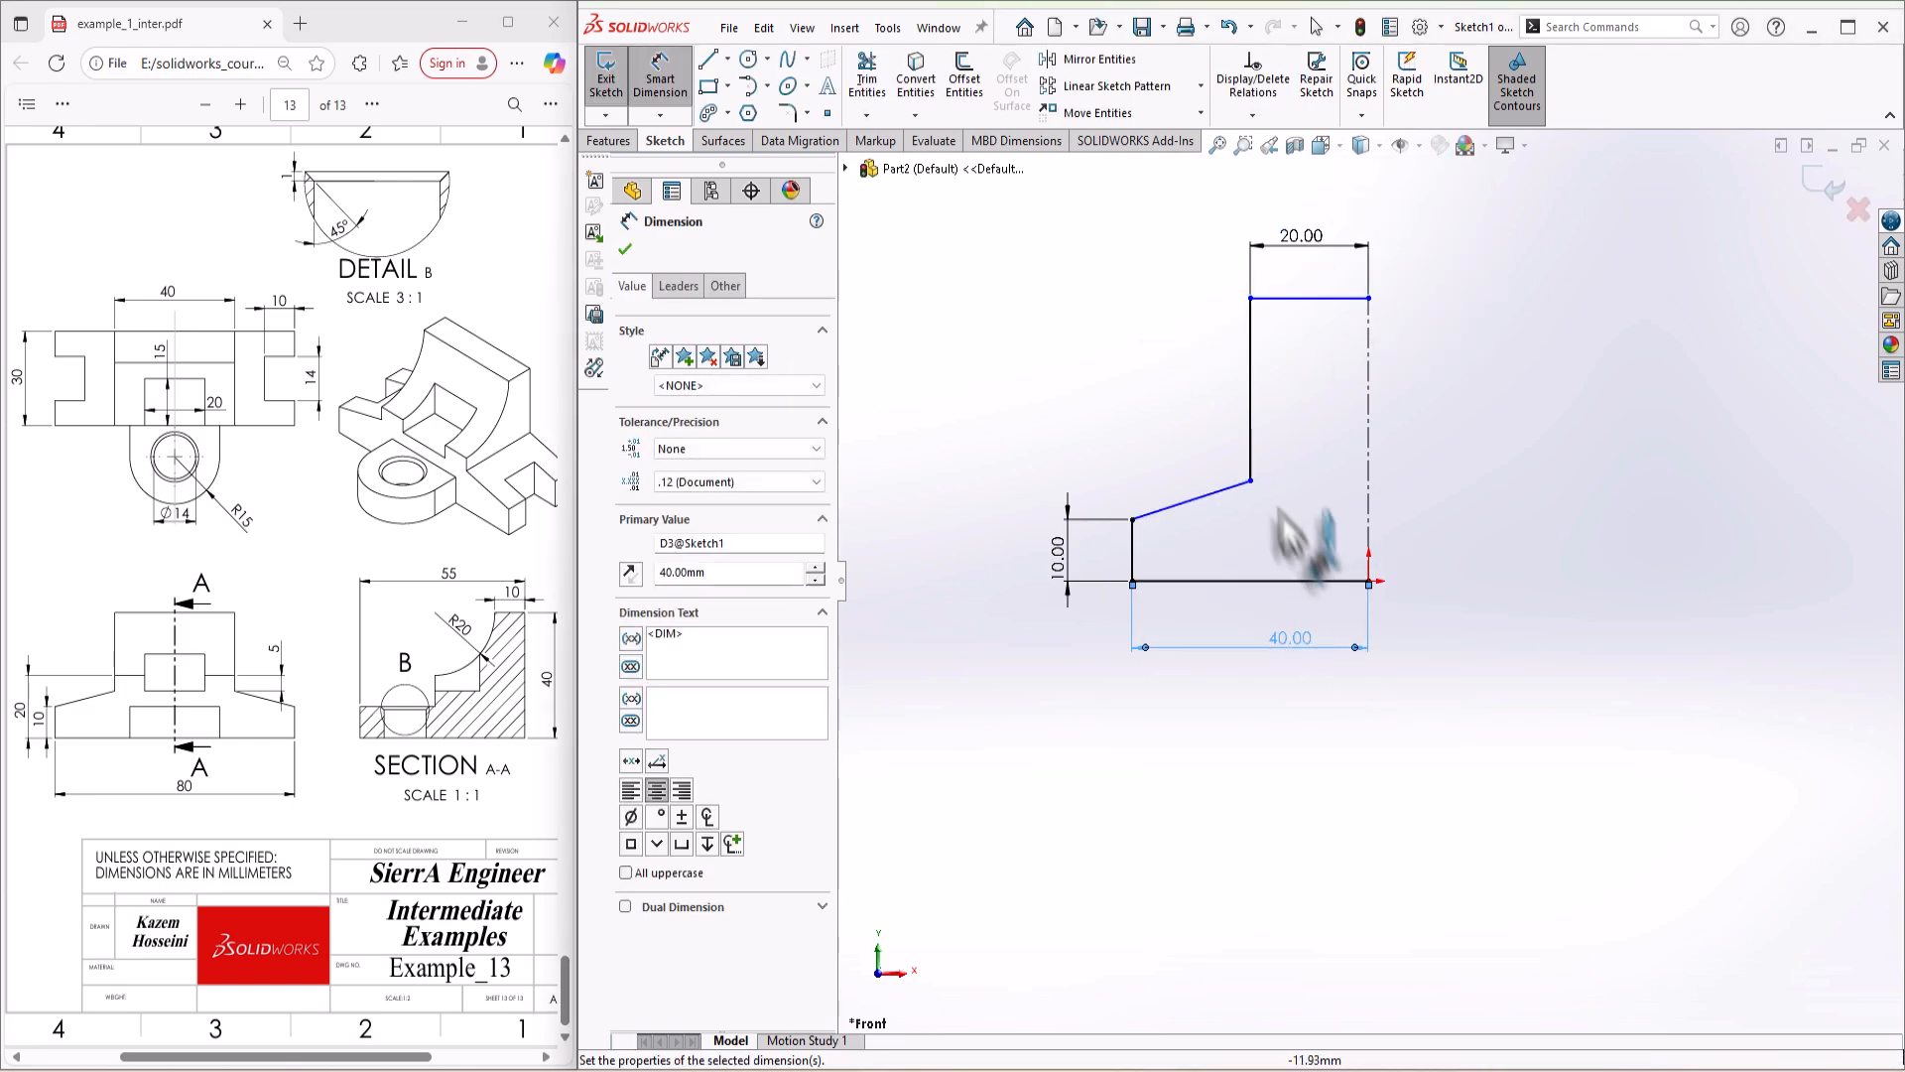
# Step: Set the height from the base line to the upper end of the sloped line to 15 mm
pyautogui.click(1252, 483)
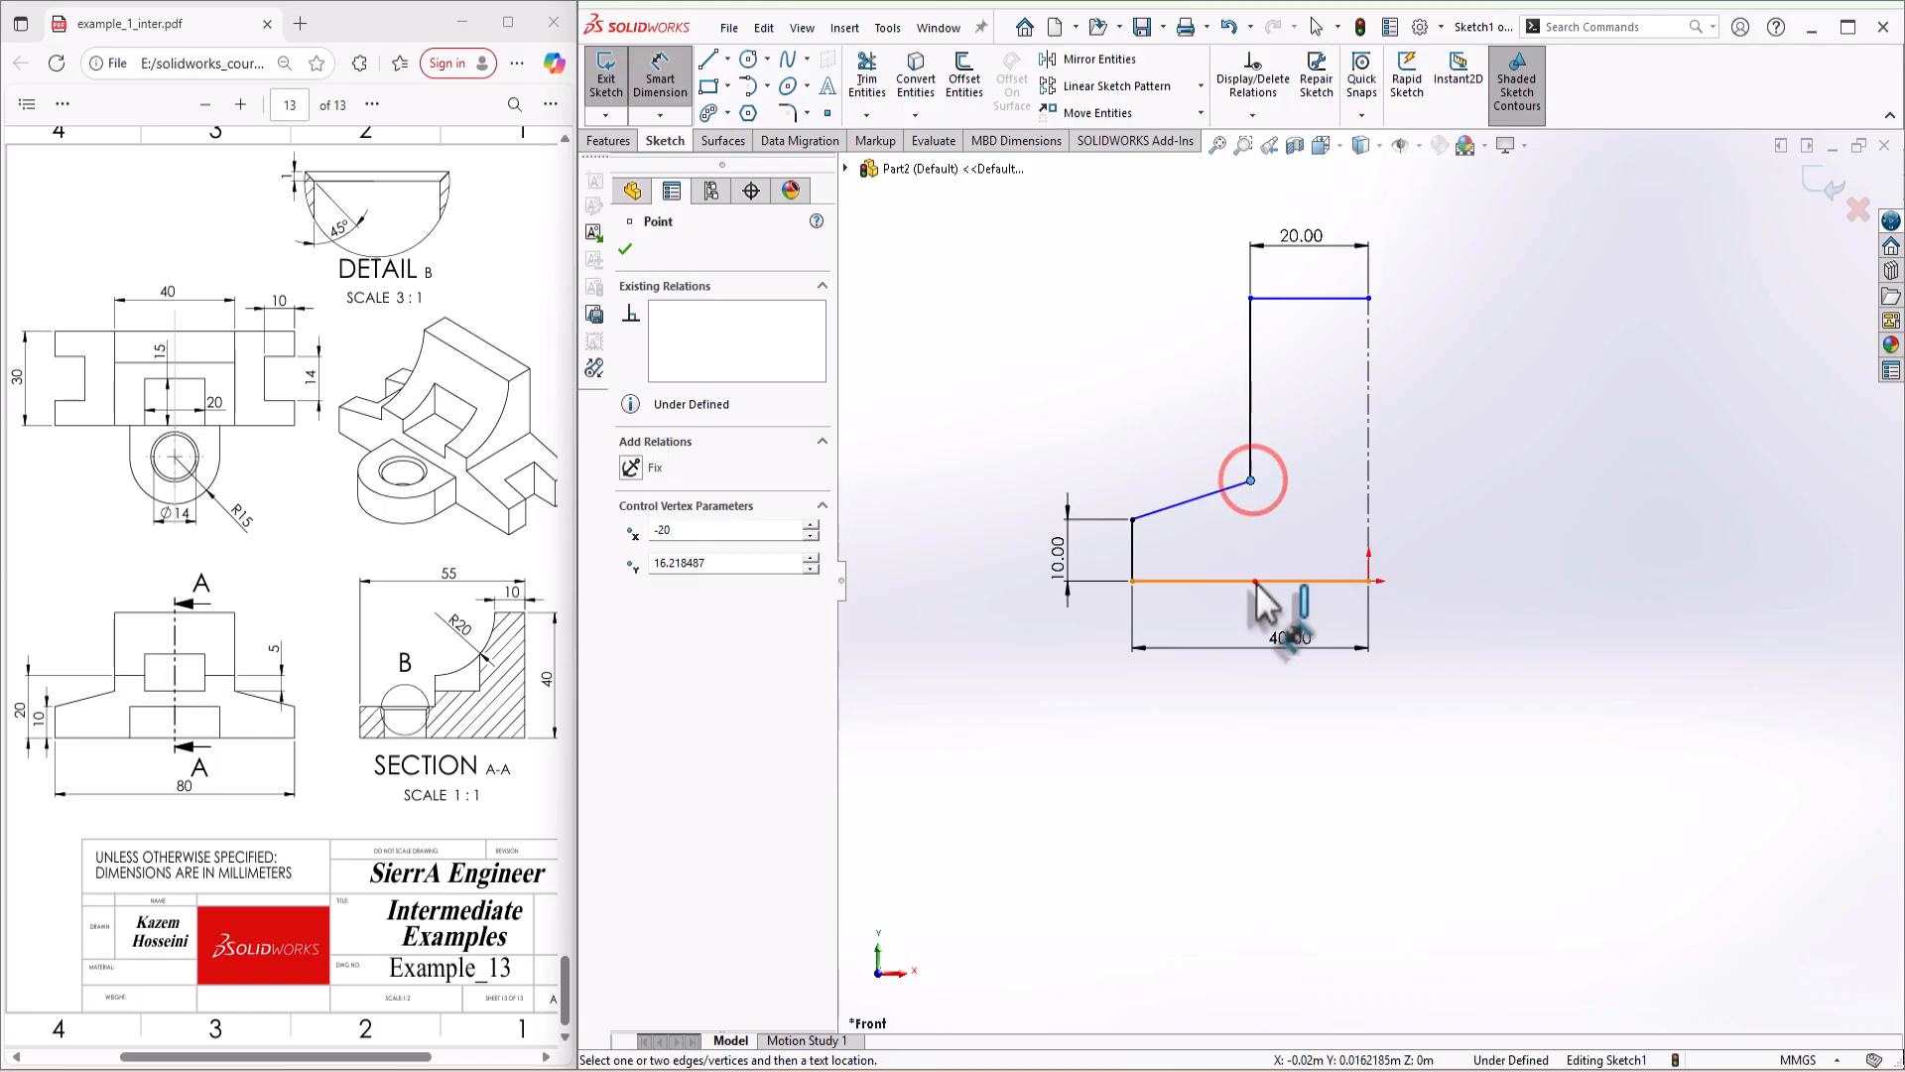
pyautogui.click(1255, 580)
pyautogui.click(1470, 544)
pyautogui.write('15')
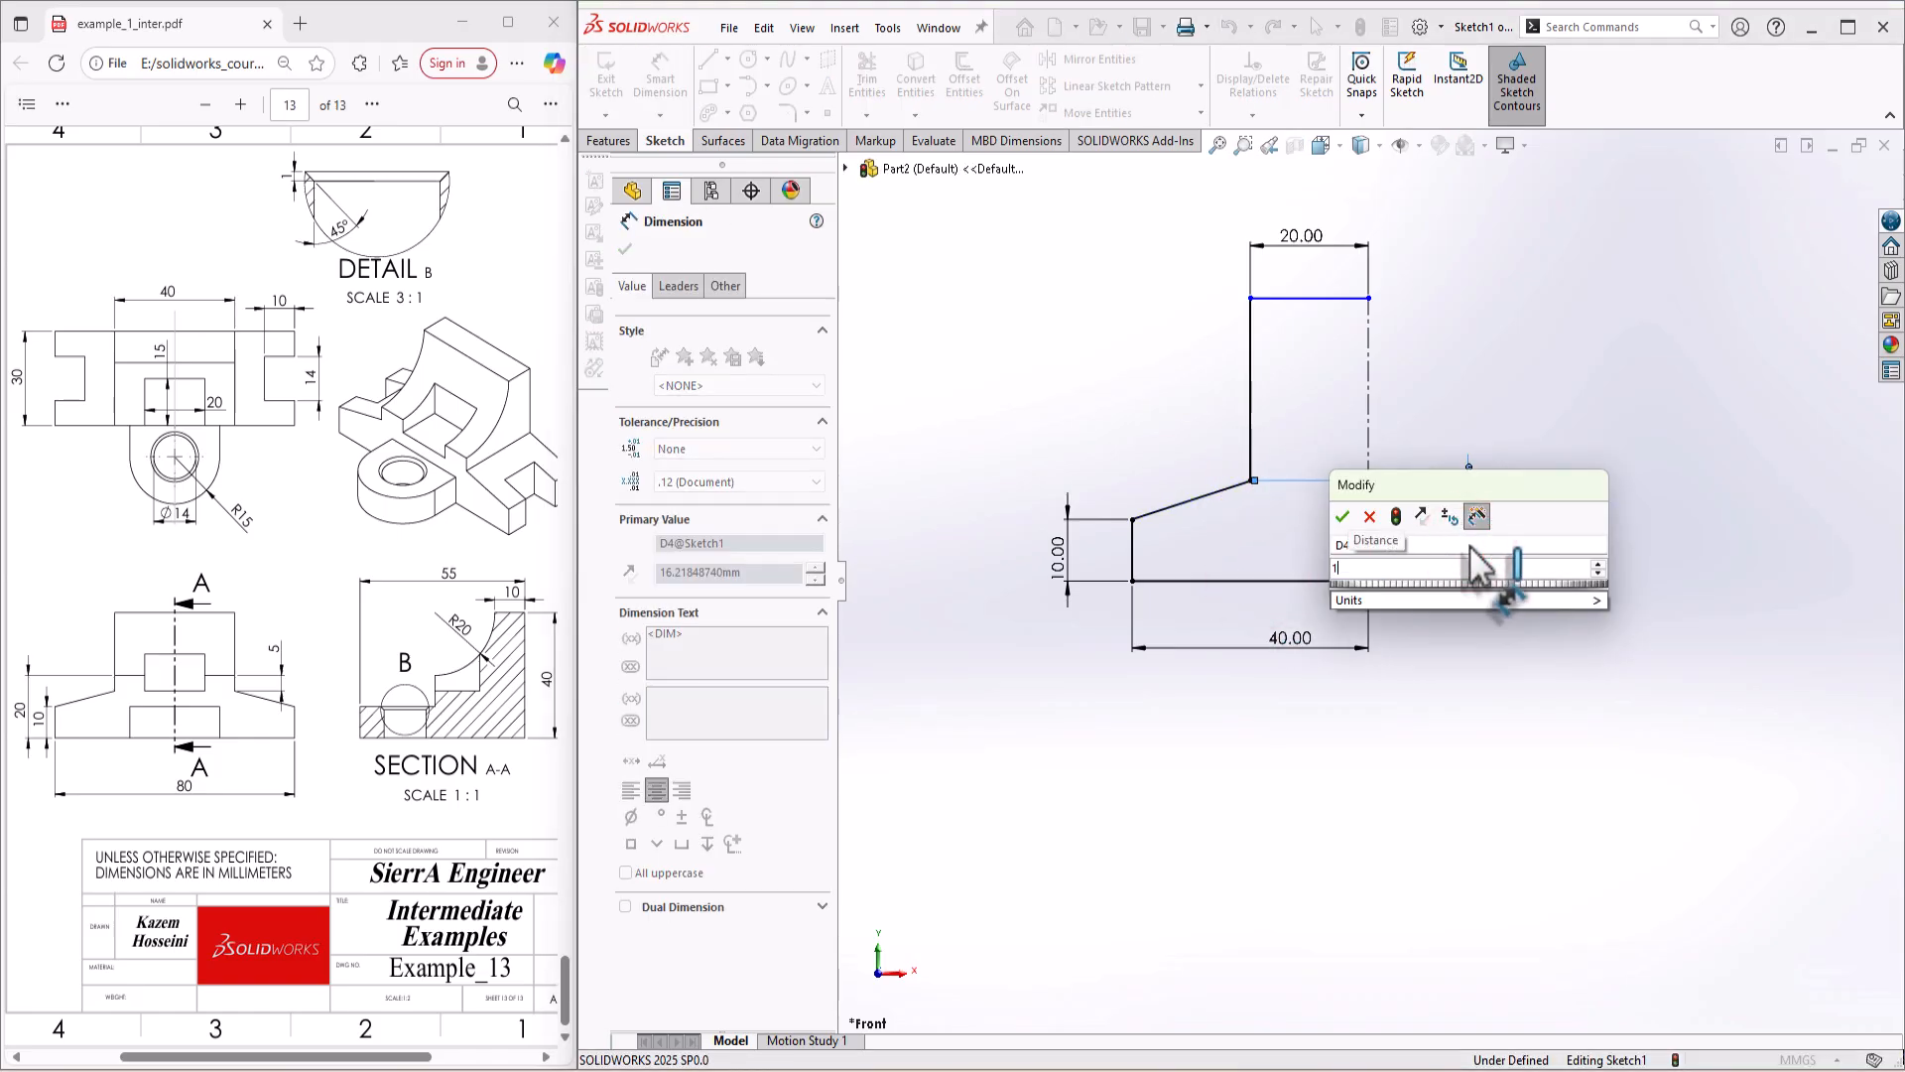
pyautogui.press('Return')
pyautogui.press('Escape')
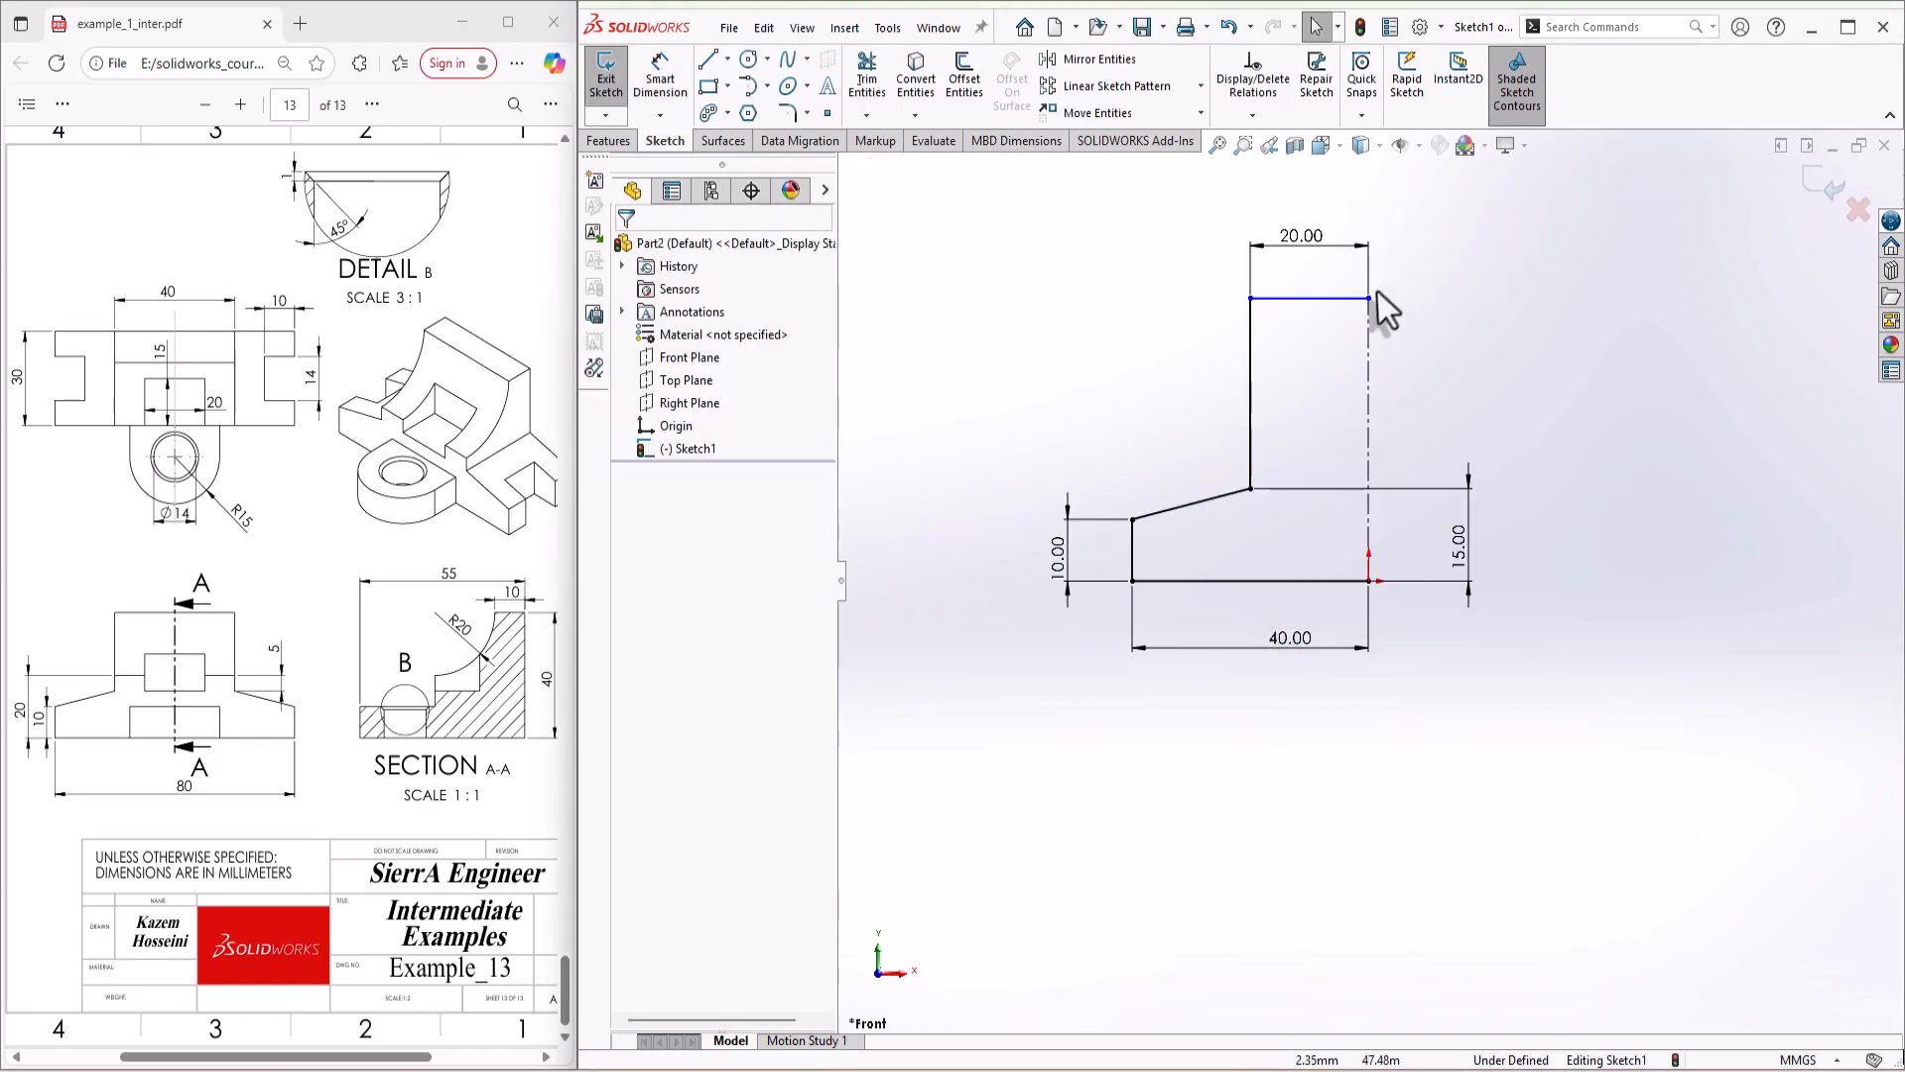
# Step: Lower the top edge slightly and set the overall height between the base and top edge to 40 mm
pyautogui.moveTo(1320, 298); pyautogui.dragTo(1335, 377)
pyautogui.press('s')
pyautogui.click(1410, 365)
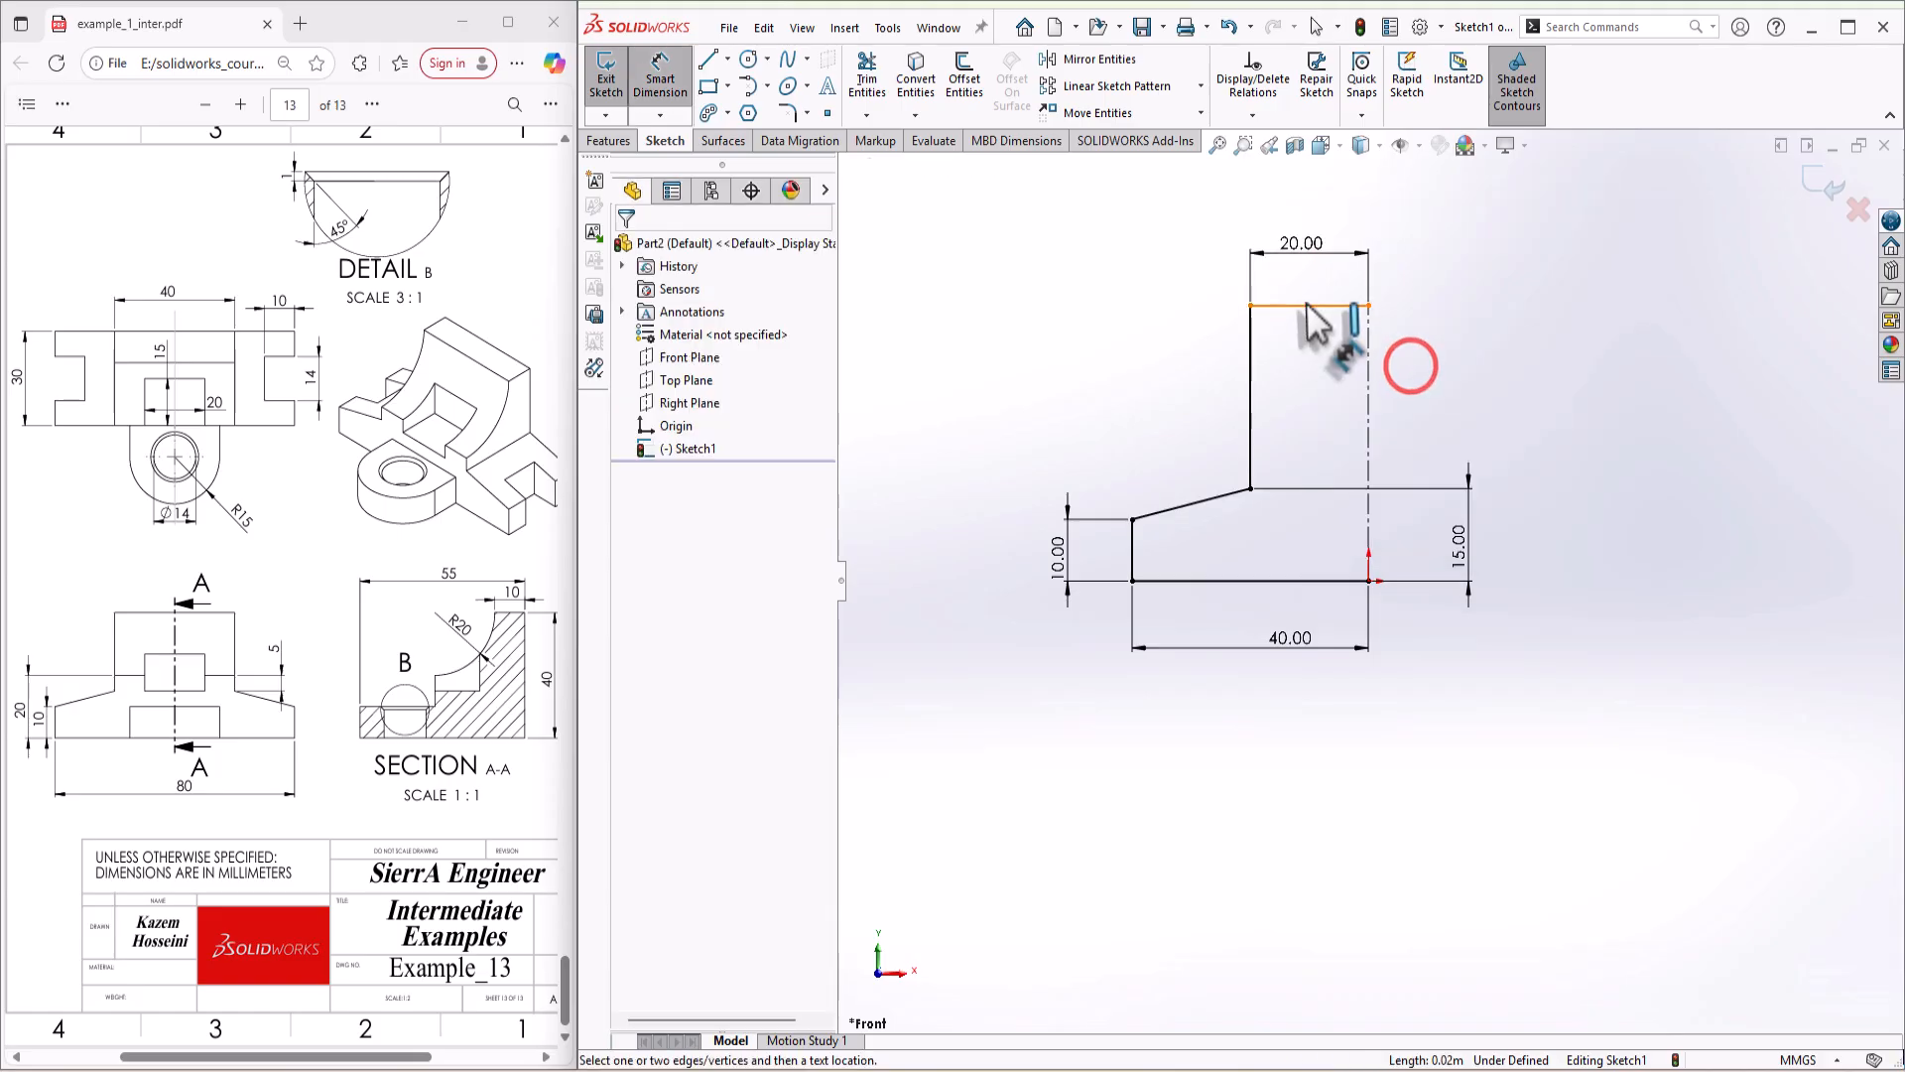
pyautogui.click(1306, 305)
pyautogui.click(1283, 579)
pyautogui.click(1012, 526)
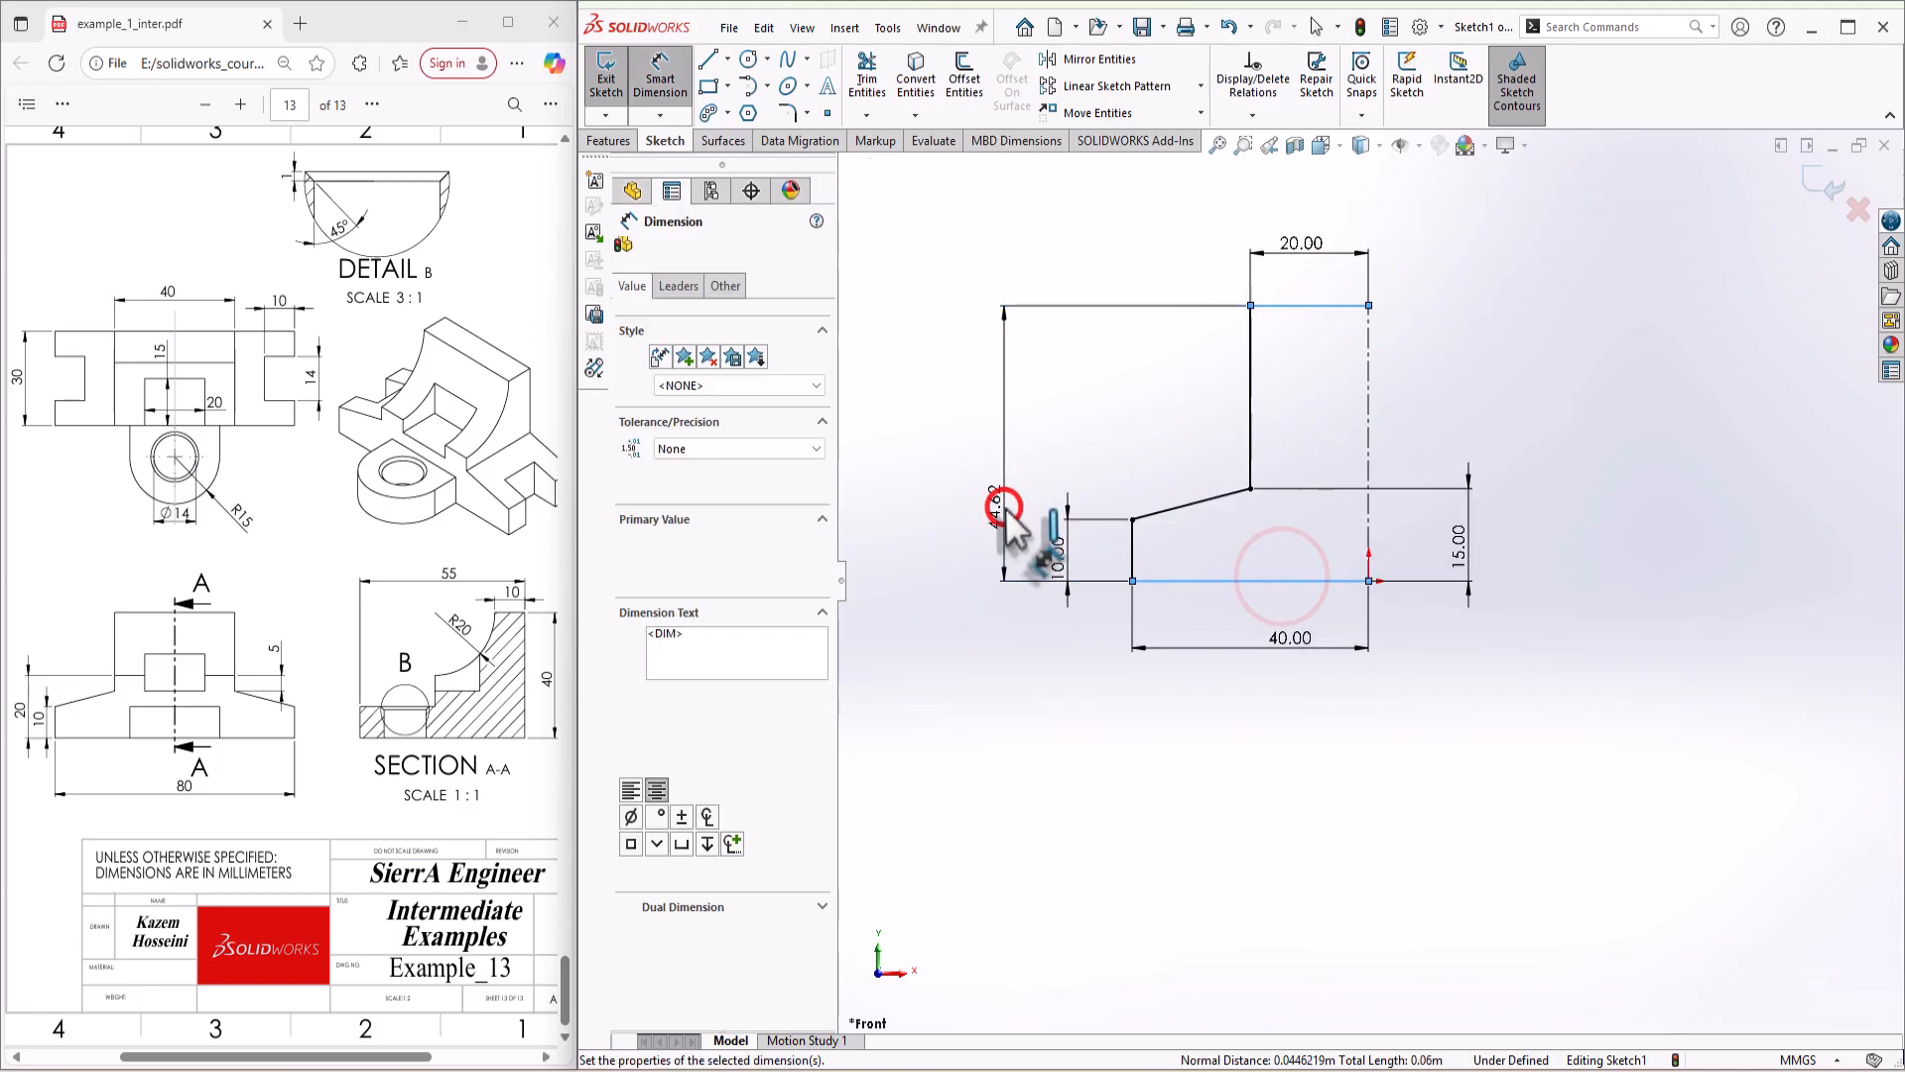
pyautogui.write('40')
pyautogui.press('Return')
pyautogui.press('Escape')
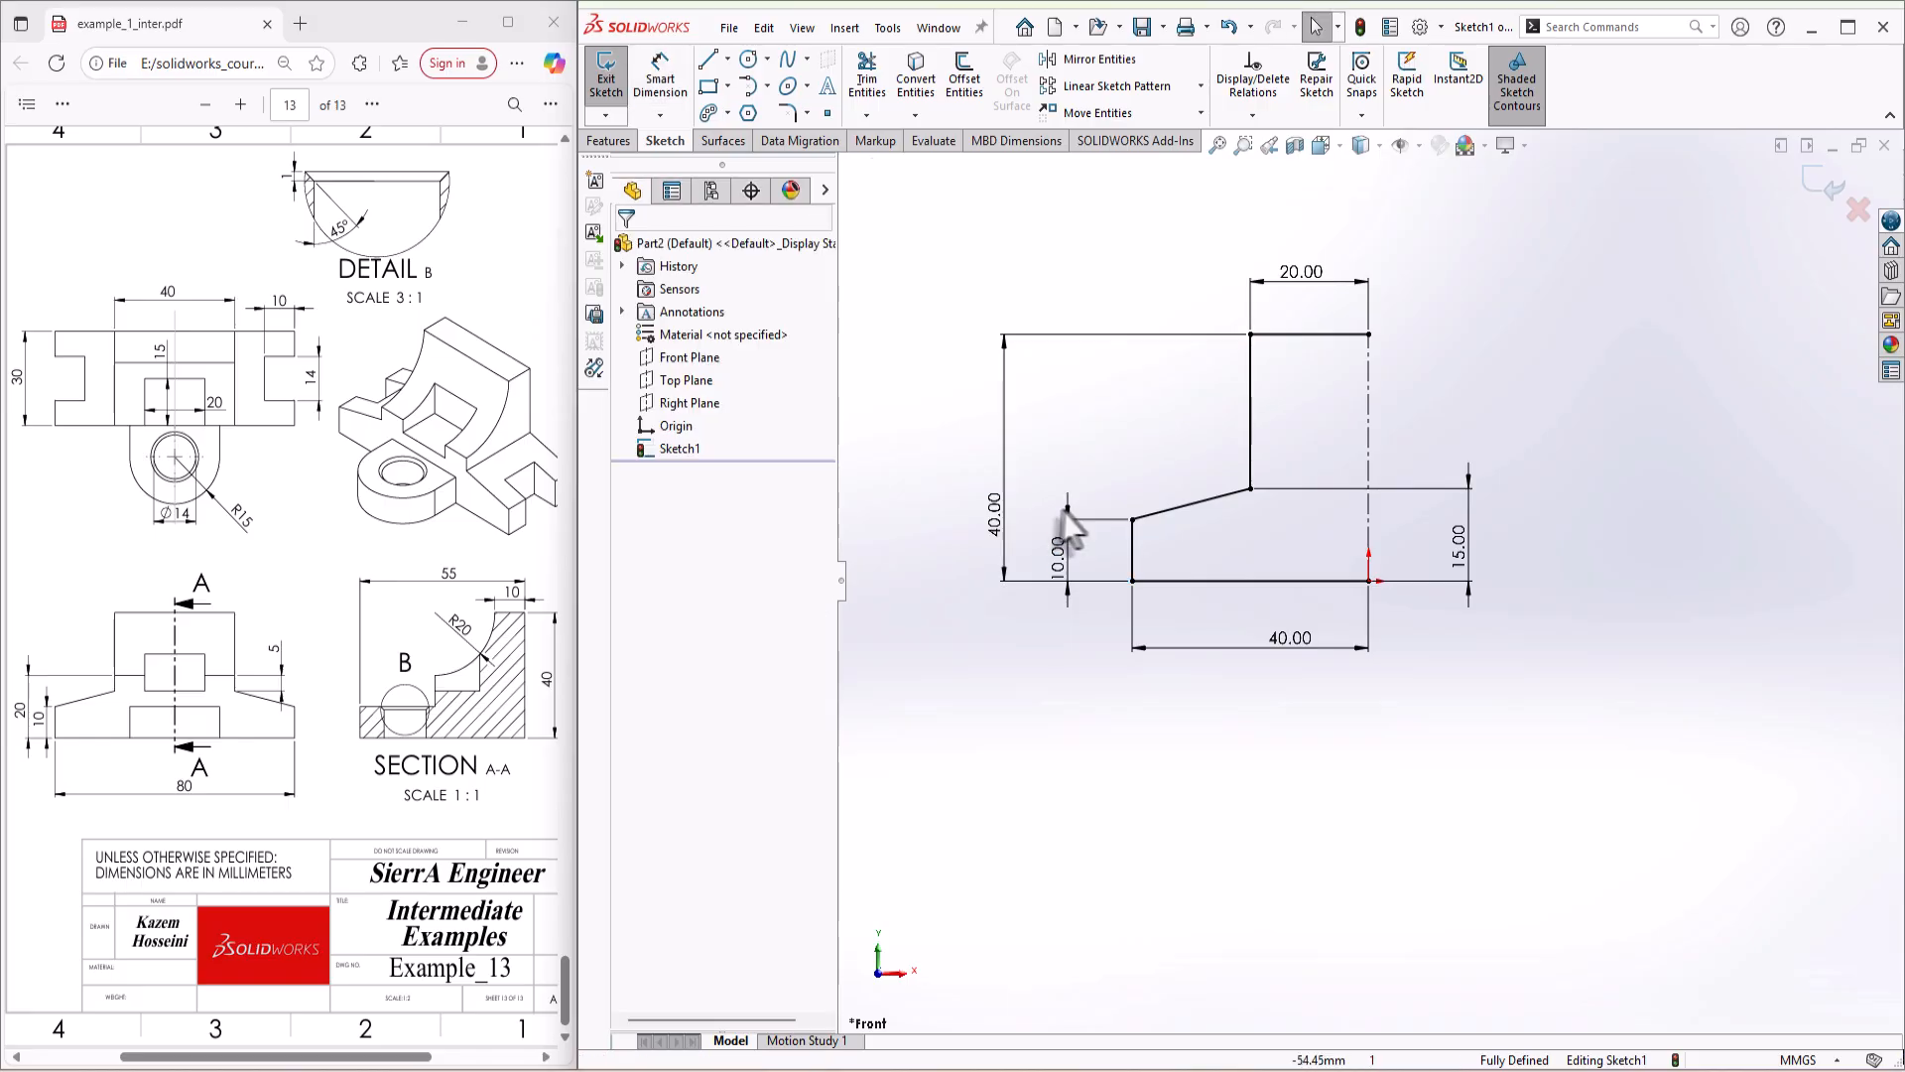
# Step: Mirror the whole half-profile about the vertical centerline to close the symmetric profile
pyautogui.press('s')
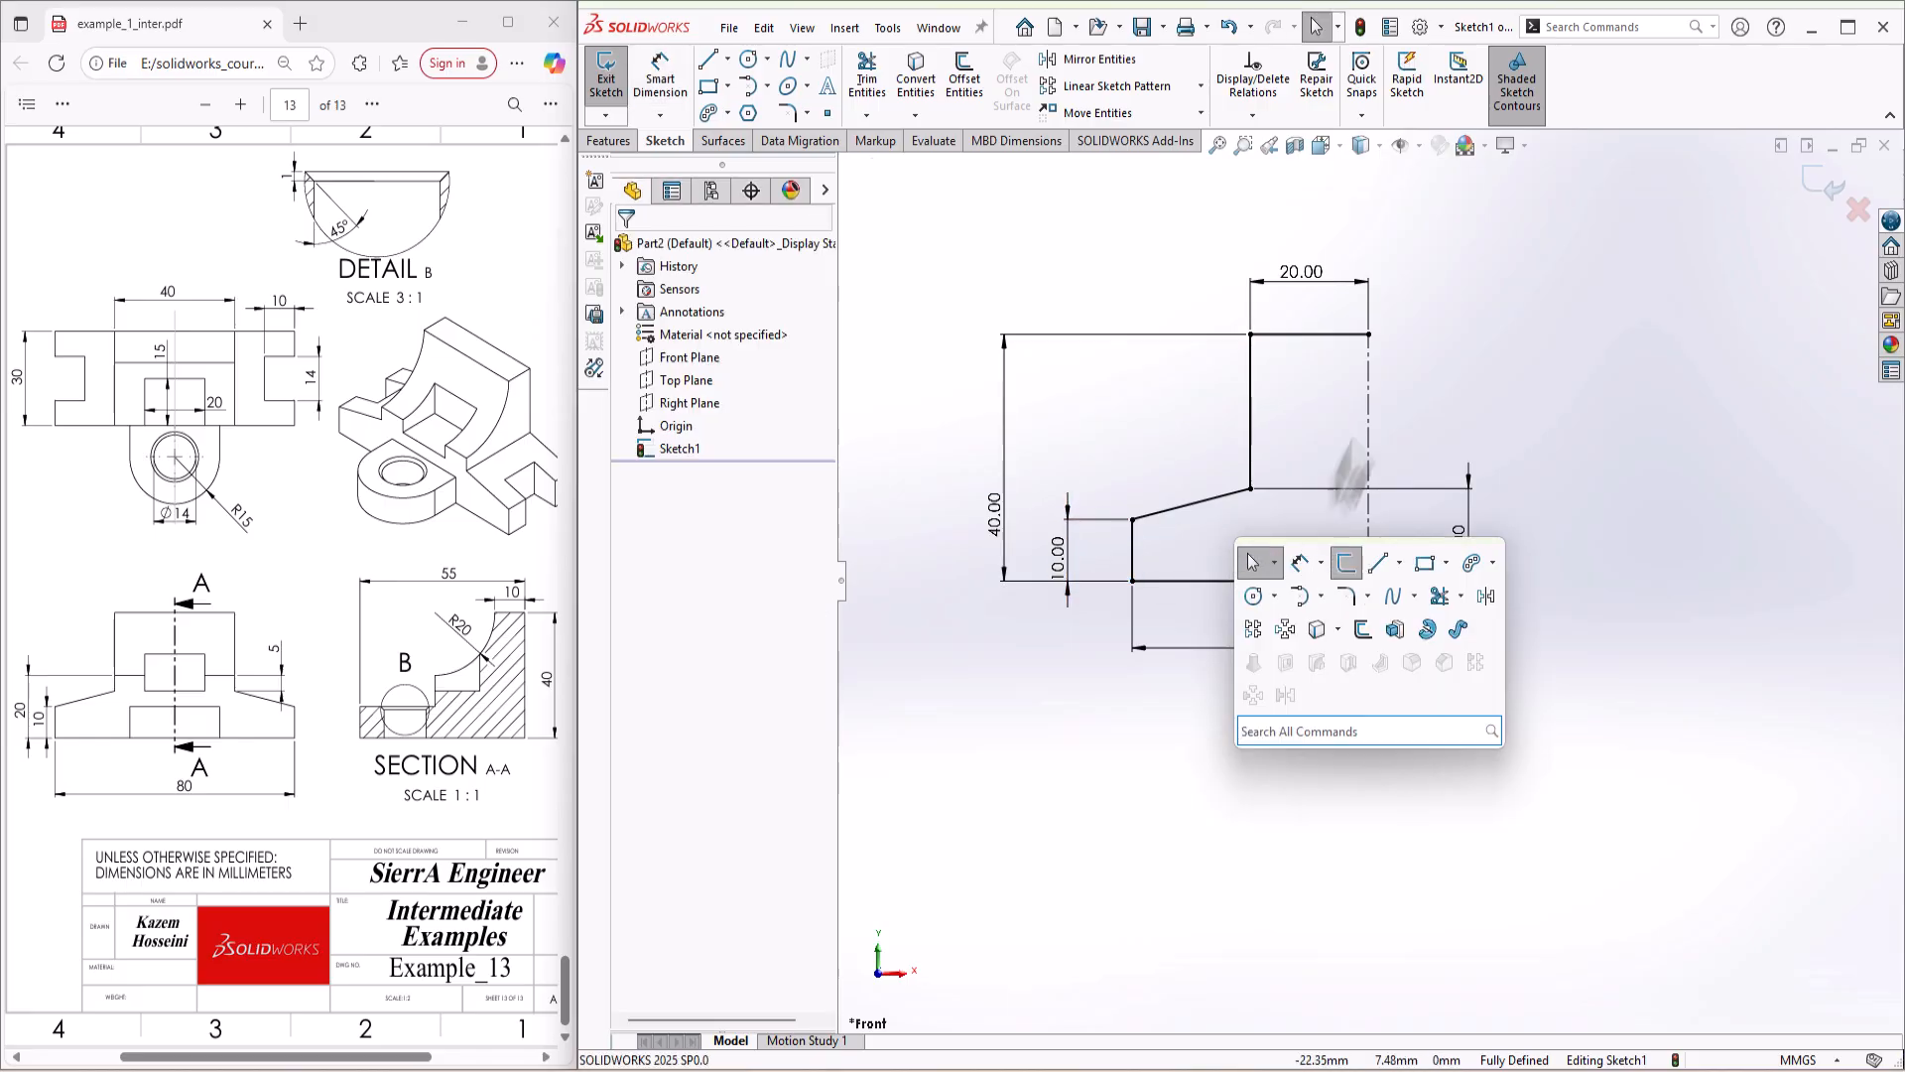
pyautogui.moveTo(1457, 312); pyautogui.dragTo(1095, 685)
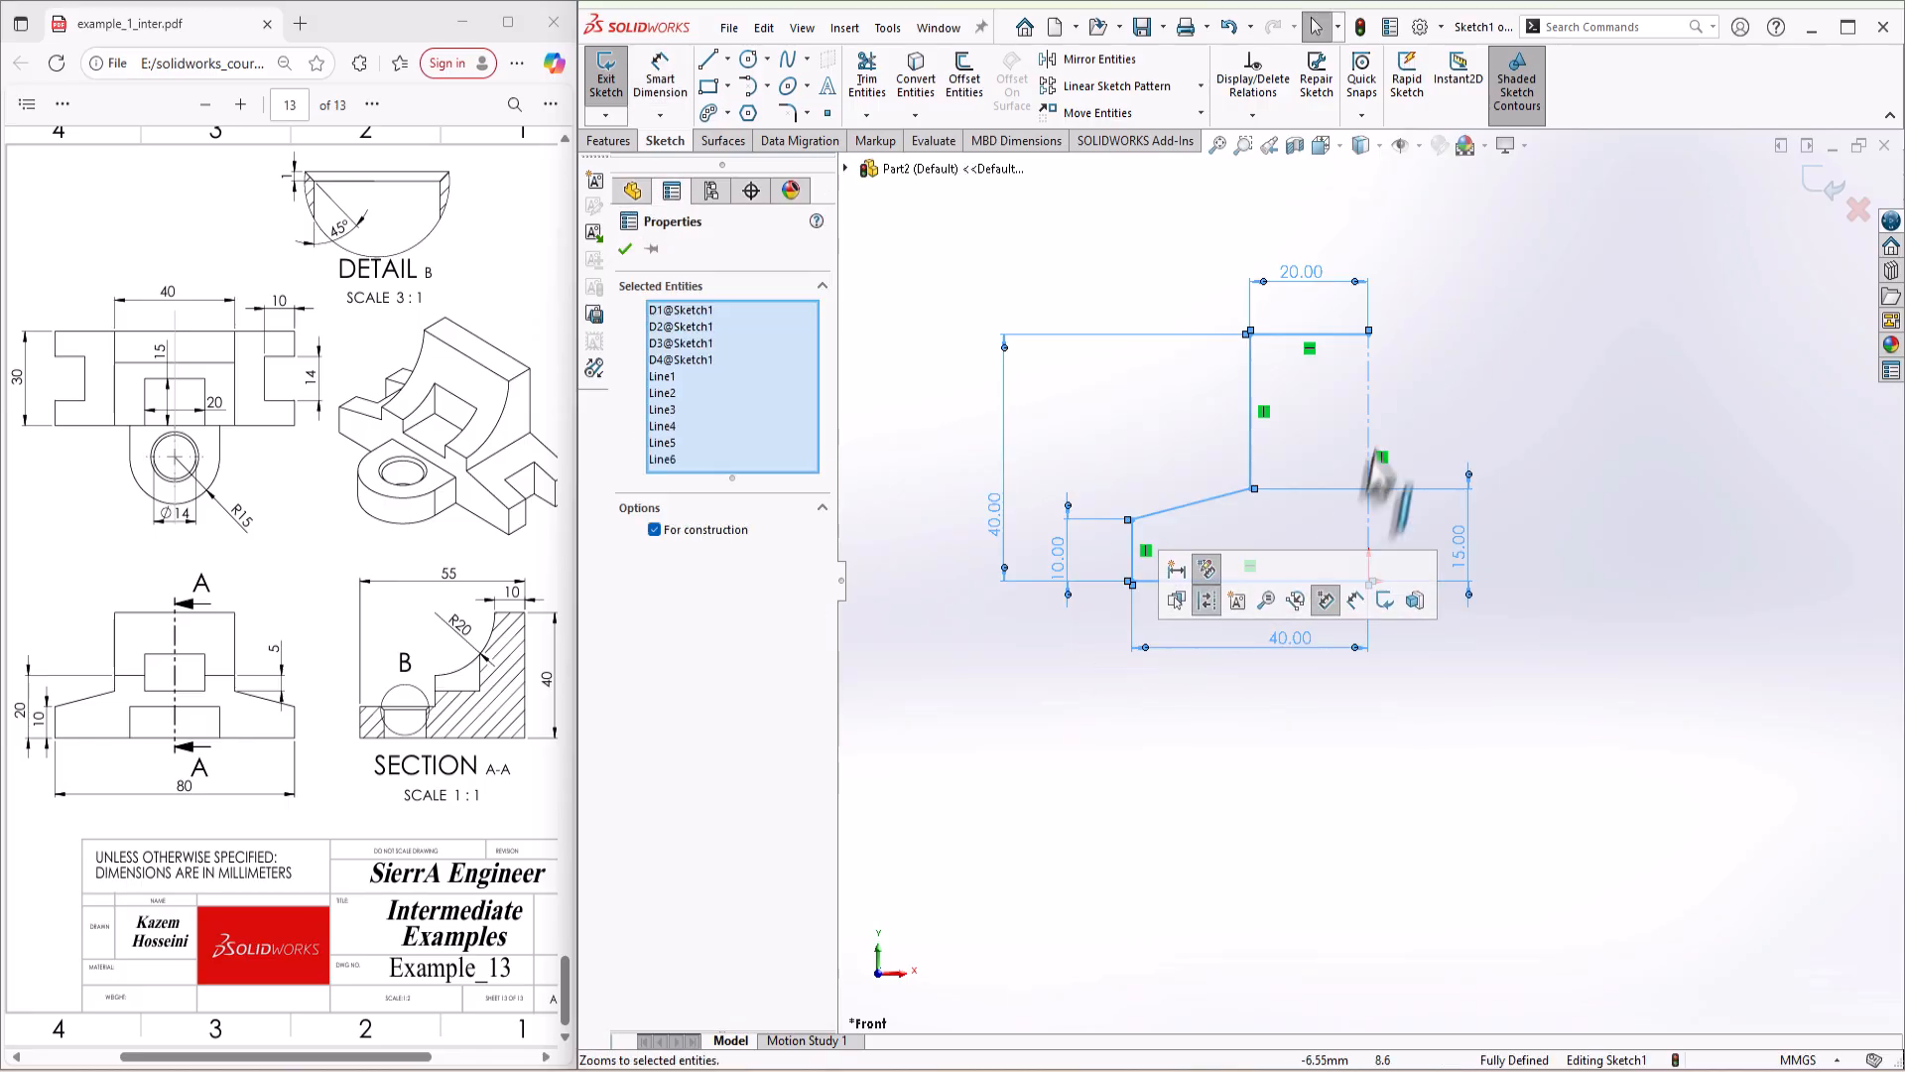
pyautogui.keyDown('ctrl'); pyautogui.click(1368, 405); pyautogui.keyUp('ctrl')
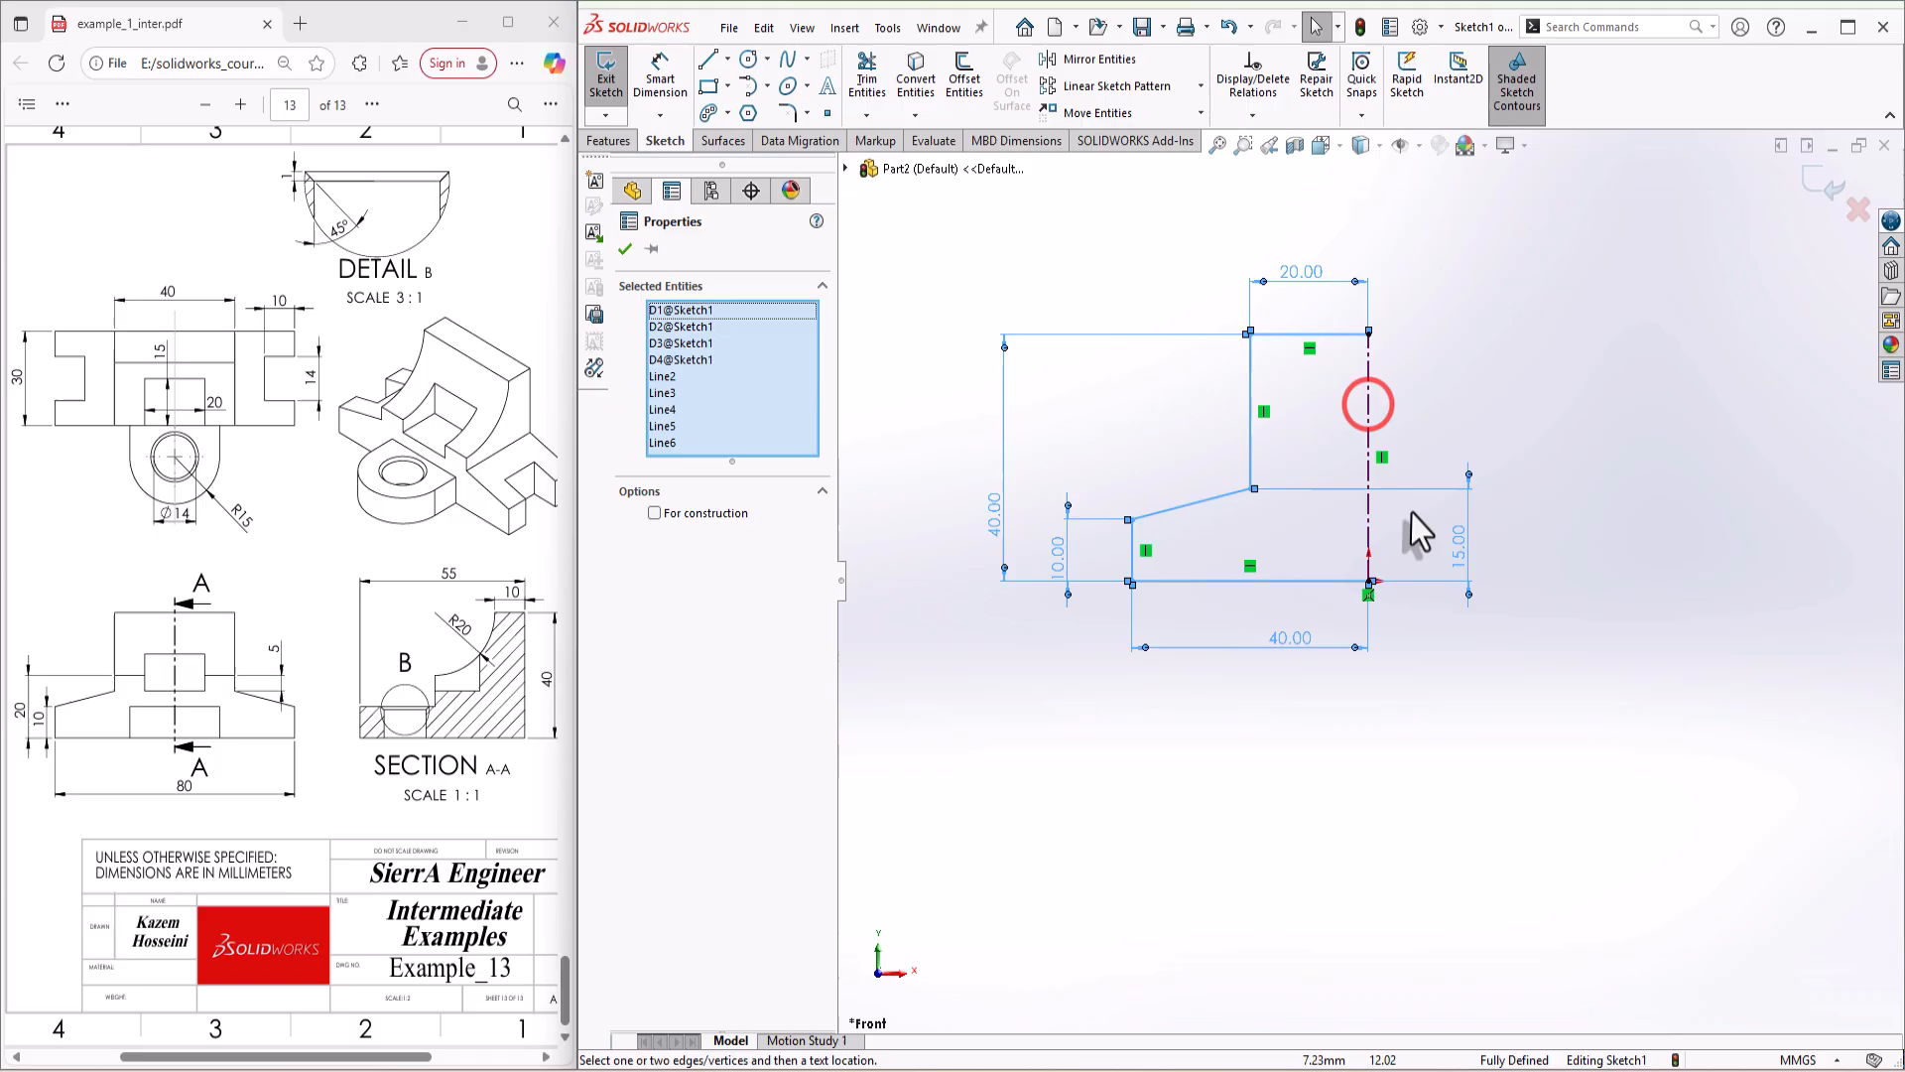
pyautogui.keyDown('ctrl'); pyautogui.click(1368, 401); pyautogui.keyUp('ctrl')
pyautogui.press('s')
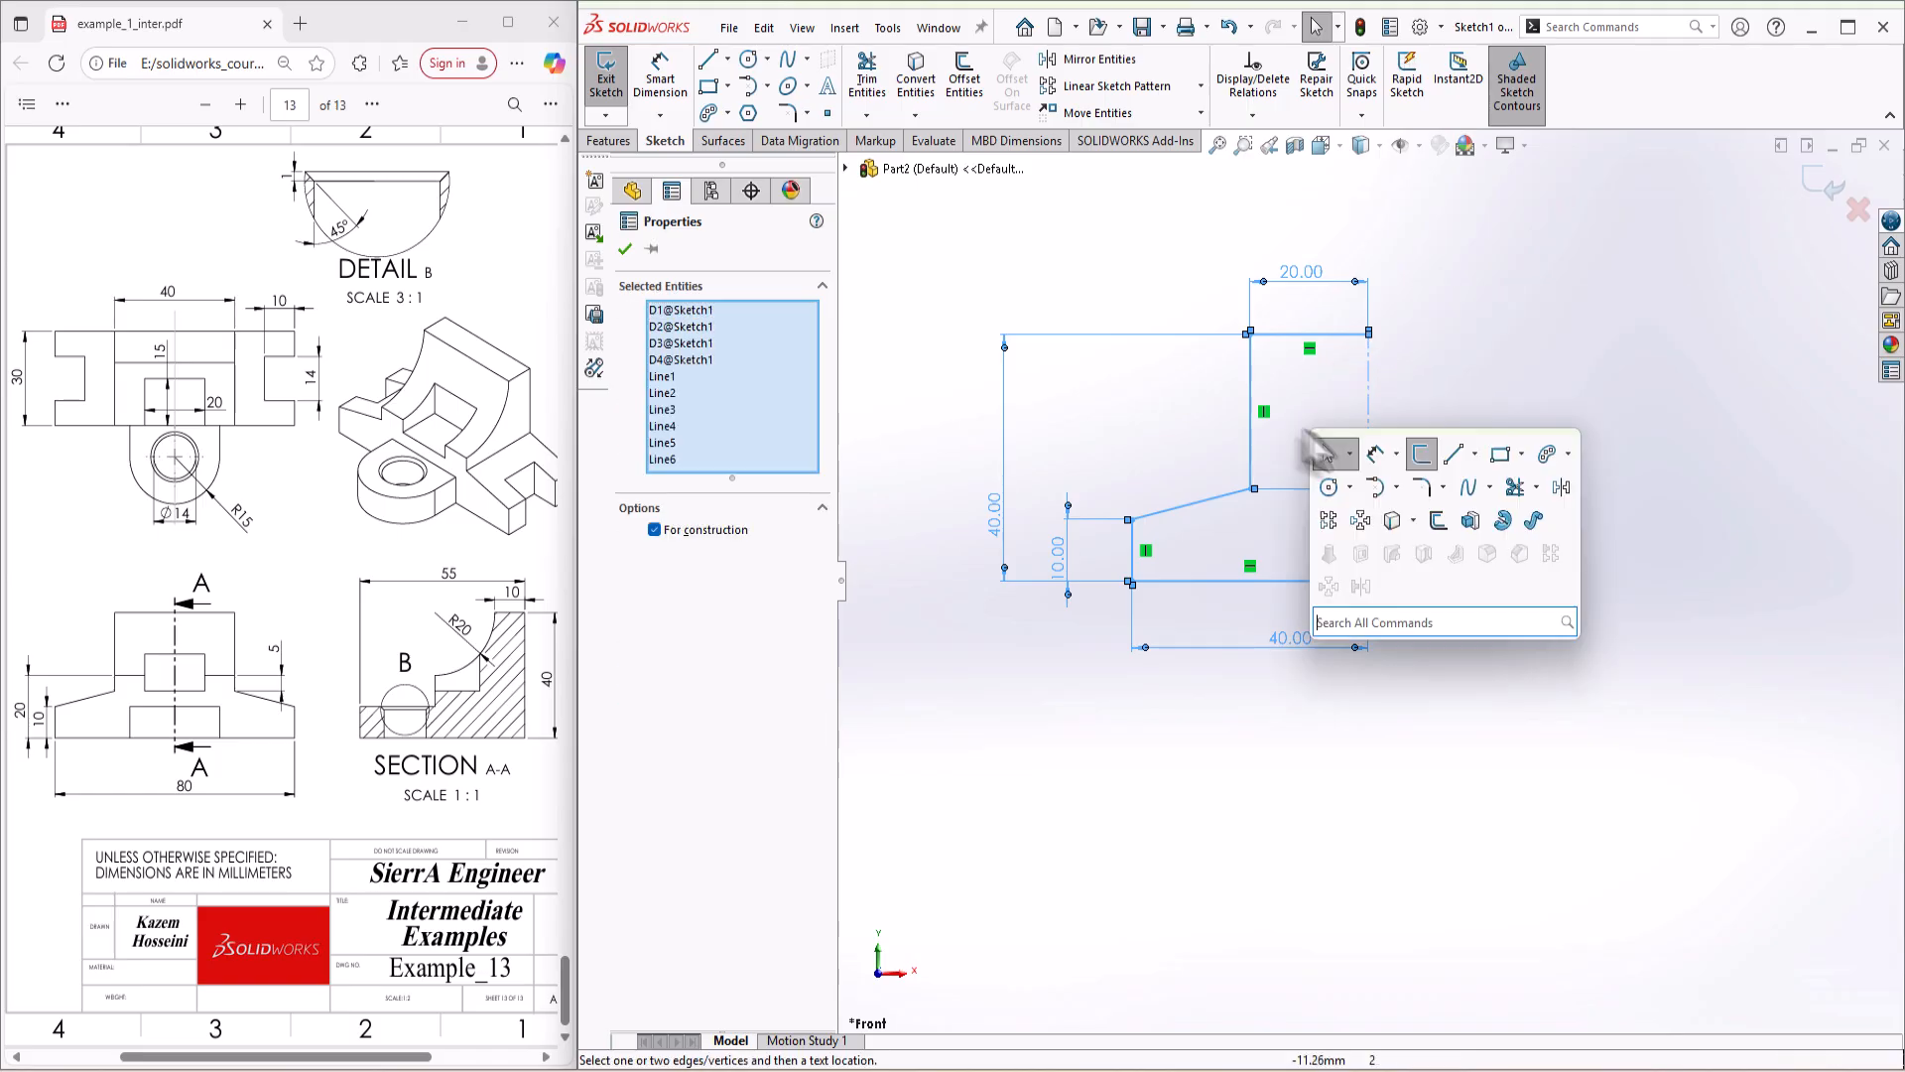
pyautogui.click(1564, 485)
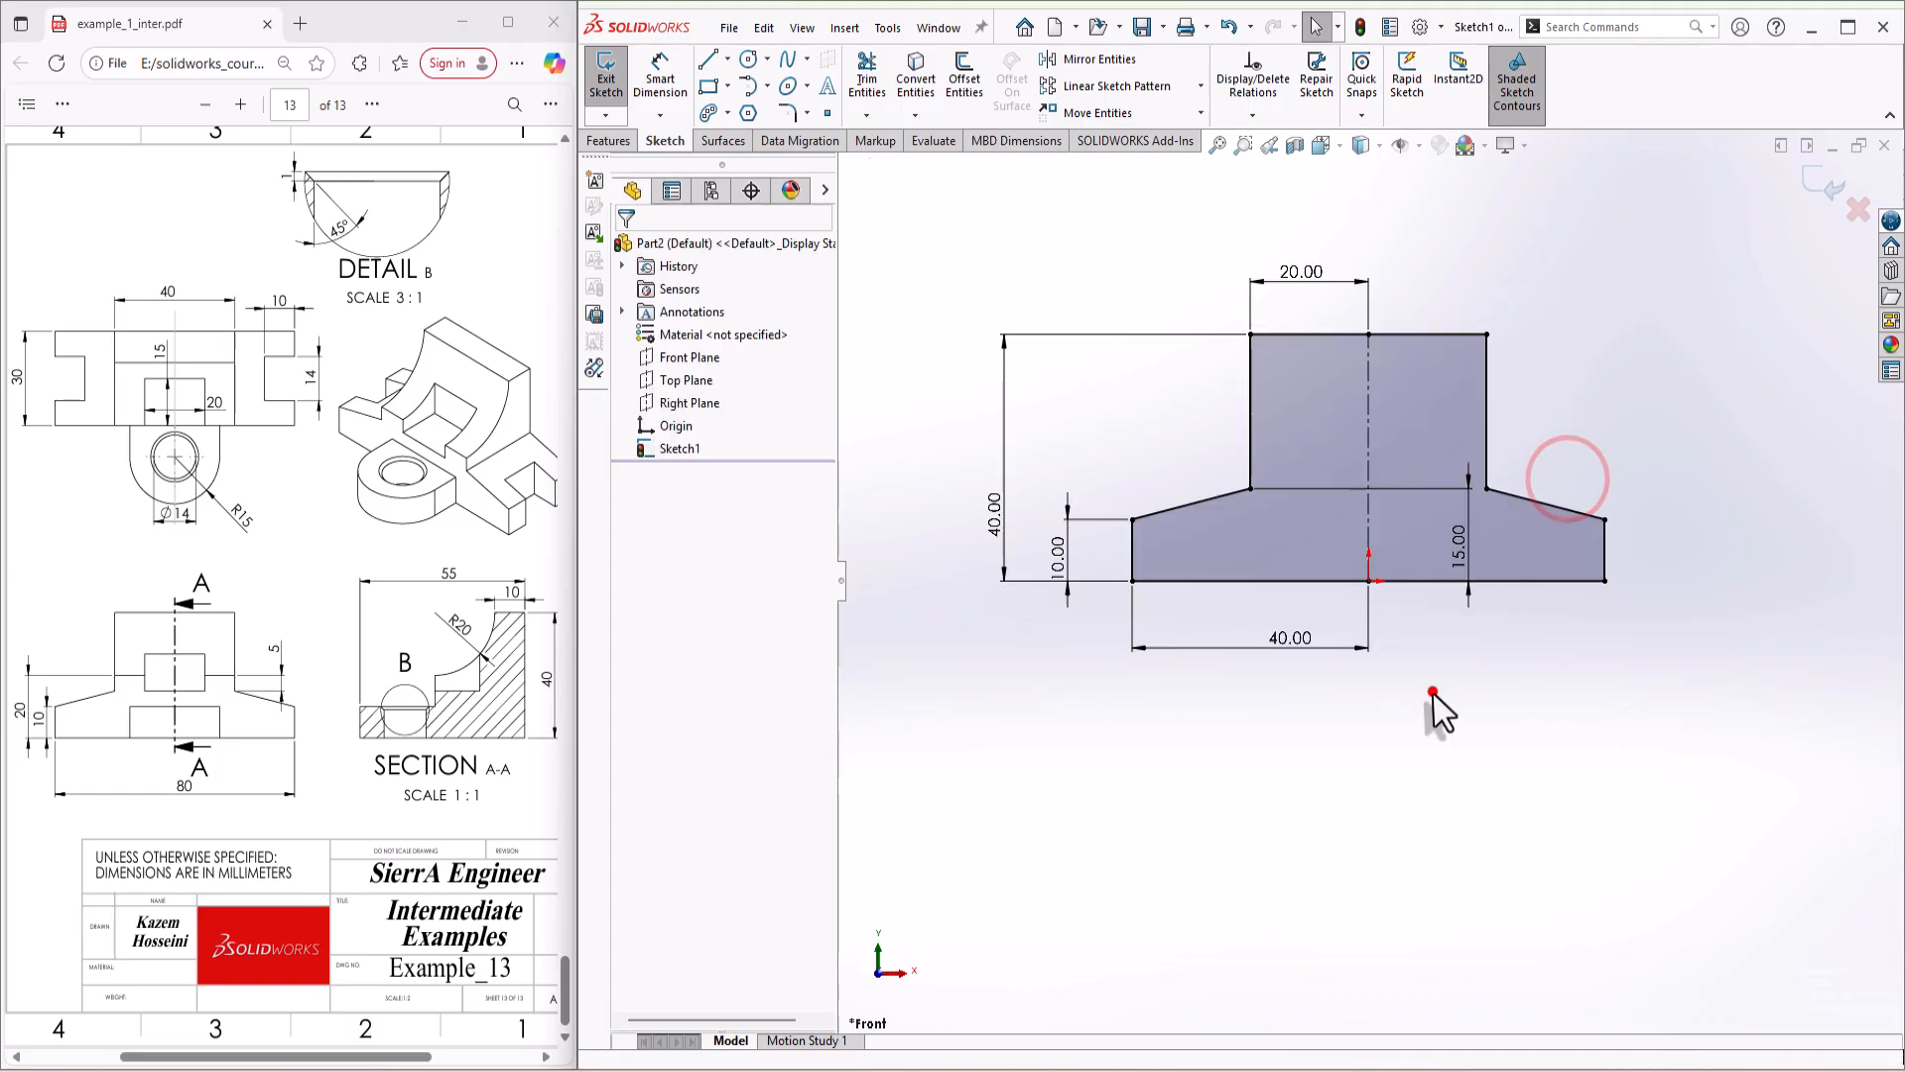
# Step: Extrude the symmetric front profile 30 mm as a blind boss
pyautogui.press('s')
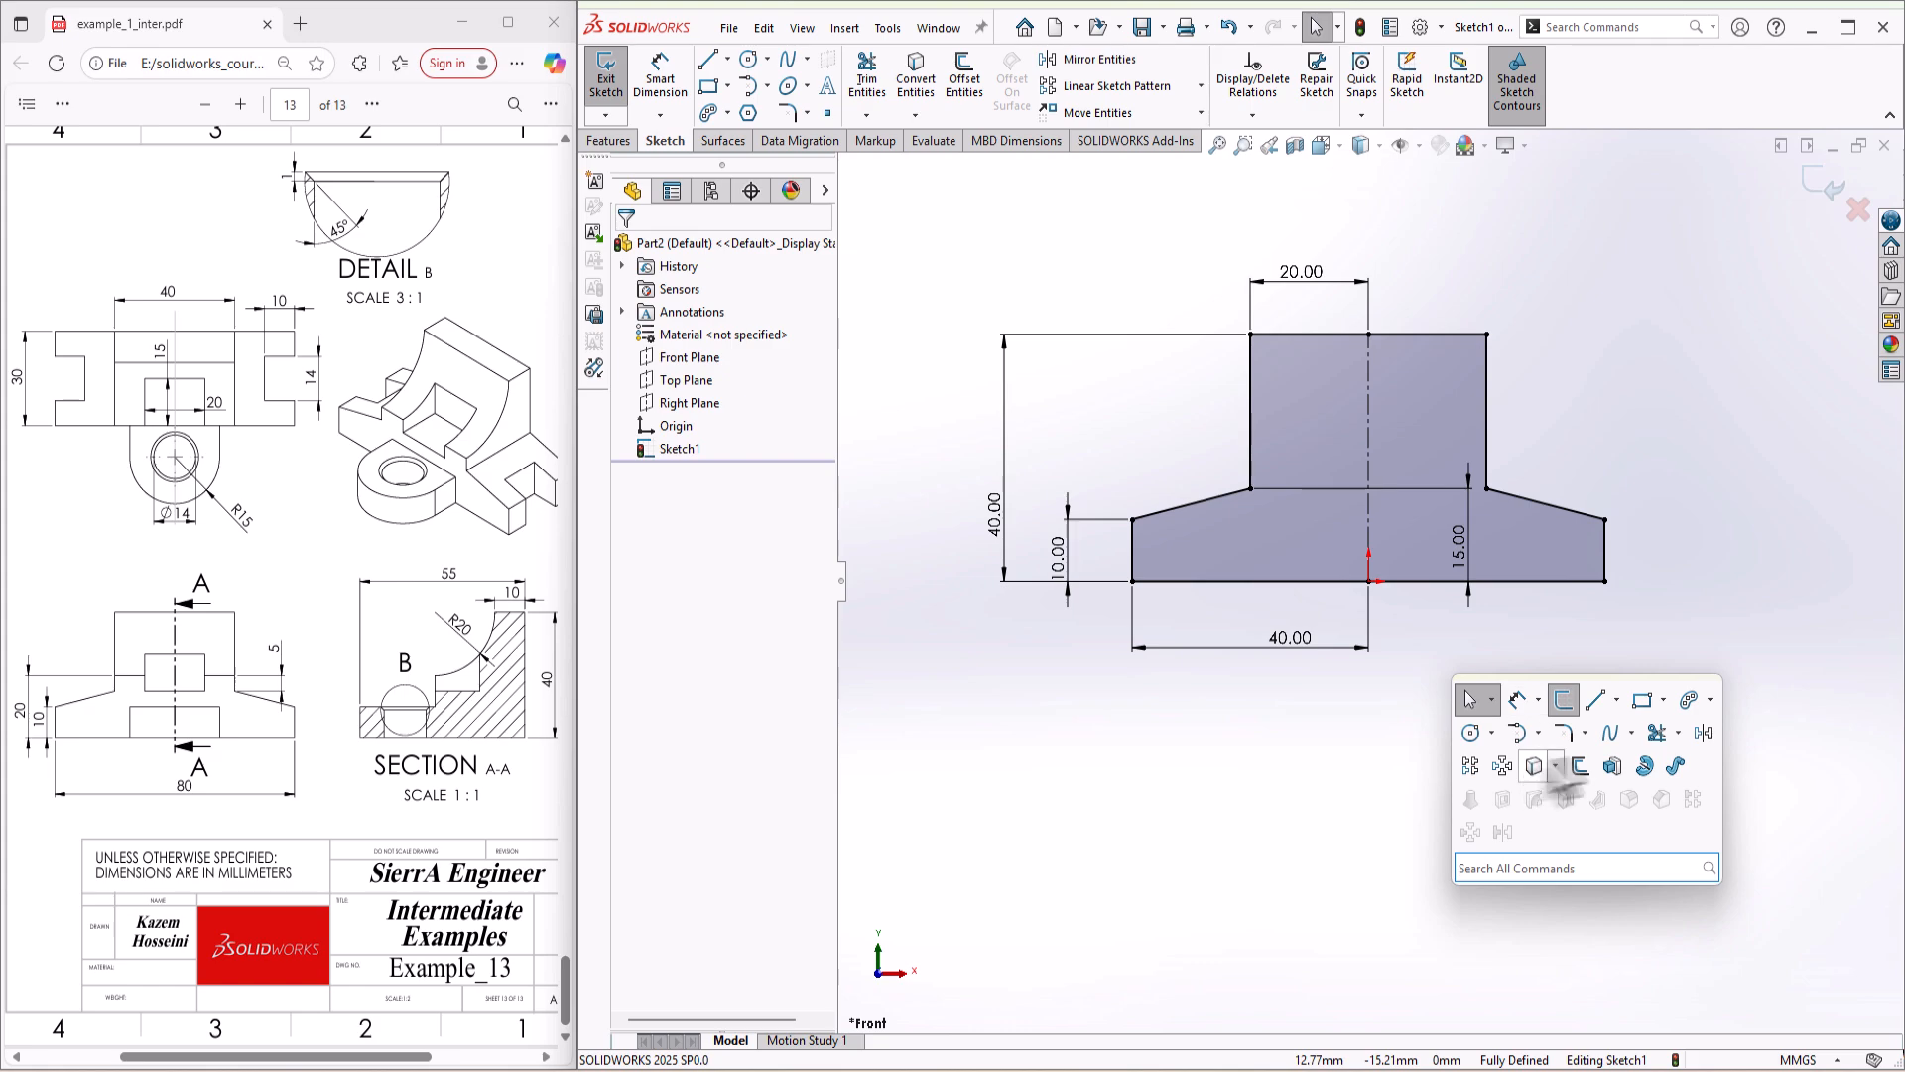
pyautogui.click(1610, 766)
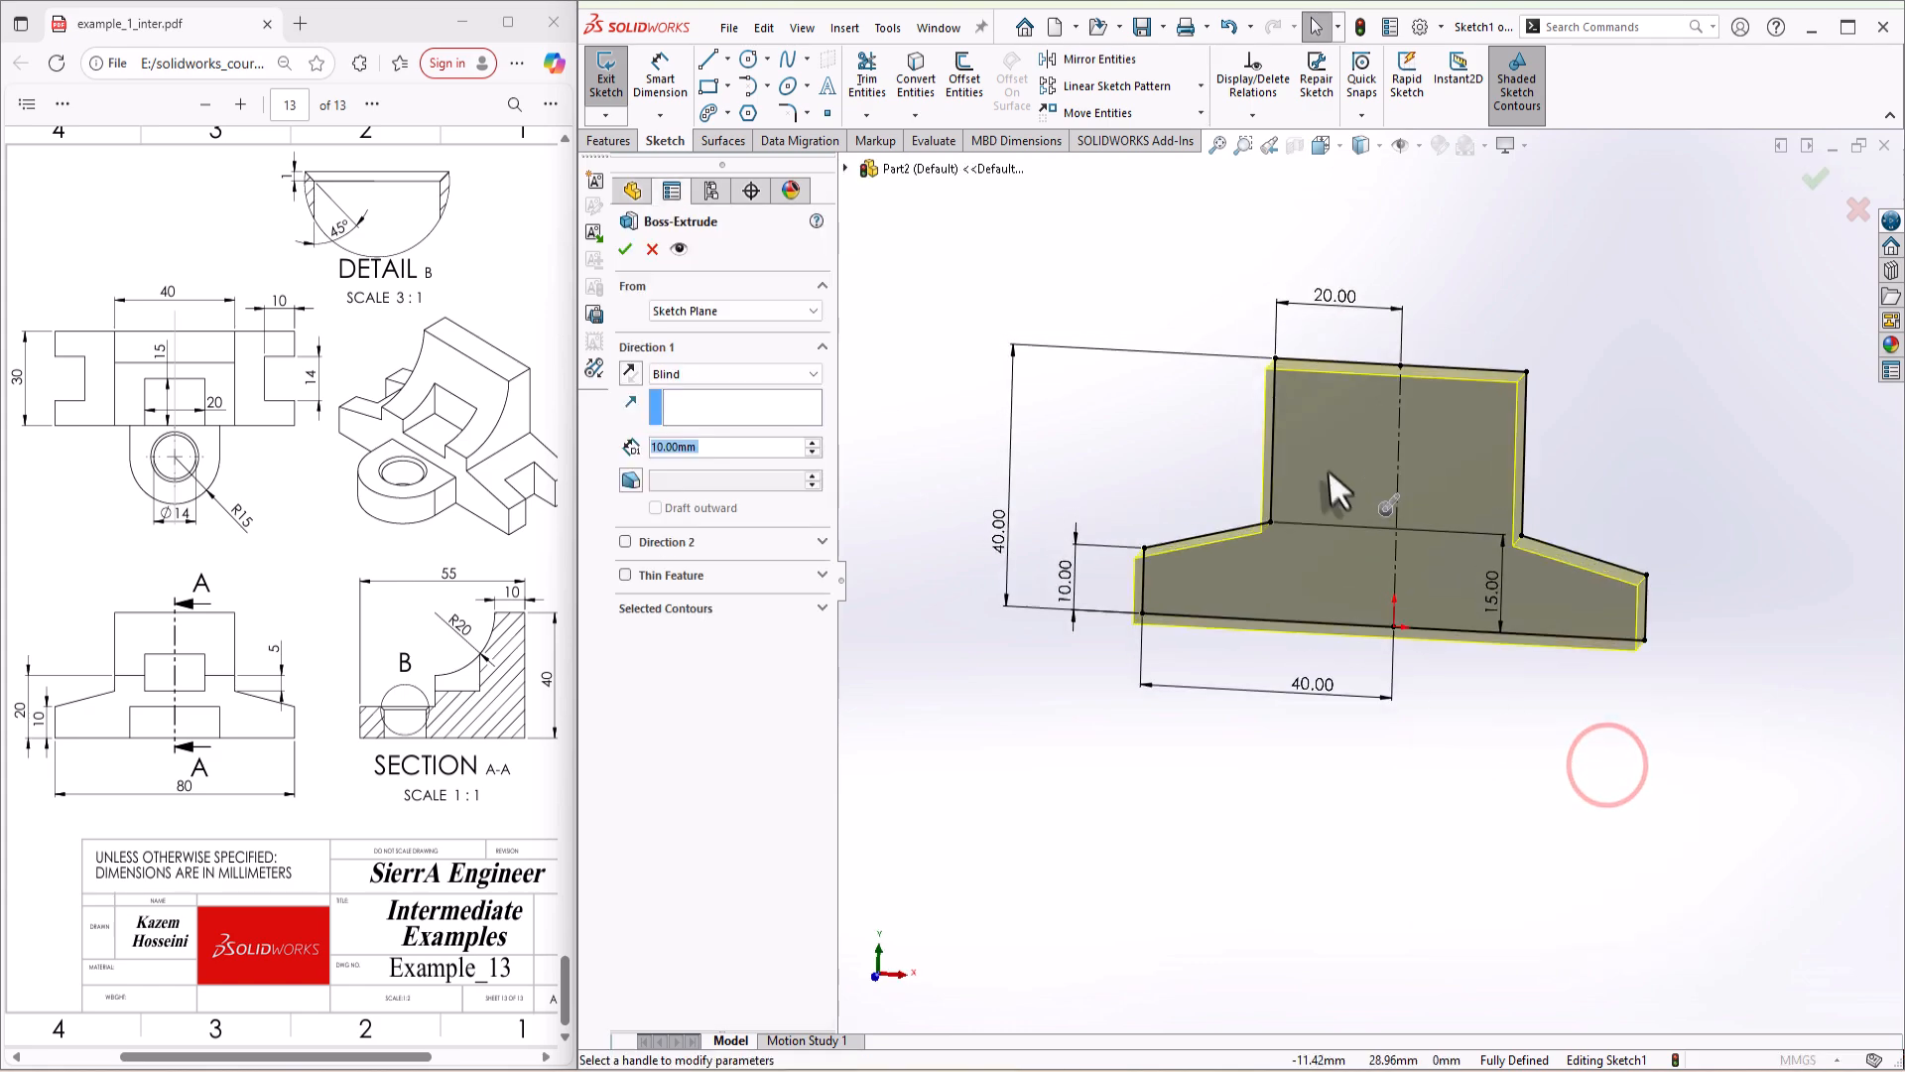
pyautogui.click(815, 441)
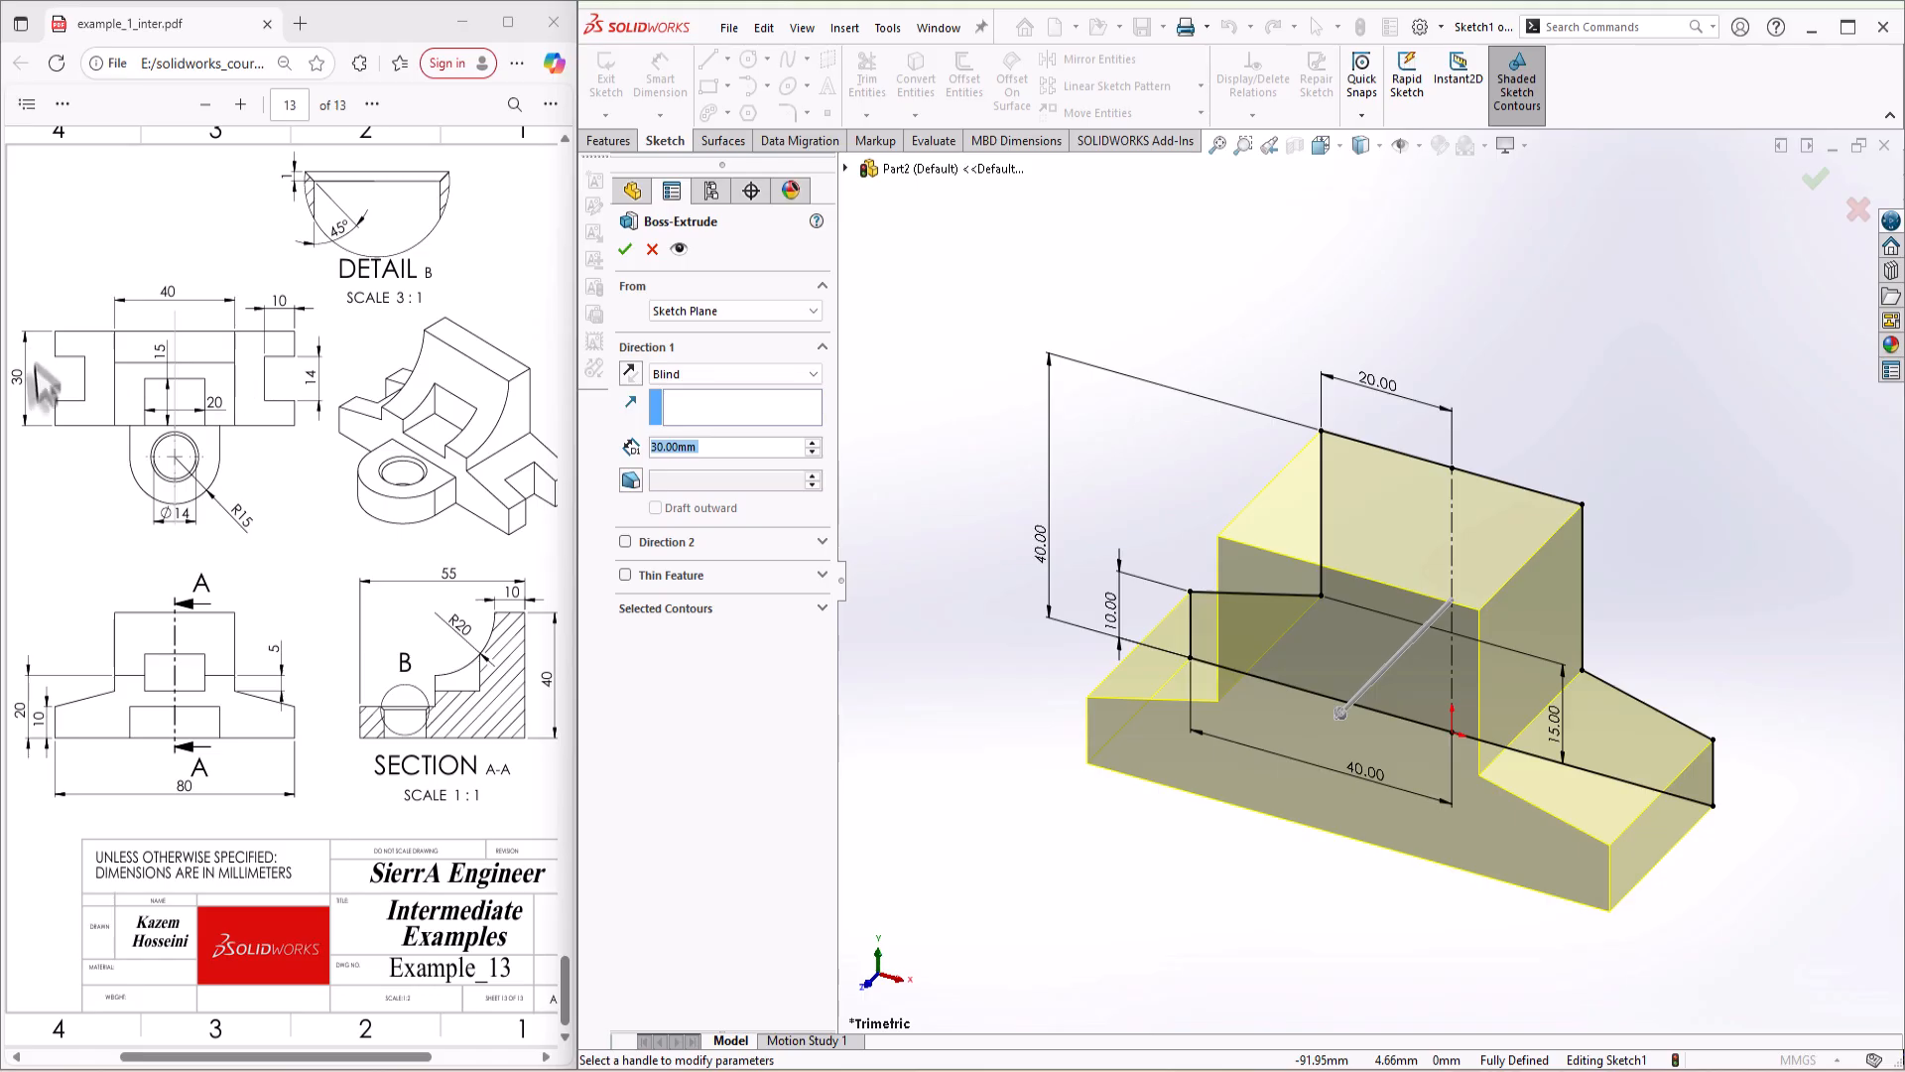
pyautogui.click(626, 249)
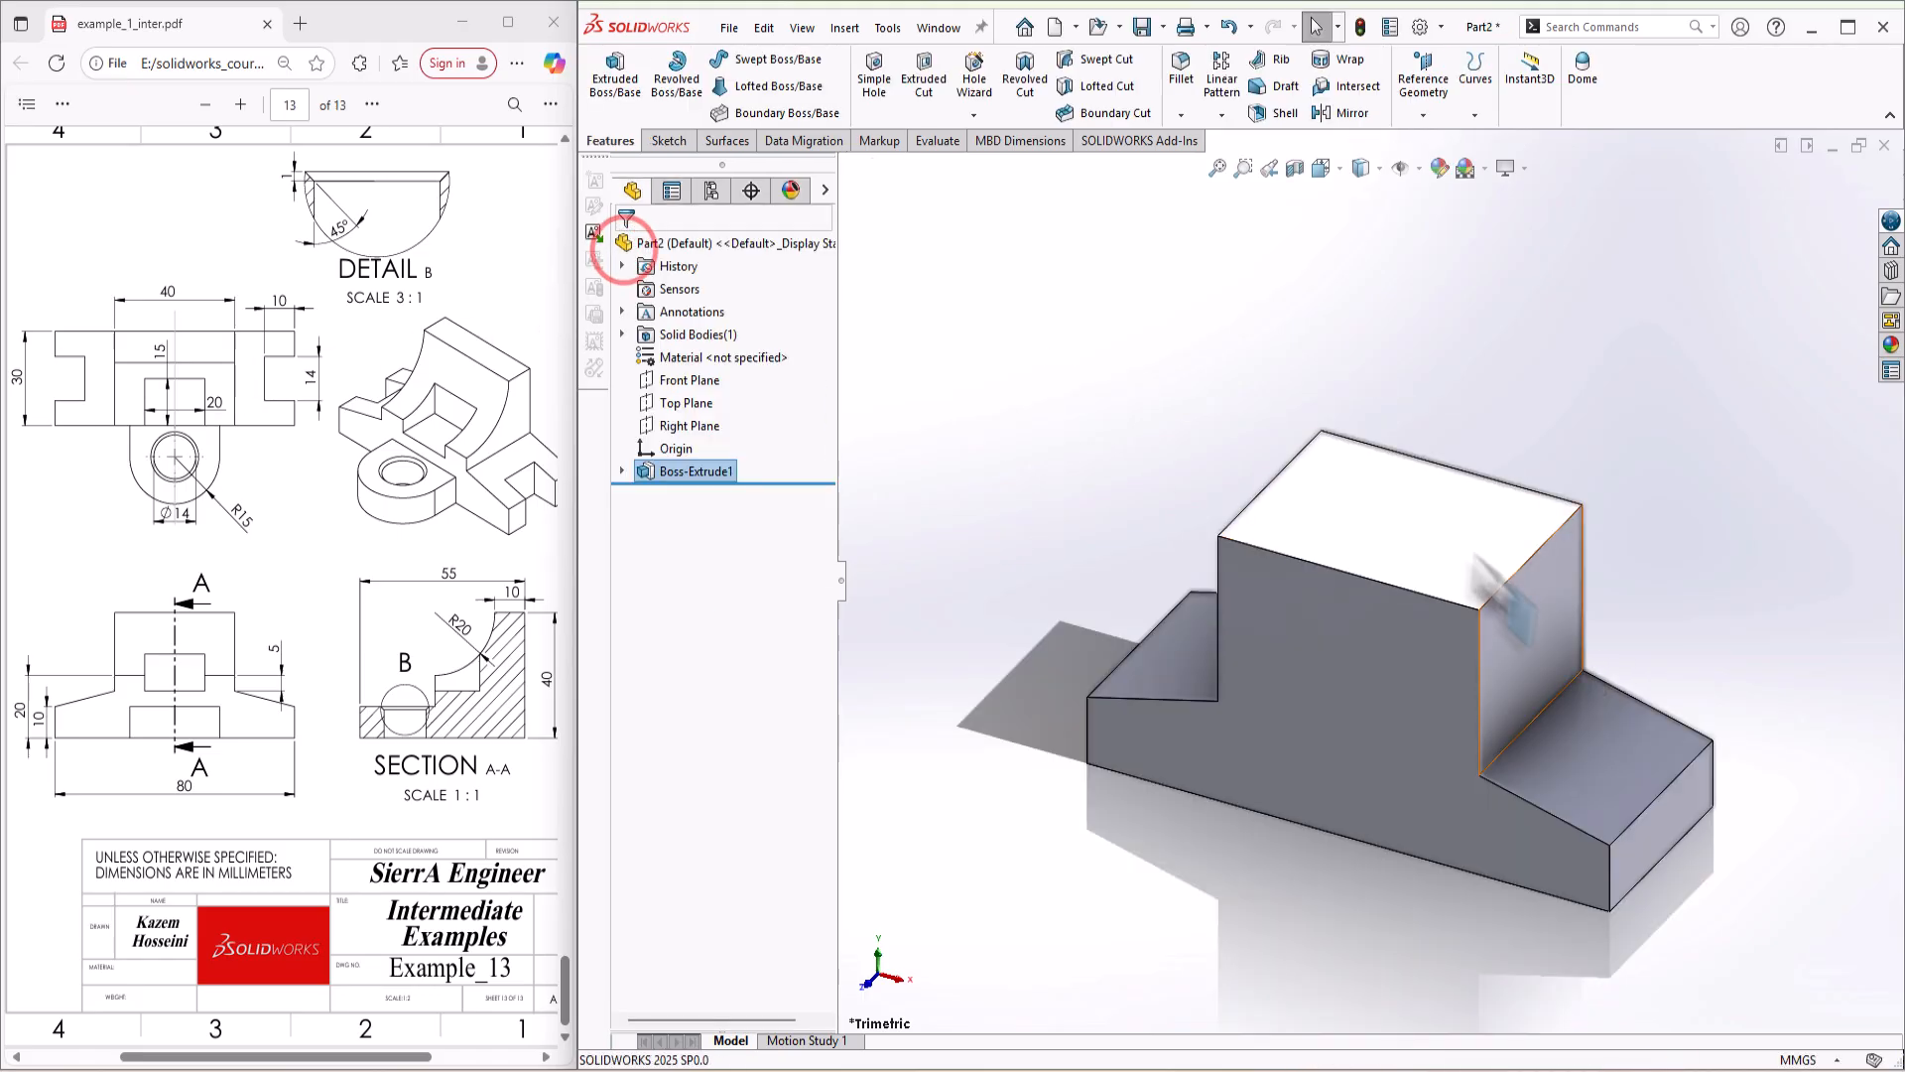
# Step: Start a sketch on the block's top face and draw a 30 mm vertical centerline from the origin to the front edge
pyautogui.rightClick(1404, 533)
pyautogui.click(1458, 501)
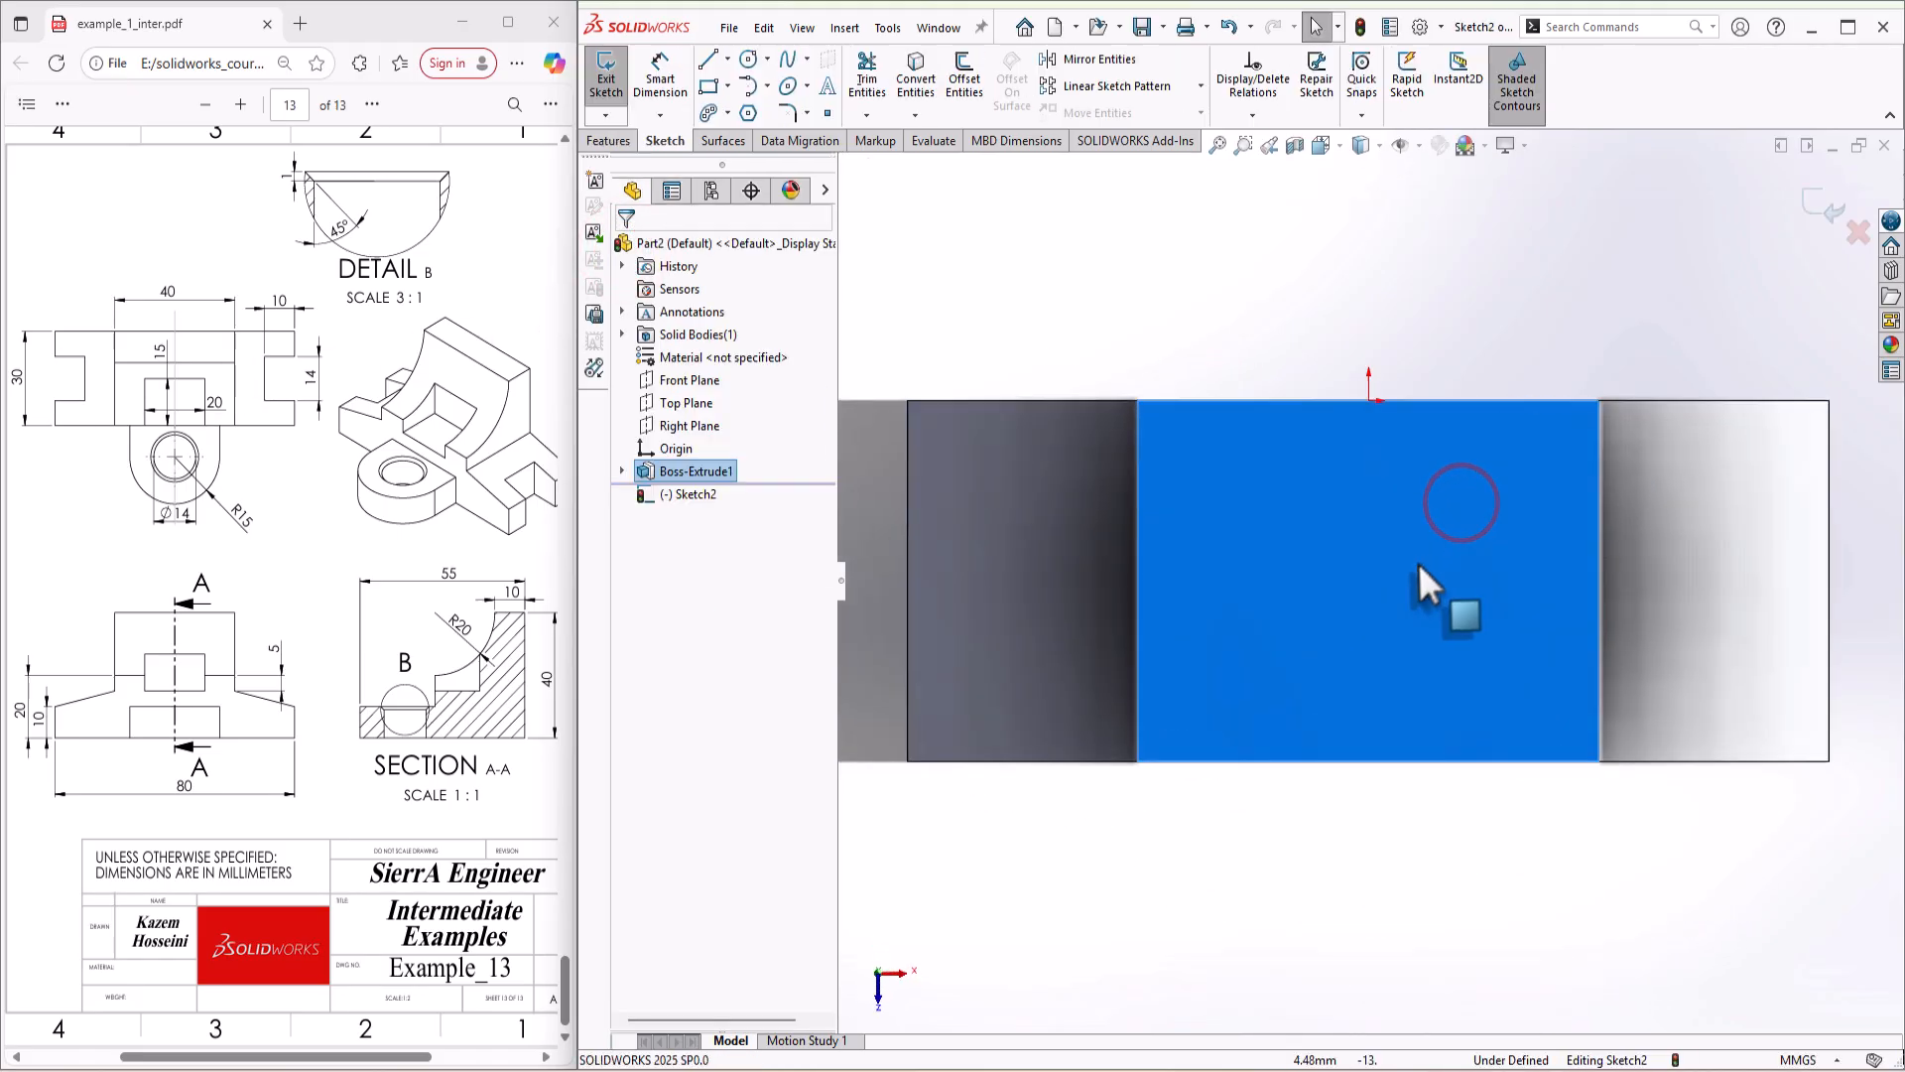
pyautogui.press('s')
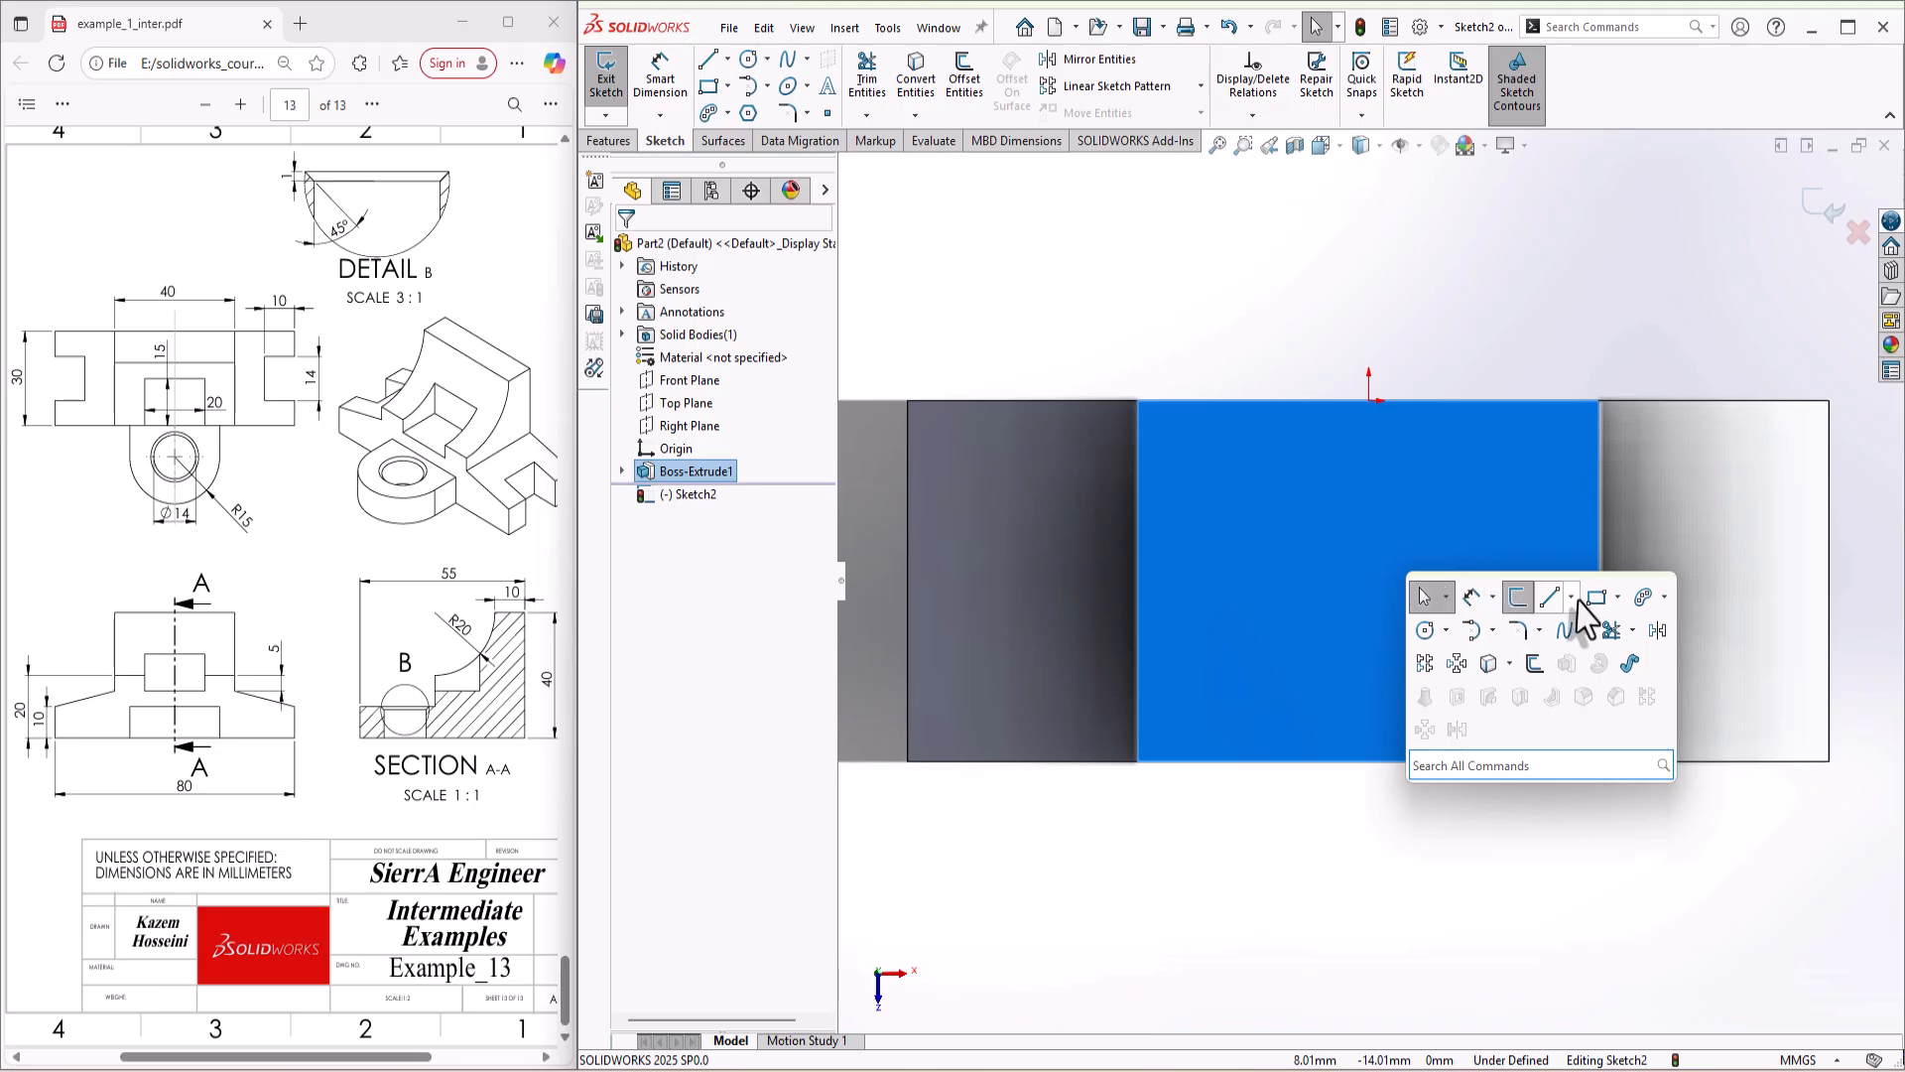
pyautogui.click(1577, 596)
pyautogui.click(1562, 651)
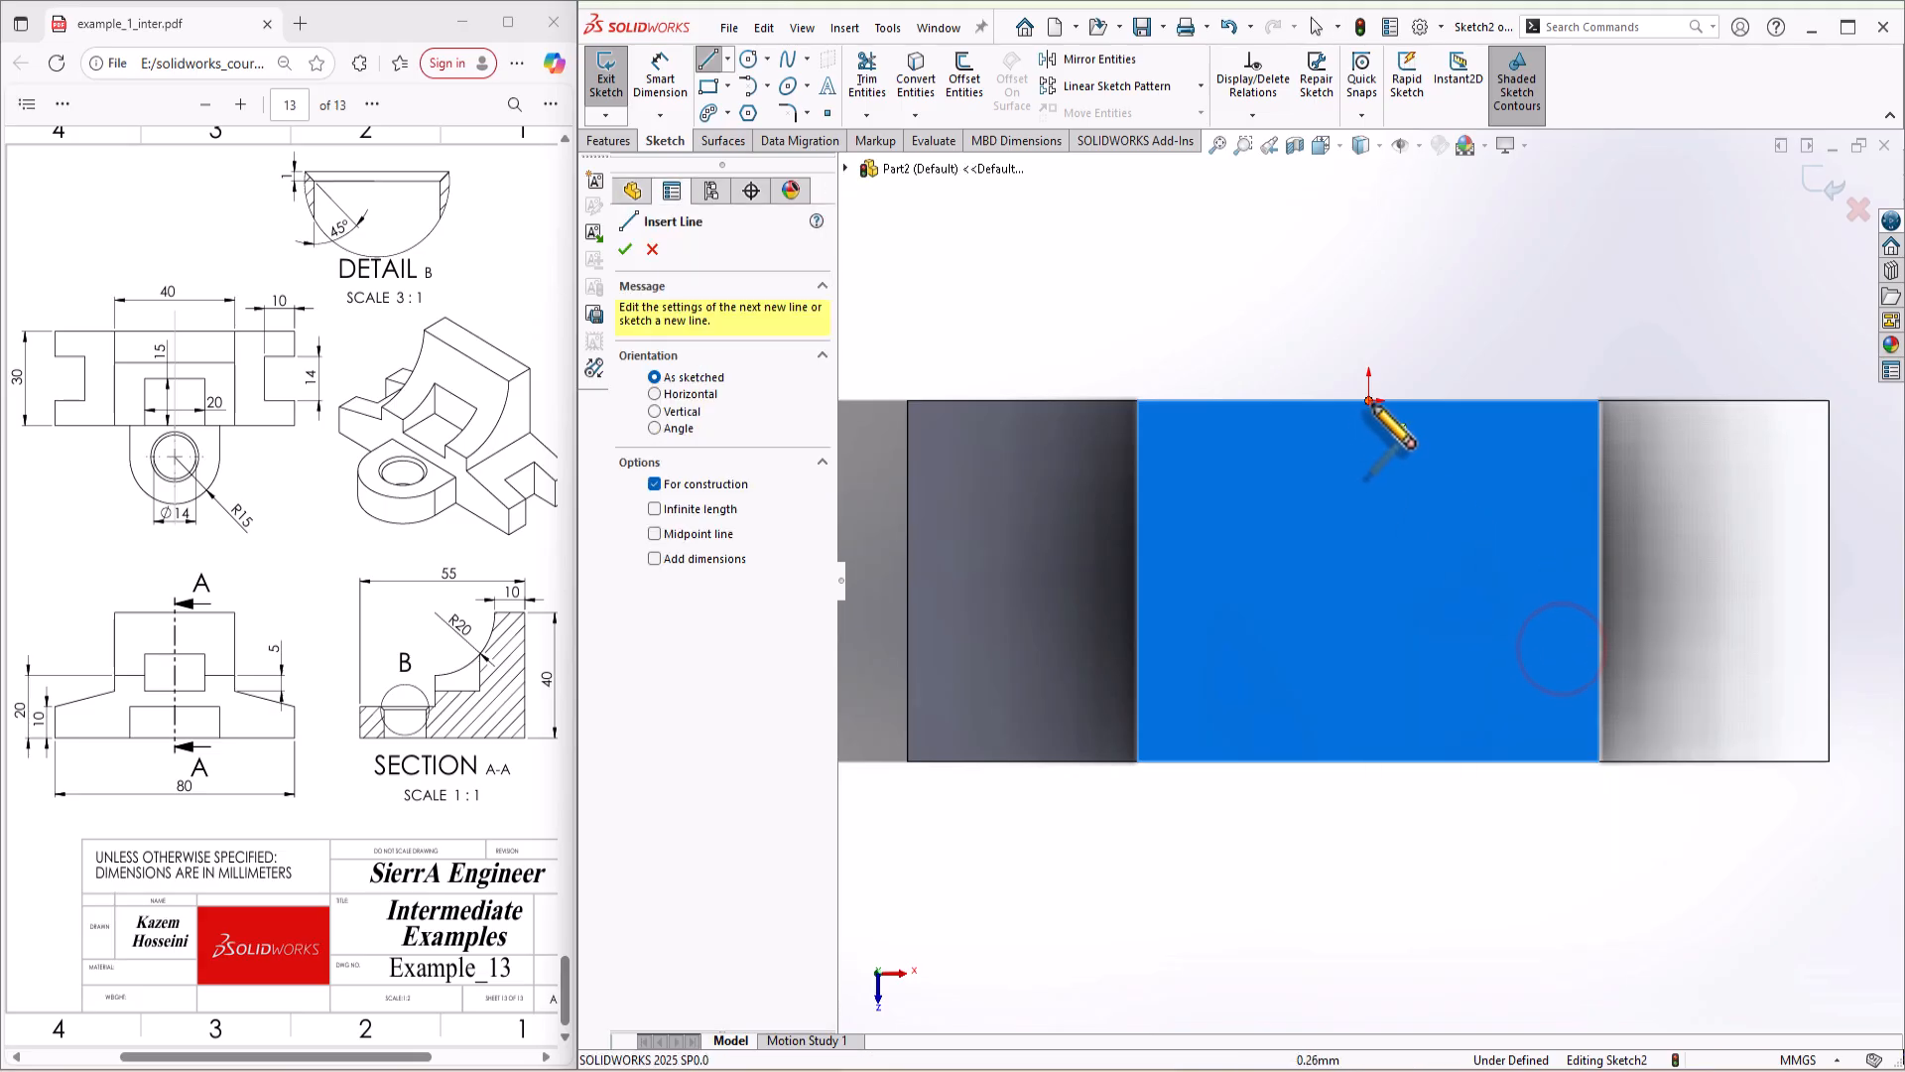
pyautogui.click(1370, 402)
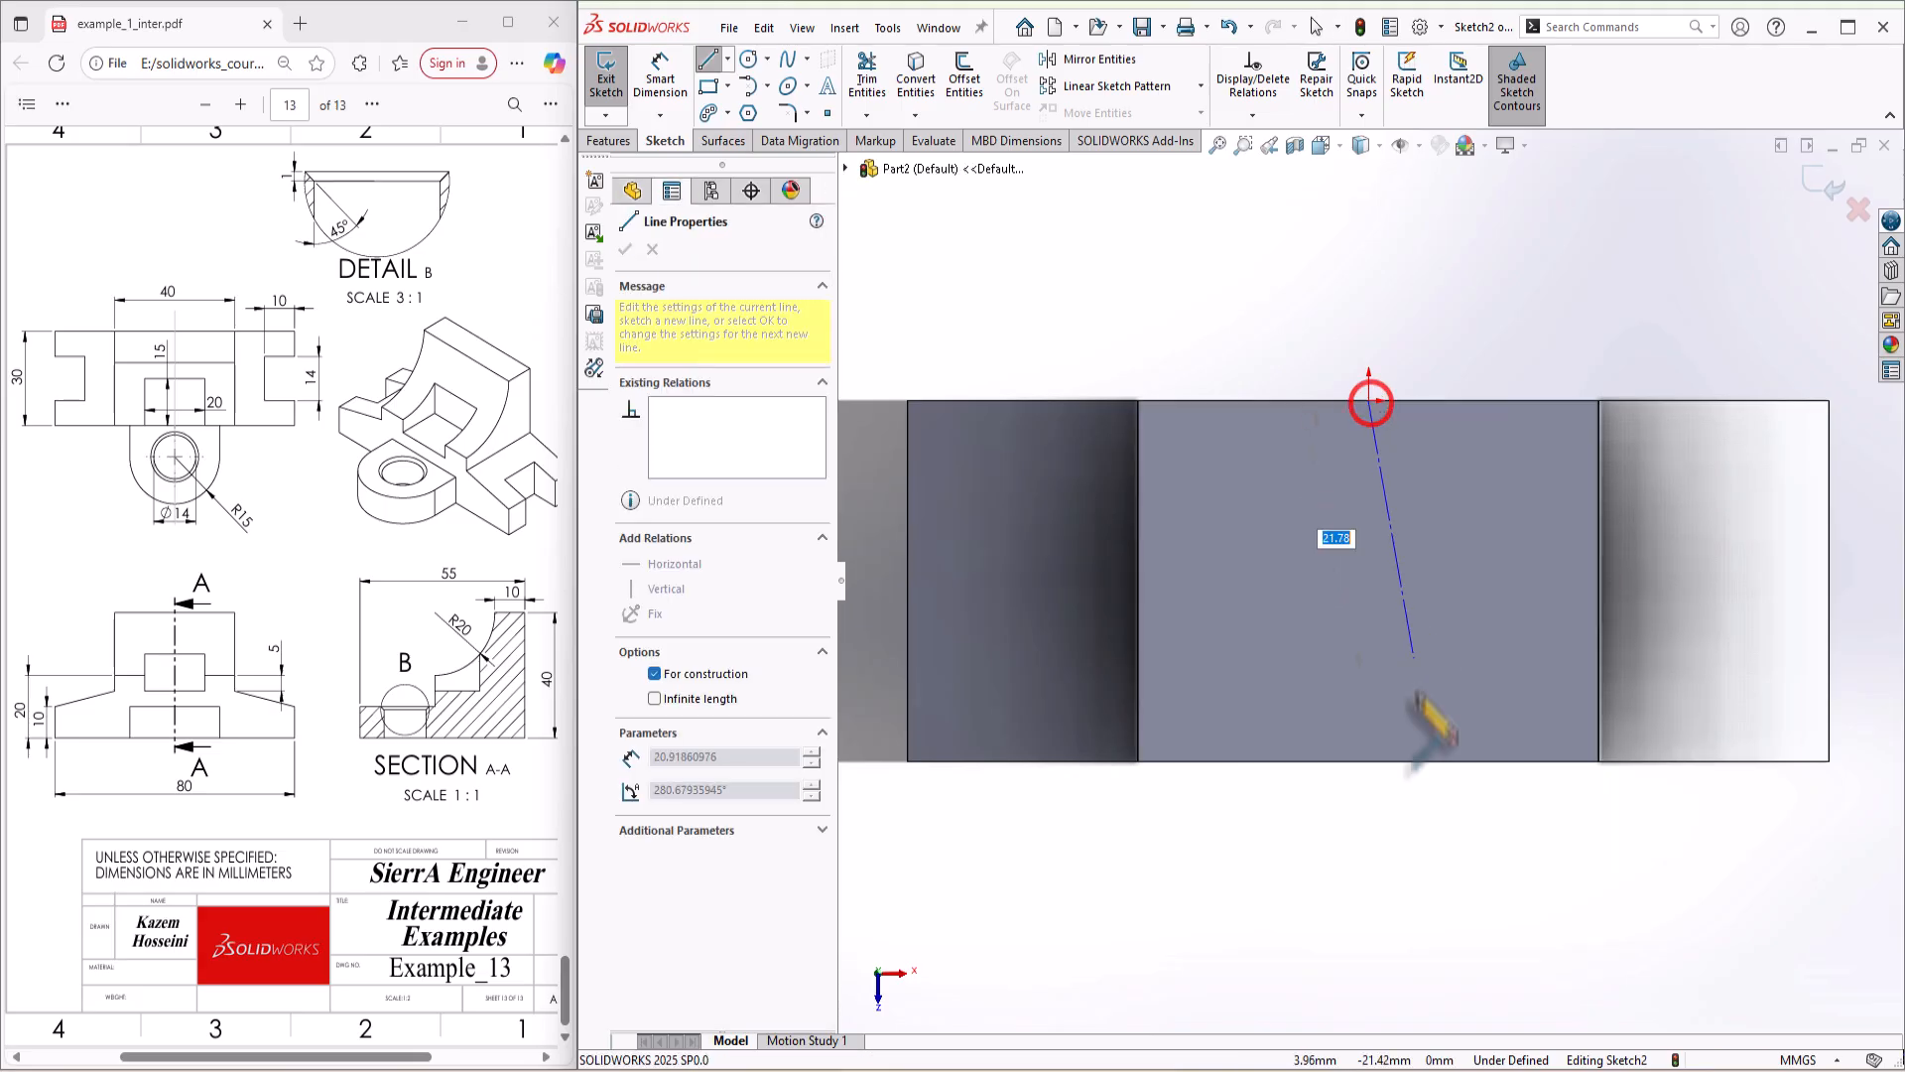
pyautogui.click(1369, 761)
pyautogui.doubleClick(1255, 619)
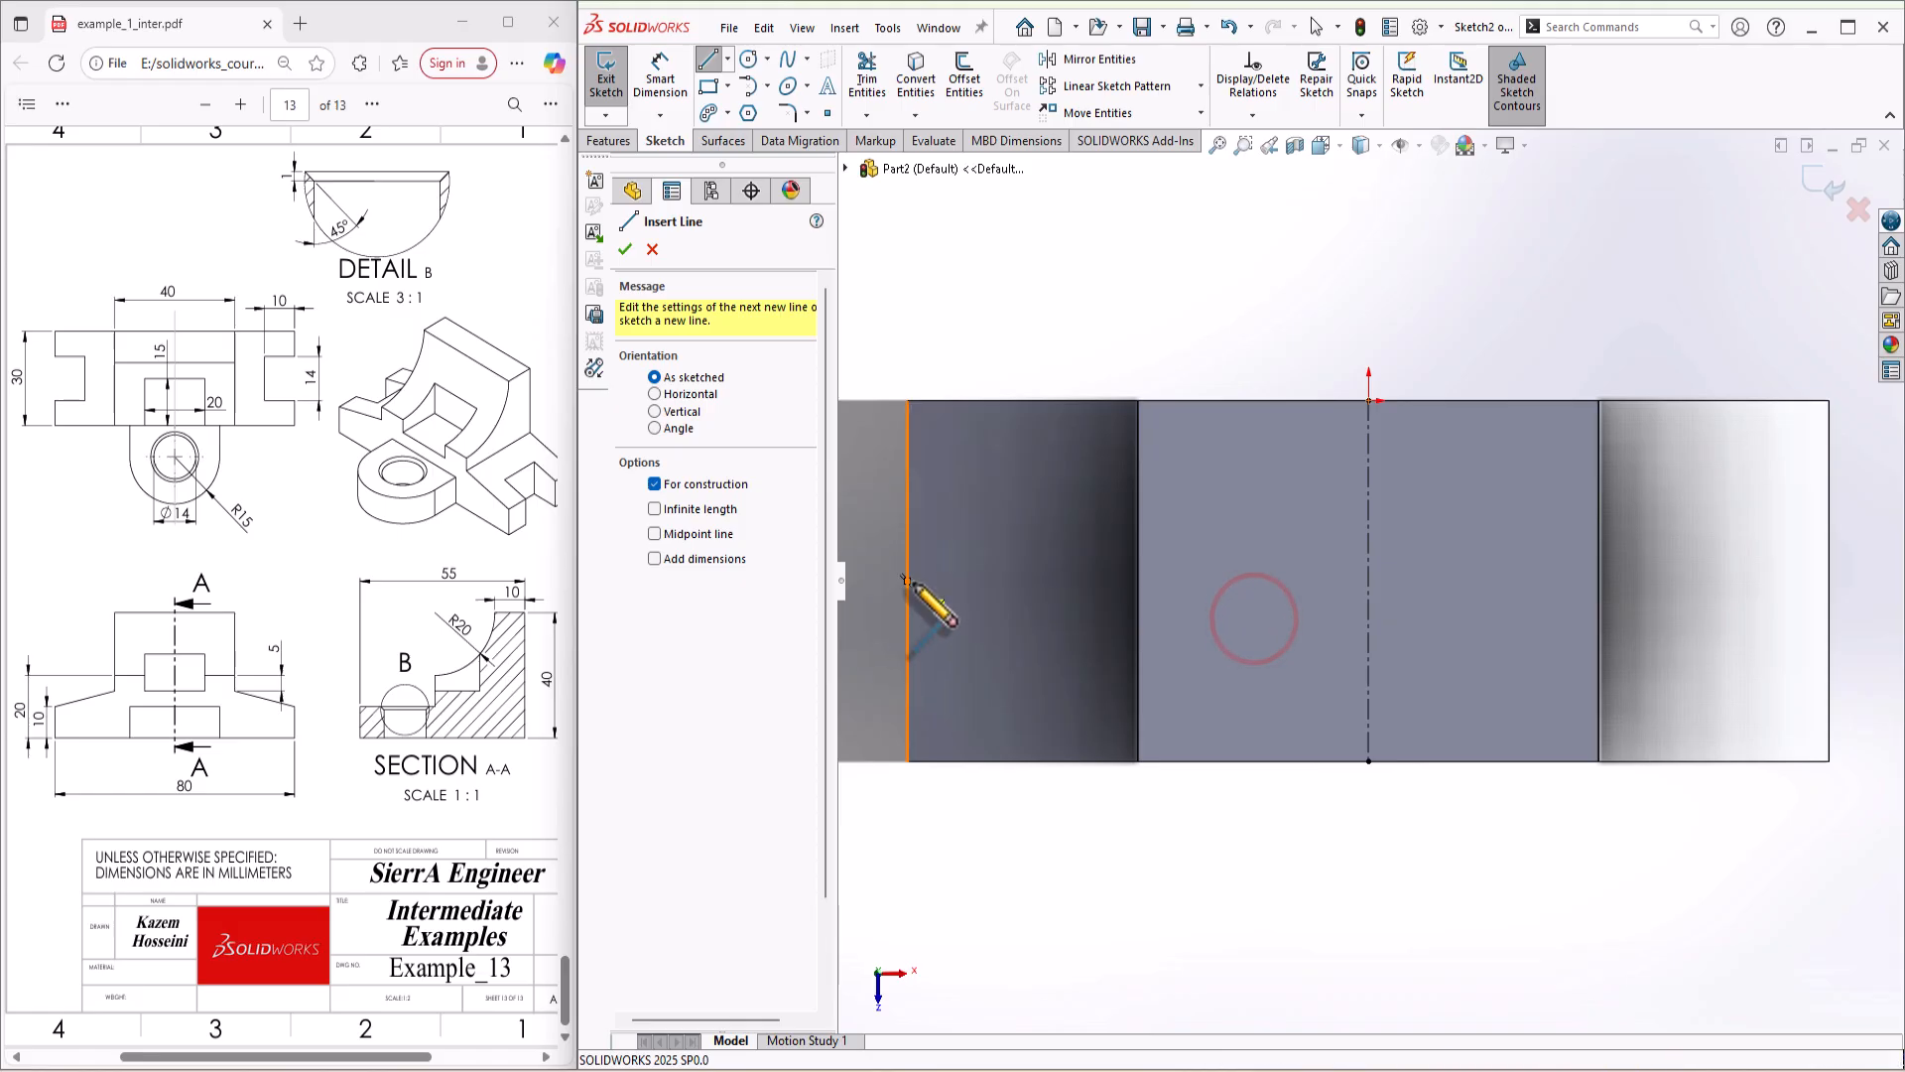
# Step: Draw a horizontal centerline across the part between the midpoints of its left and right end edges
pyautogui.click(906, 581)
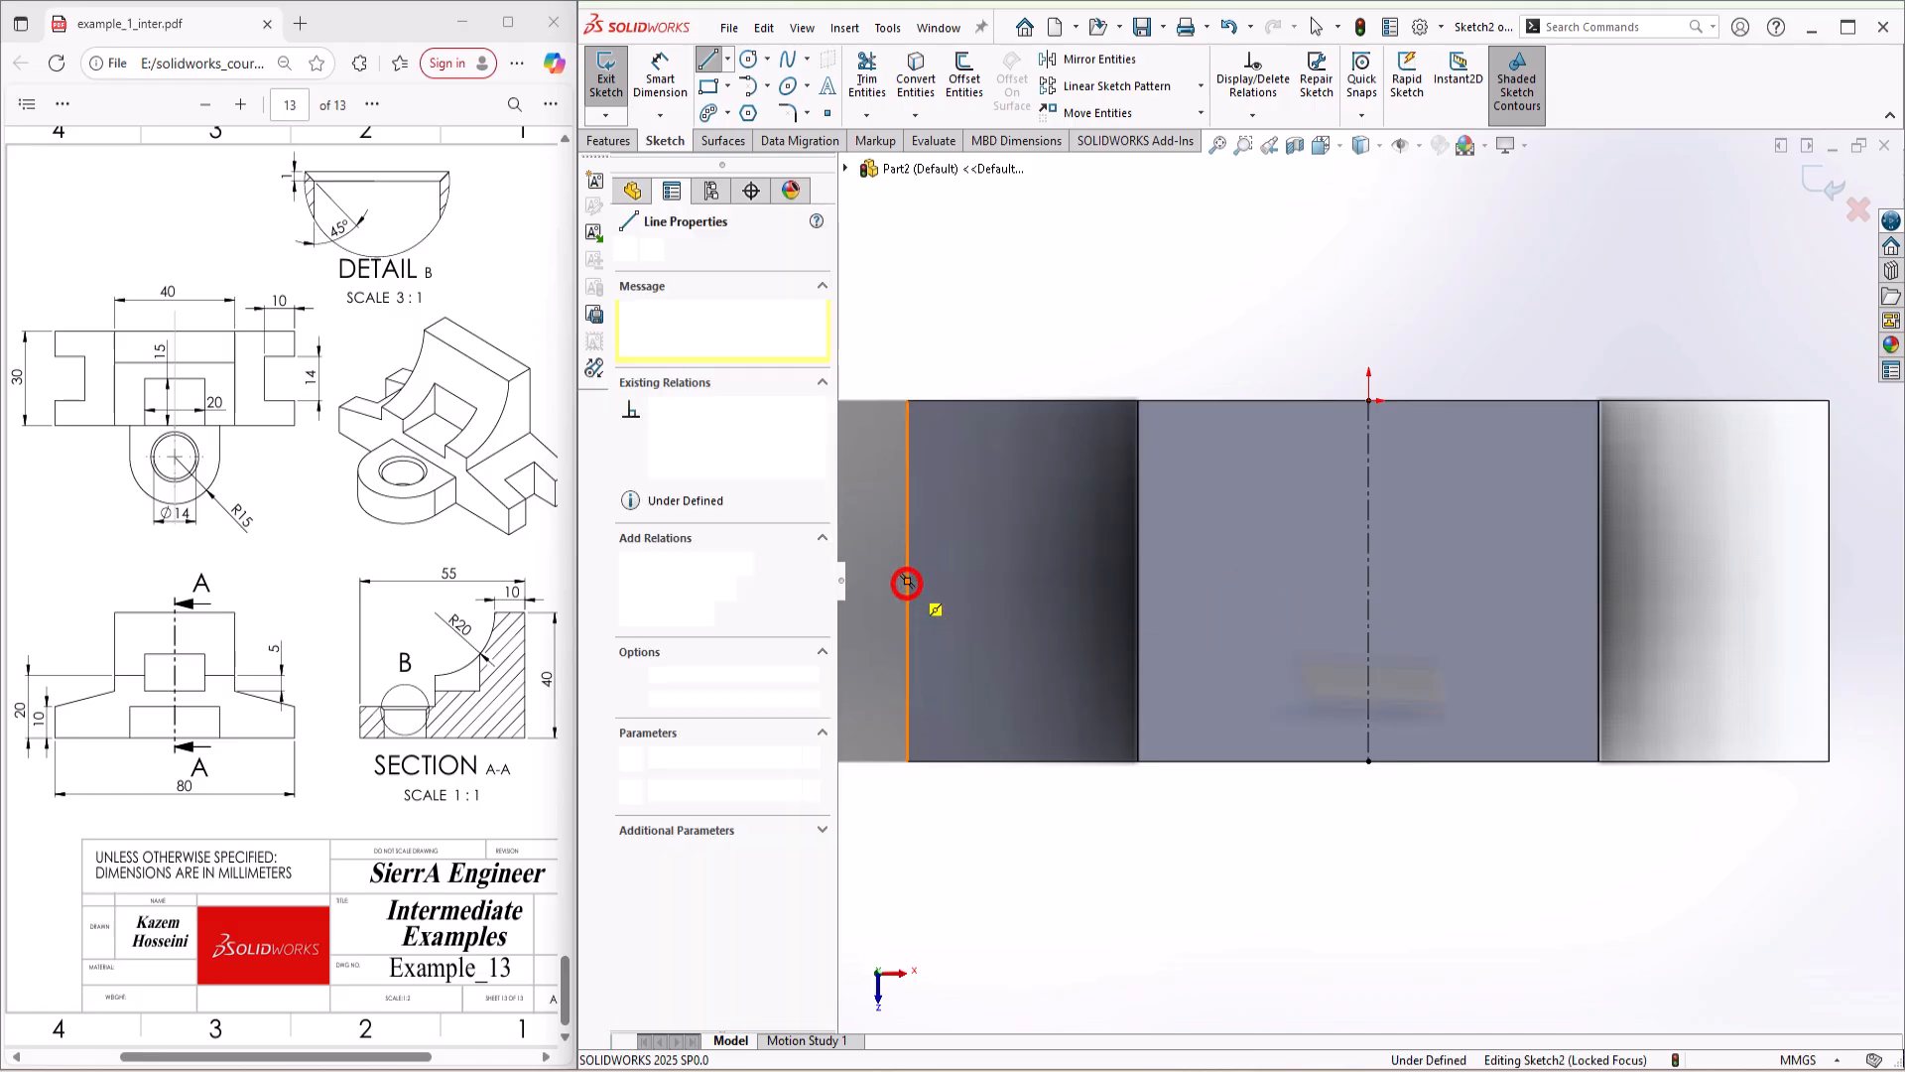
pyautogui.click(1829, 581)
pyautogui.press('Escape')
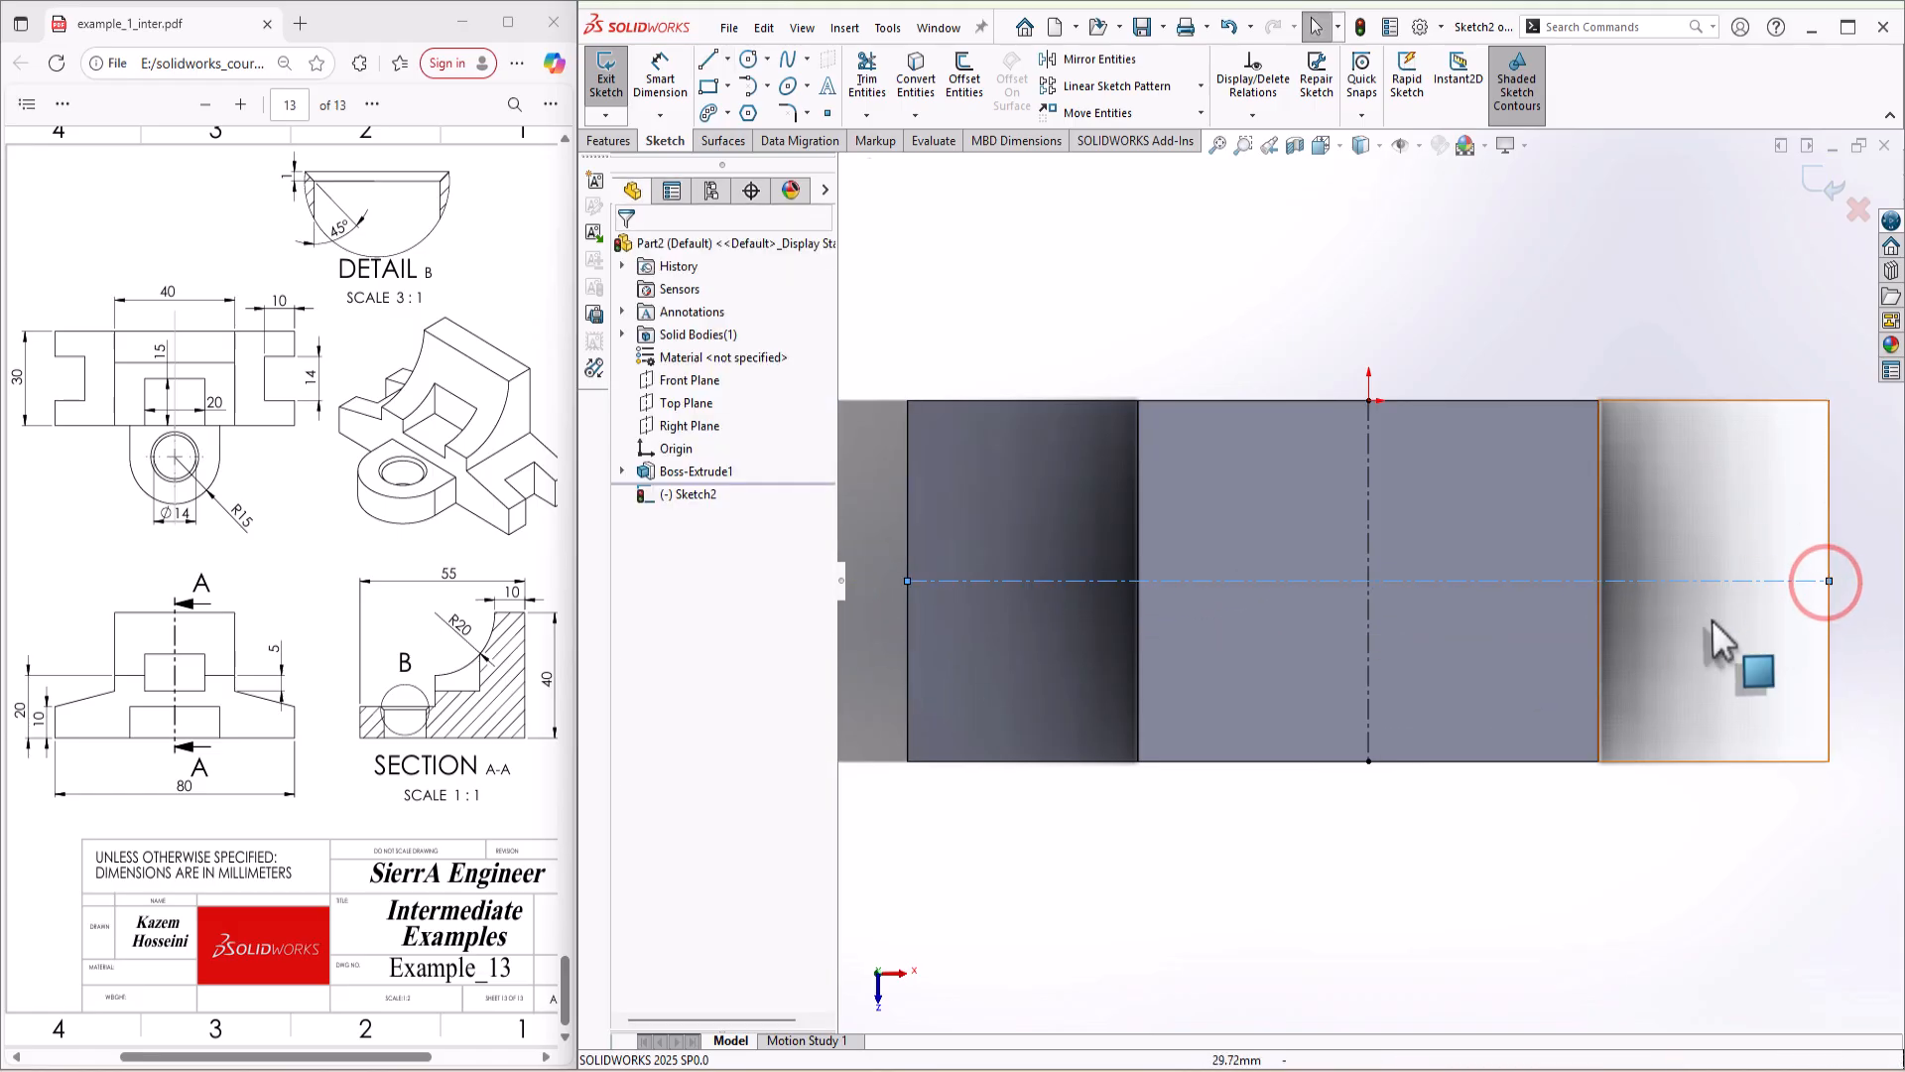
# Step: Sketch a corner rectangle about 18 by 10 mm on the block's front edge and another about 7 mm wide on the left end edge
pyautogui.press('s')
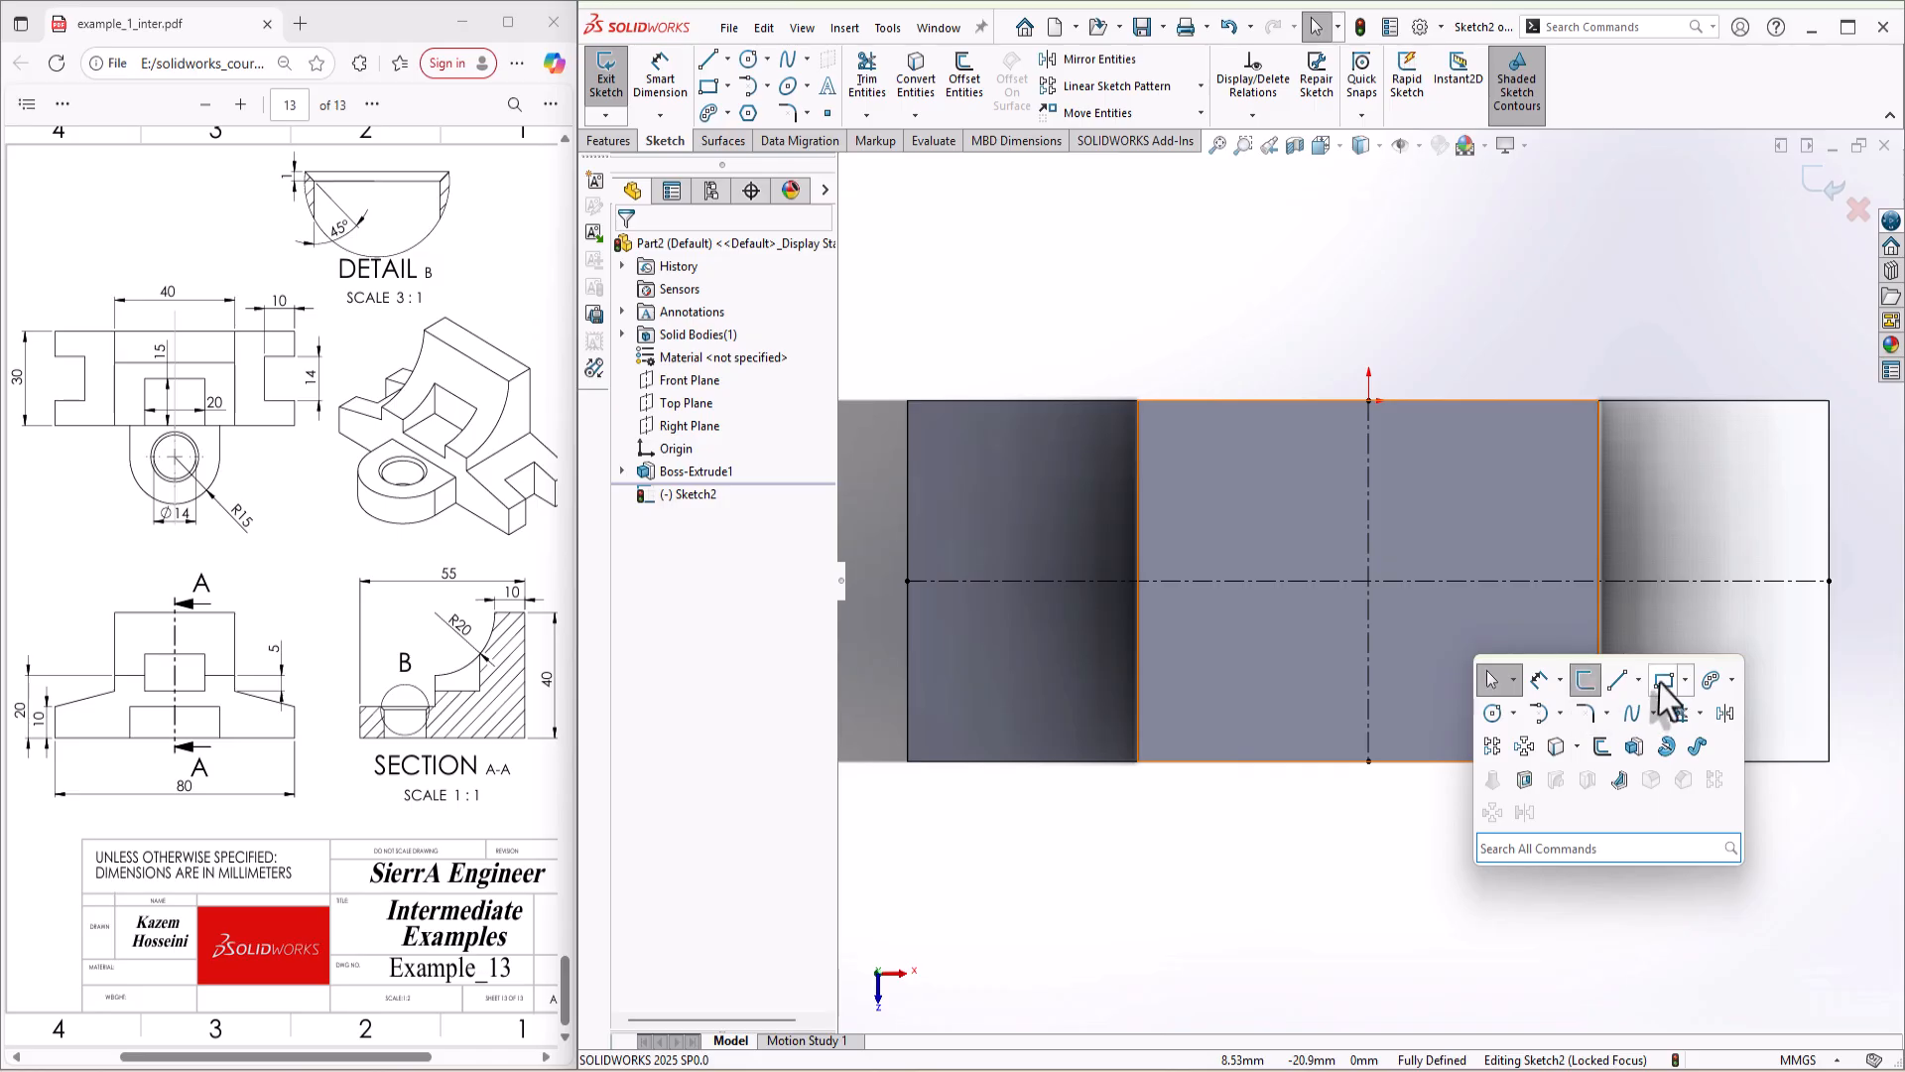
pyautogui.click(1661, 681)
pyautogui.click(1273, 761)
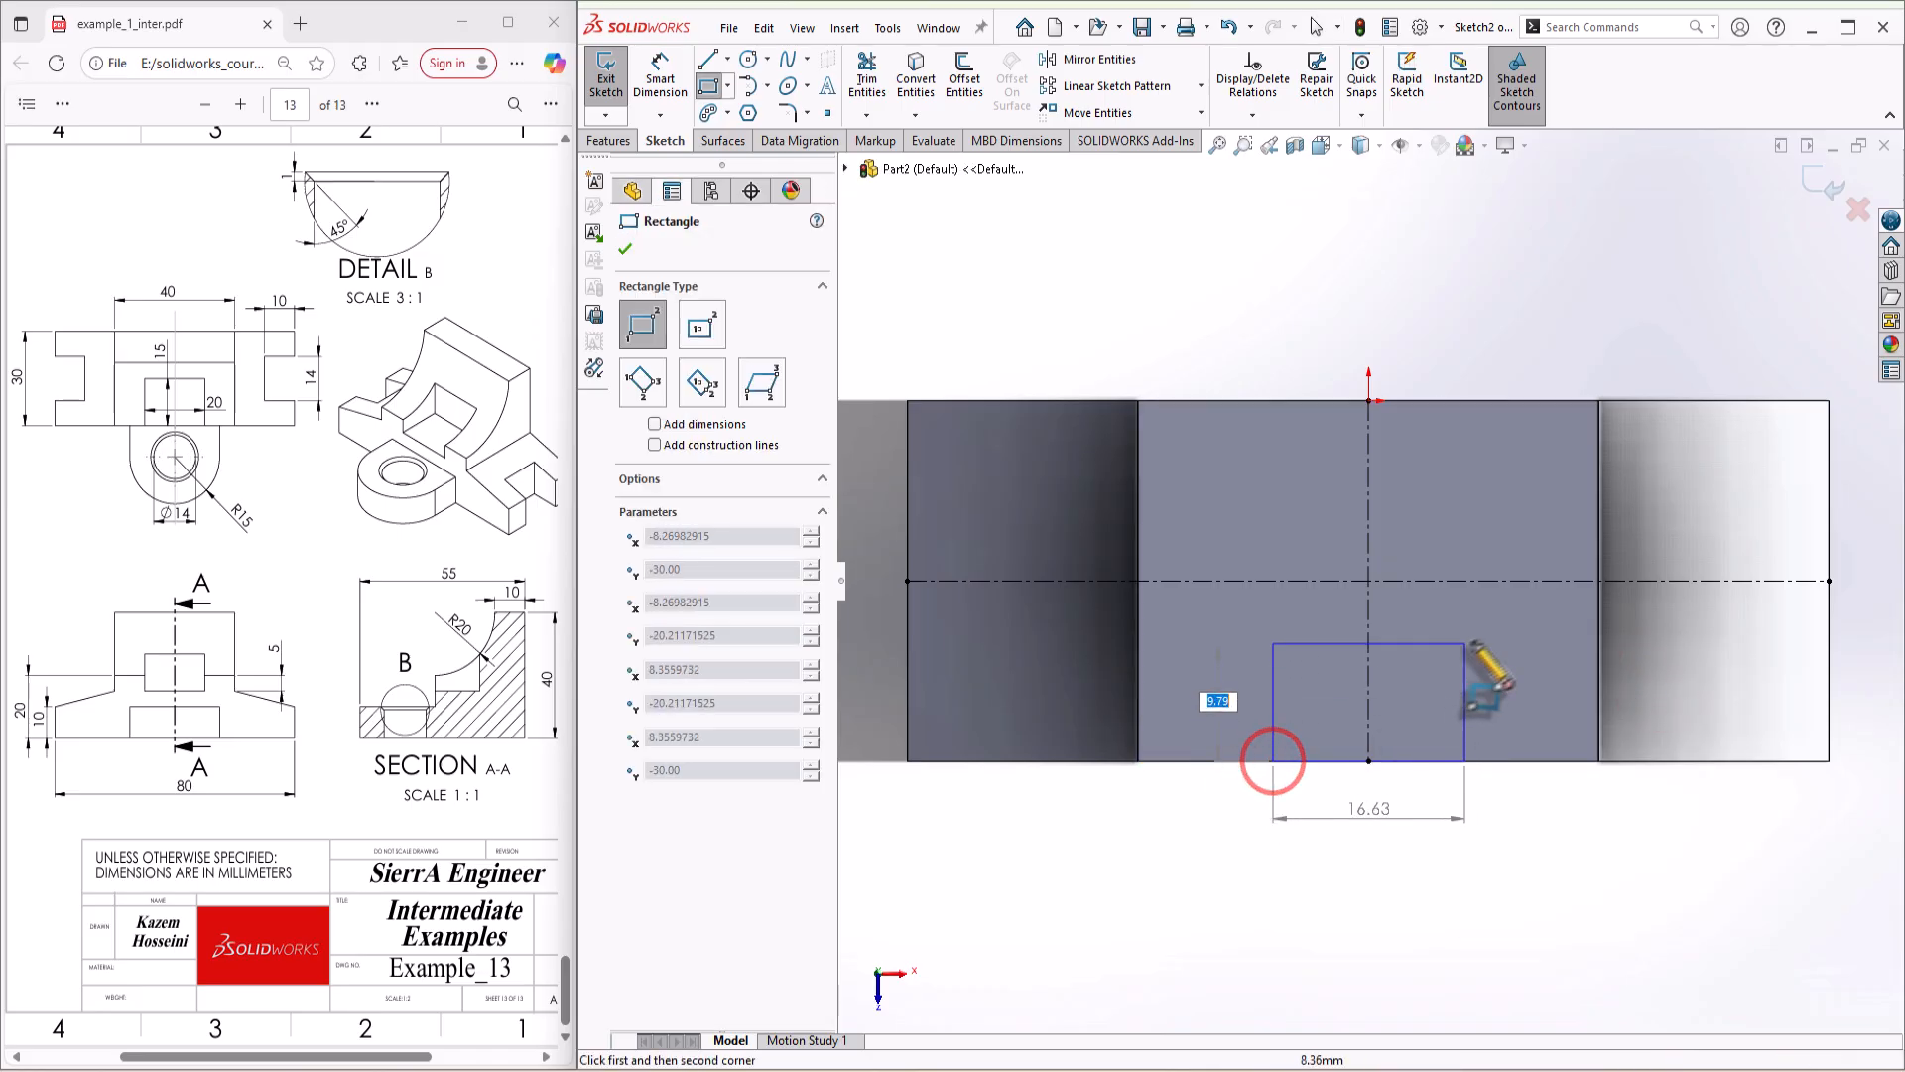
pyautogui.click(1478, 636)
pyautogui.click(910, 493)
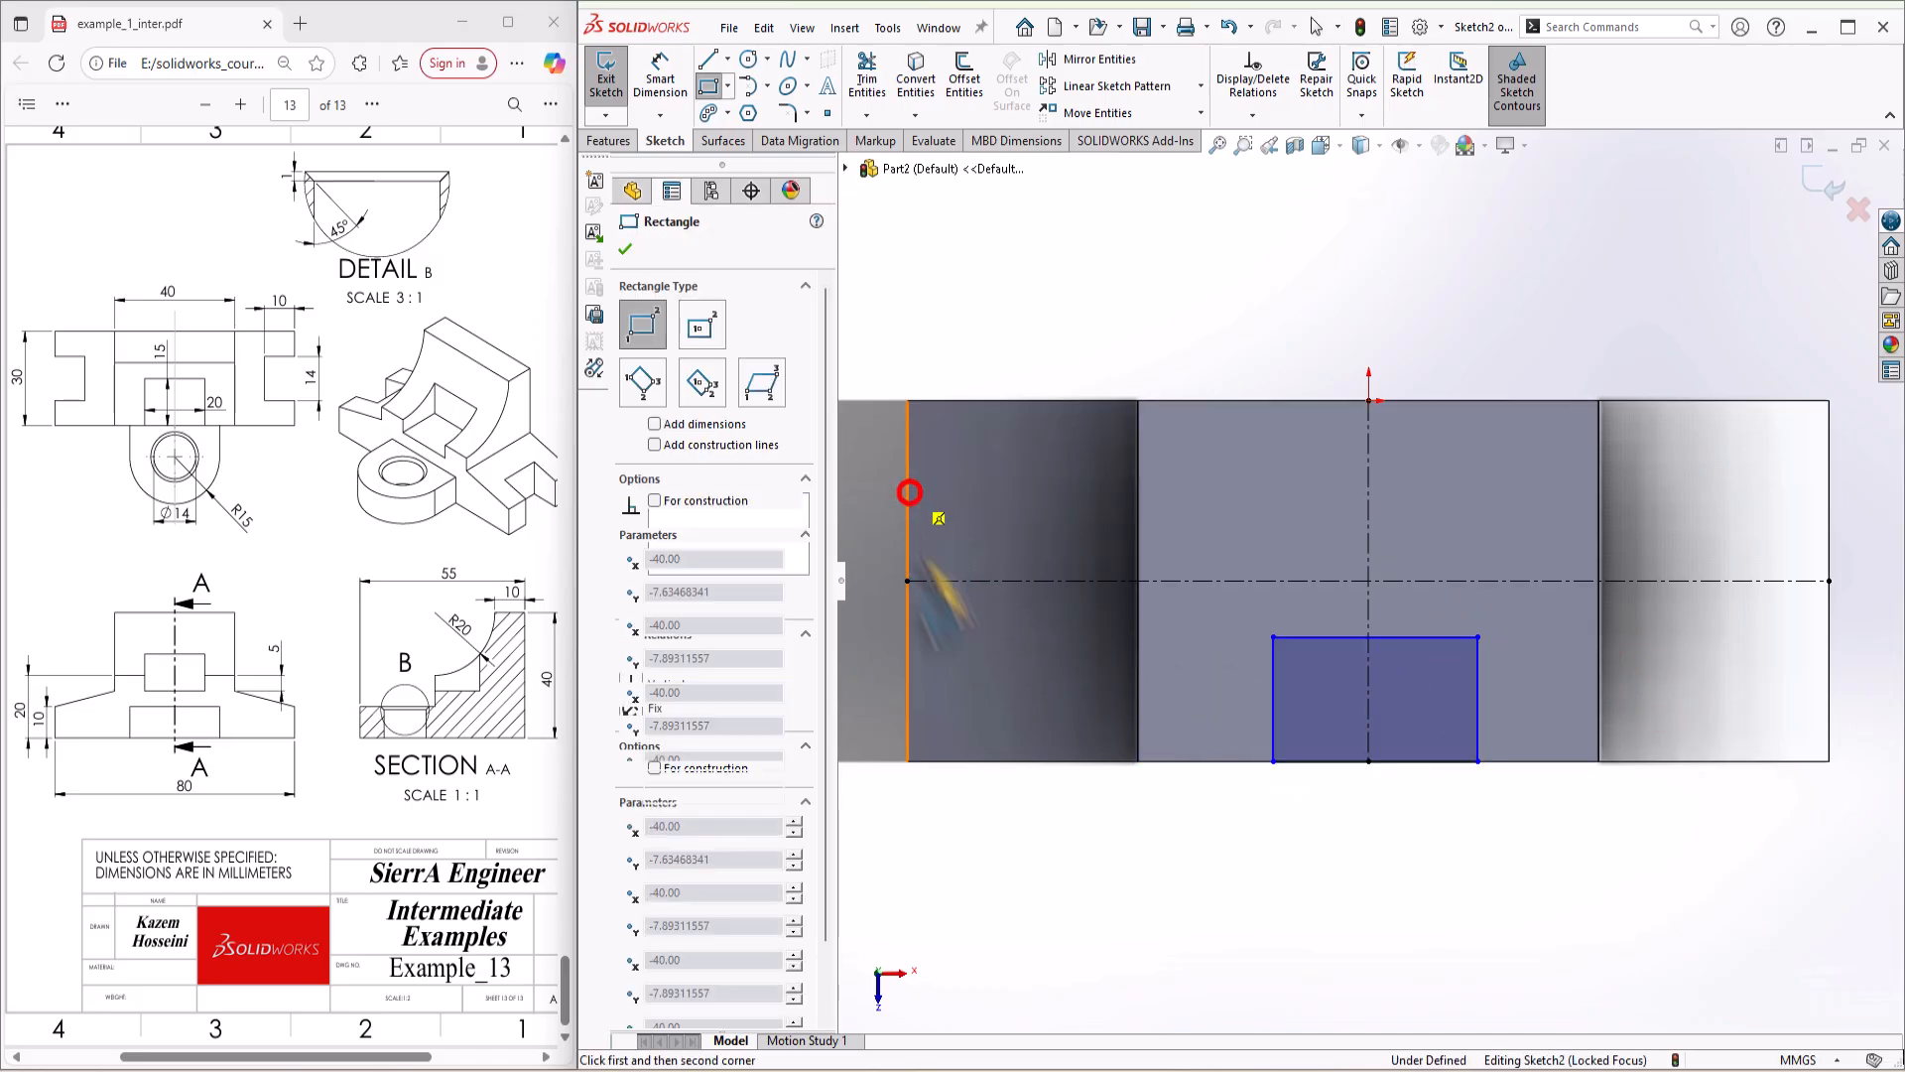
pyautogui.click(986, 689)
pyautogui.press('Escape')
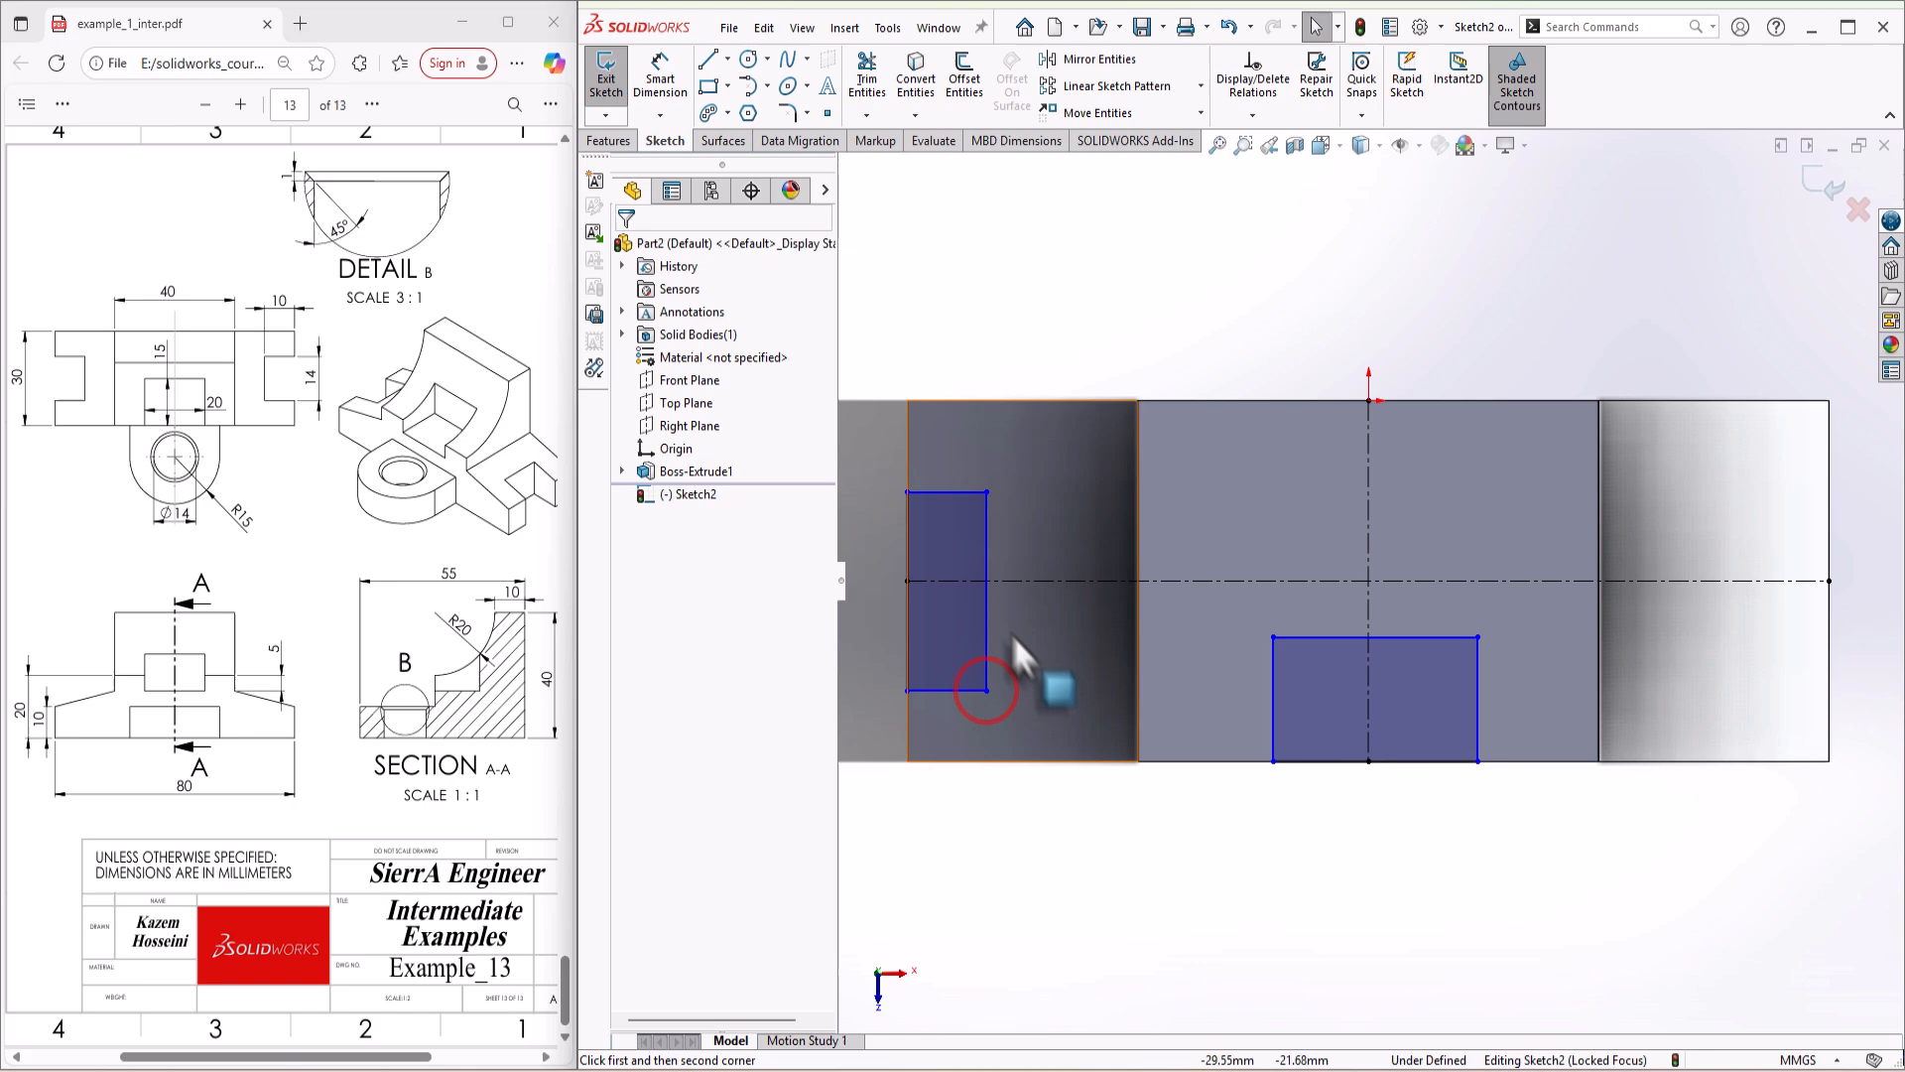
# Step: Make the midpoint of the left rectangle's inner side coincident with the horizontal centerline
pyautogui.click(986, 592)
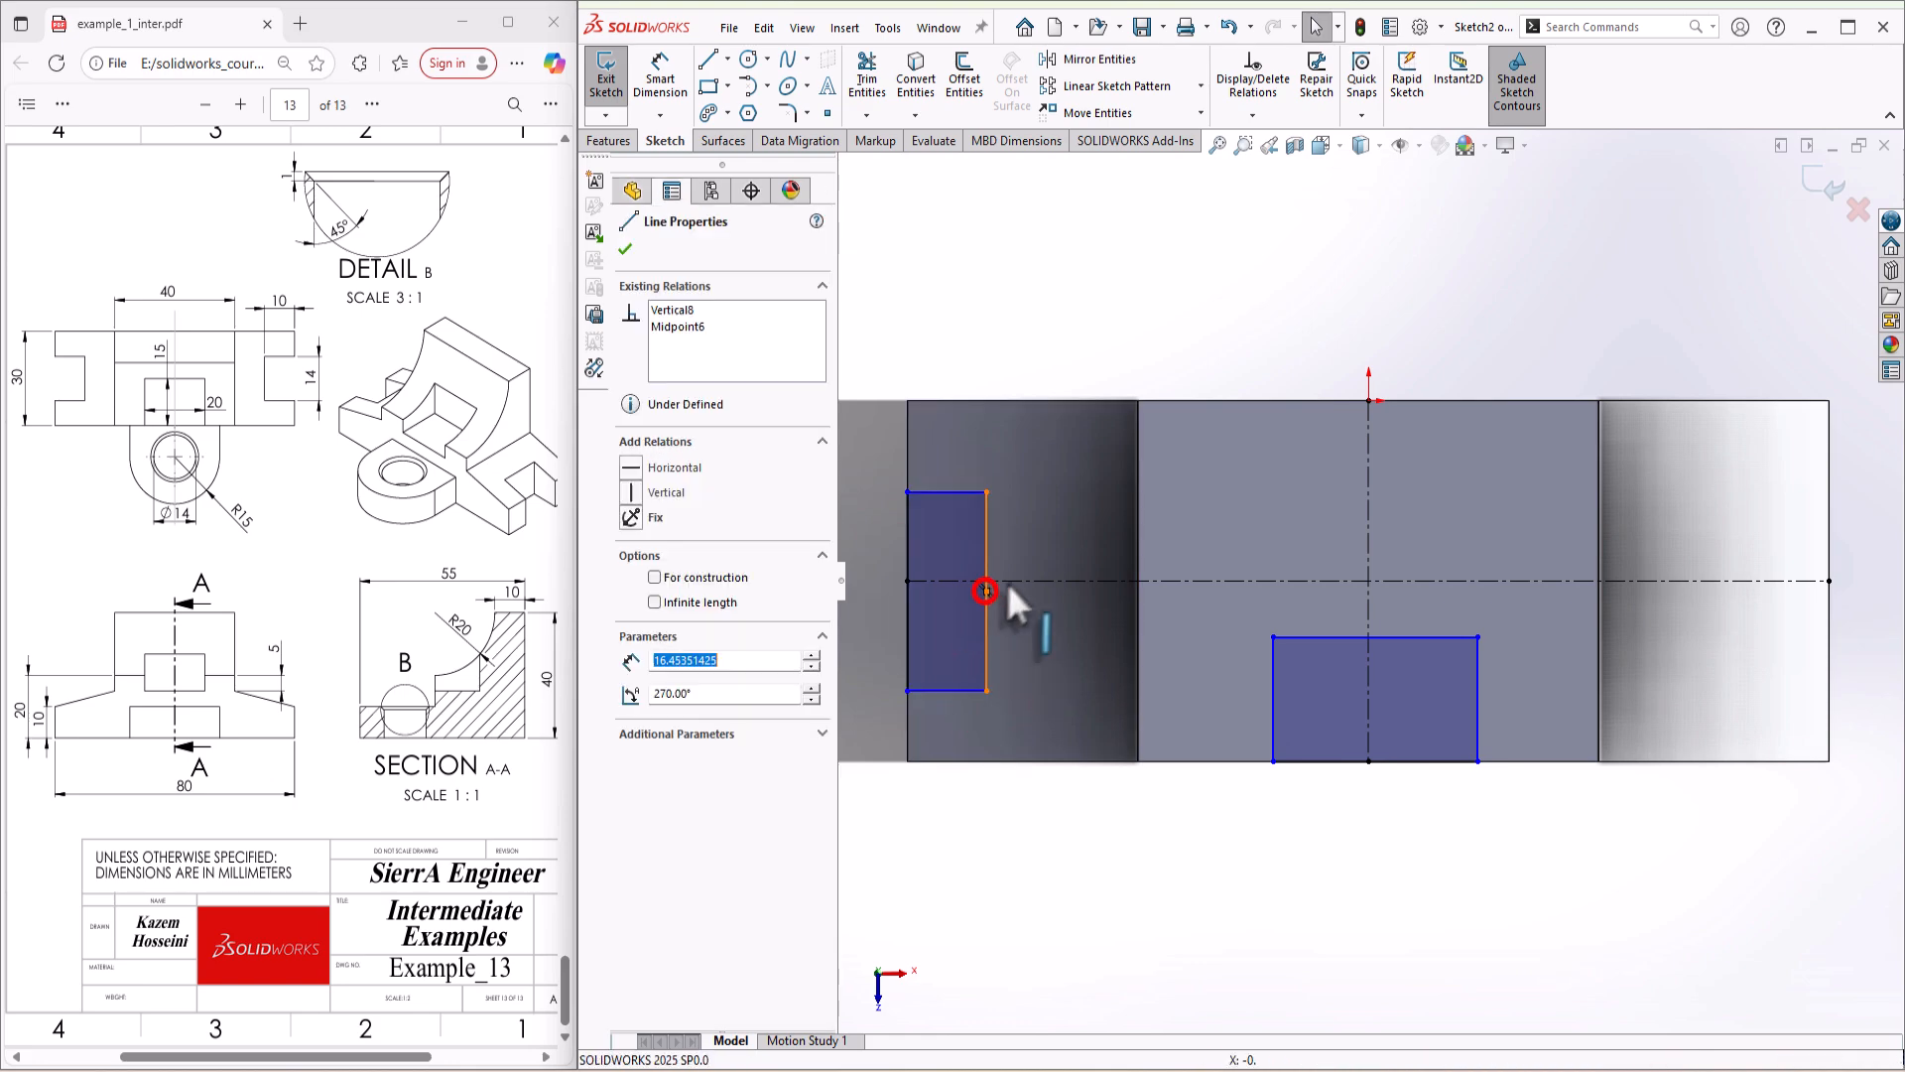
pyautogui.click(1013, 580)
pyautogui.keyDown('ctrl'); pyautogui.click(985, 592); pyautogui.keyUp('ctrl')
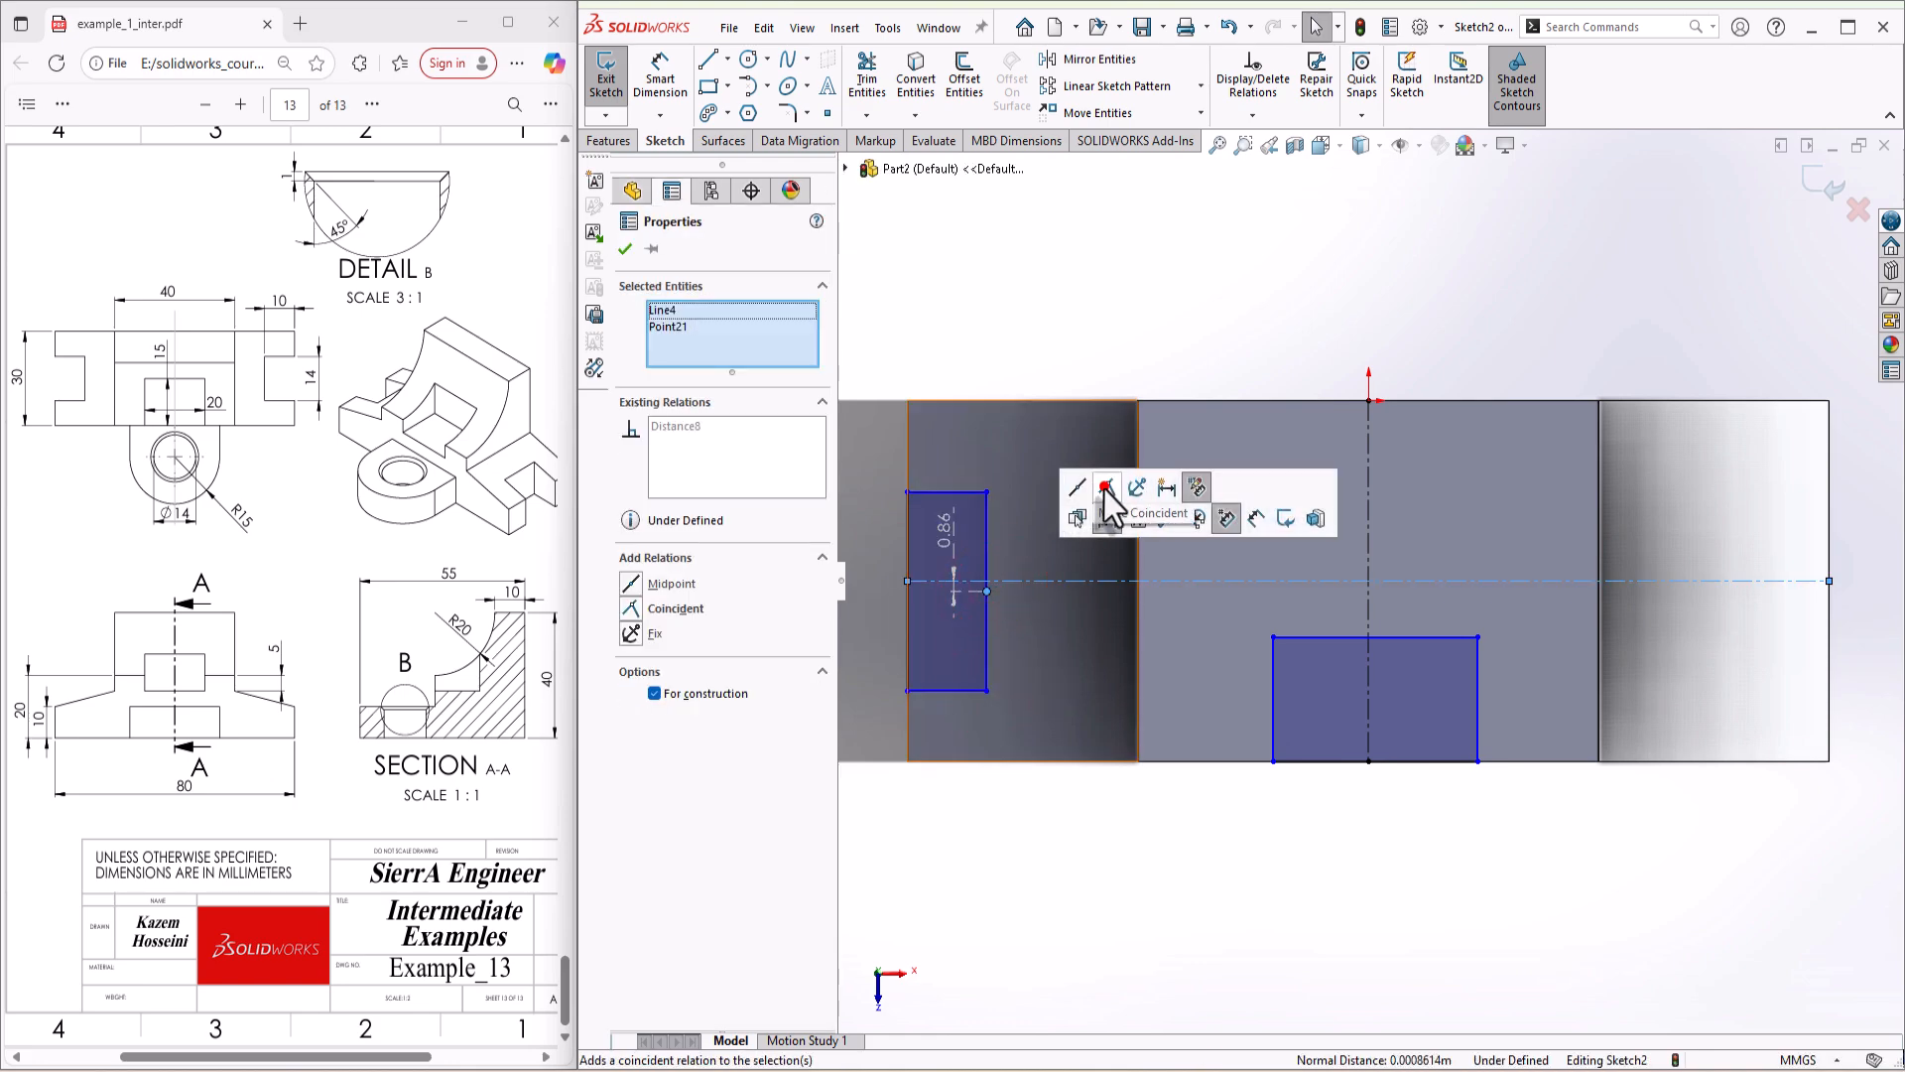
pyautogui.click(1105, 487)
pyautogui.click(1495, 915)
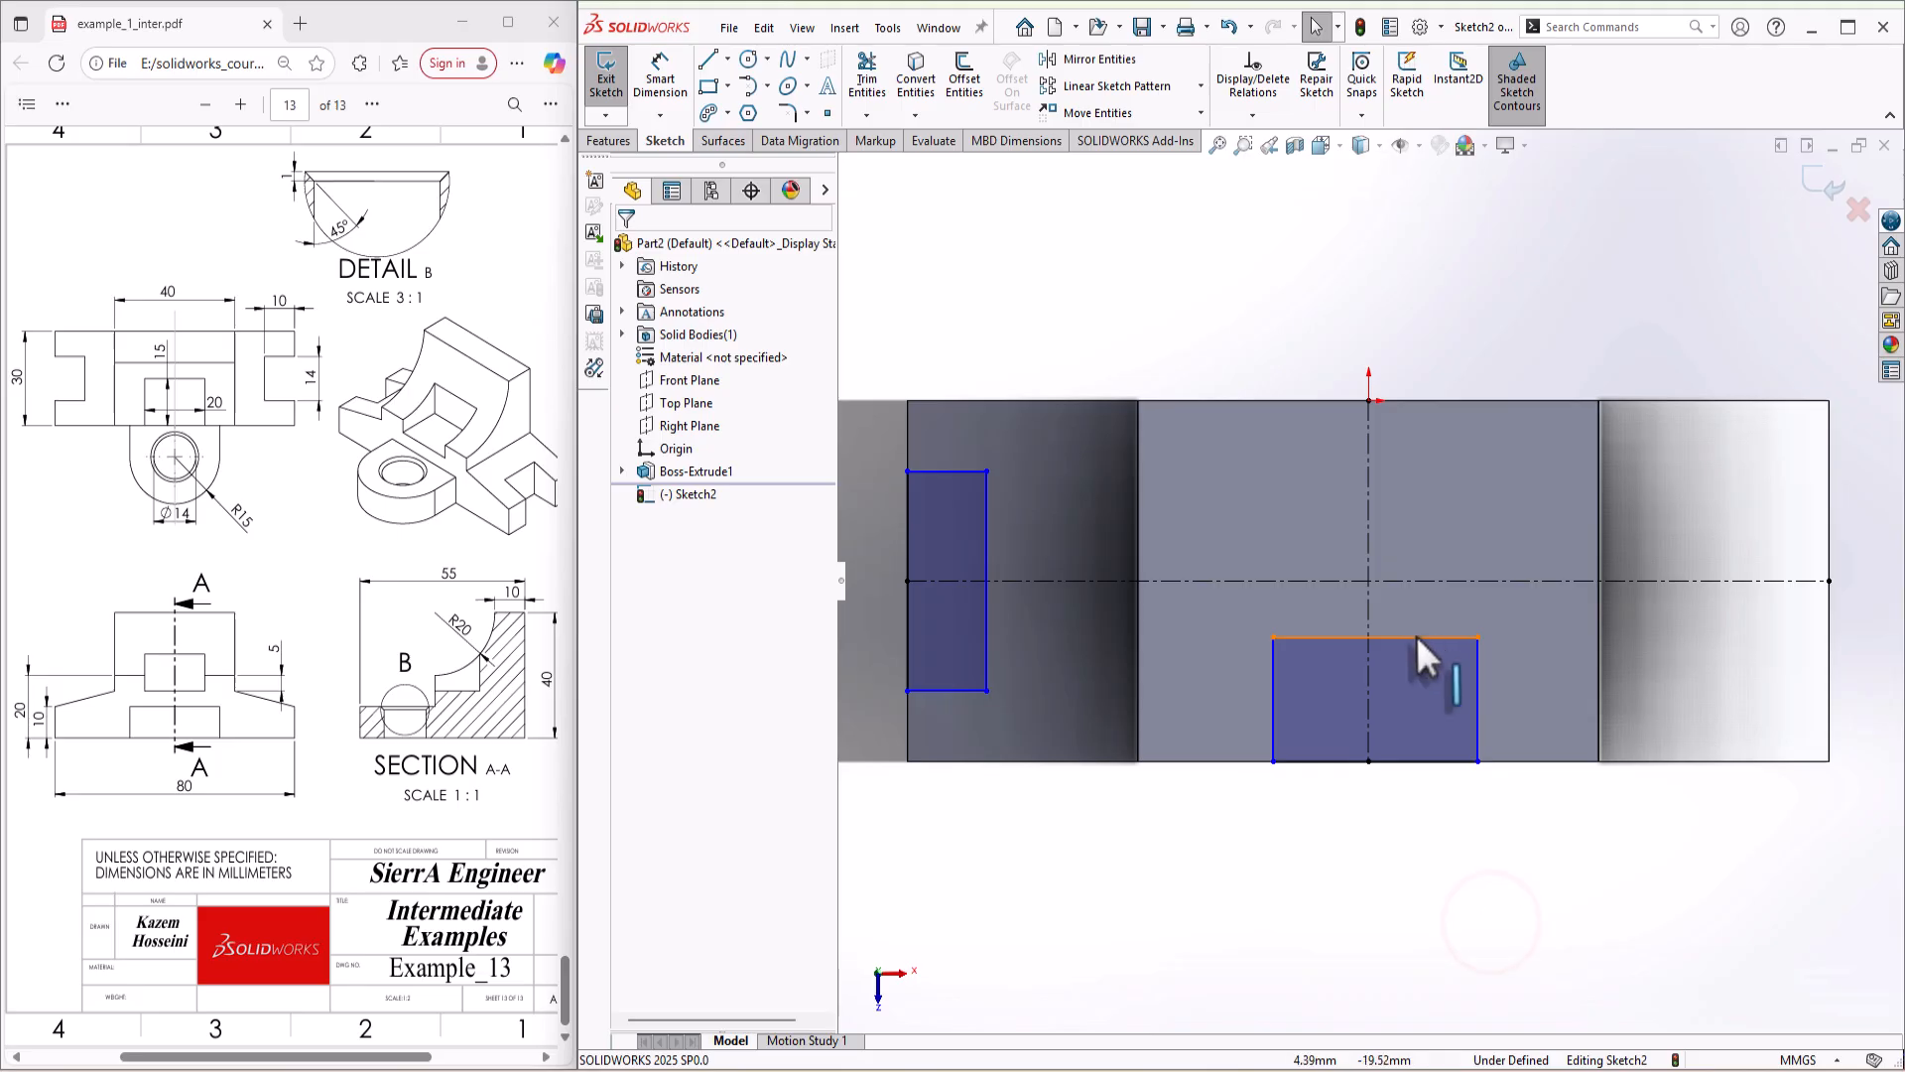
# Step: Make the midpoint of the middle rectangle's upper edge coincident with the vertical centerline
pyautogui.click(1377, 633)
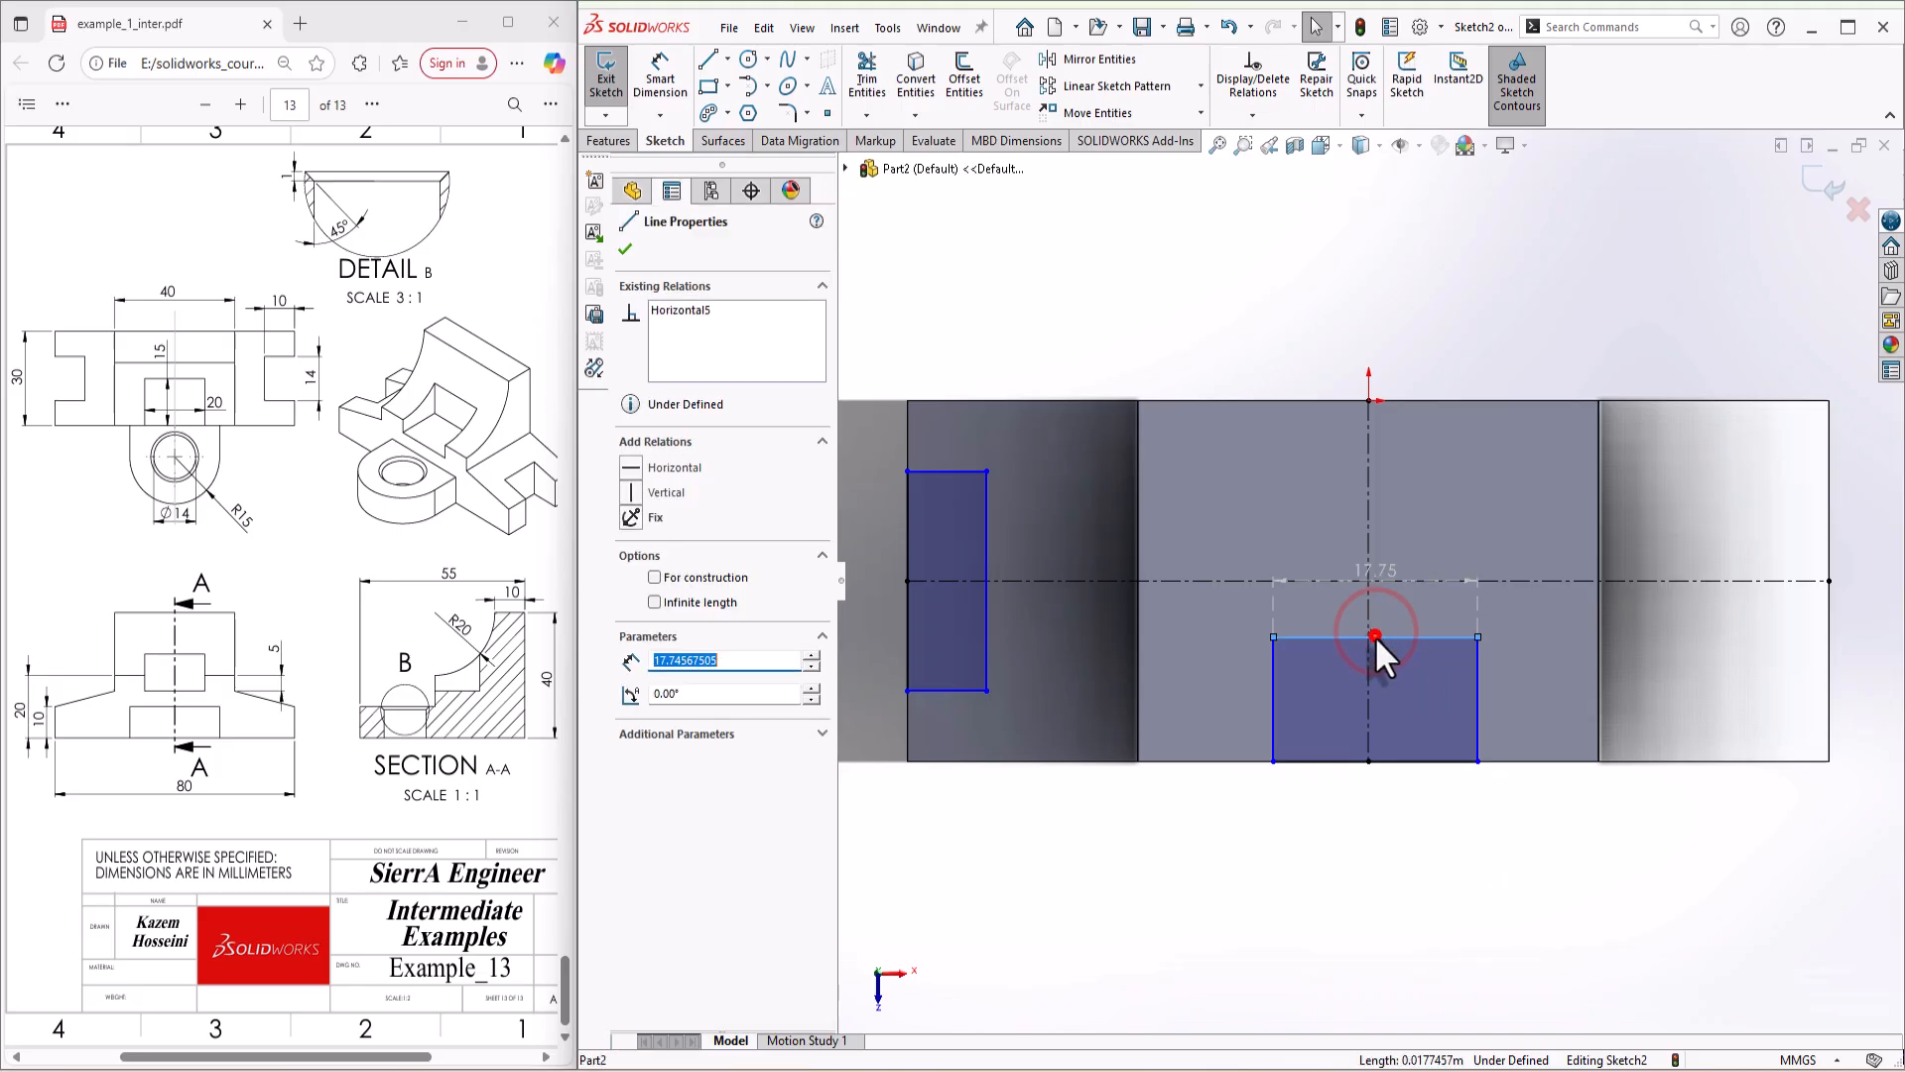
pyautogui.click(1373, 635)
pyautogui.keyDown('ctrl'); pyautogui.click(1370, 611); pyautogui.keyUp('ctrl')
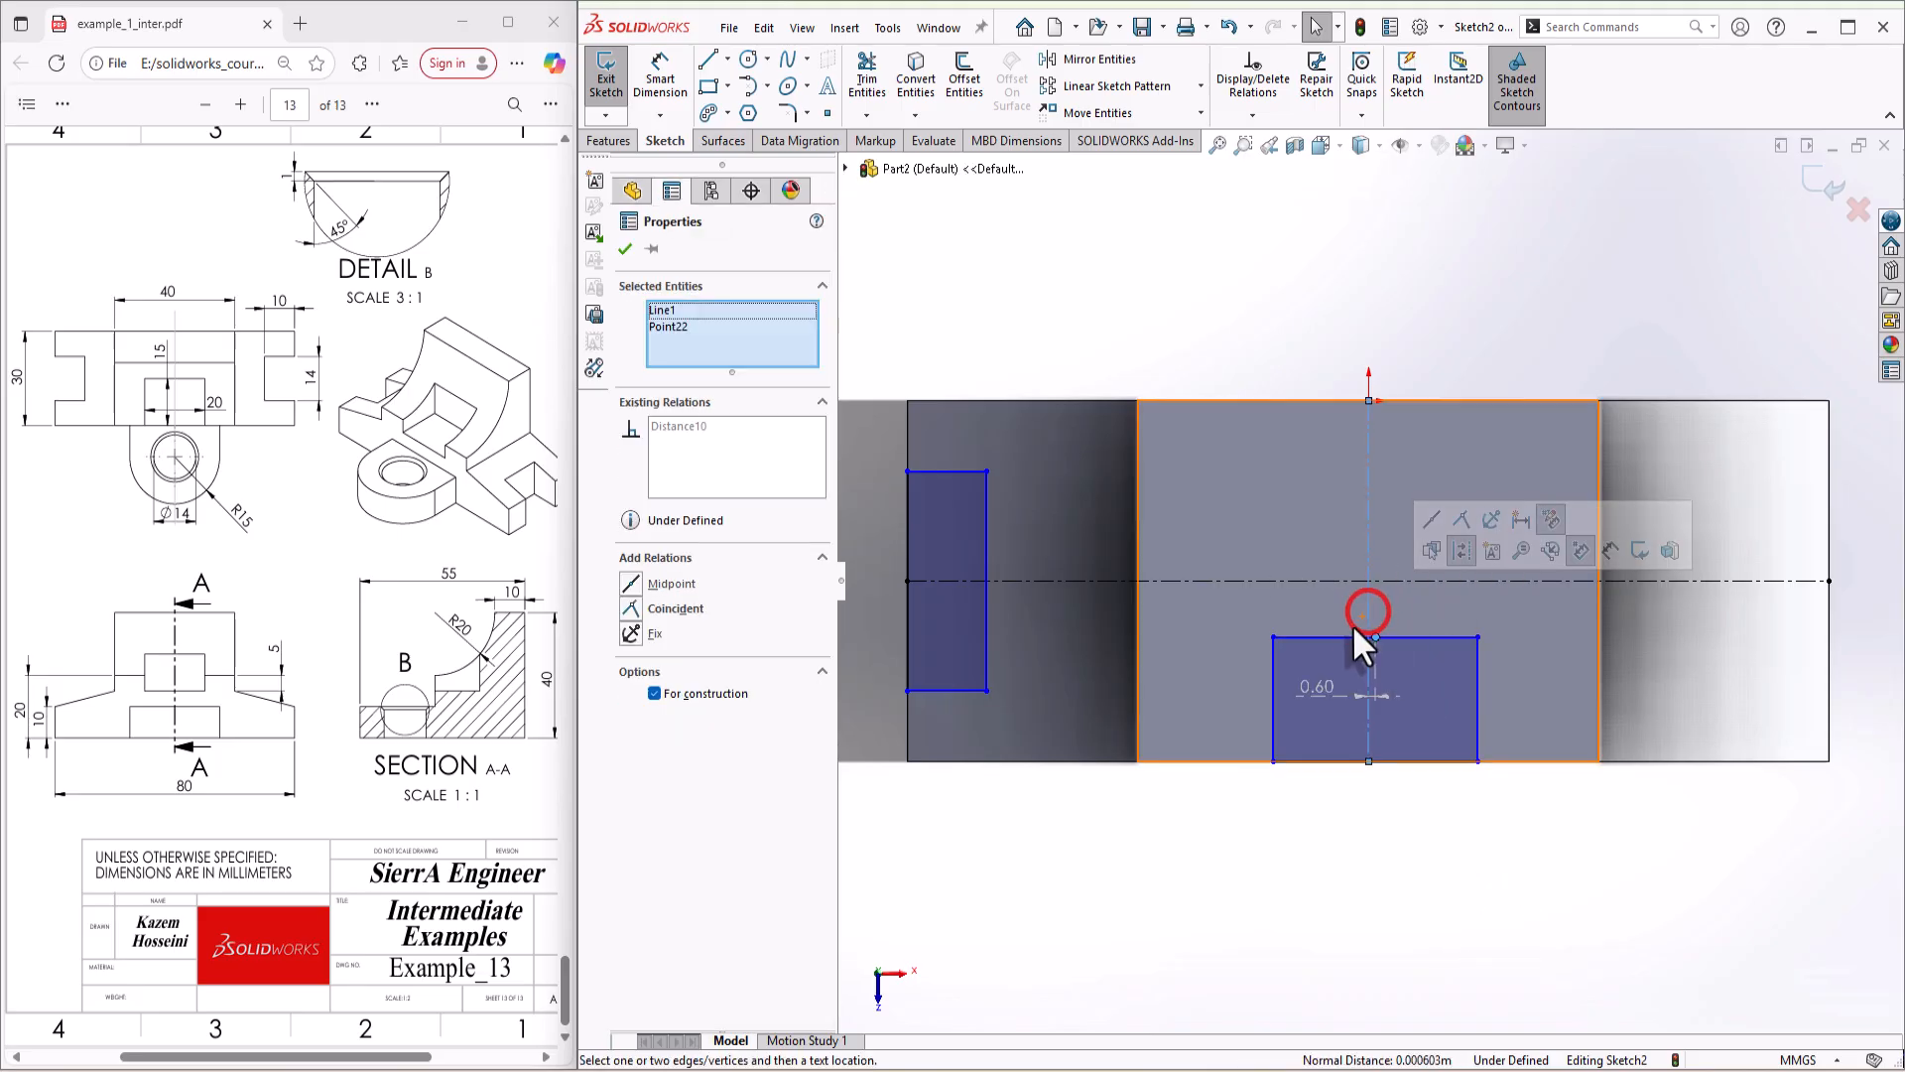
pyautogui.click(1452, 520)
pyautogui.click(1449, 513)
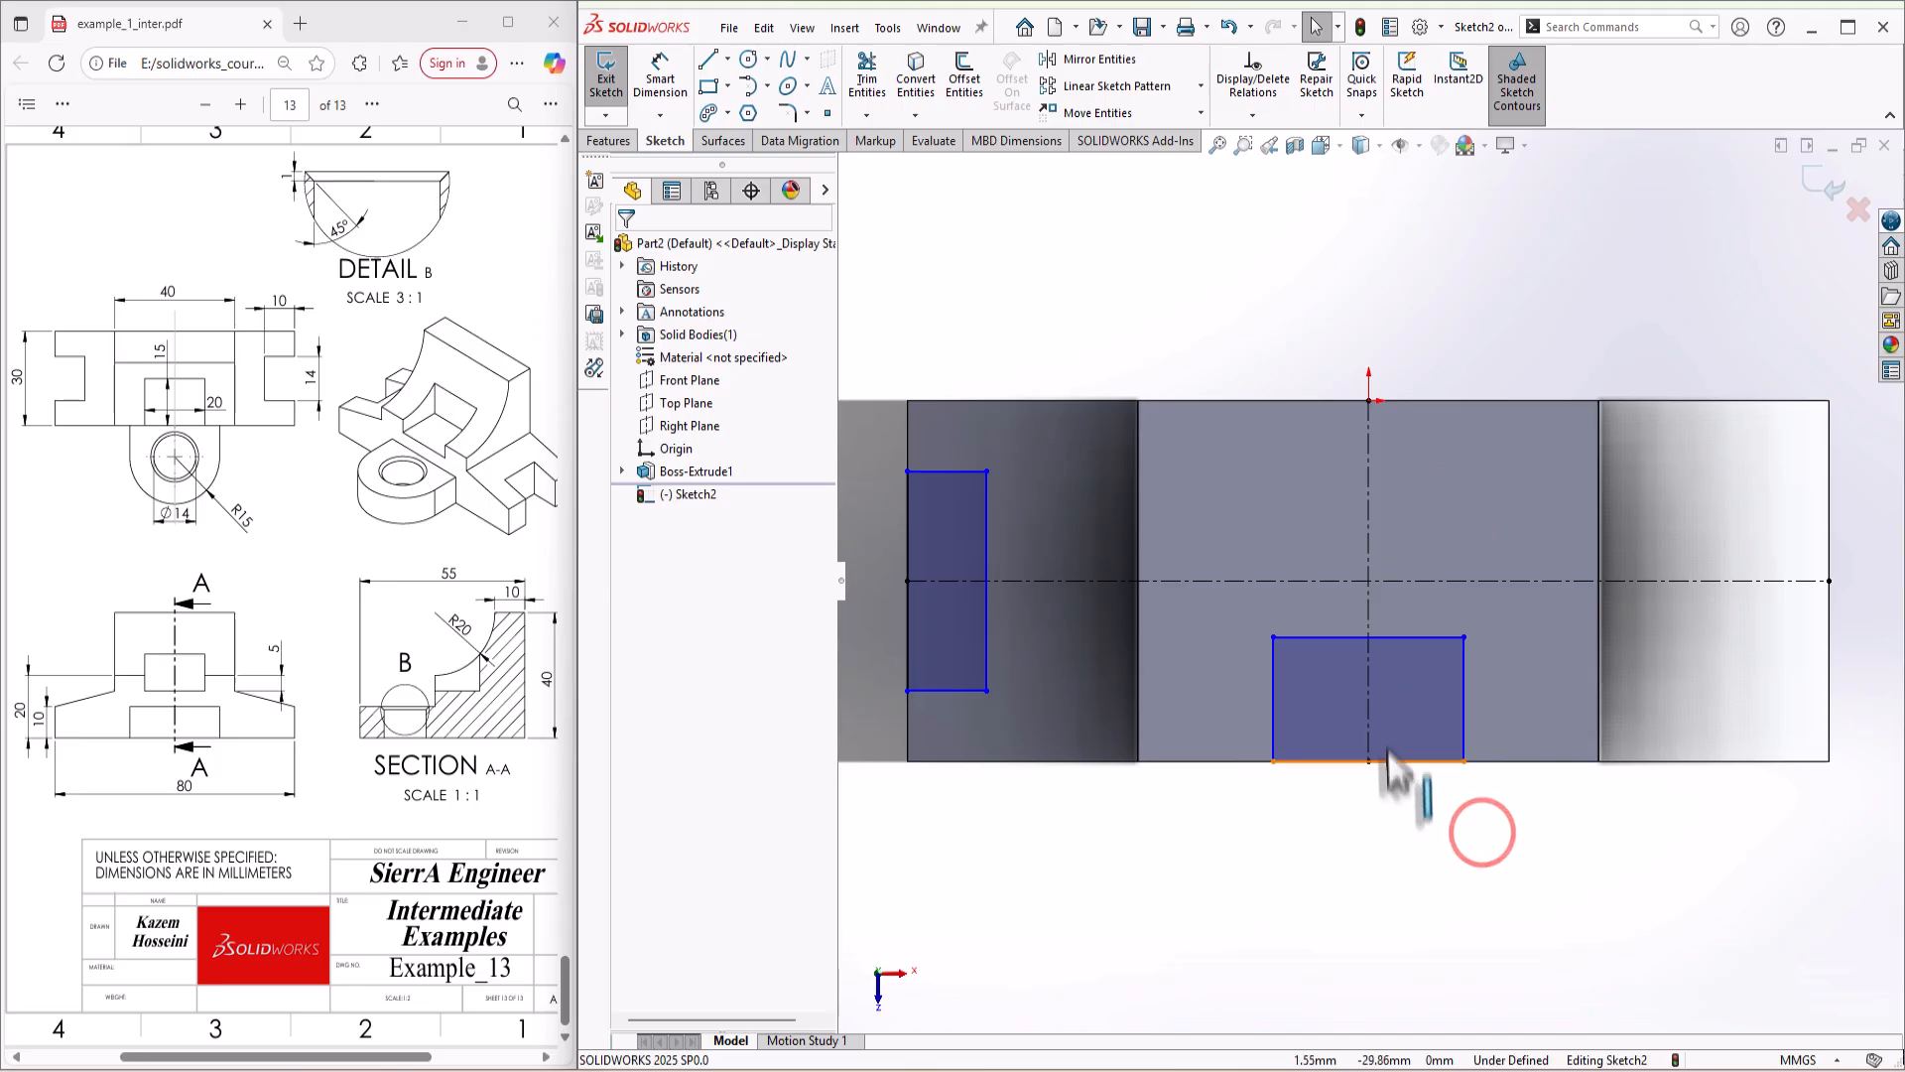
# Step: Dimension the middle rectangle to 15 mm deep from the front edge and 20 mm wide
pyautogui.press('s')
pyautogui.click(1457, 764)
pyautogui.click(1273, 684)
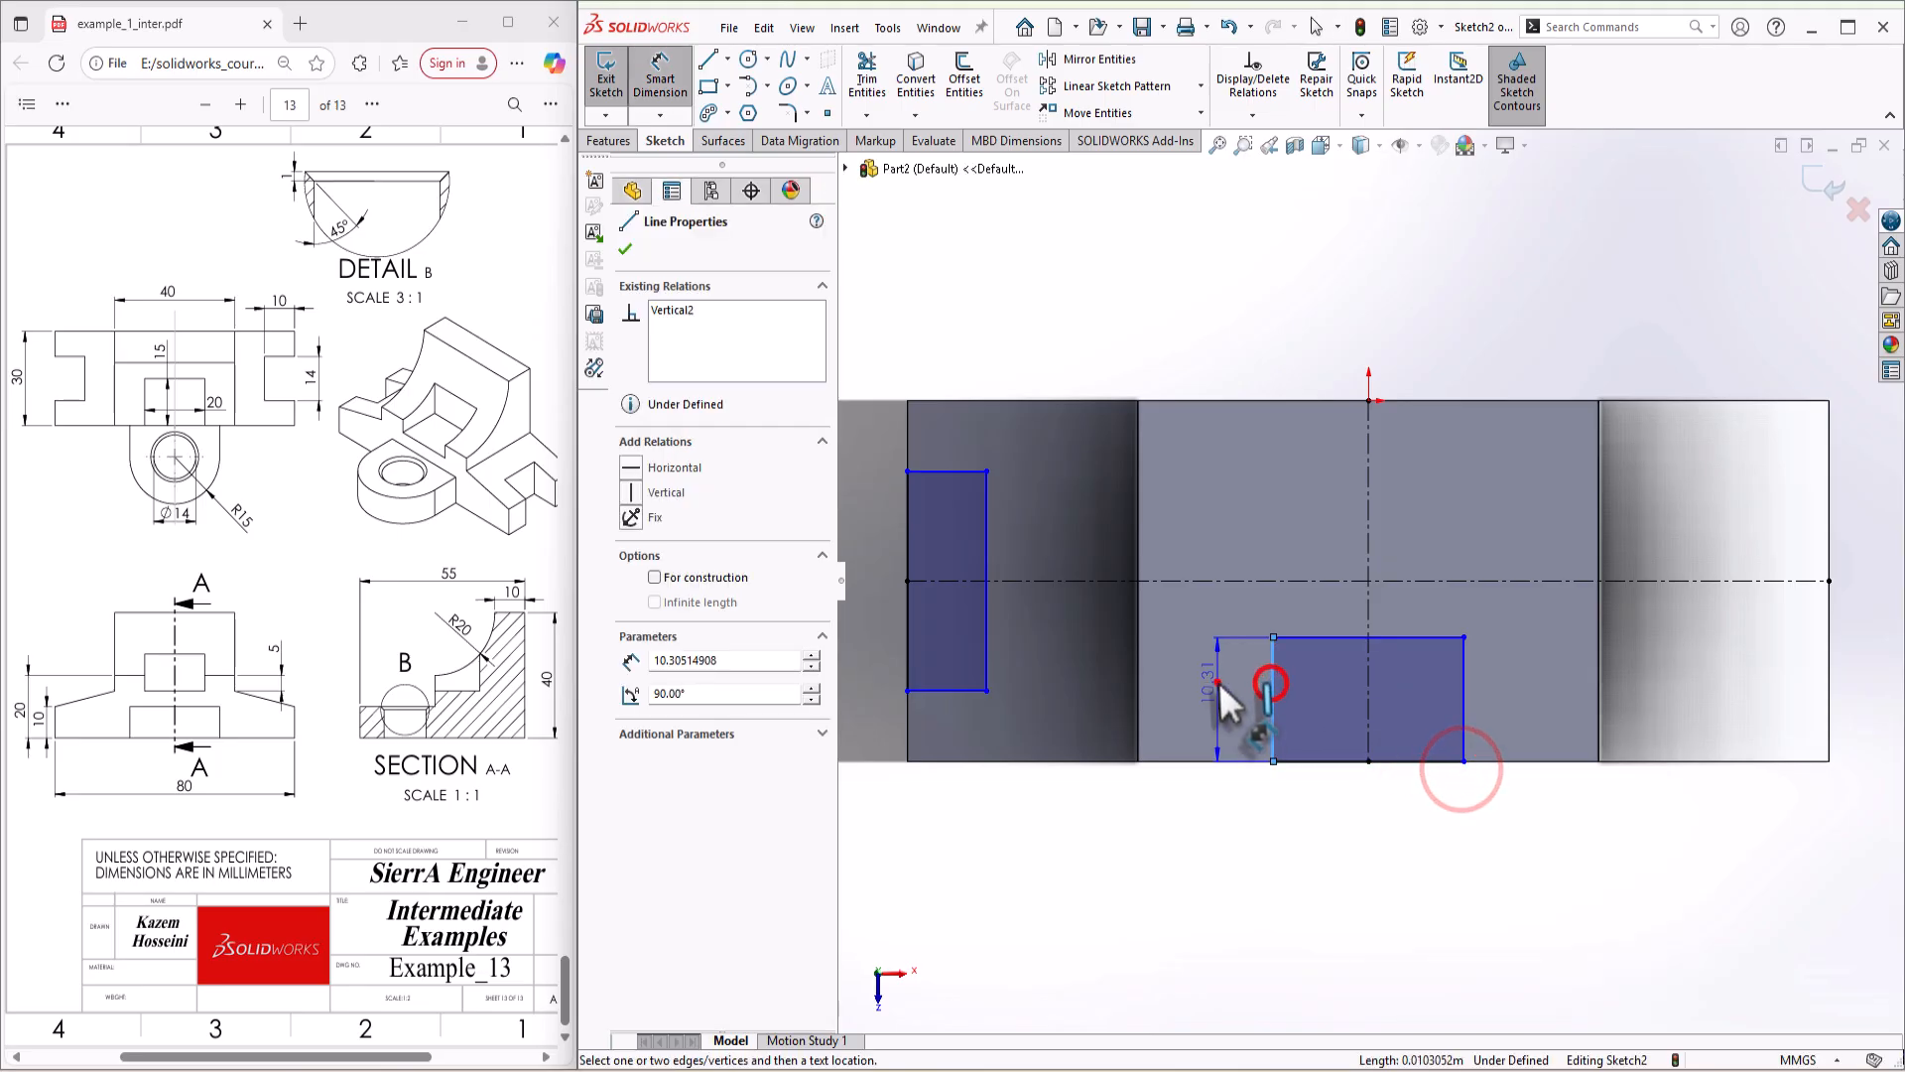
pyautogui.click(1221, 680)
pyautogui.write('15')
pyautogui.press('Return')
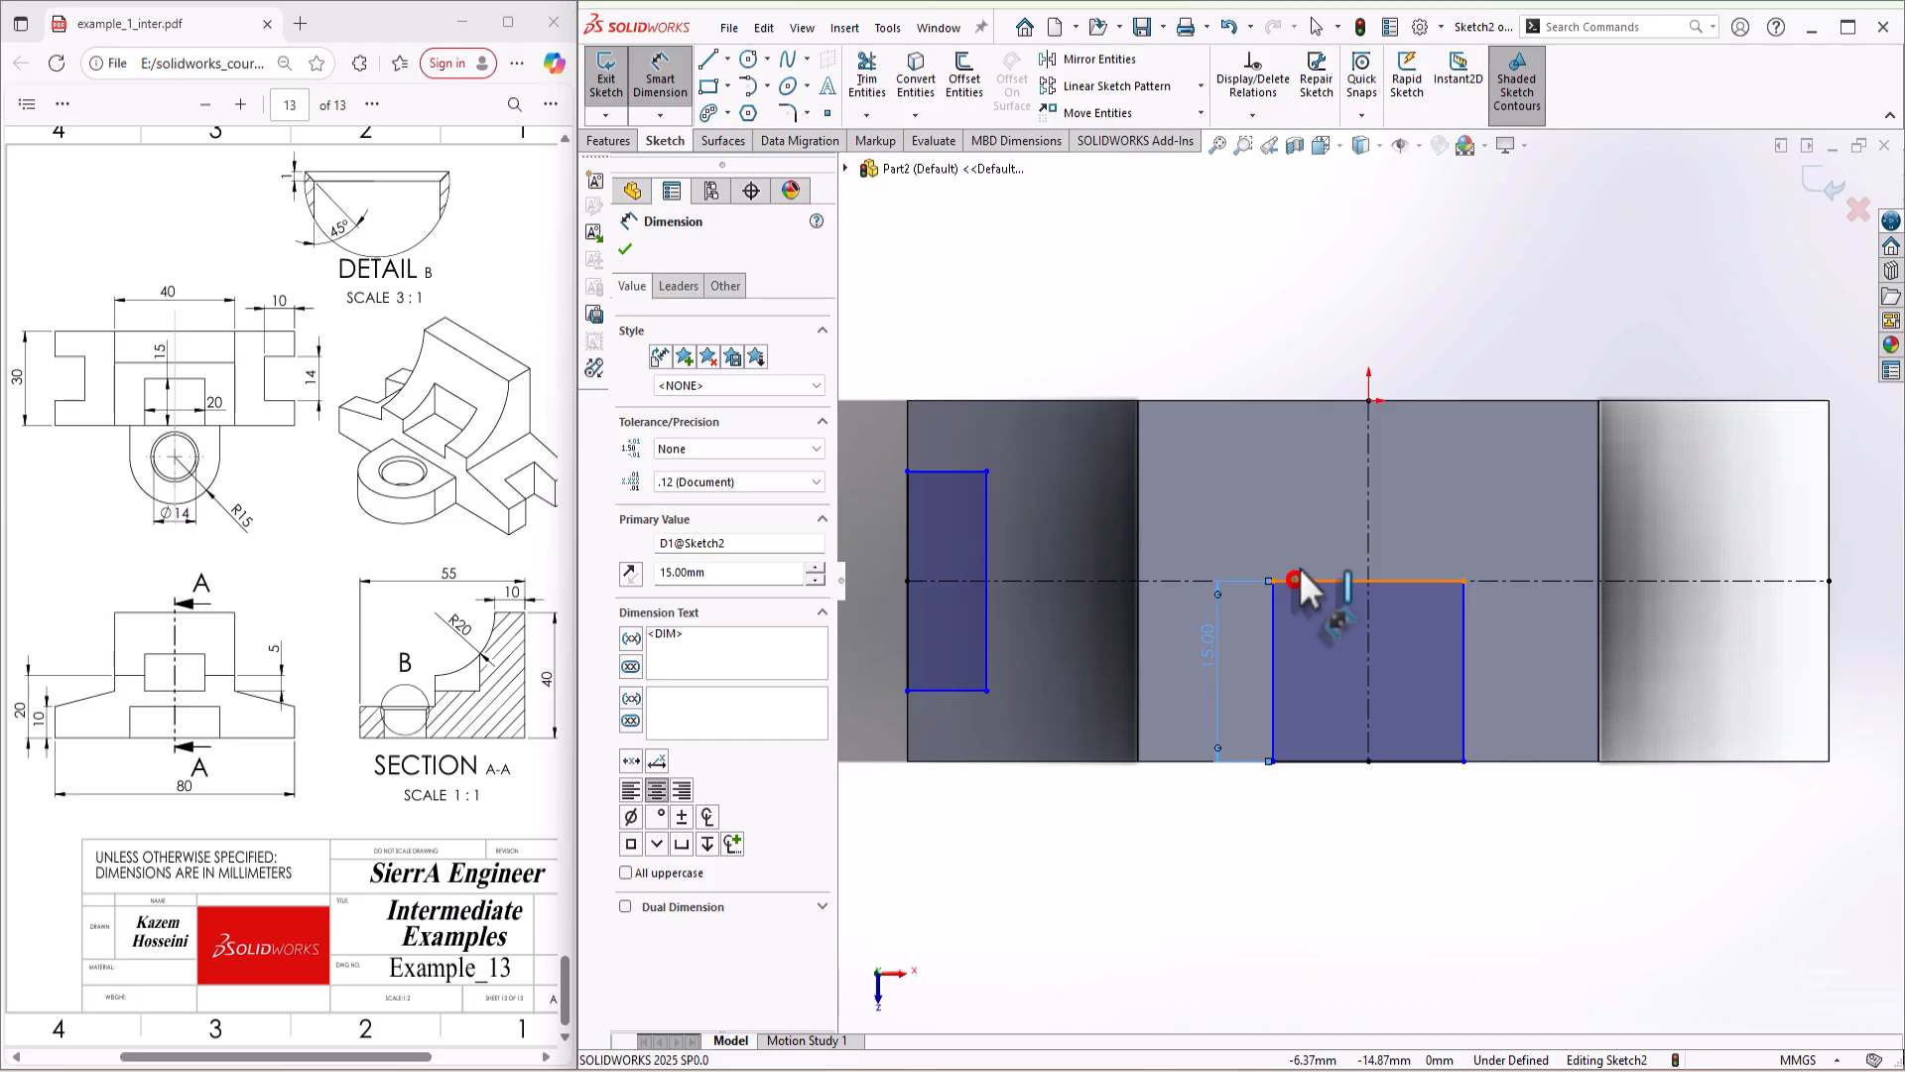
pyautogui.click(1295, 579)
pyautogui.click(1298, 546)
pyautogui.write('20')
pyautogui.press('Return')
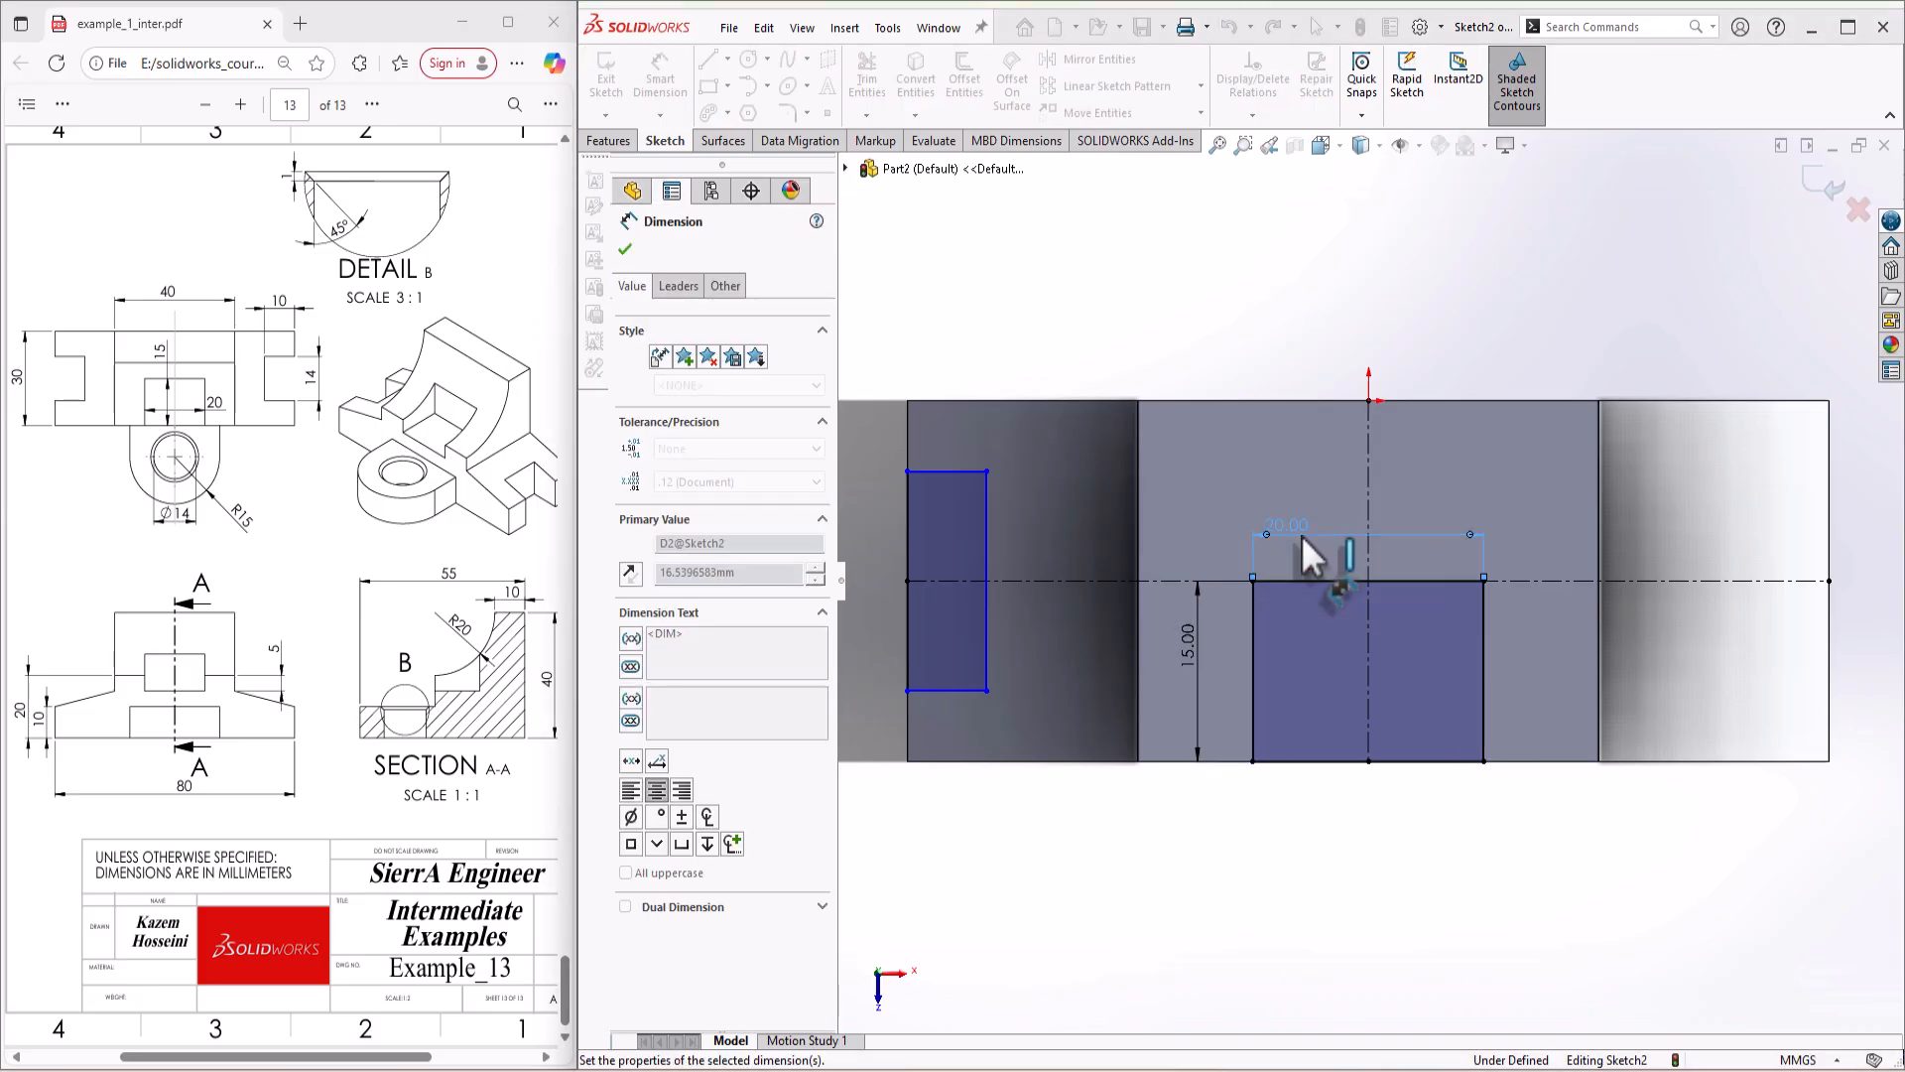
# Step: Dimension the left rectangle to 10 mm wide and 14 mm high
pyautogui.click(960, 471)
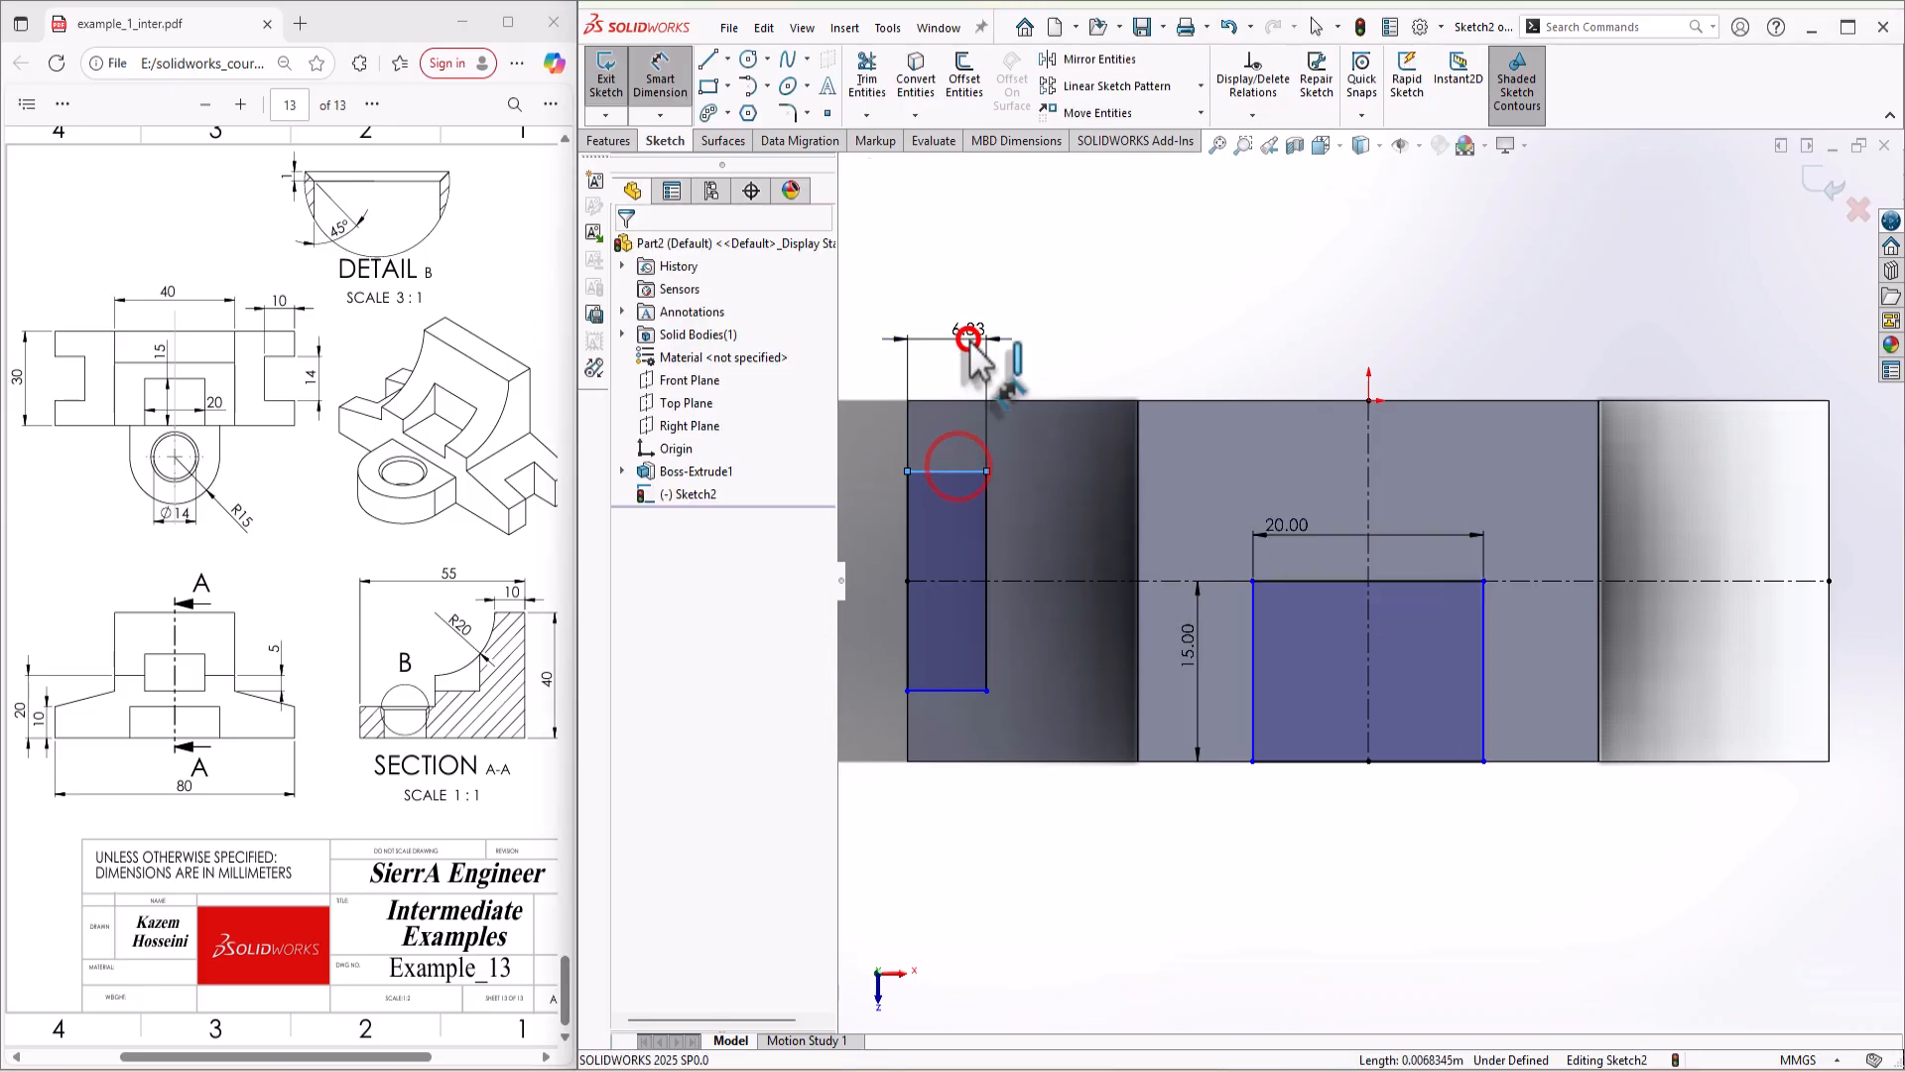
pyautogui.click(979, 424)
pyautogui.write('10')
pyautogui.press('Return')
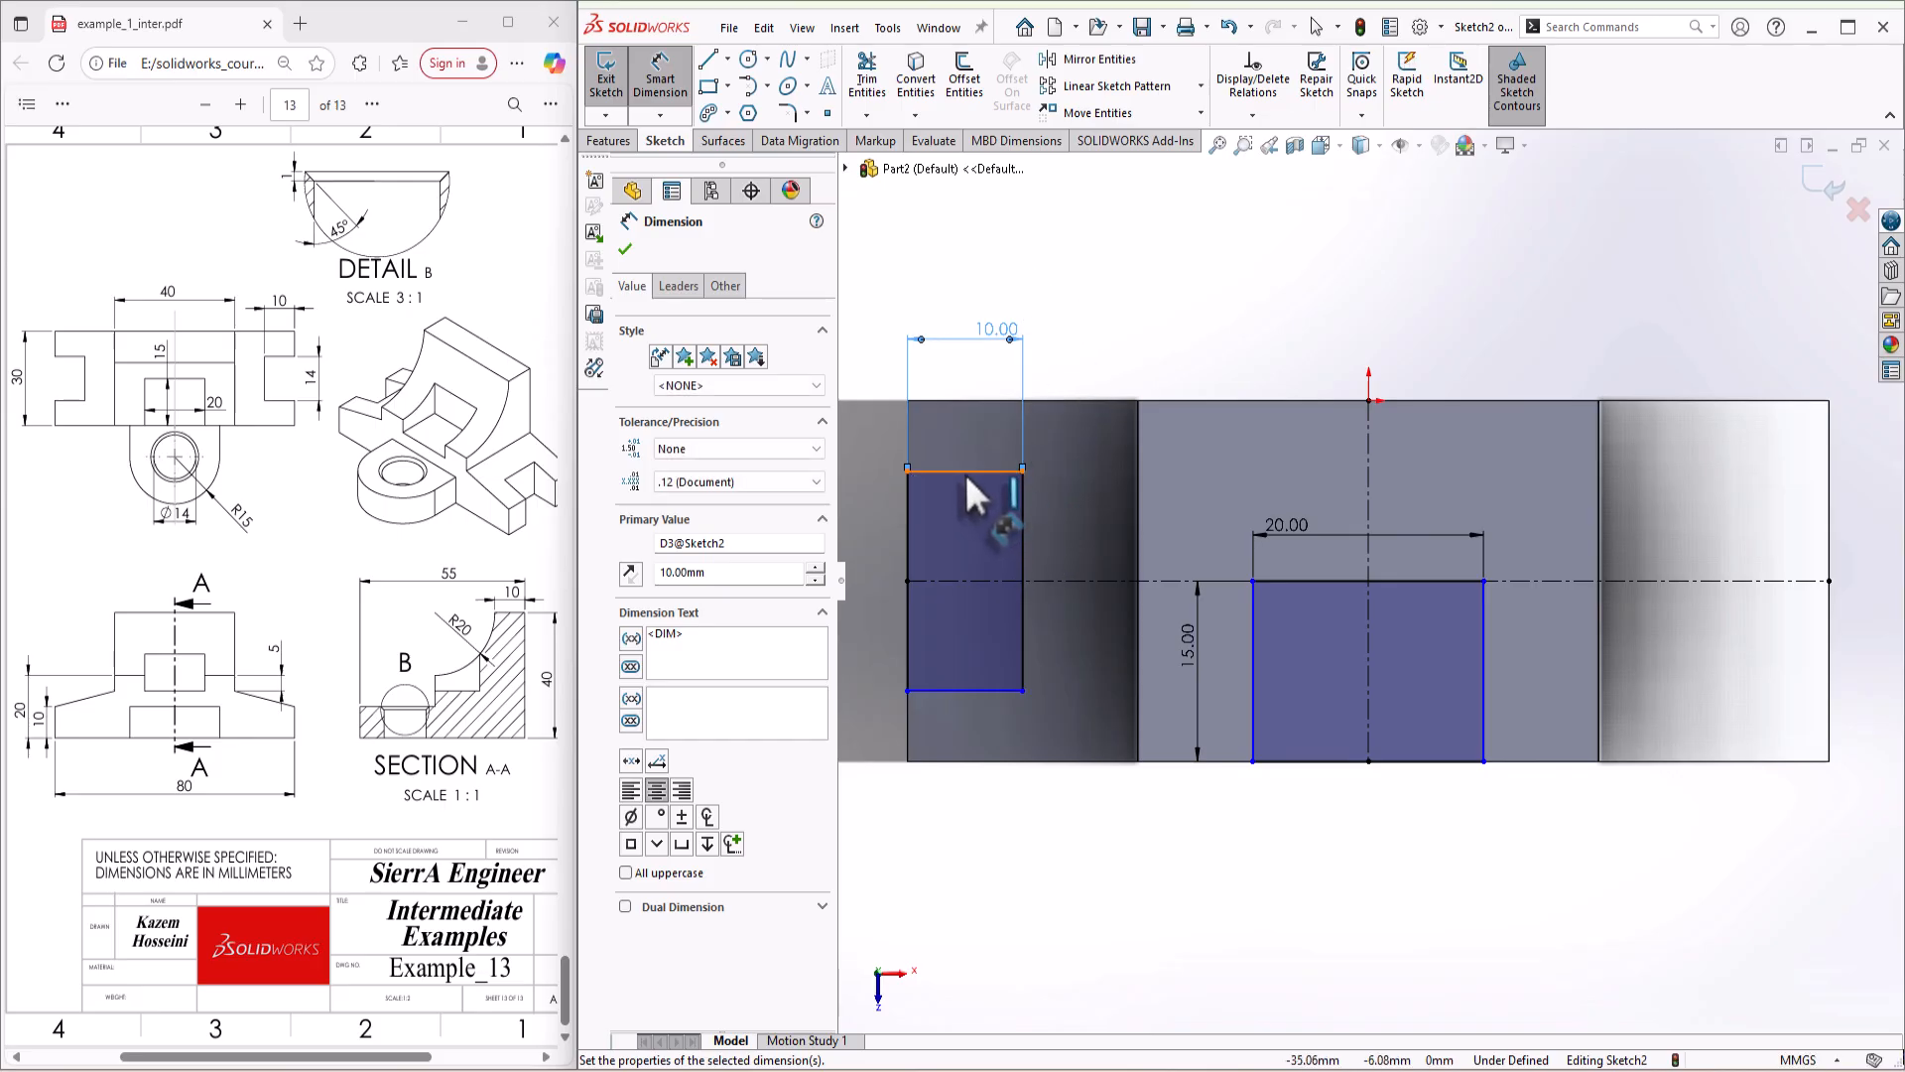
pyautogui.click(1022, 509)
pyautogui.click(1063, 516)
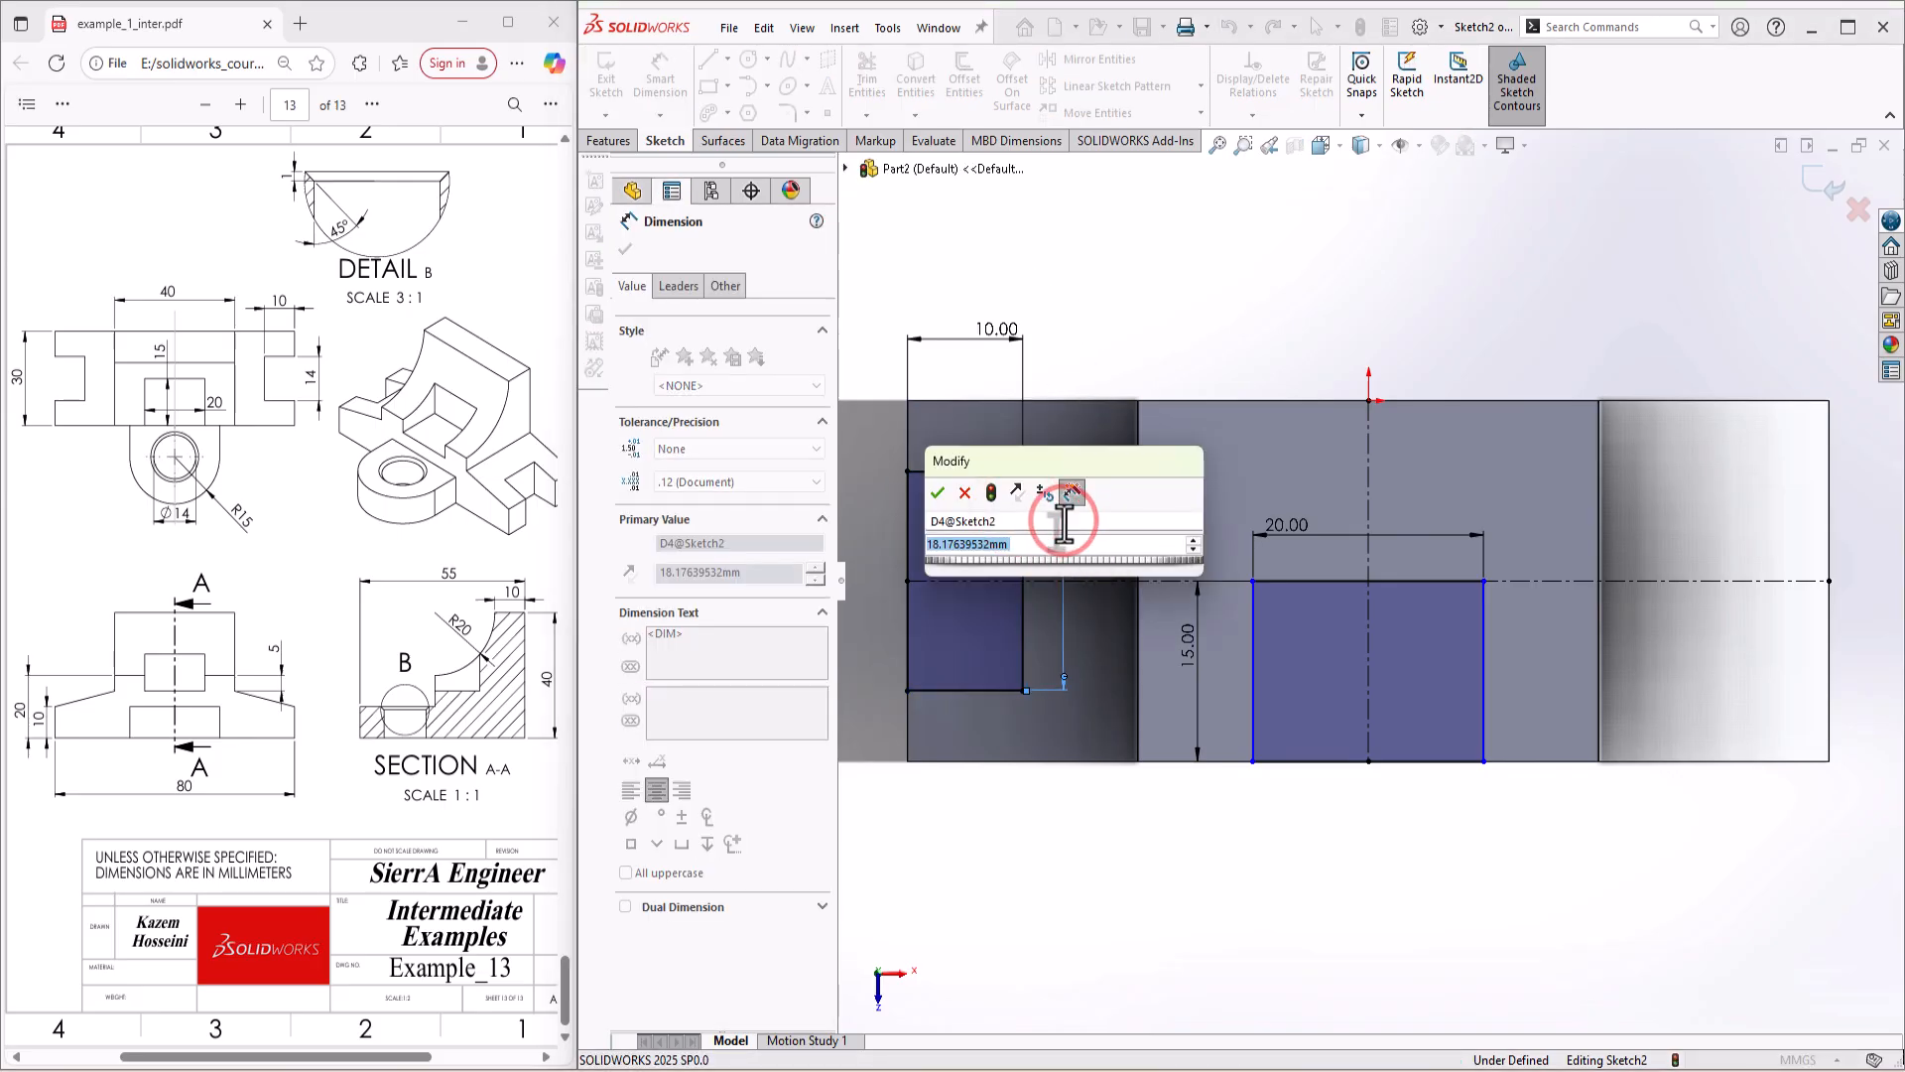
pyautogui.write('1')
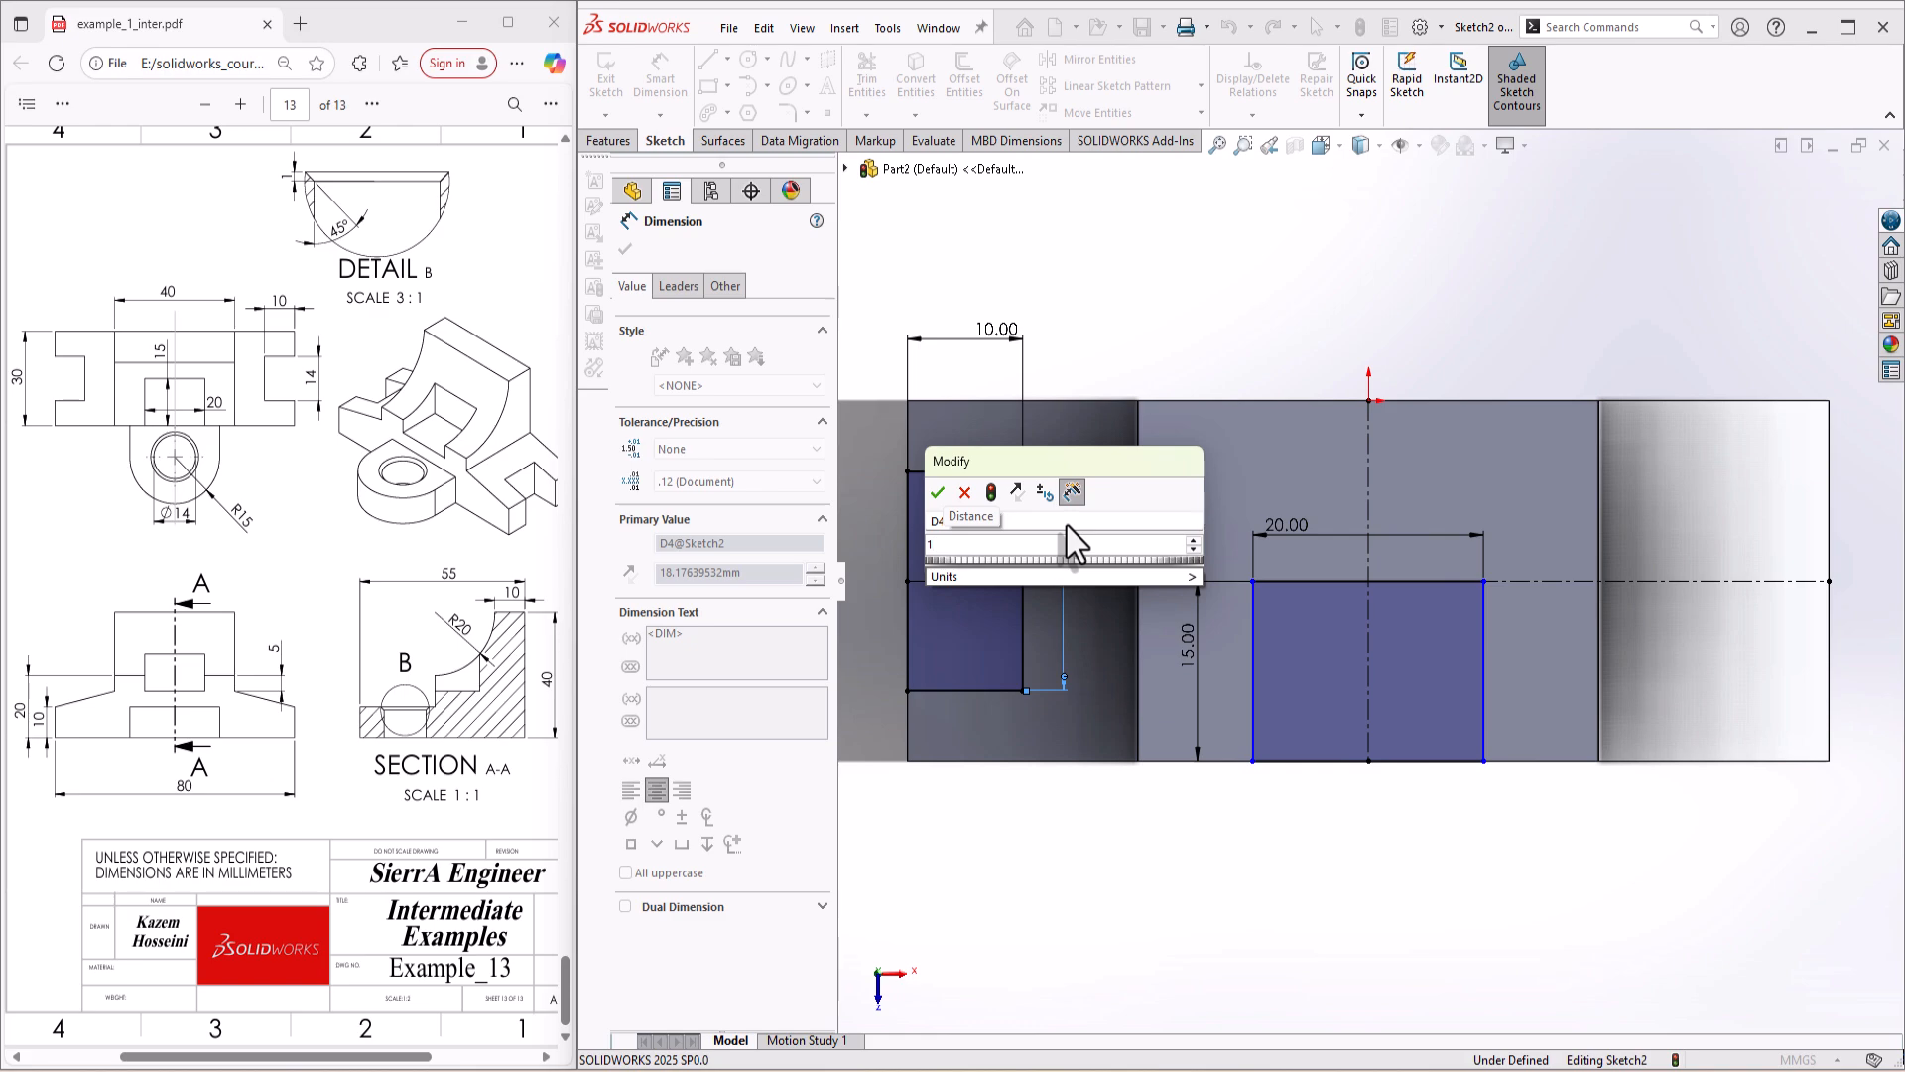
pyautogui.write('4')
pyautogui.press('Return')
pyautogui.press('Escape')
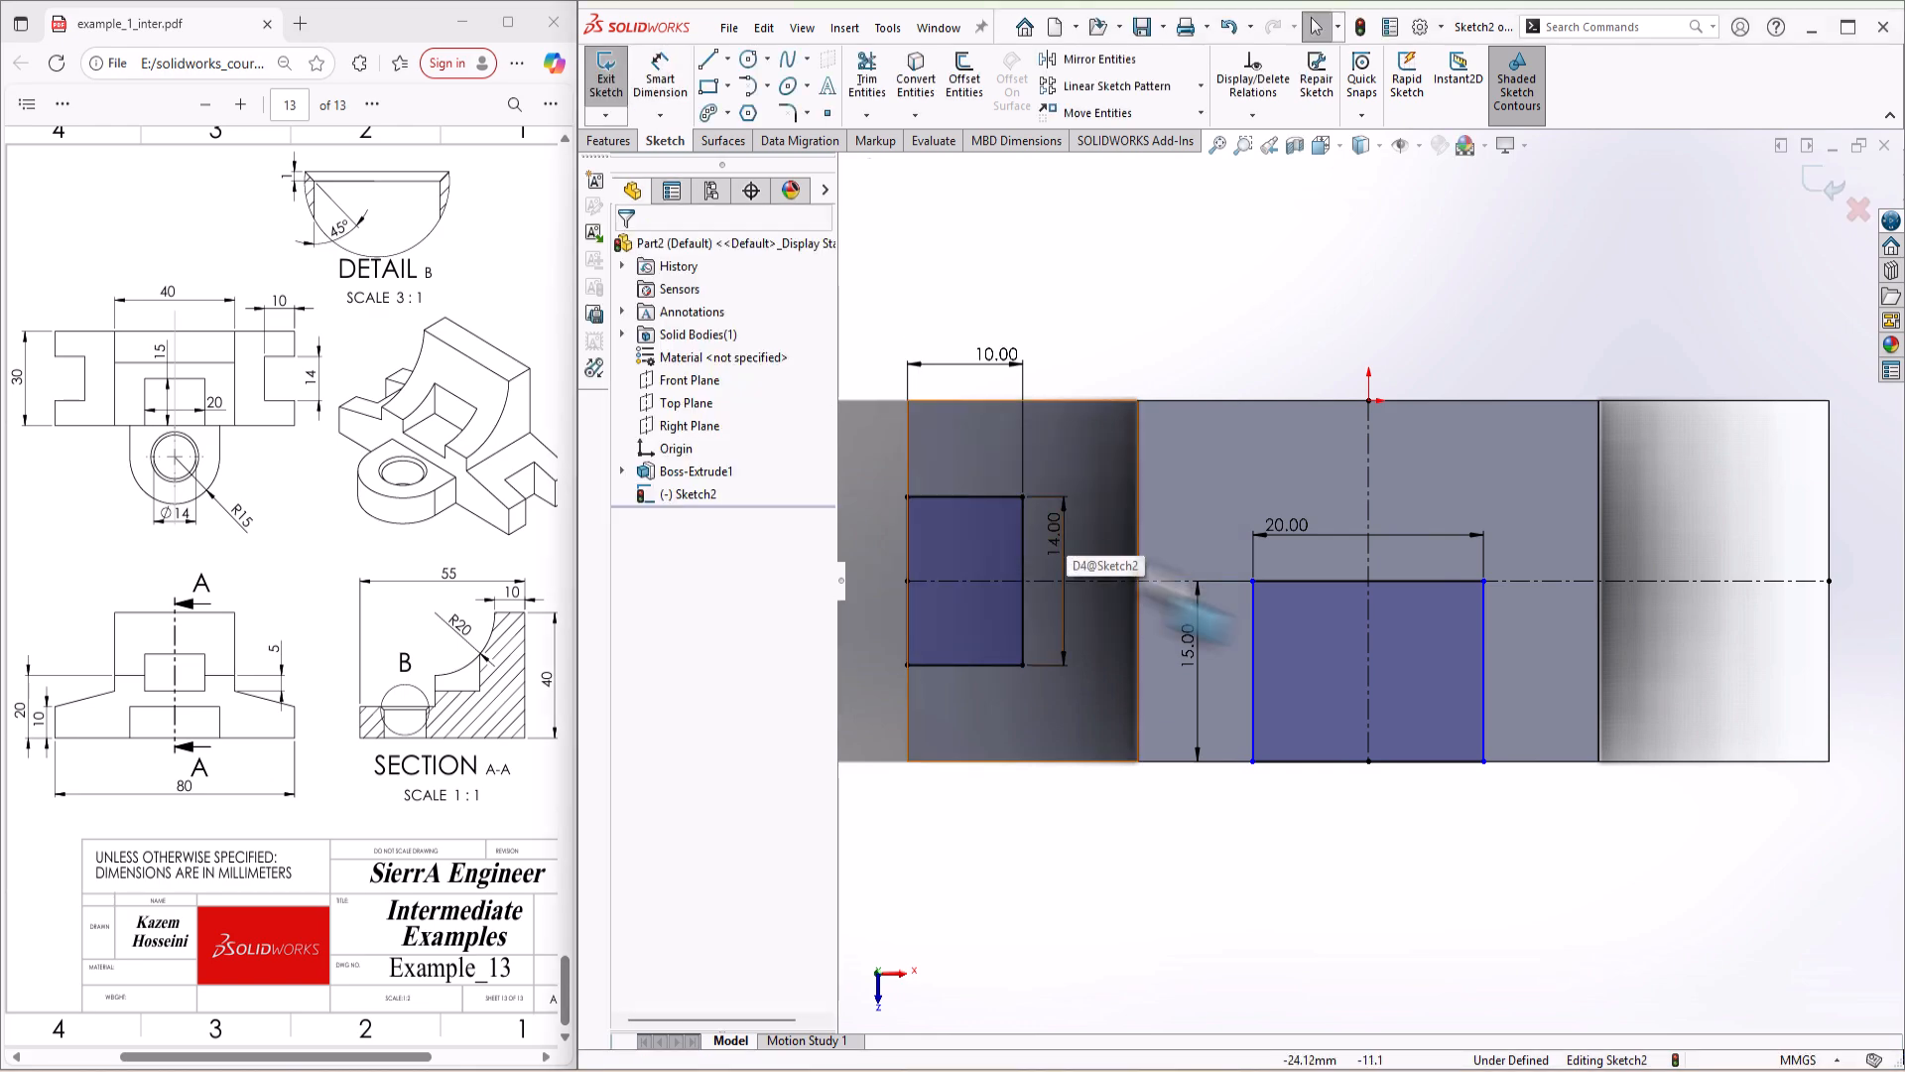
# Step: Mirror the 10 by 14 mm rectangle about the vertical centerline to the part's right end
pyautogui.click(1253, 582)
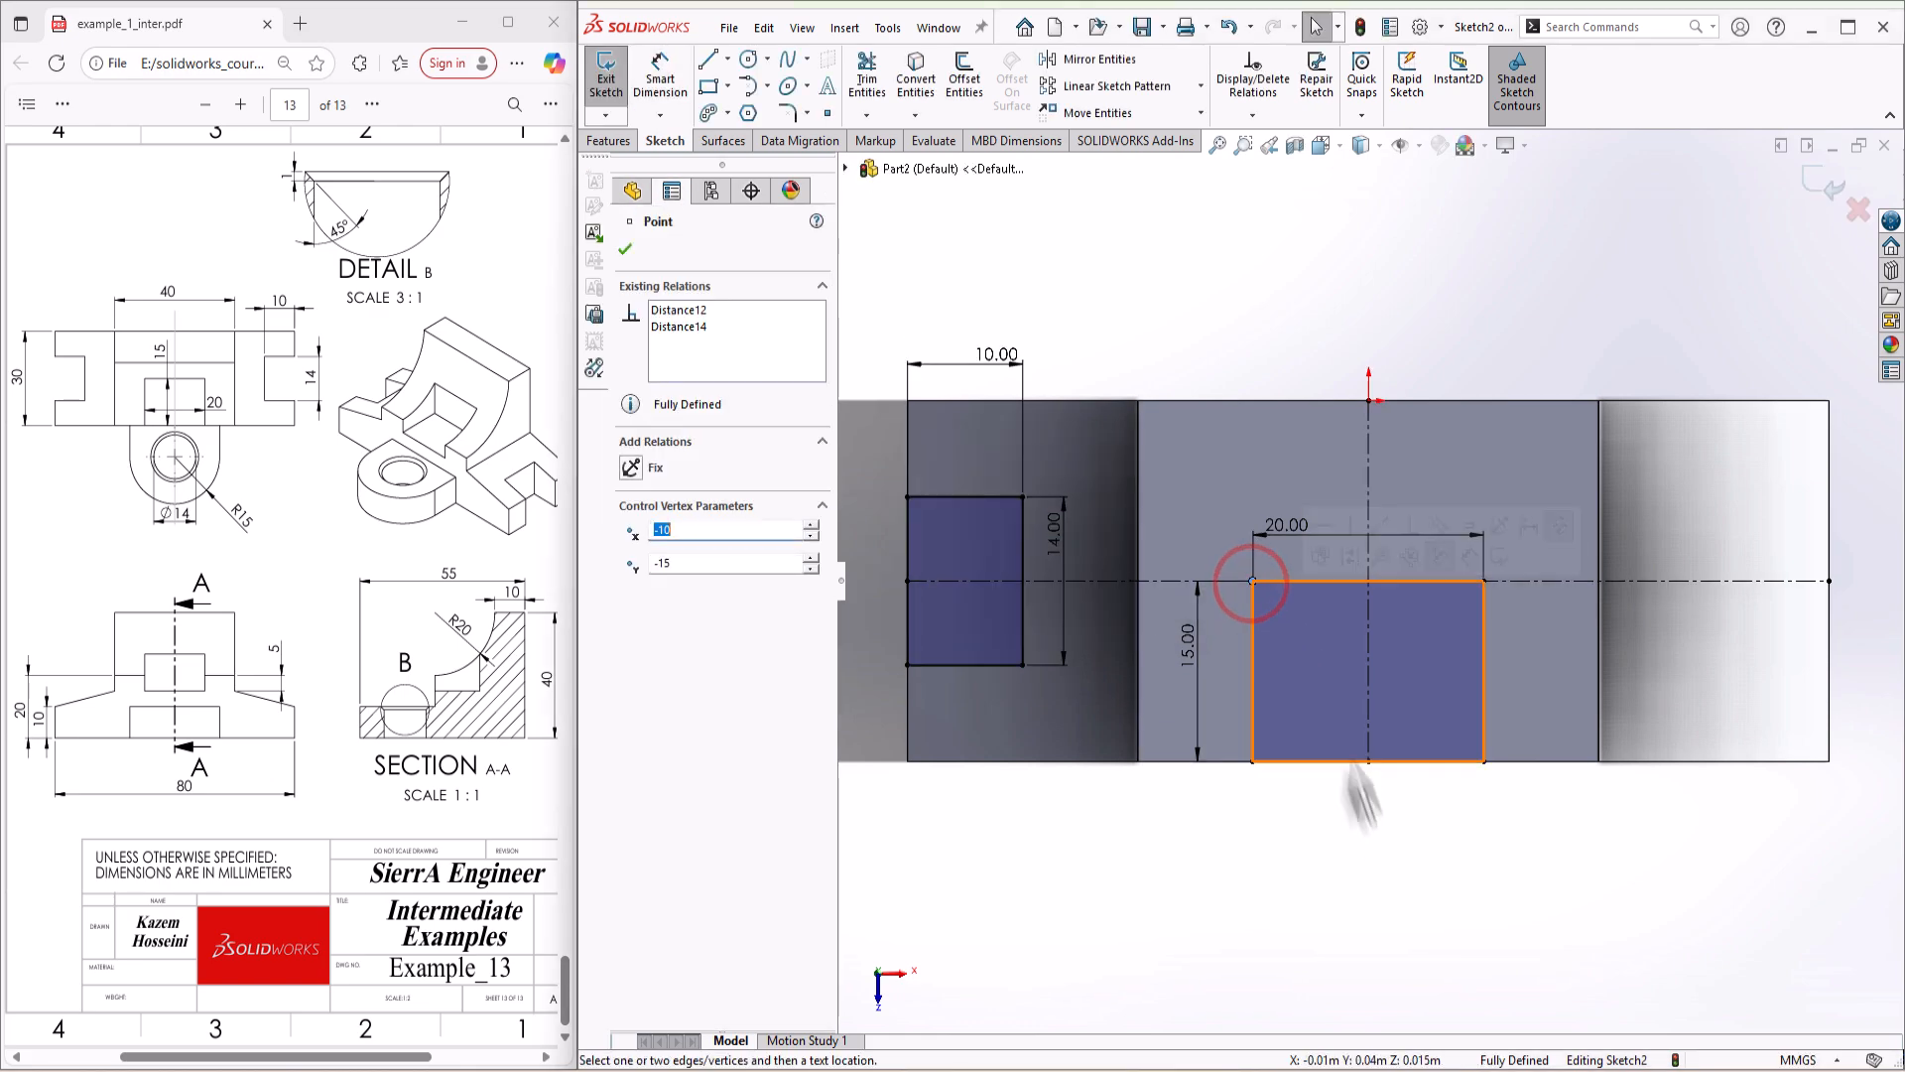
pyautogui.click(1497, 902)
pyautogui.click(967, 607)
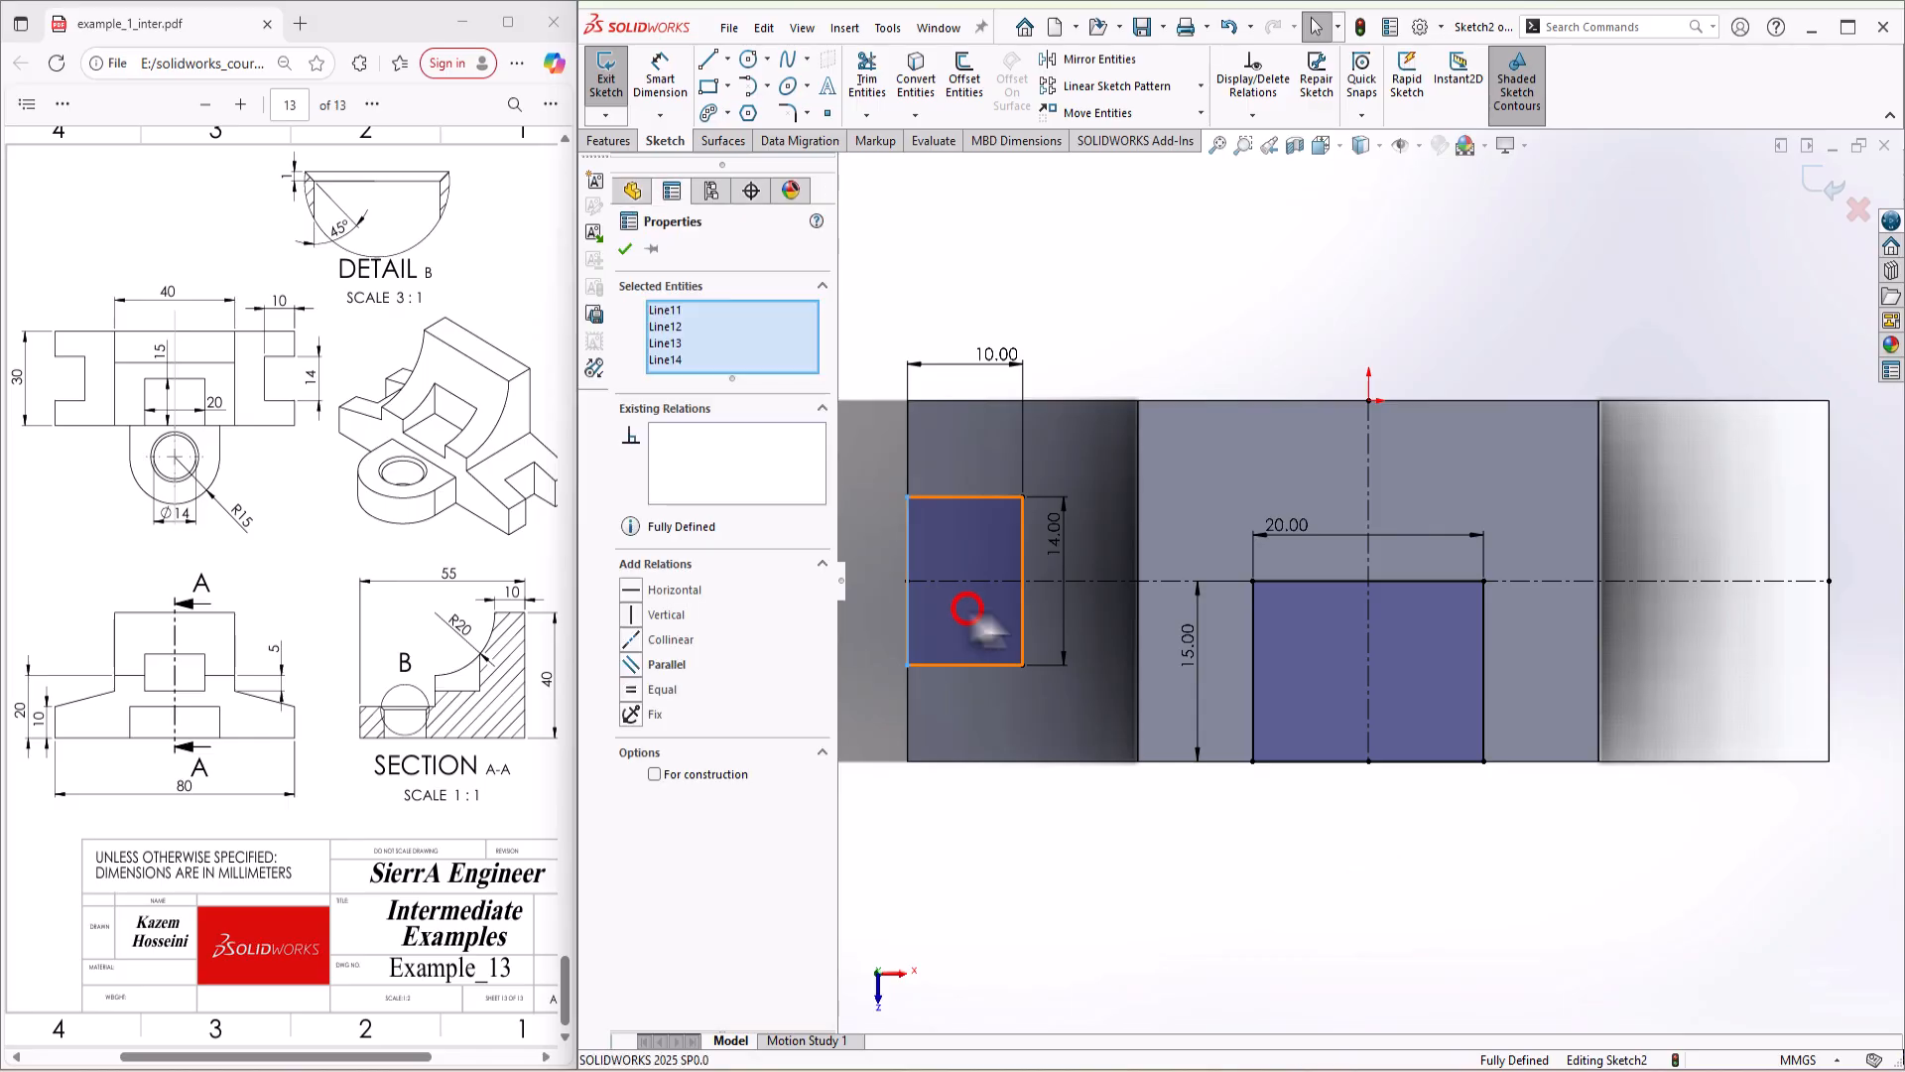
pyautogui.keyDown('ctrl'); pyautogui.click(1370, 462); pyautogui.keyUp('ctrl')
pyautogui.press('s')
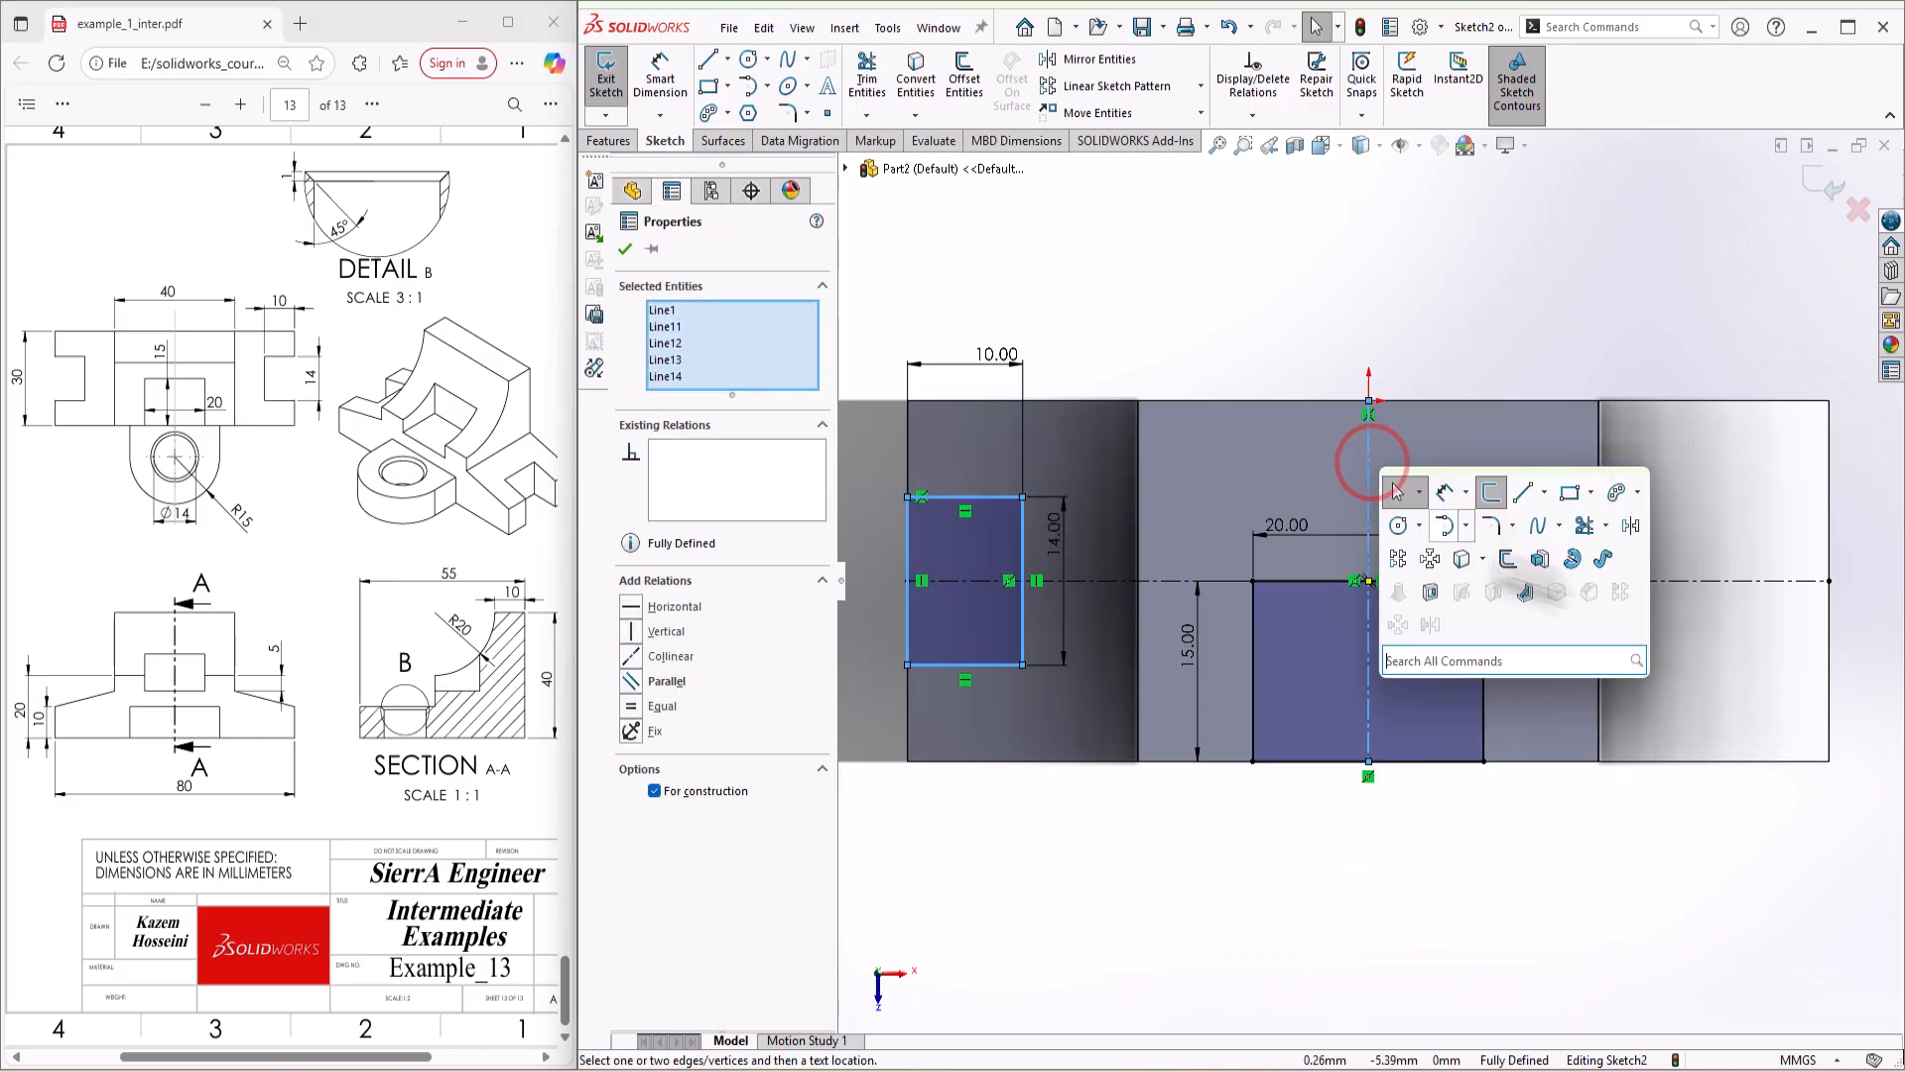
pyautogui.click(1629, 525)
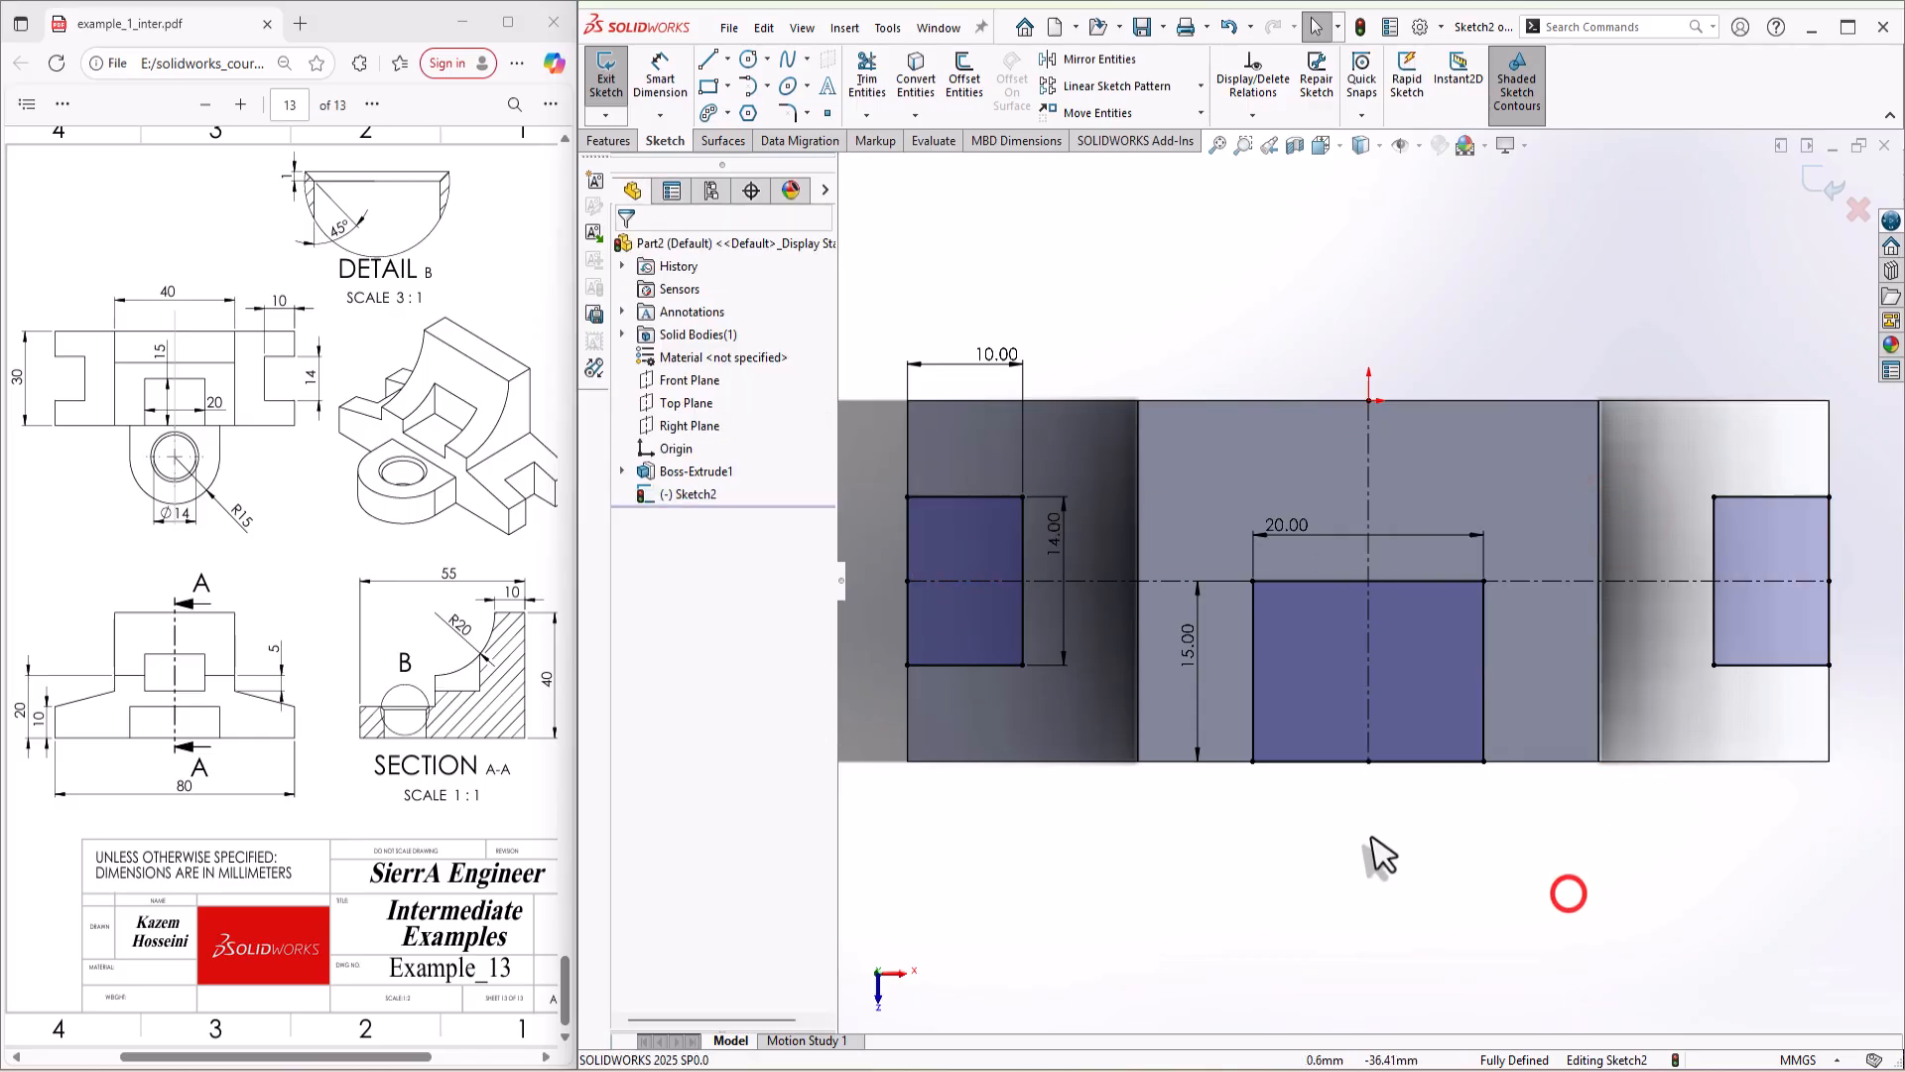
# Step: Cut the middle rectangle alone as a blind pocket 25 mm deep, using only its contour of the sketch
pyautogui.press('s')
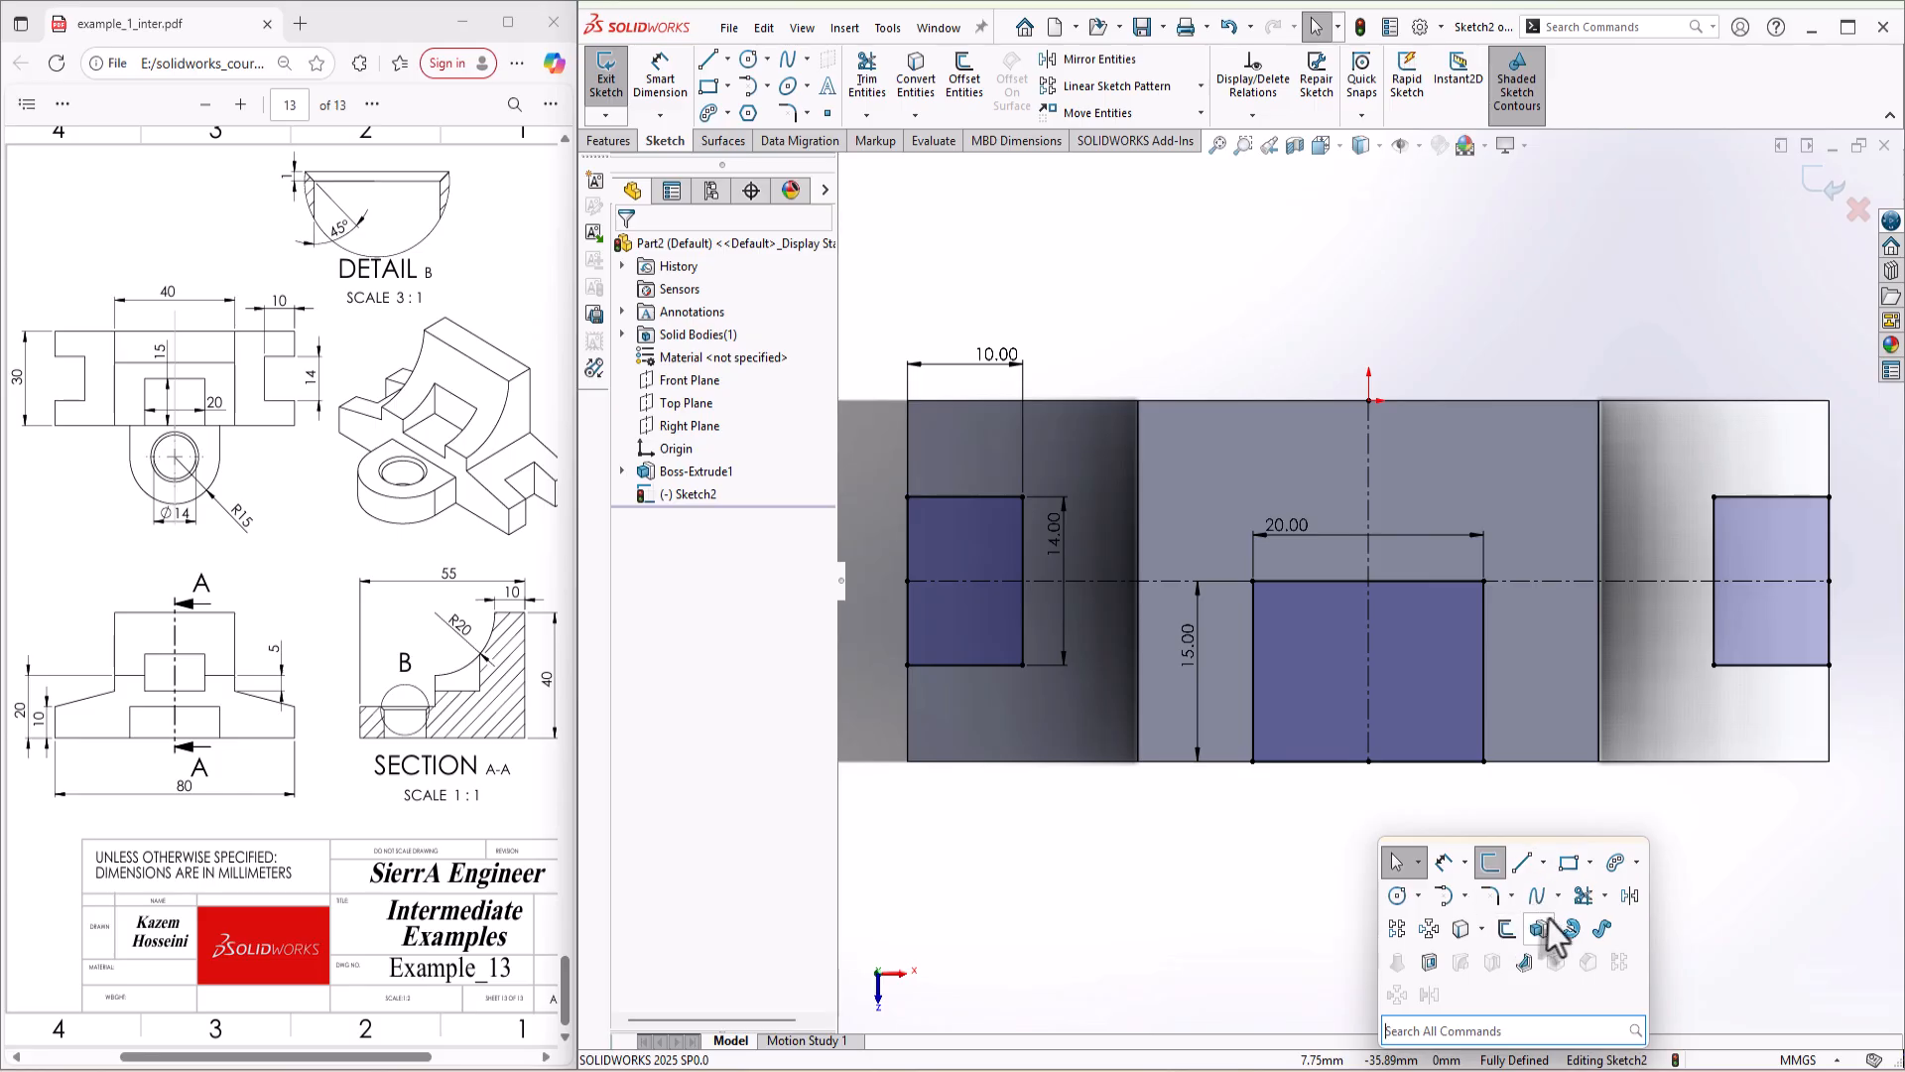
pyautogui.click(1436, 965)
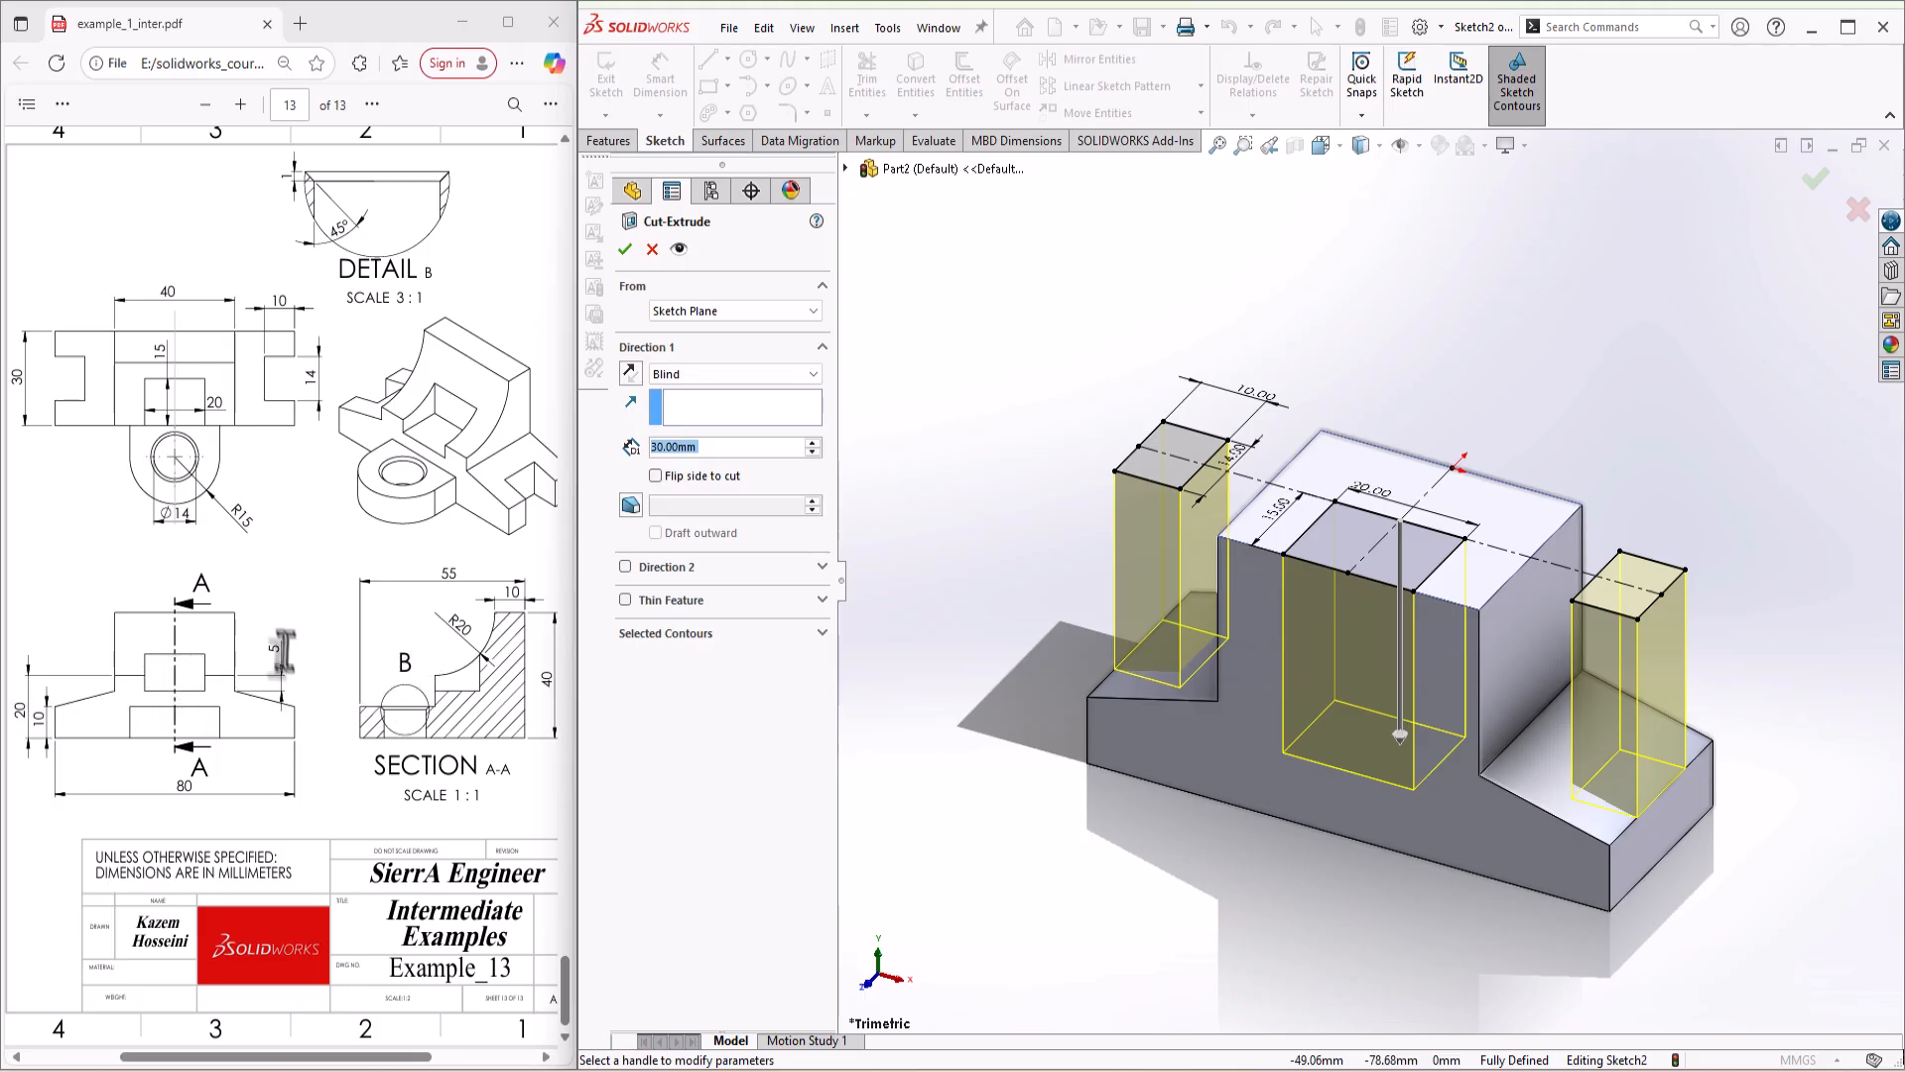
pyautogui.write('25')
pyautogui.press('Return')
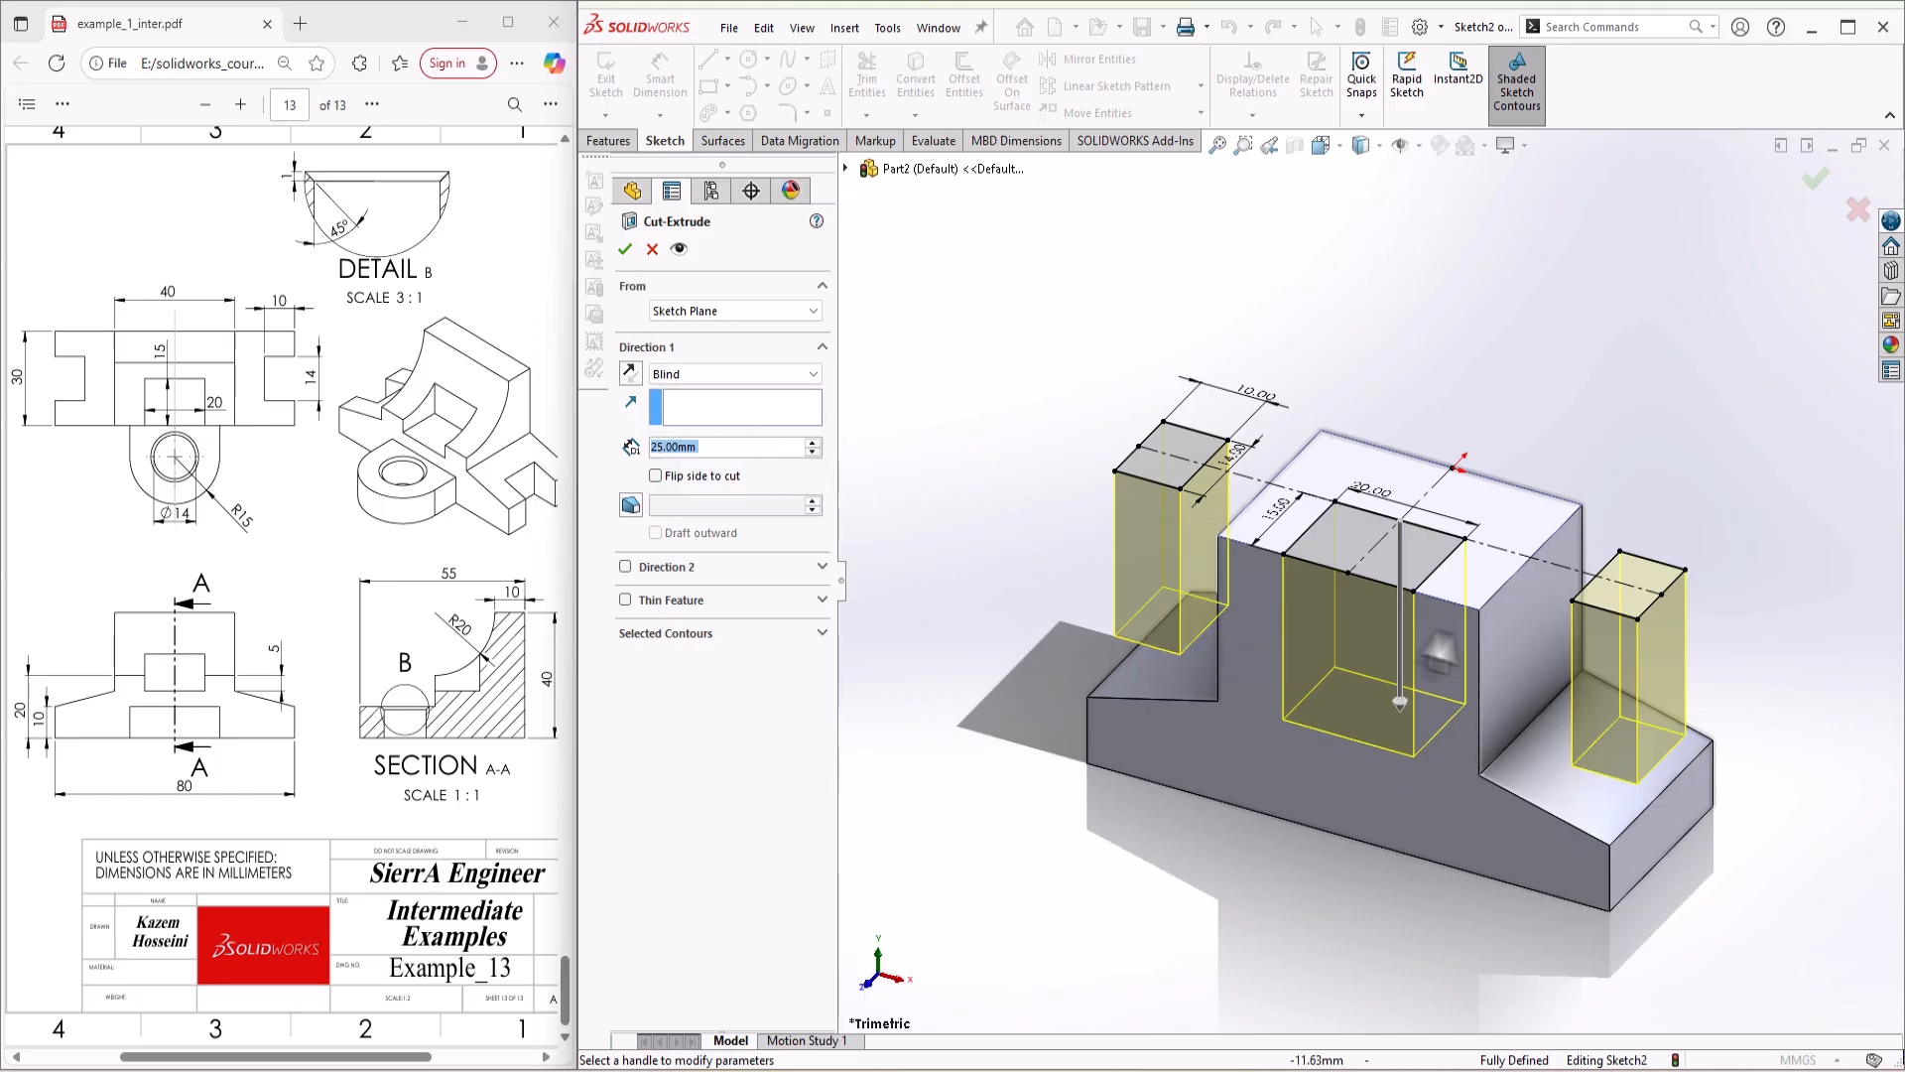
pyautogui.moveTo(1437, 651)
pyautogui.mouseDown(button='middle')
pyautogui.moveTo(1452, 593)
pyautogui.moveTo(1450, 615)
pyautogui.mouseUp(button='middle')
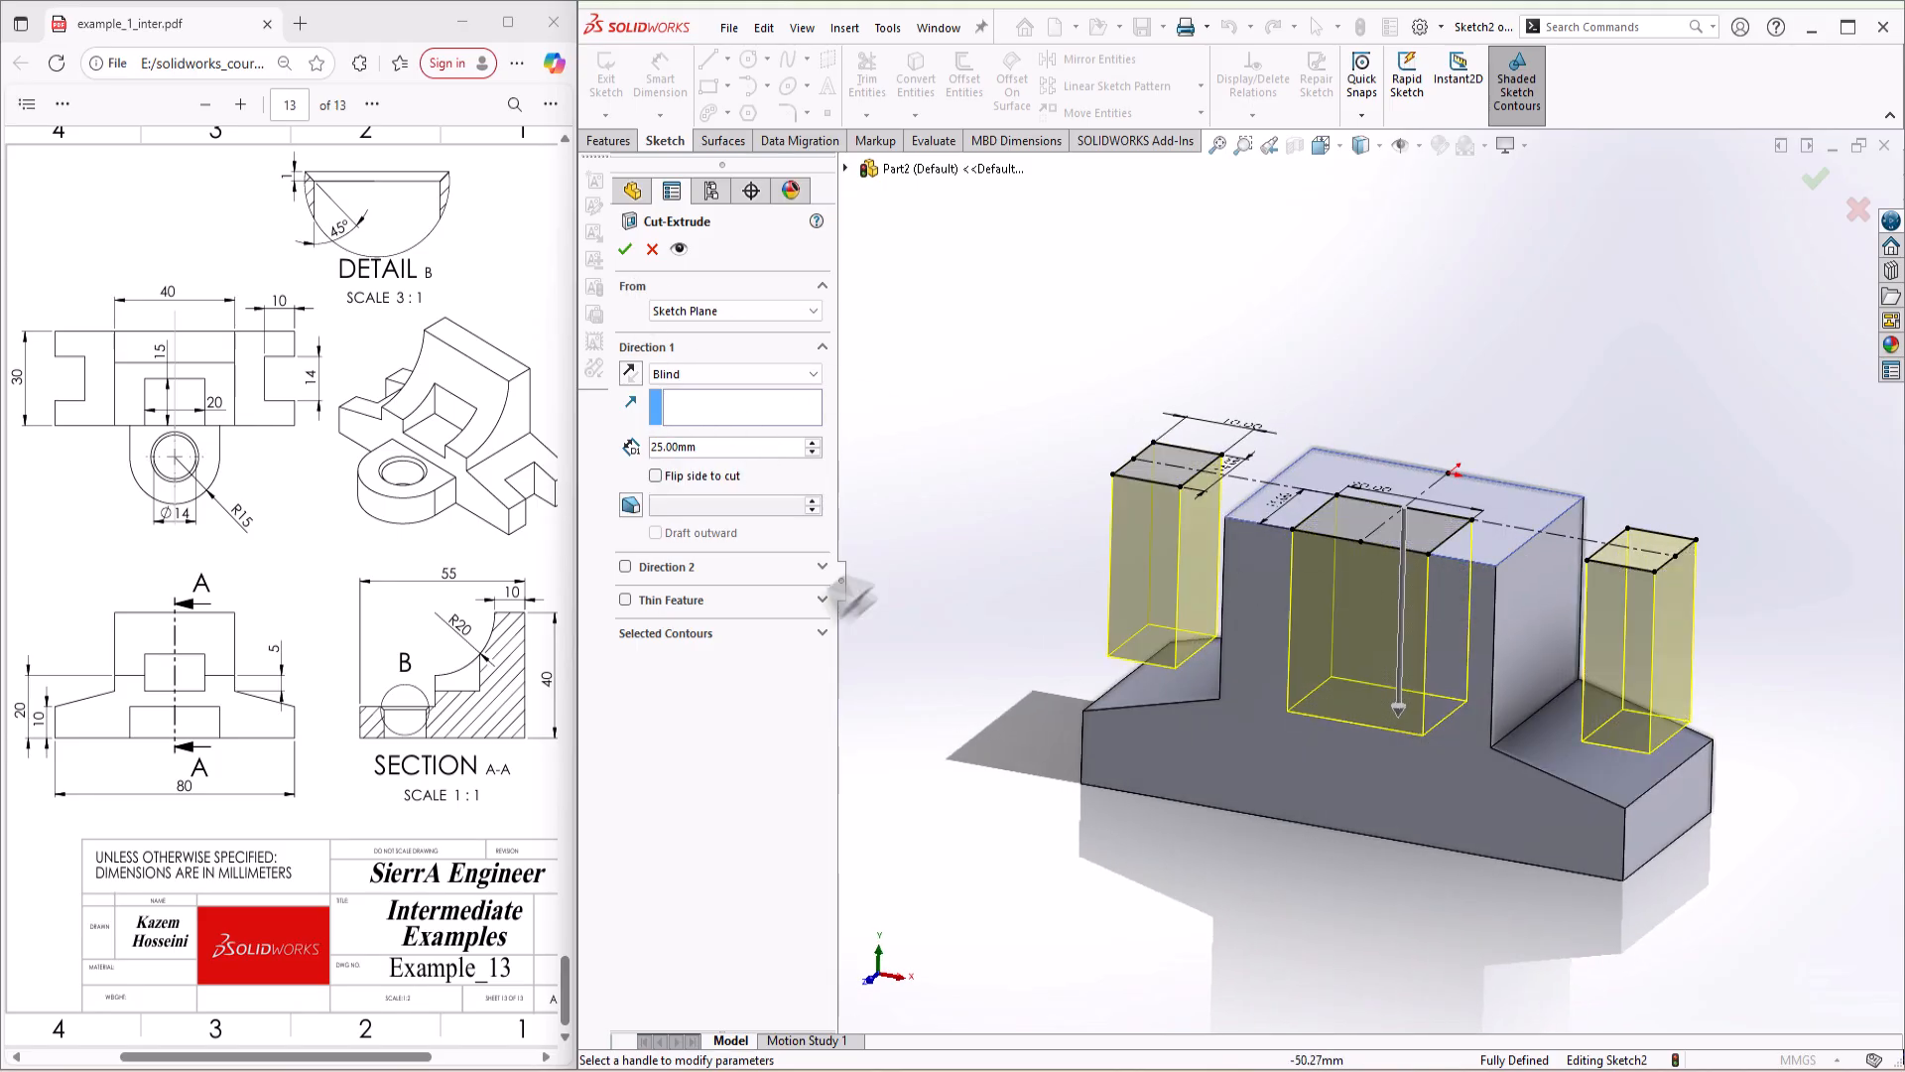
pyautogui.click(692, 645)
pyautogui.click(1373, 519)
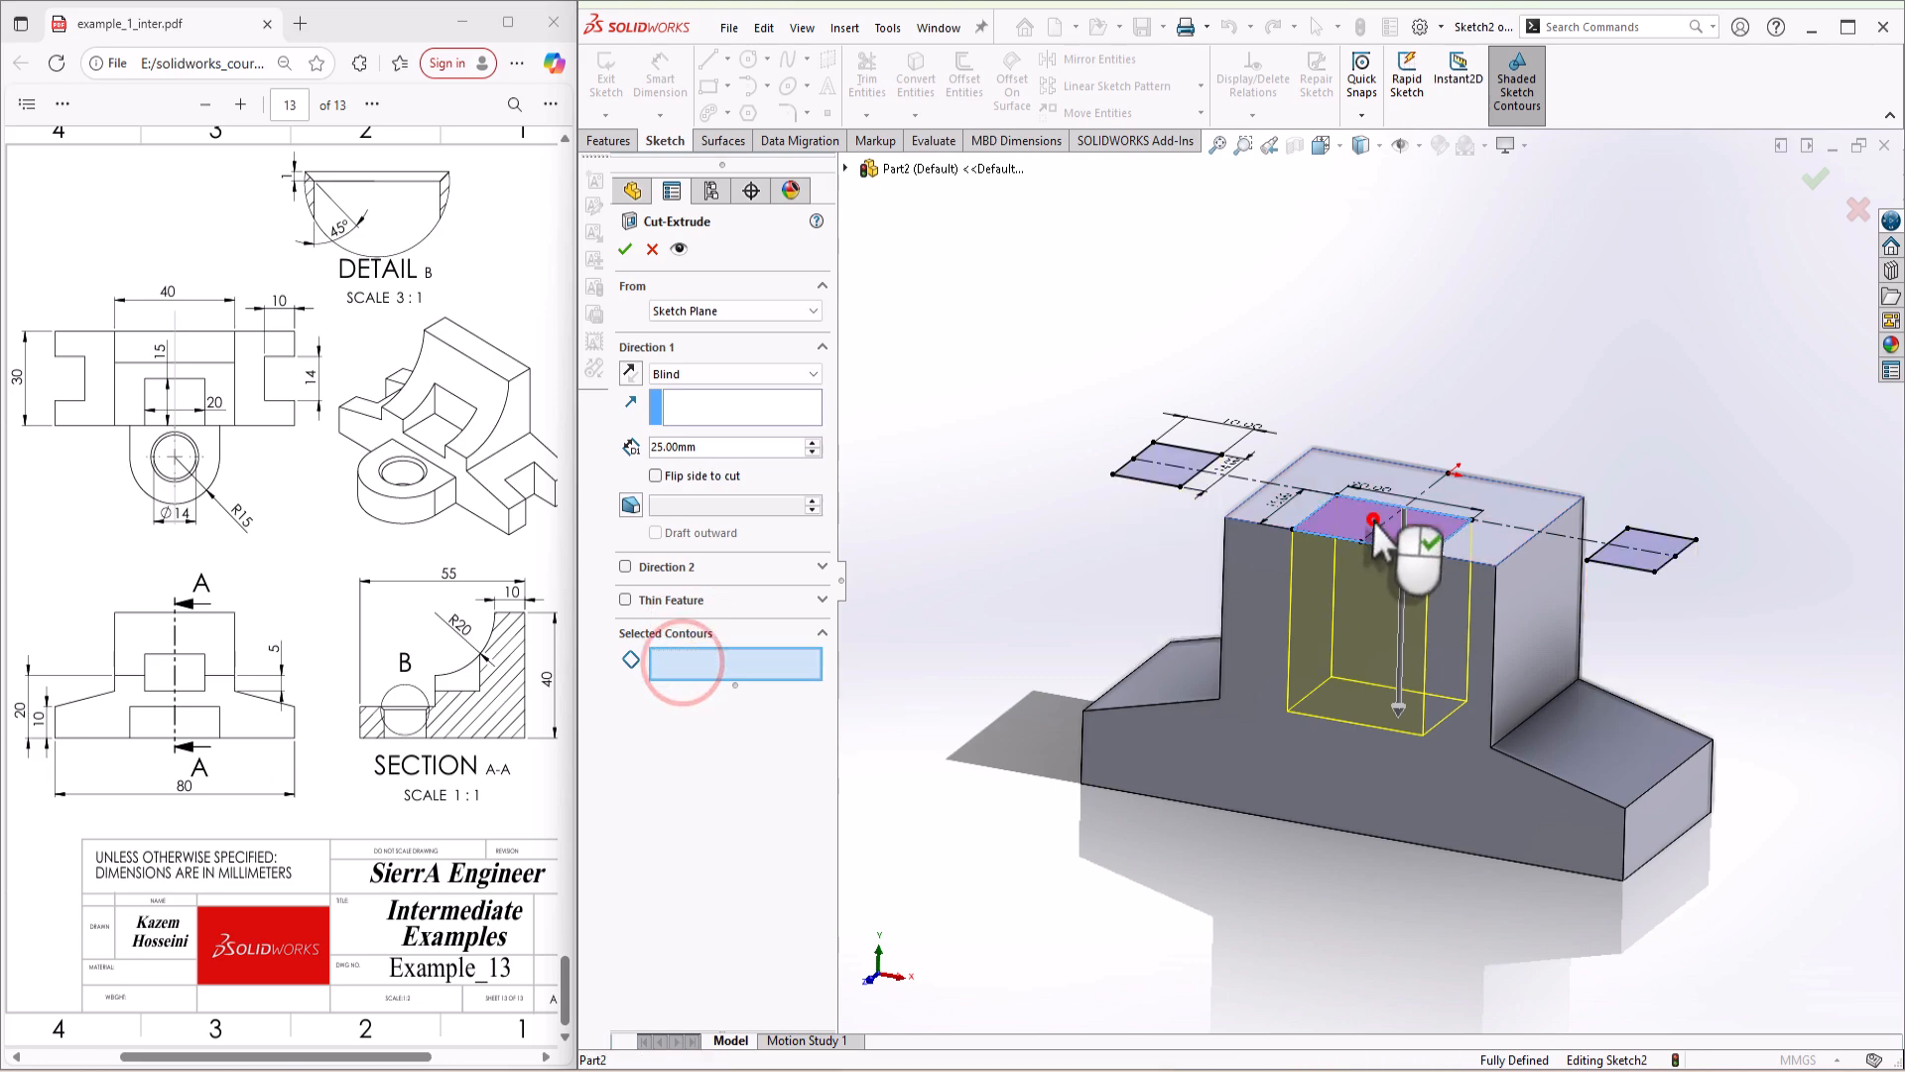
pyautogui.click(629, 250)
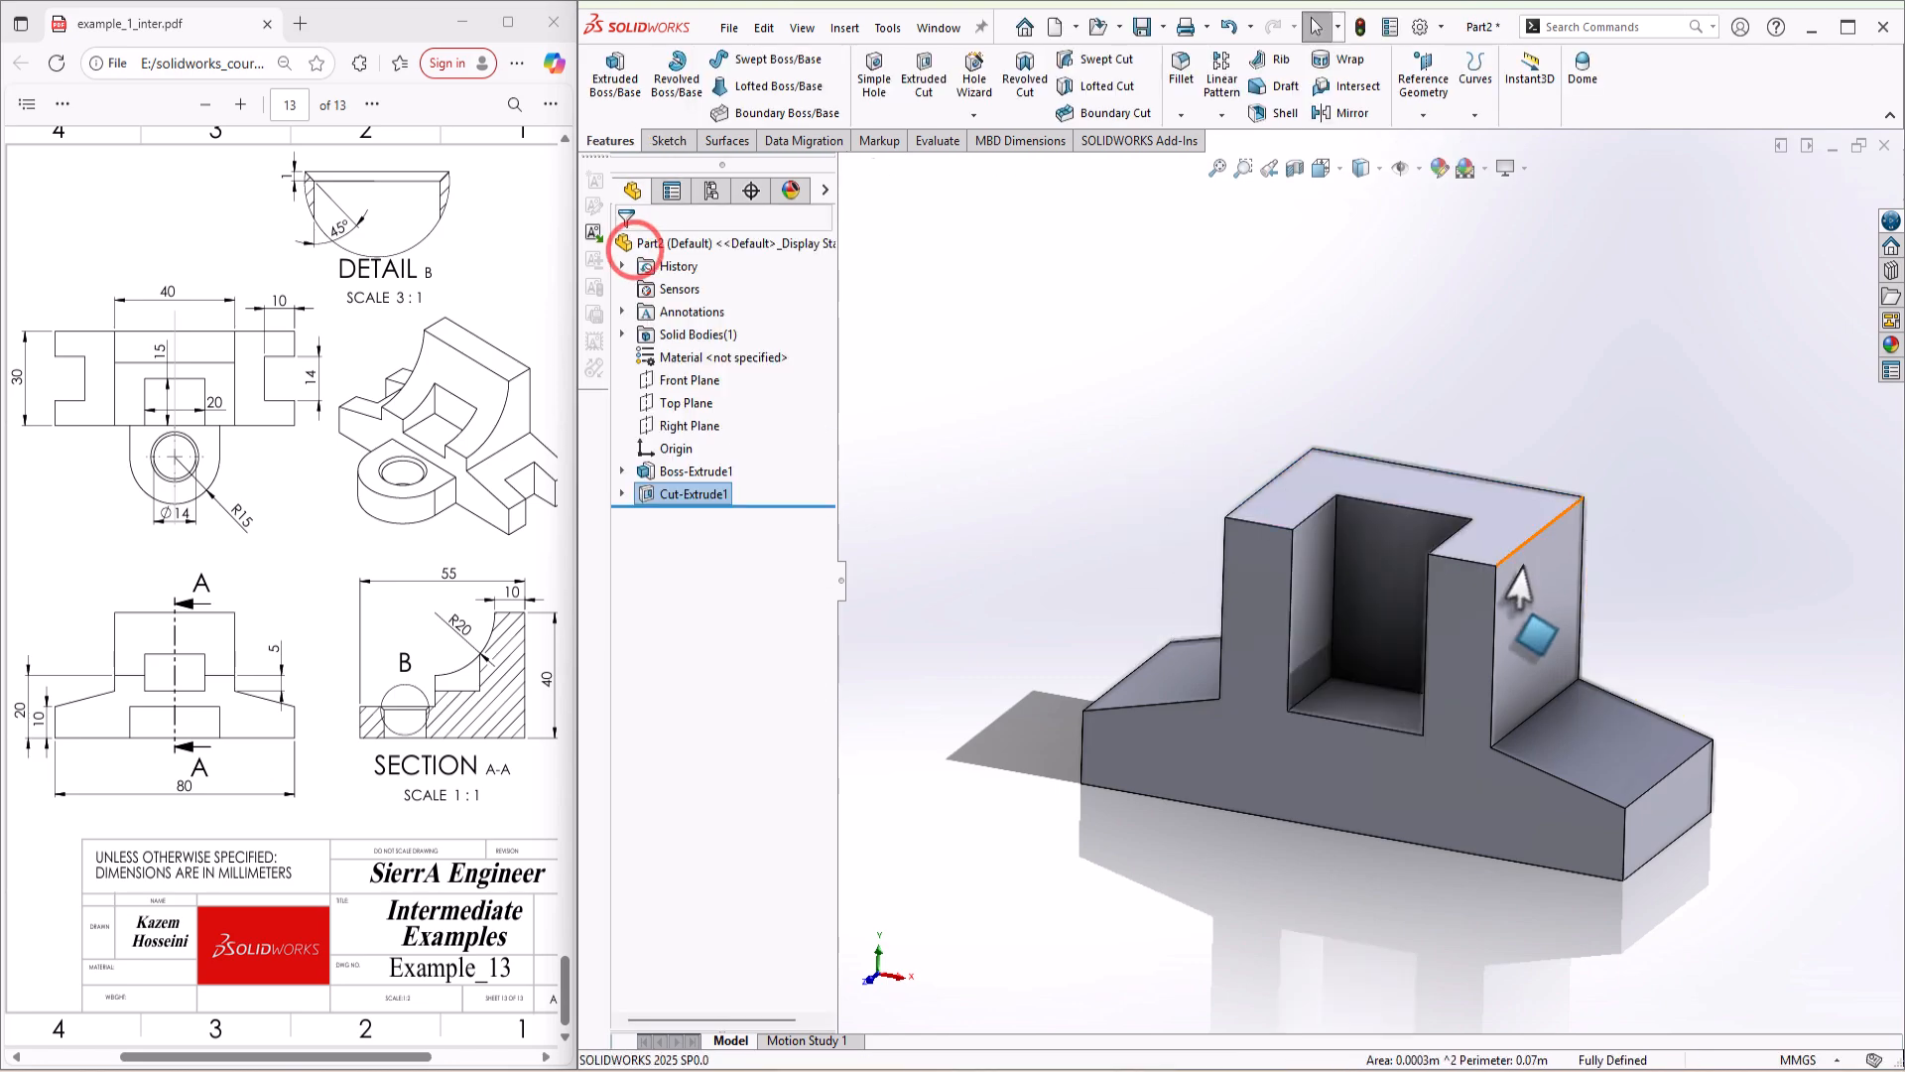
# Step: Start another extruded cut that reuses the pocket's sketch, with the two side rectangles selected as contours
pyautogui.moveTo(1455, 563); pyautogui.dragTo(1111, 462, button='middle')
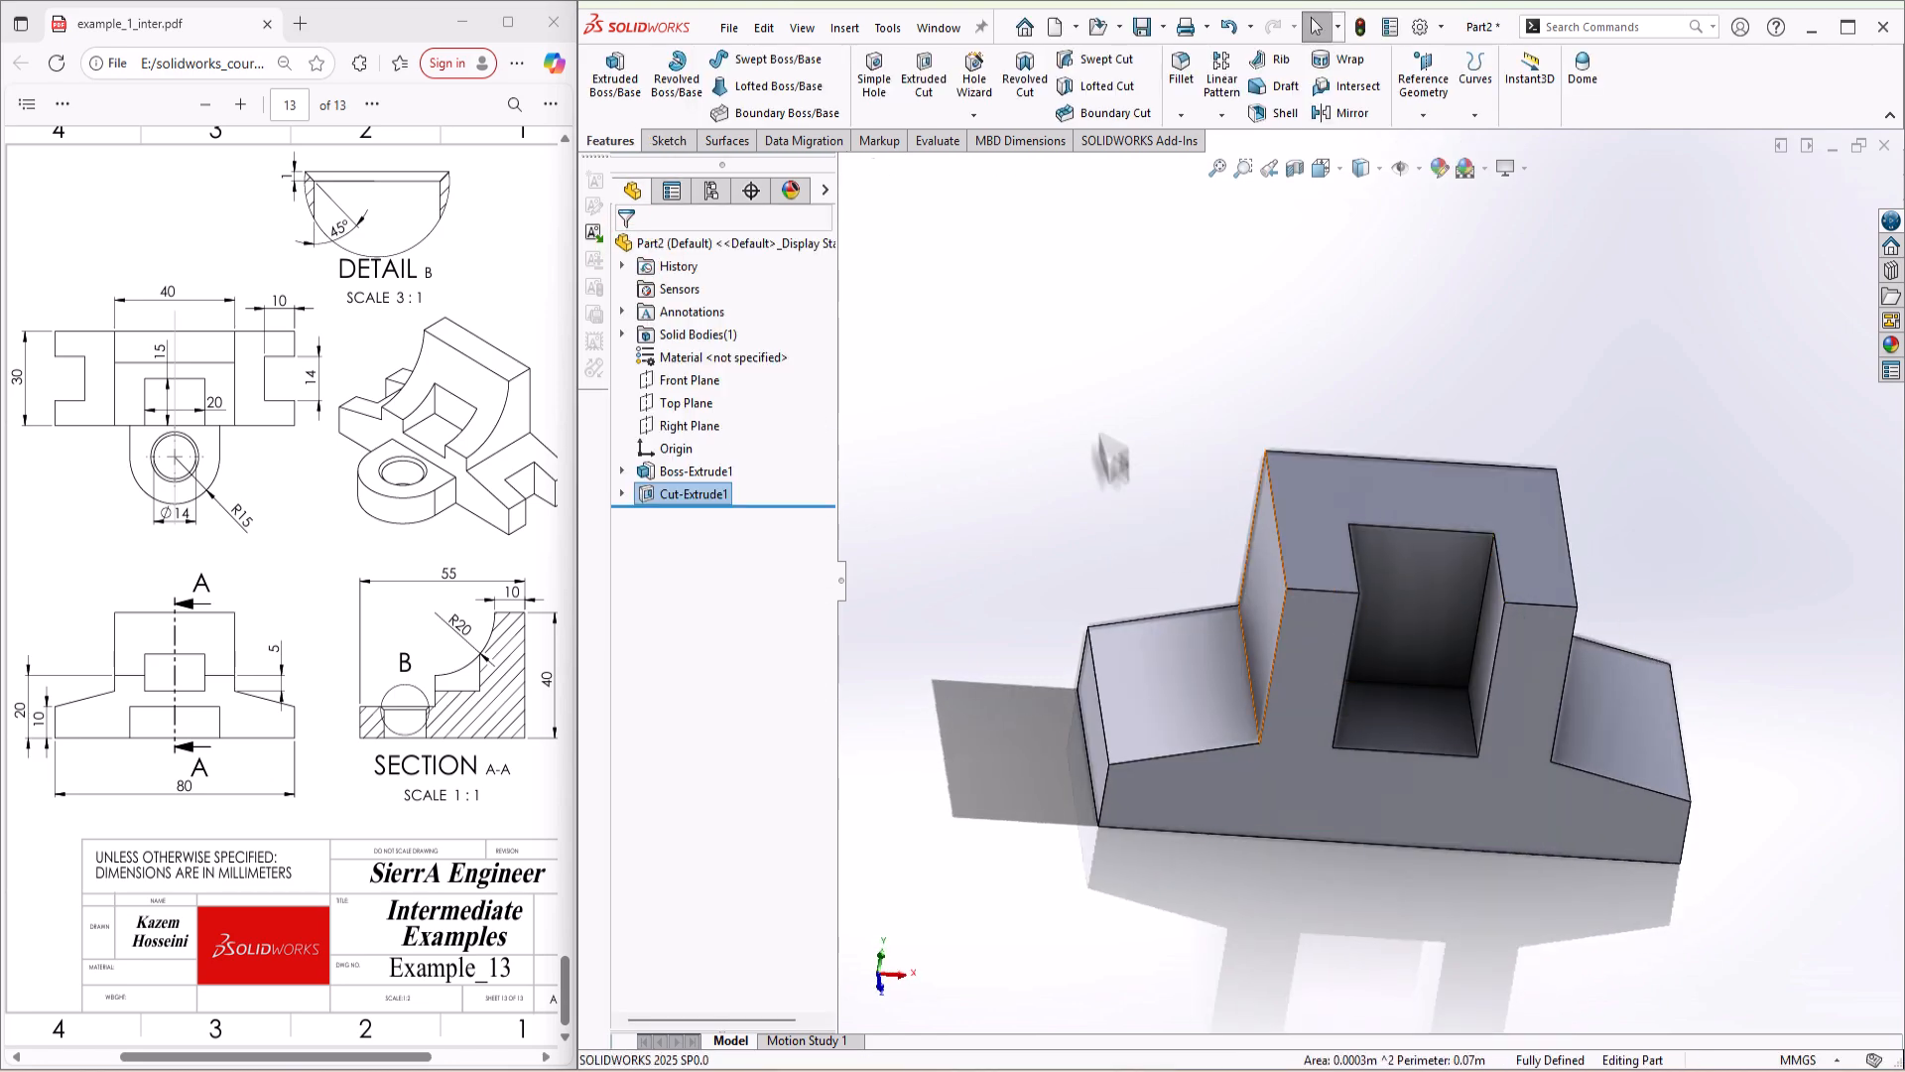
pyautogui.press('s')
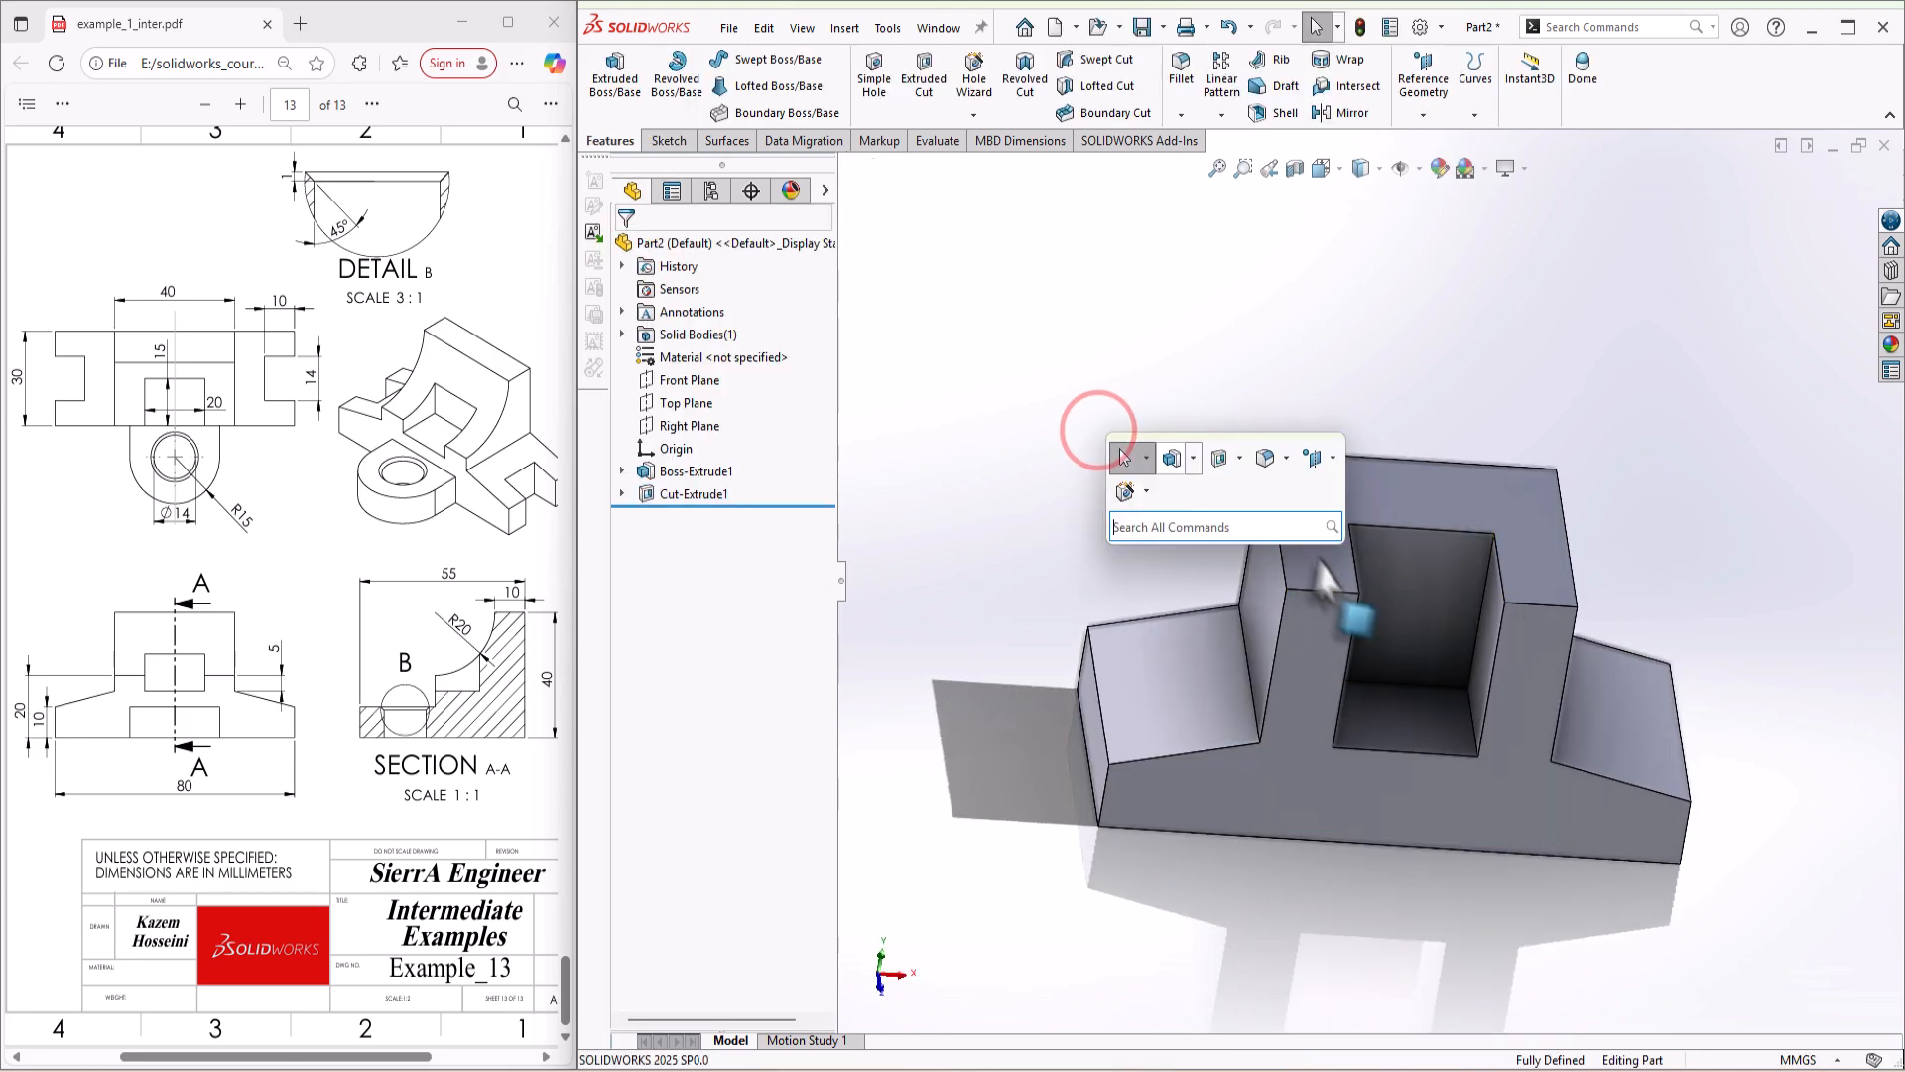
pyautogui.click(1209, 461)
pyautogui.click(847, 170)
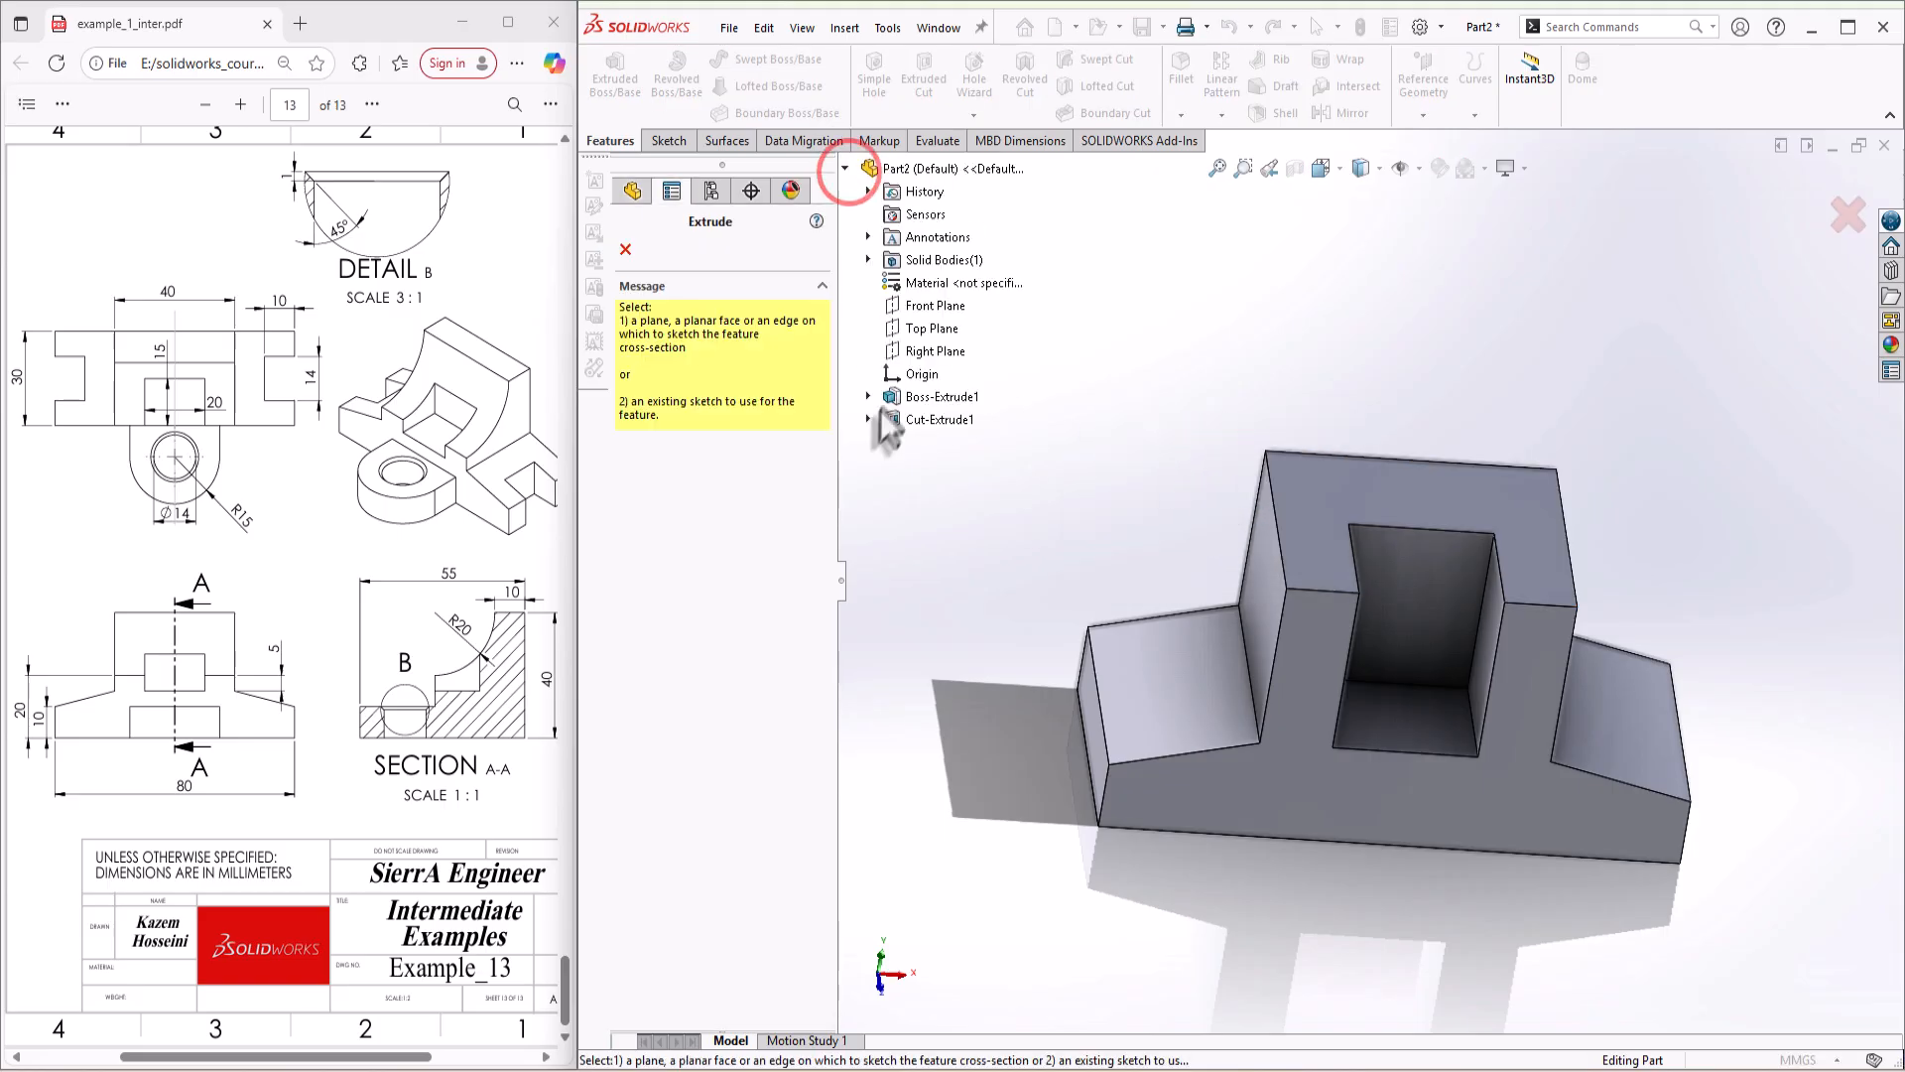
pyautogui.click(928, 442)
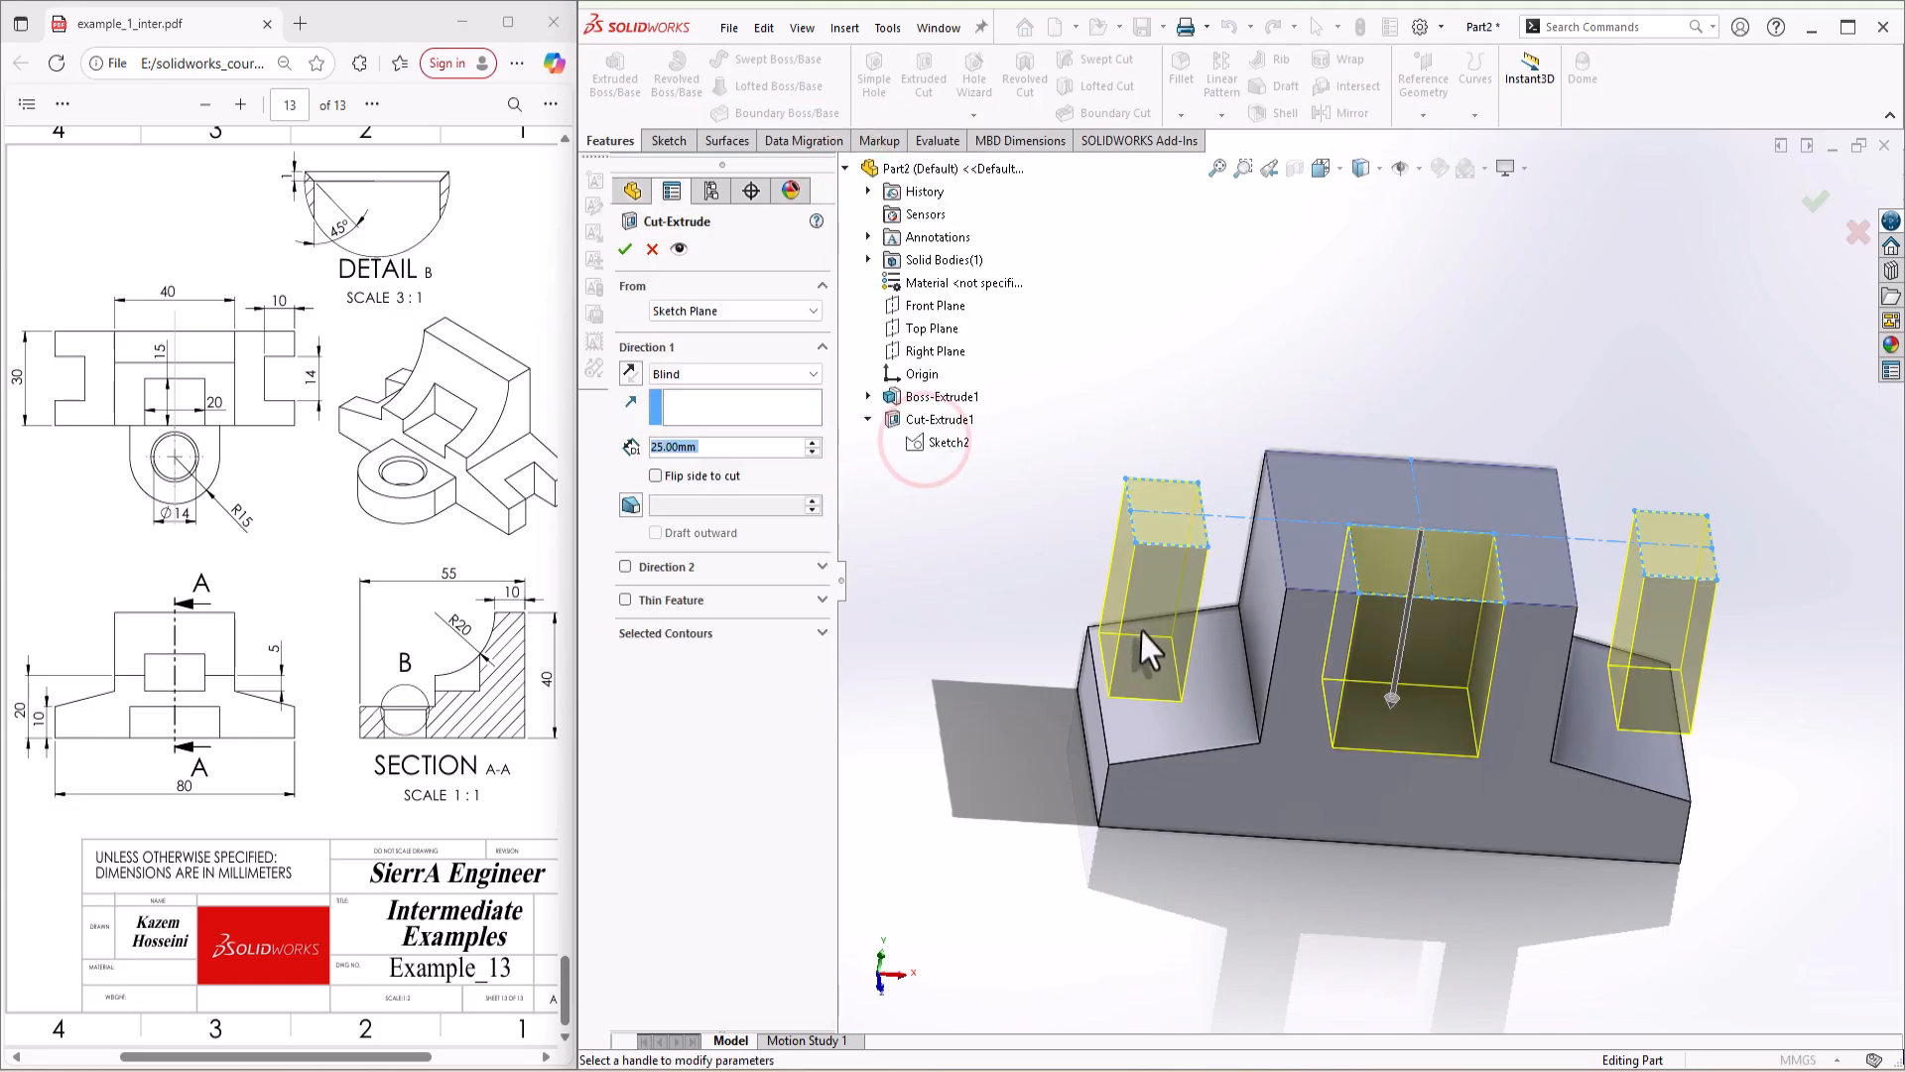
pyautogui.click(1402, 573)
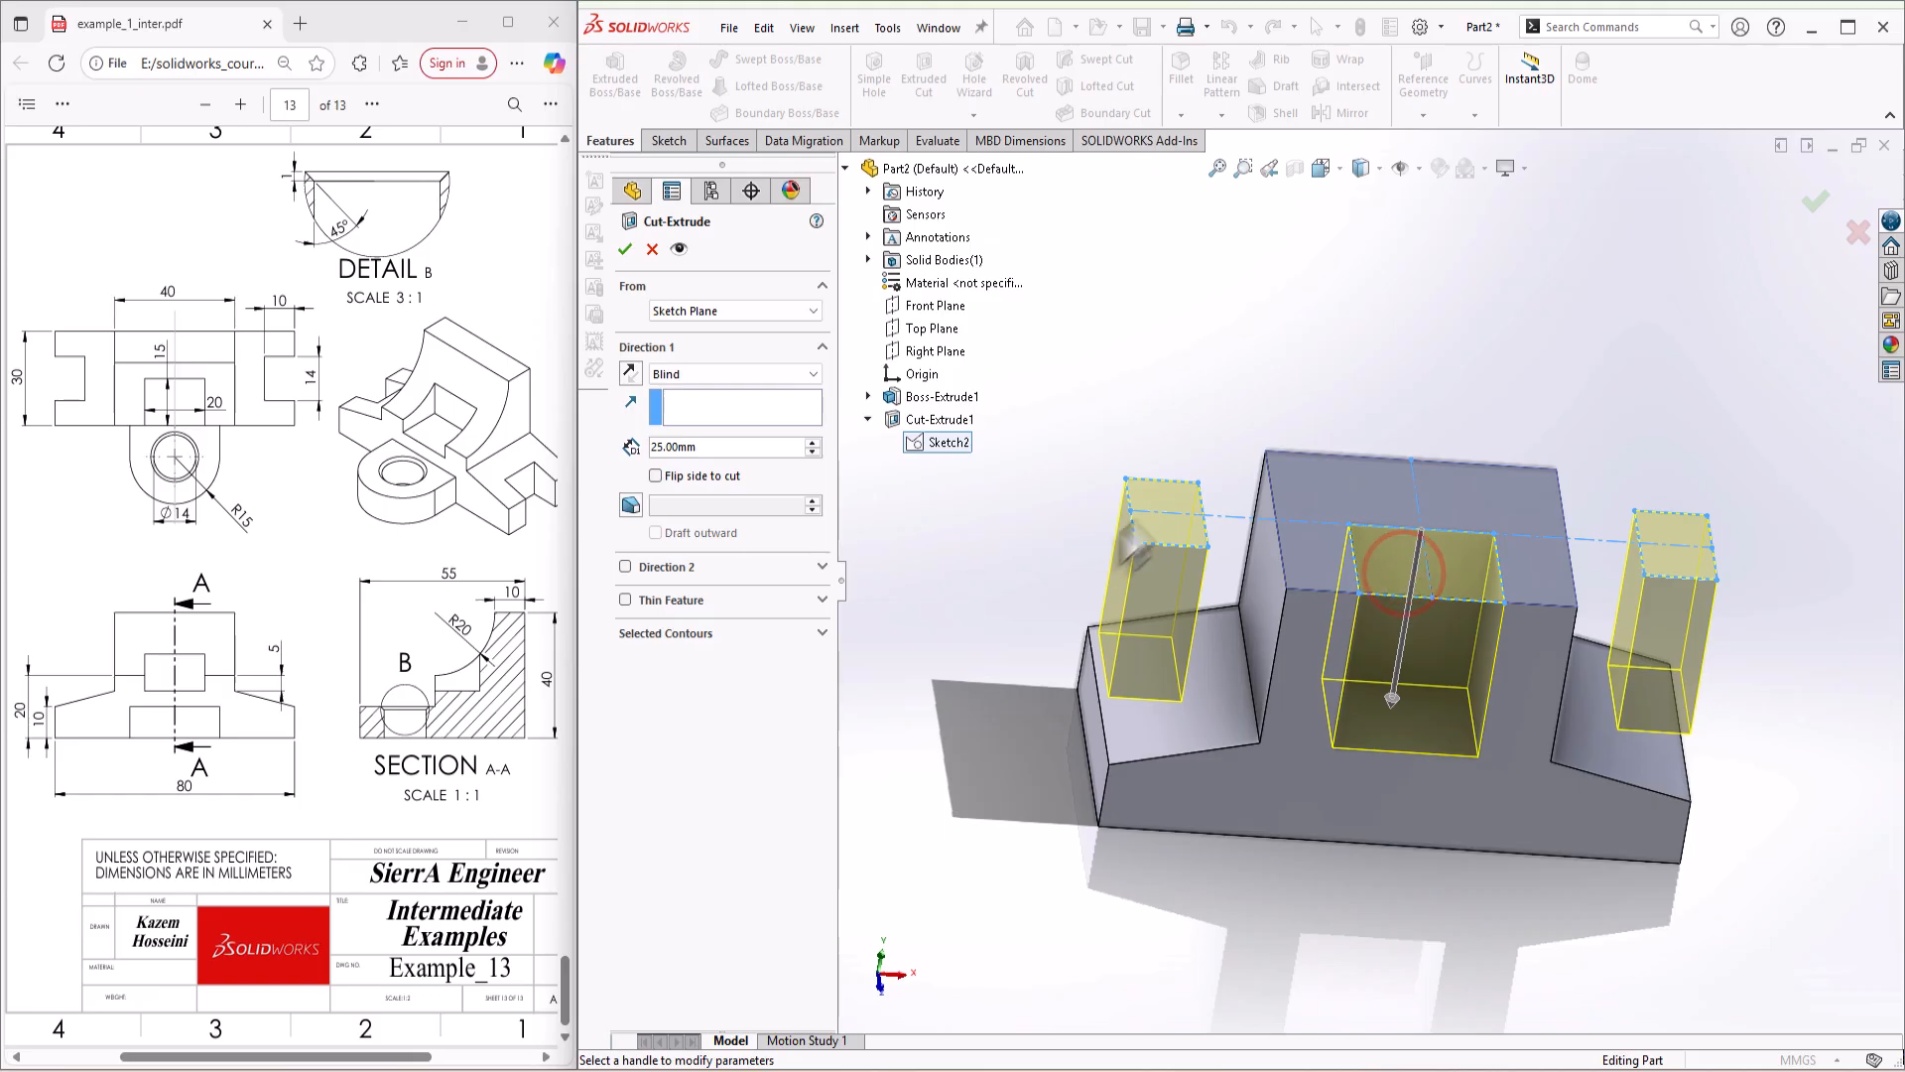
pyautogui.click(1156, 506)
pyautogui.click(678, 640)
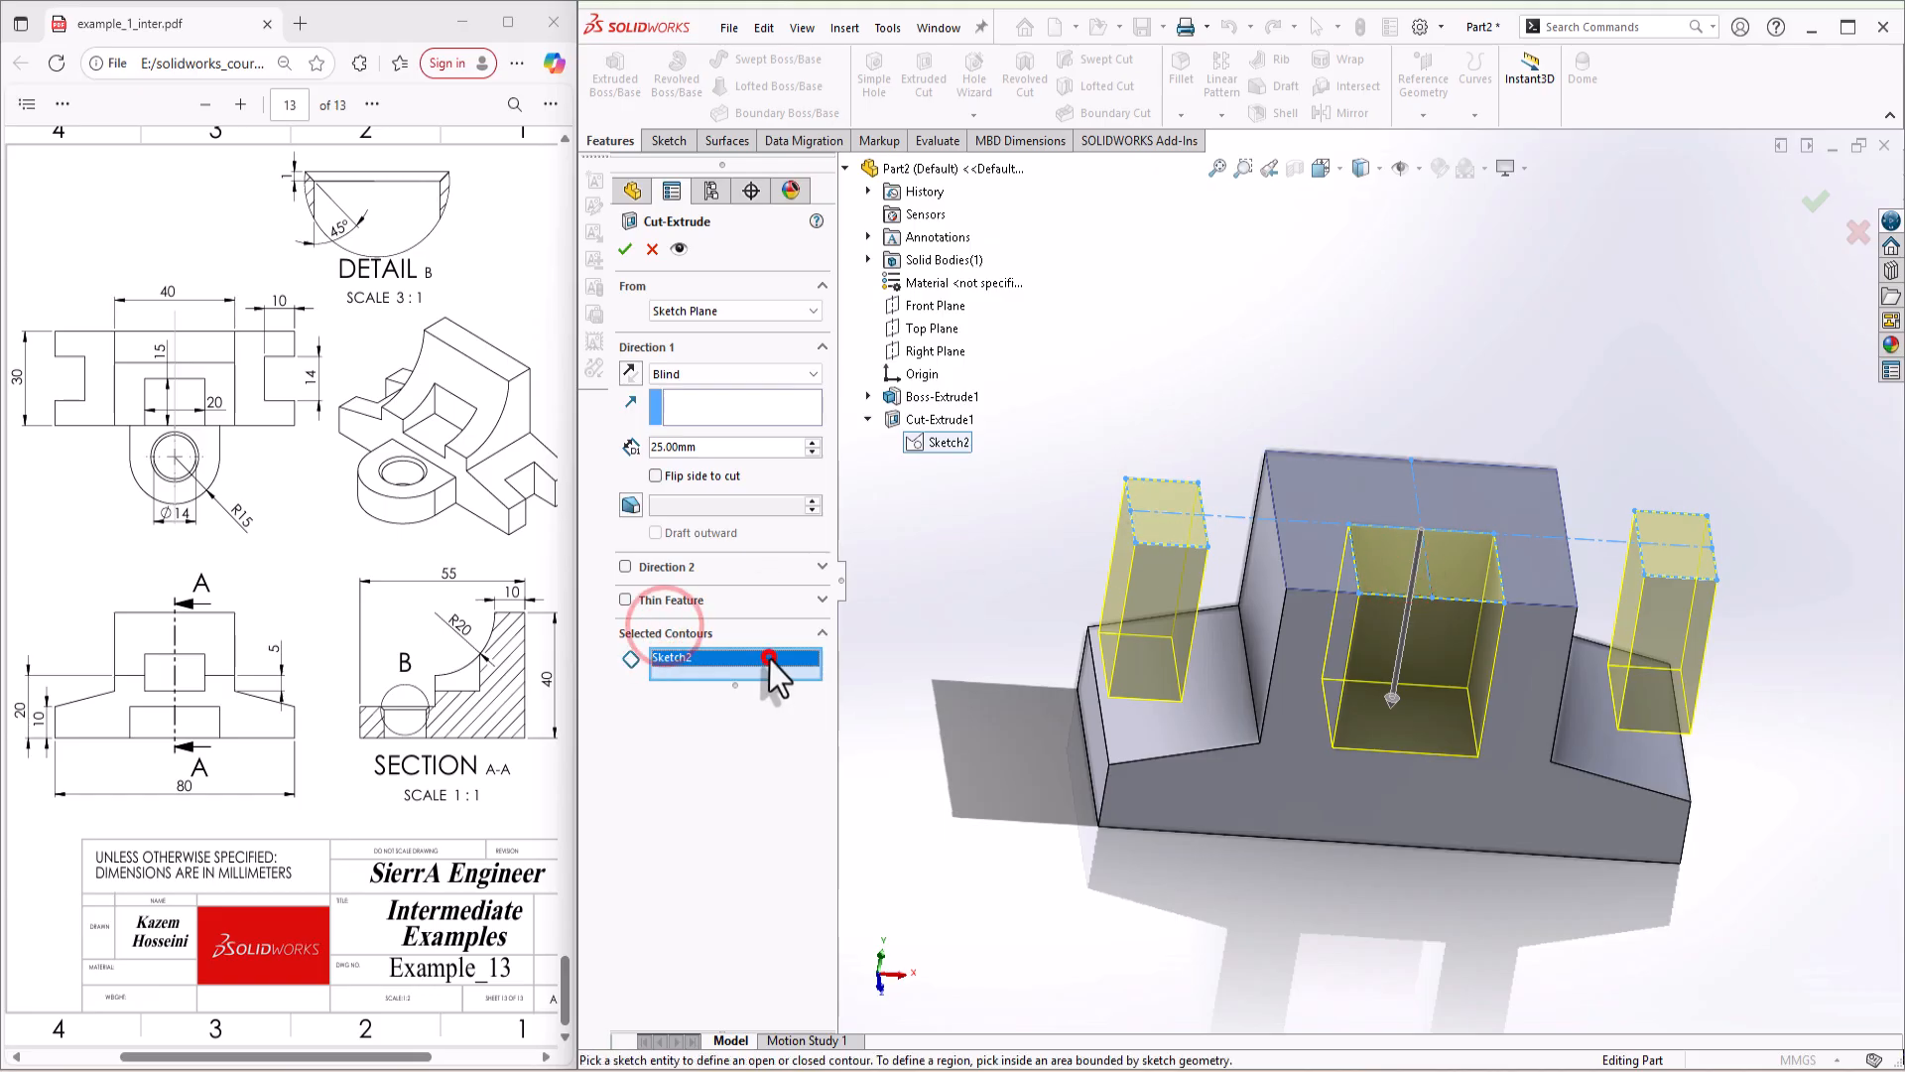
pyautogui.rightClick(770, 658)
pyautogui.click(714, 731)
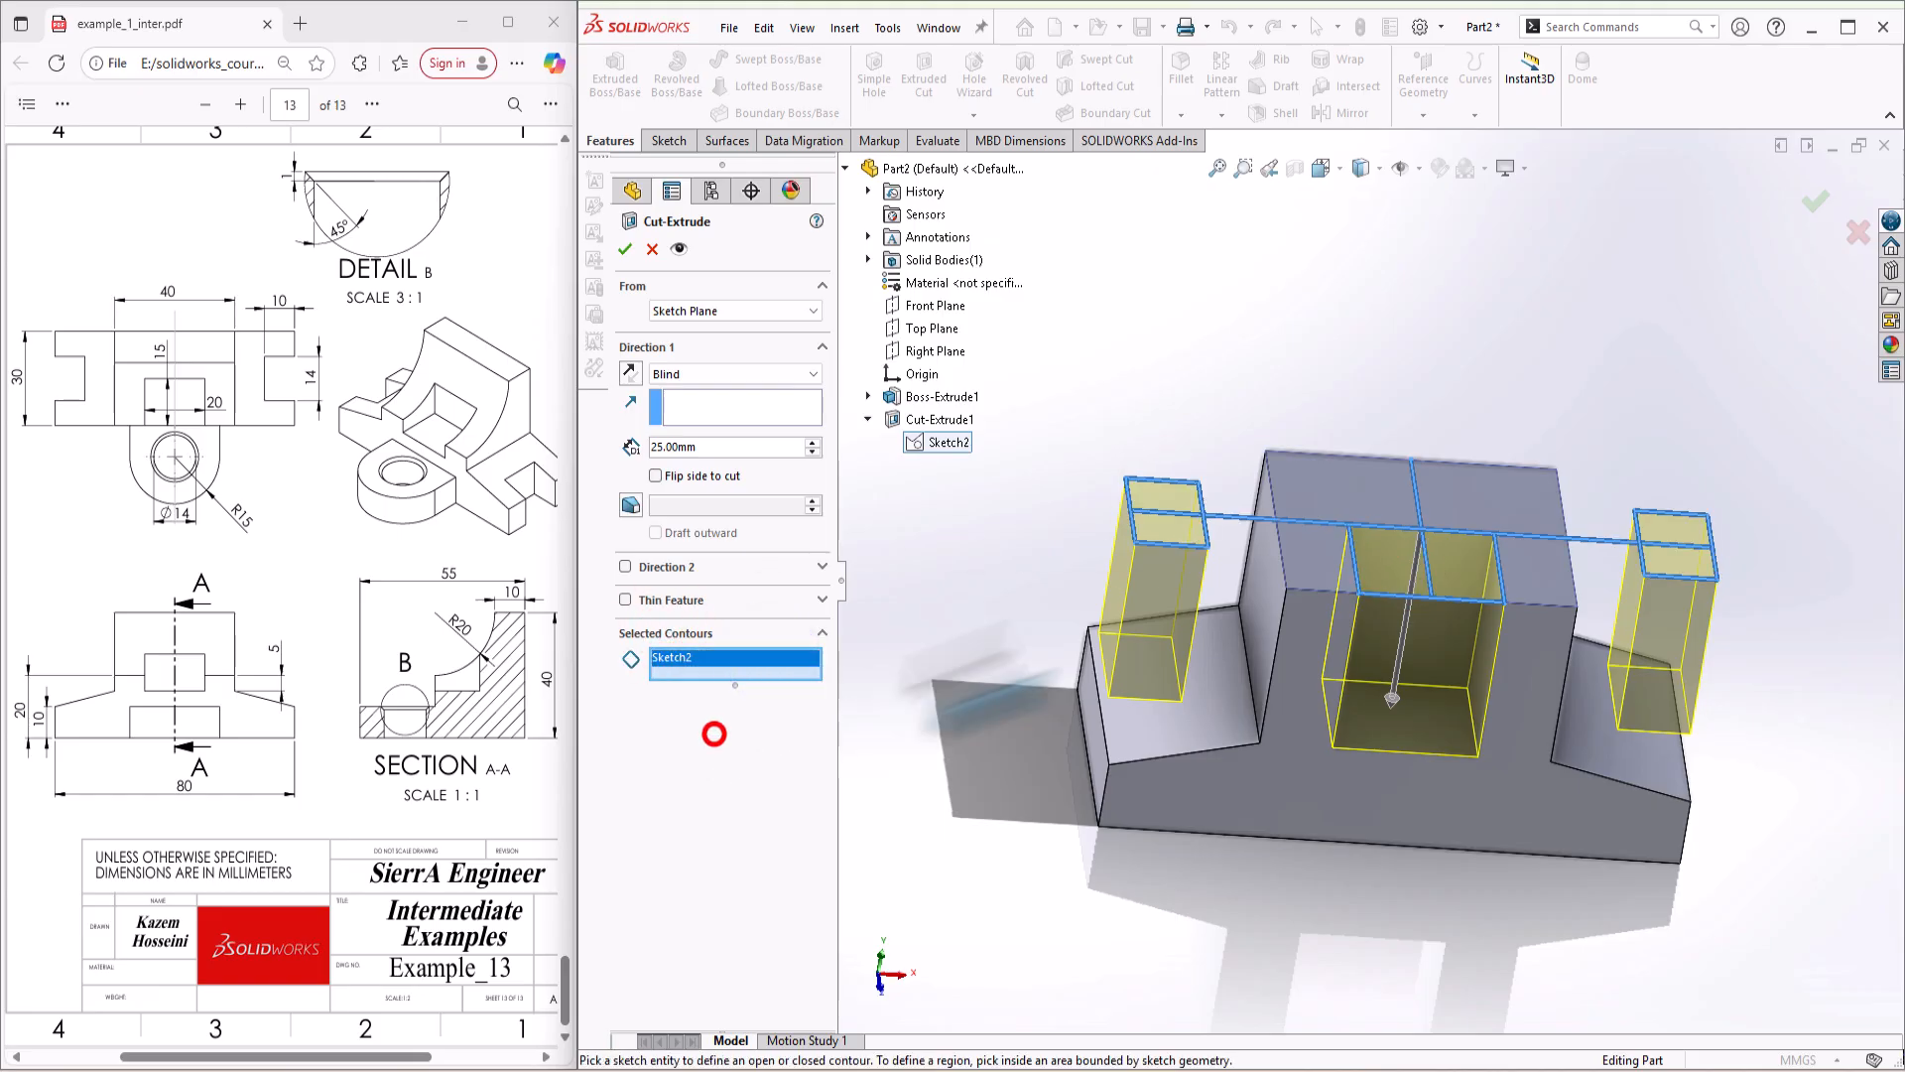
pyautogui.click(1156, 501)
pyautogui.click(1689, 538)
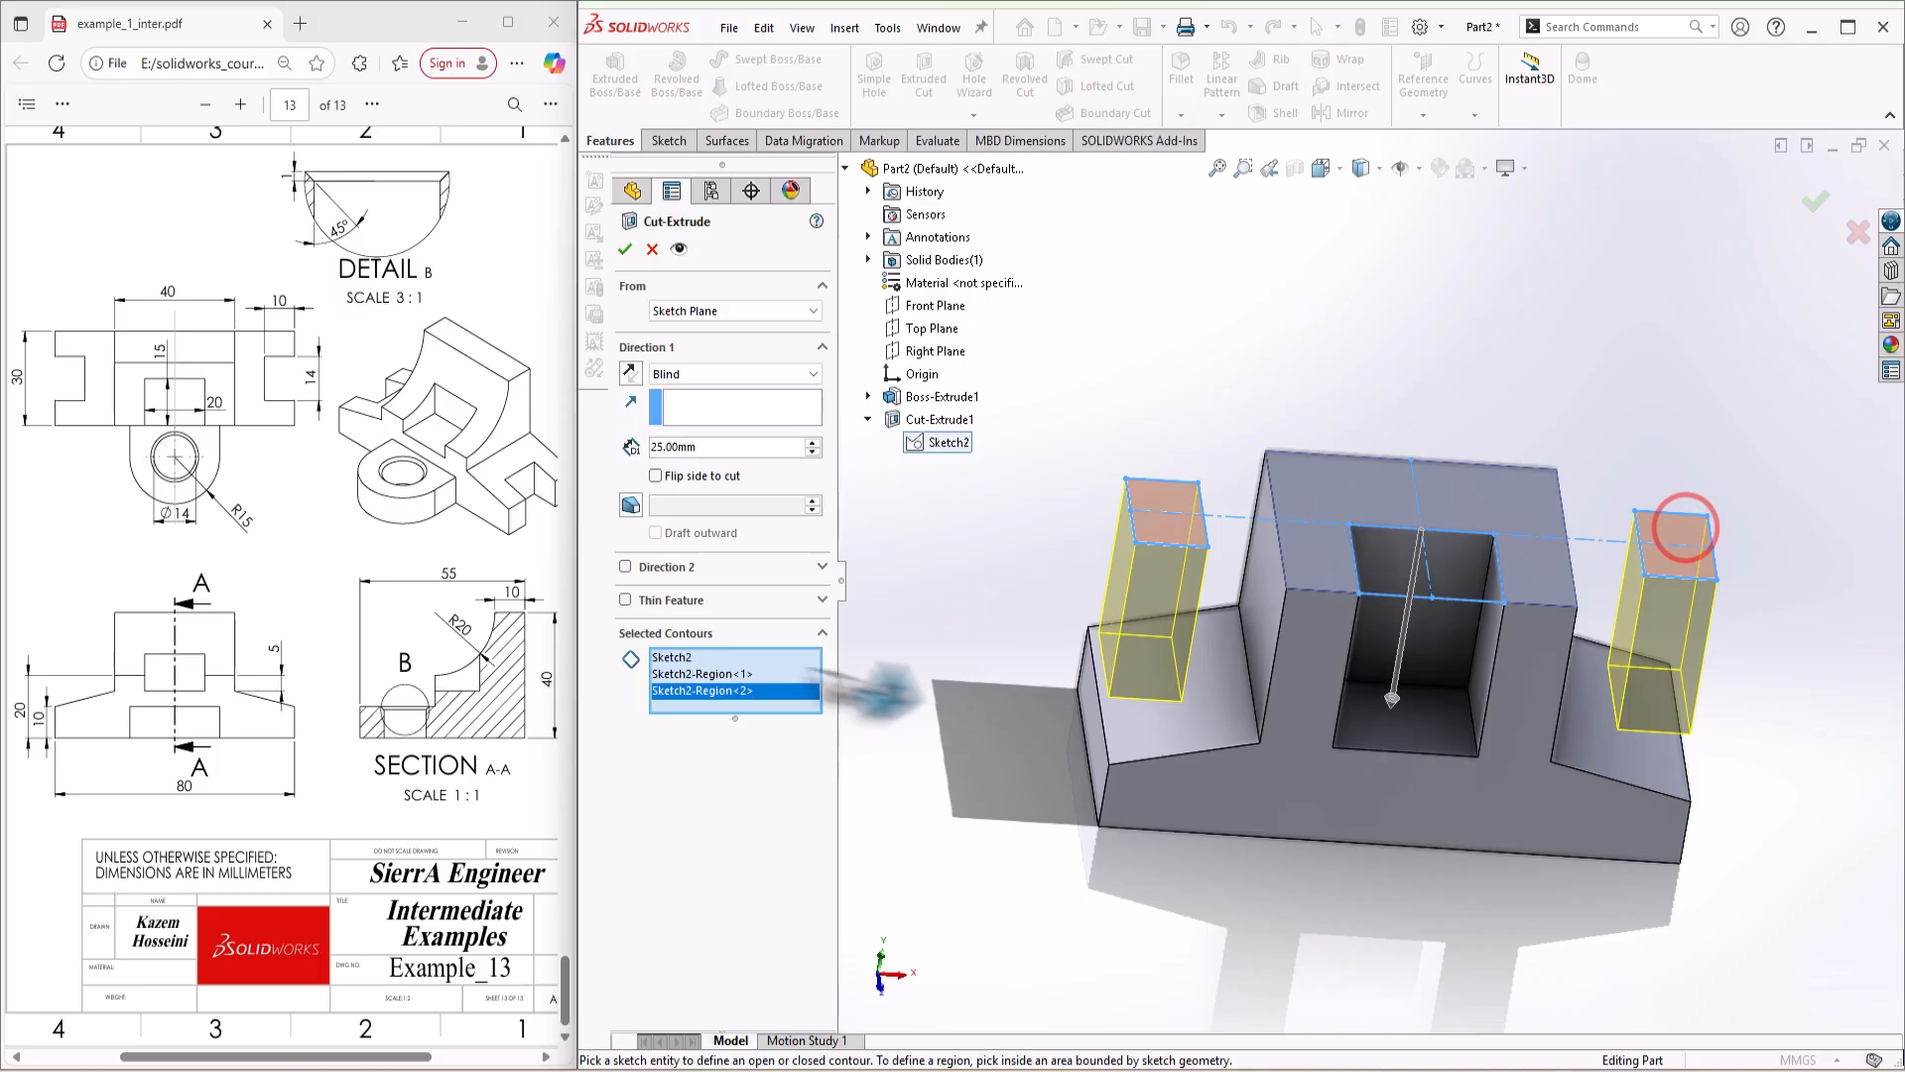
# Step: Set the side notch cut's end condition to Through All and create the cut
pyautogui.click(695, 373)
pyautogui.click(680, 399)
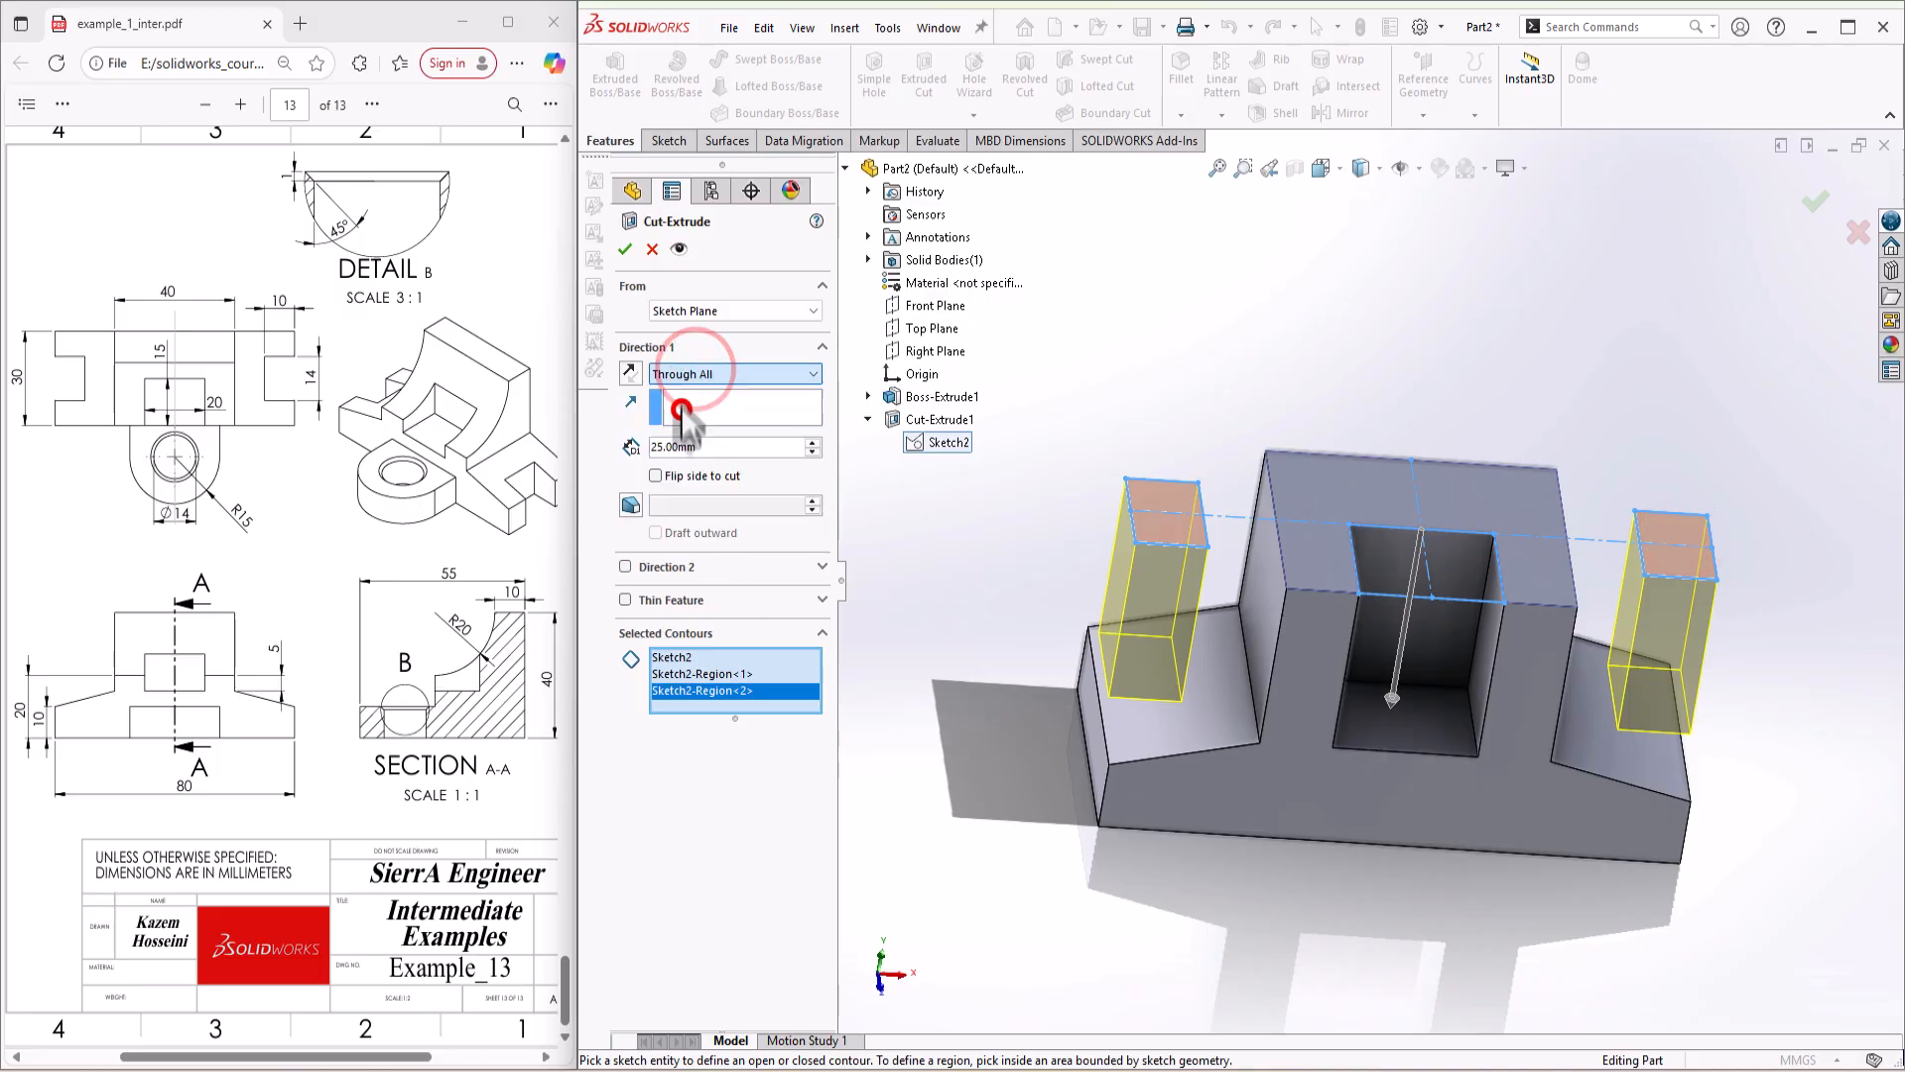
pyautogui.click(626, 248)
# Step: Sketch a circle about 34 mm in diameter on the upper block's side face, centred on the face's upper front corner
pyautogui.scroll(3, 1484, 813)
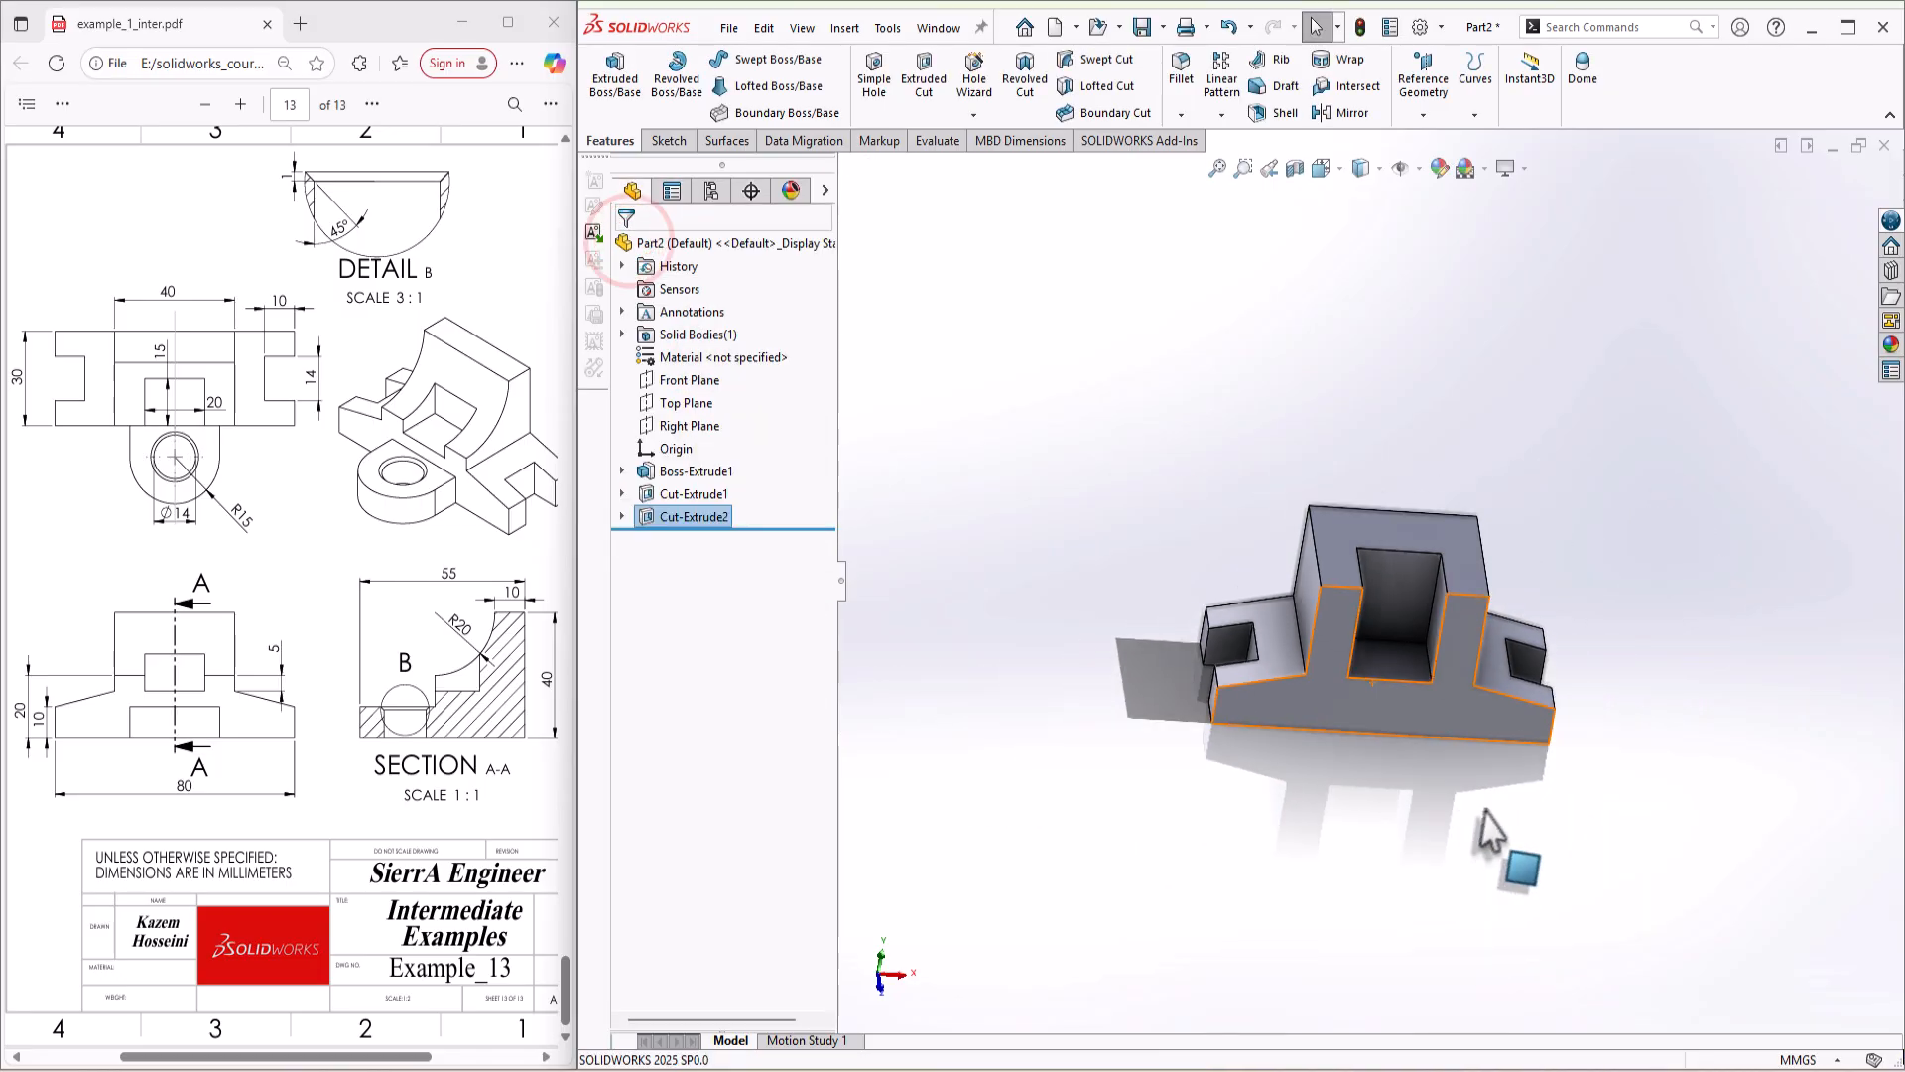
pyautogui.moveTo(1483, 814); pyautogui.dragTo(1473, 740, button='middle')
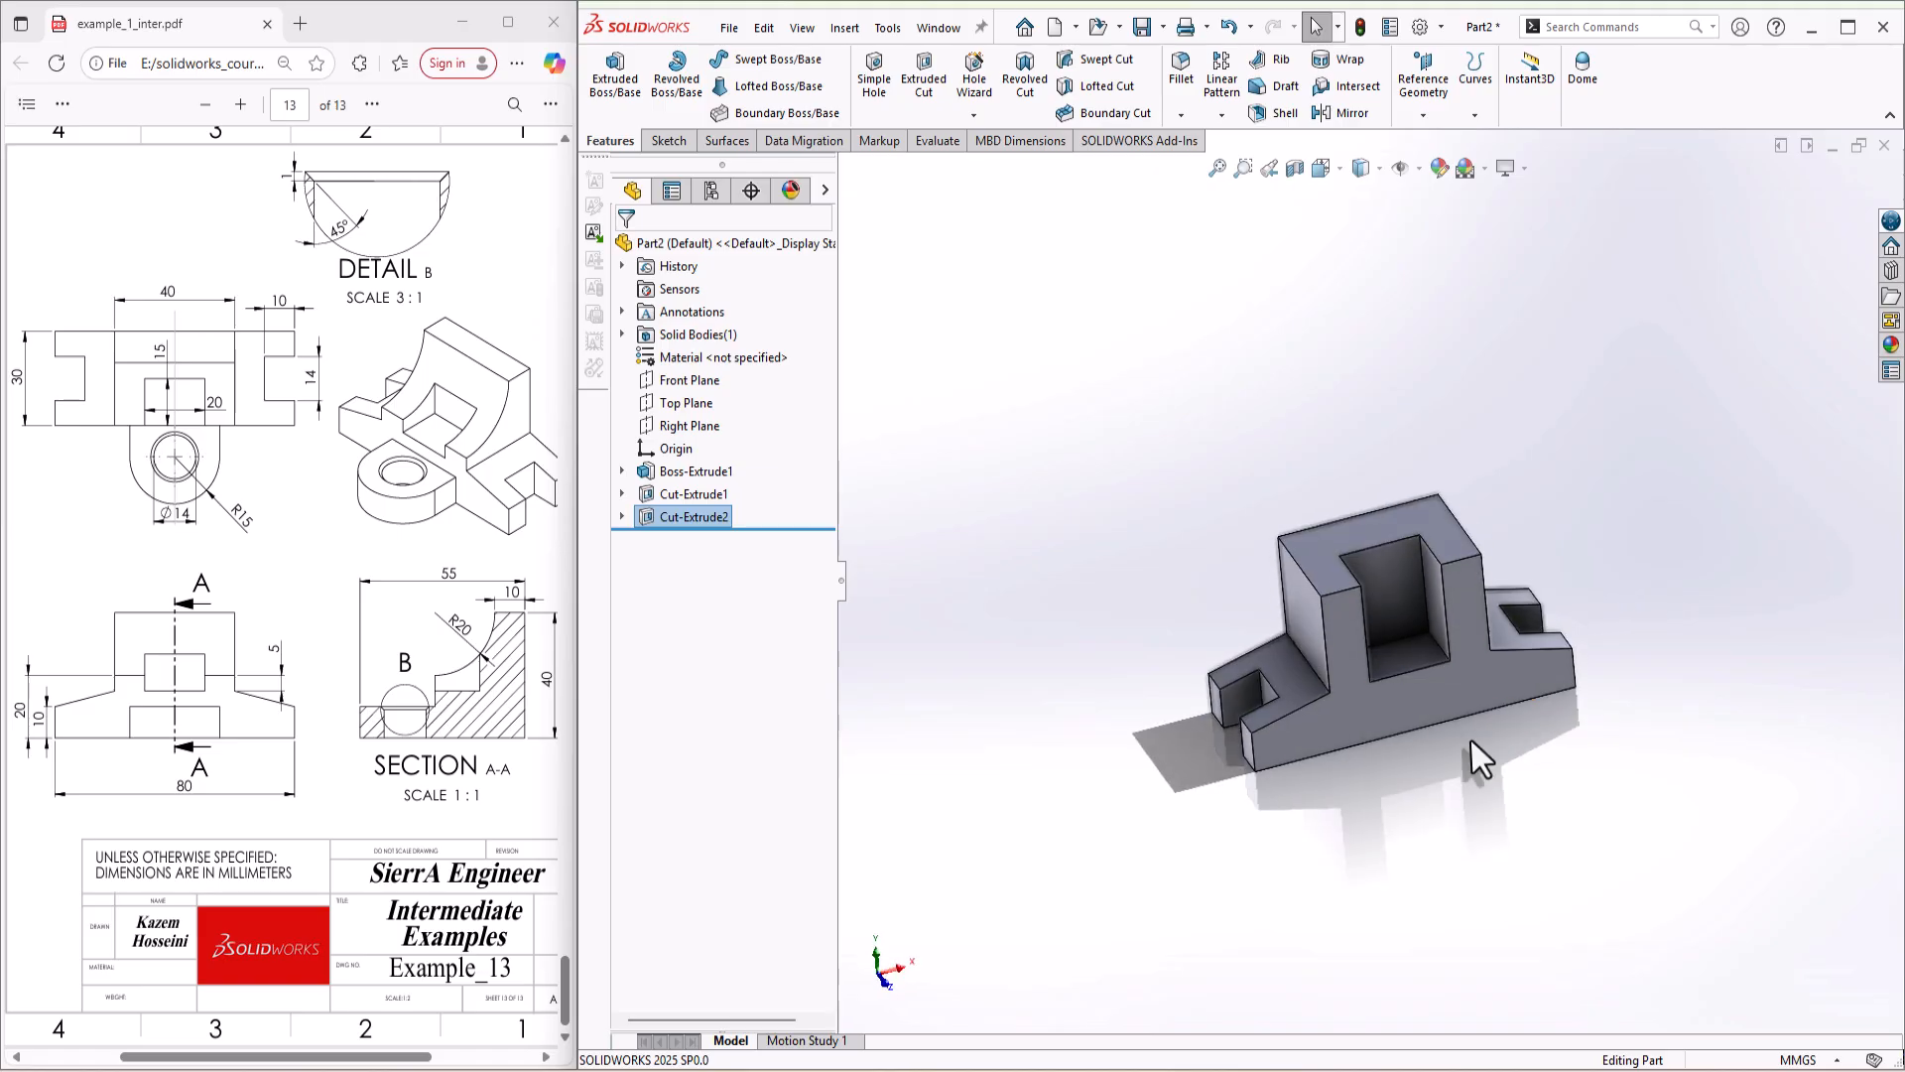
pyautogui.rightClick(1310, 606)
pyautogui.click(1300, 594)
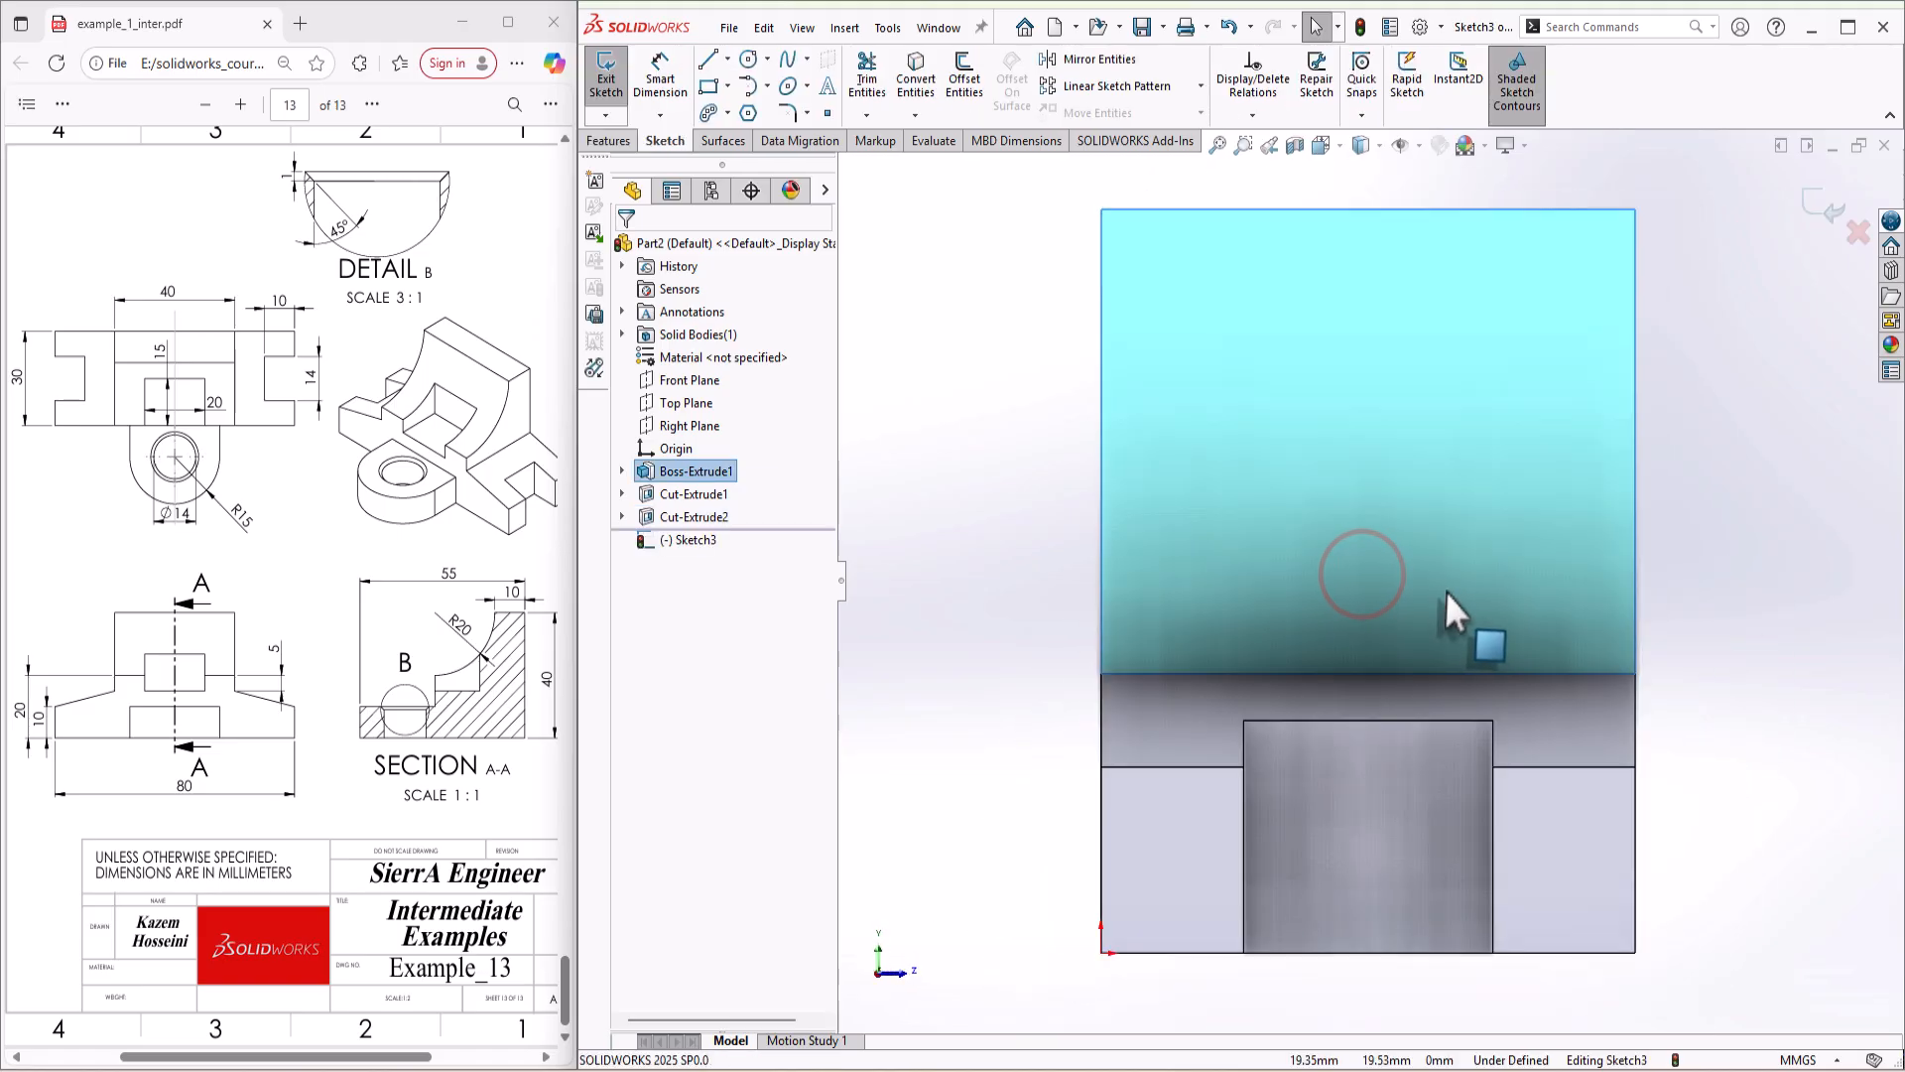
pyautogui.press('s')
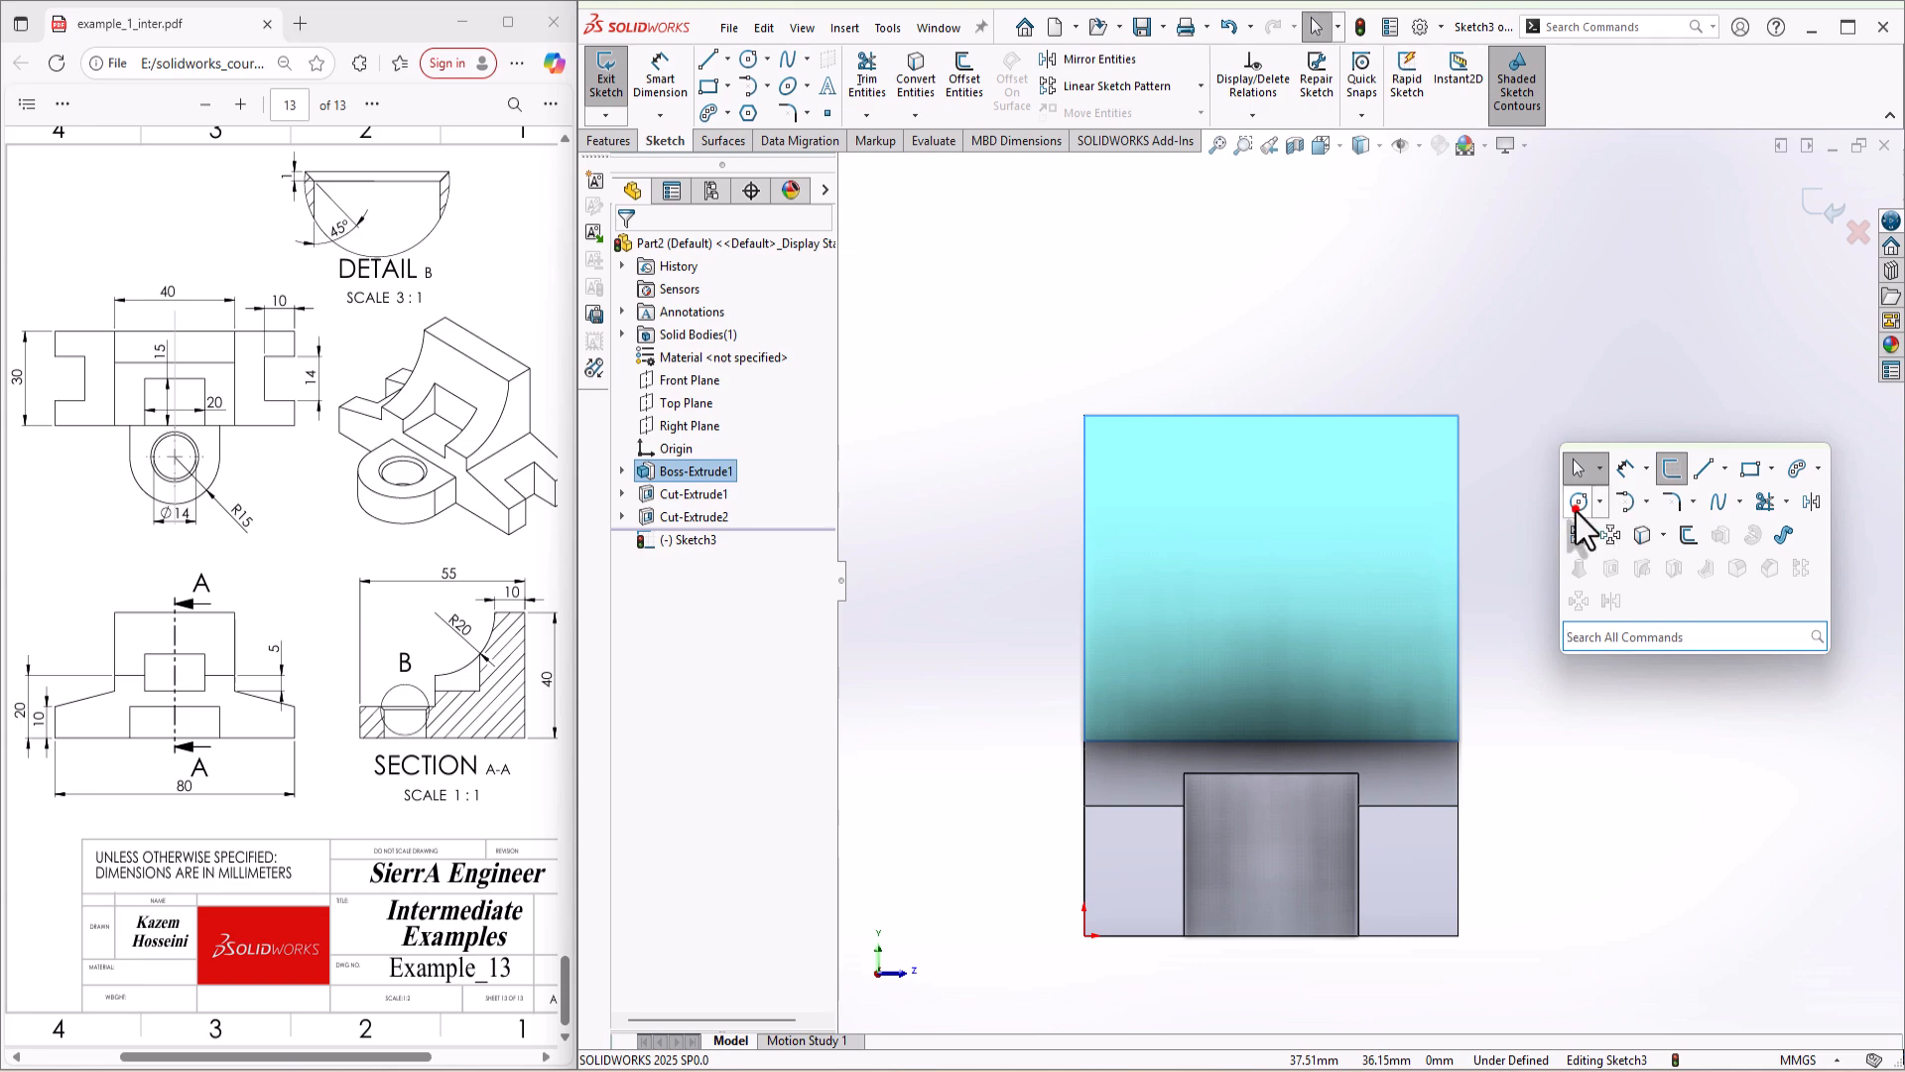
pyautogui.click(1576, 503)
pyautogui.click(1457, 415)
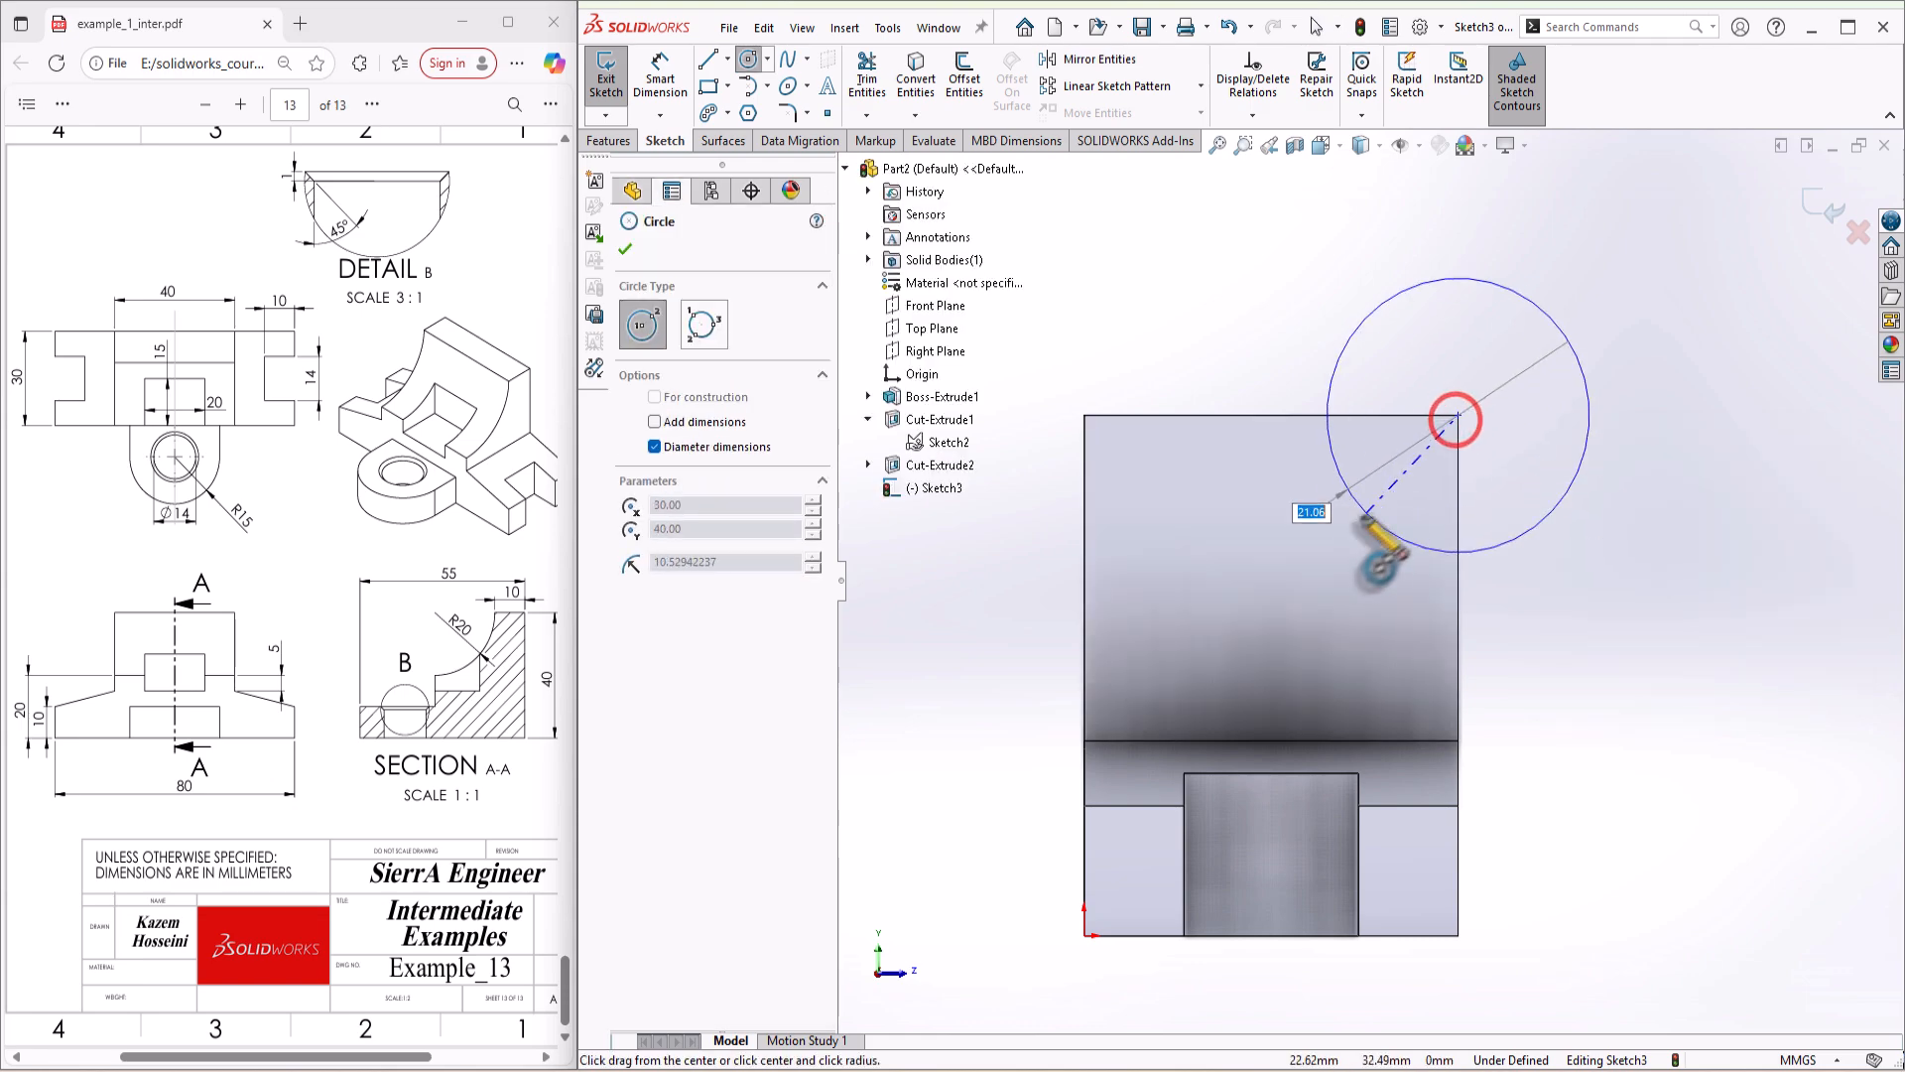
pyautogui.click(1299, 559)
# Step: Dimension the circle's diameter to 20 mm
pyautogui.press('s')
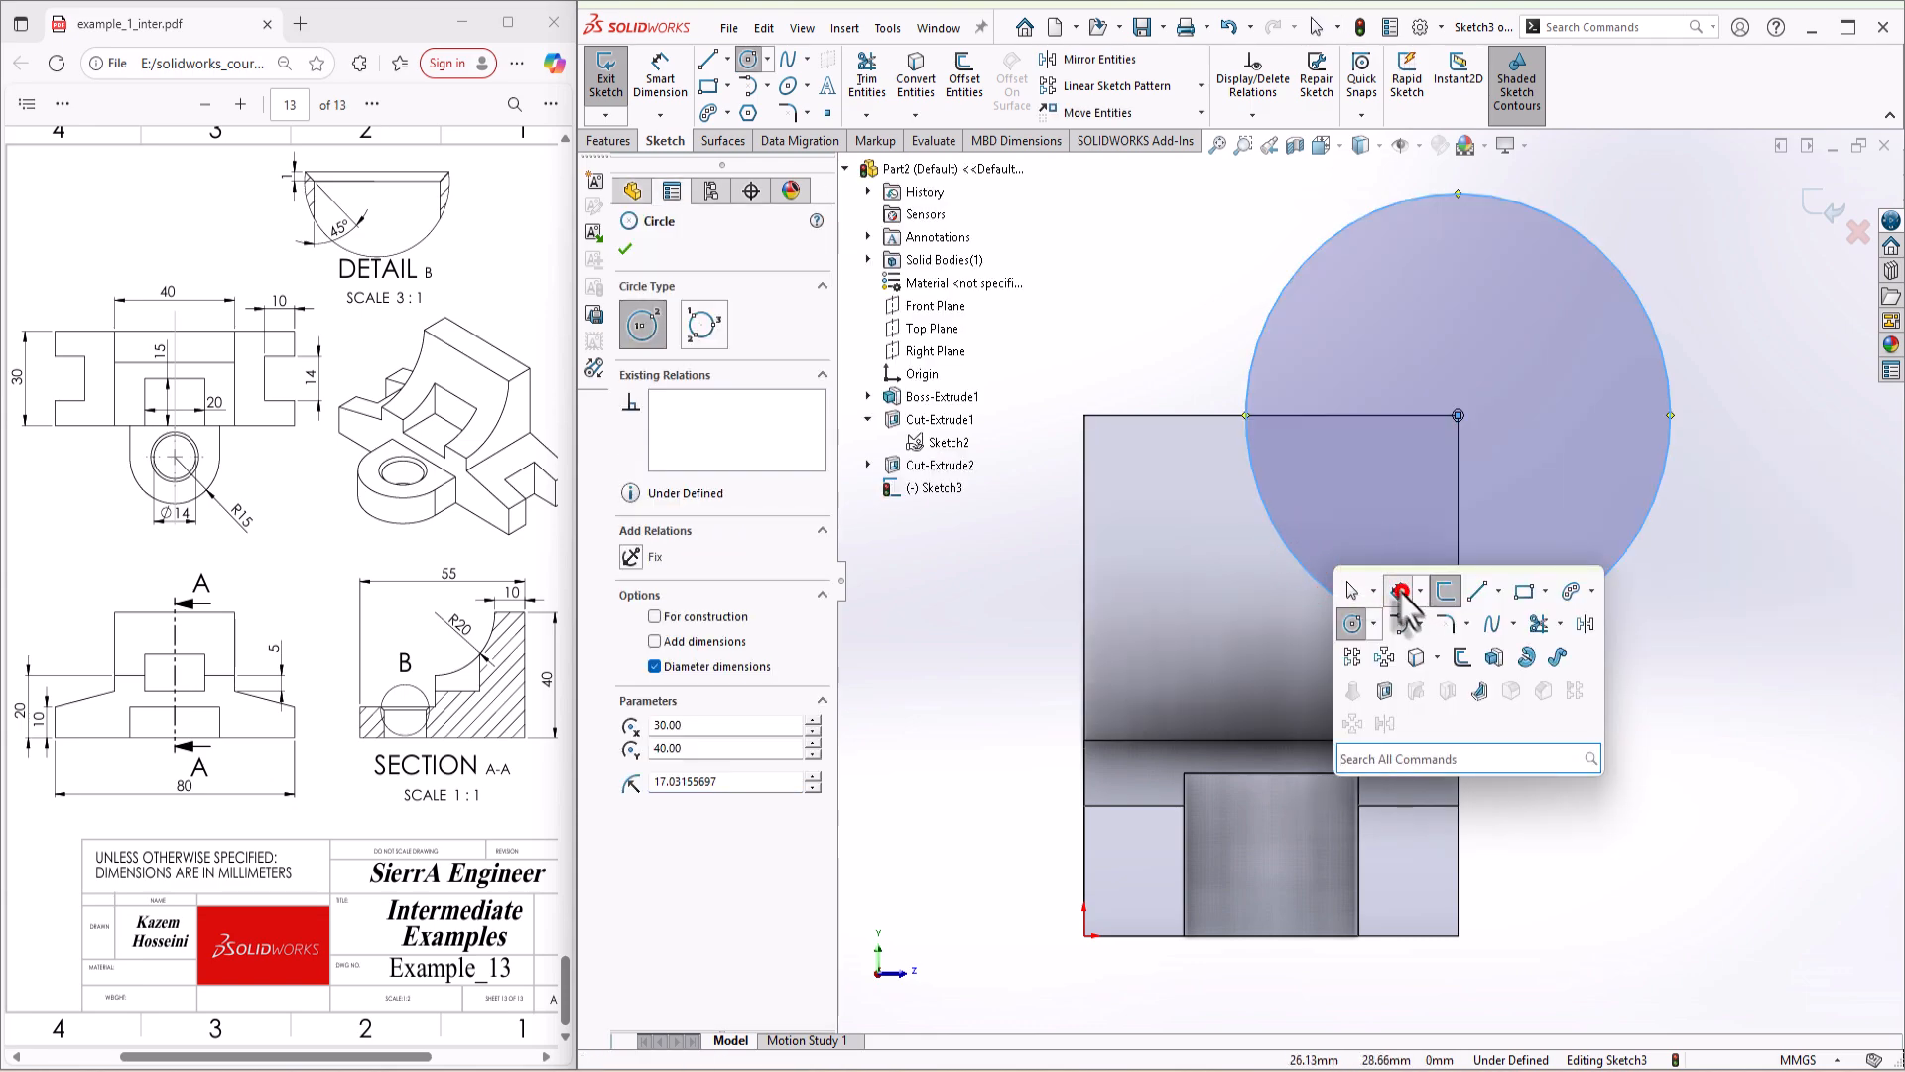
pyautogui.click(1410, 593)
pyautogui.click(1283, 303)
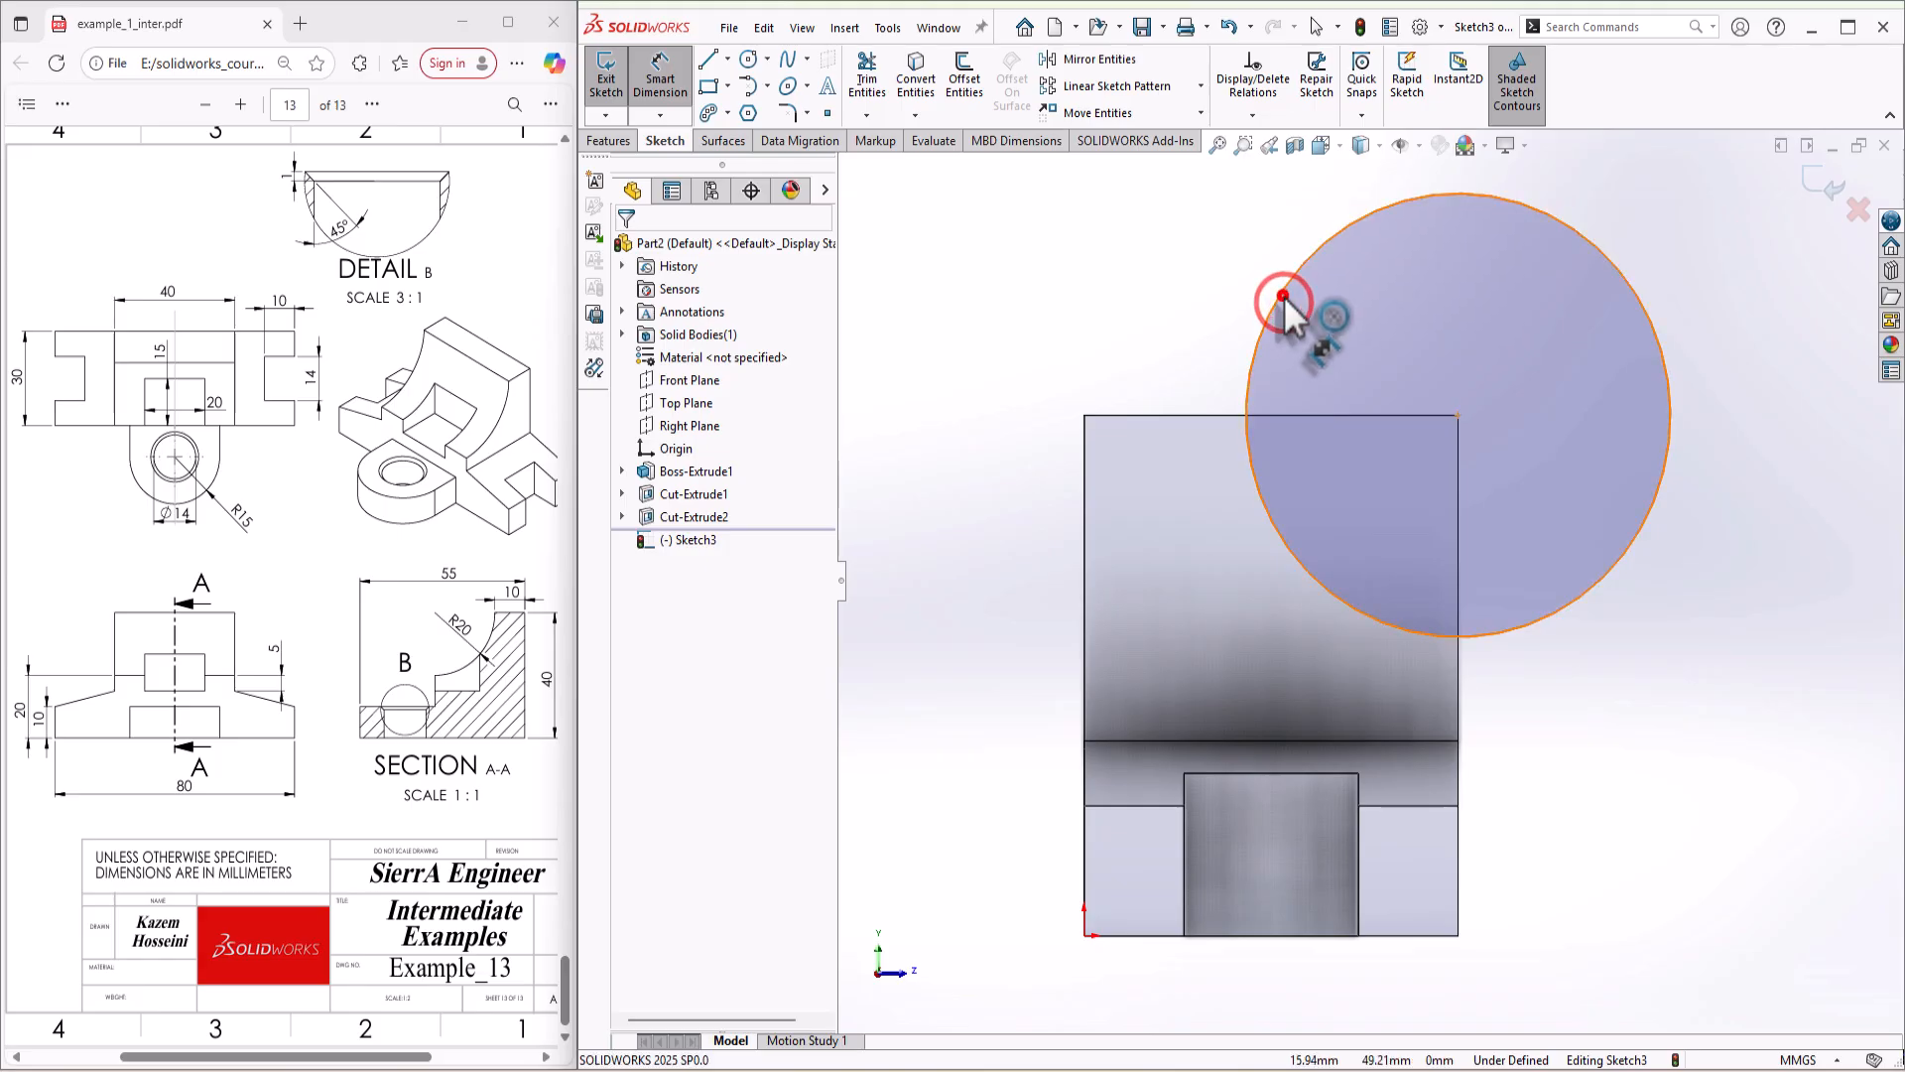
pyautogui.click(1318, 319)
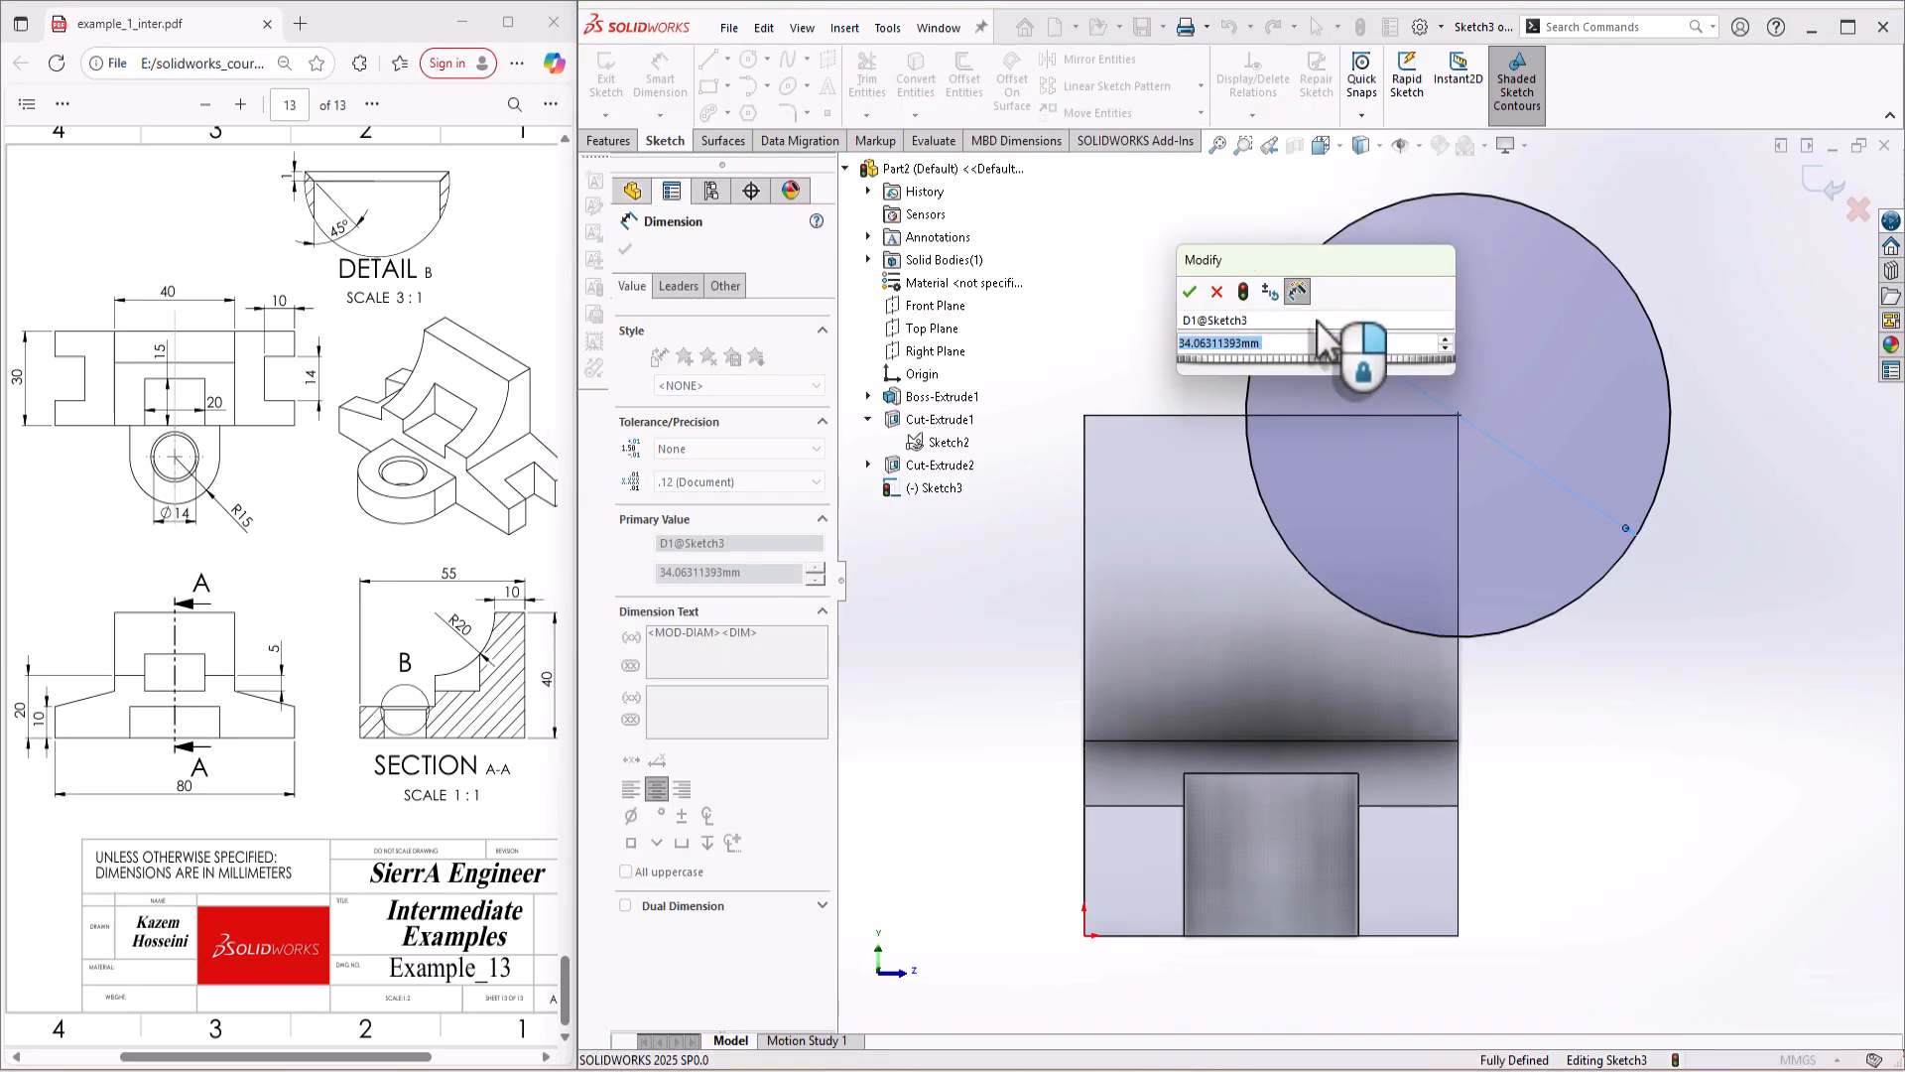
pyautogui.write('20')
pyautogui.press('Return')
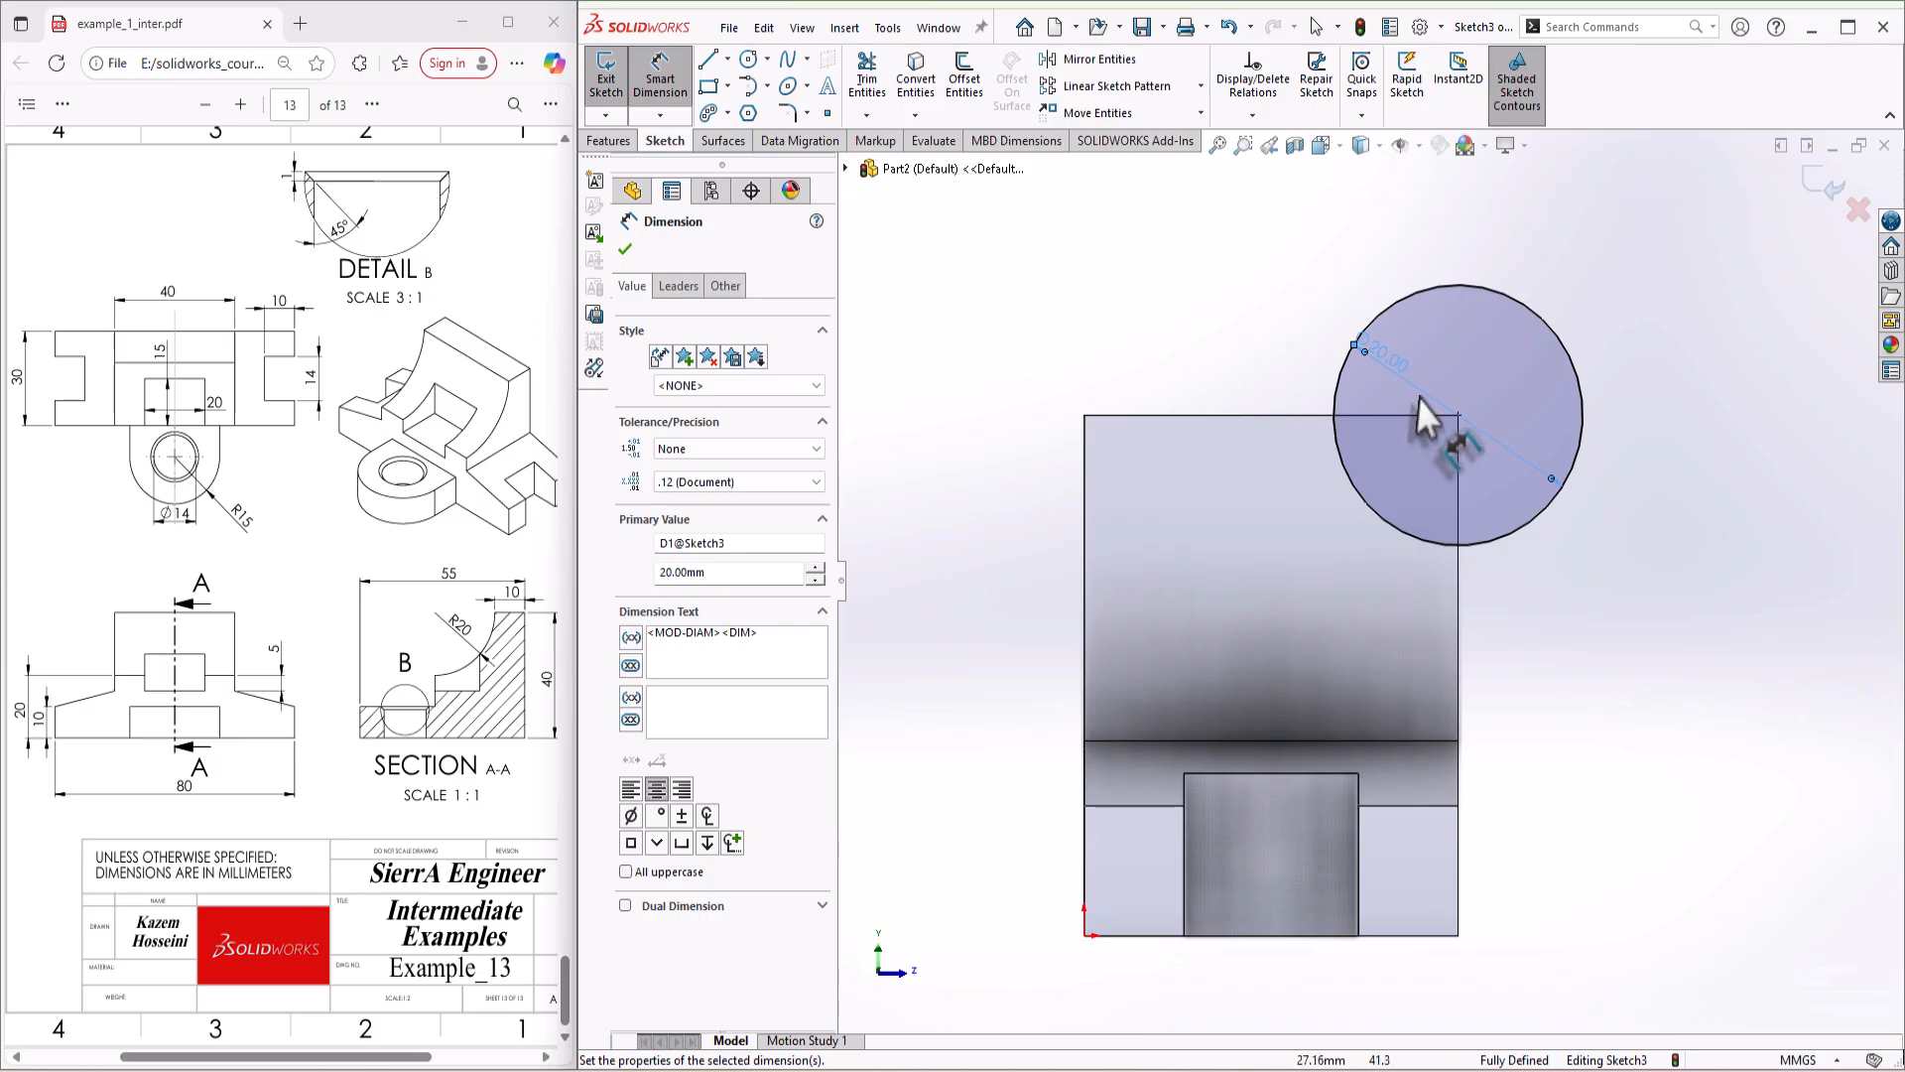
# Step: Change the circle's diameter to 40 mm
pyautogui.doubleClick(1401, 365)
pyautogui.write('40')
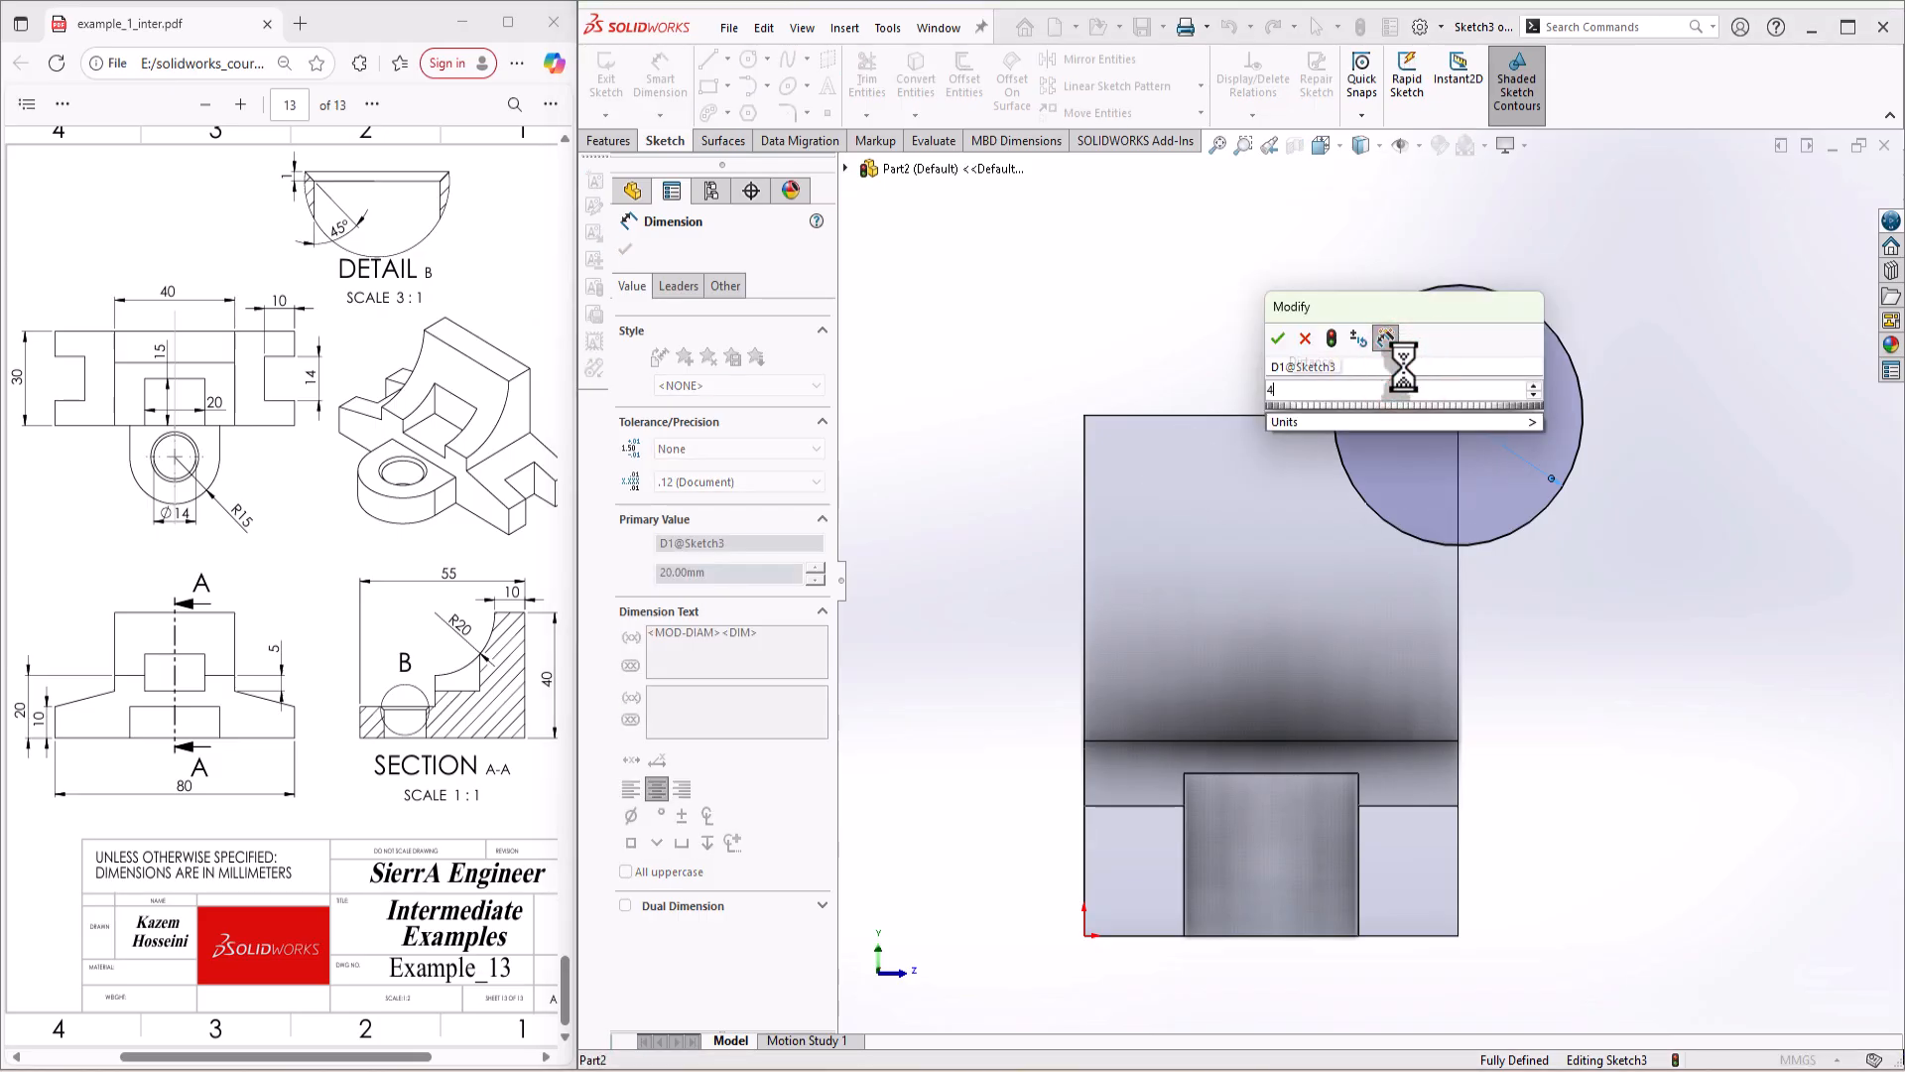
pyautogui.press('Return')
pyautogui.press('Escape')
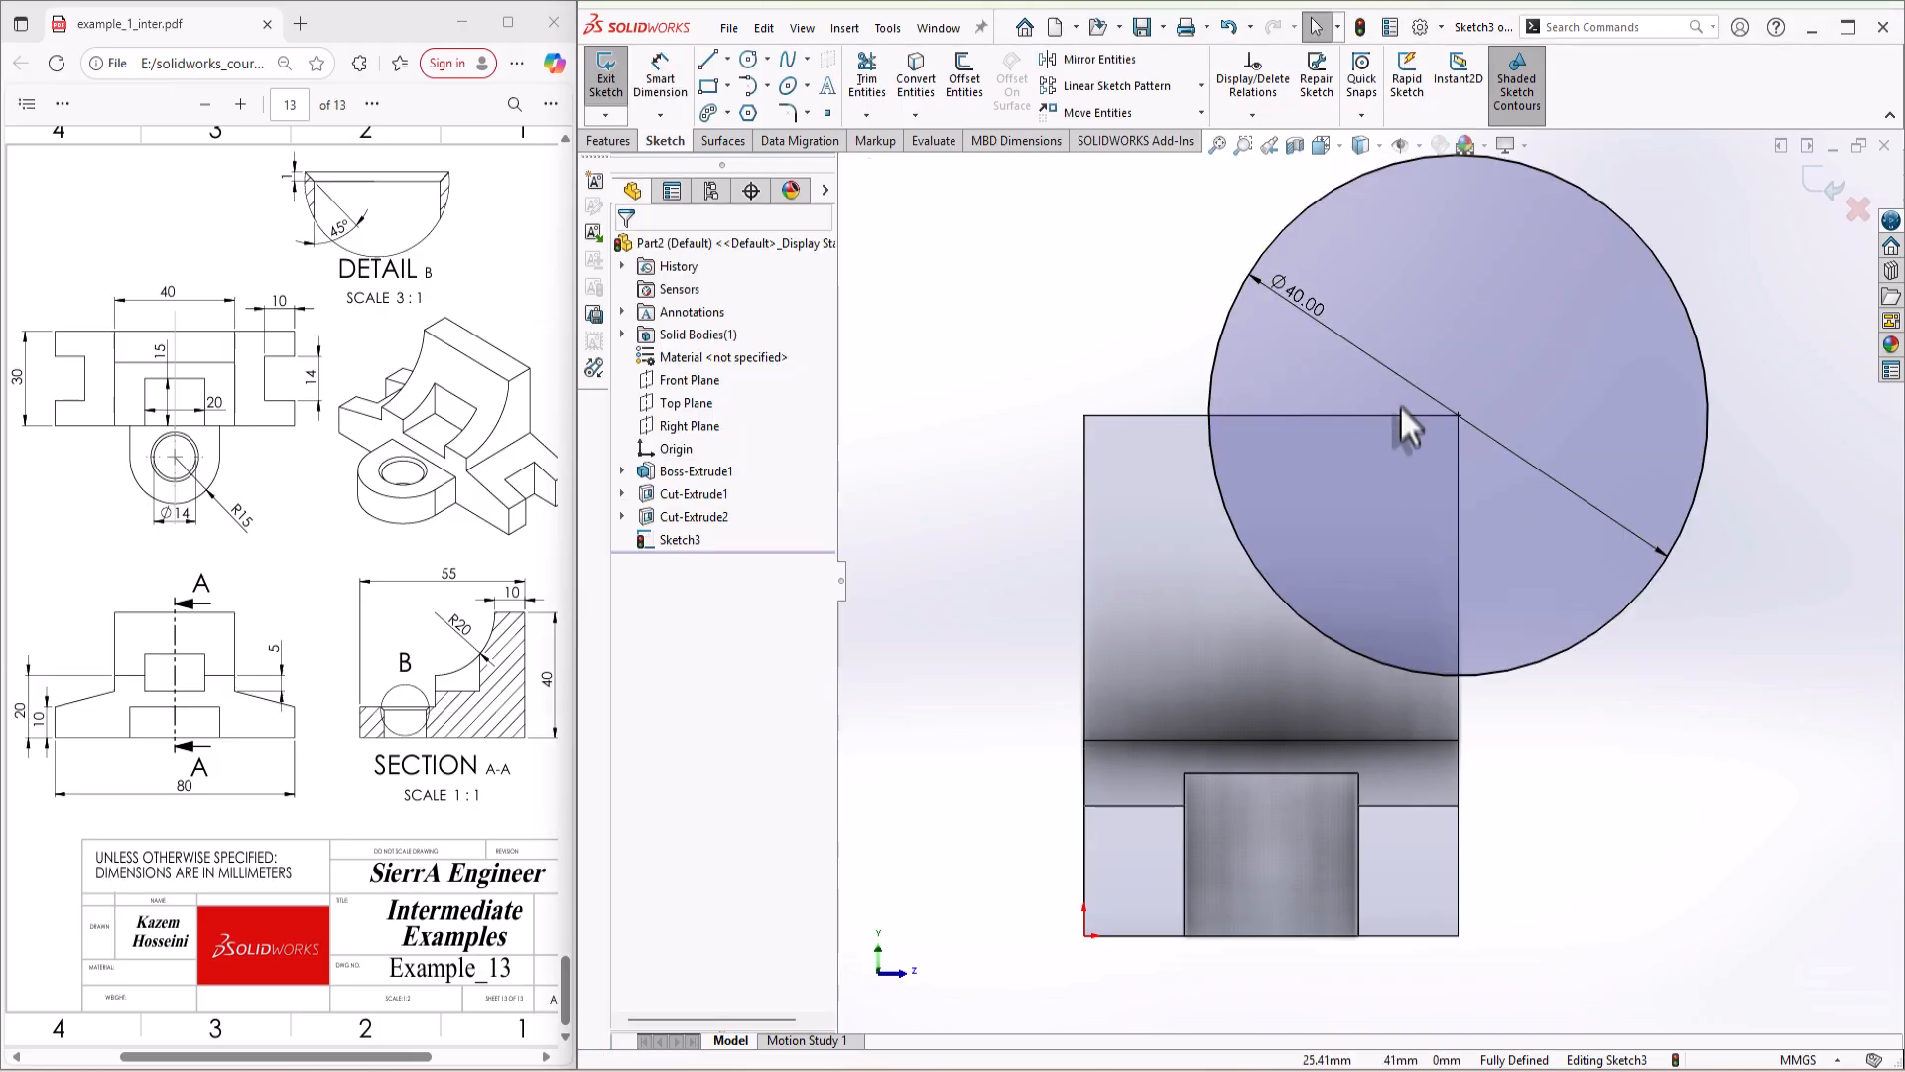
# Step: Cut the 40 mm circle through all of the upper block to form the concave front surface
pyautogui.press('s')
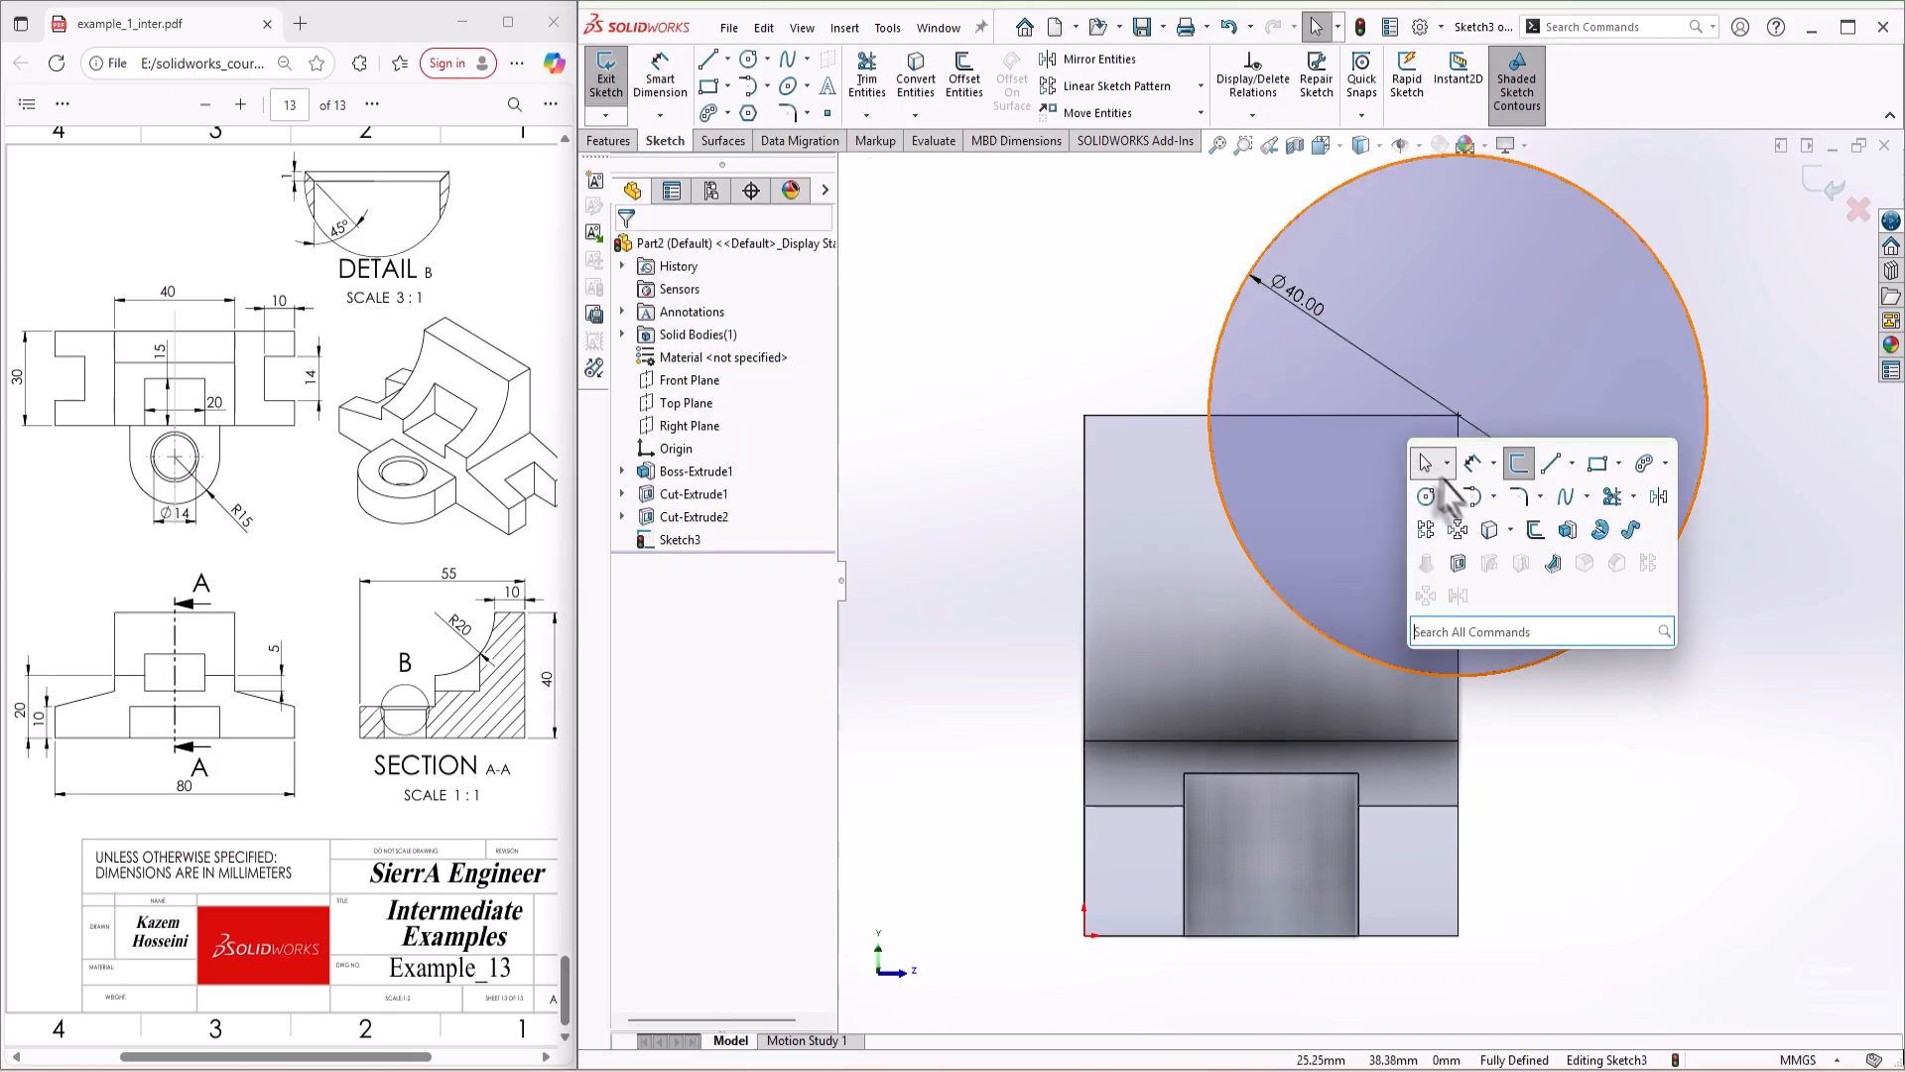
pyautogui.click(1458, 564)
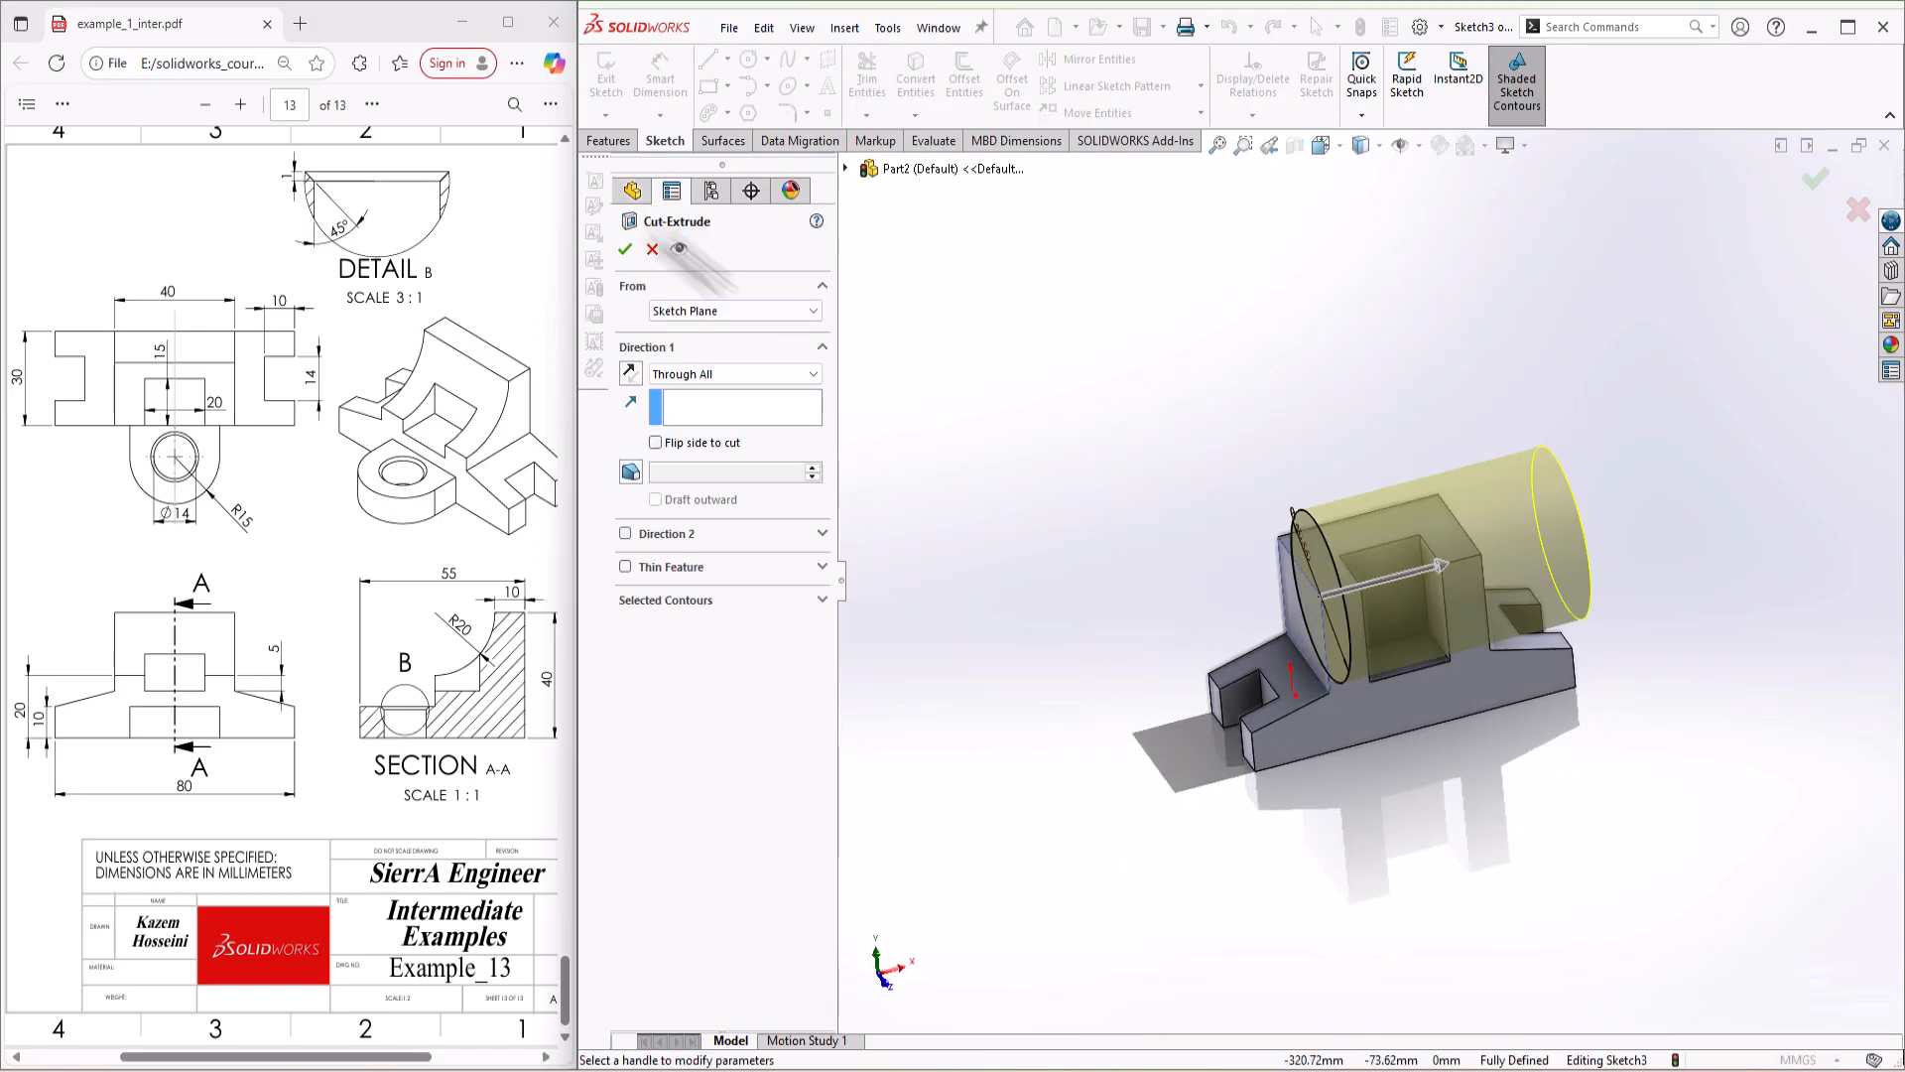
pyautogui.click(626, 249)
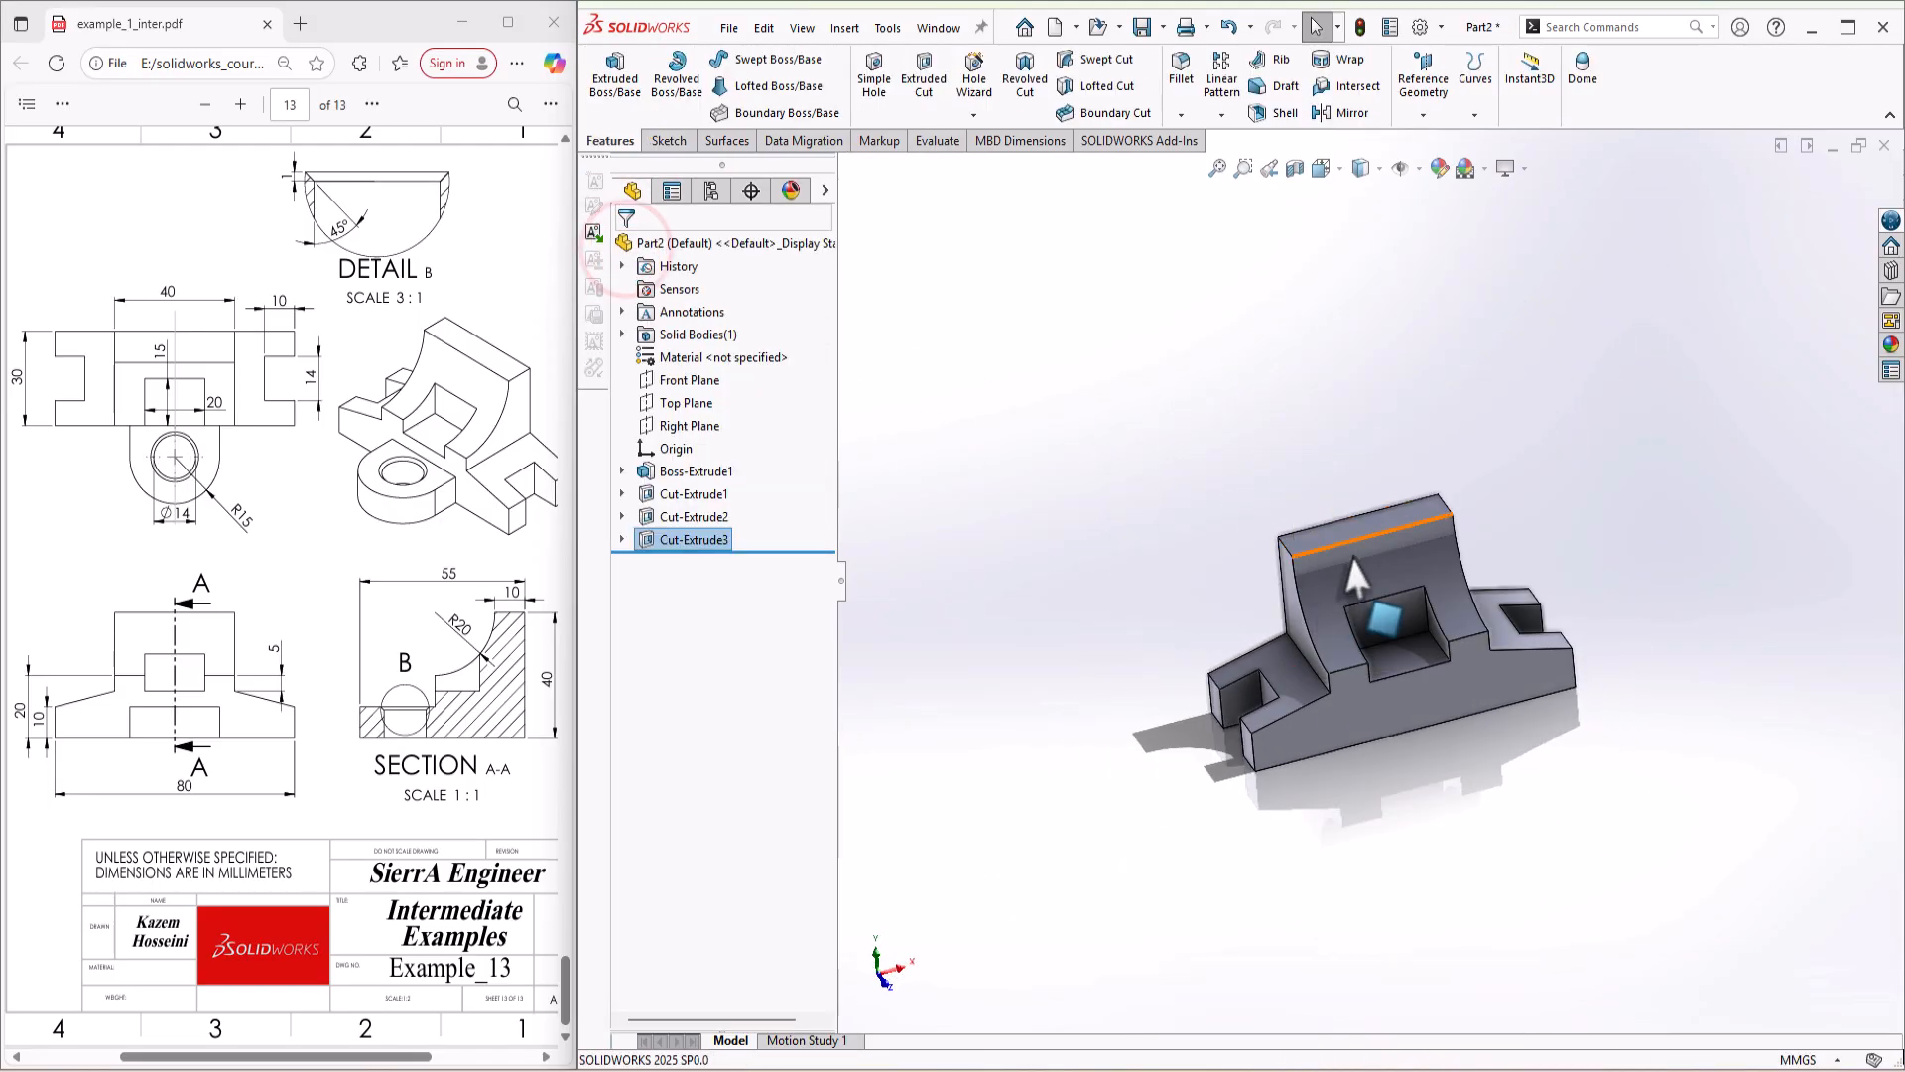
# Step: Start a sketch on the Top Plane and draw a vertical centerline about 51 mm long from the origin past the front edge
pyautogui.moveTo(1459, 413); pyautogui.dragTo(1518, 487, button='middle')
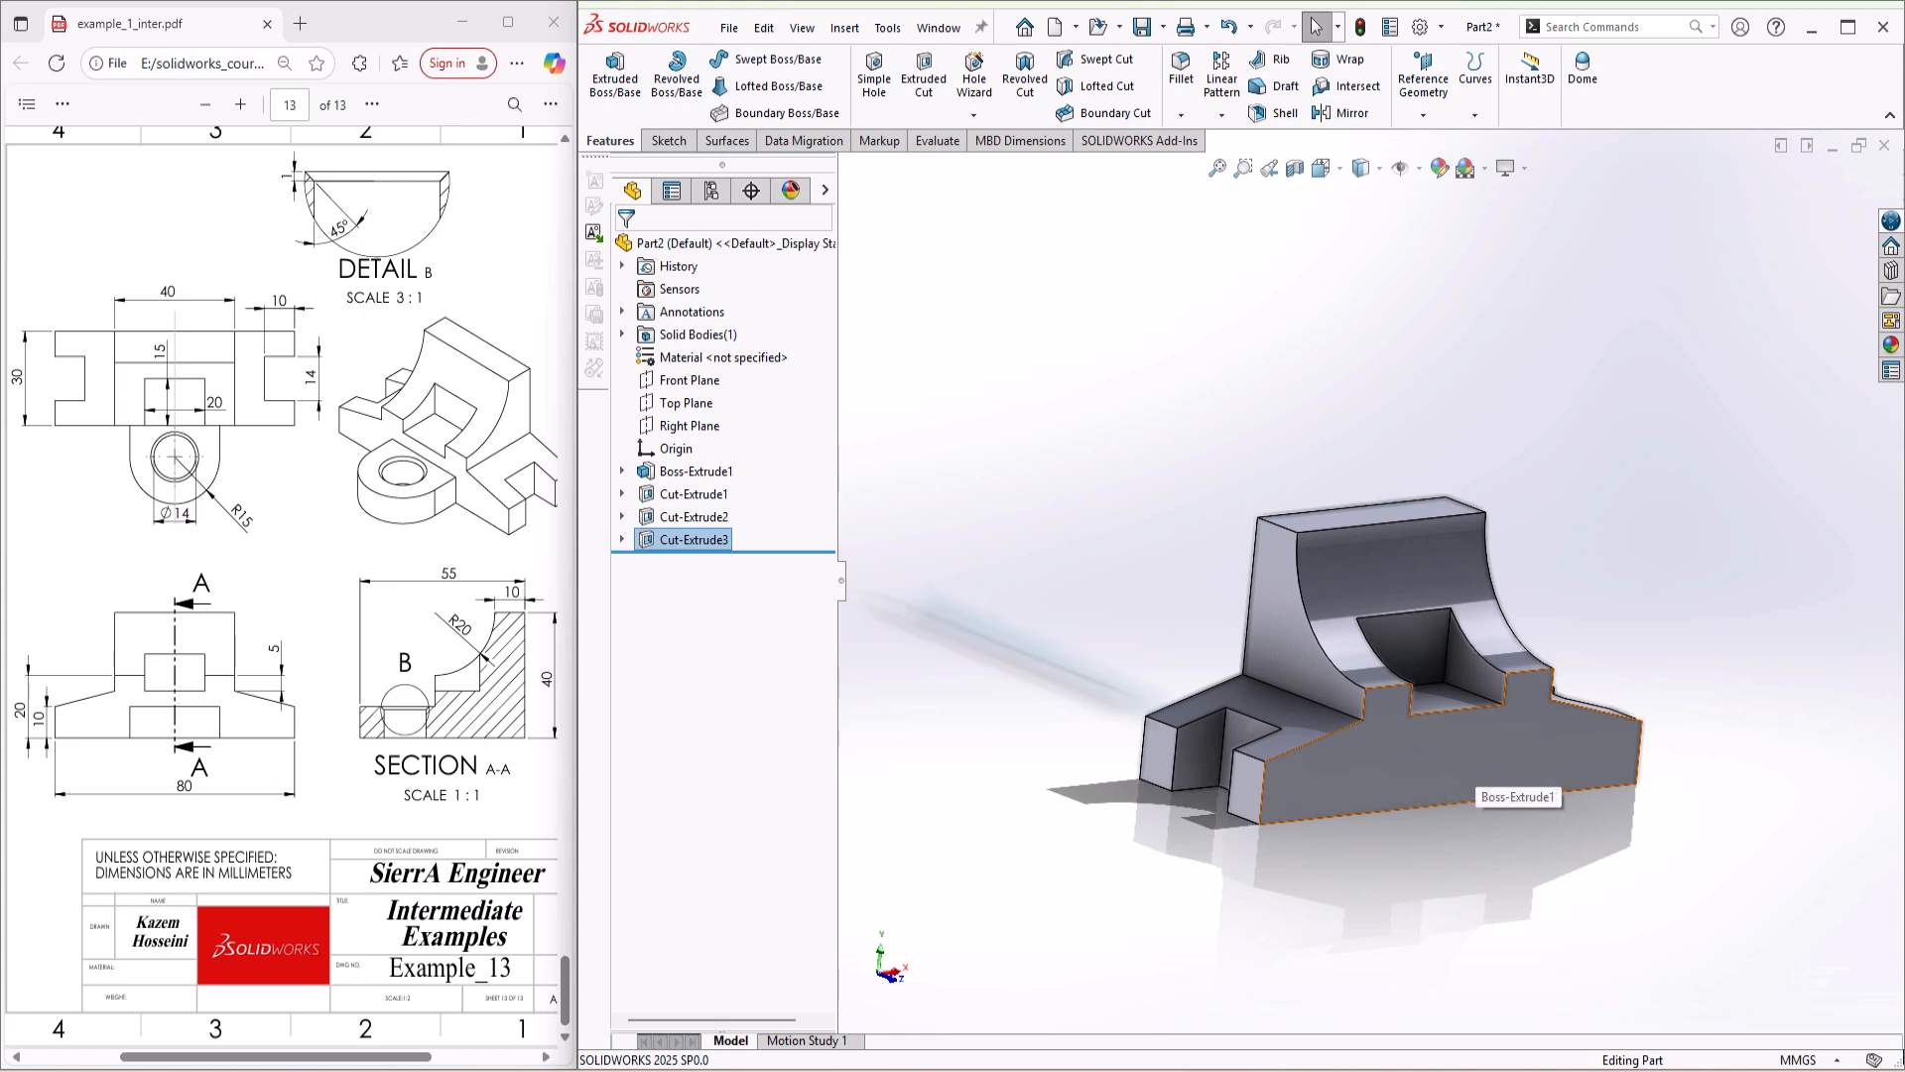
pyautogui.click(687, 404)
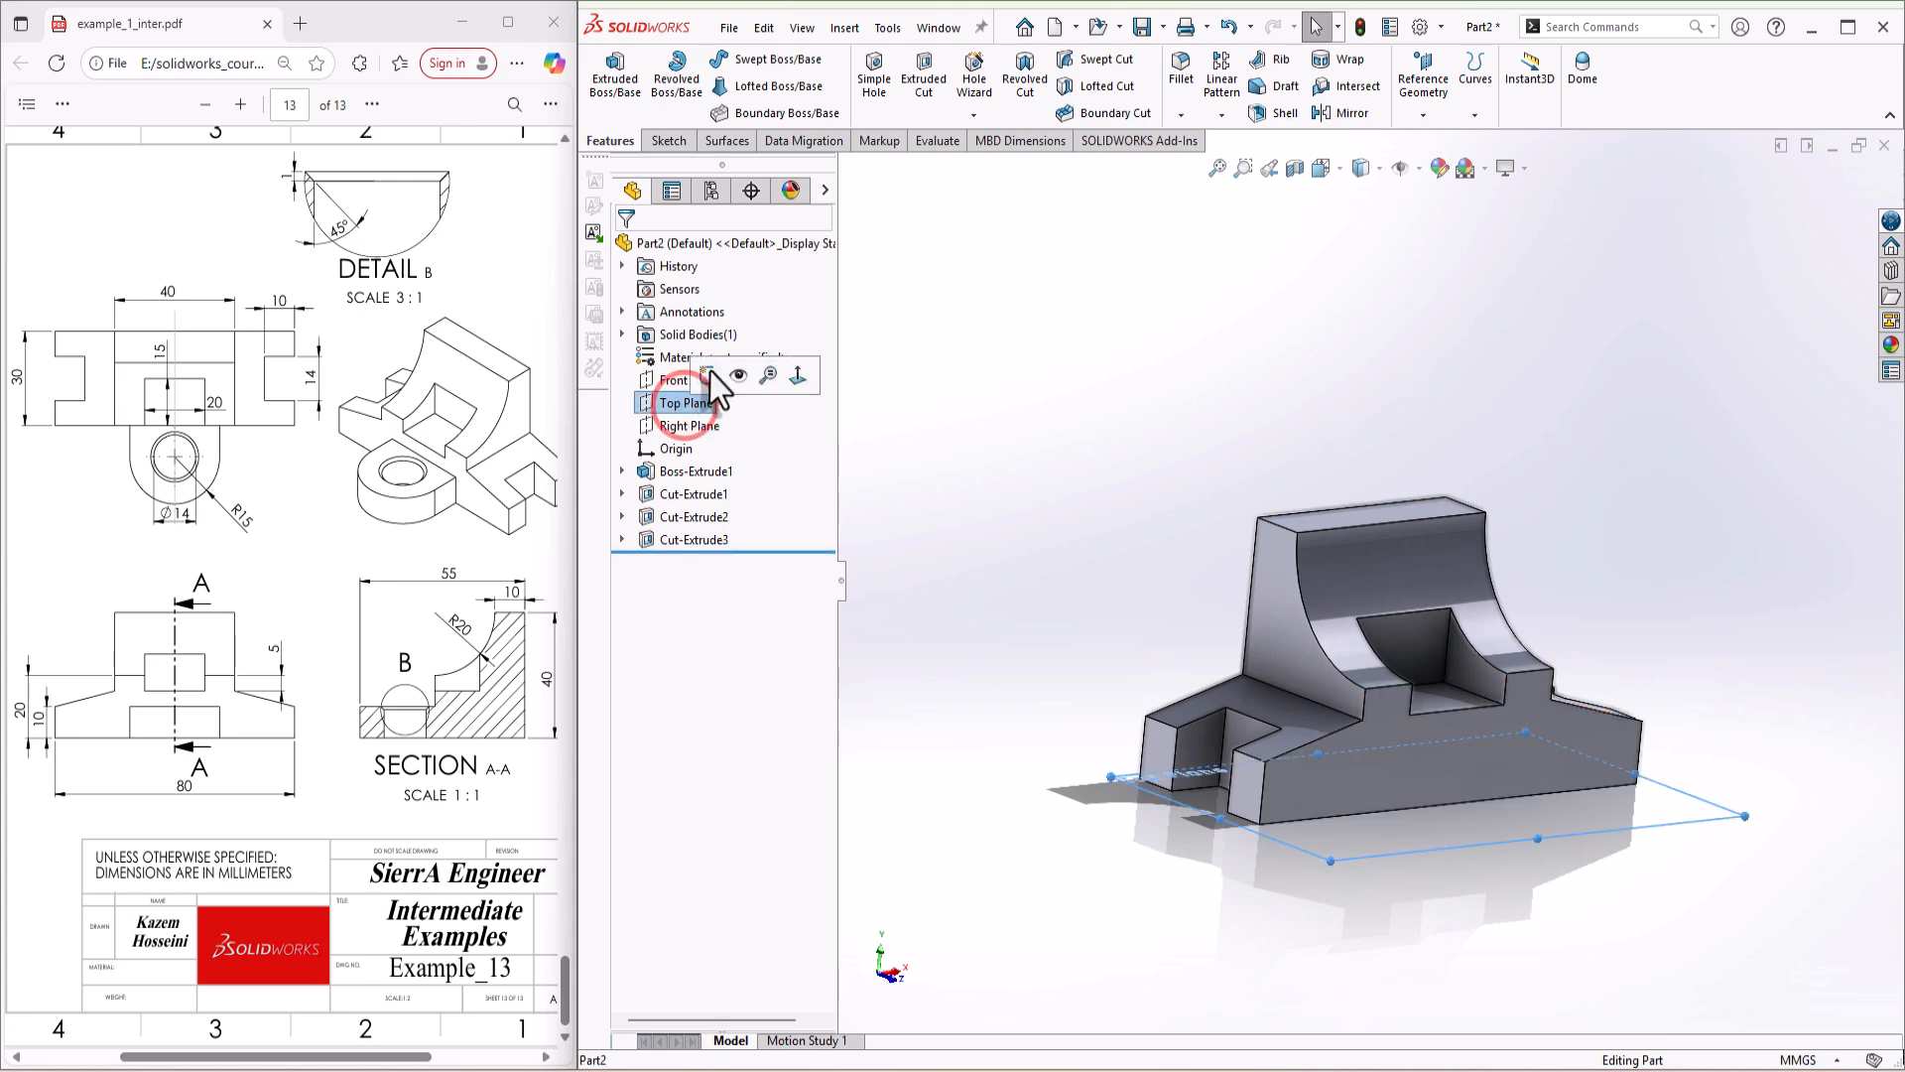
pyautogui.click(708, 375)
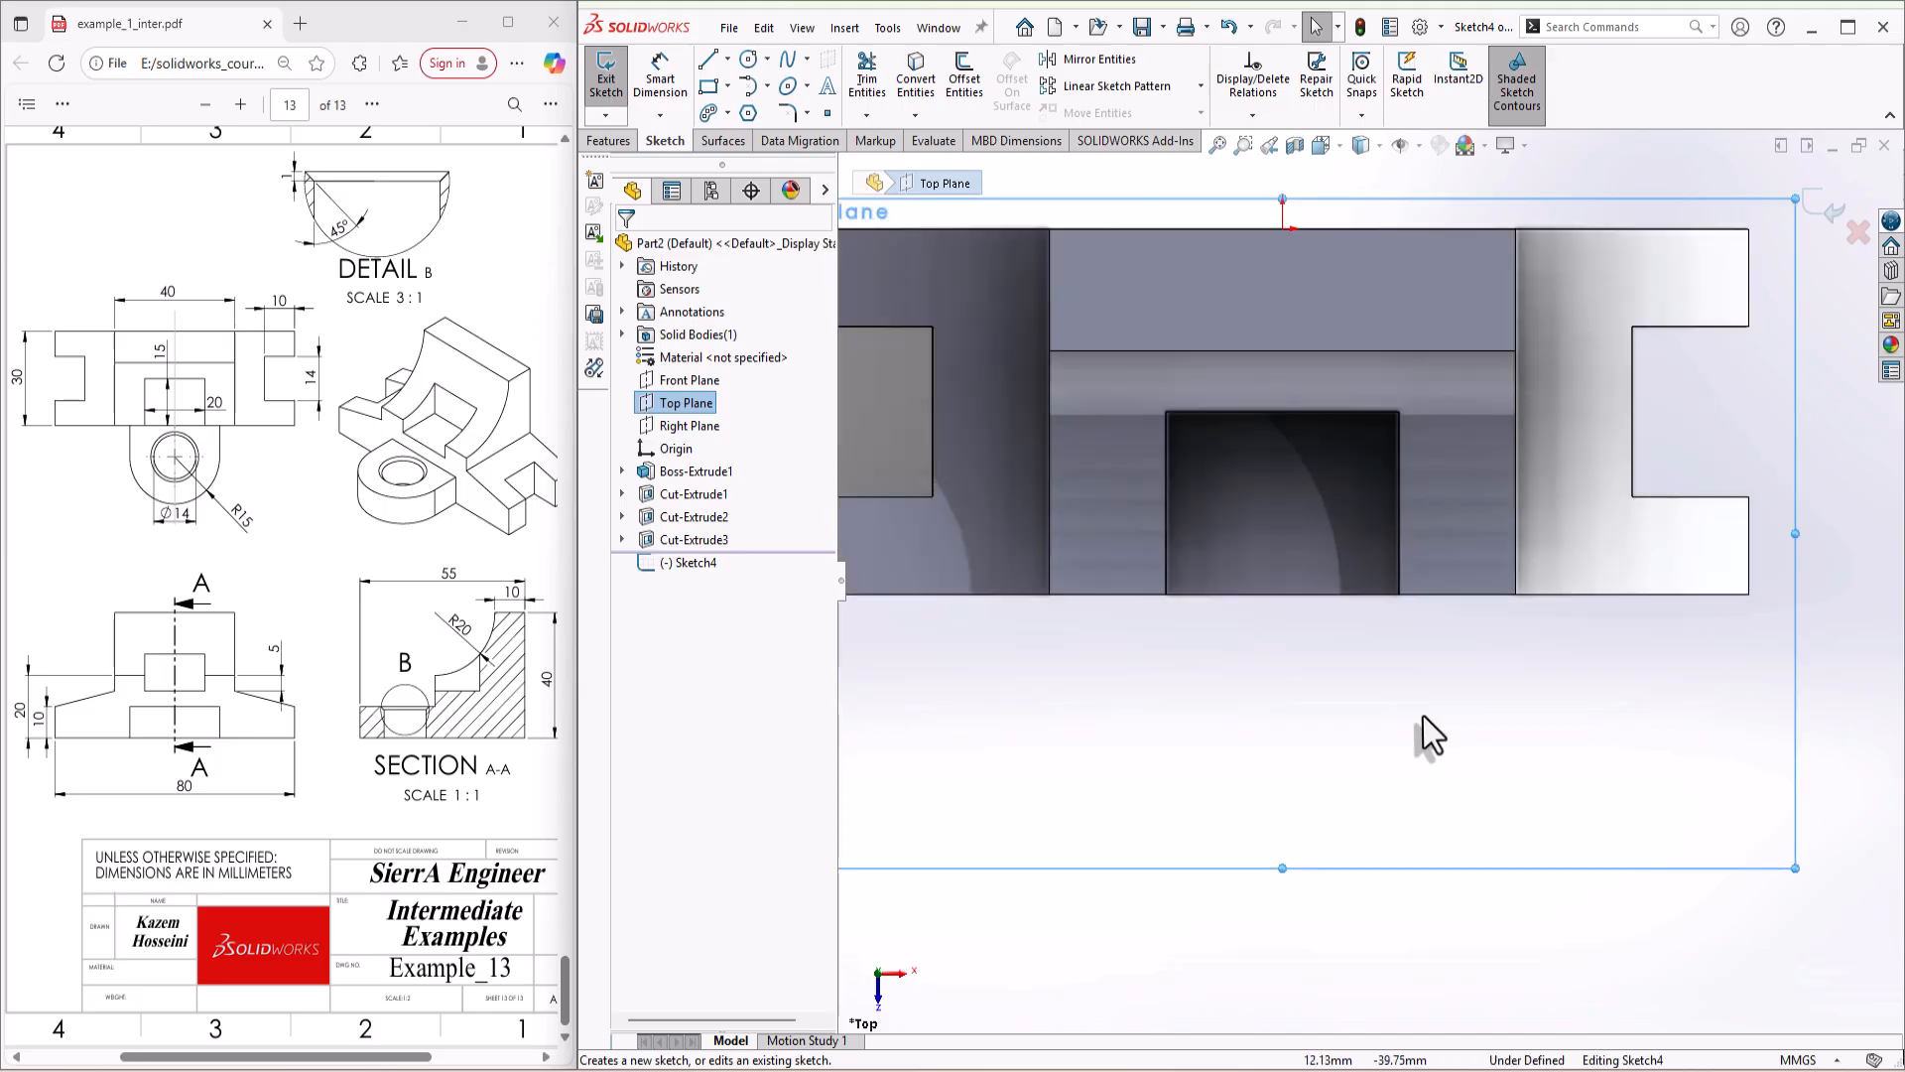
pyautogui.press('s')
pyautogui.click(1516, 717)
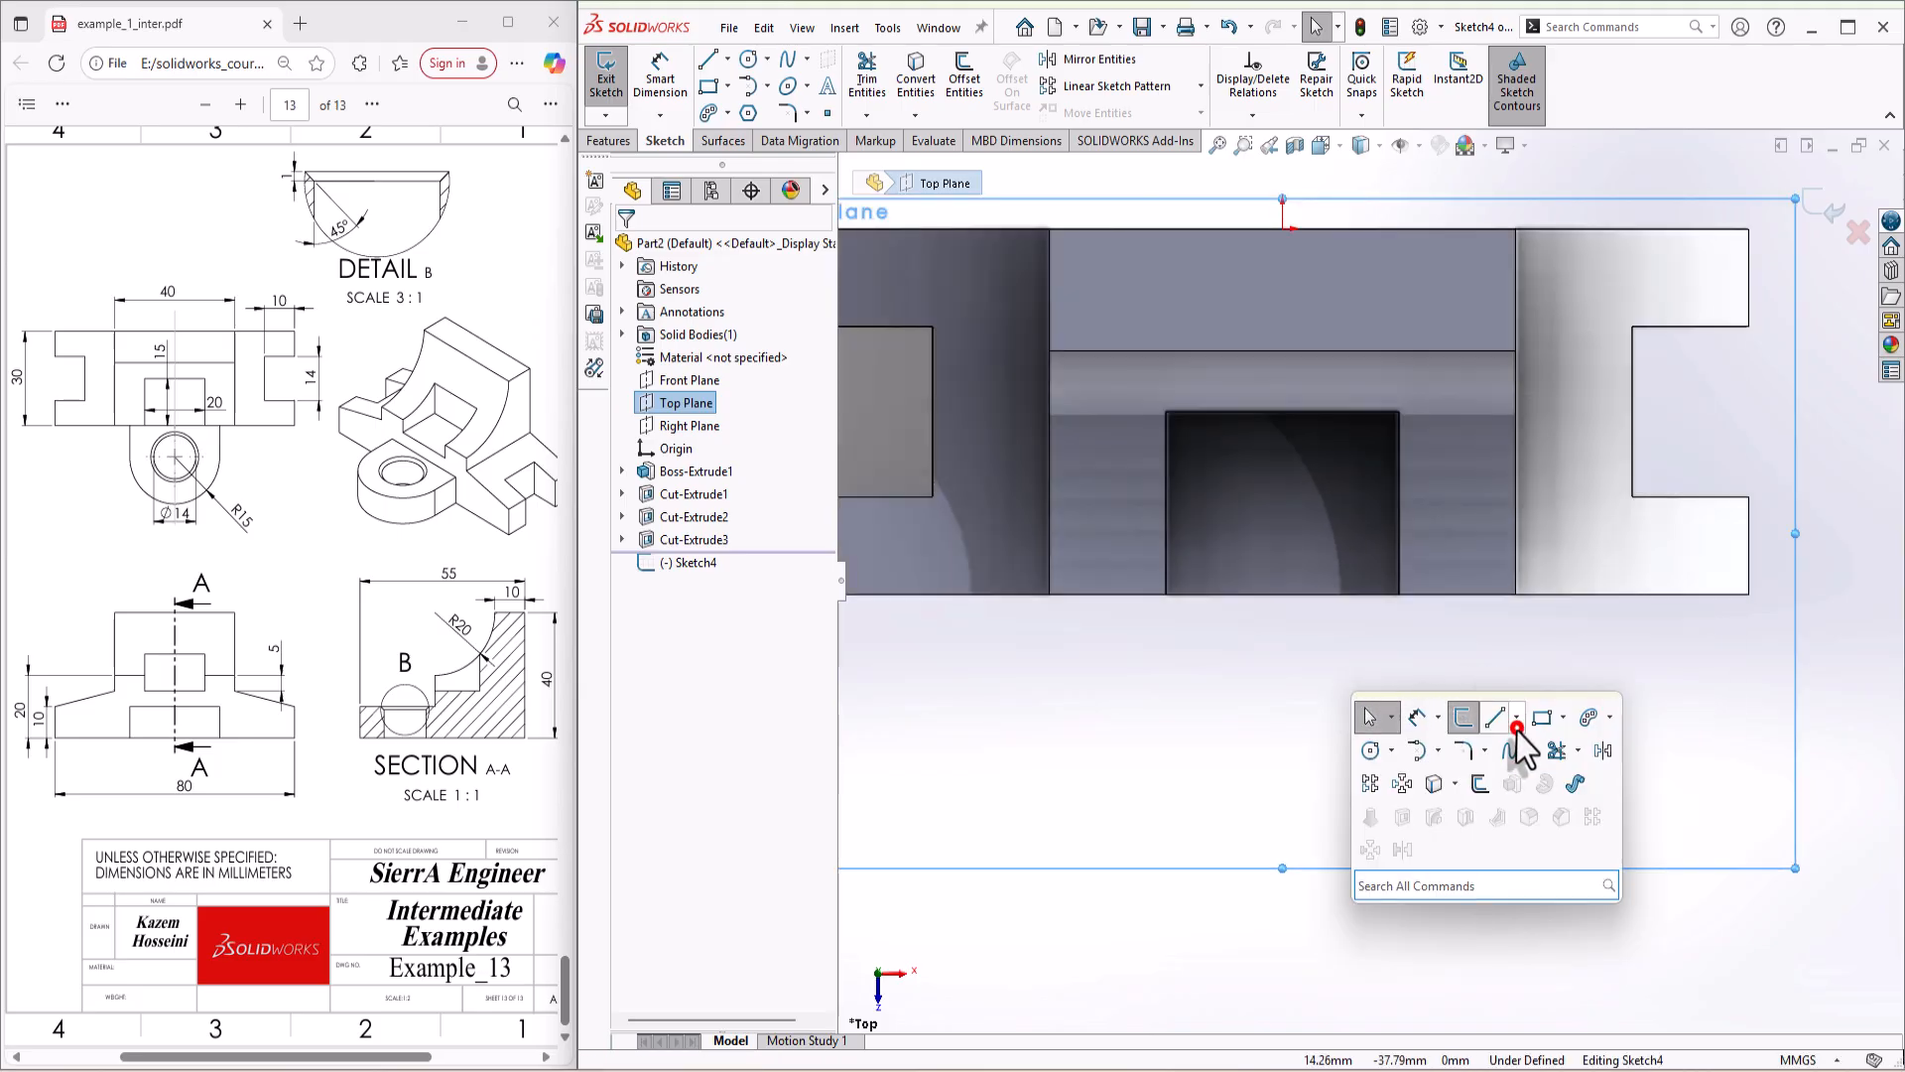
pyautogui.click(1516, 774)
pyautogui.click(1282, 202)
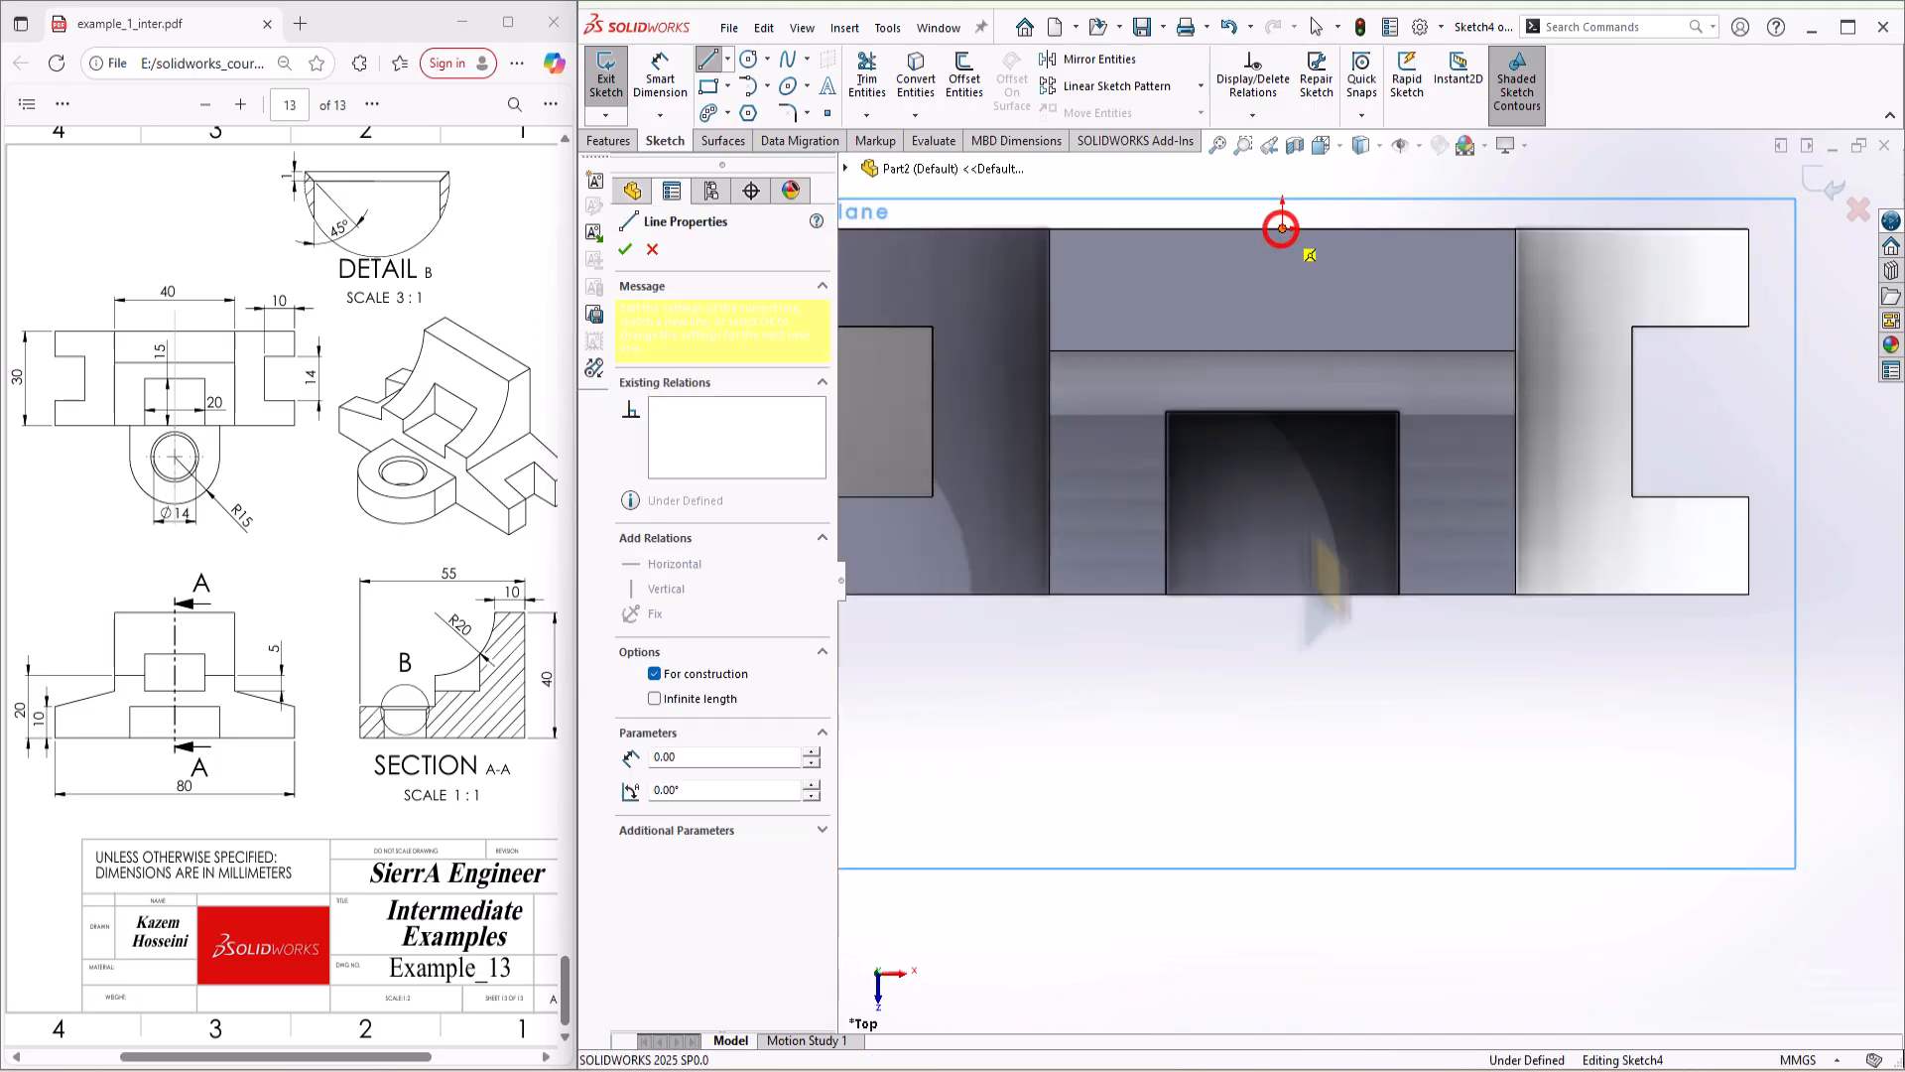
pyautogui.click(1282, 846)
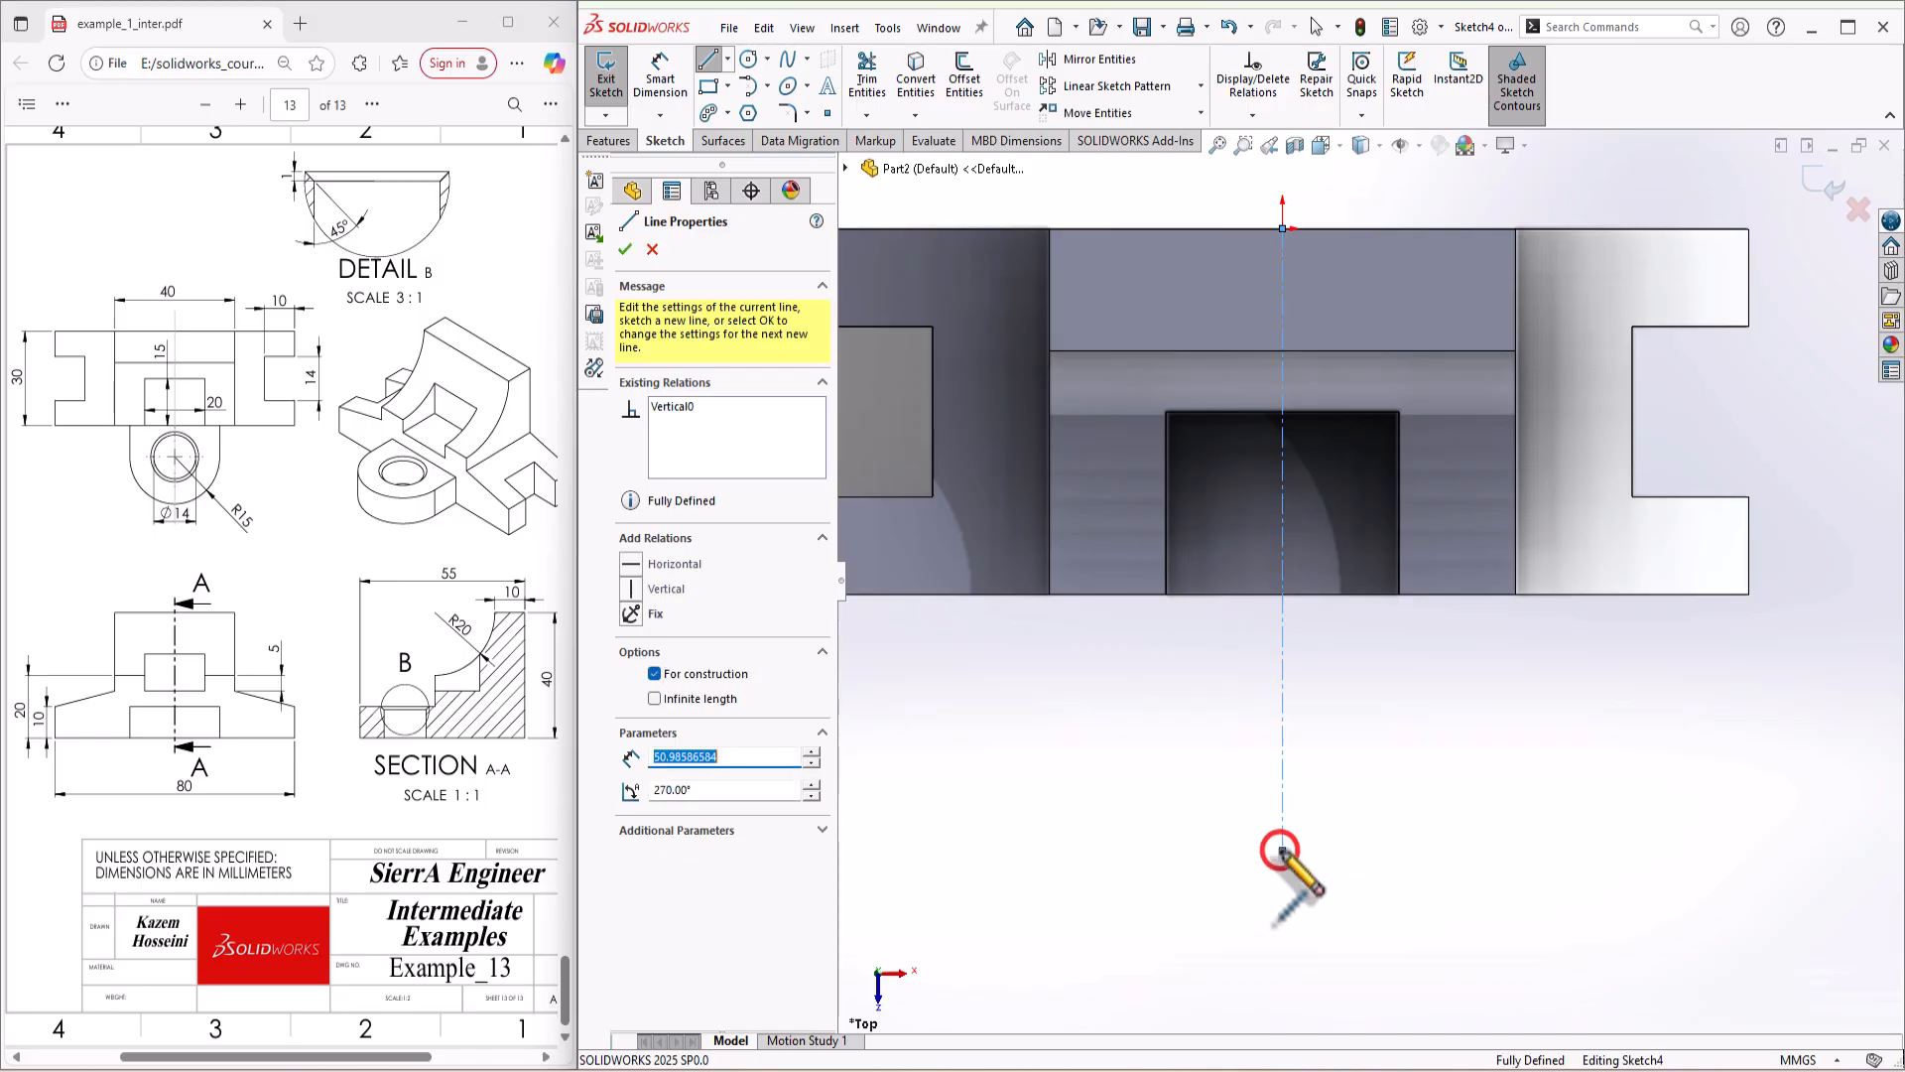
# Step: Draw a corner rectangle about 15.75 mm wide and 17 mm long outward from the body's front edge, straddling the centerline
pyautogui.press('Escape')
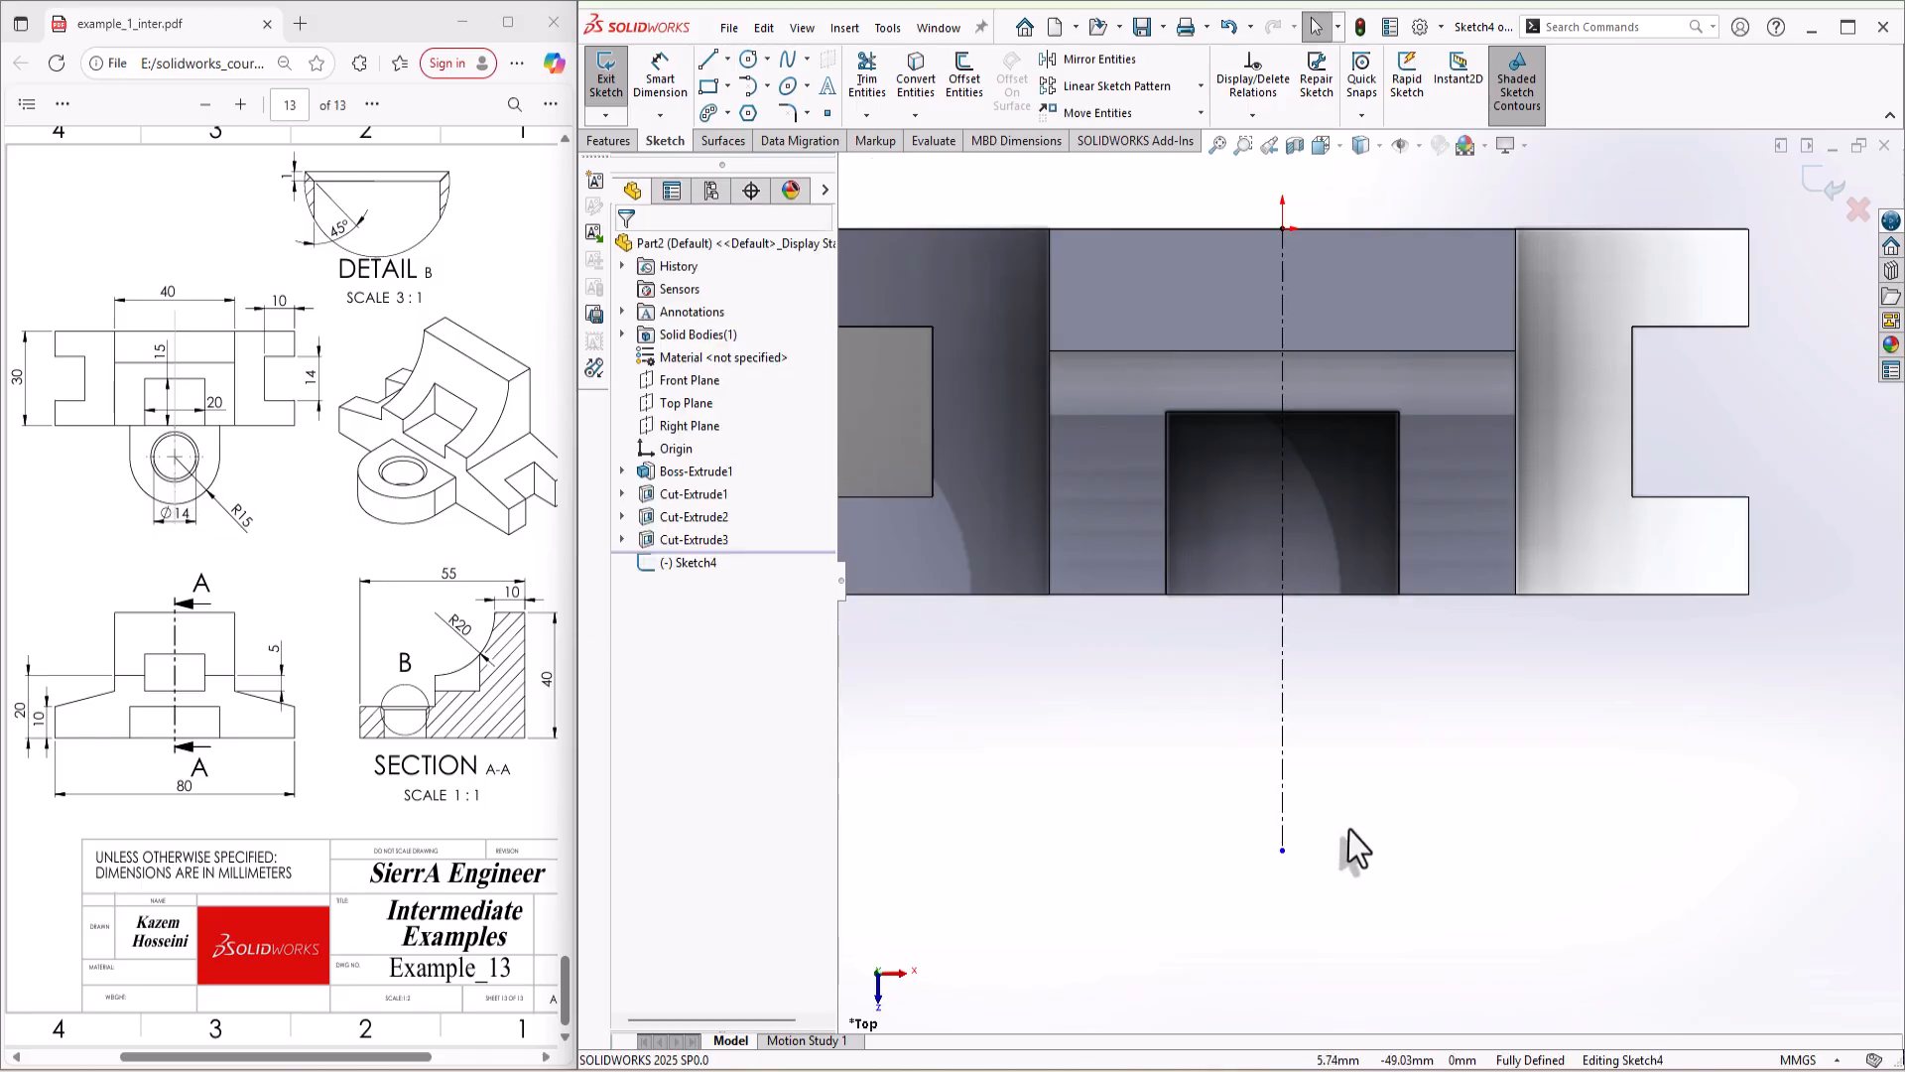
pyautogui.press('s')
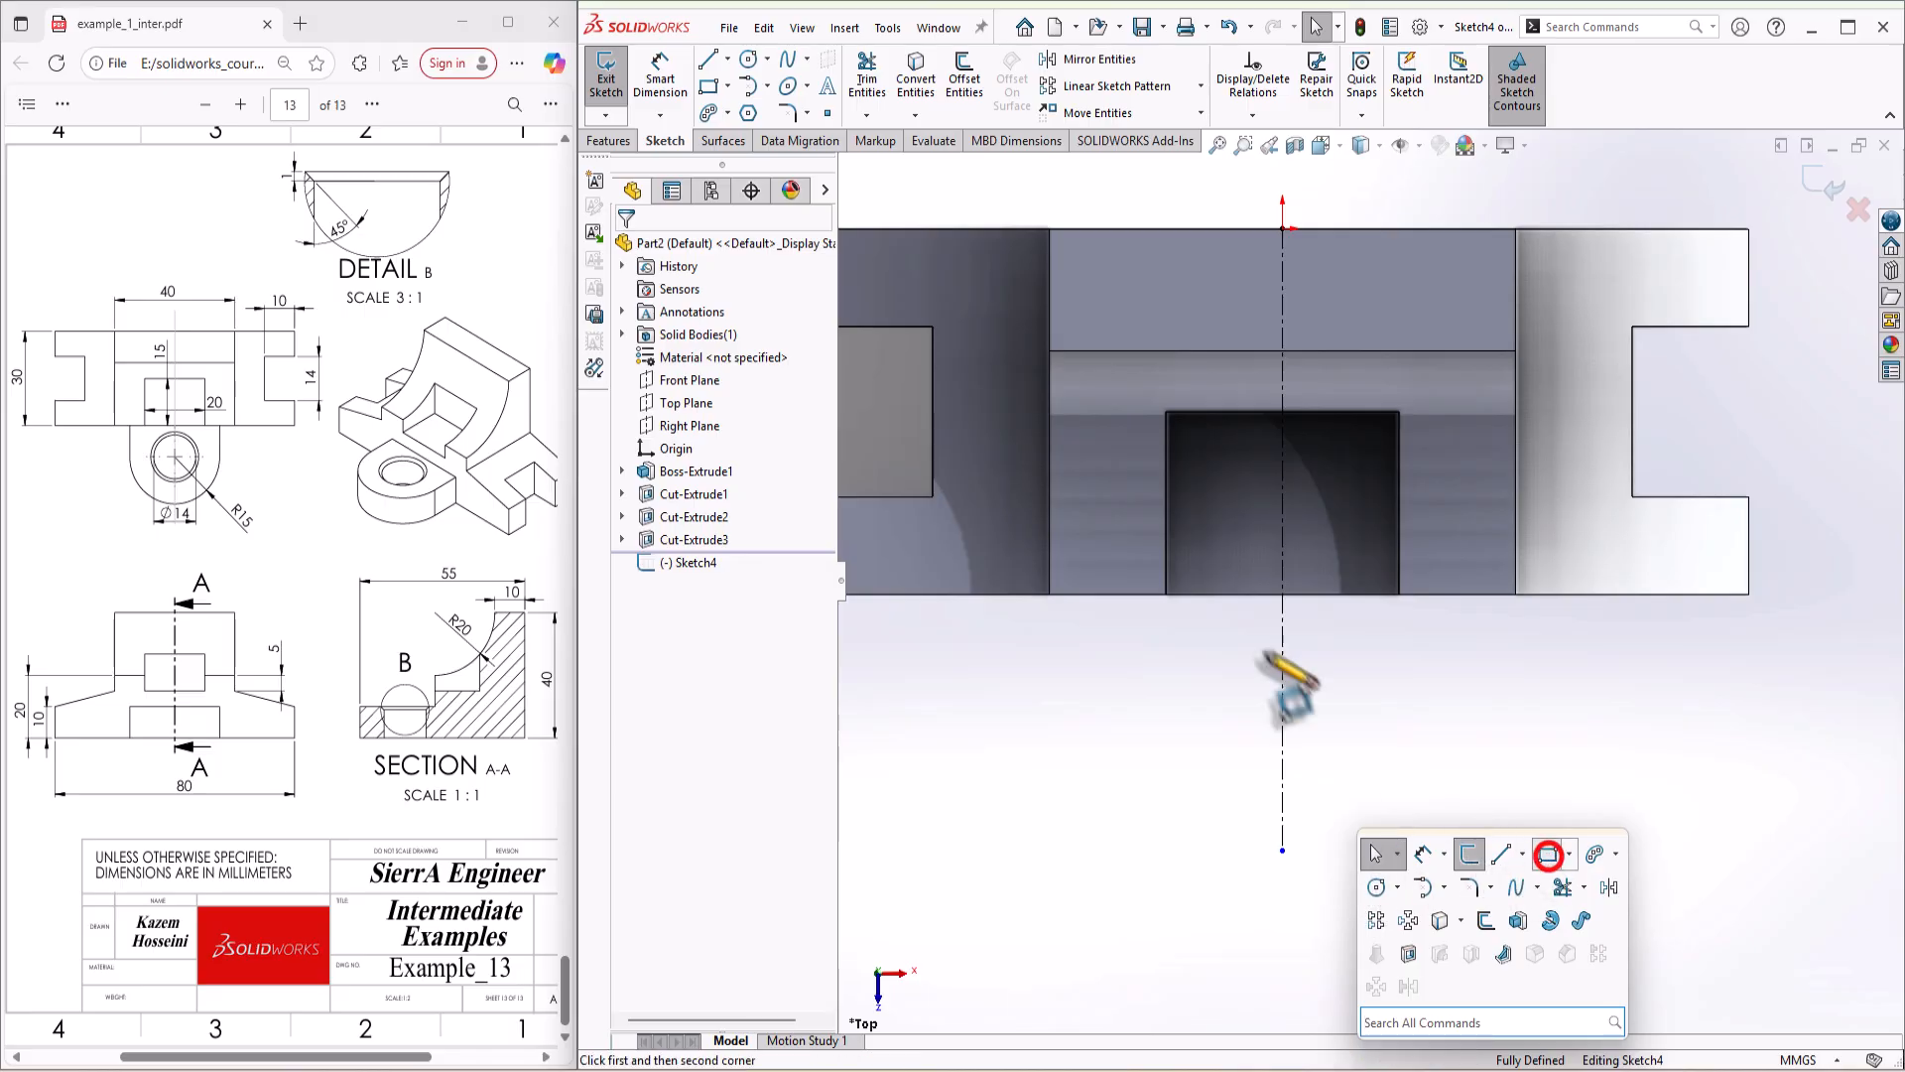
pyautogui.click(1548, 854)
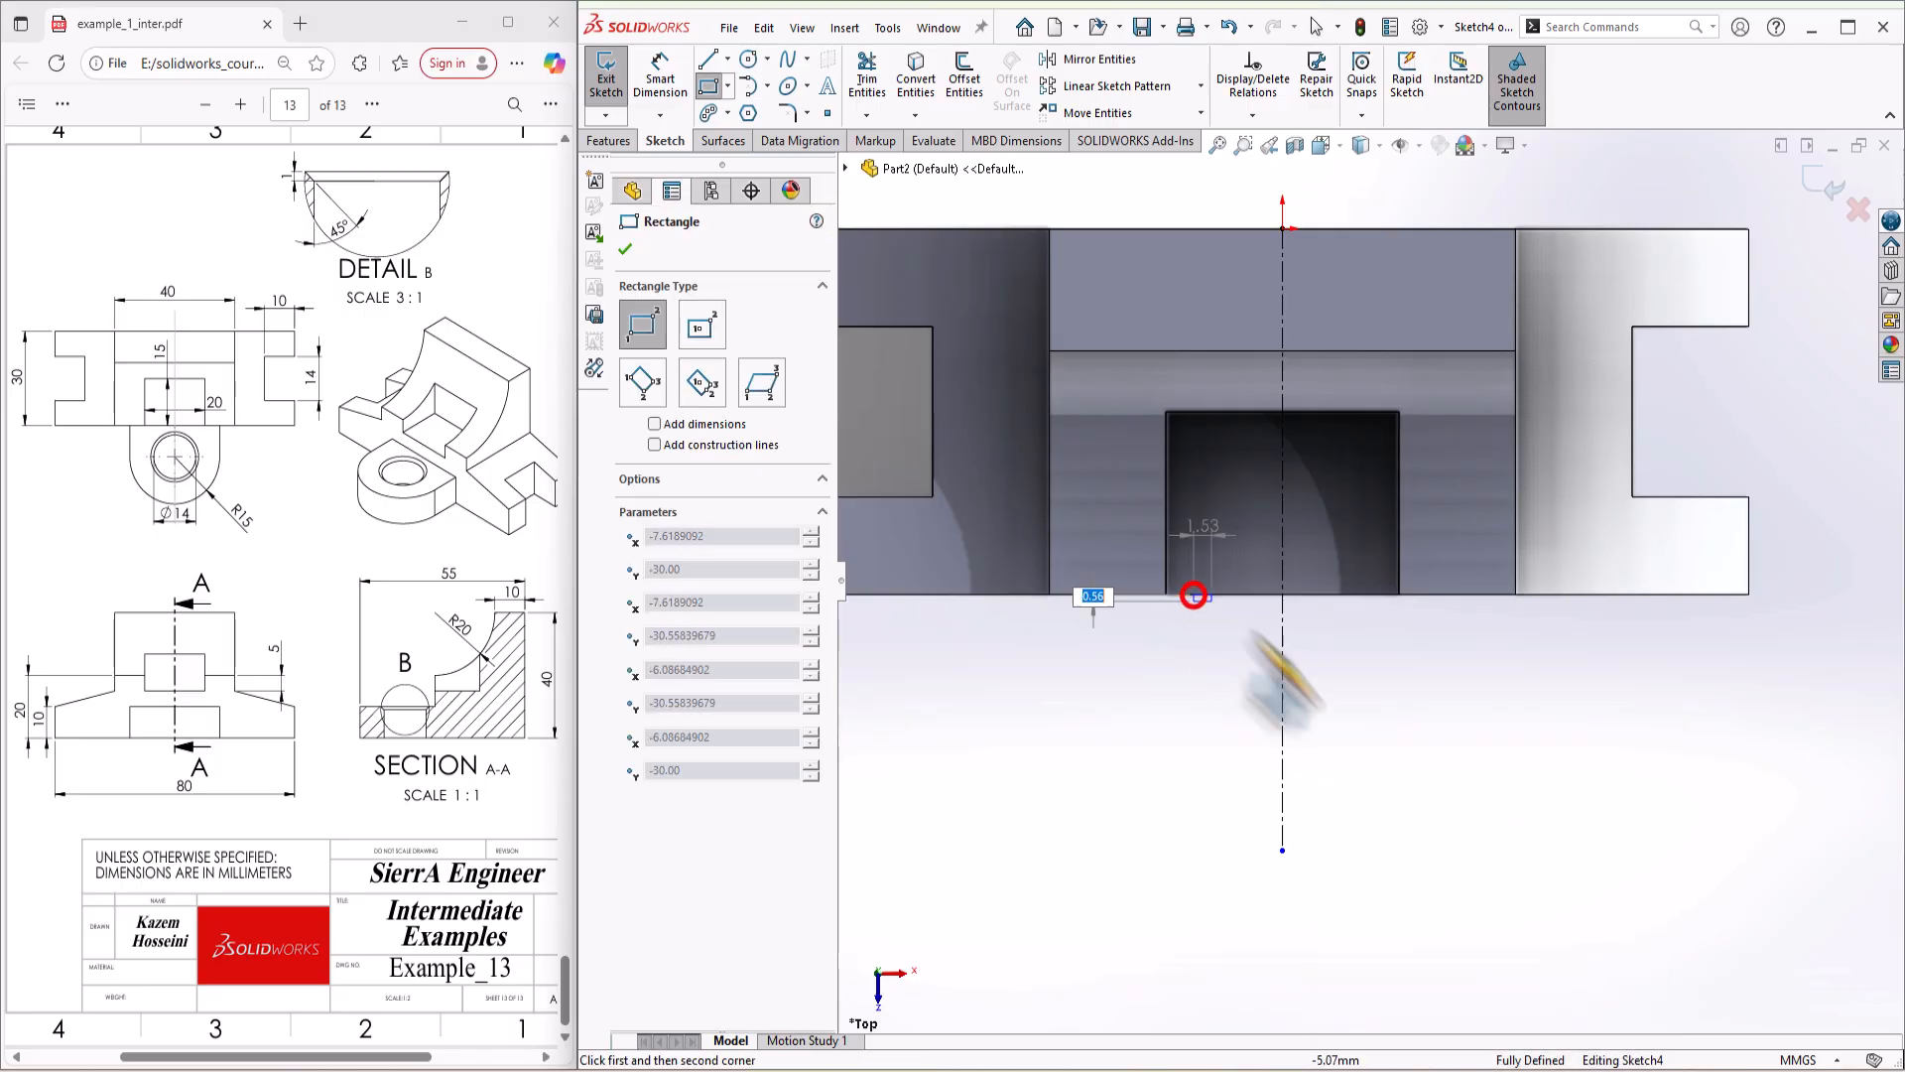
pyautogui.click(1194, 594)
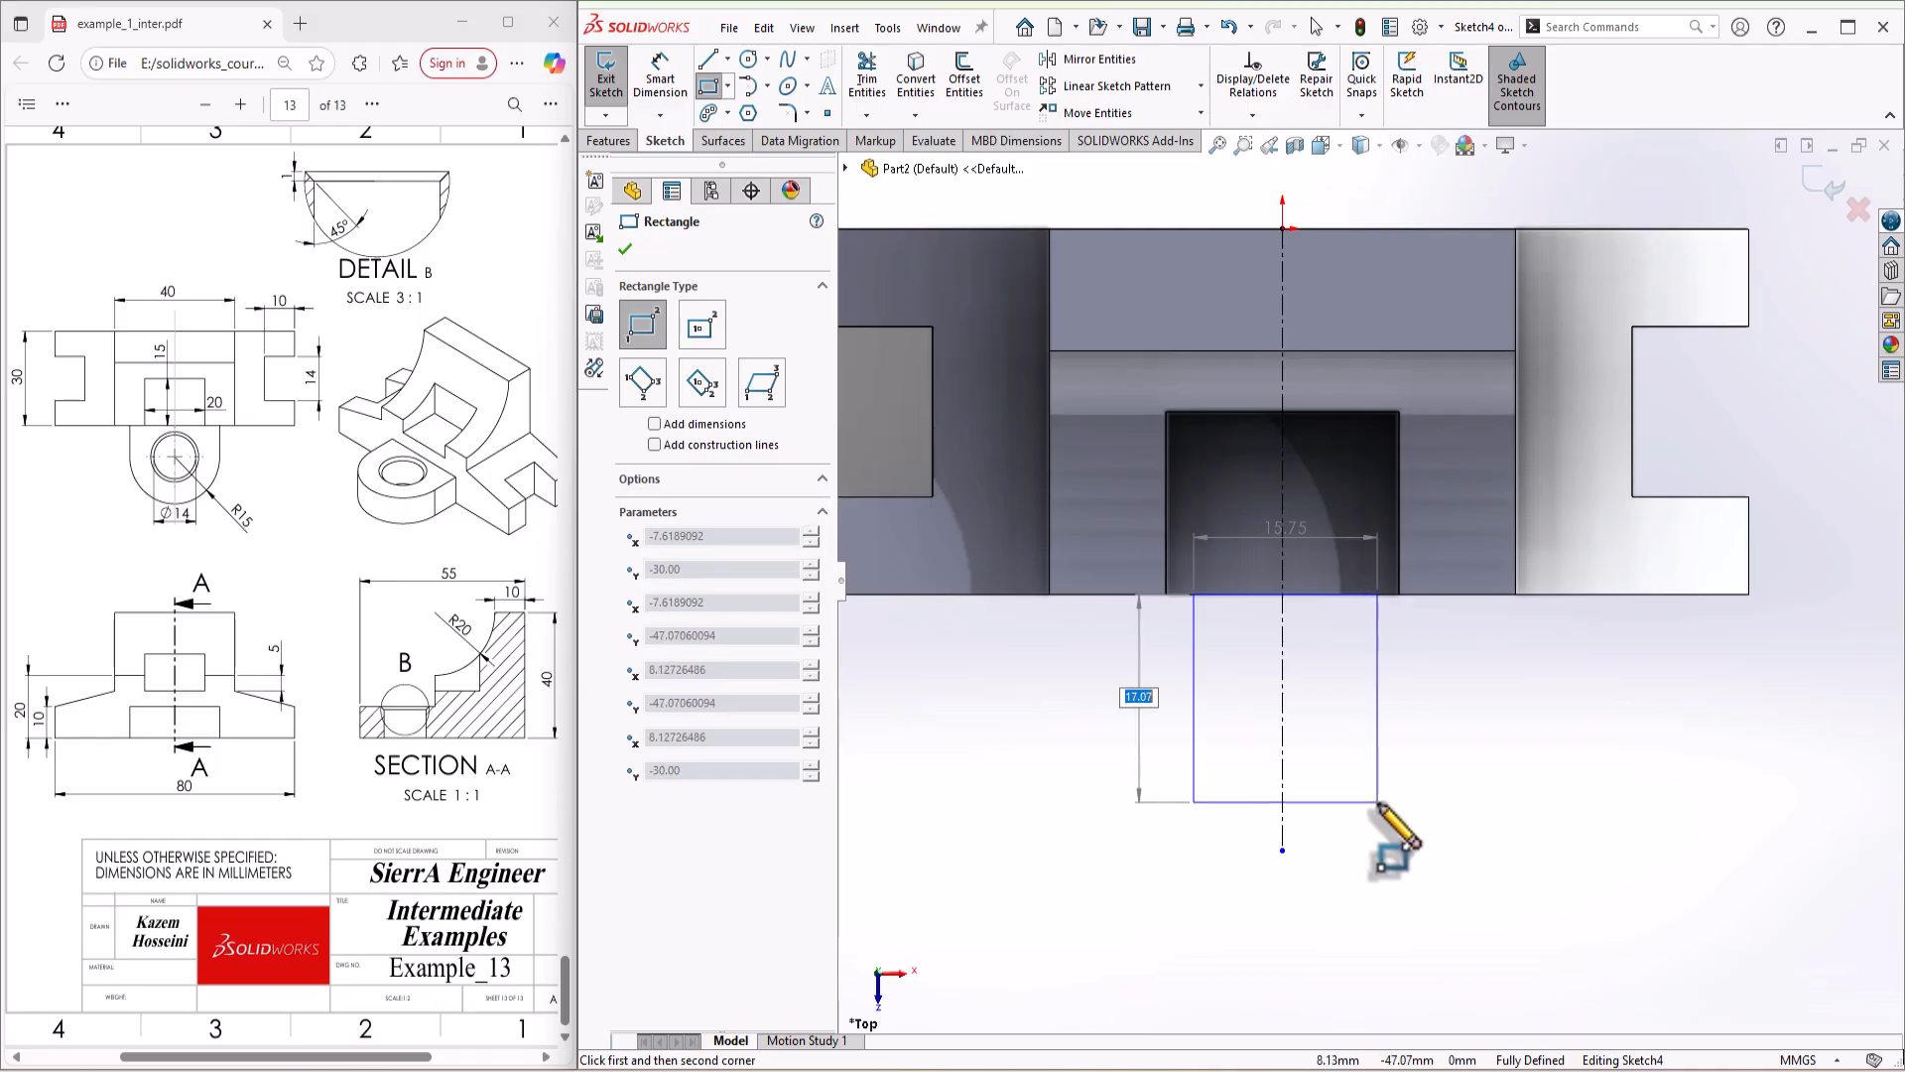
pyautogui.click(1377, 802)
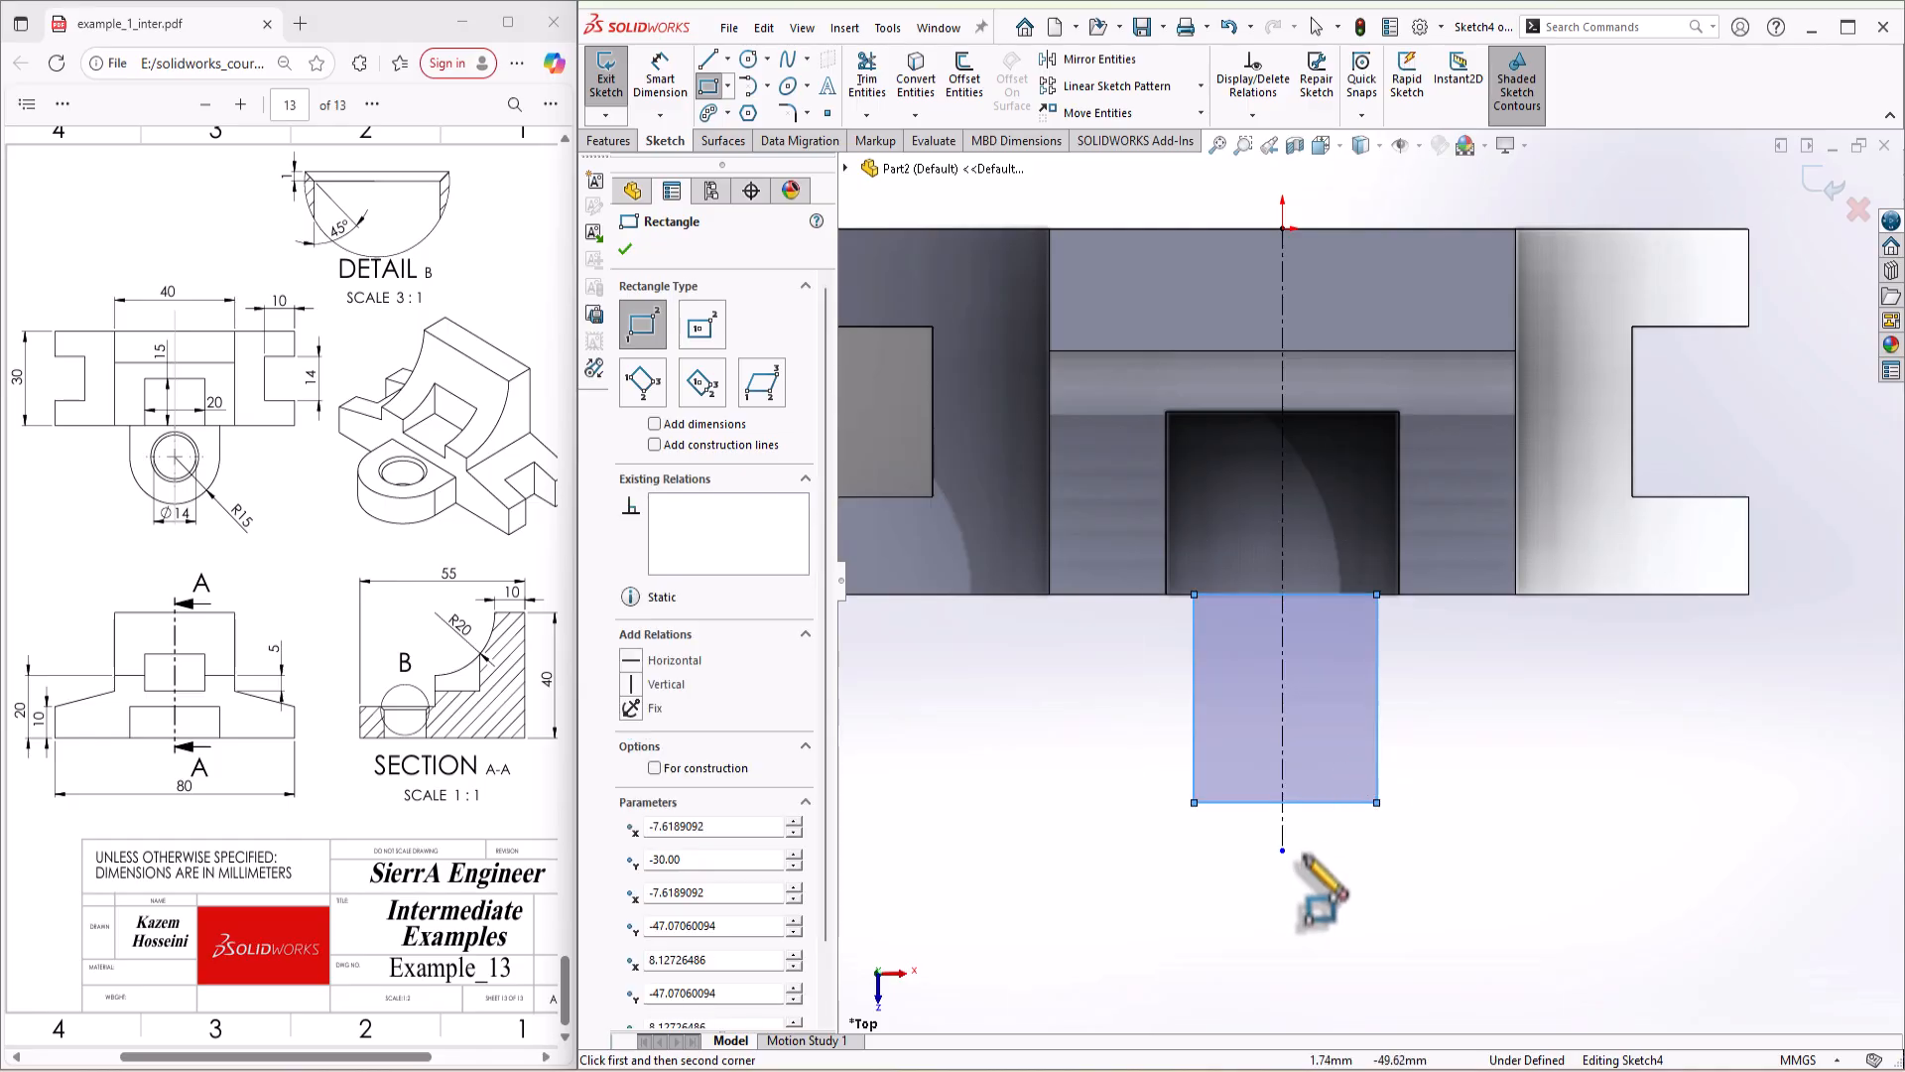
pyautogui.press('s')
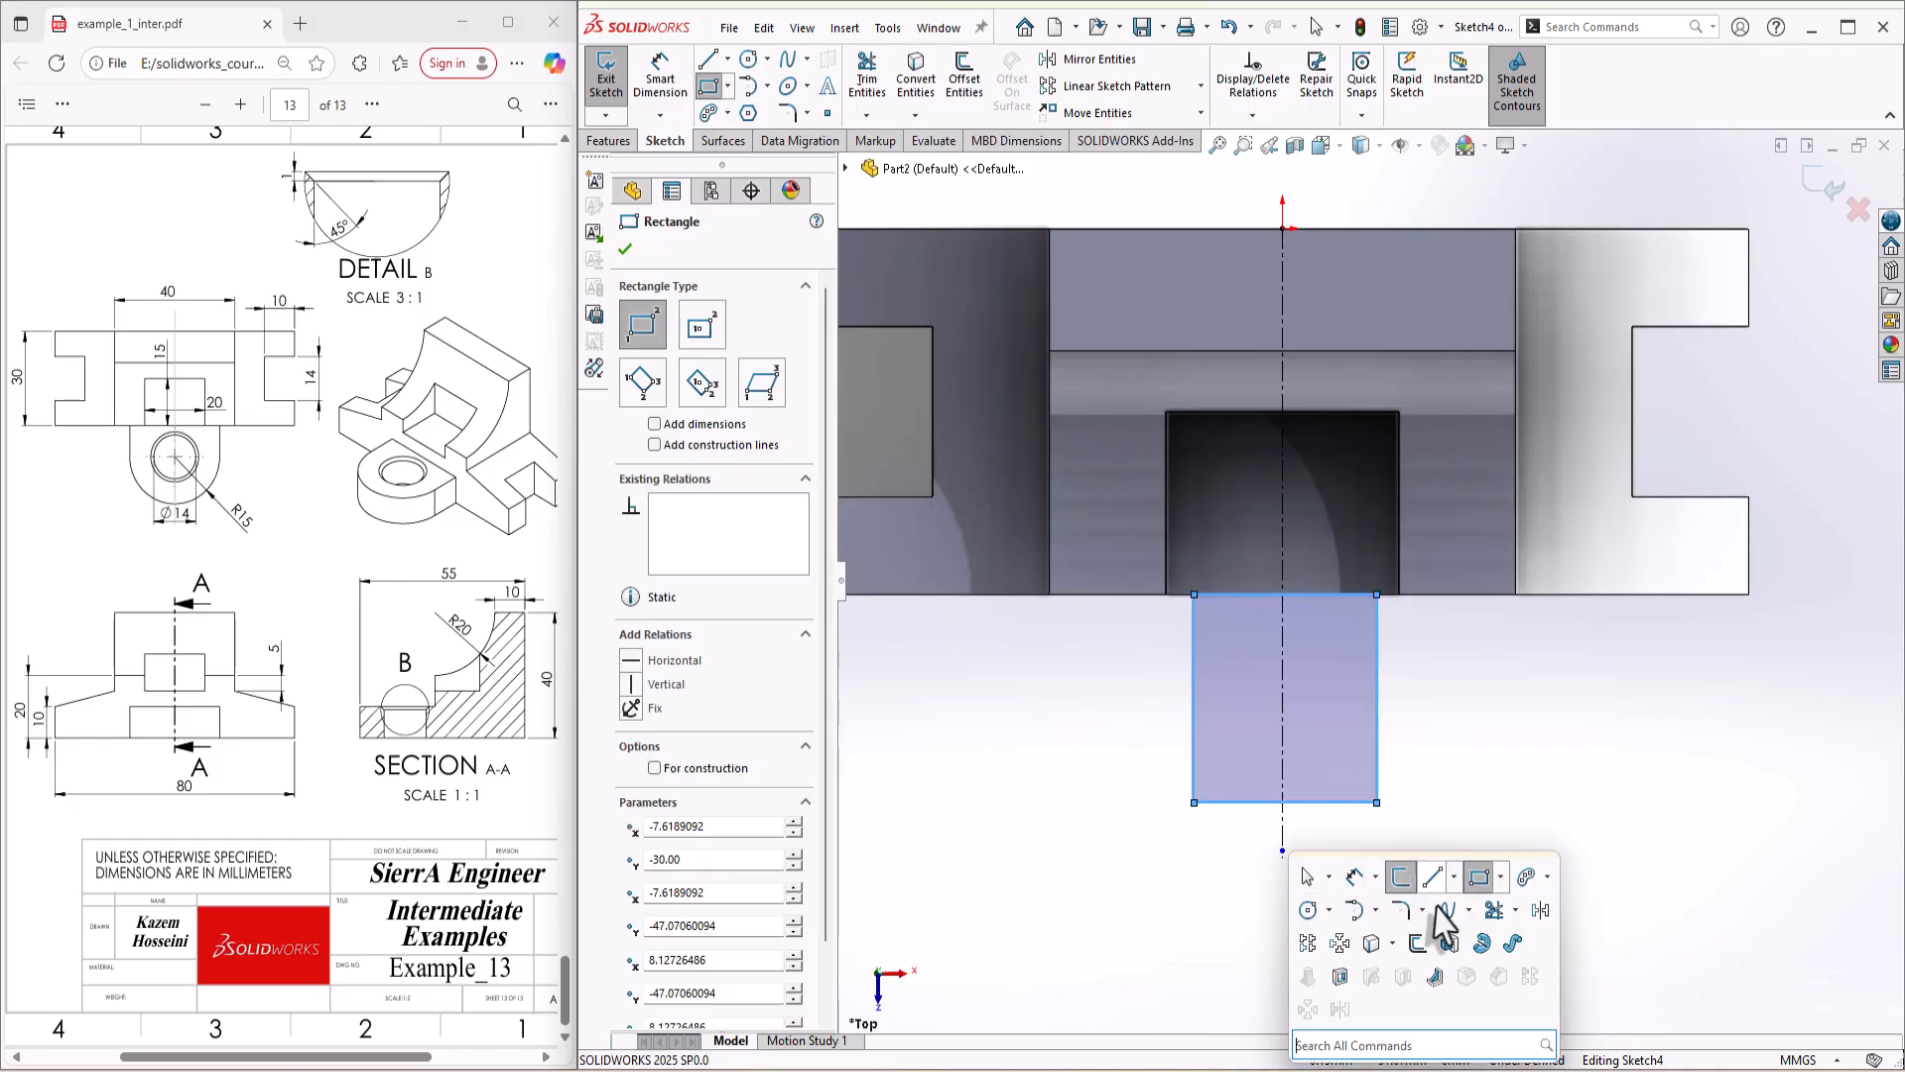
pyautogui.click(1376, 914)
pyautogui.click(1360, 912)
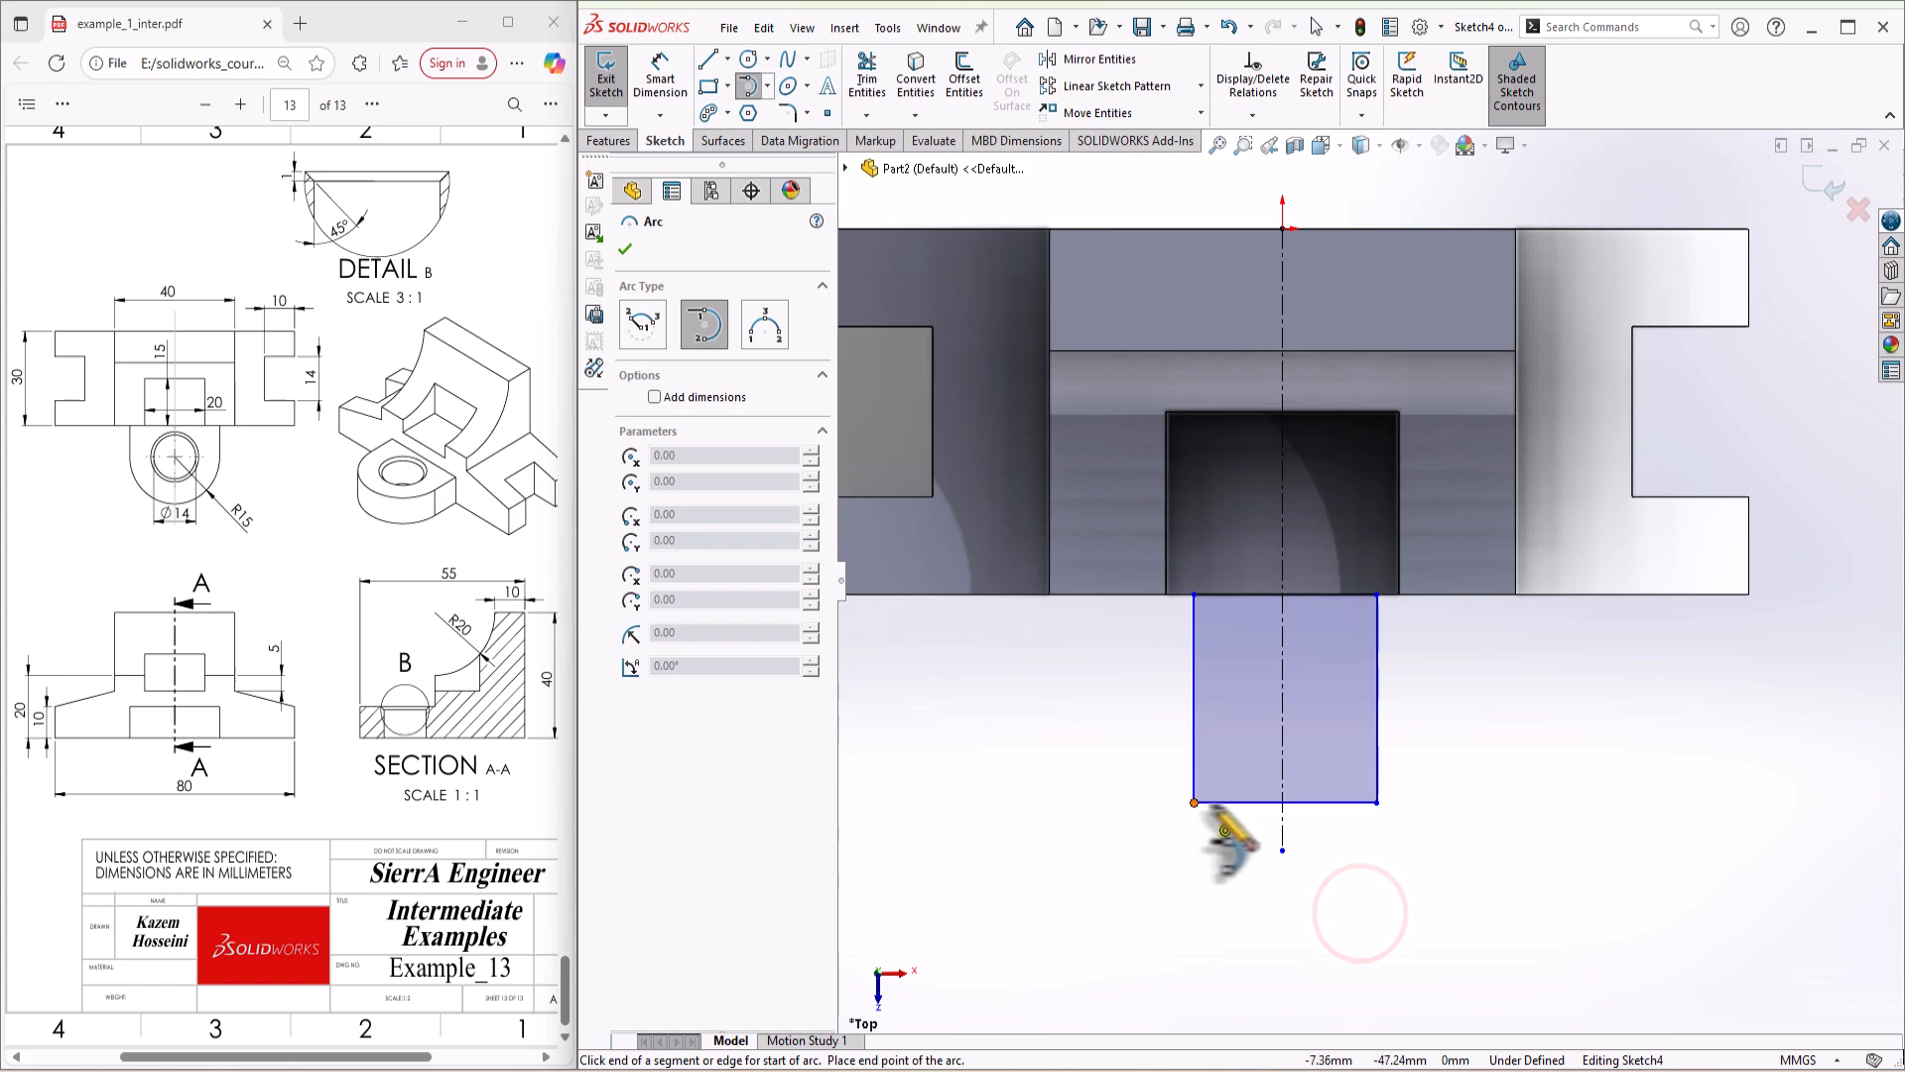
pyautogui.press('s')
pyautogui.click(1376, 877)
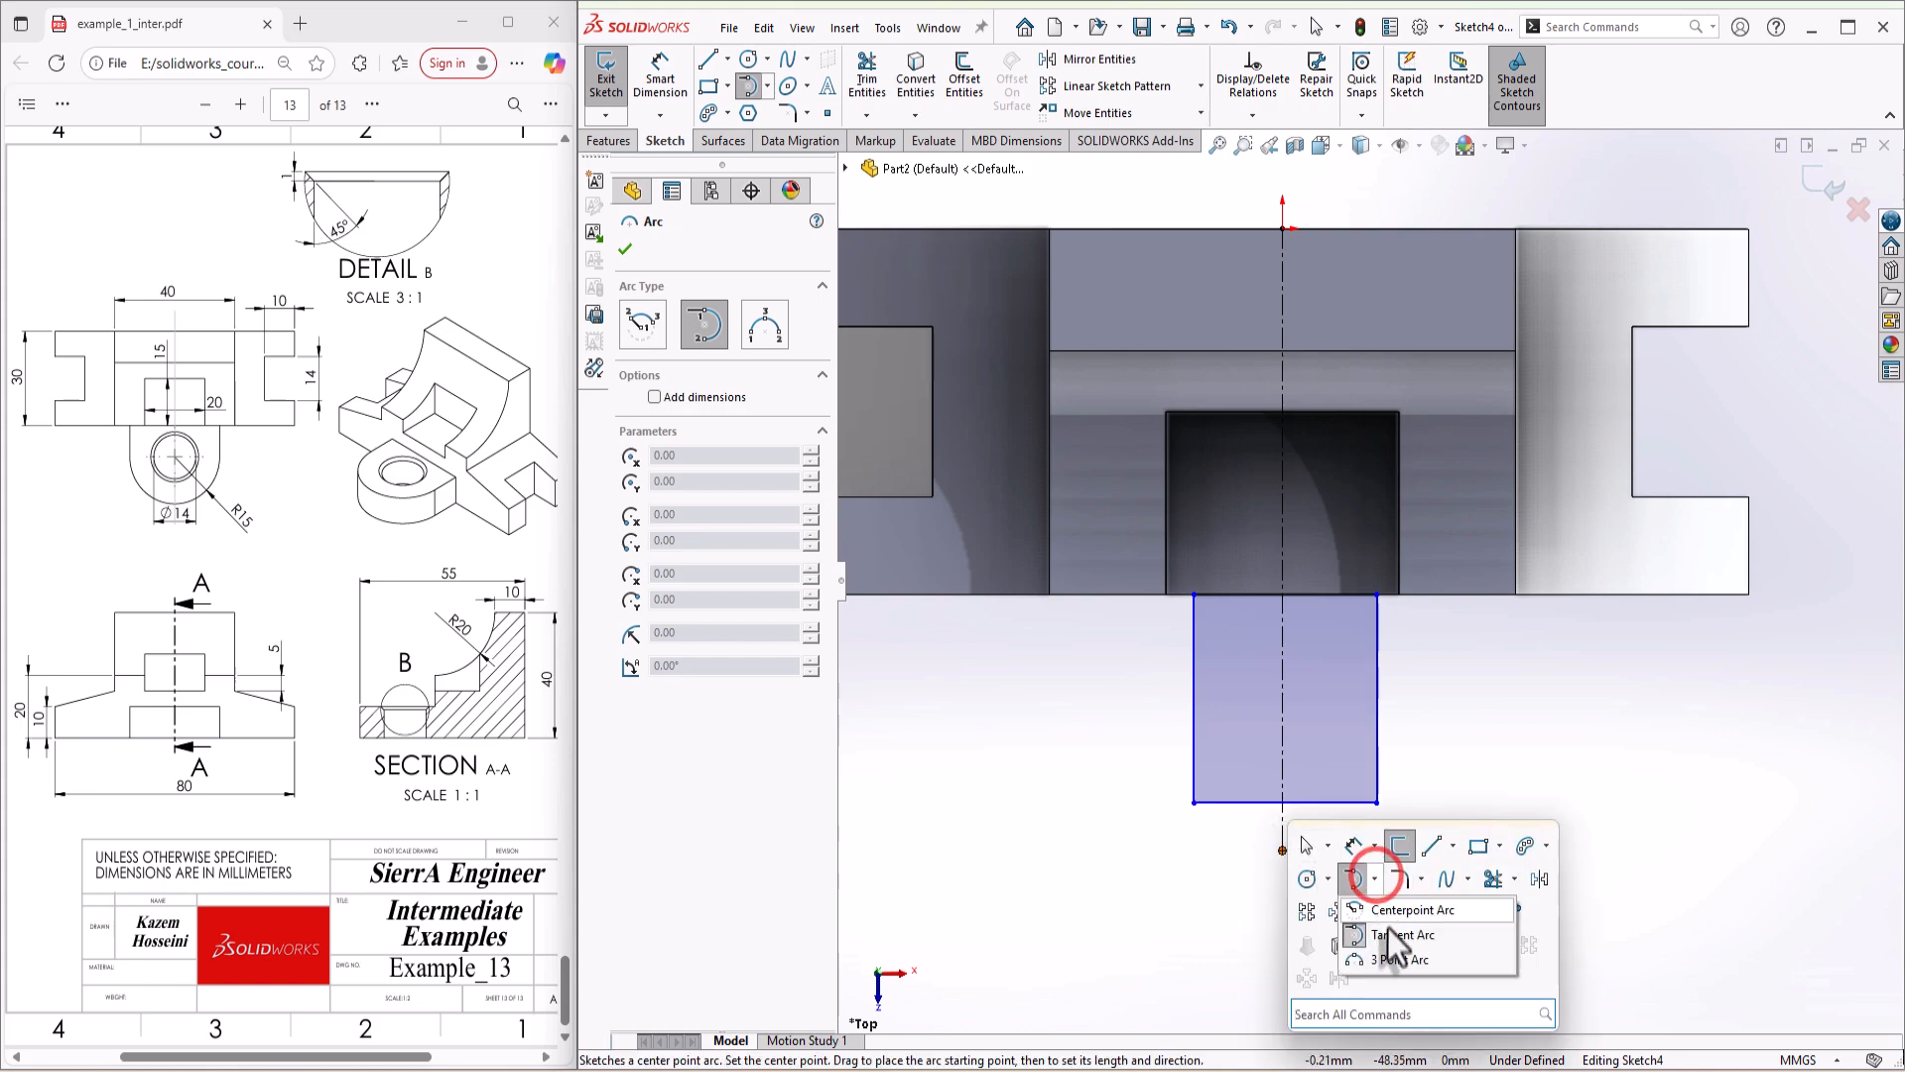
pyautogui.click(1390, 909)
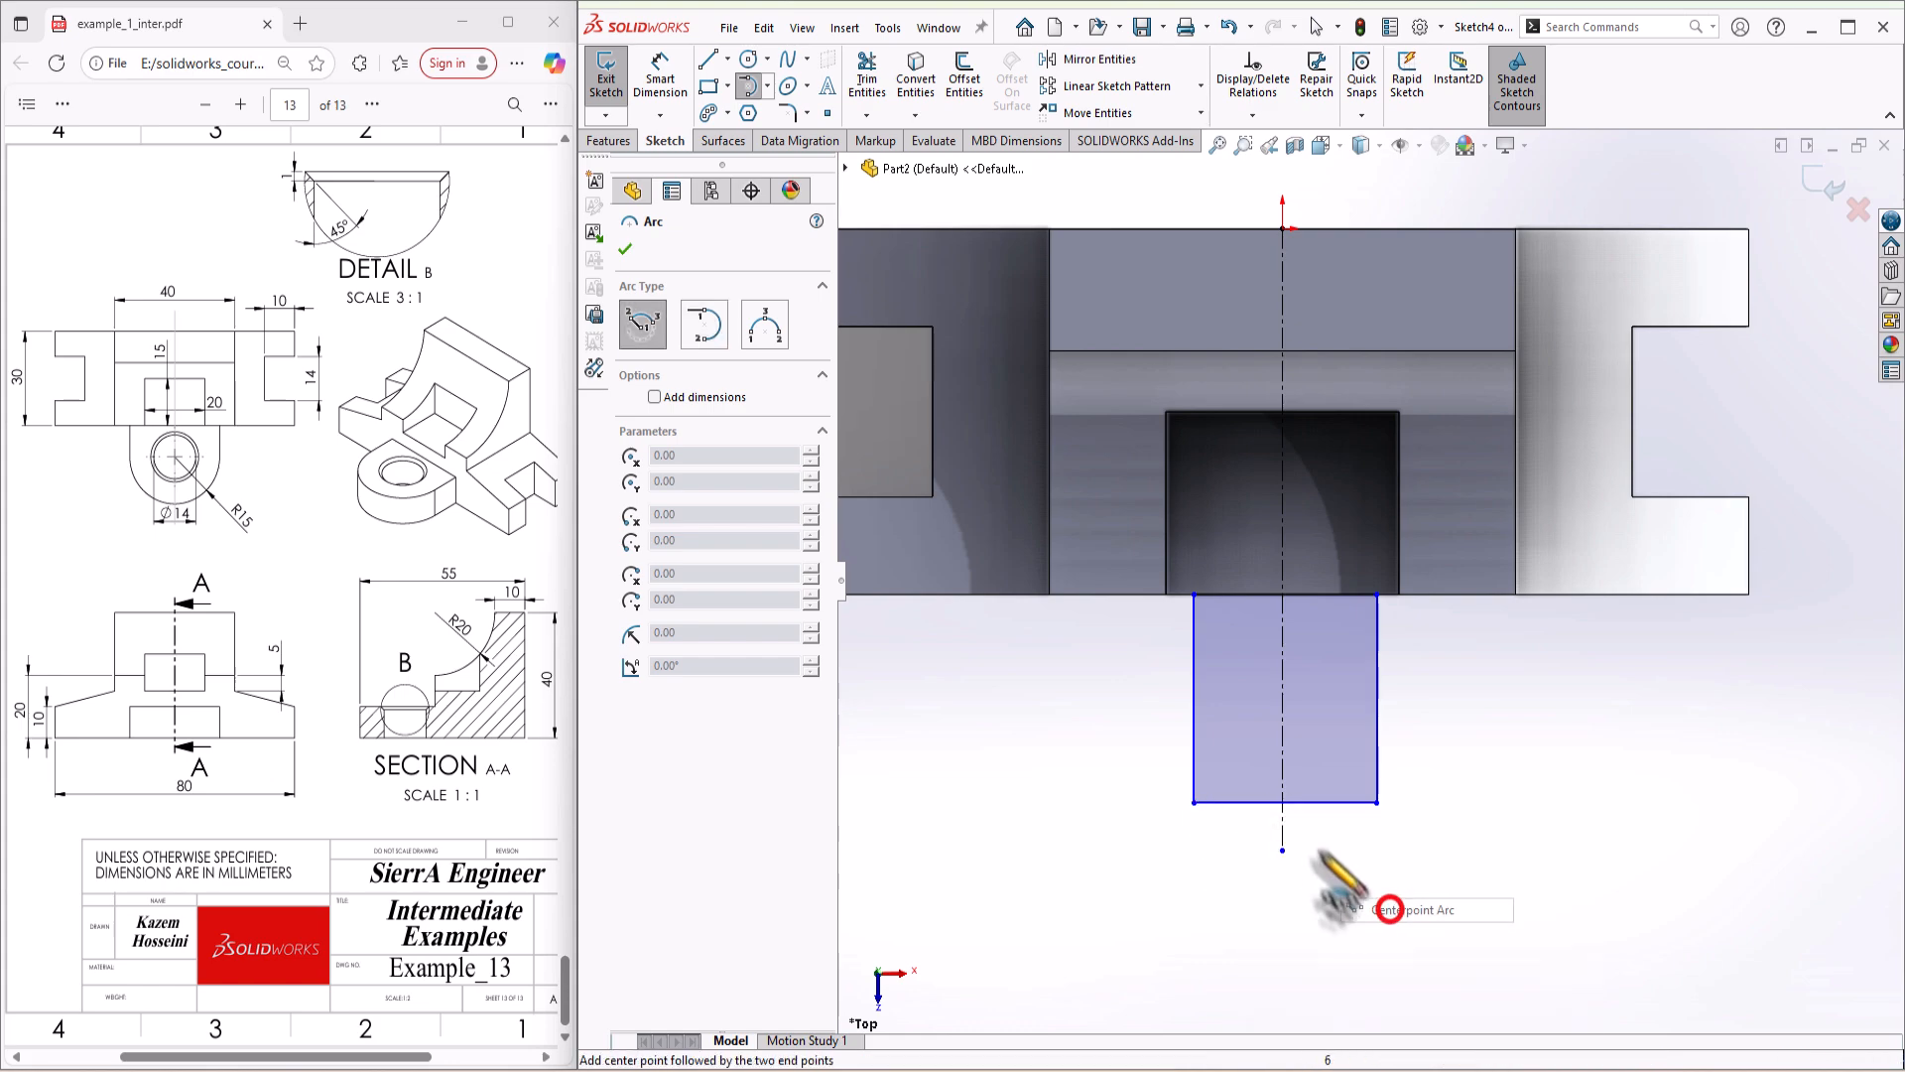
pyautogui.press('Escape')
pyautogui.click(1315, 802)
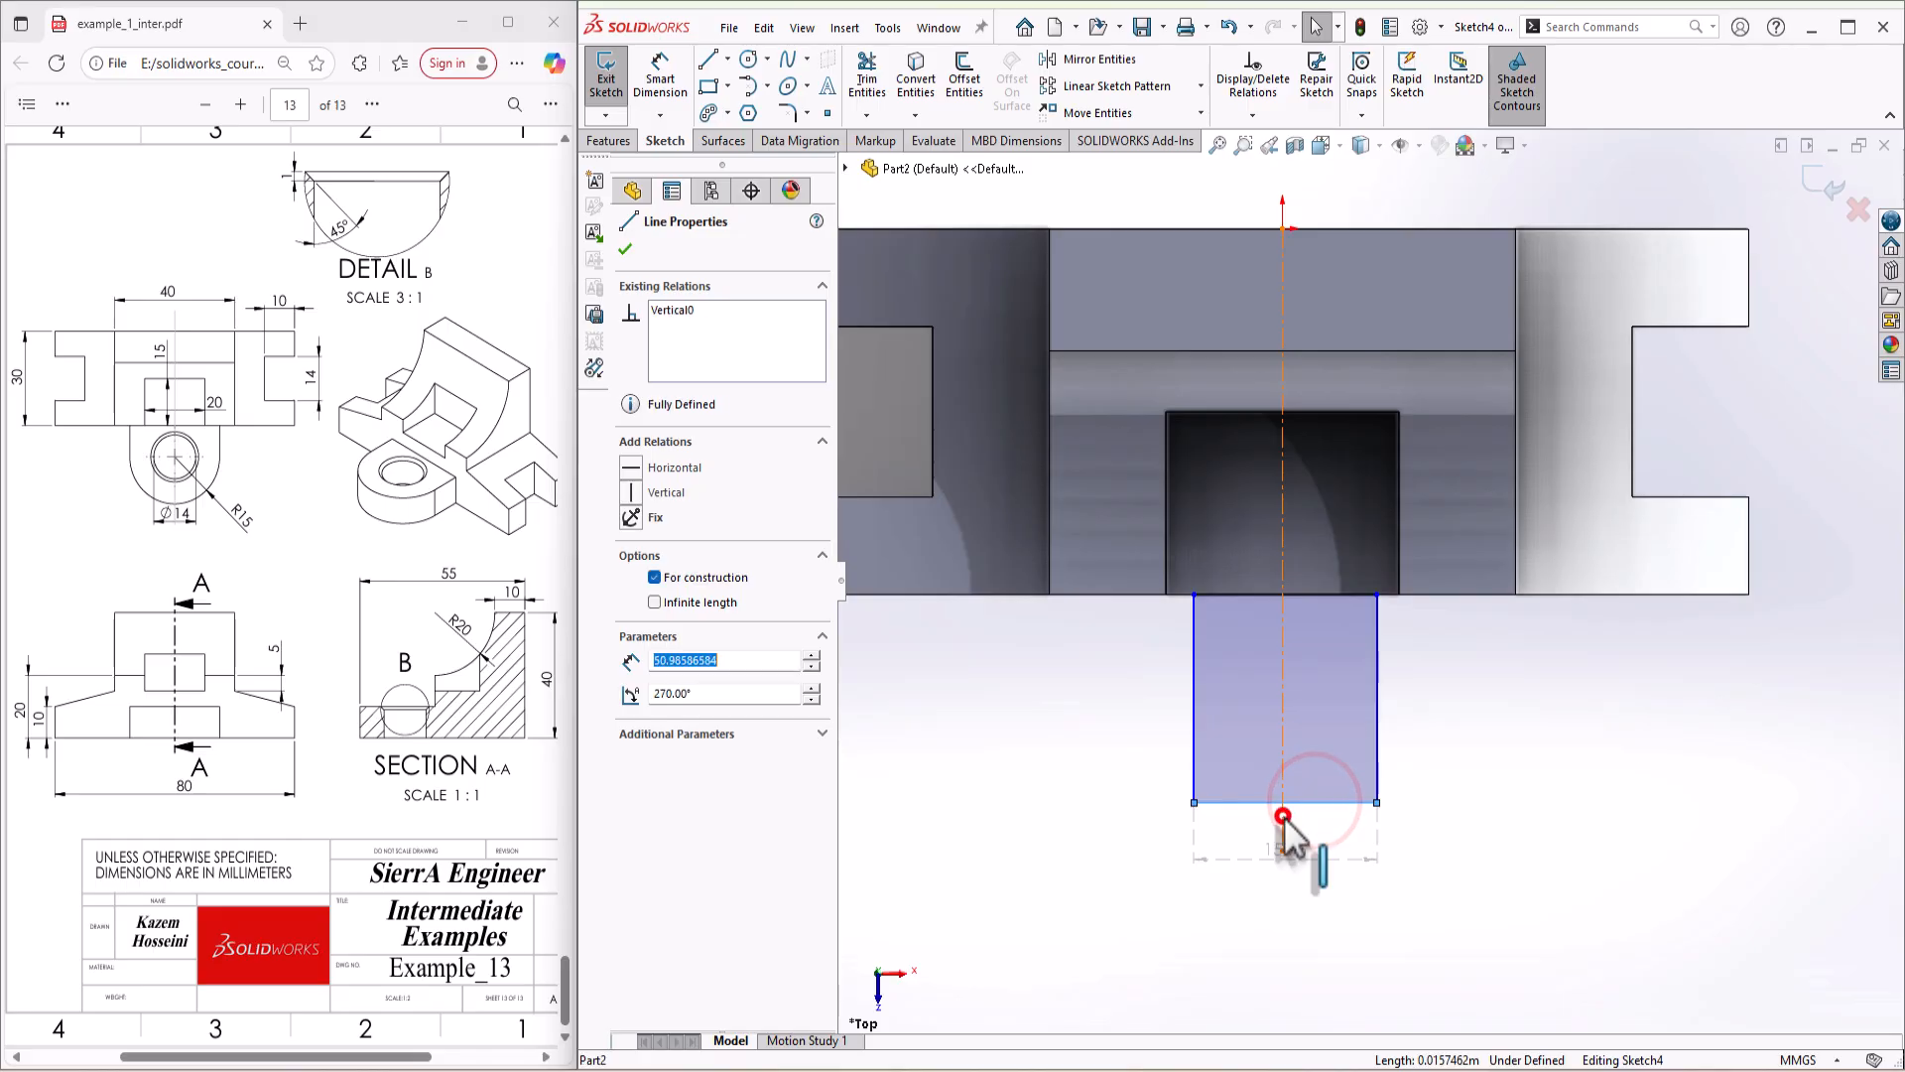
pyautogui.keyDown('ctrl'); pyautogui.click(1283, 819); pyautogui.keyUp('ctrl')
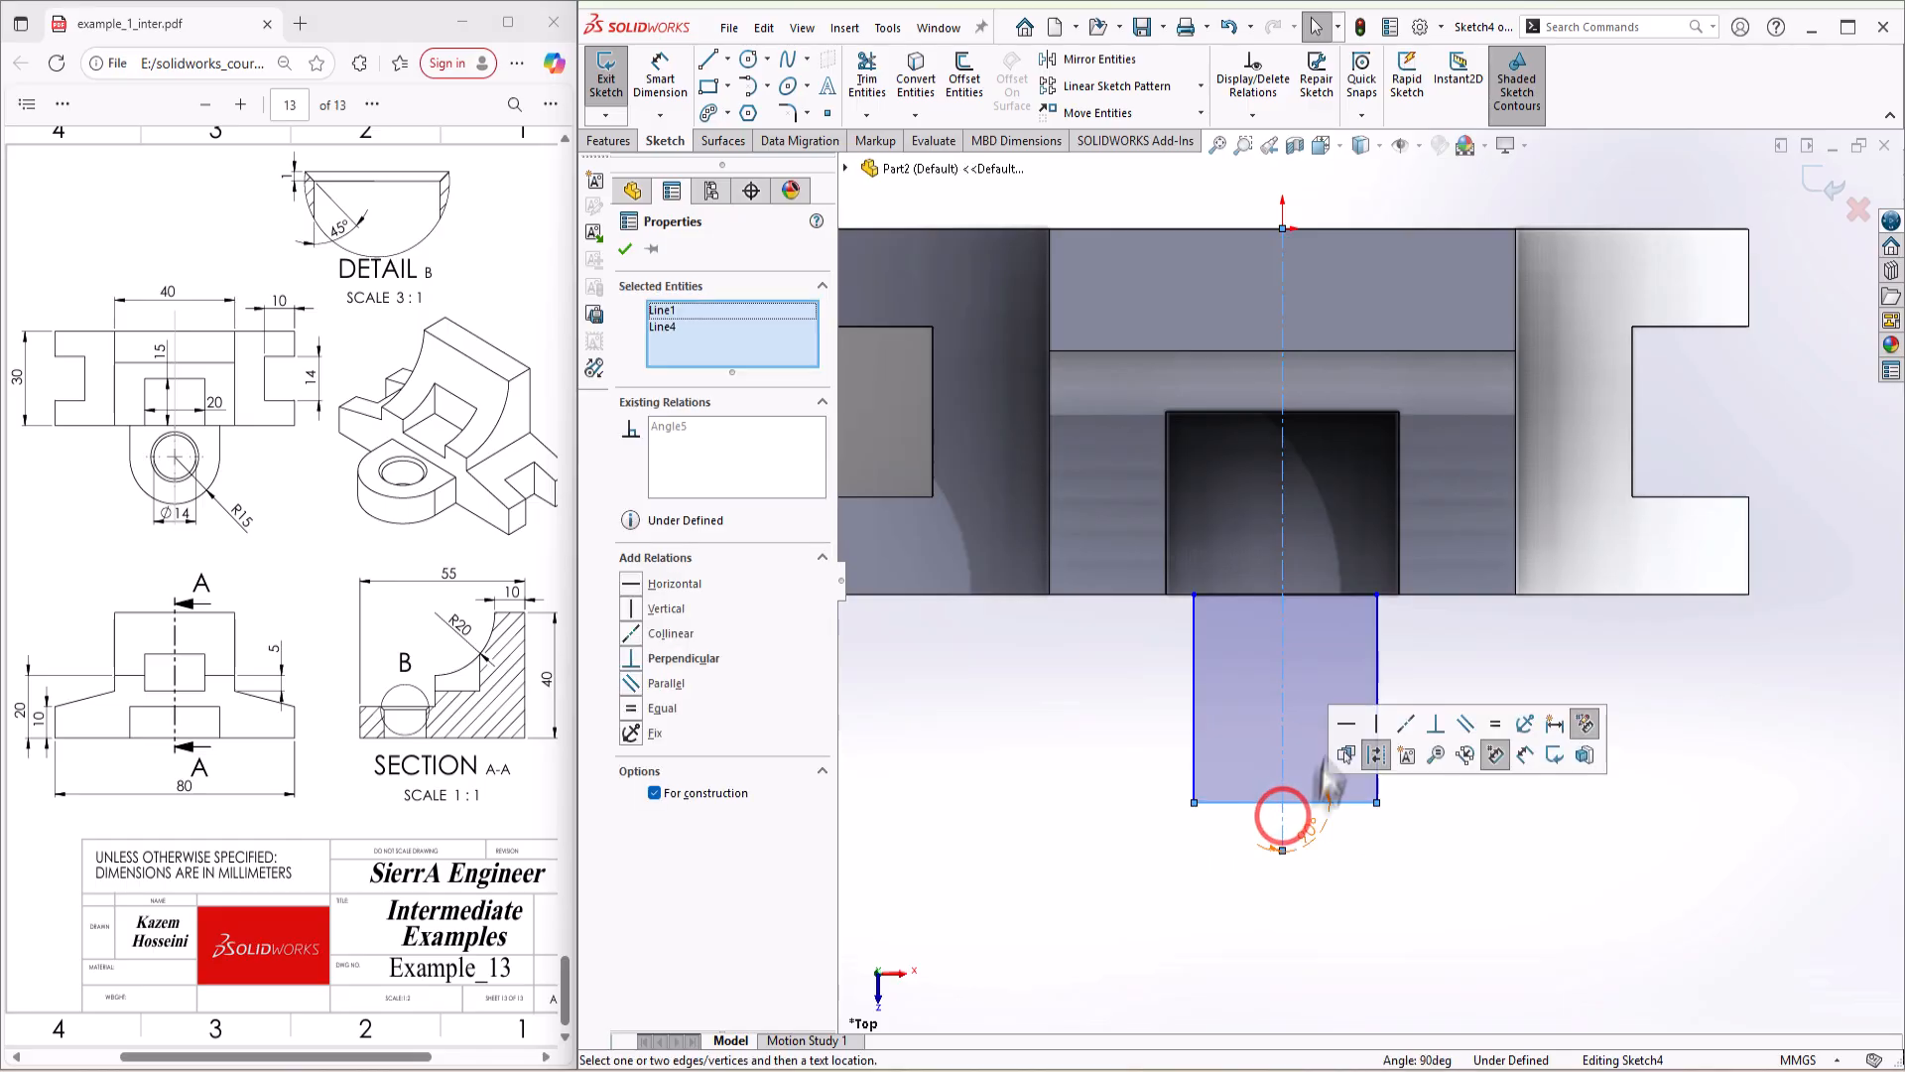
pyautogui.click(1360, 849)
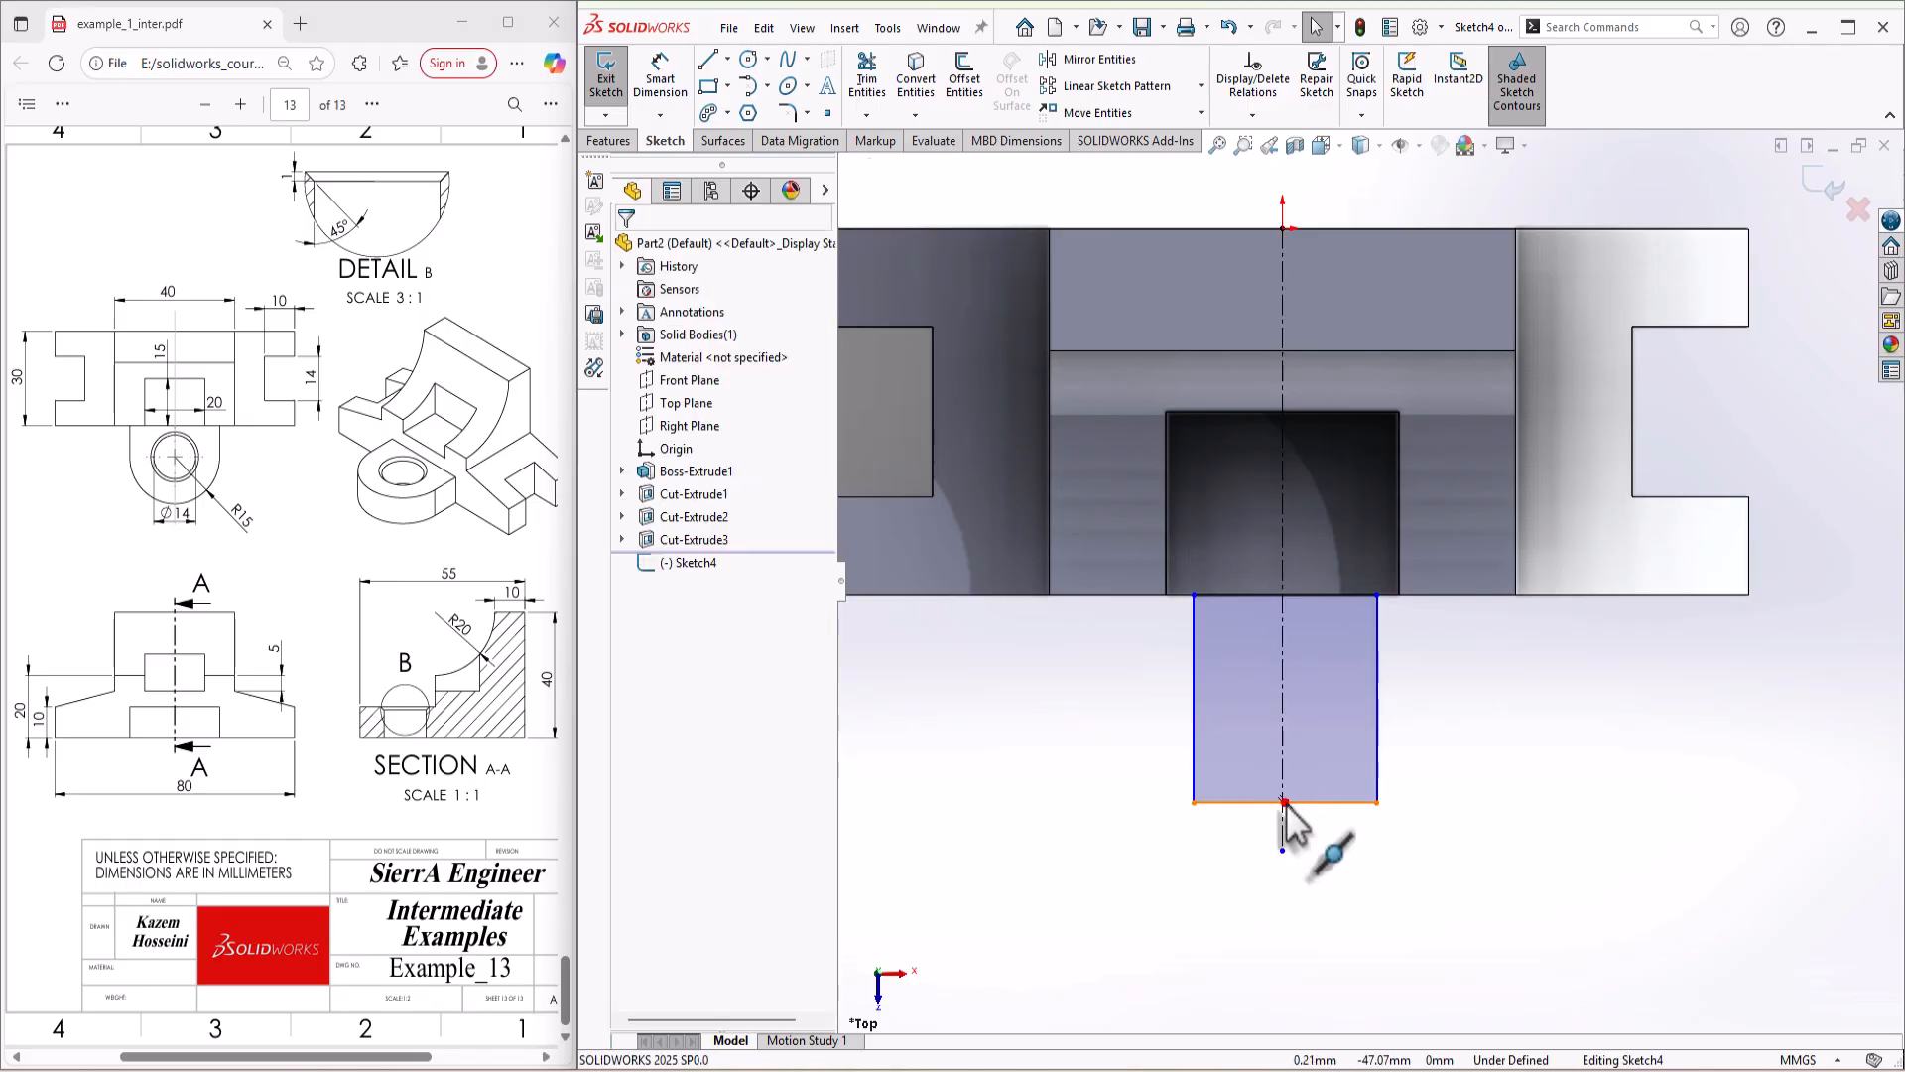
# Step: Make the midpoint of the rectangle's outer line coincident with the vertical centerline
pyautogui.click(1284, 802)
pyautogui.click(1284, 802)
pyautogui.keyDown('ctrl'); pyautogui.click(1283, 786); pyautogui.keyUp('ctrl')
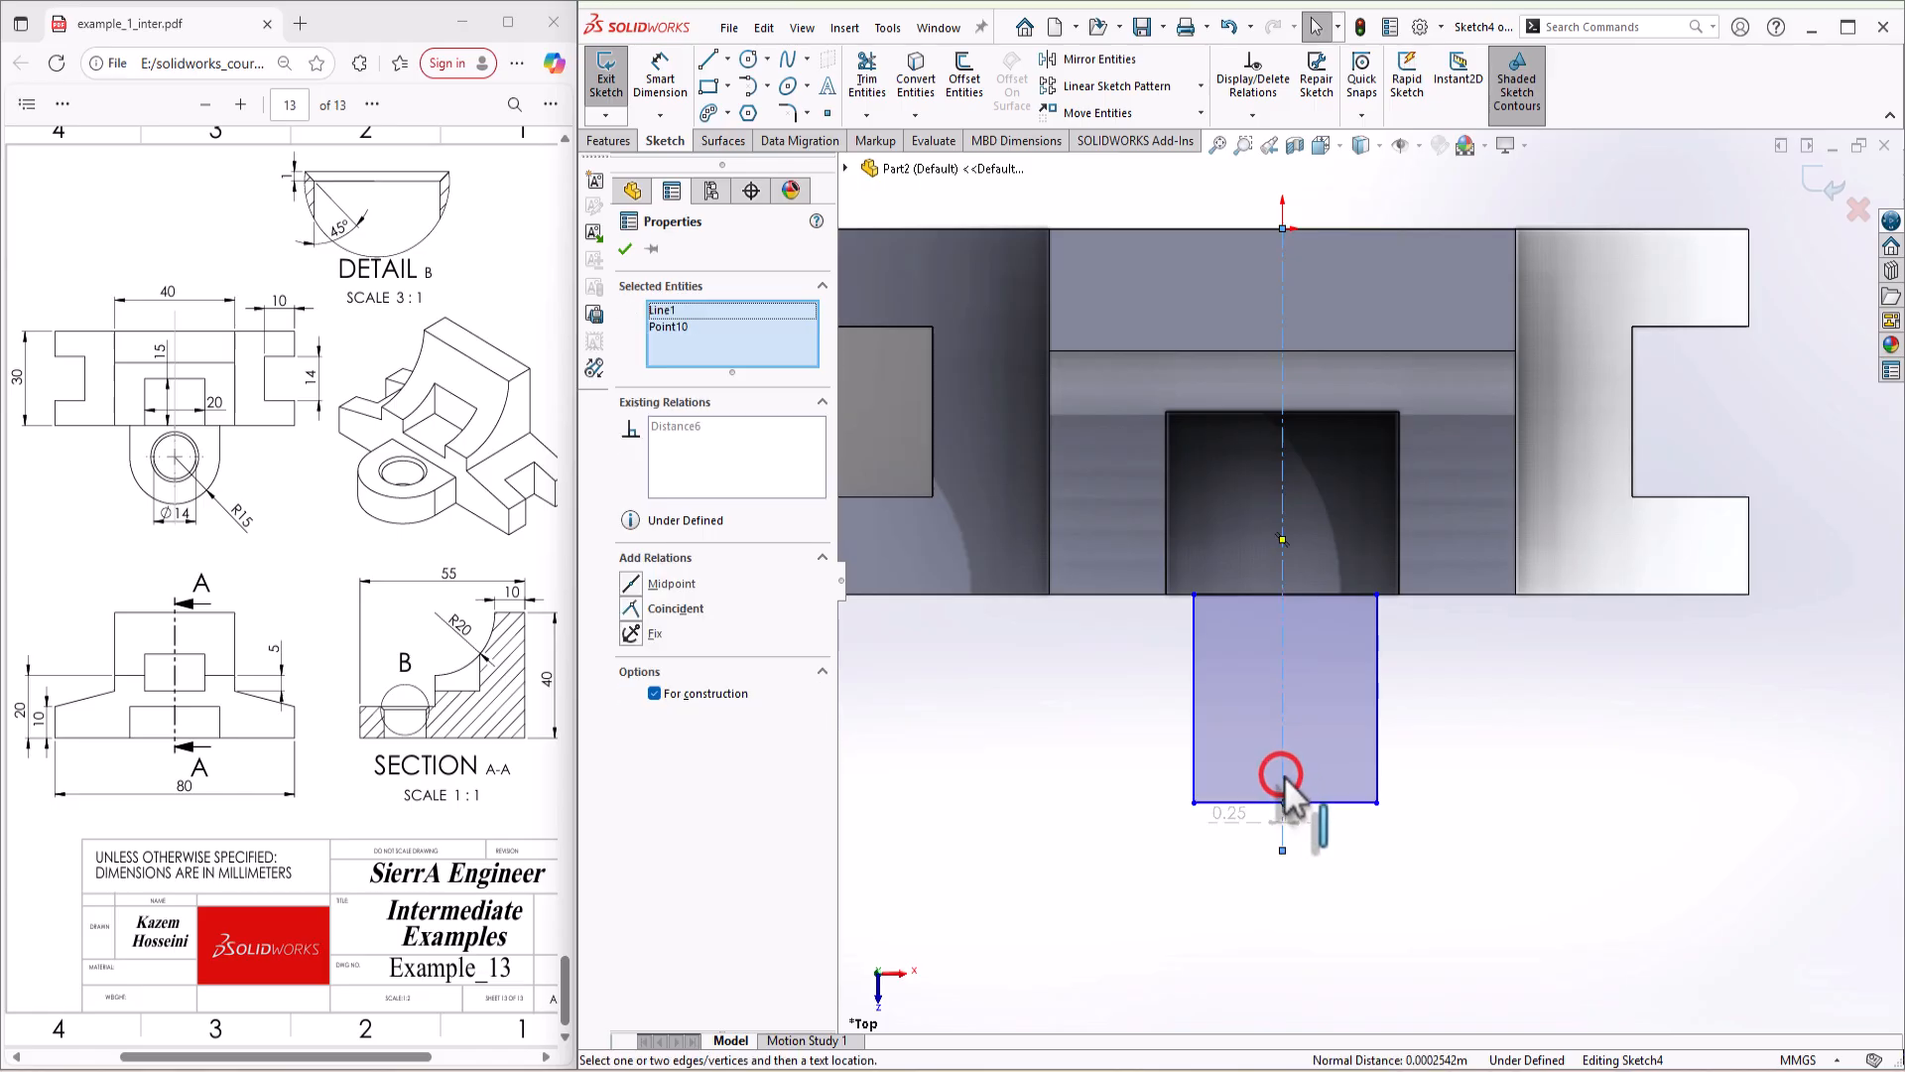
pyautogui.click(1374, 683)
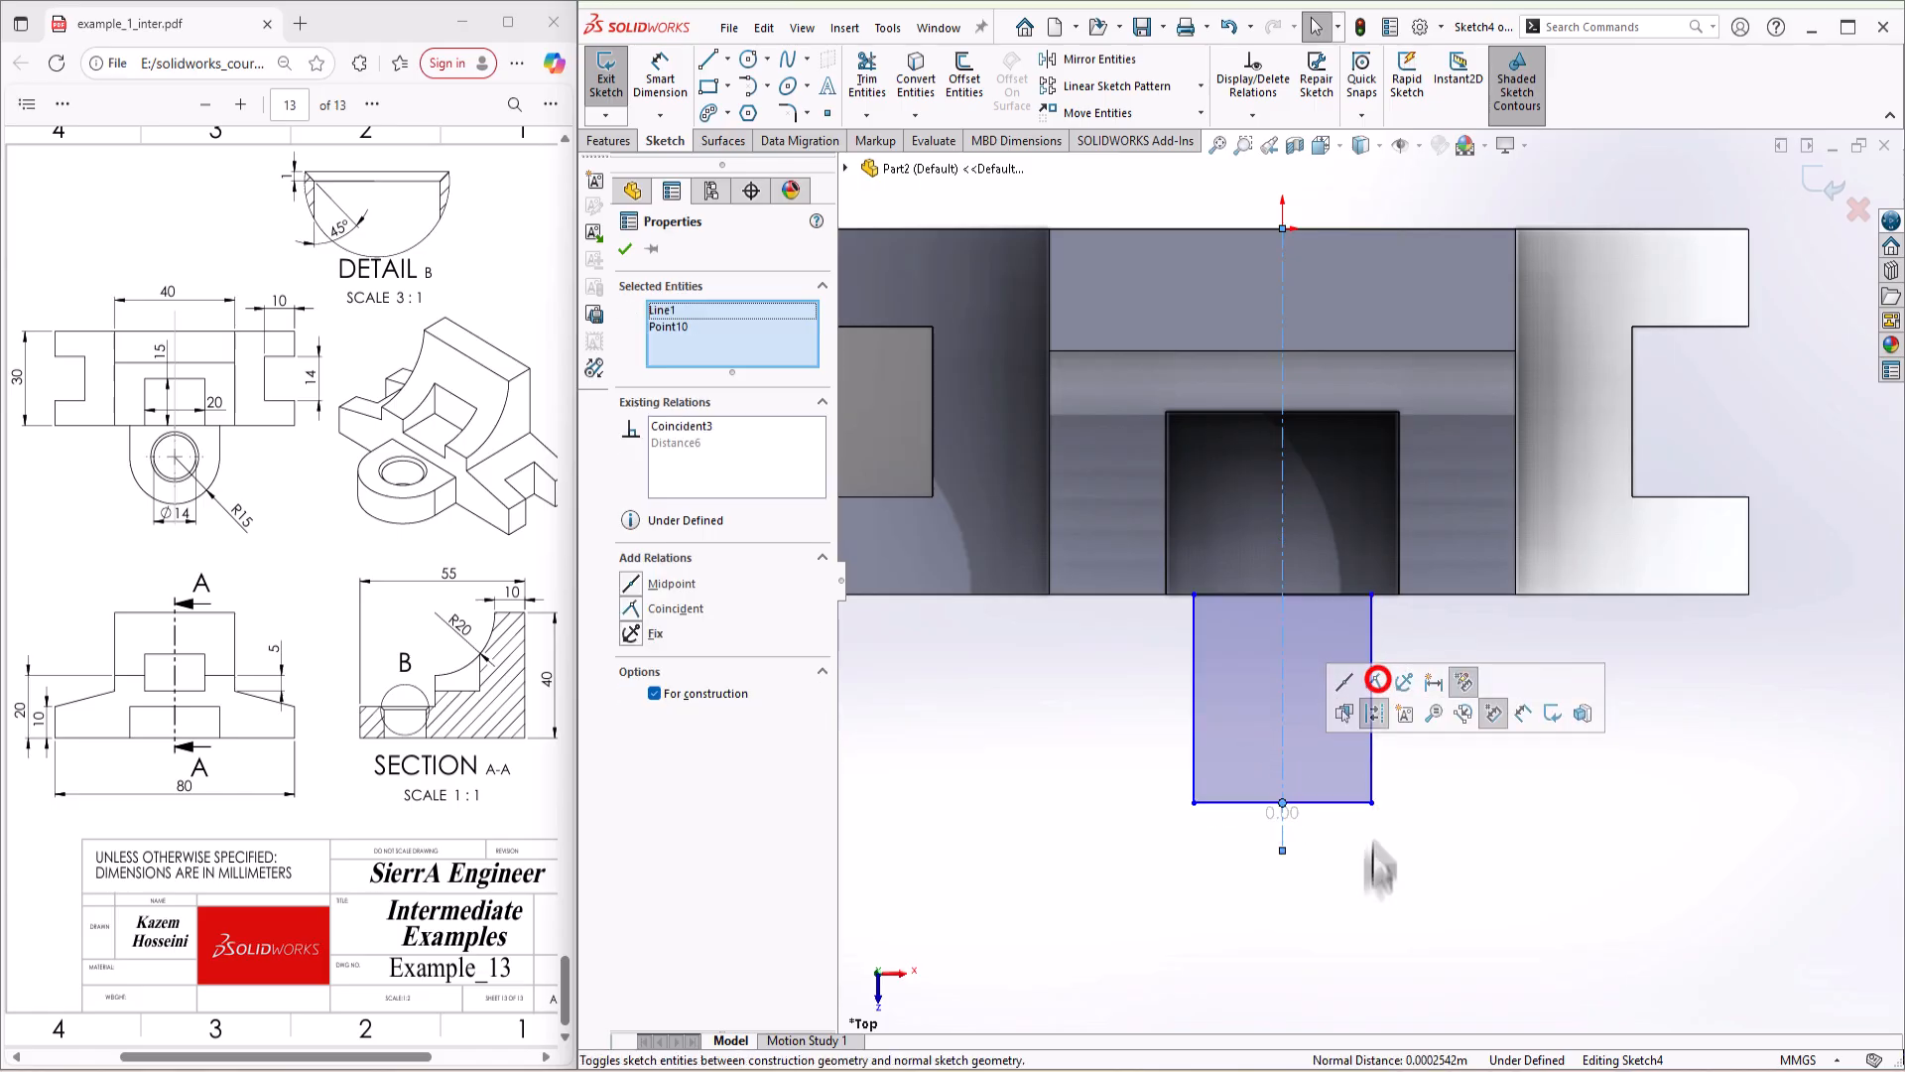
pyautogui.click(1367, 880)
# Step: Draw a centerpoint semicircle of about 7.6 mm radius on the rectangle's outer end and convert the line between them to construction geometry
pyautogui.press('s')
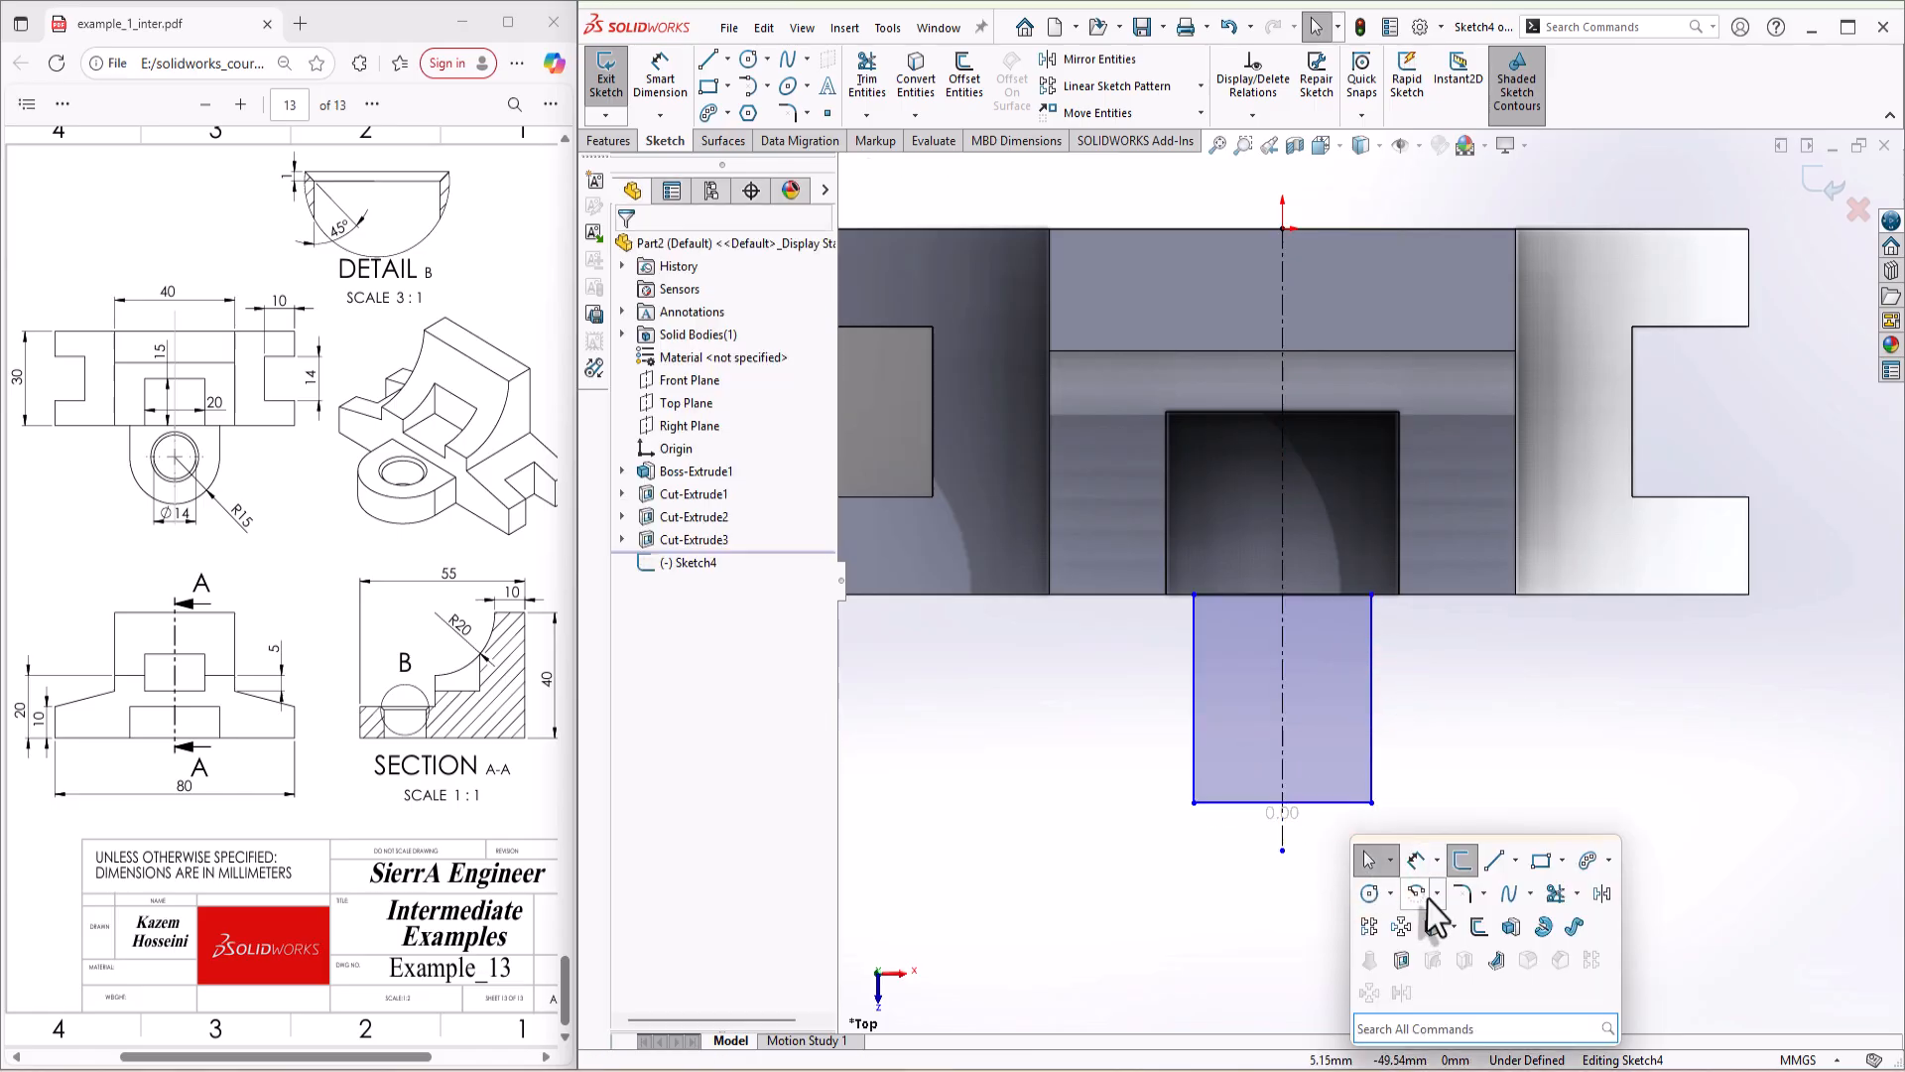
pyautogui.click(1420, 895)
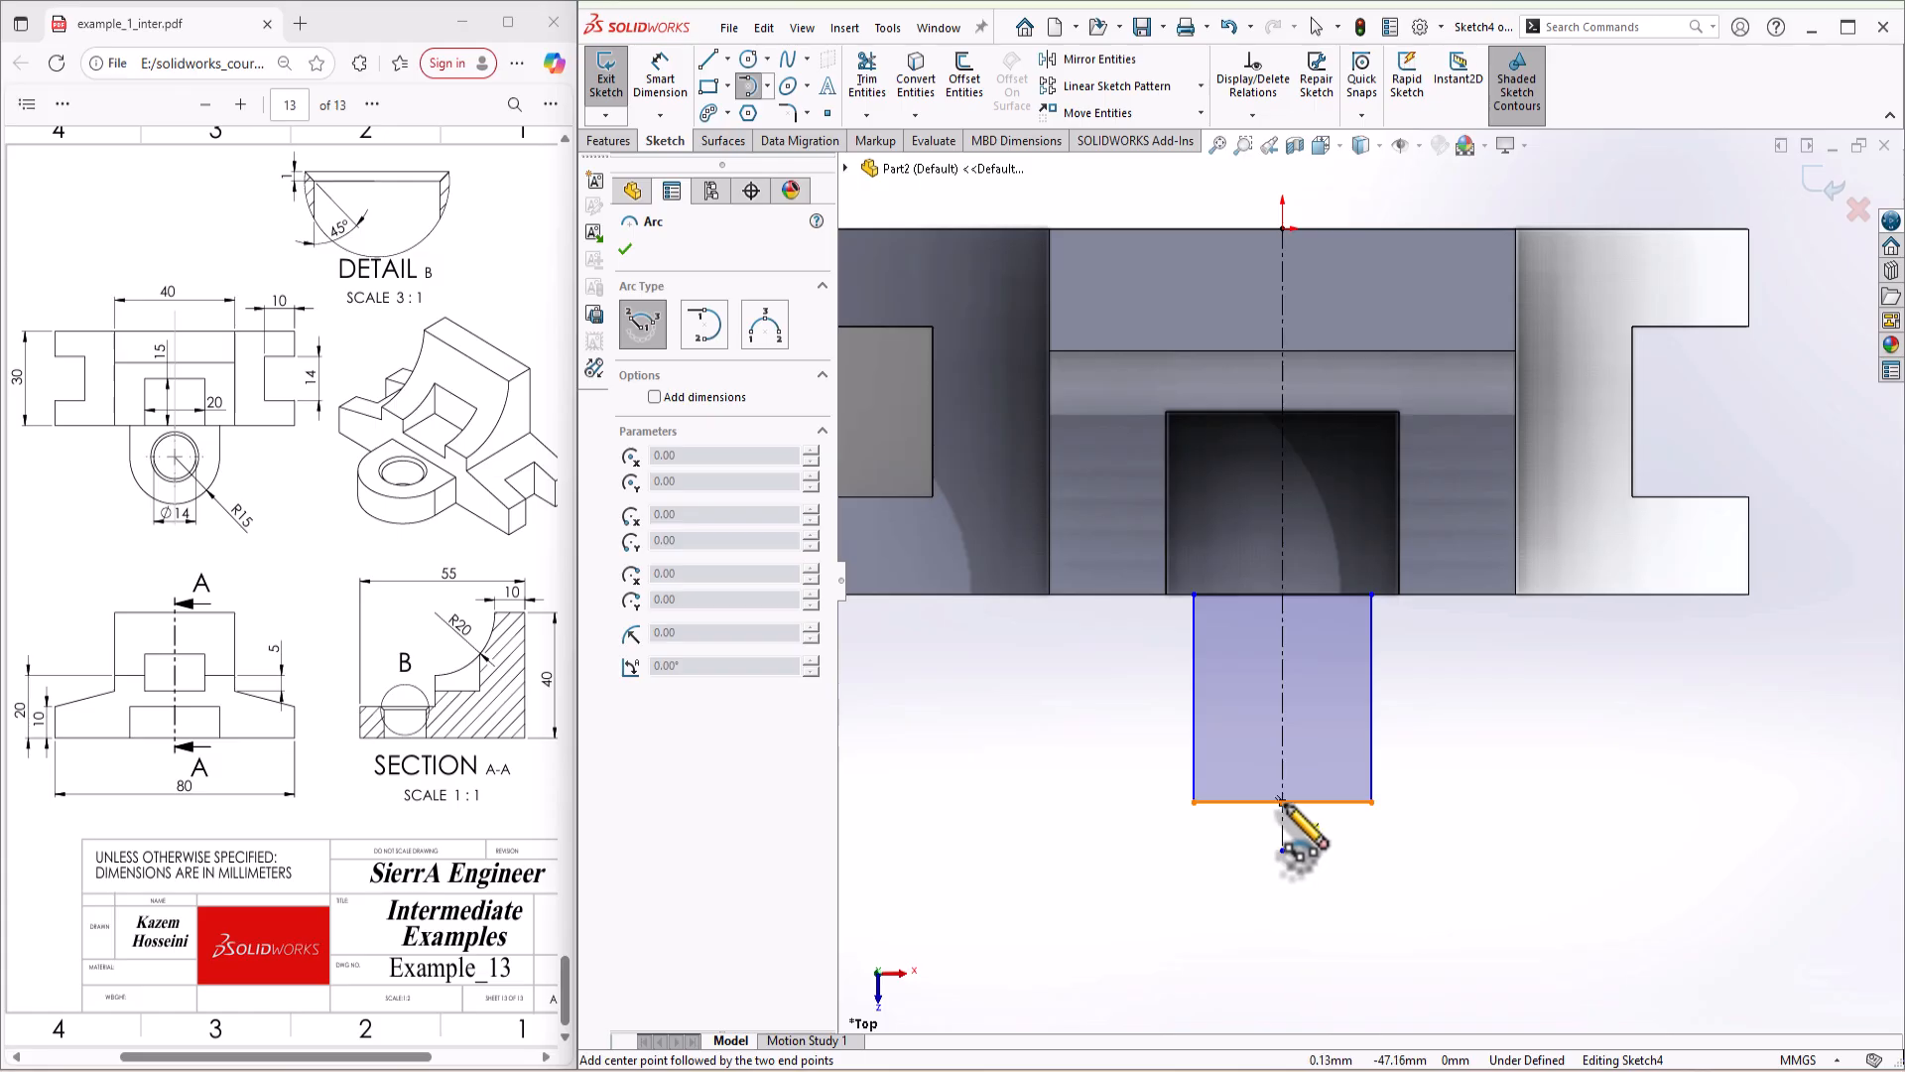
pyautogui.click(1283, 801)
pyautogui.click(1371, 801)
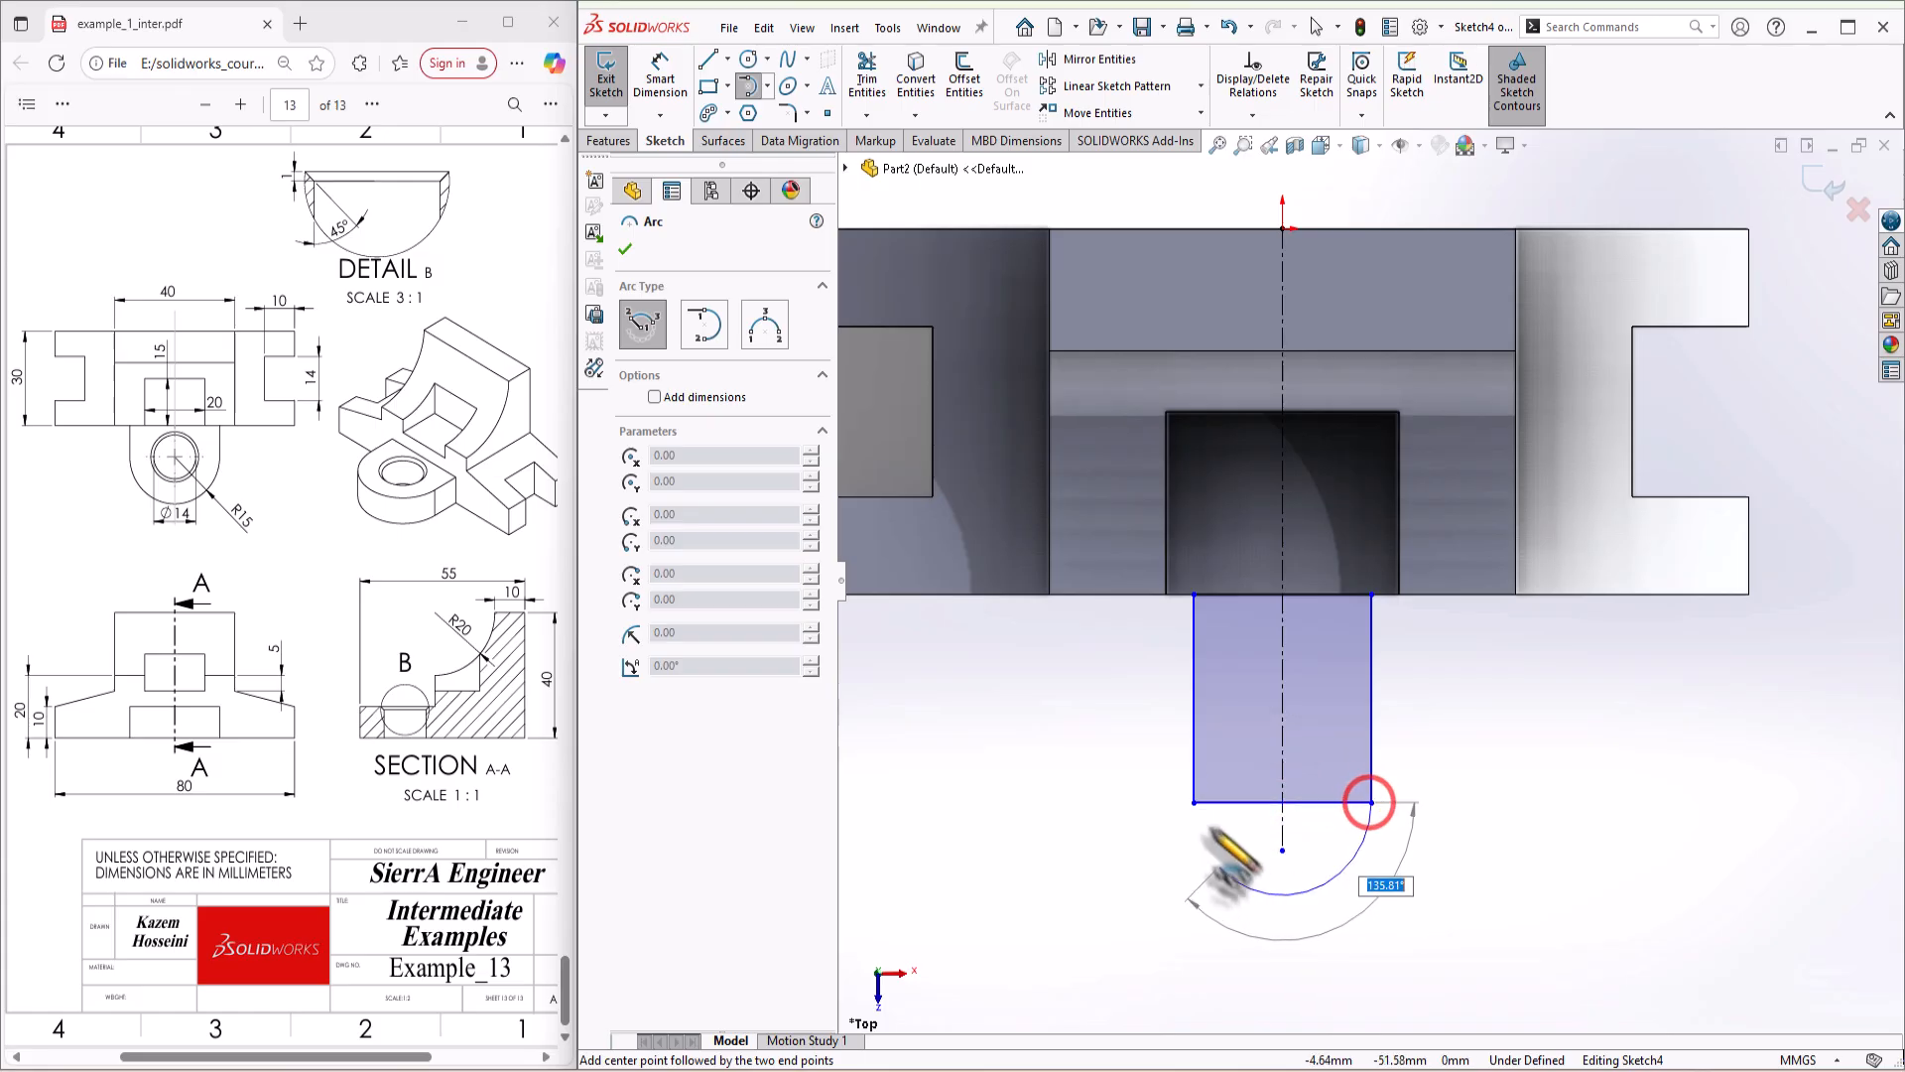
pyautogui.click(1196, 800)
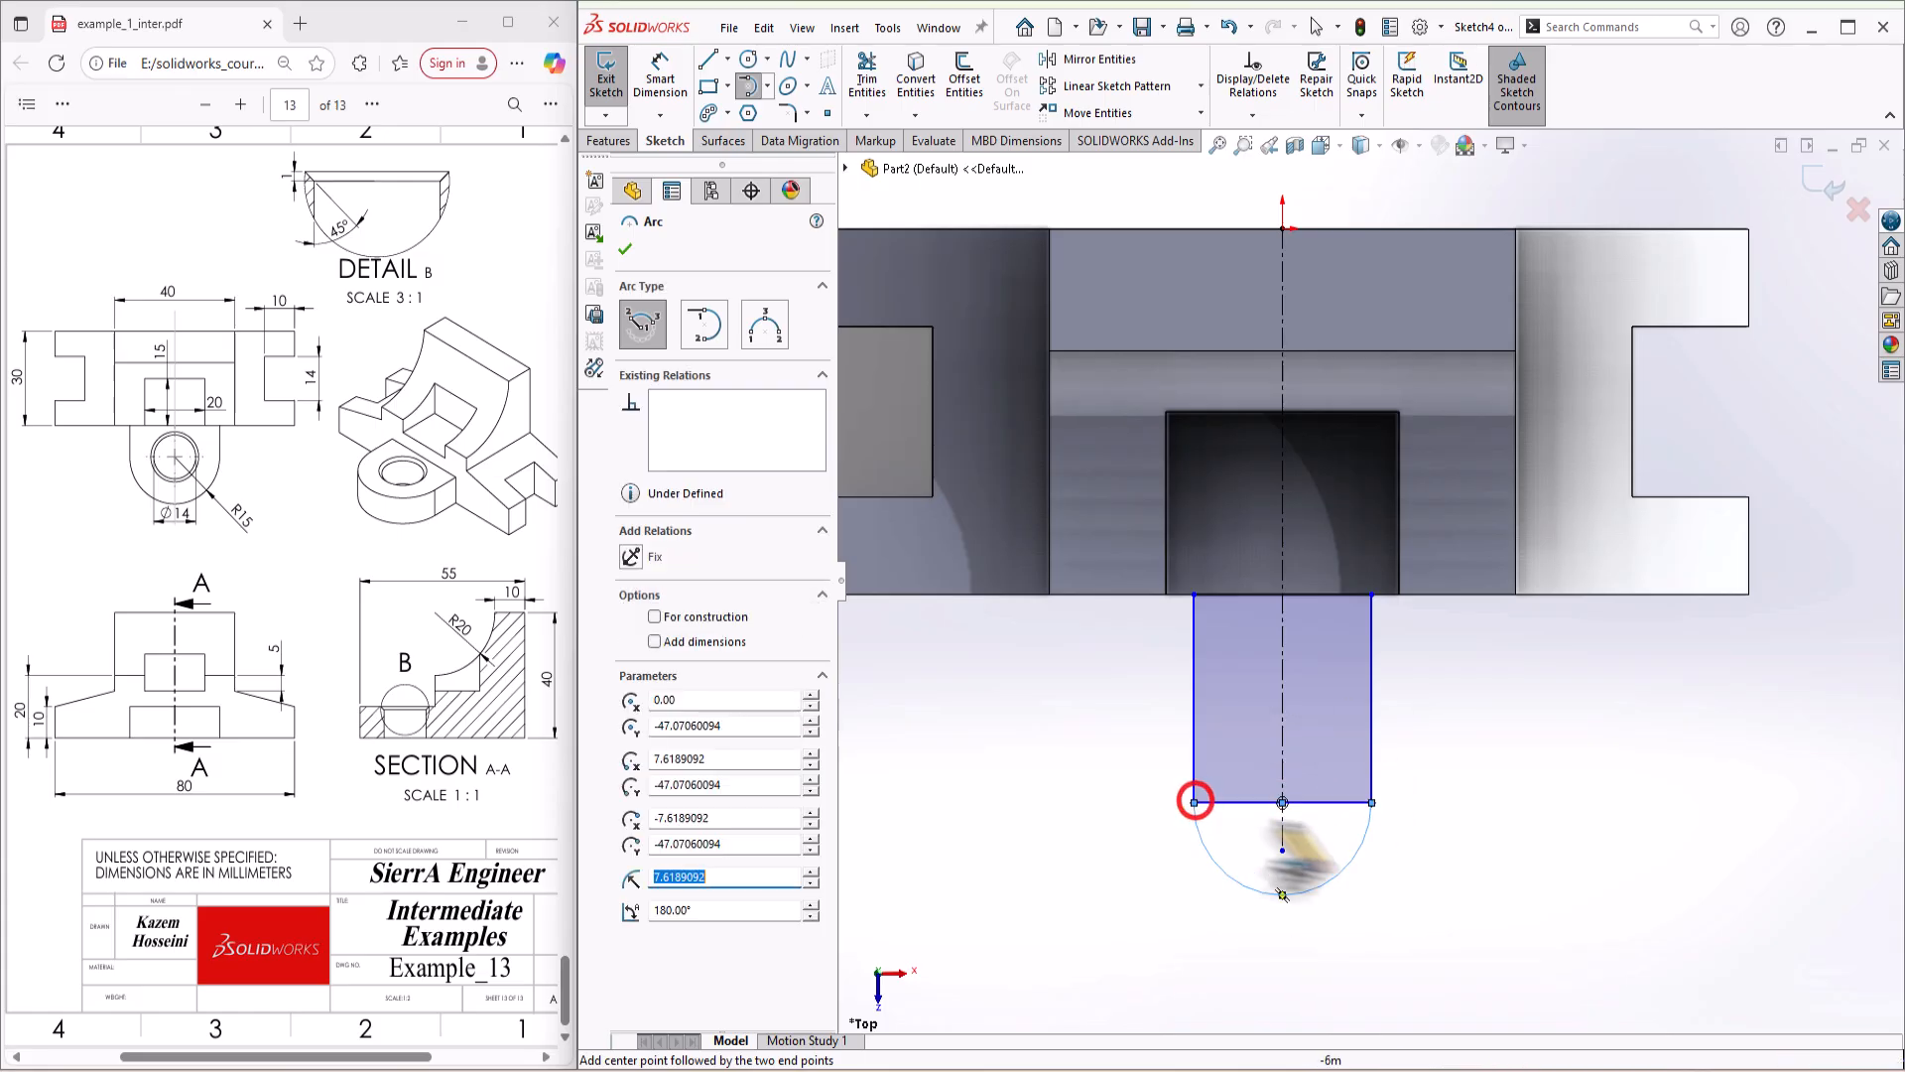
pyautogui.press('Escape')
pyautogui.click(1320, 805)
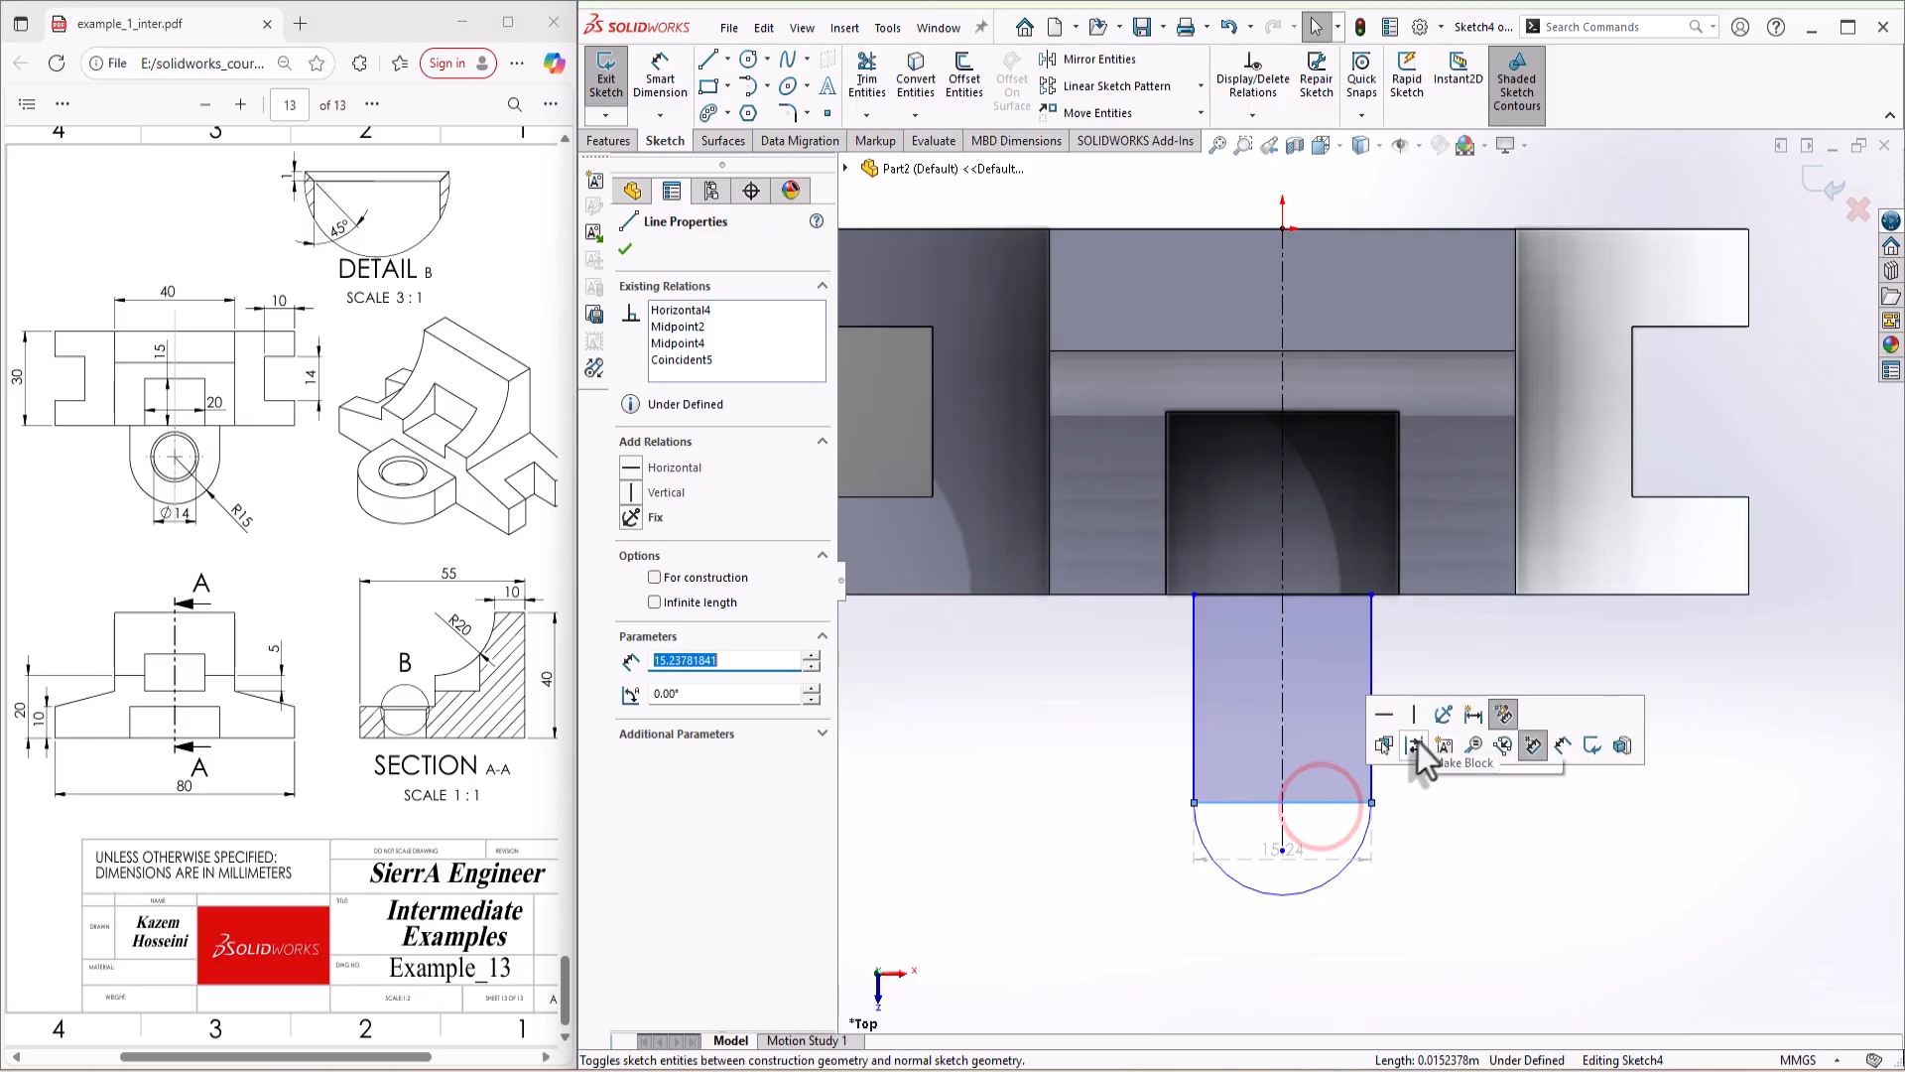
pyautogui.click(1415, 742)
# Step: Draw a circle centred on the semicircle's center point and dimension its diameter to 14 mm
pyautogui.press('s')
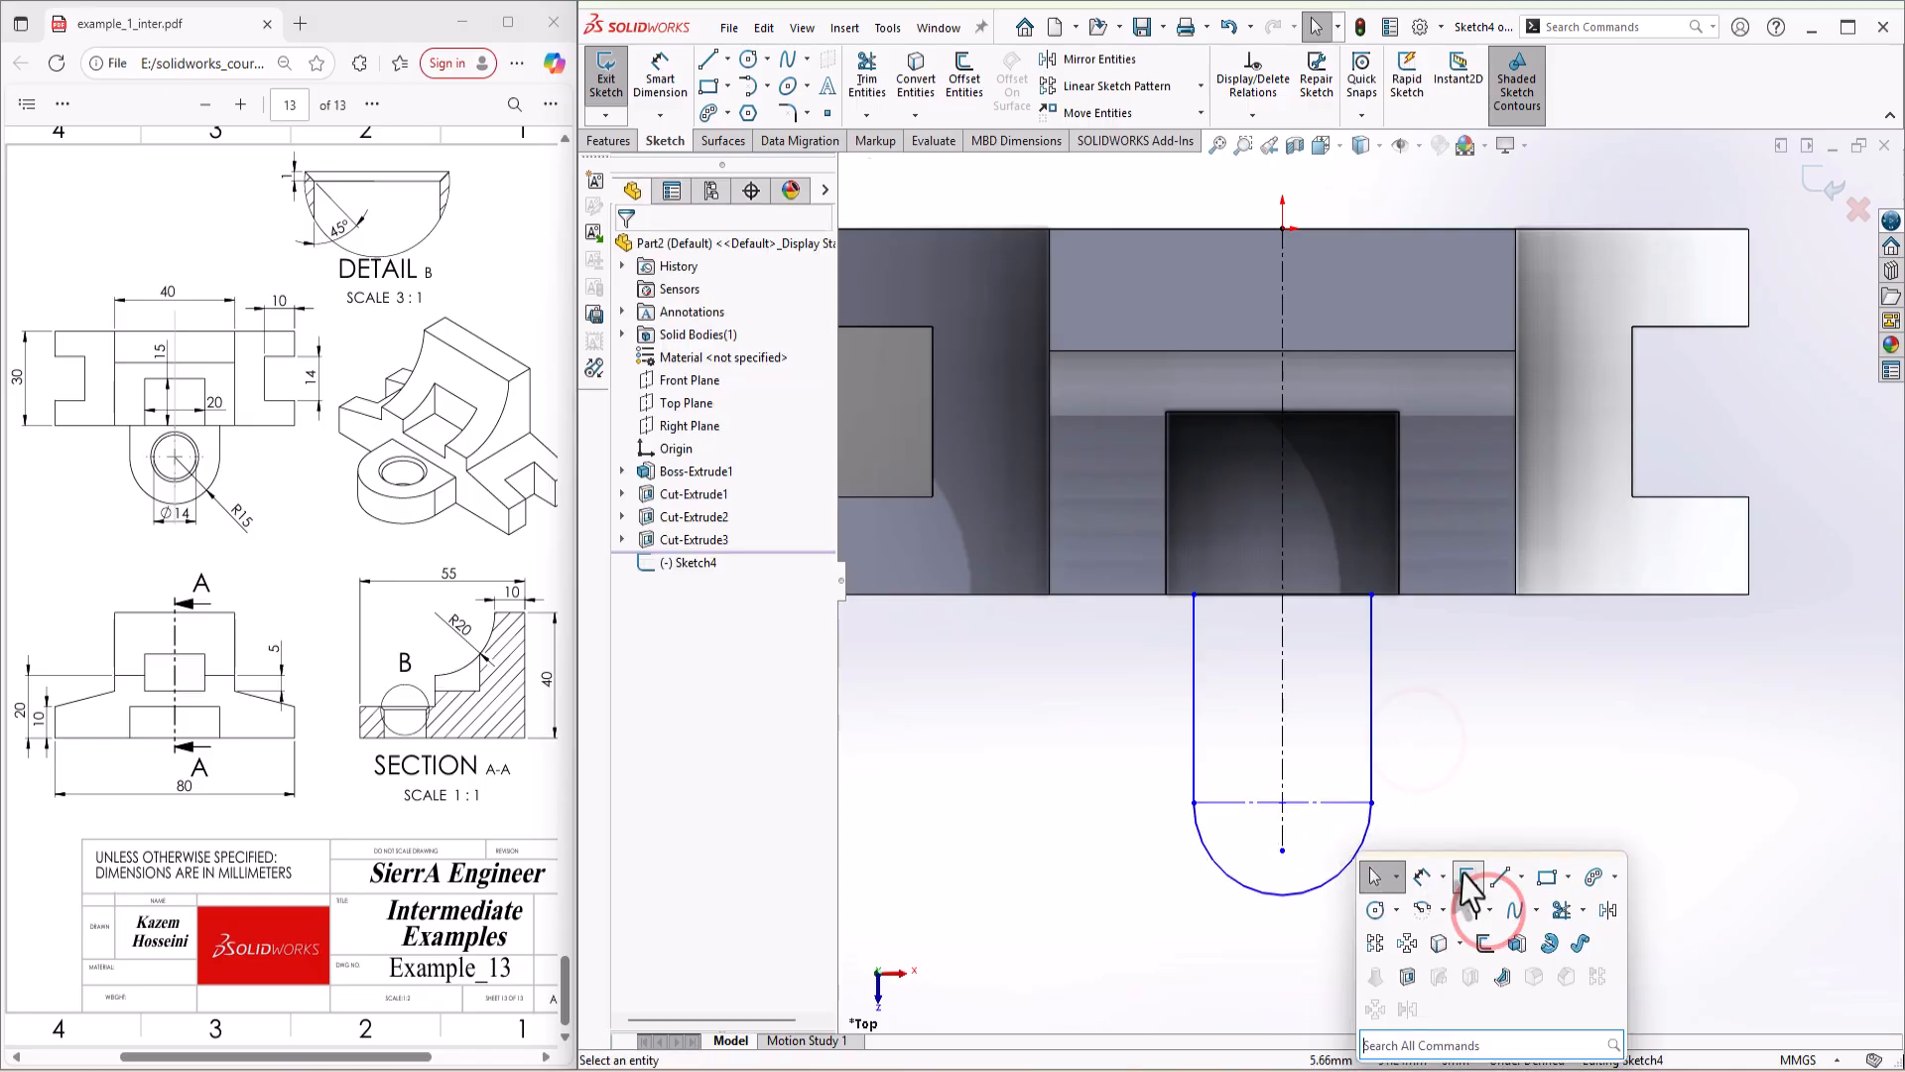
pyautogui.click(1374, 910)
pyautogui.moveTo(1282, 802); pyautogui.dragTo(1316, 774)
pyautogui.press('s')
pyautogui.click(1398, 818)
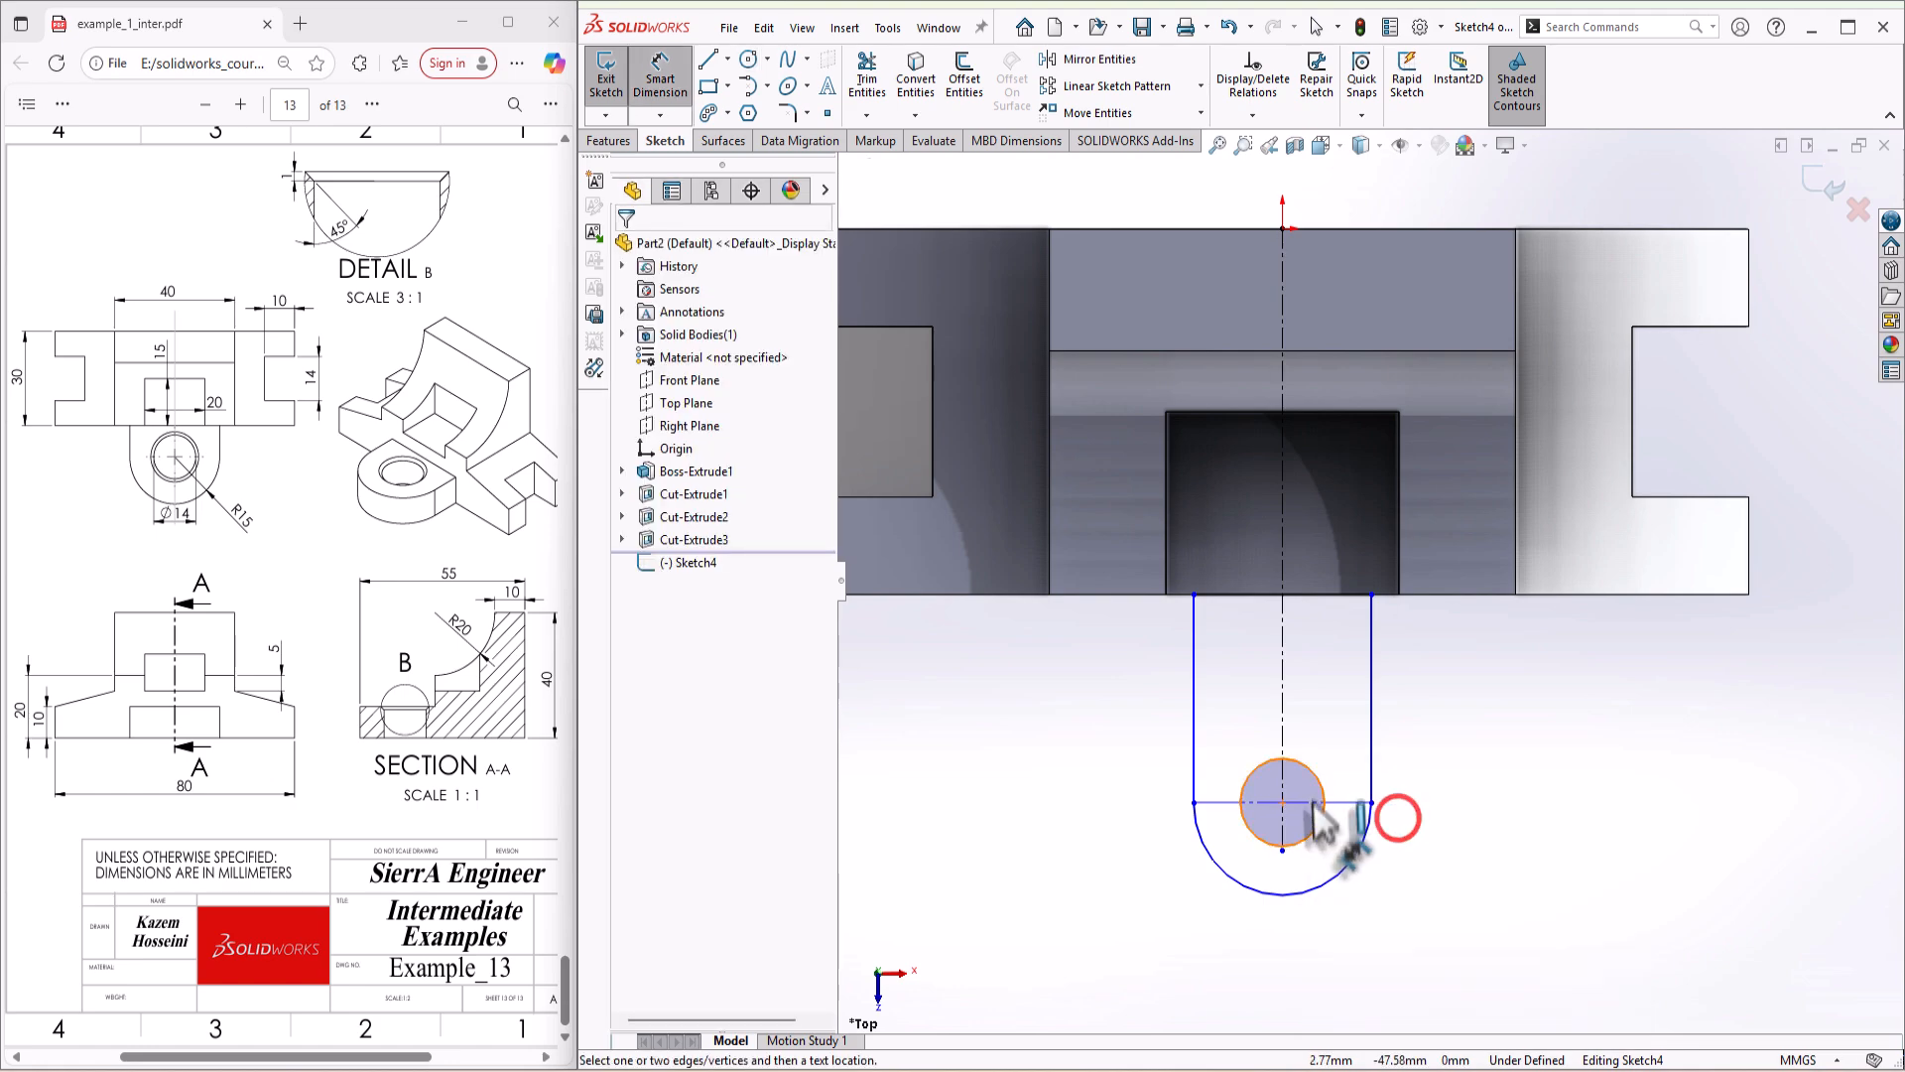
pyautogui.click(1316, 771)
pyautogui.click(1509, 829)
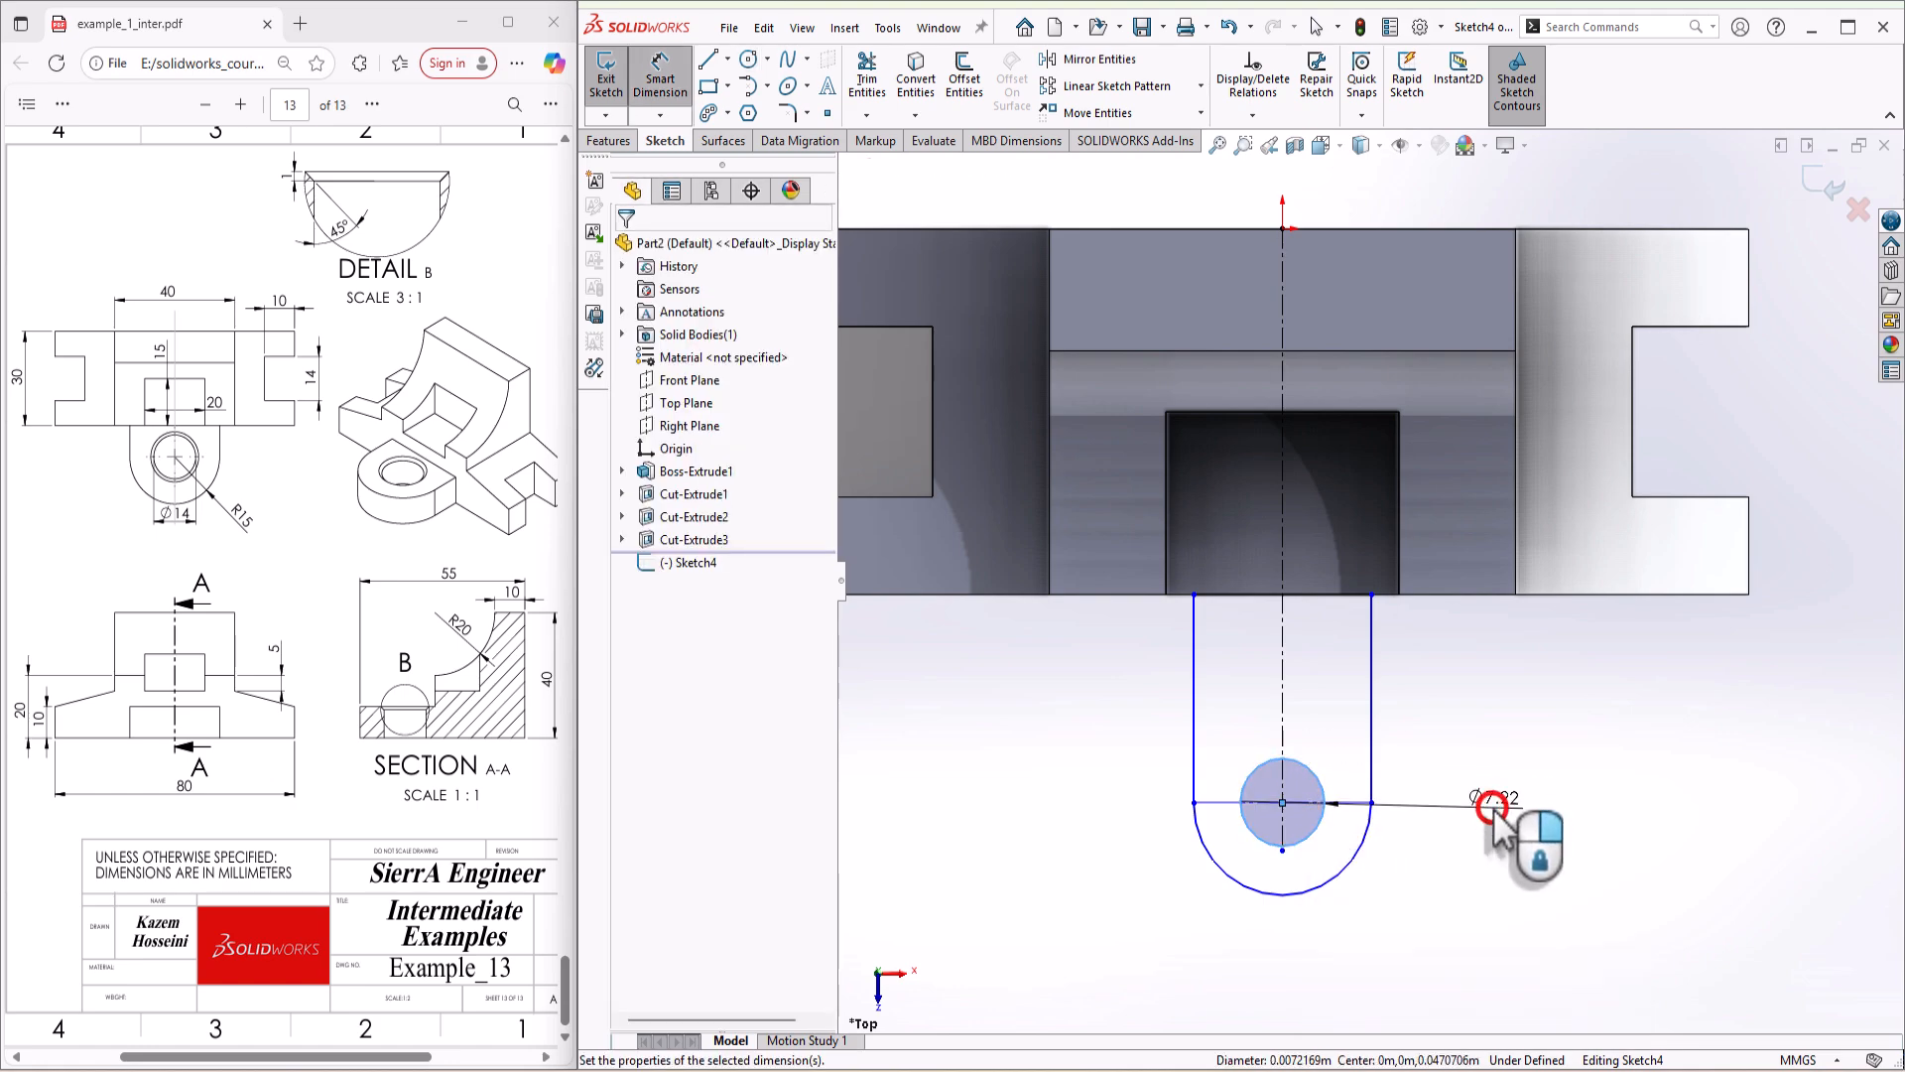
pyautogui.write('14')
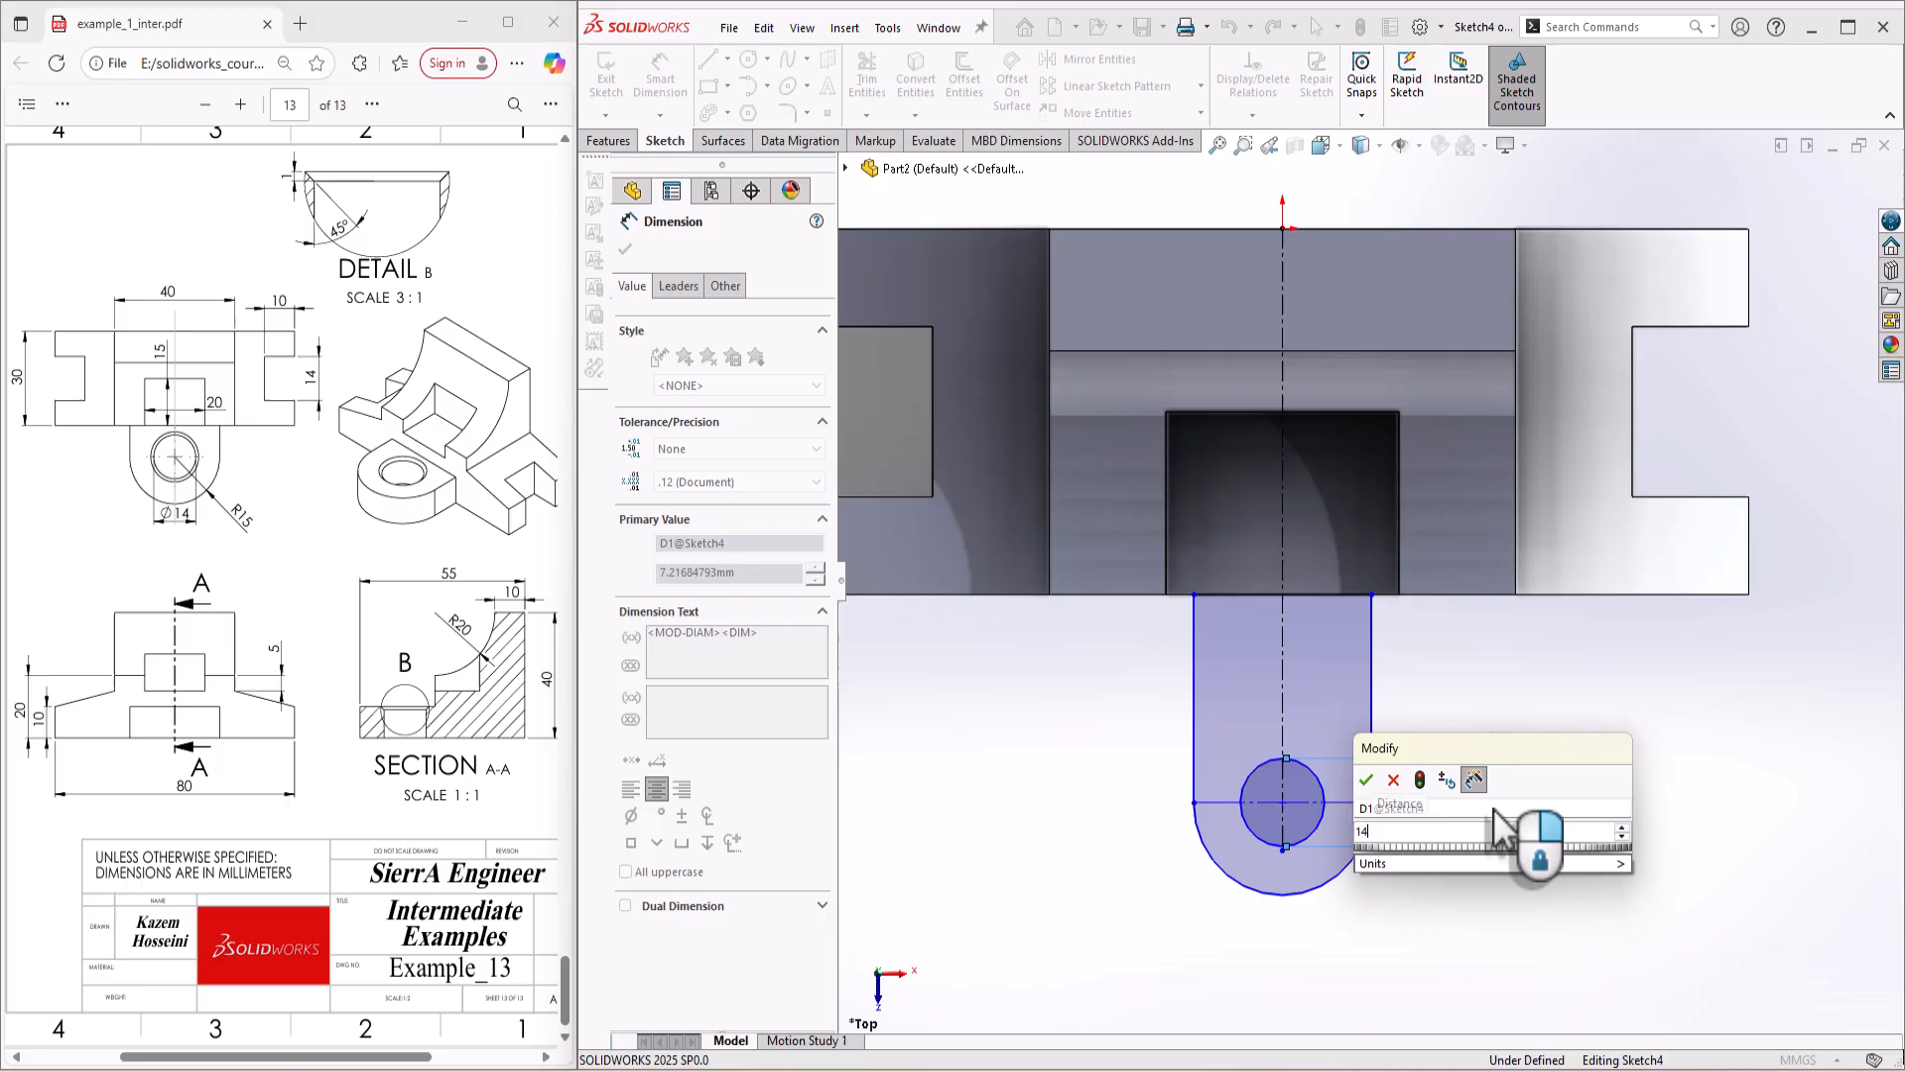
pyautogui.press('Return')
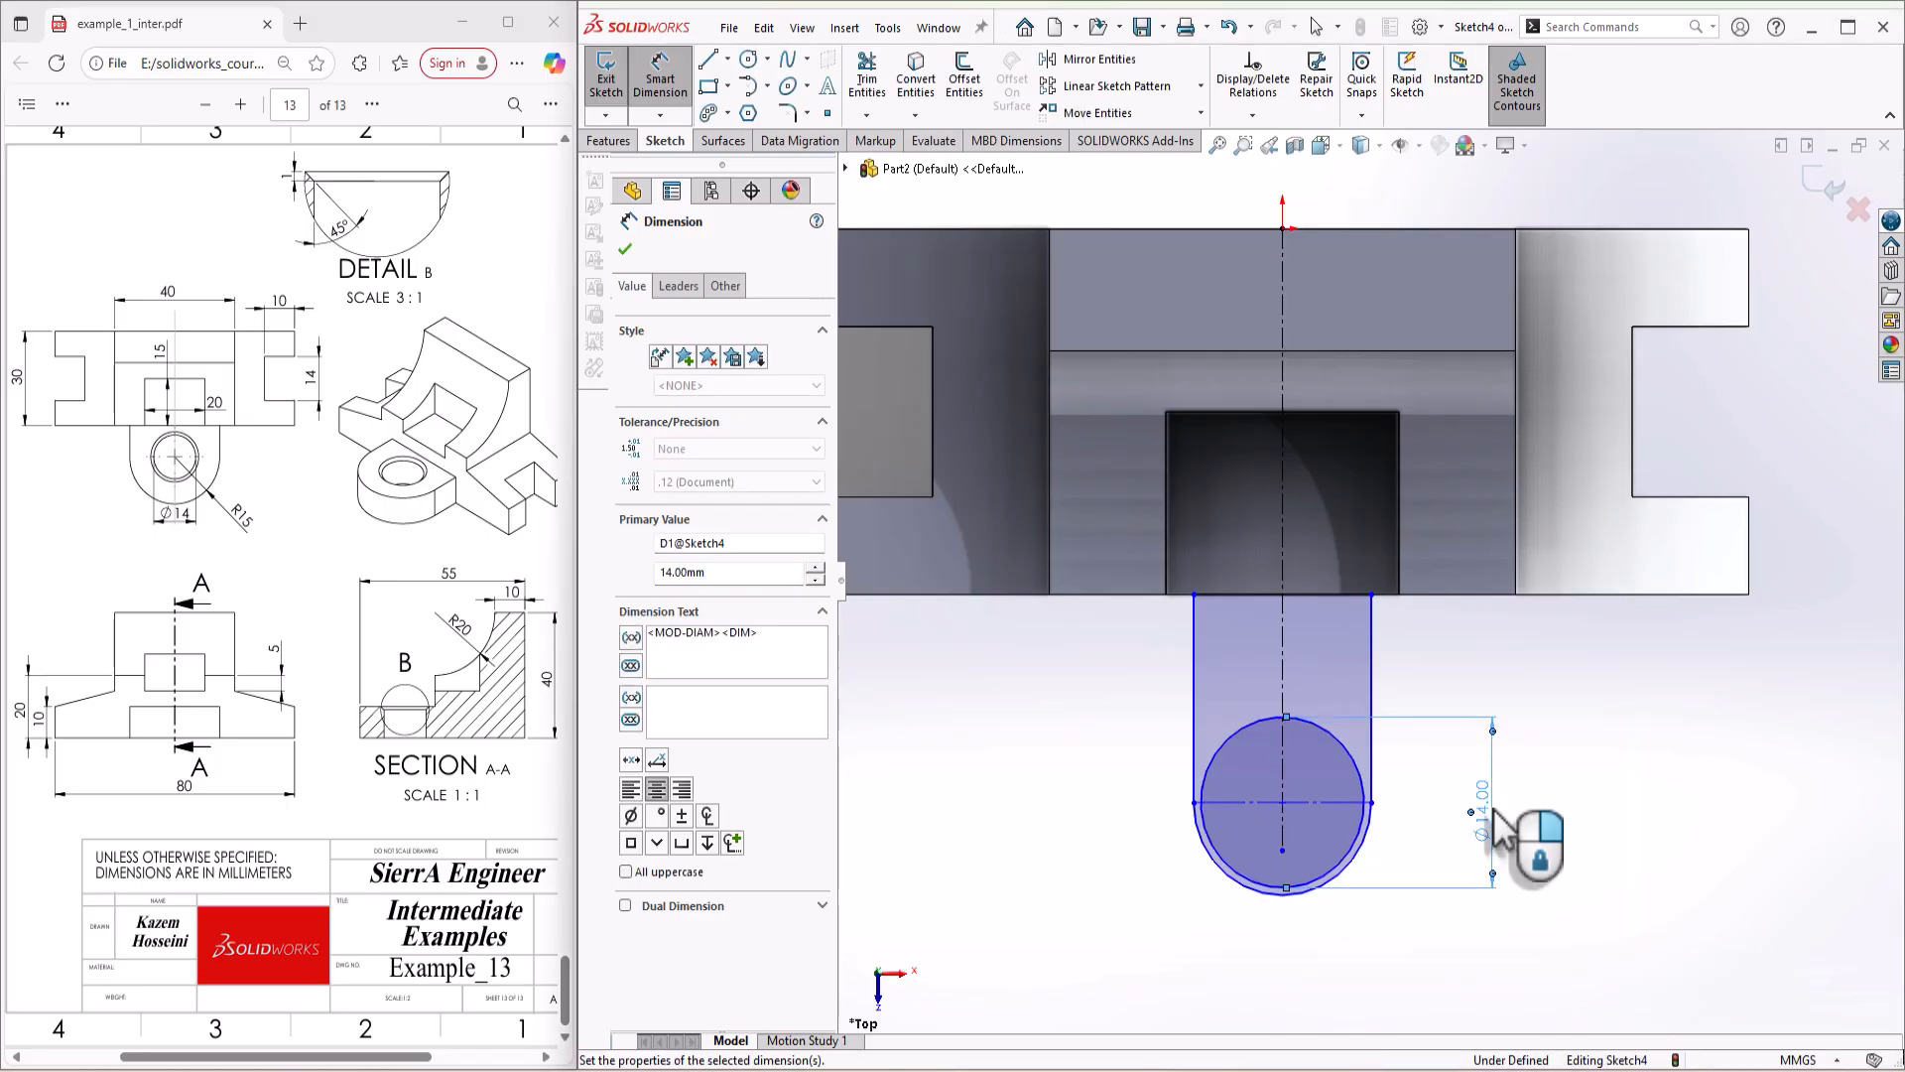
# Step: Dimension the lug's outer arc to a radius of 15 mm
pyautogui.click(1370, 833)
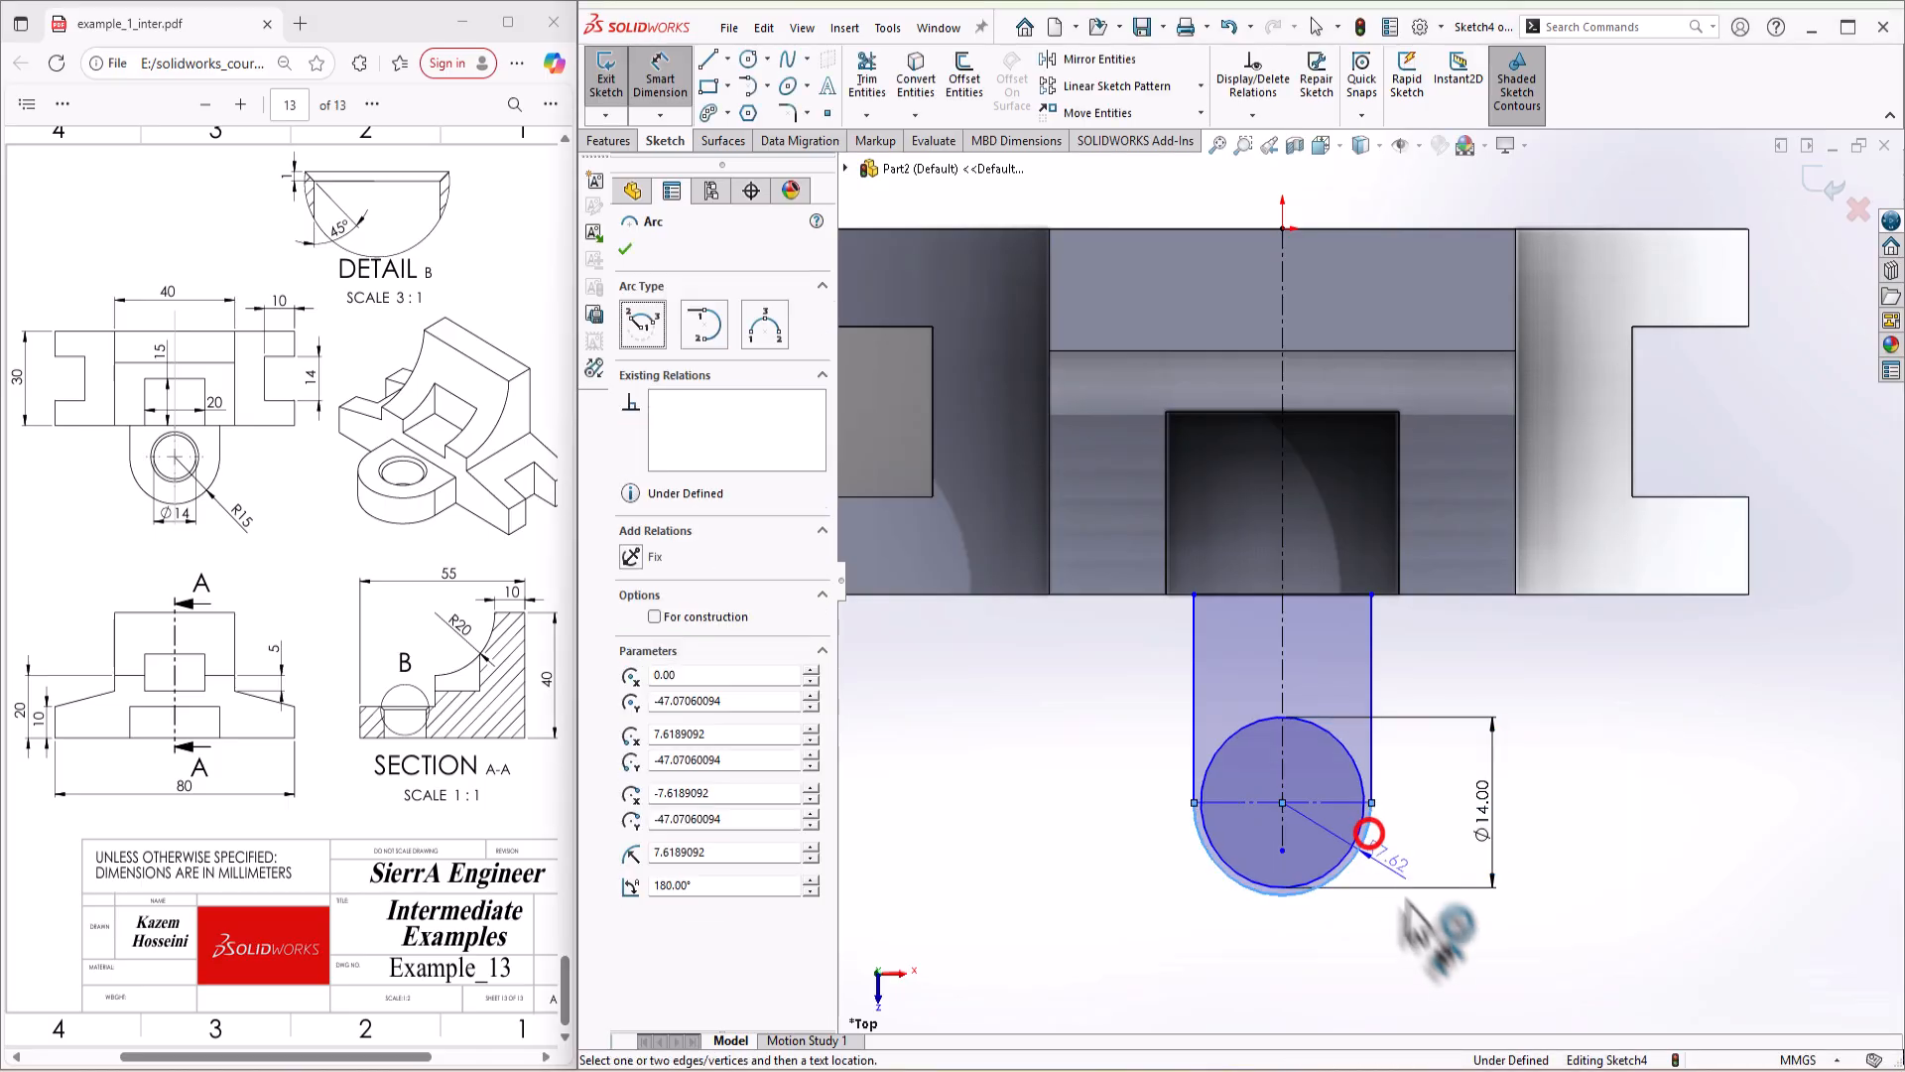
pyautogui.click(1433, 929)
pyautogui.click(1433, 929)
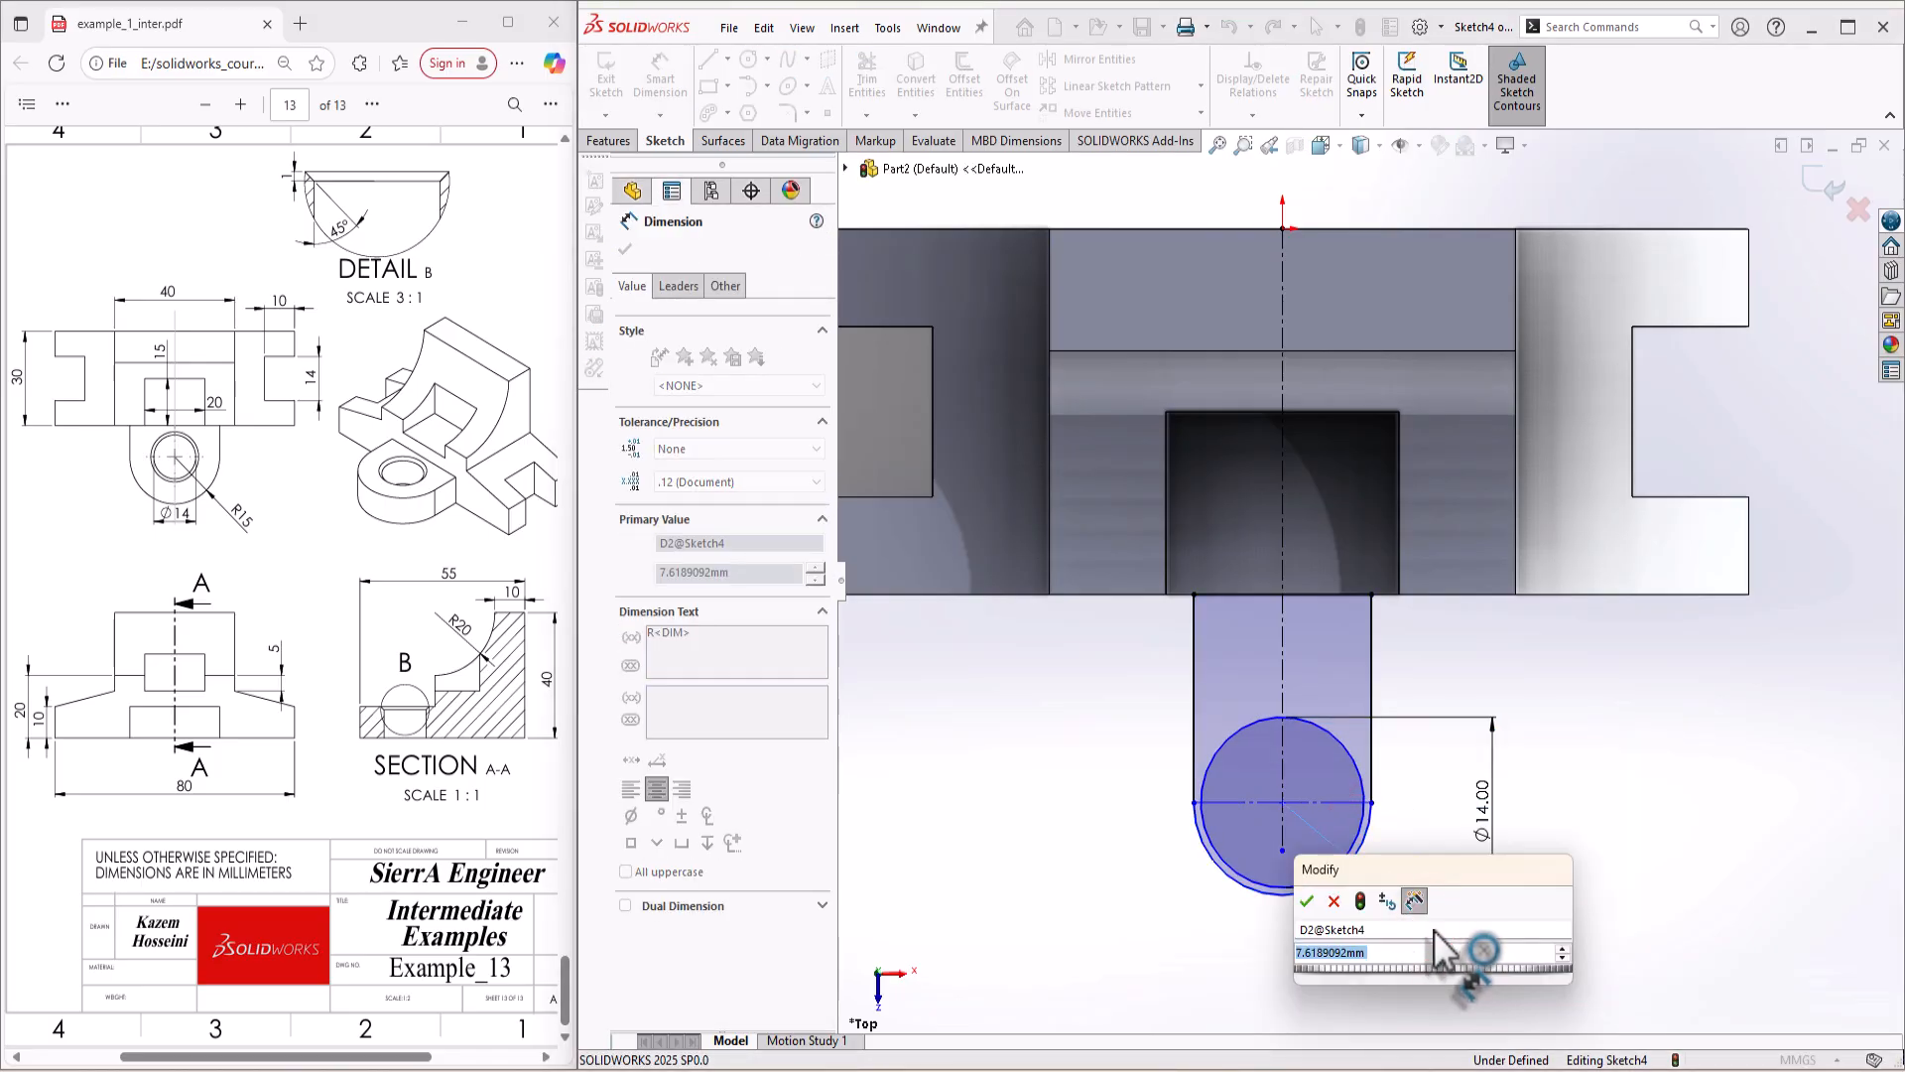
pyautogui.write('15')
pyautogui.press('Return')
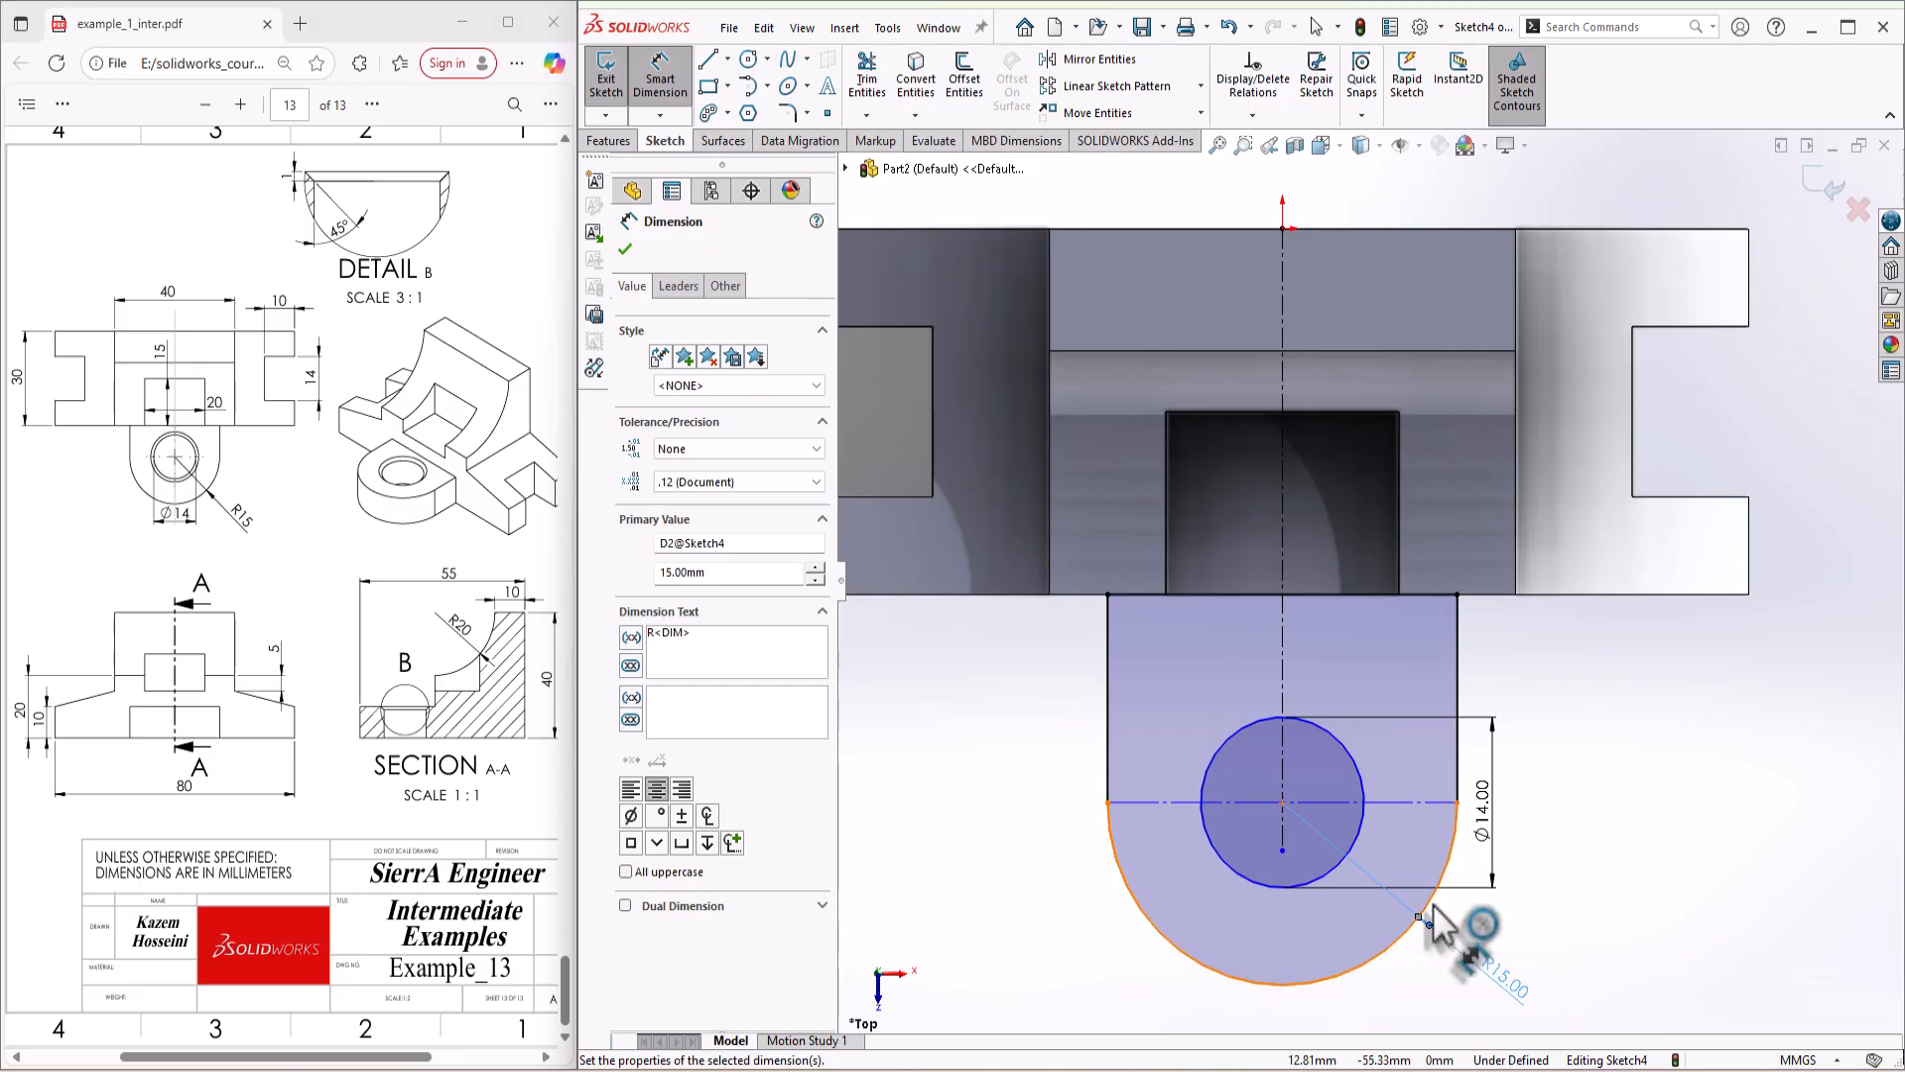
# Step: Dimension the distance from the body's rear edge to the outermost point of the lug's arc as 55 mm
pyautogui.scroll(1, 1433, 904)
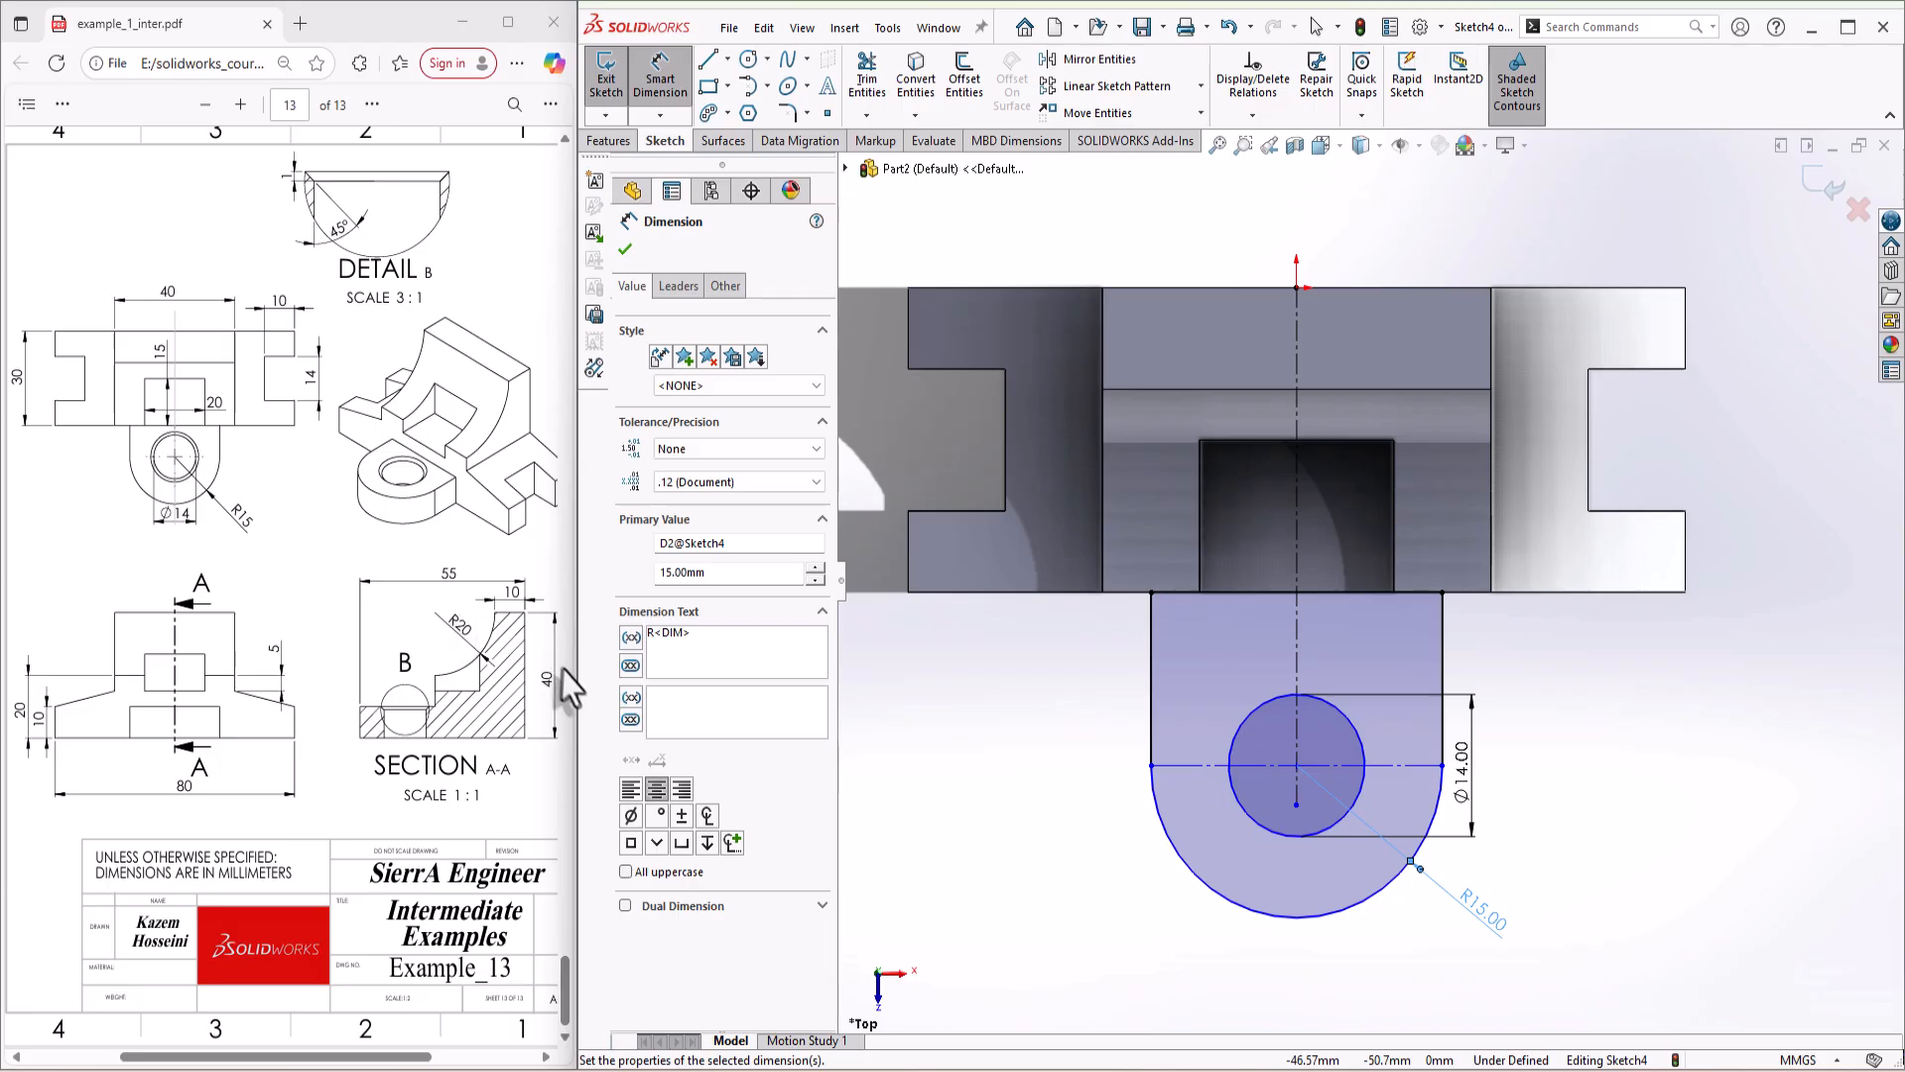
pyautogui.click(1292, 915)
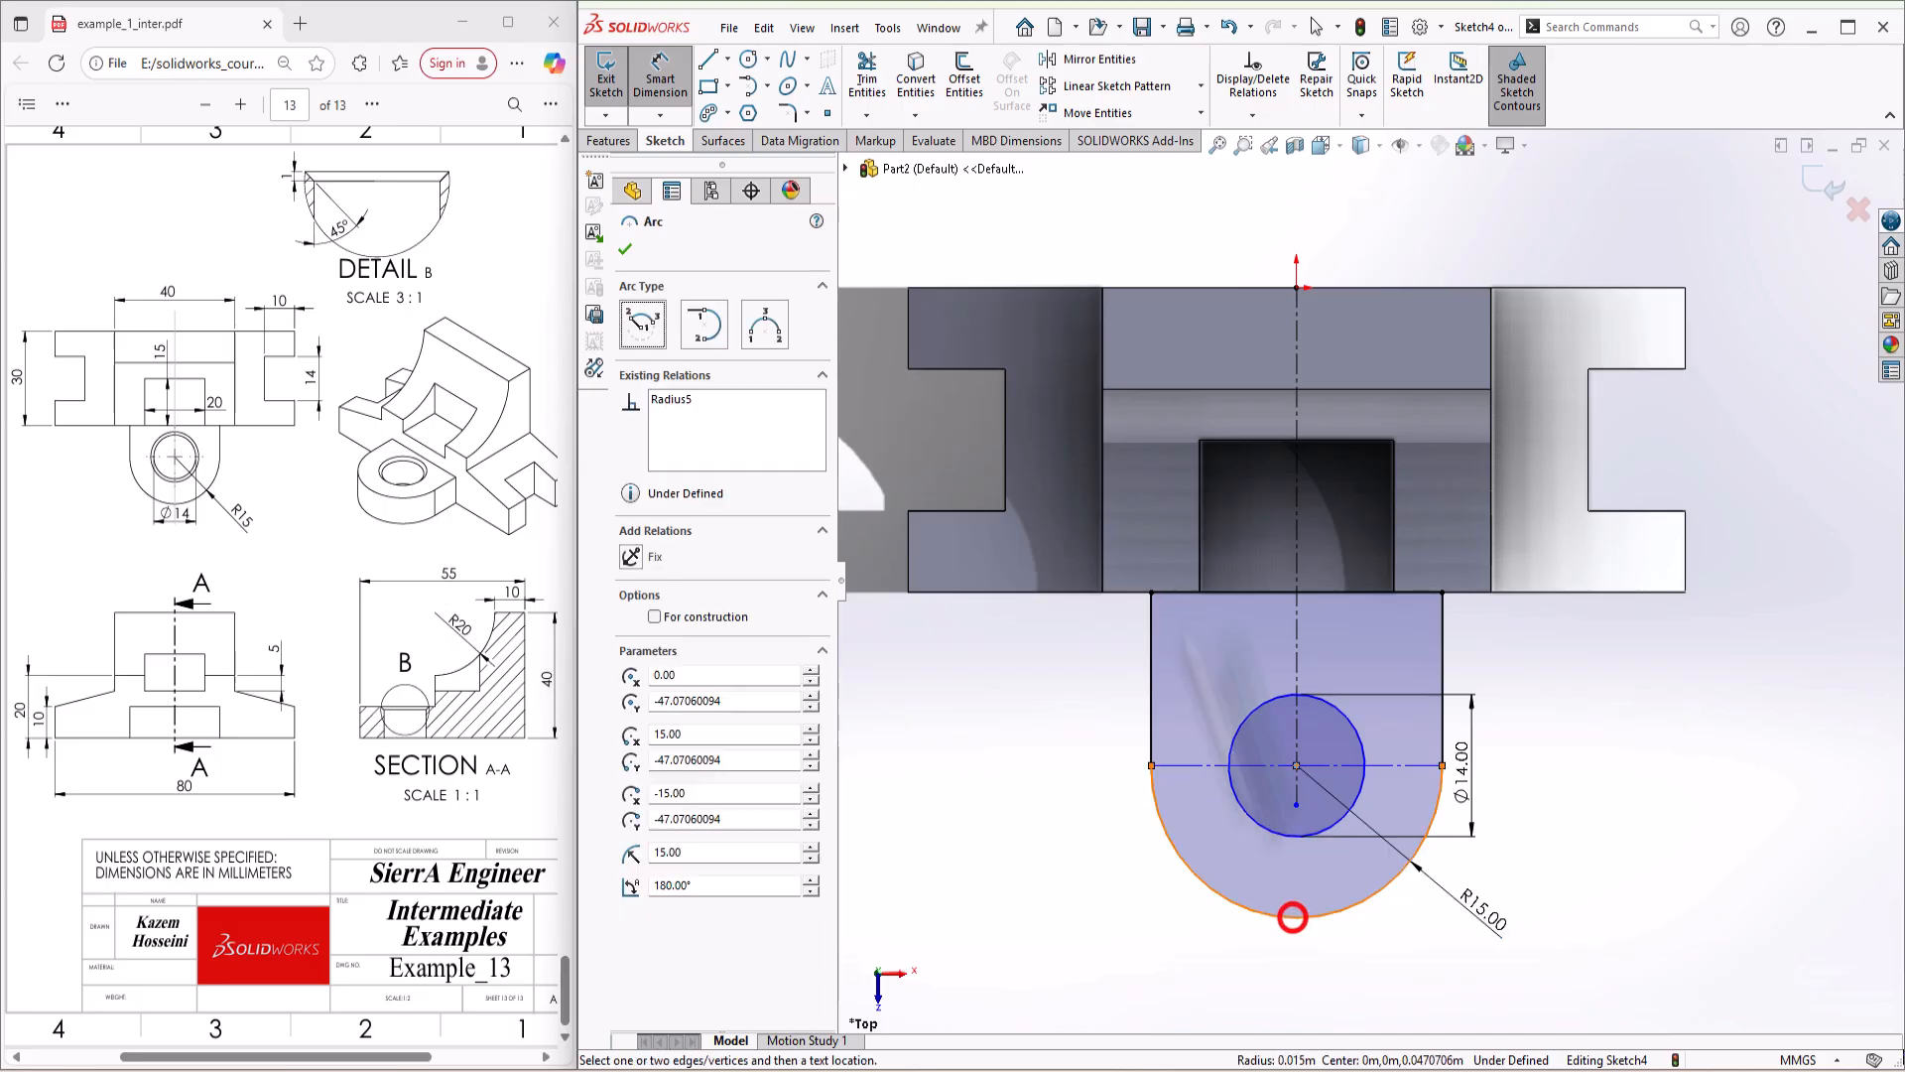
pyautogui.click(1052, 288)
pyautogui.scroll(5, 1042, 436)
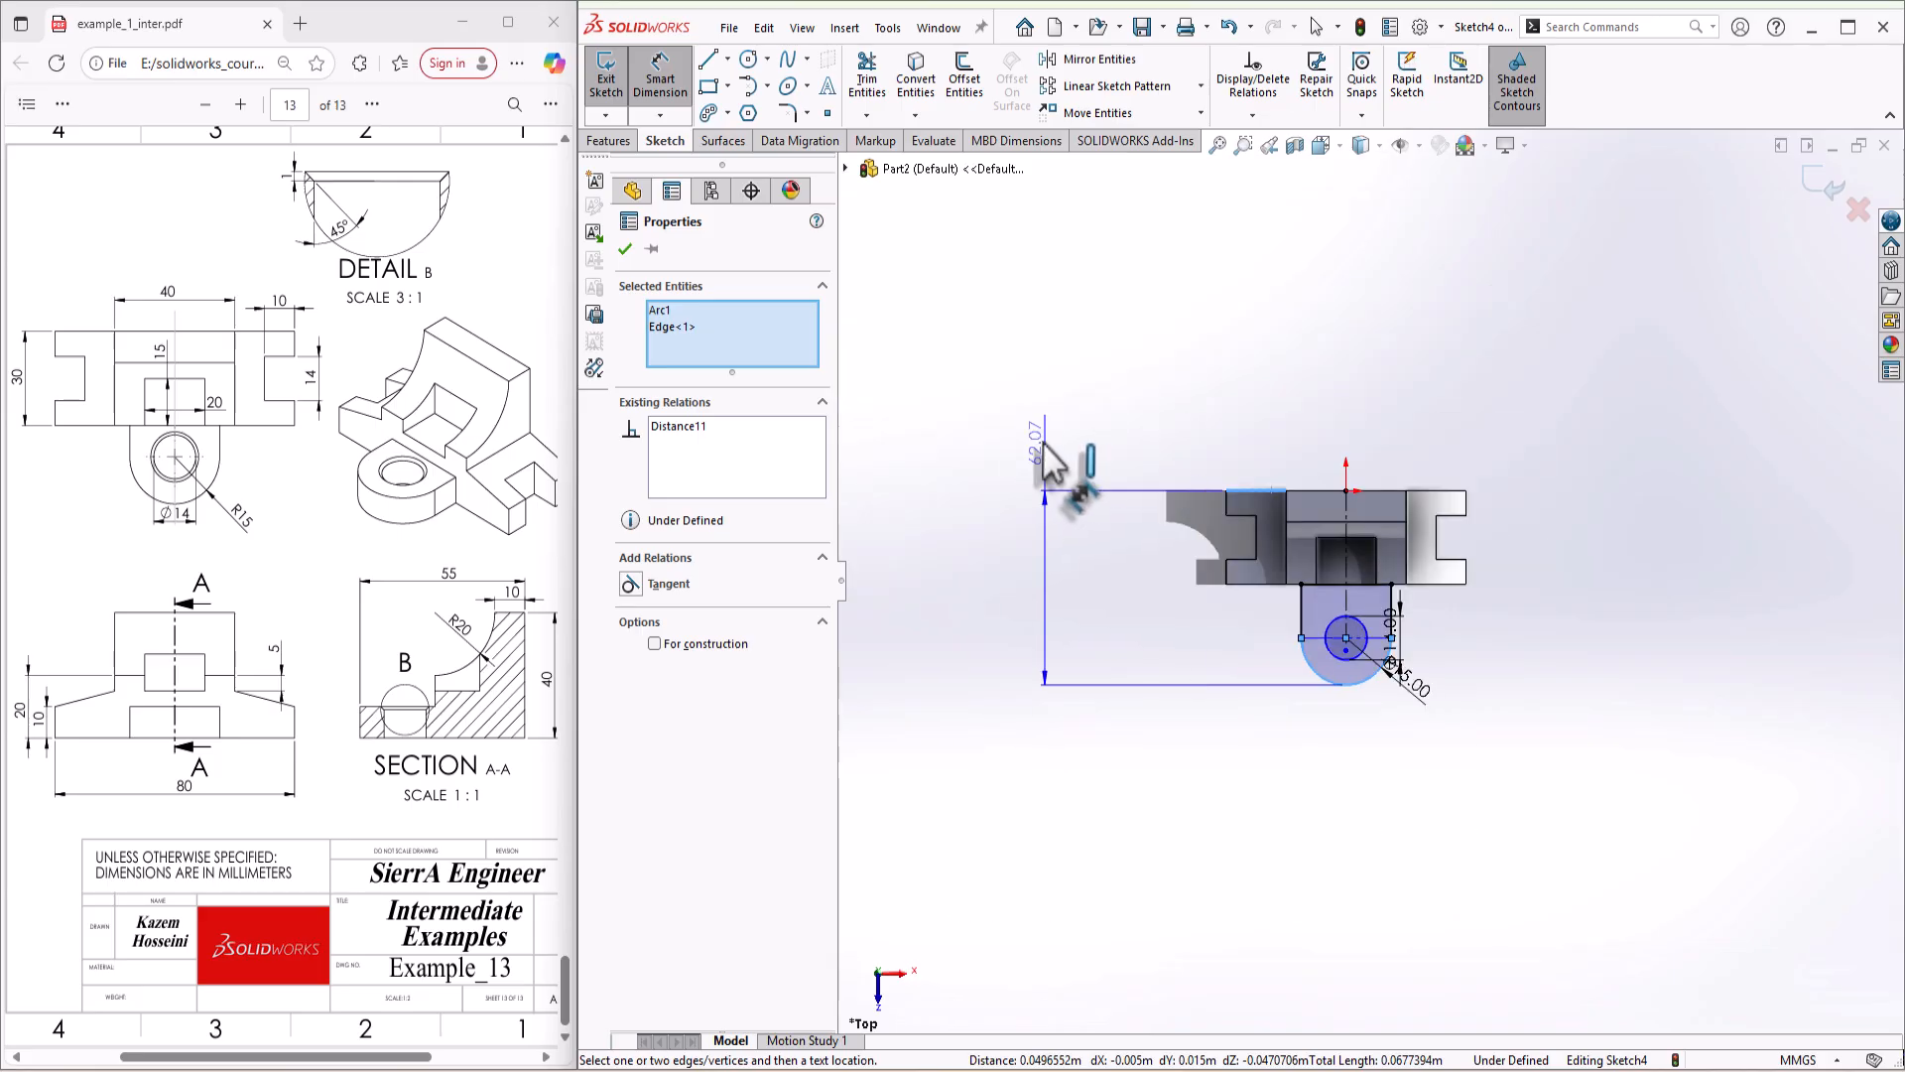
pyautogui.click(1185, 554)
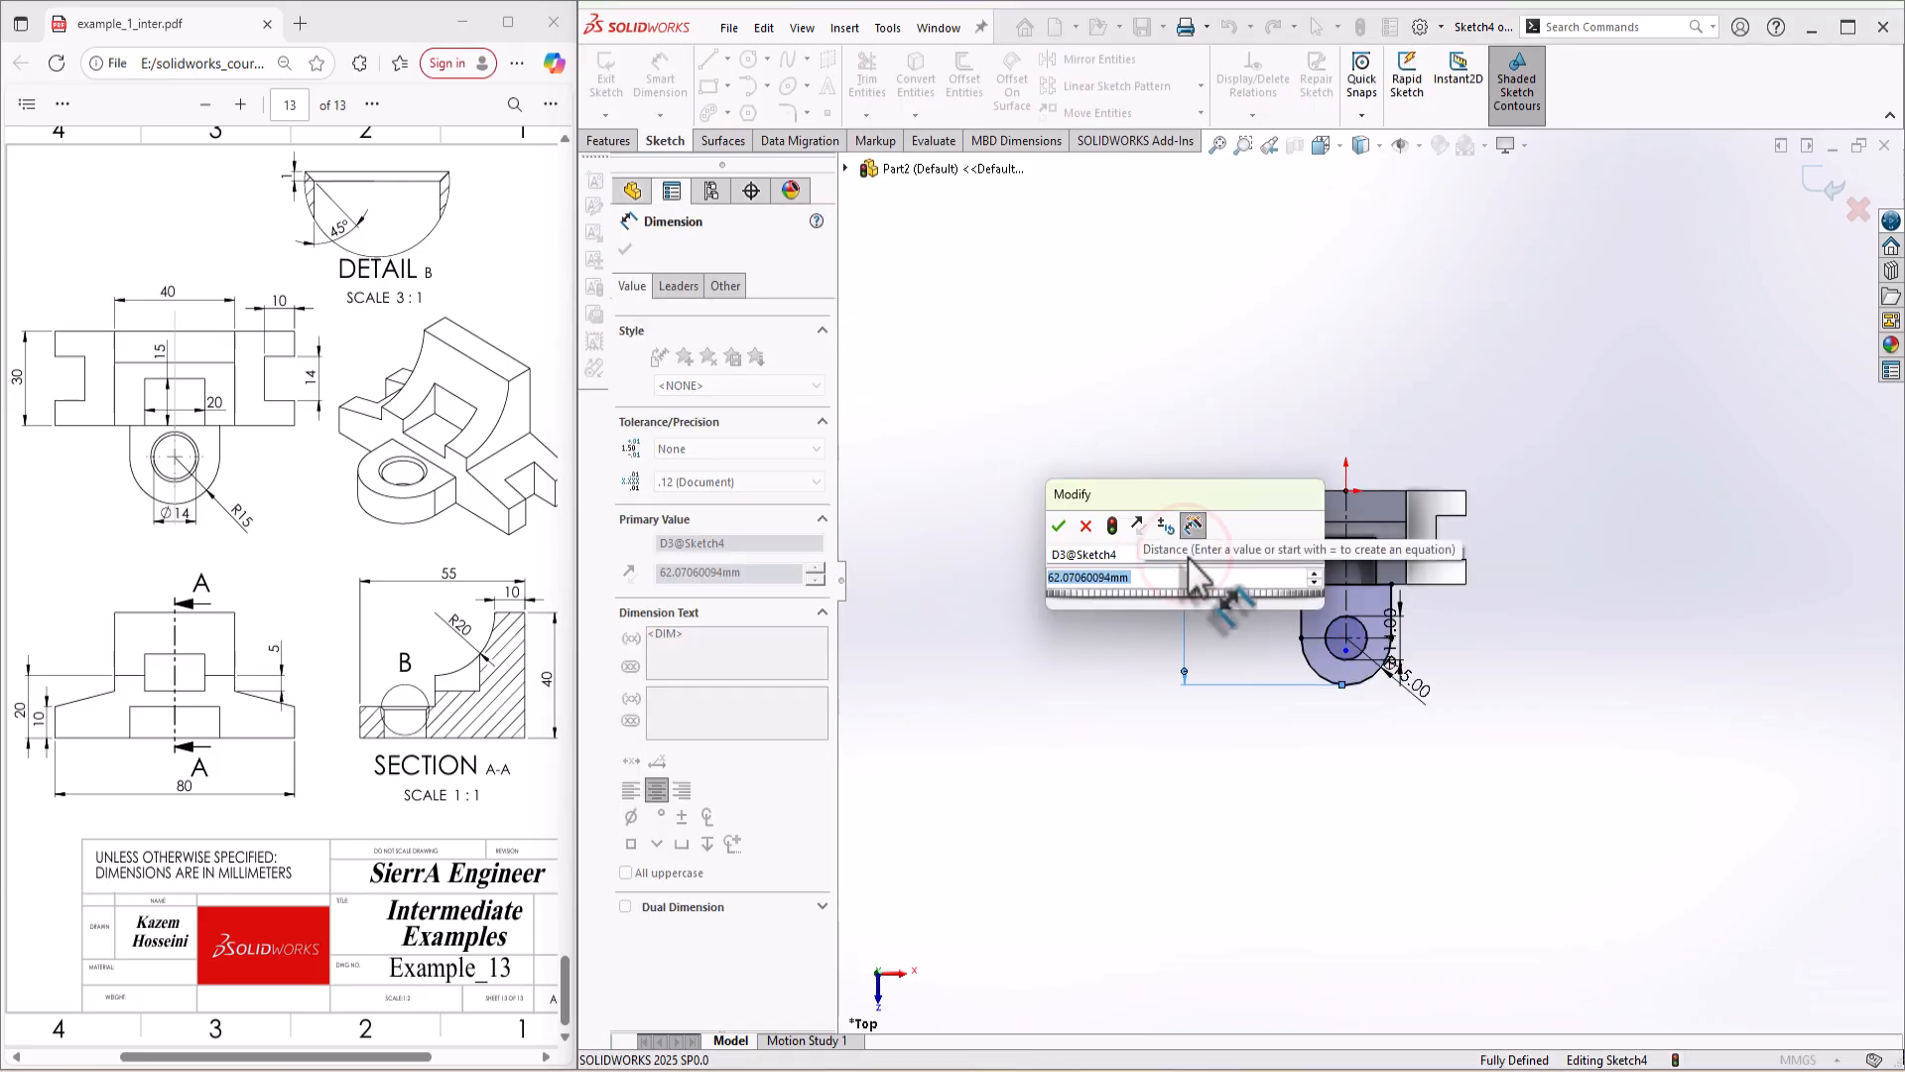
pyautogui.write('55')
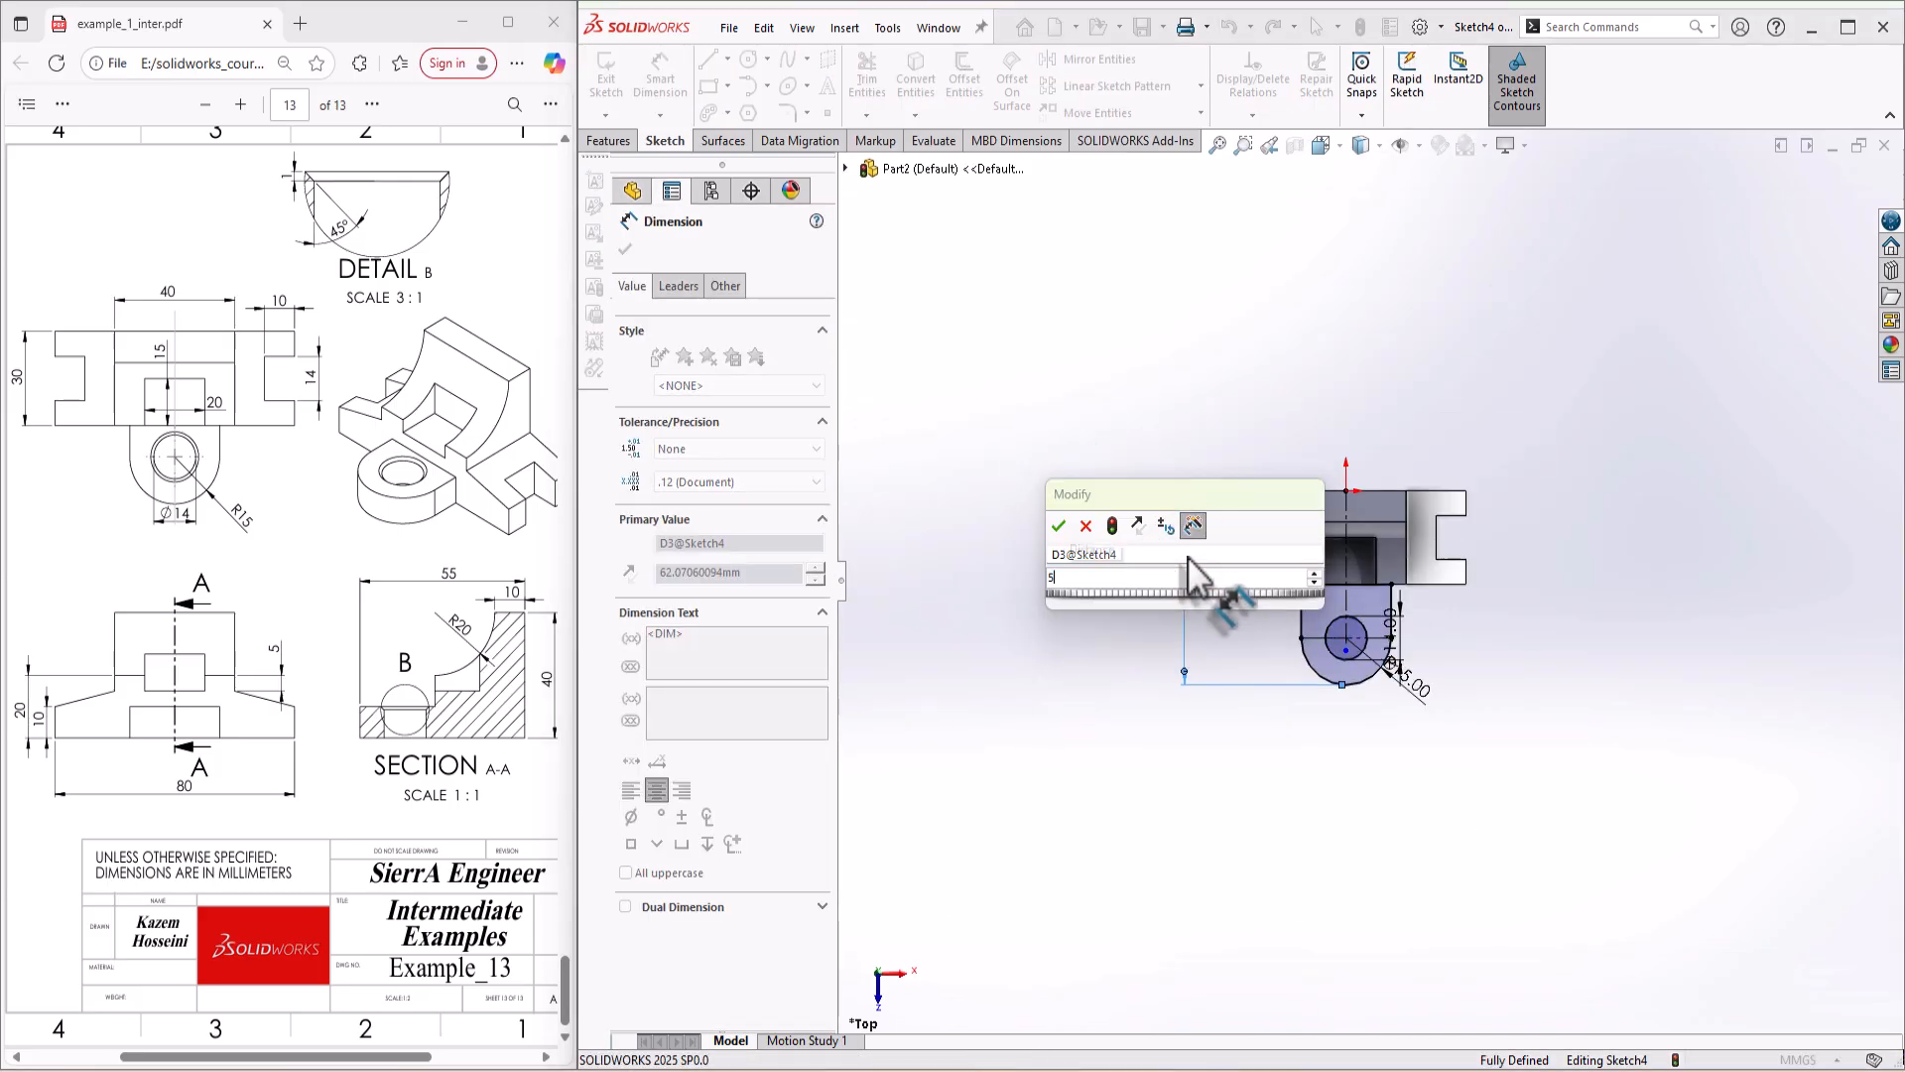
pyautogui.press('Return')
pyautogui.scroll(-3, 1255, 650)
pyautogui.scroll(1, 1145, 618)
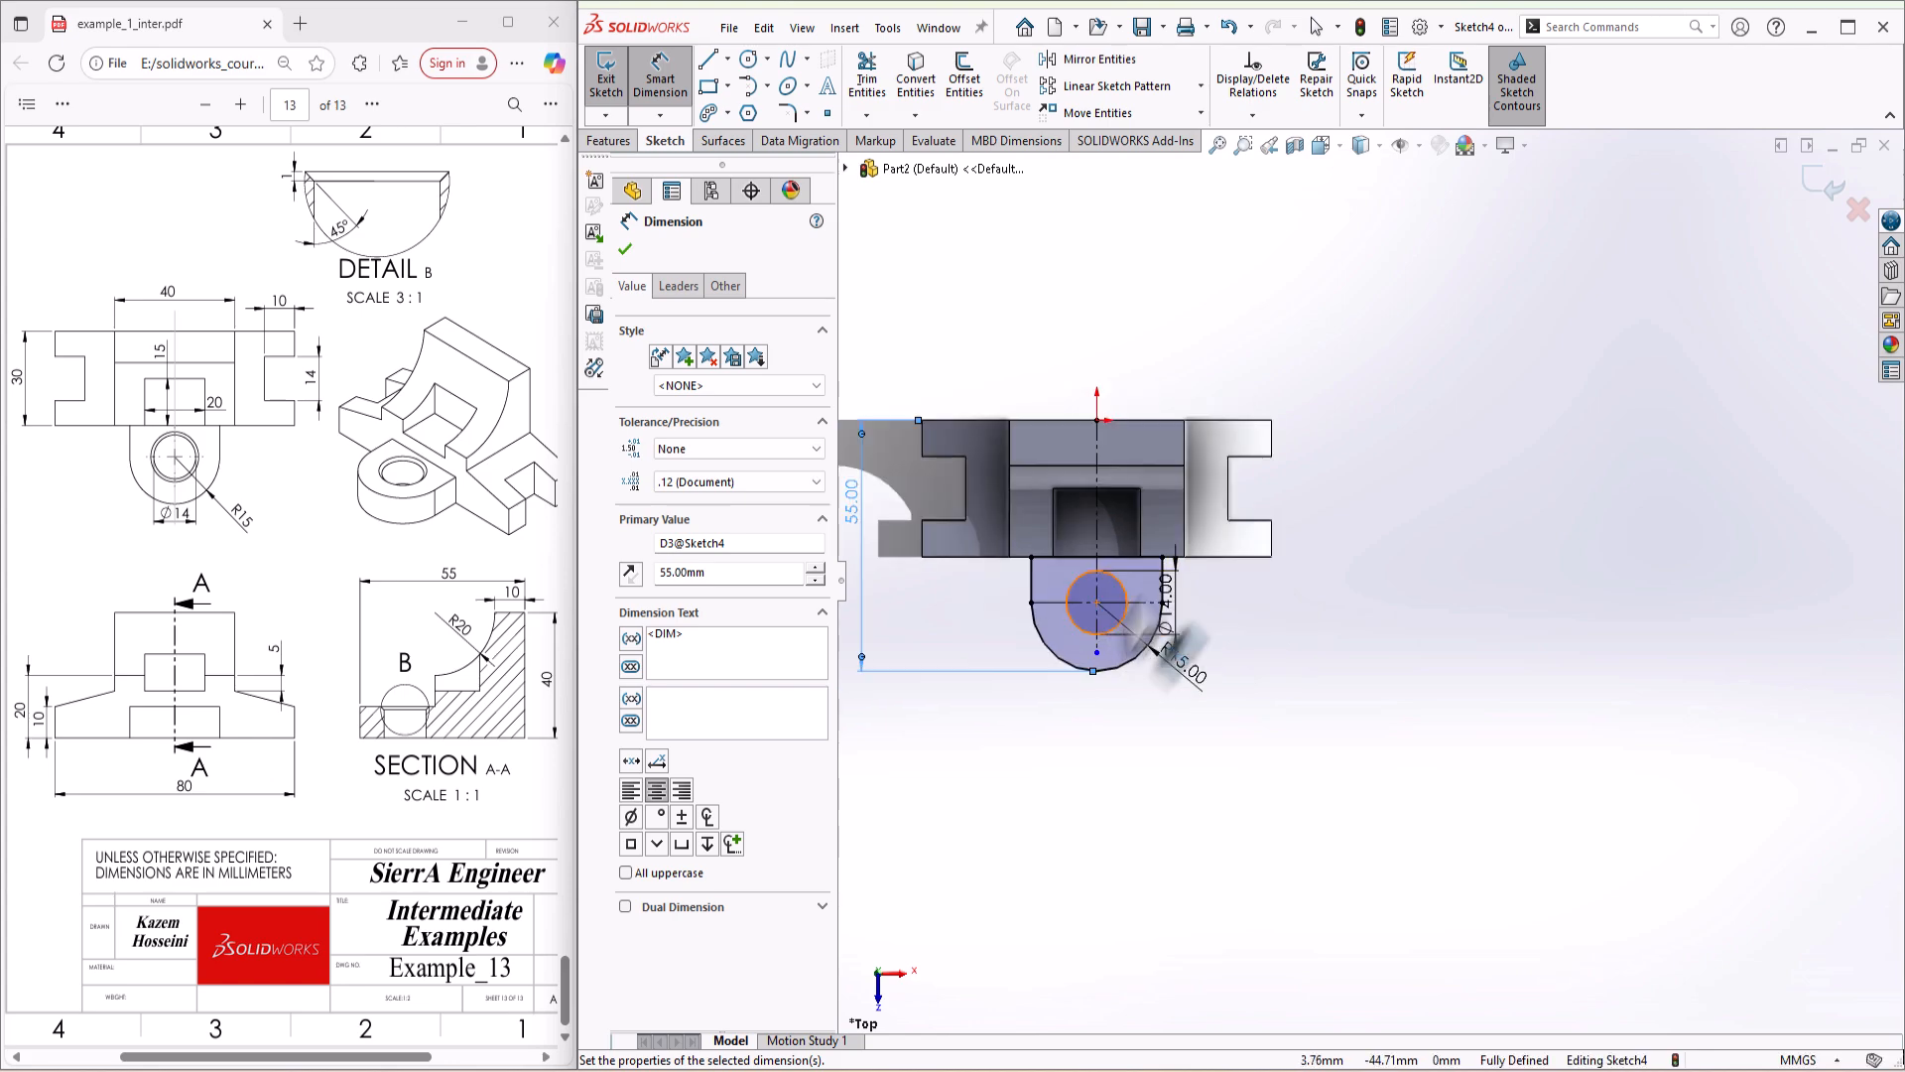
pyautogui.scroll(-1, 1141, 587)
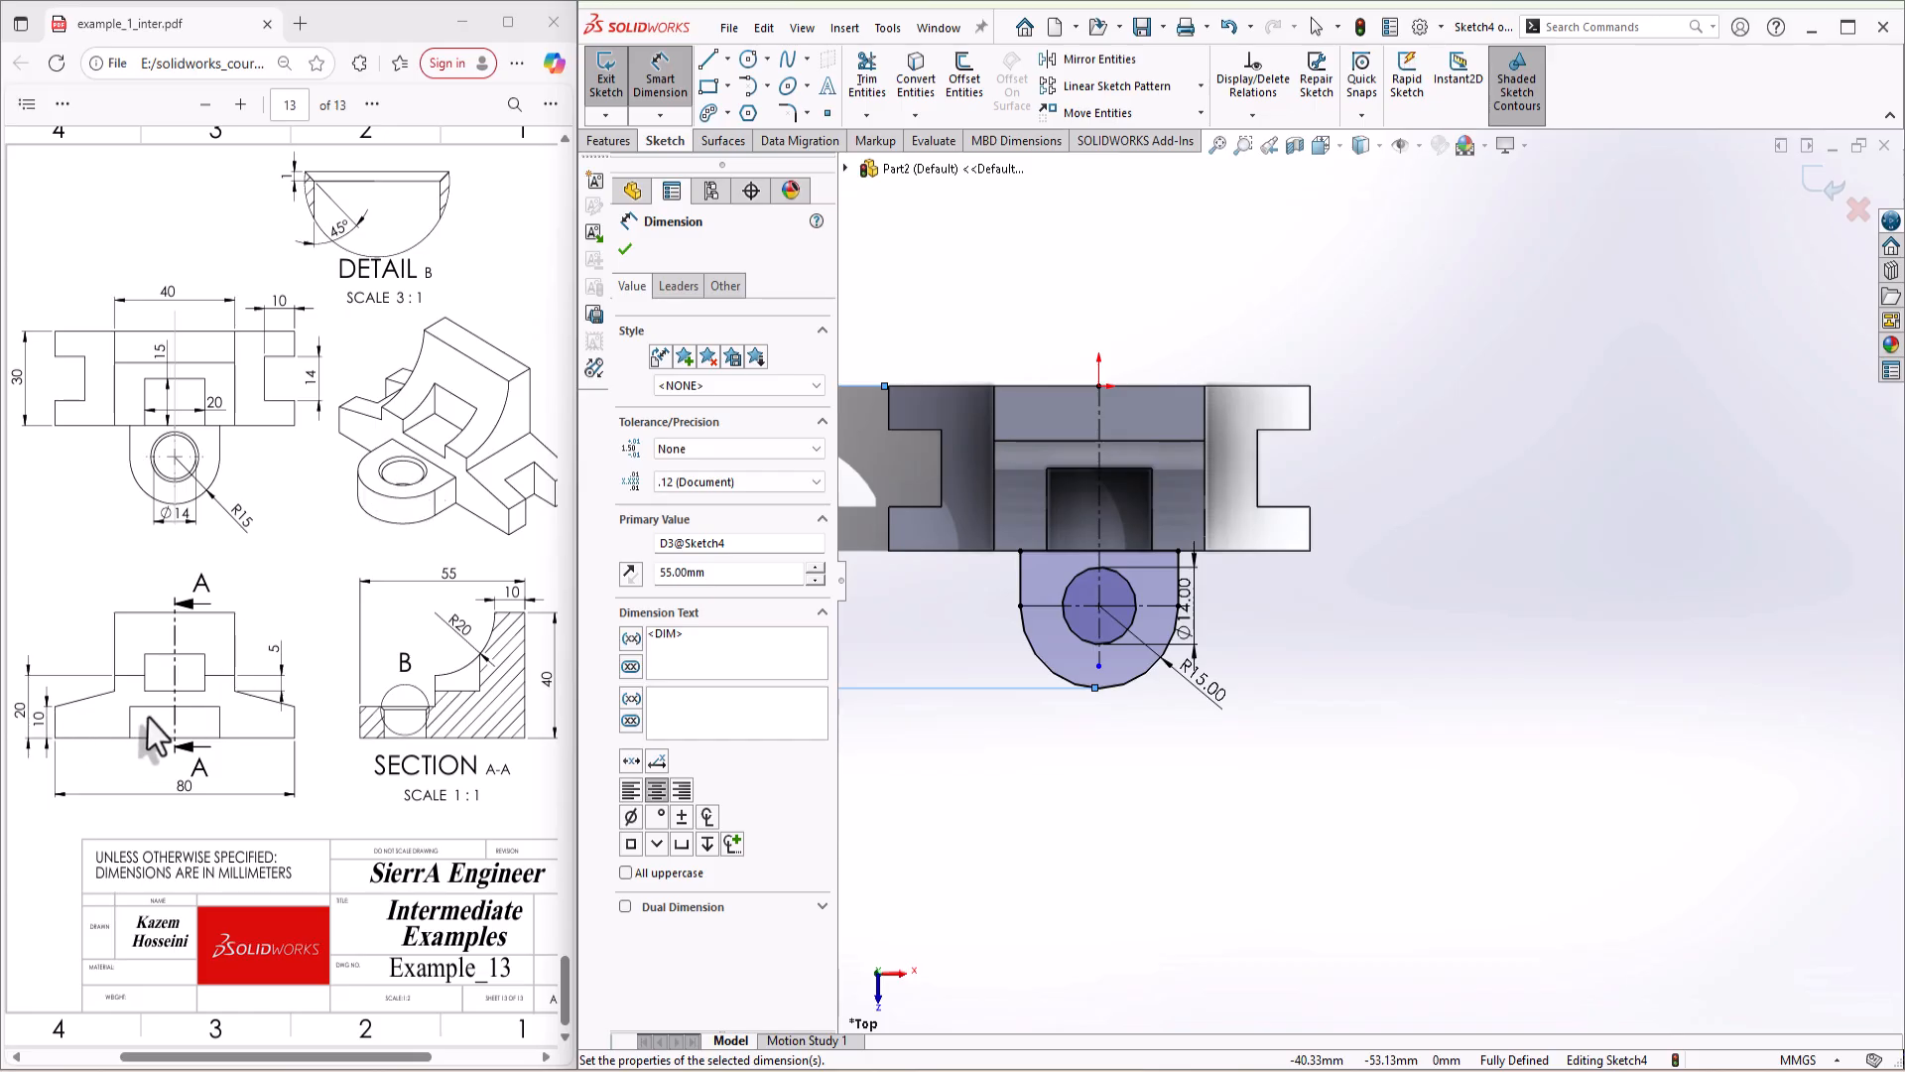
pyautogui.press('Escape')
pyautogui.press('s')
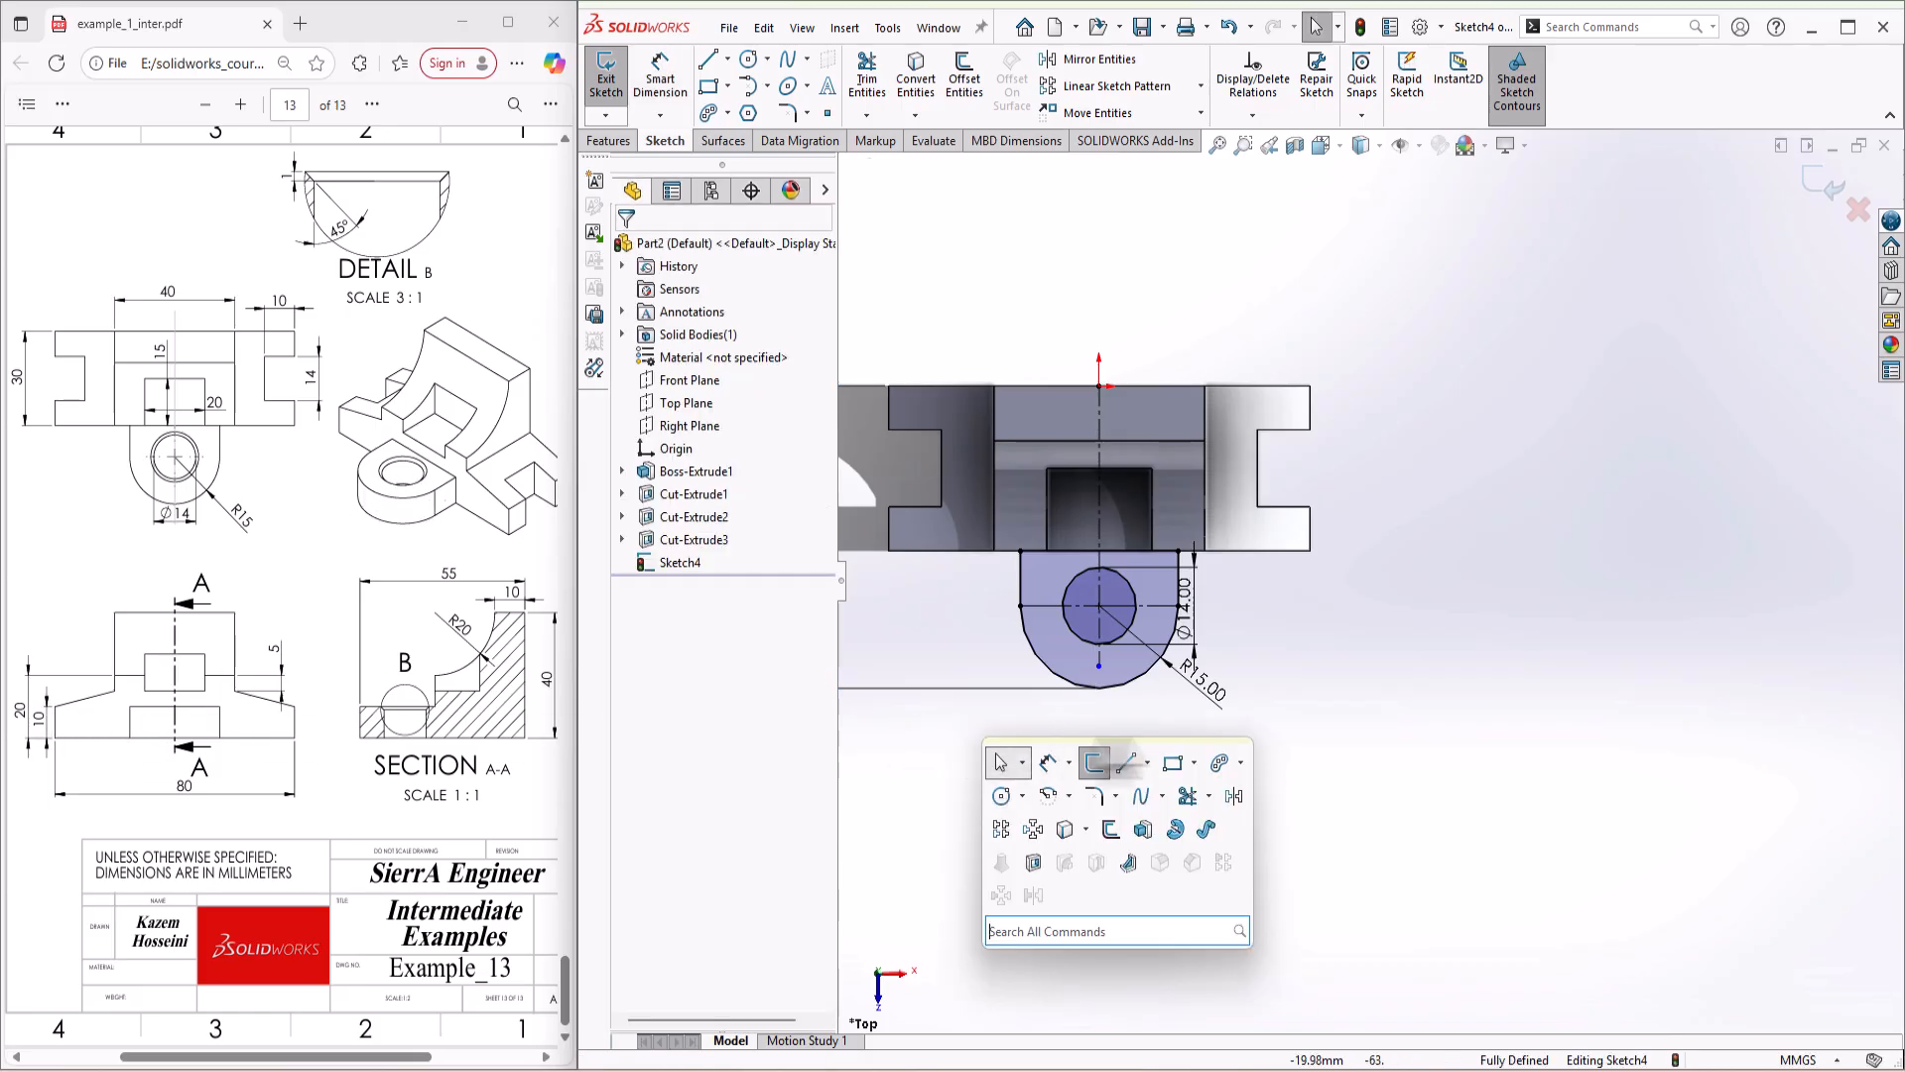
# Step: Extrude the front lug sketch as a merged boss to a blind depth of 10 mm
pyautogui.click(1152, 830)
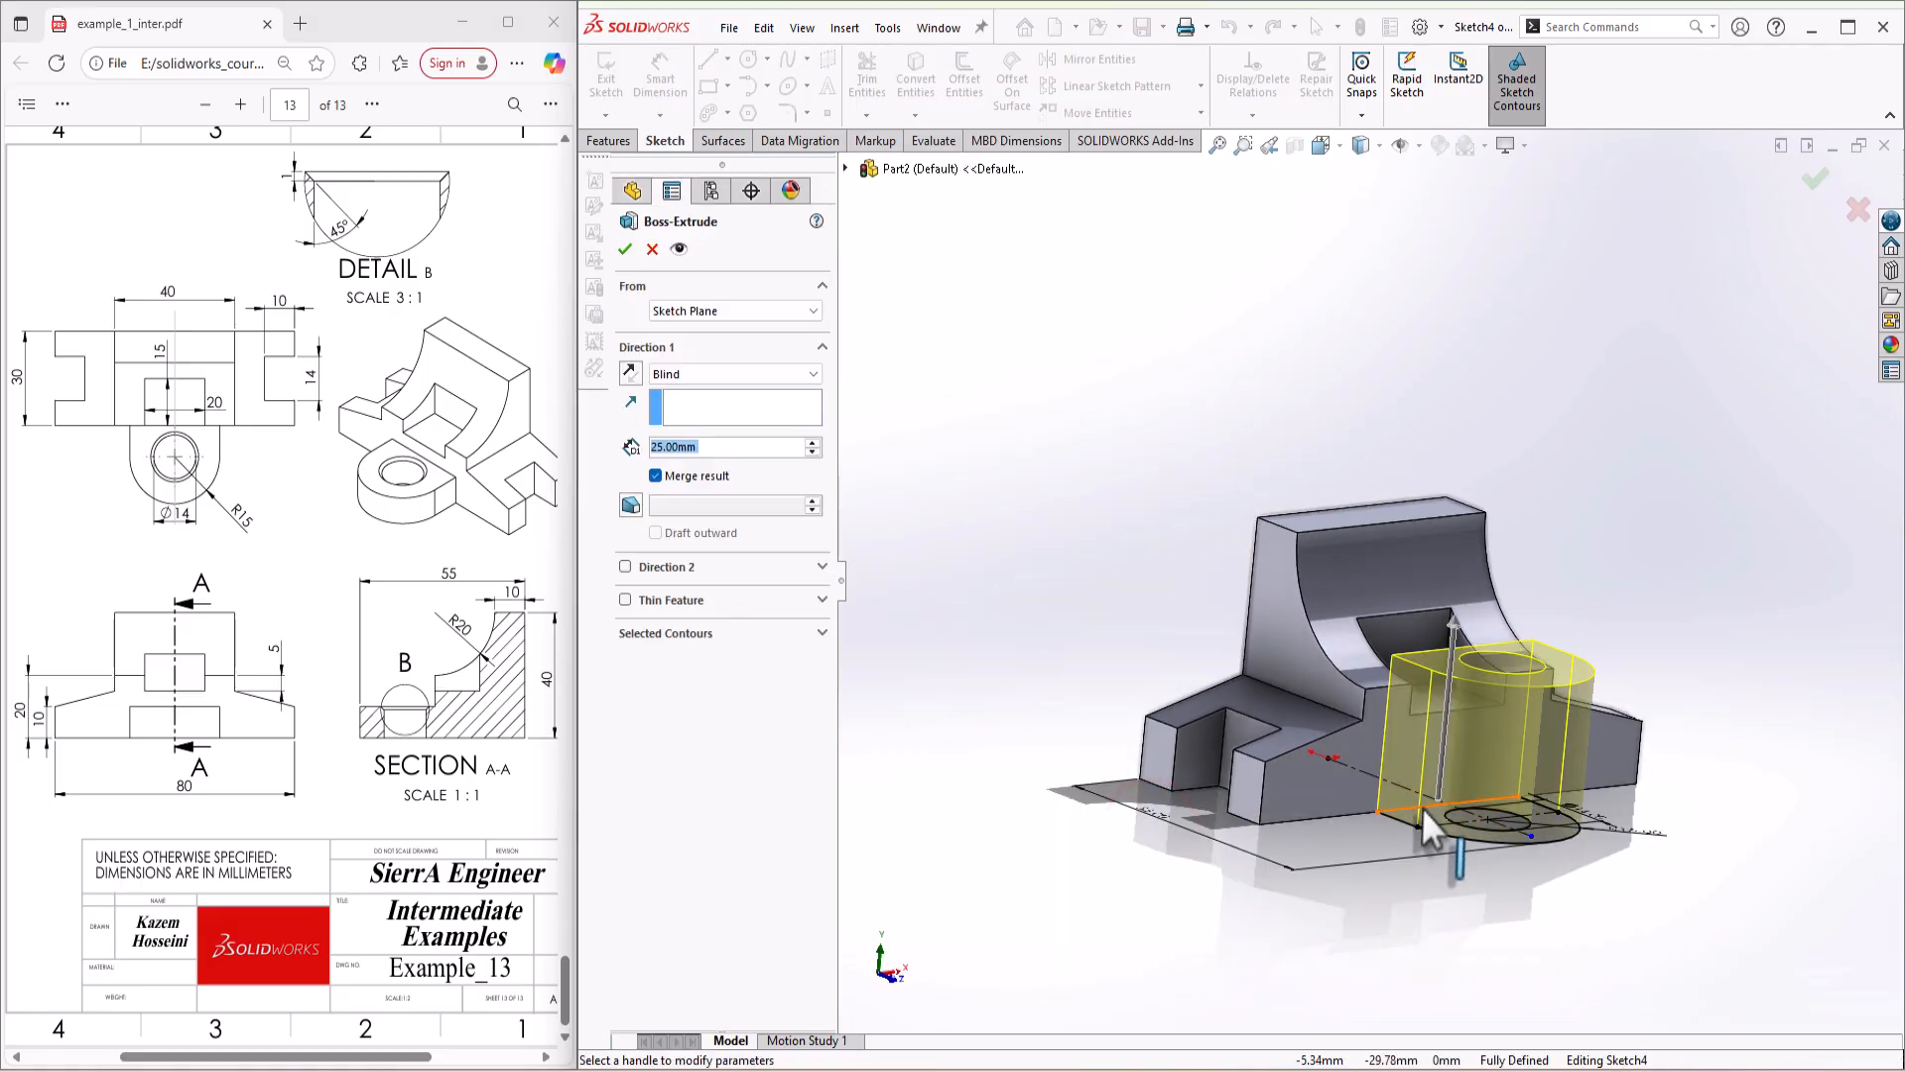
pyautogui.write('10')
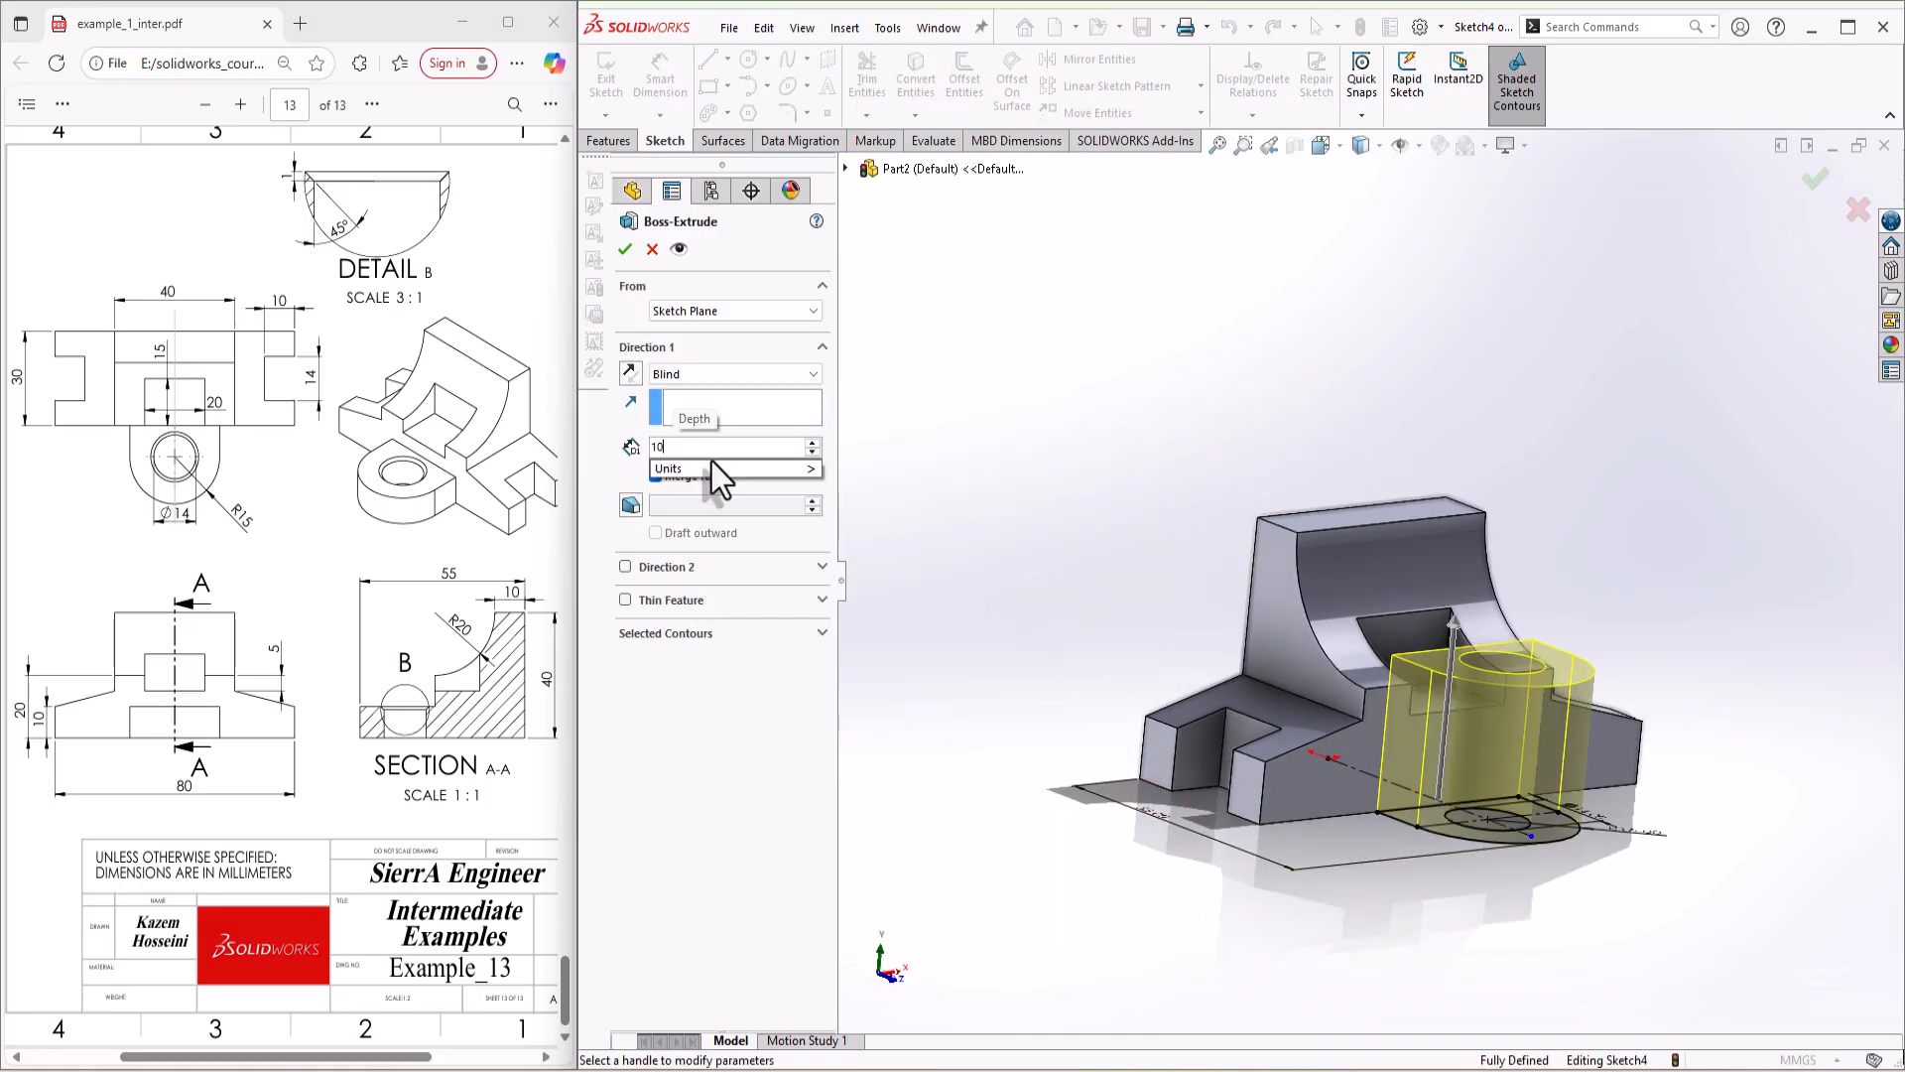
pyautogui.press('Return')
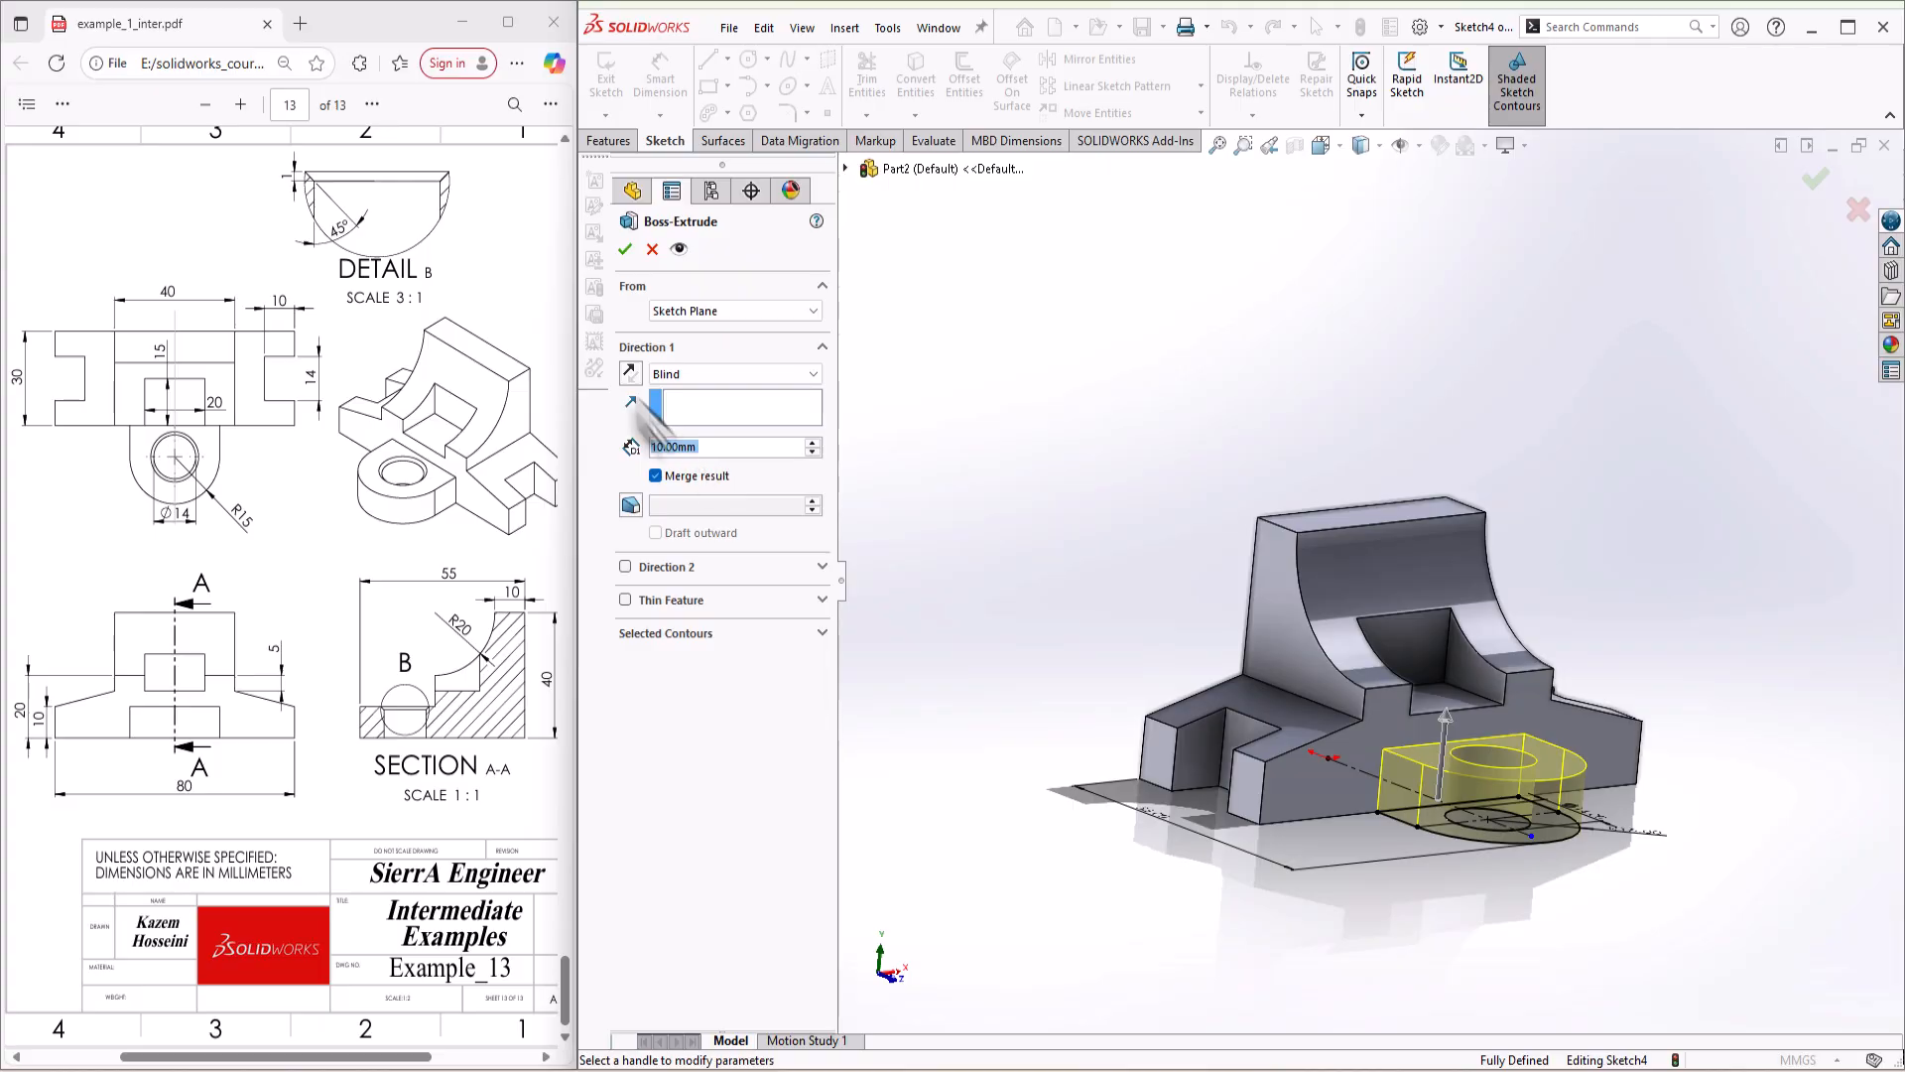
pyautogui.click(625, 250)
# Step: Chamfer the upper edge of the lug's hole with a distance of 1 mm at 45 degrees
pyautogui.moveTo(1578, 796); pyautogui.dragTo(1361, 850, button='middle')
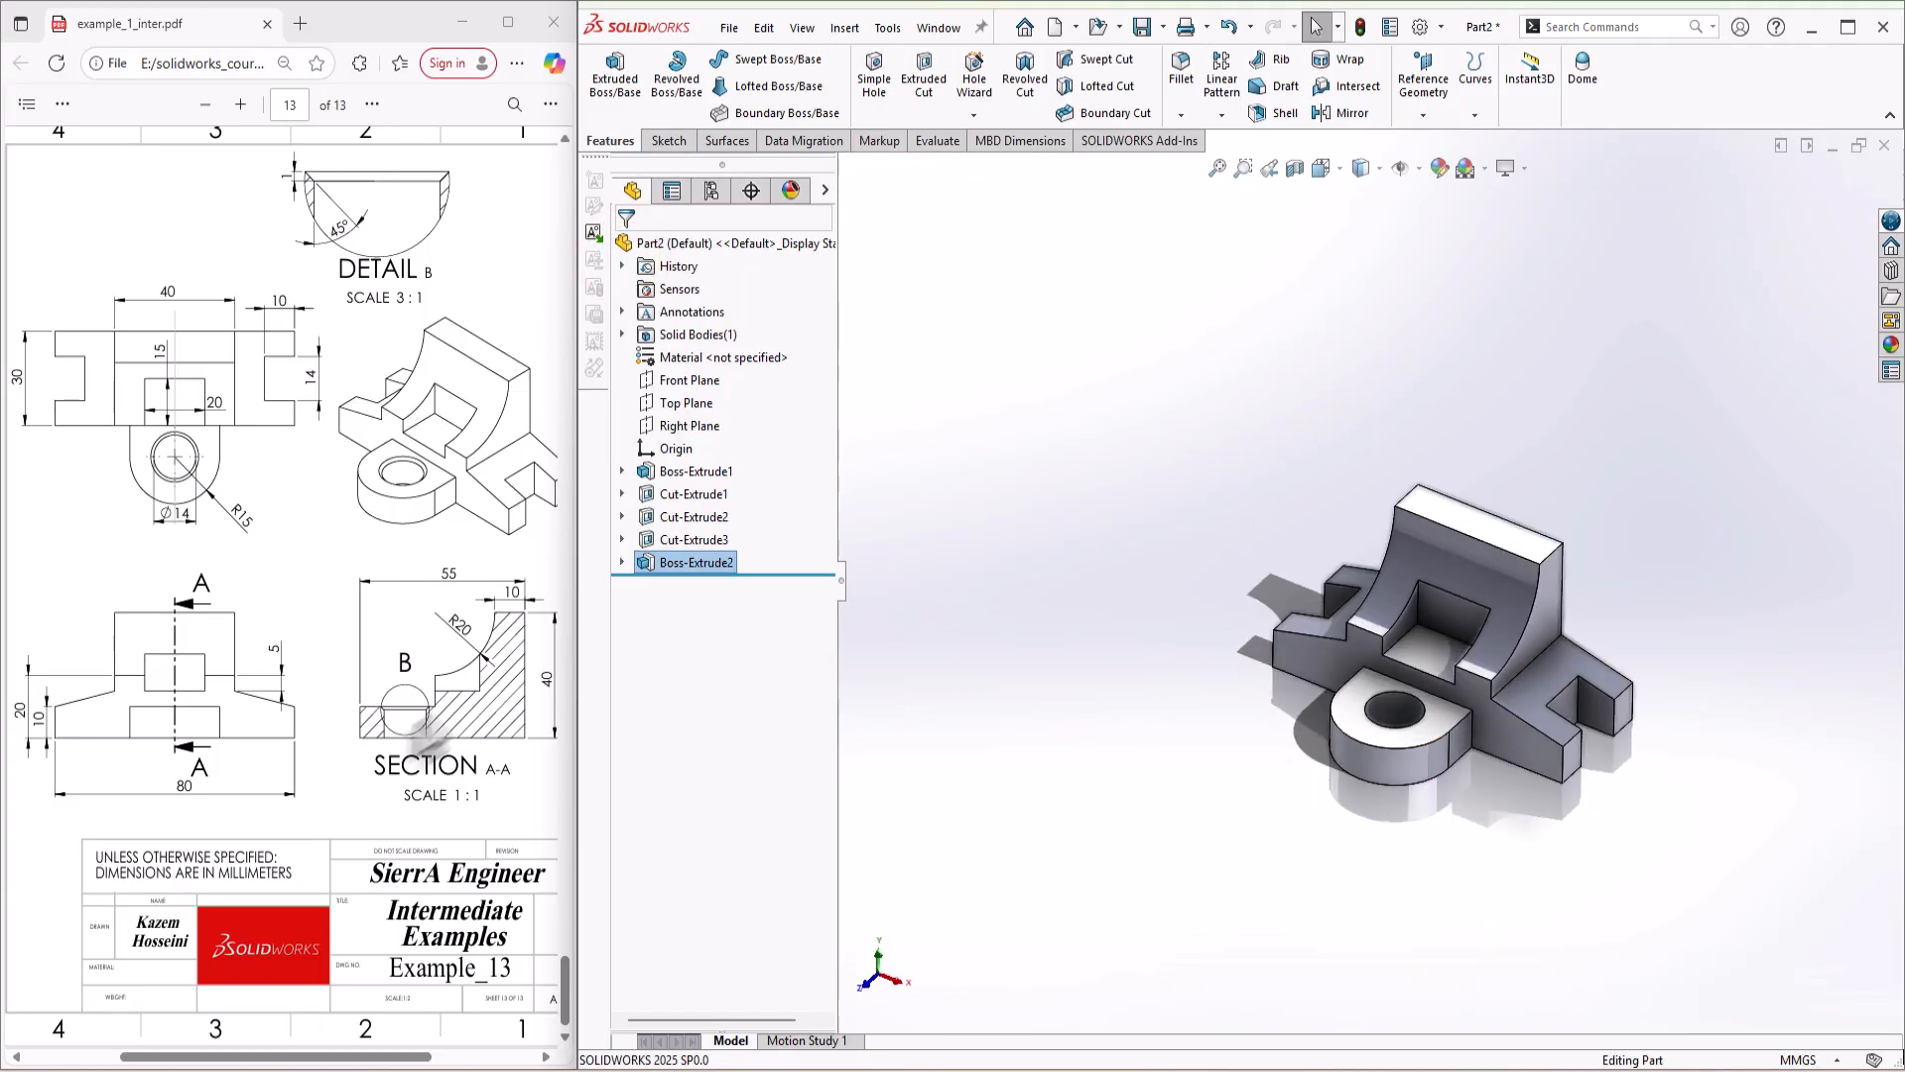
pyautogui.click(1181, 114)
pyautogui.click(1195, 166)
pyautogui.scroll(-4, 1469, 799)
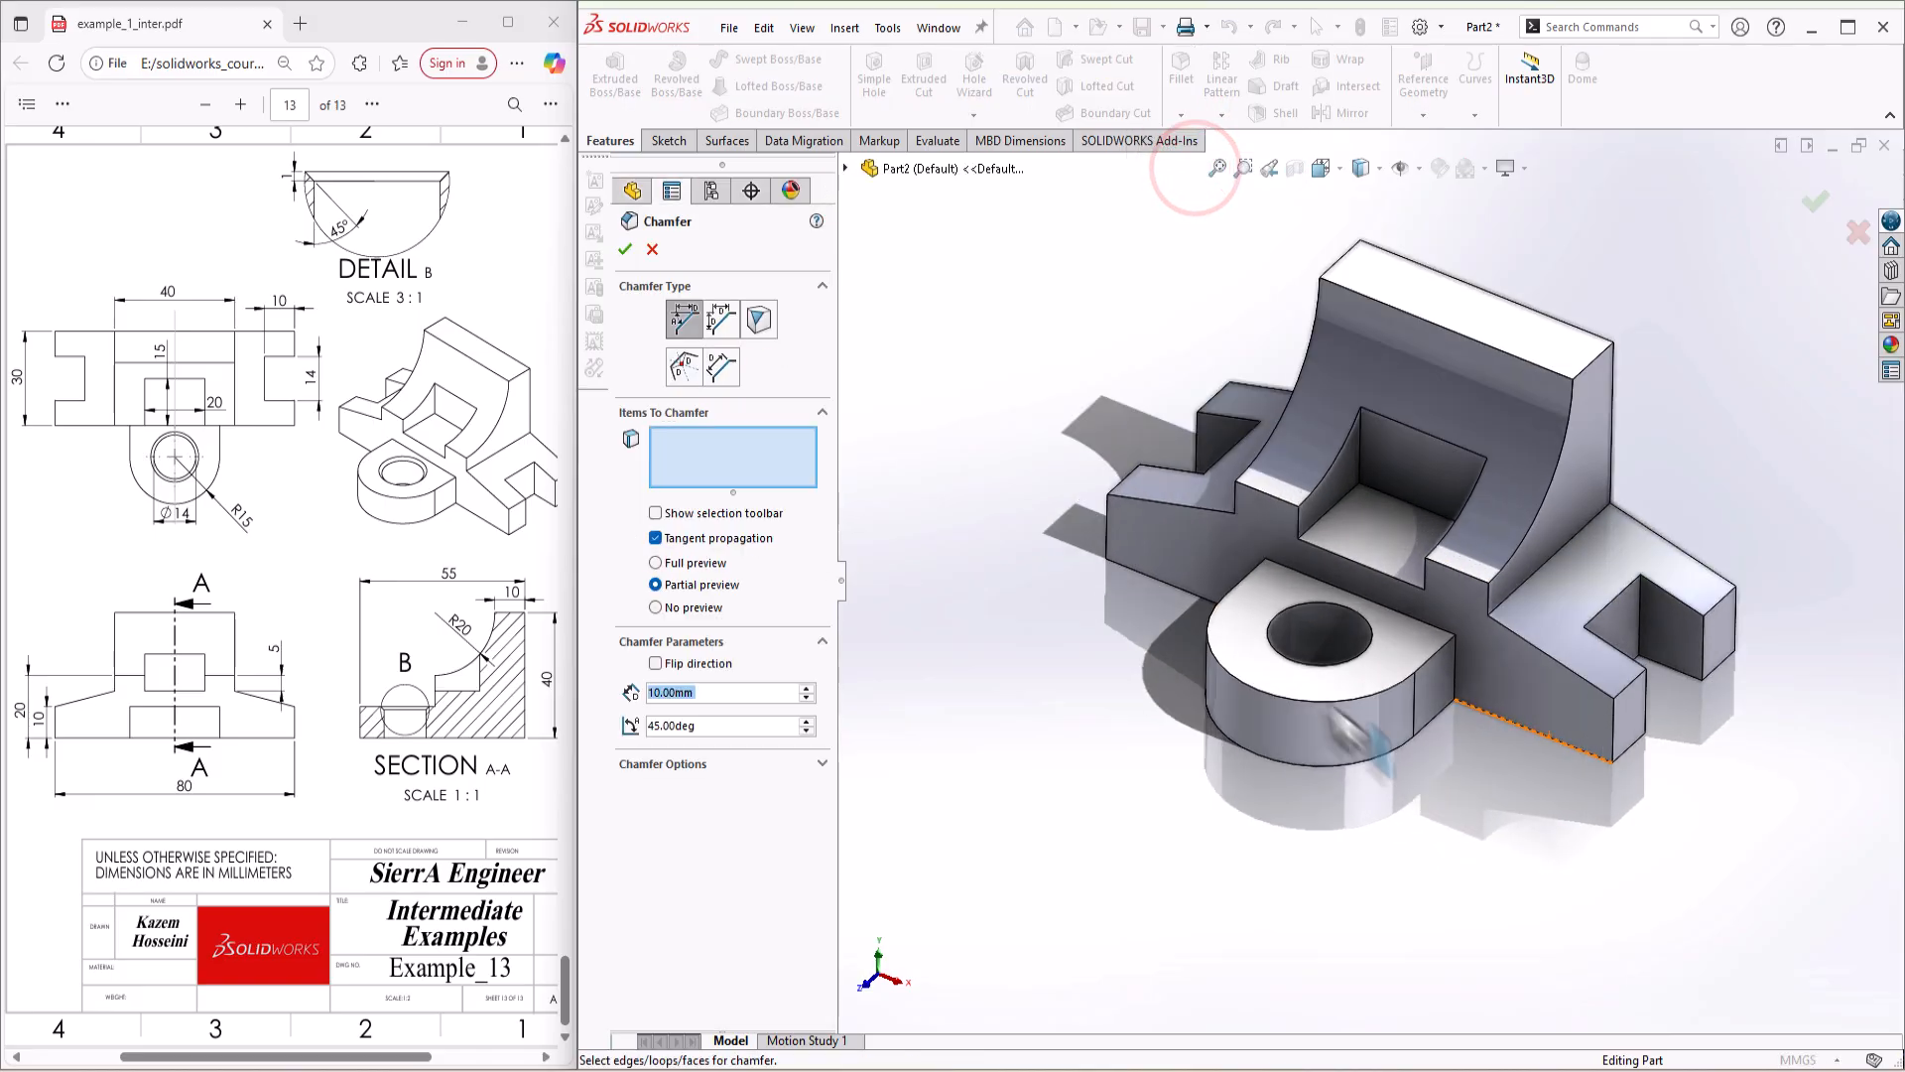
pyautogui.click(1288, 616)
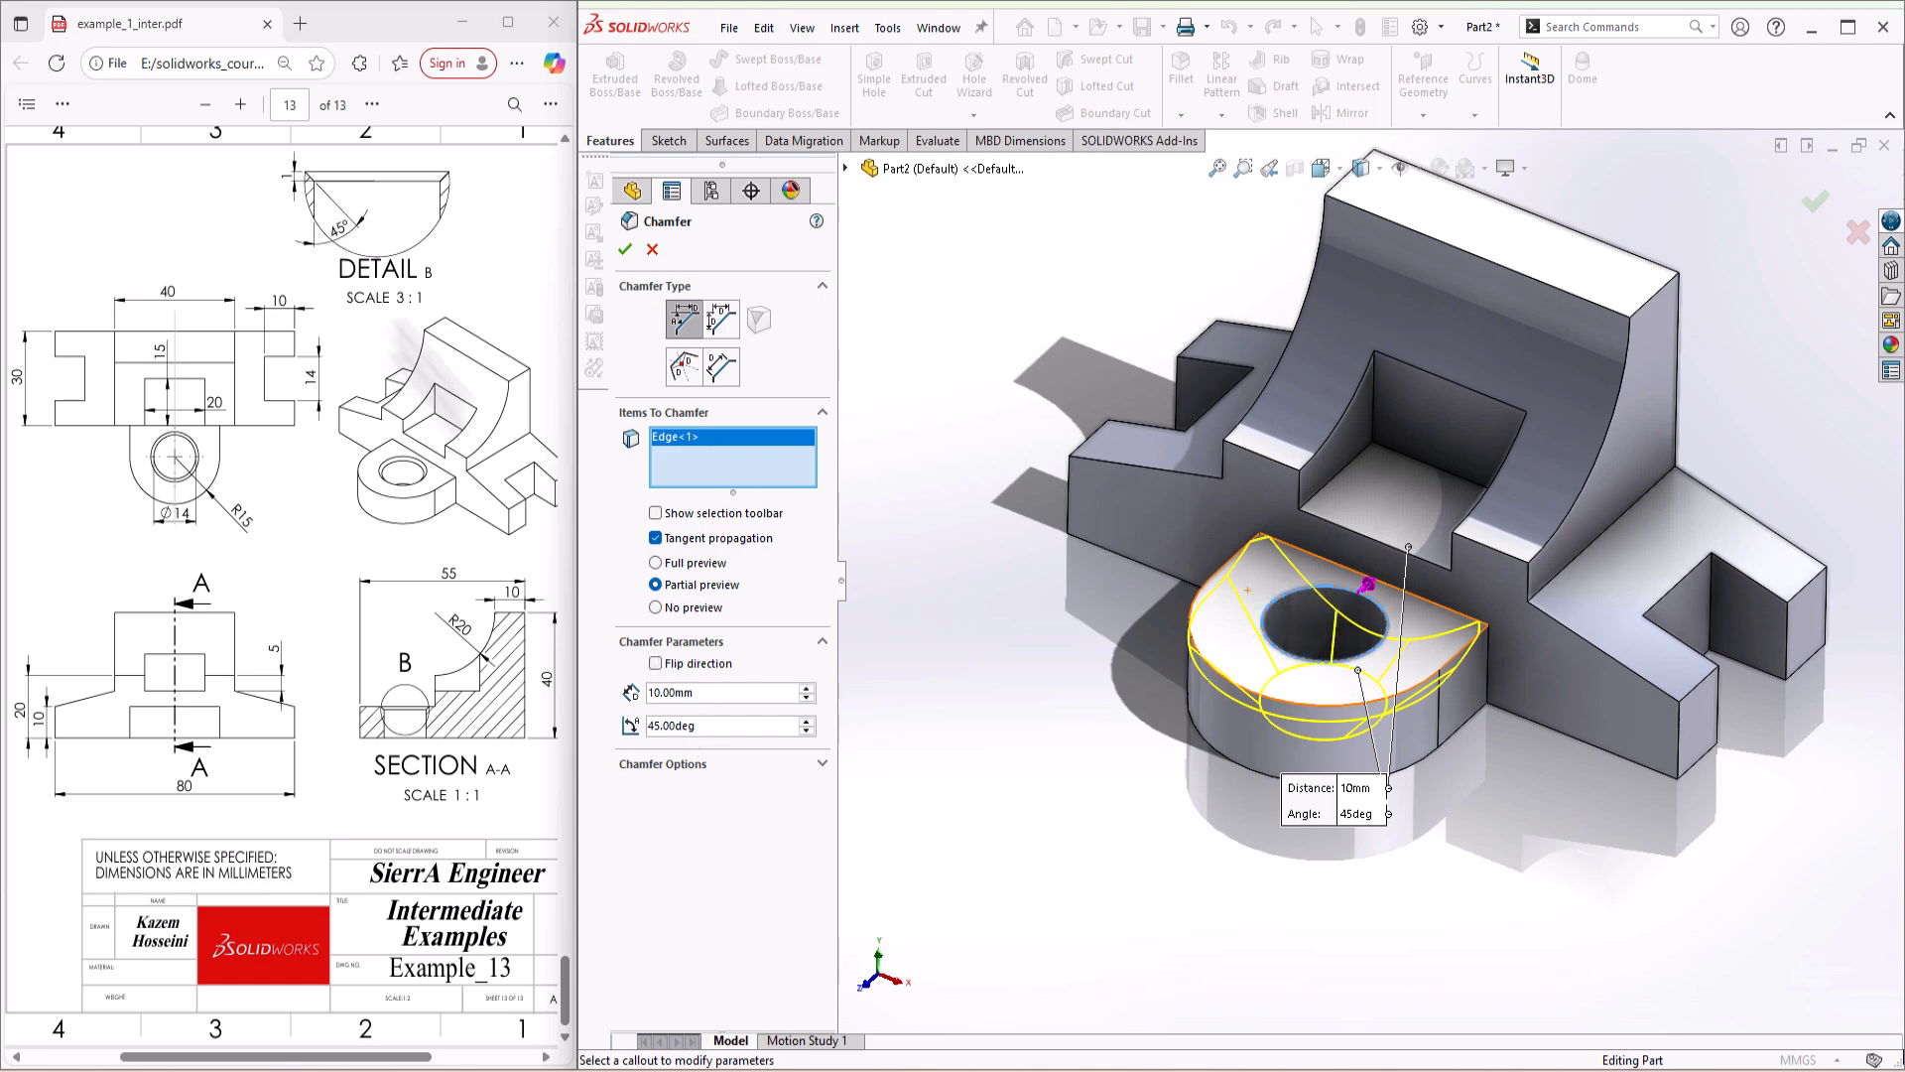
pyautogui.doubleClick(694, 693)
pyautogui.write('1')
pyautogui.click(1035, 728)
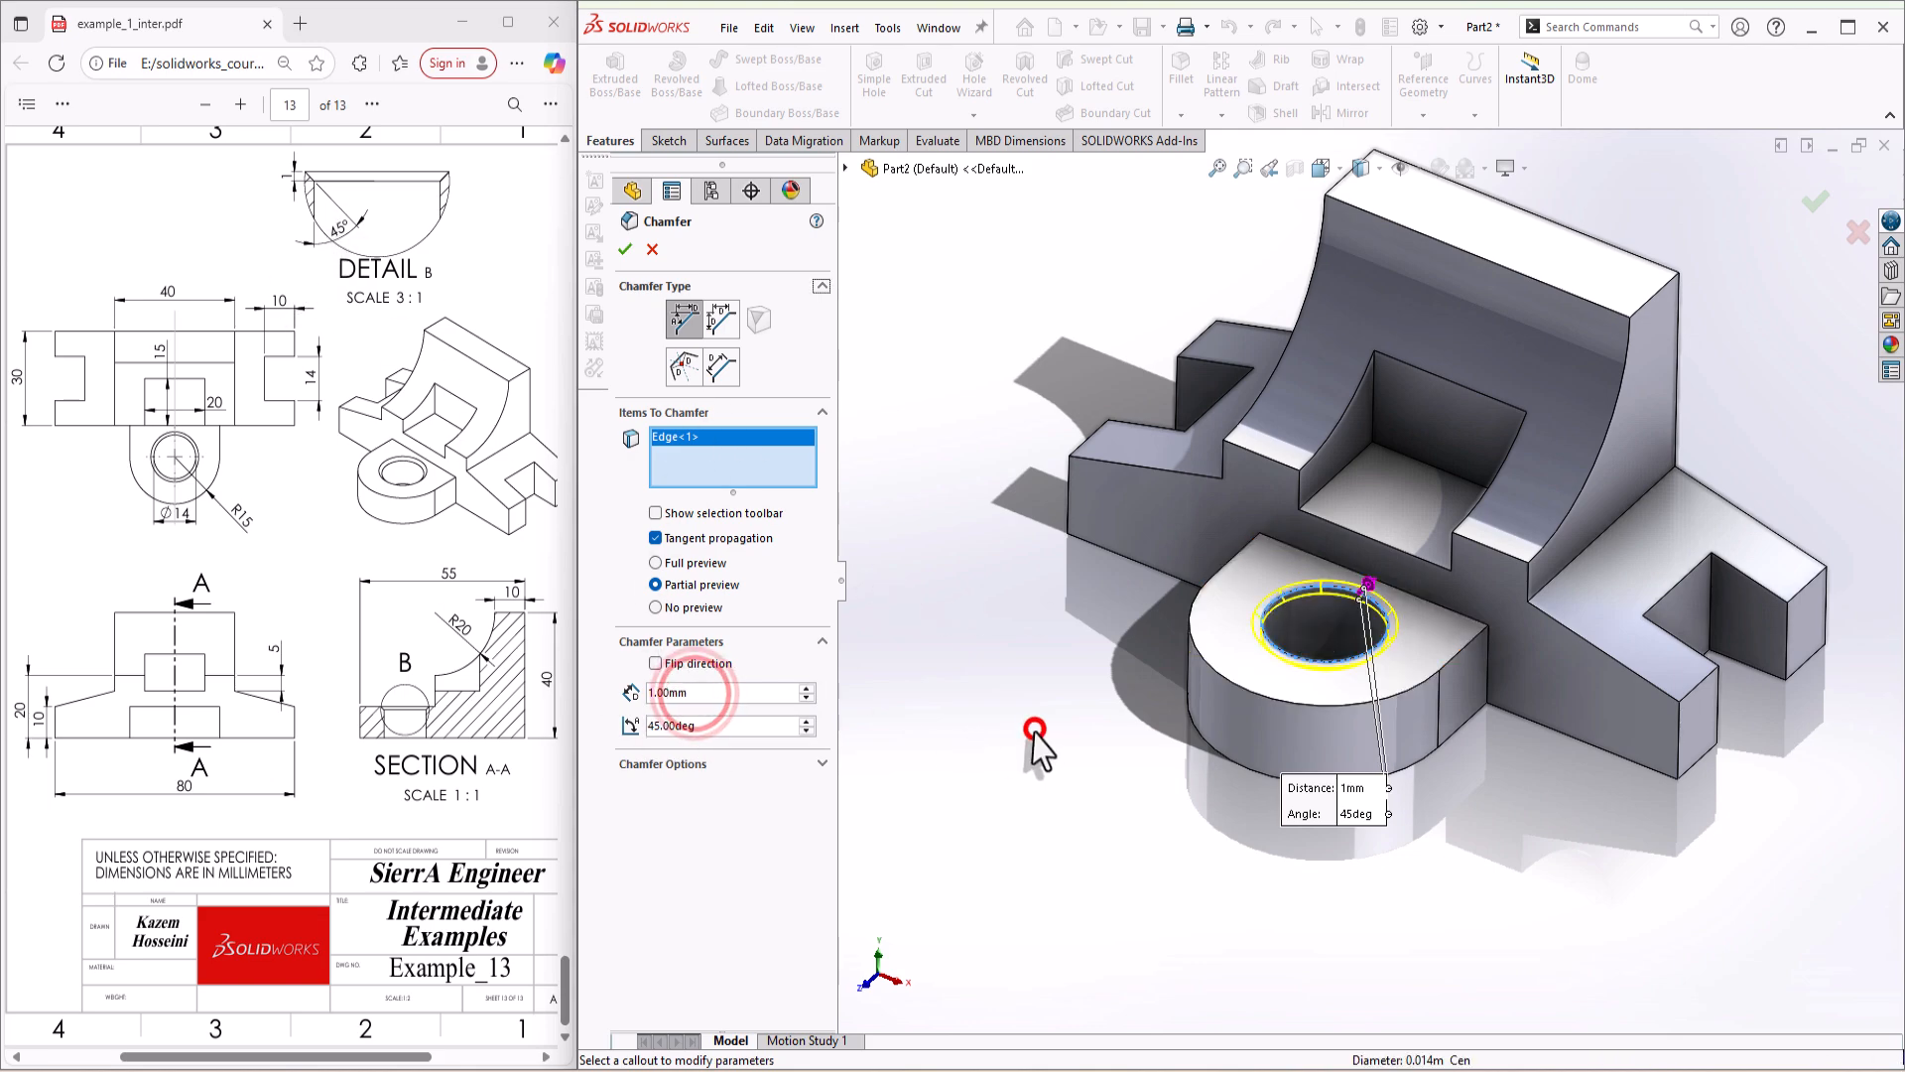
pyautogui.click(623, 248)
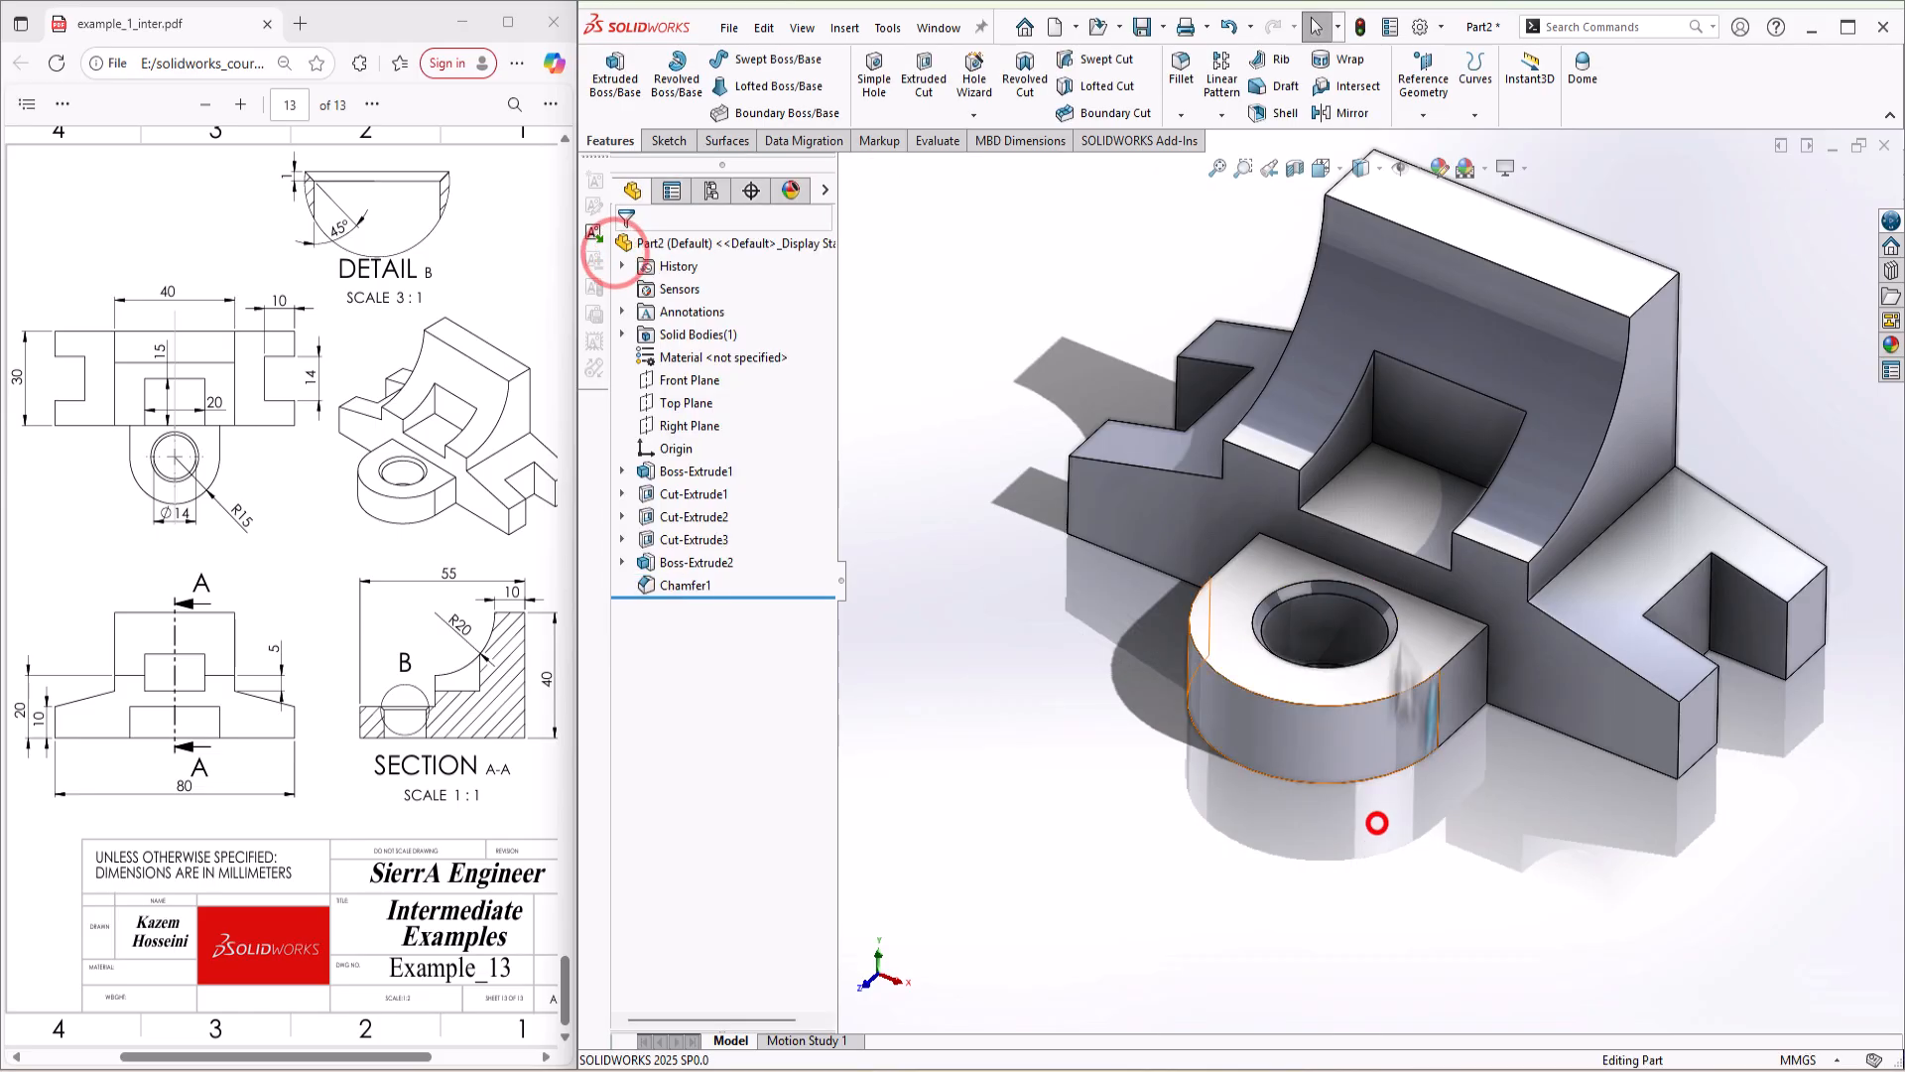
pyautogui.click(1384, 605)
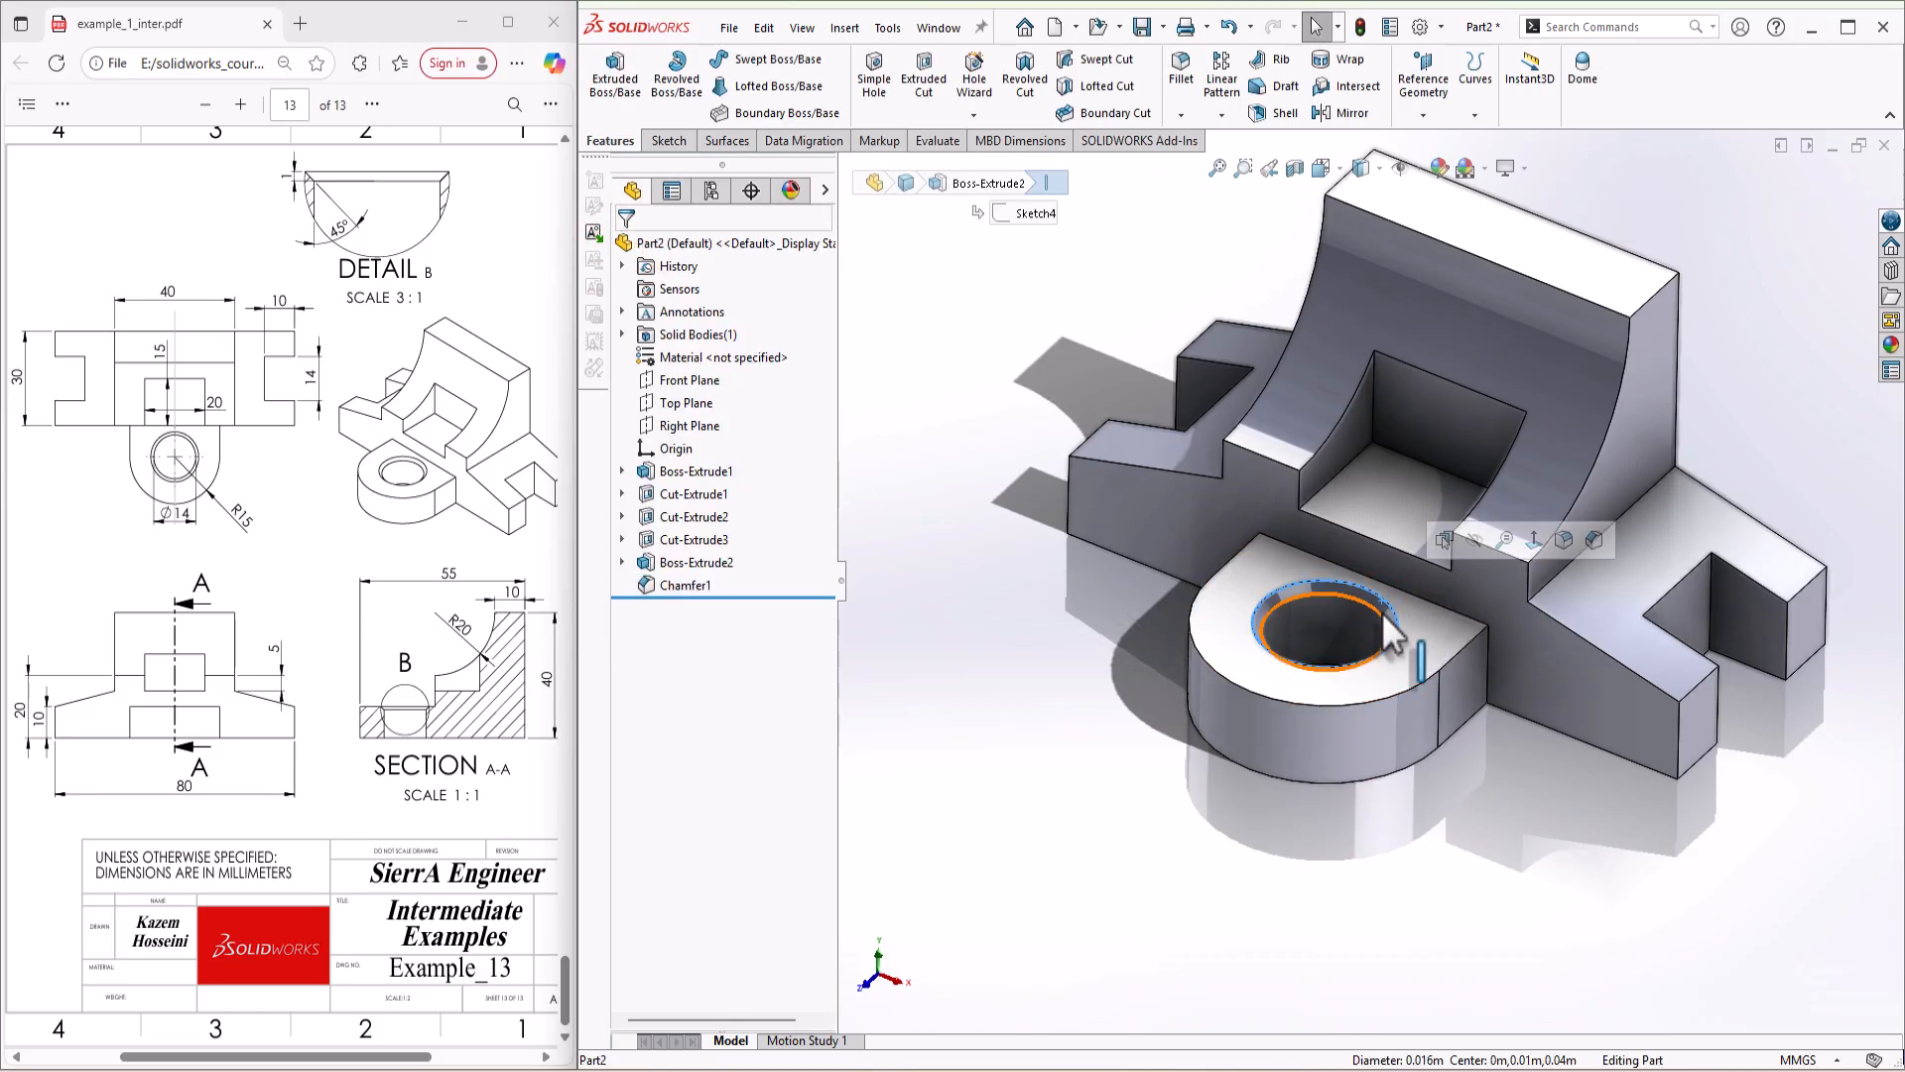
pyautogui.click(1374, 613)
pyautogui.click(1478, 923)
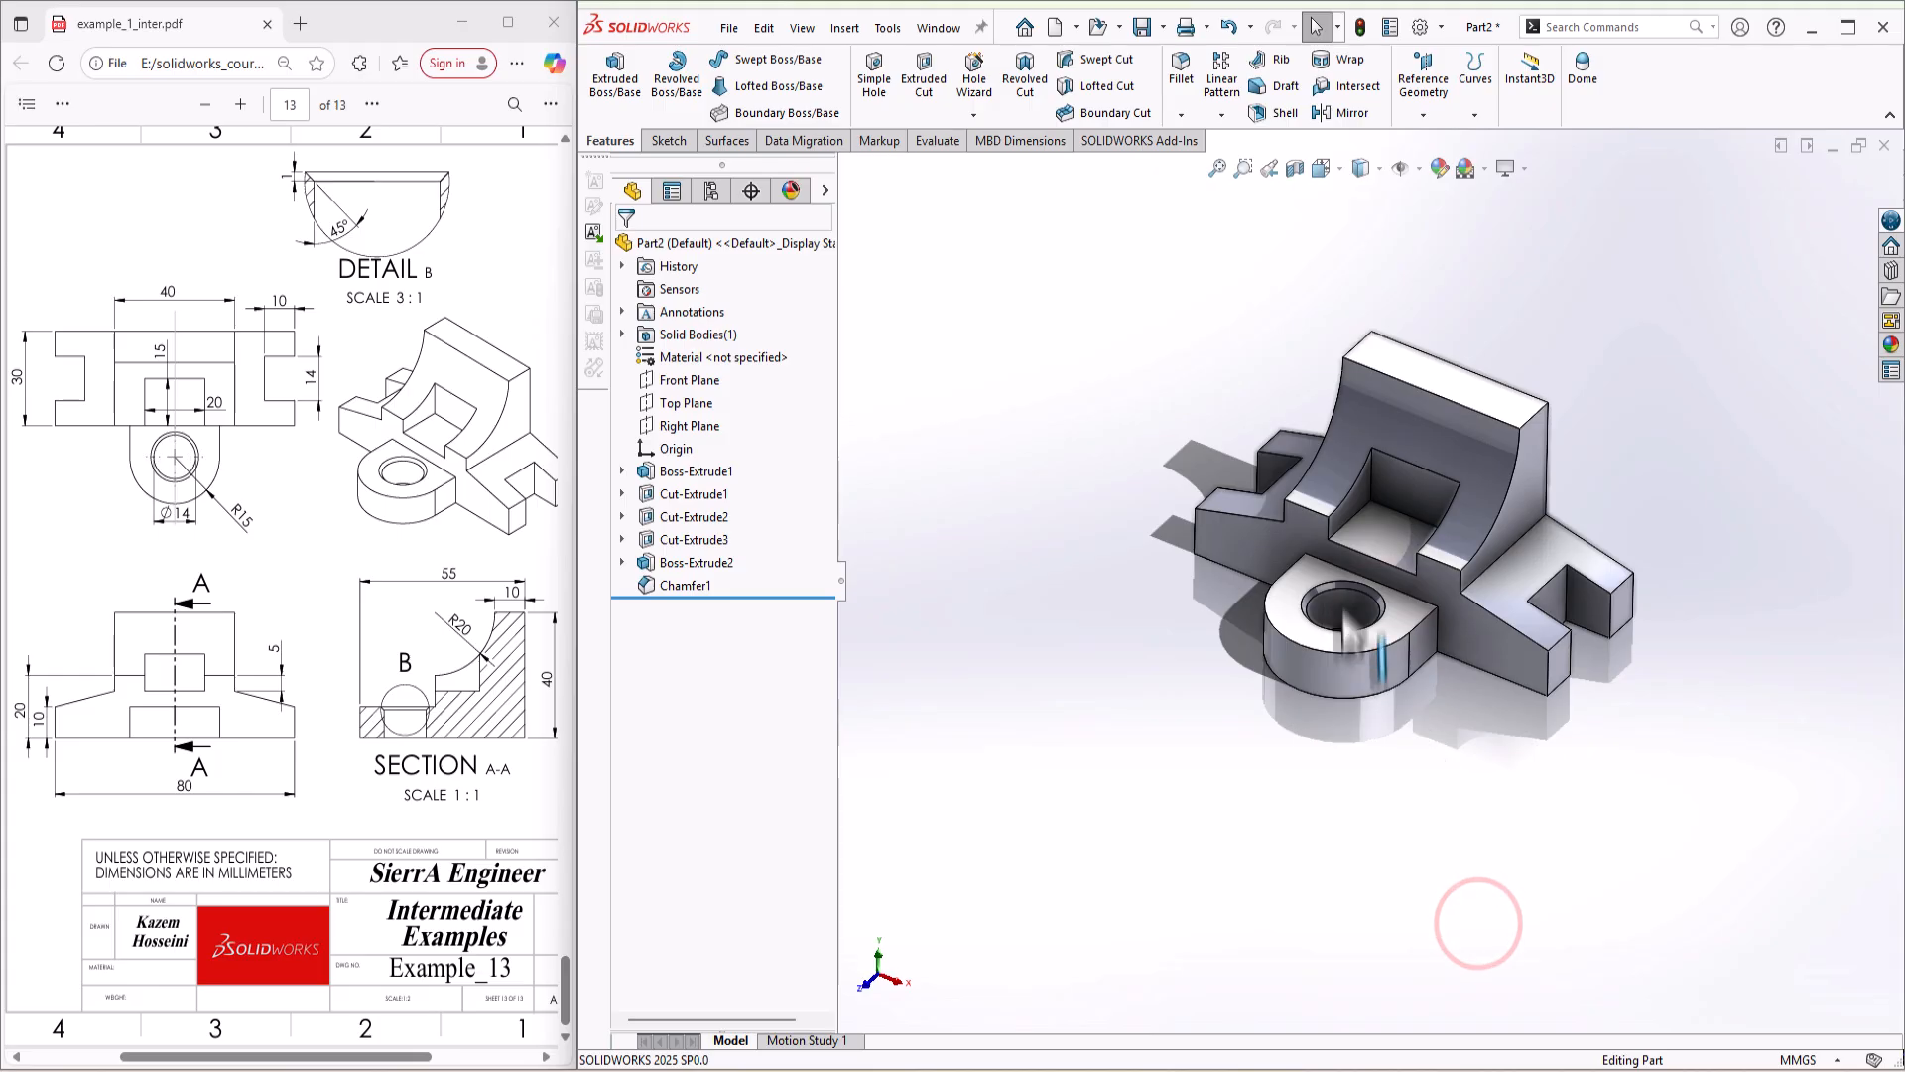
pyautogui.moveTo(1478, 918); pyautogui.dragTo(1433, 536, button='middle')
pyautogui.moveTo(1755, 385); pyautogui.dragTo(1864, 359, button='middle')
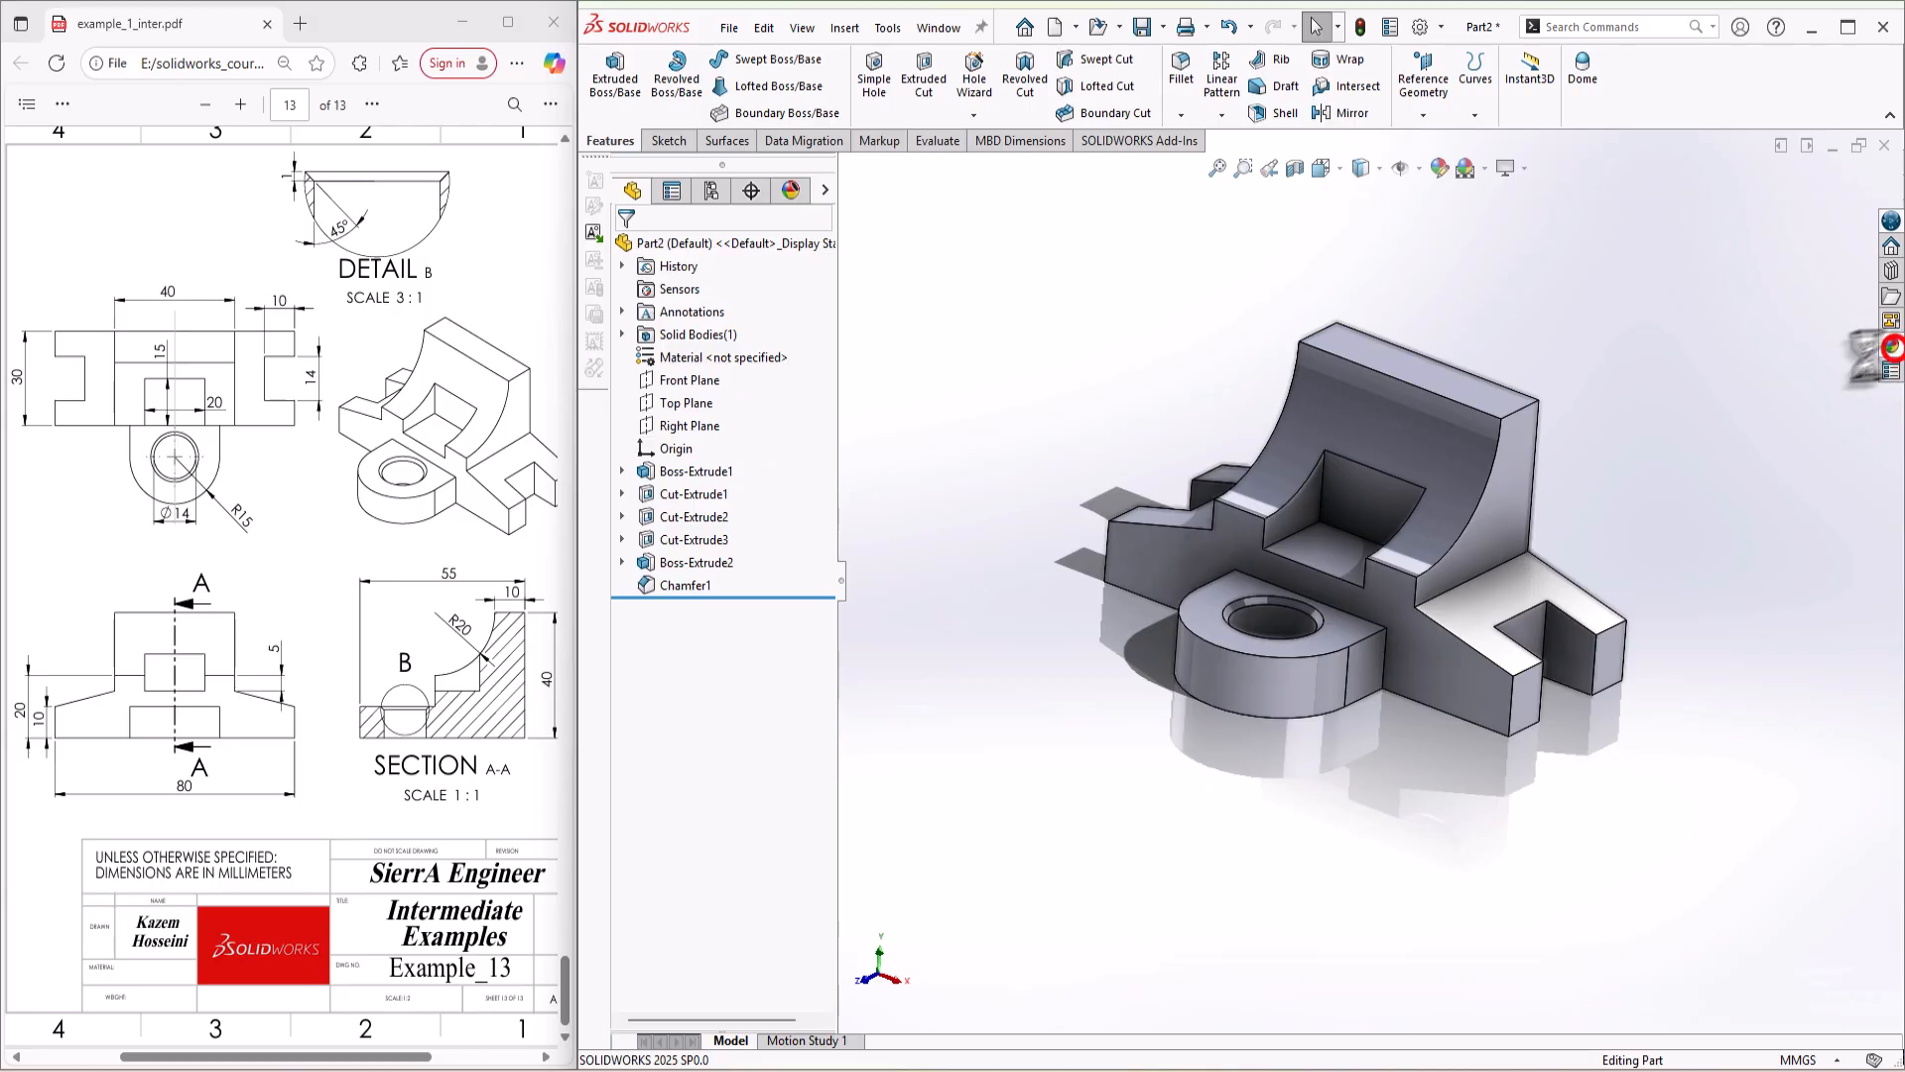
# Step: Open the appearance library and browse to the organic wood appearances
pyautogui.click(1891, 347)
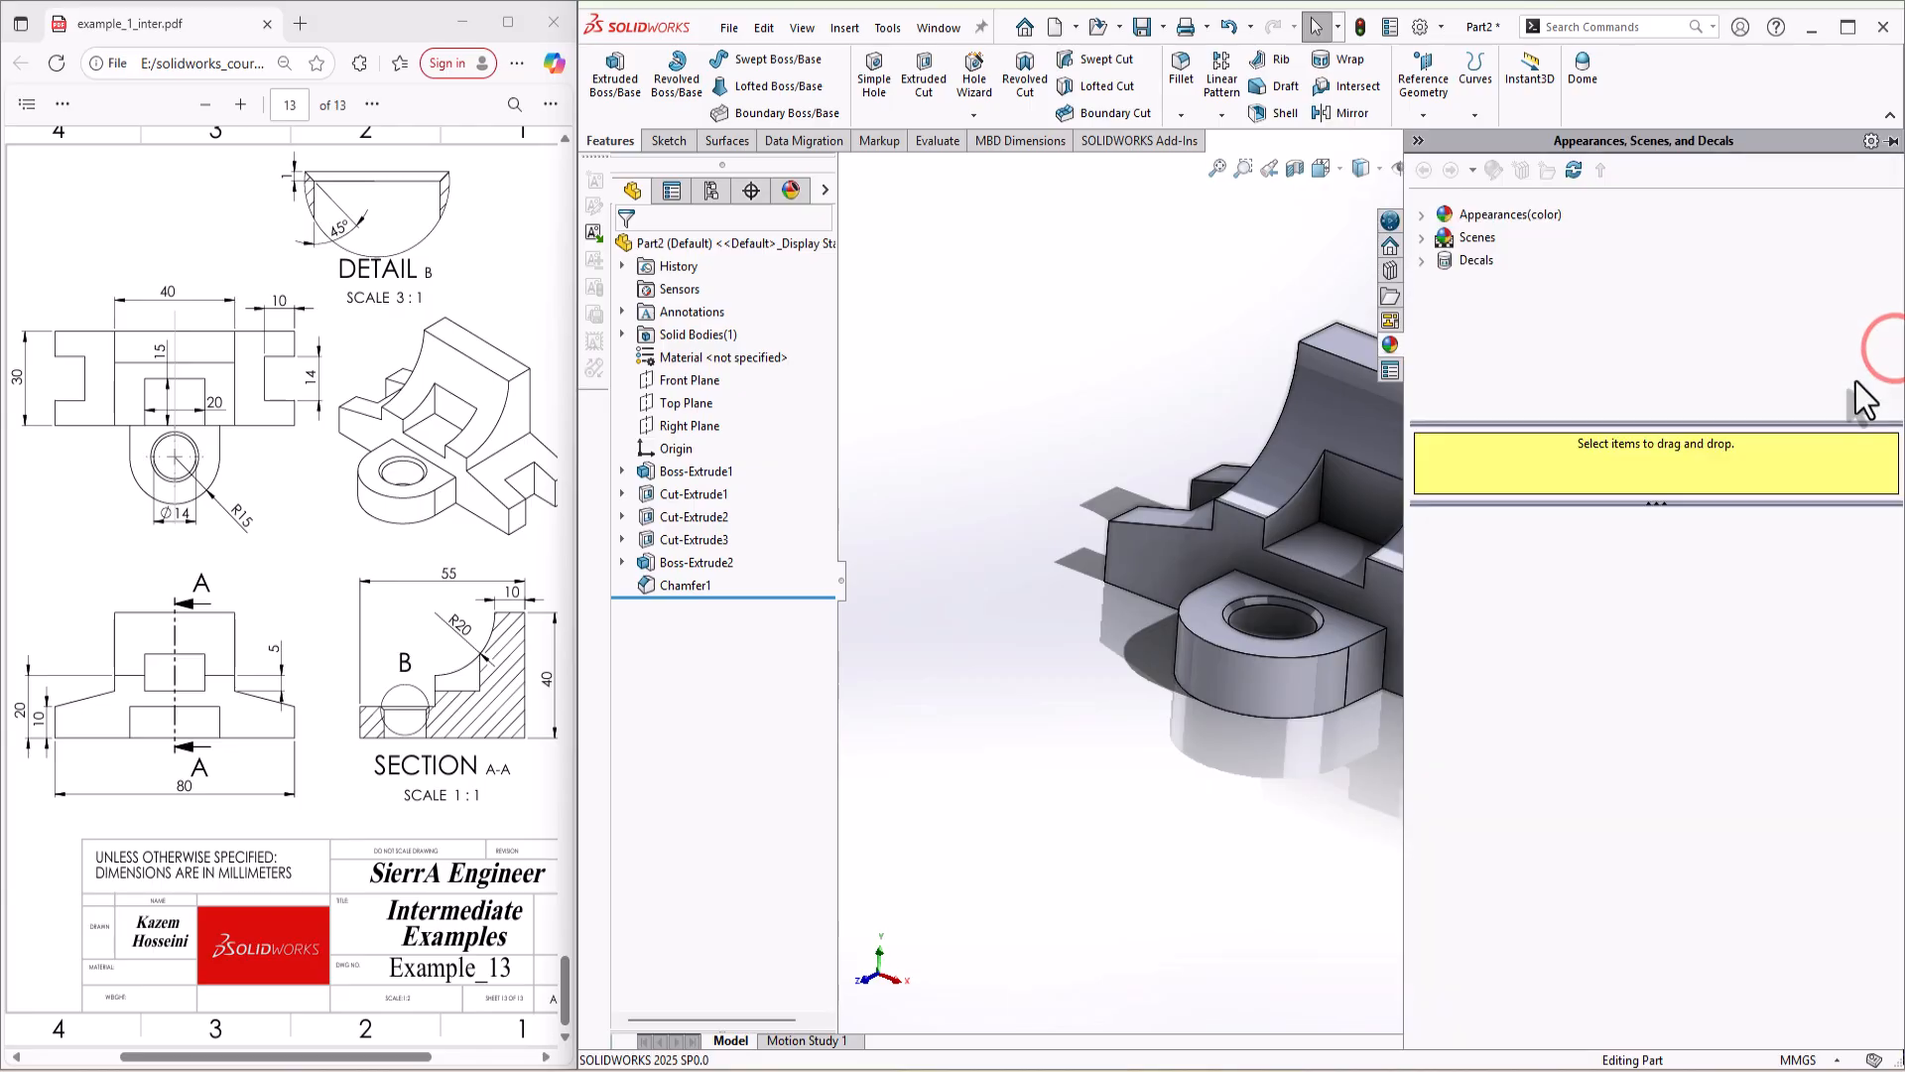
pyautogui.click(1421, 217)
pyautogui.scroll(-2, 1516, 288)
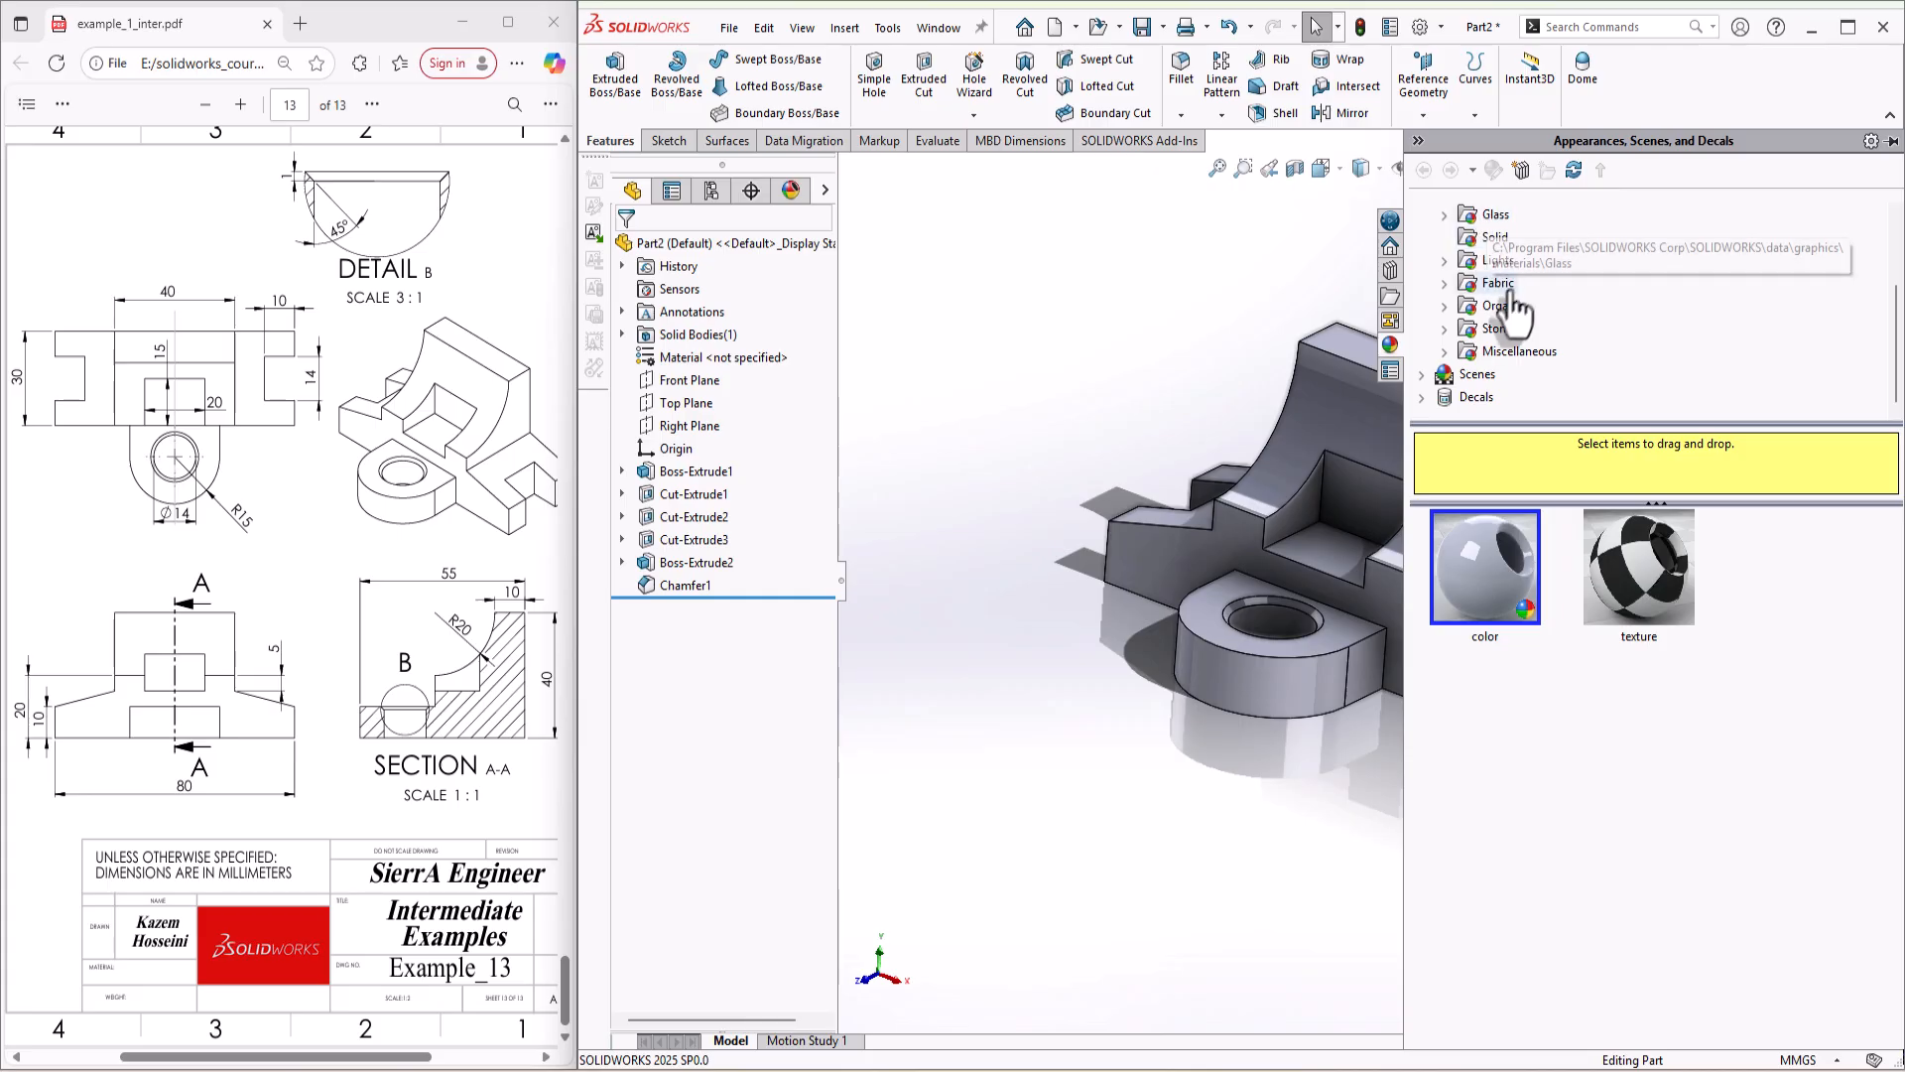
pyautogui.scroll(2, 1504, 347)
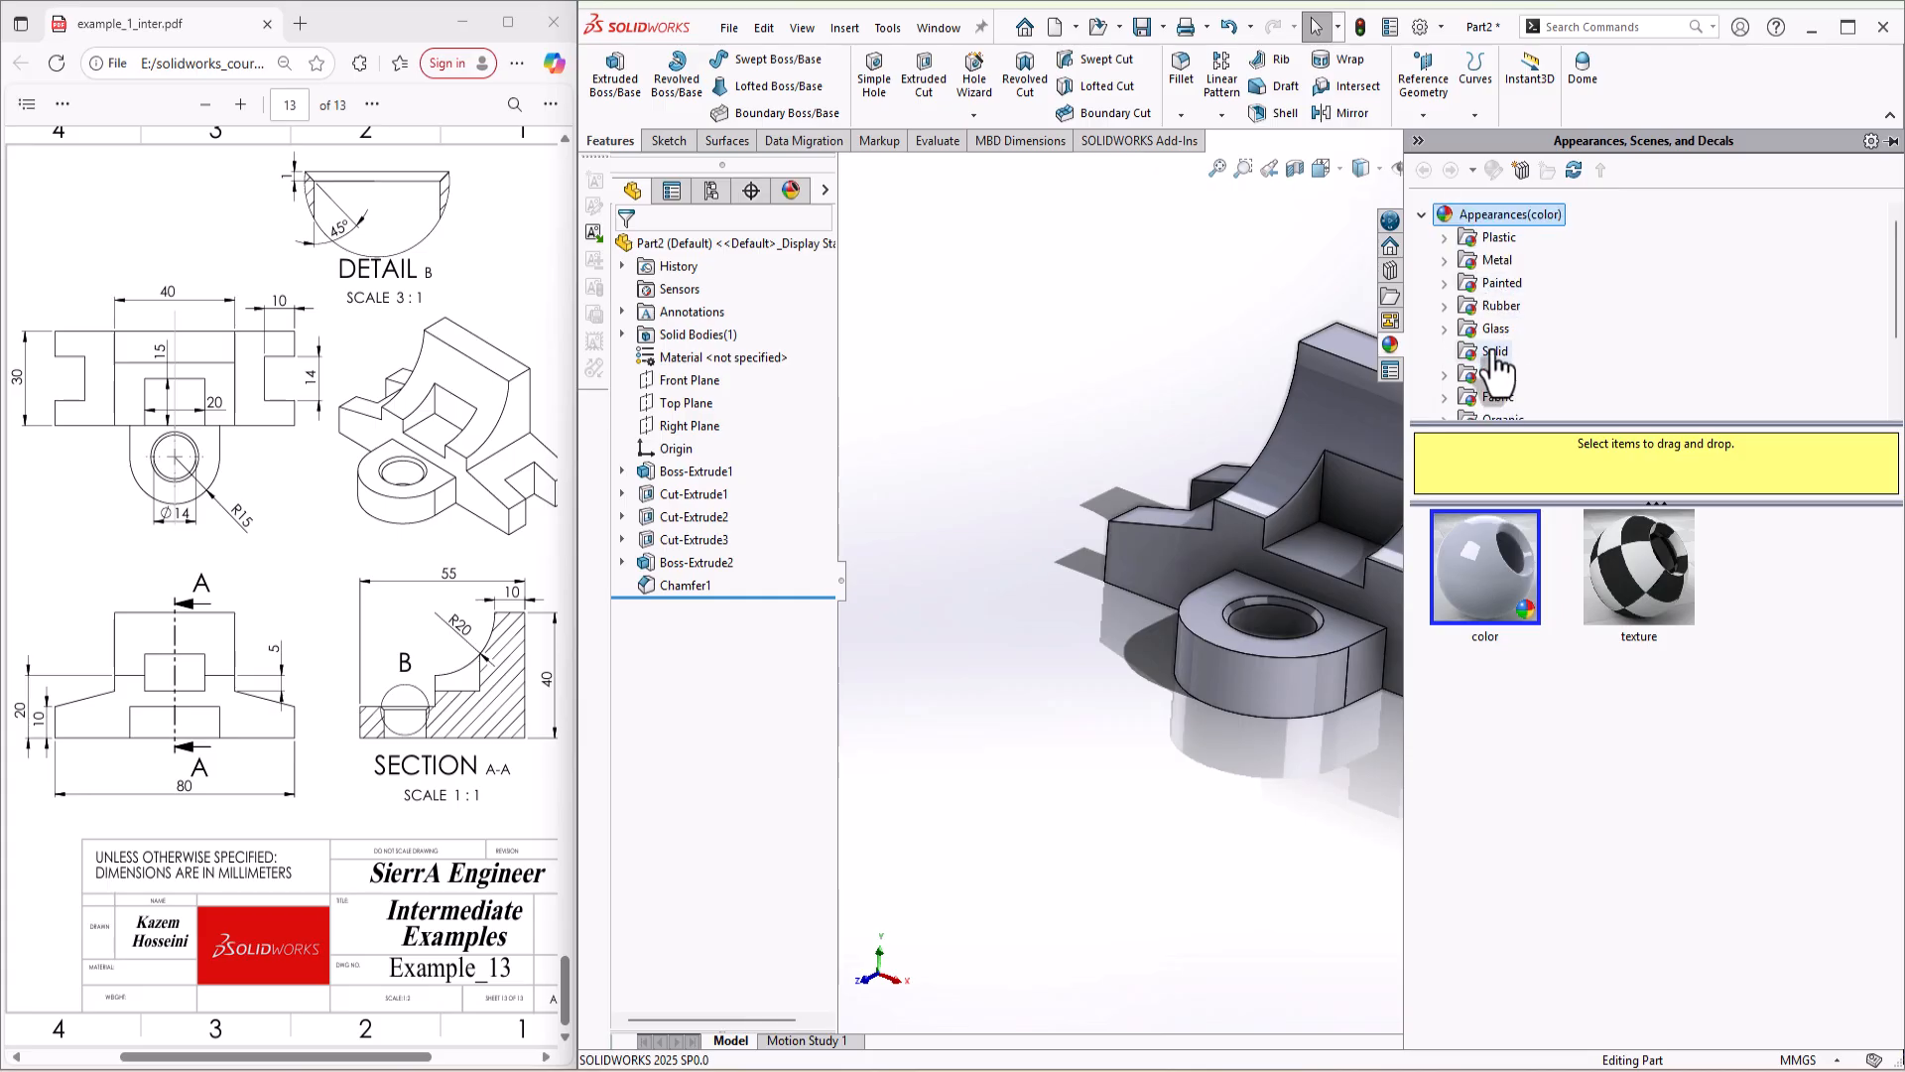
pyautogui.click(1445, 374)
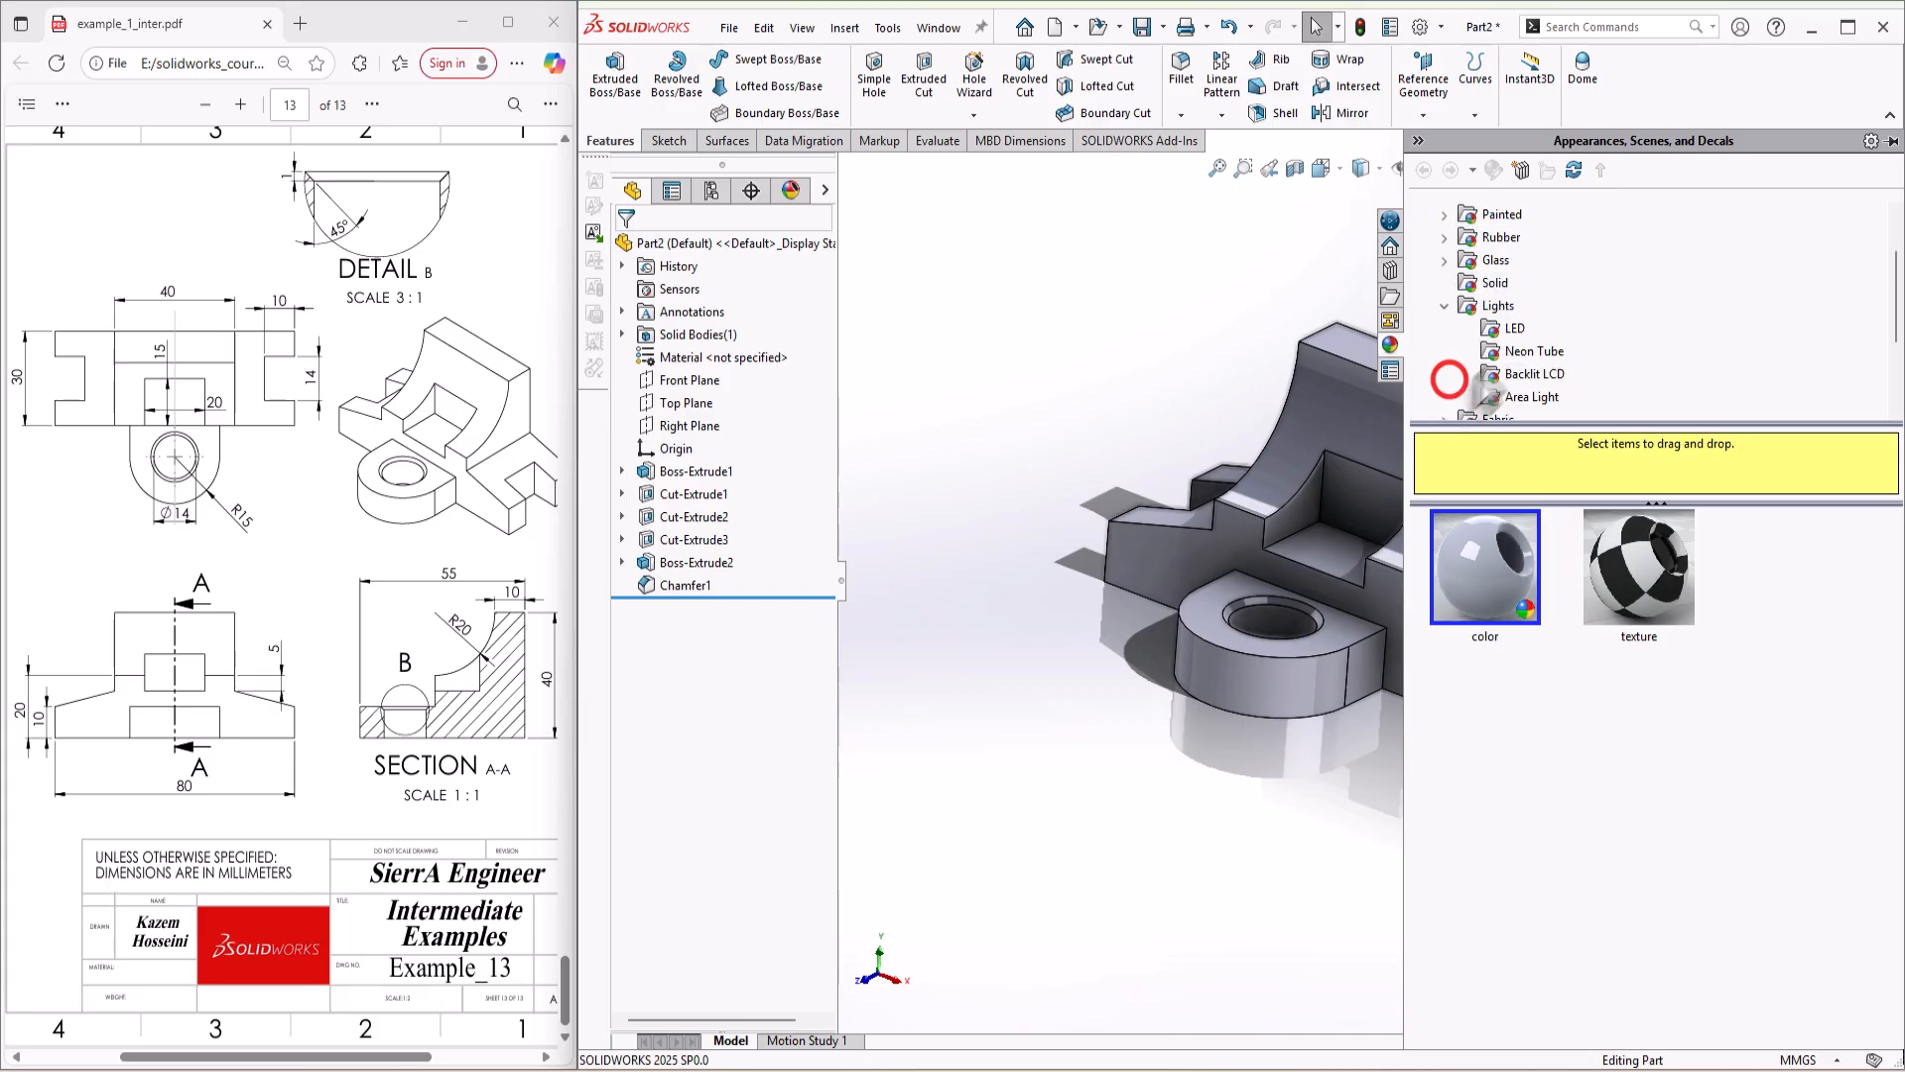
pyautogui.scroll(-3, 1449, 374)
pyautogui.click(1445, 283)
pyautogui.click(1444, 351)
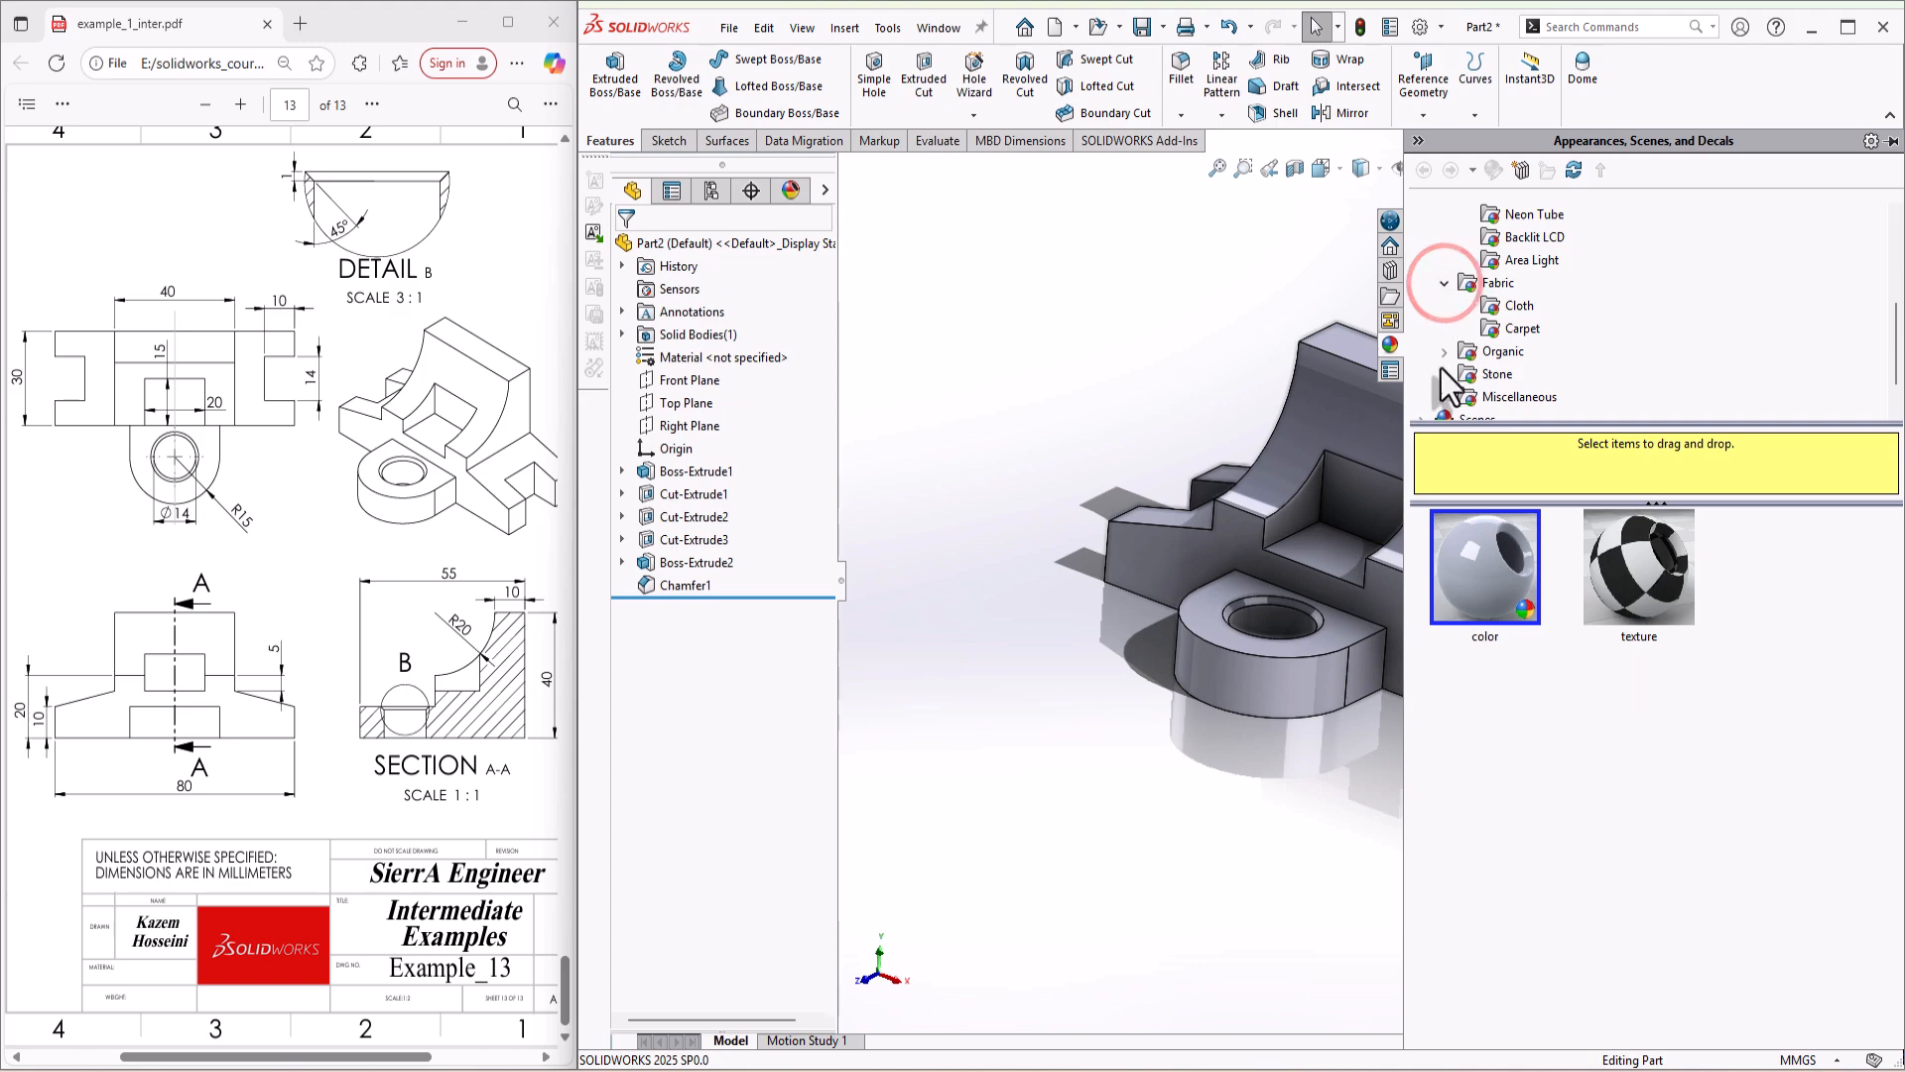
pyautogui.click(1510, 290)
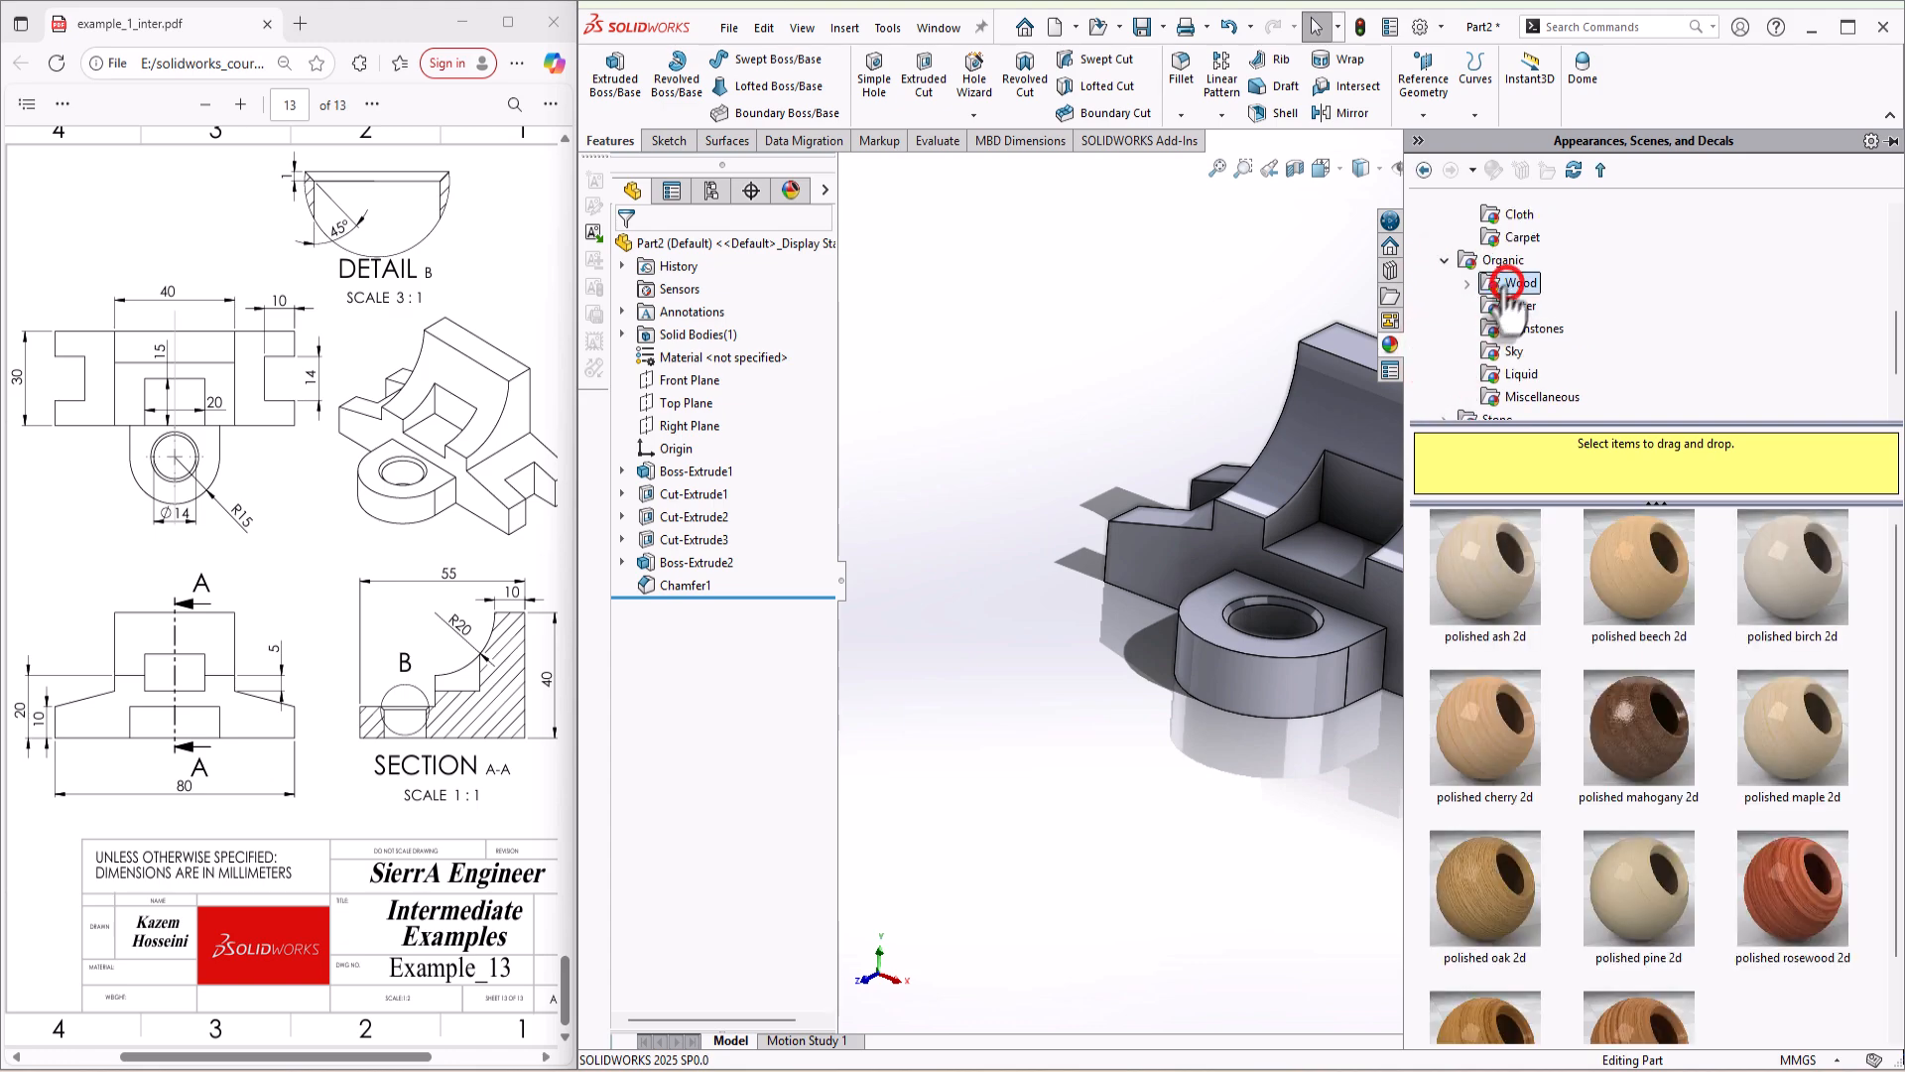
pyautogui.scroll(-2, 1600, 561)
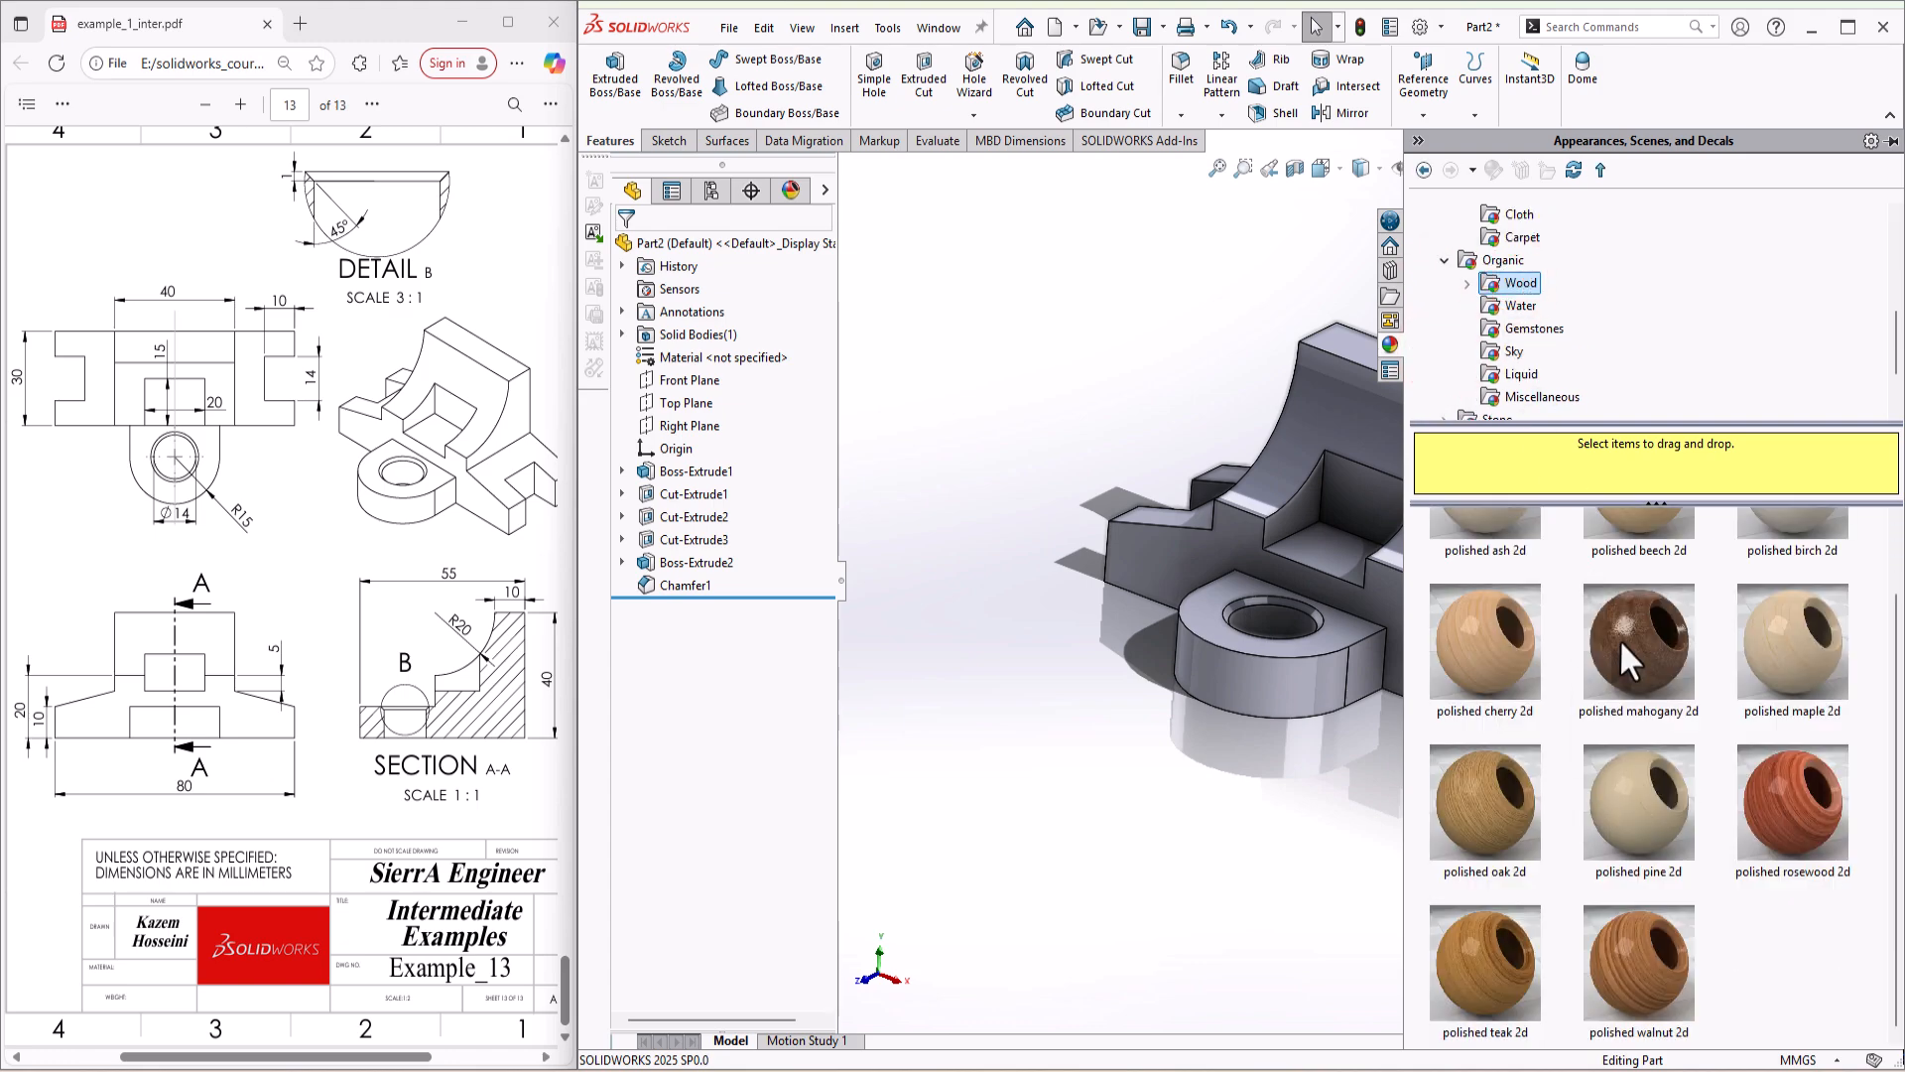
# Step: Try the polished mahogany 2d and polished walnut 2d appearances on the bracket
pyautogui.moveTo(1620, 639); pyautogui.dragTo(1342, 543)
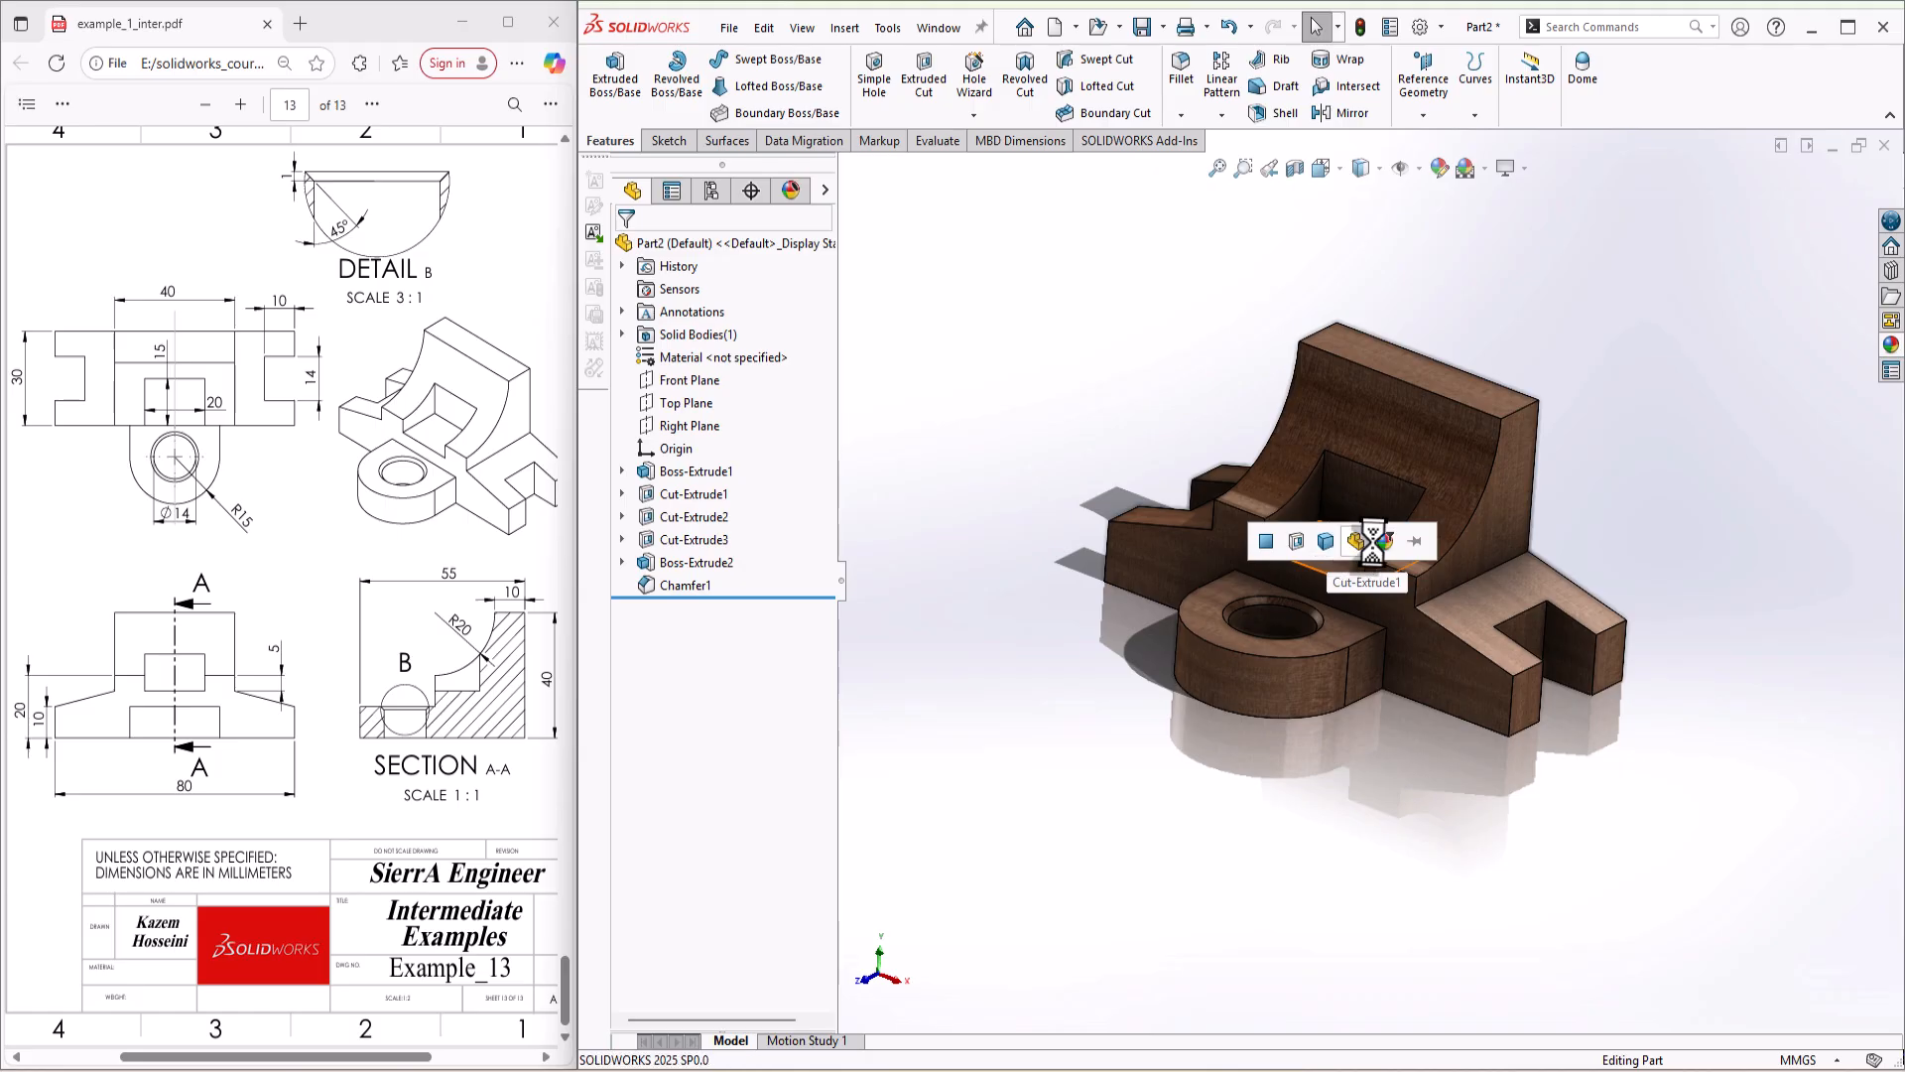
pyautogui.click(1890, 347)
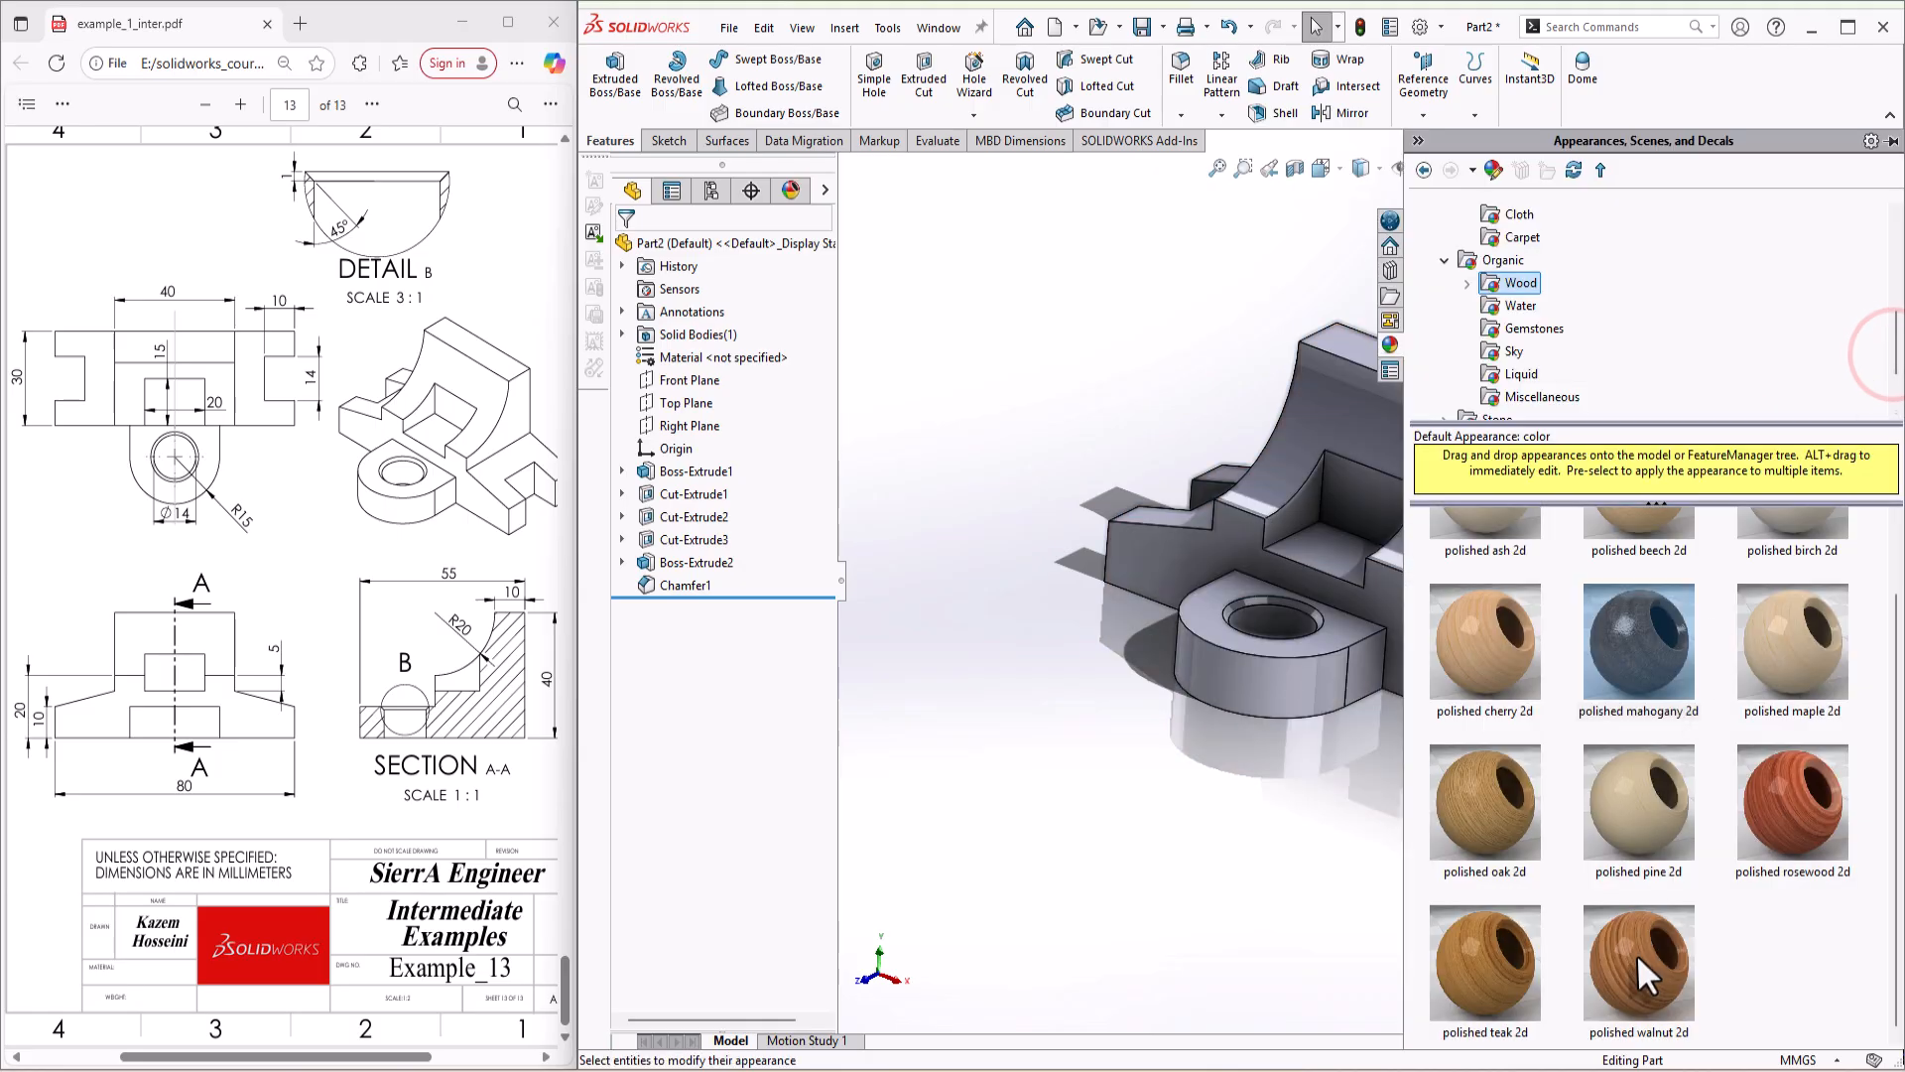
pyautogui.moveTo(1635, 953); pyautogui.dragTo(1350, 555)
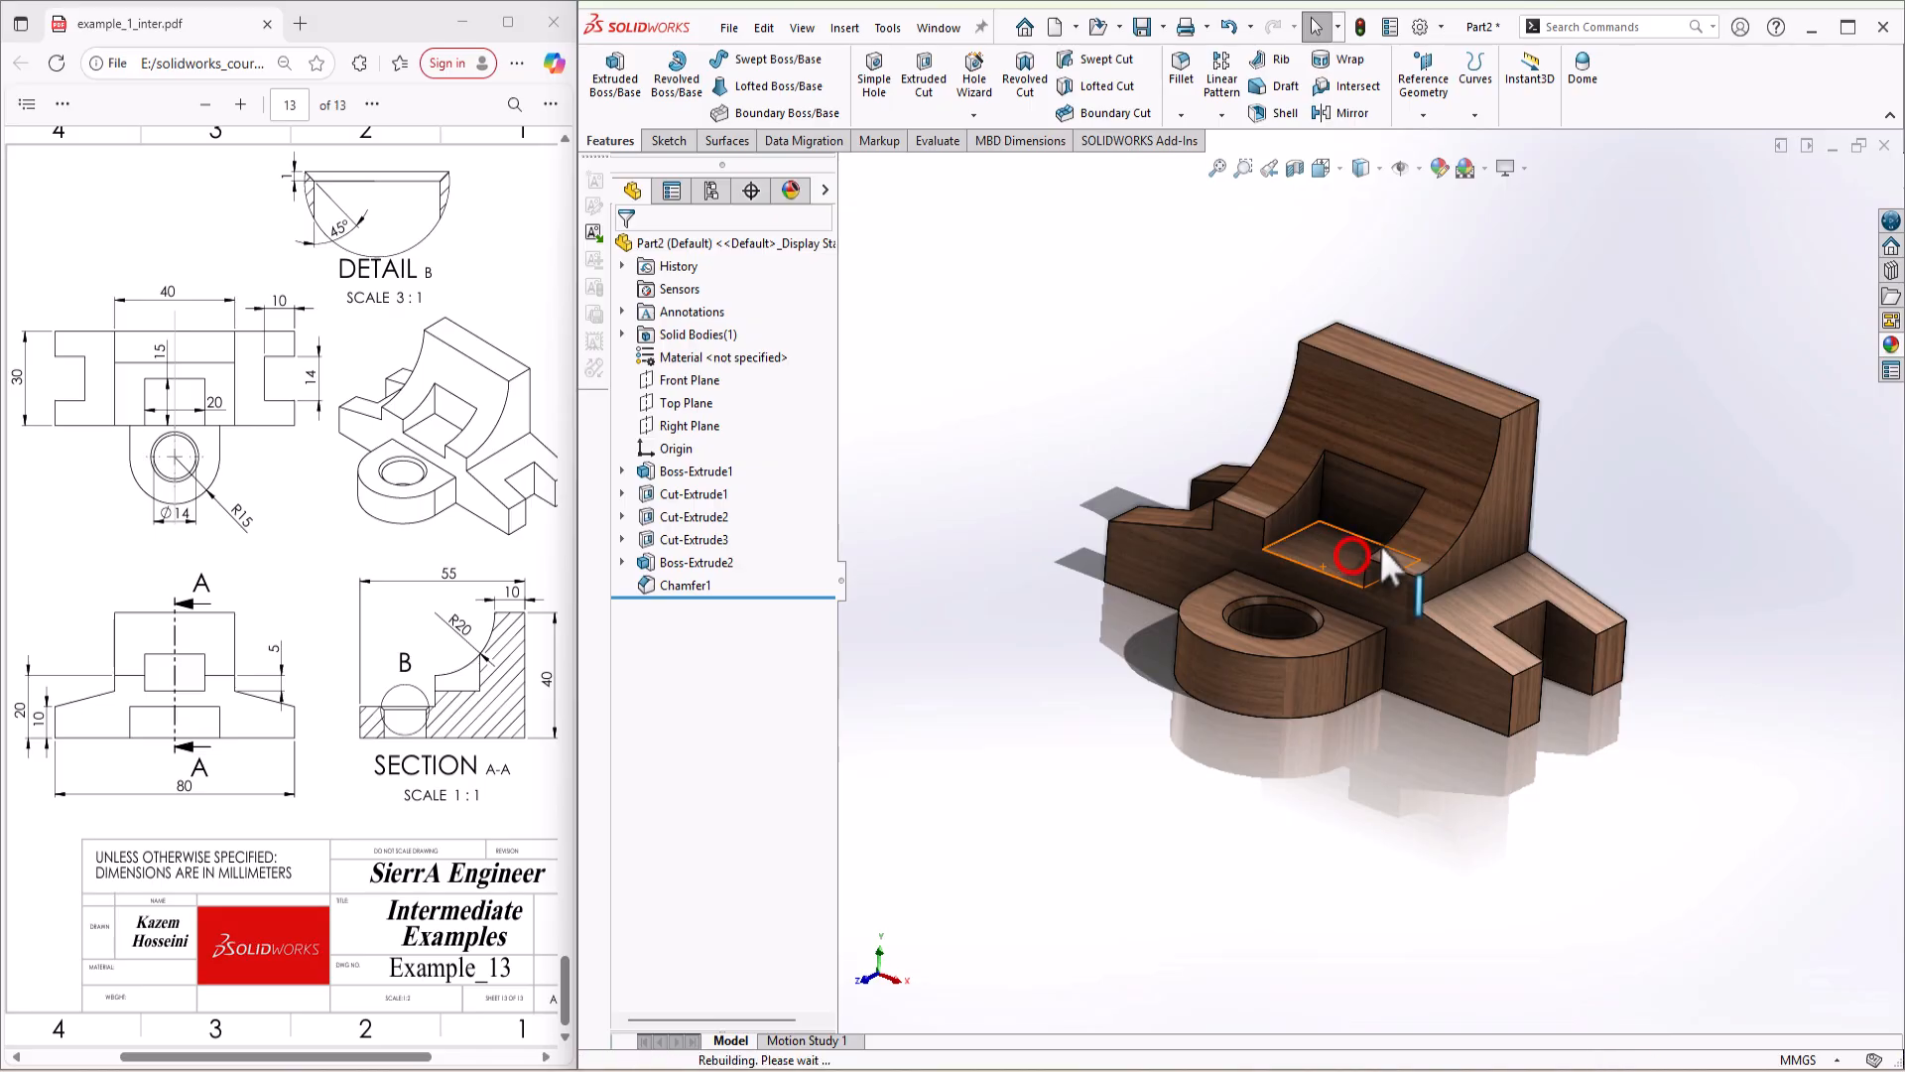
pyautogui.scroll(-5, 1377, 548)
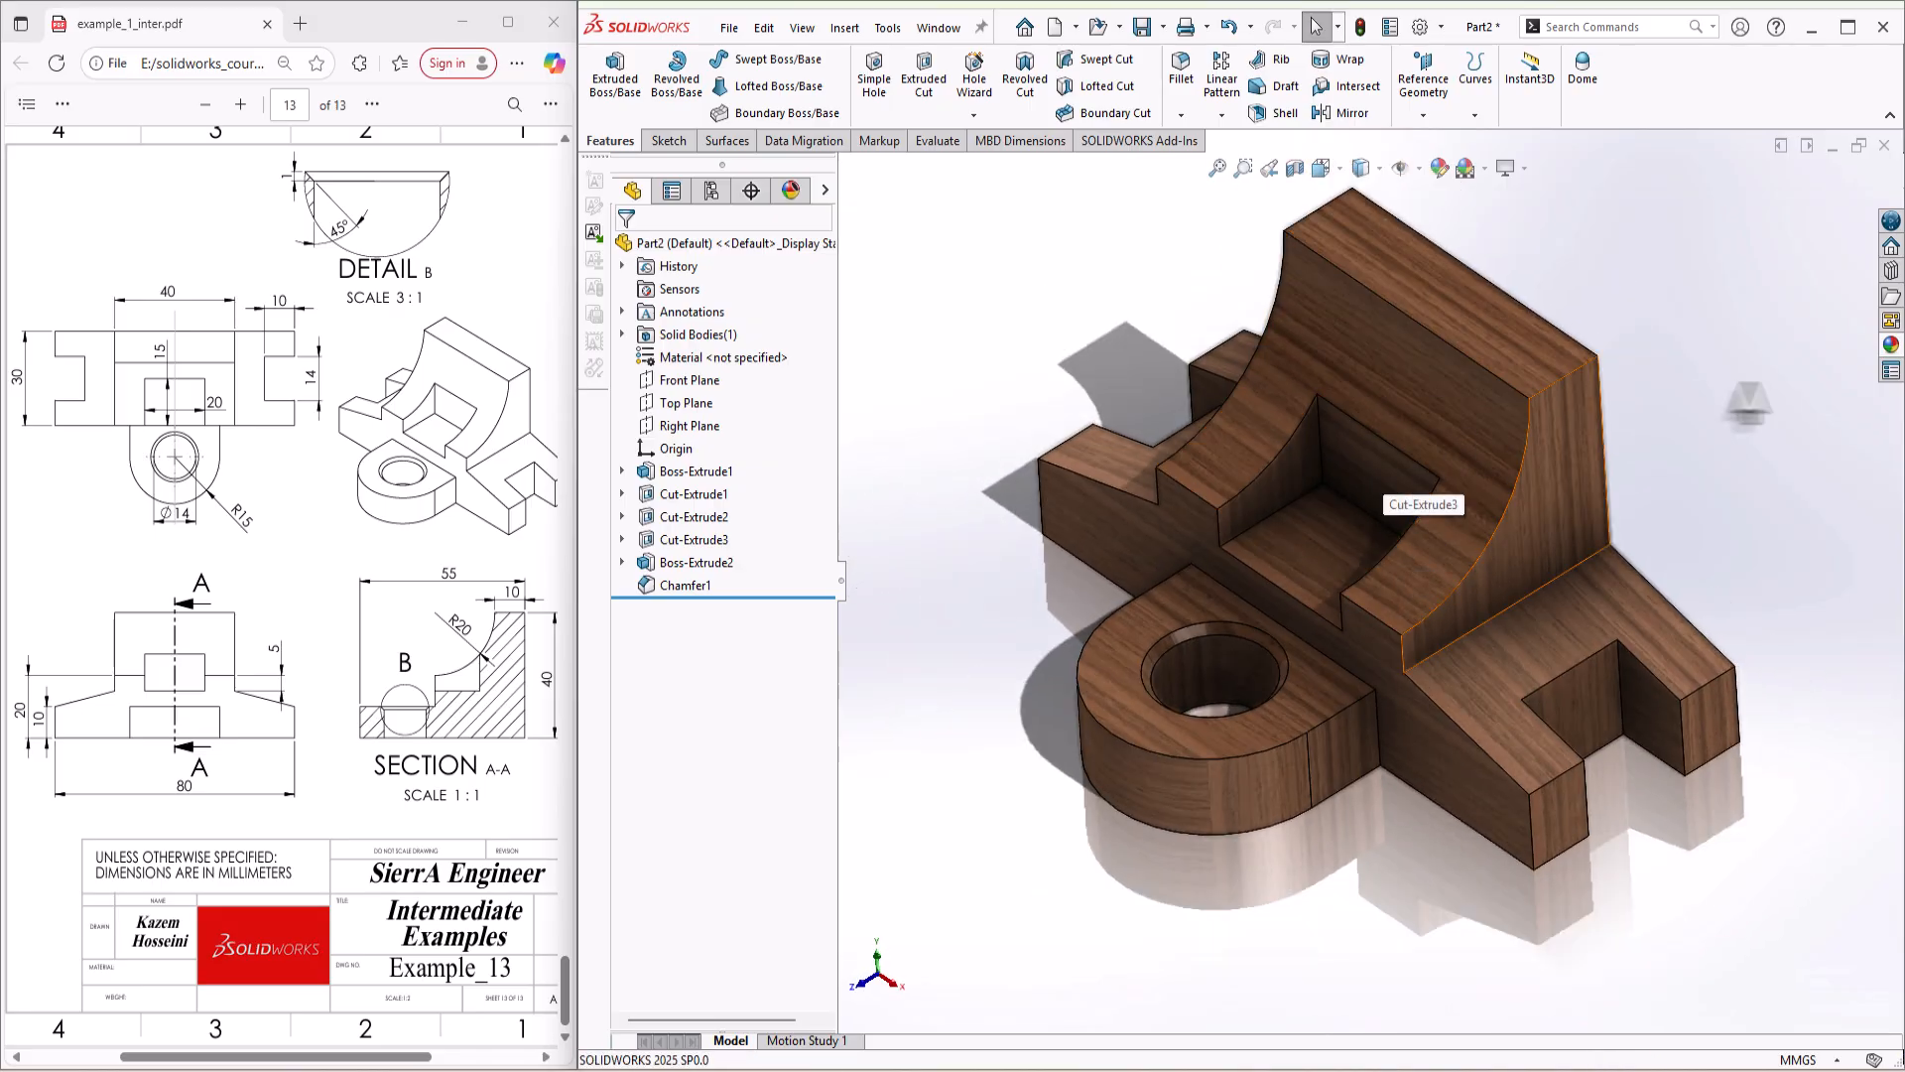
# Step: Try the polished teak 2d and polished oak 2d appearances on the bracket
pyautogui.click(1892, 345)
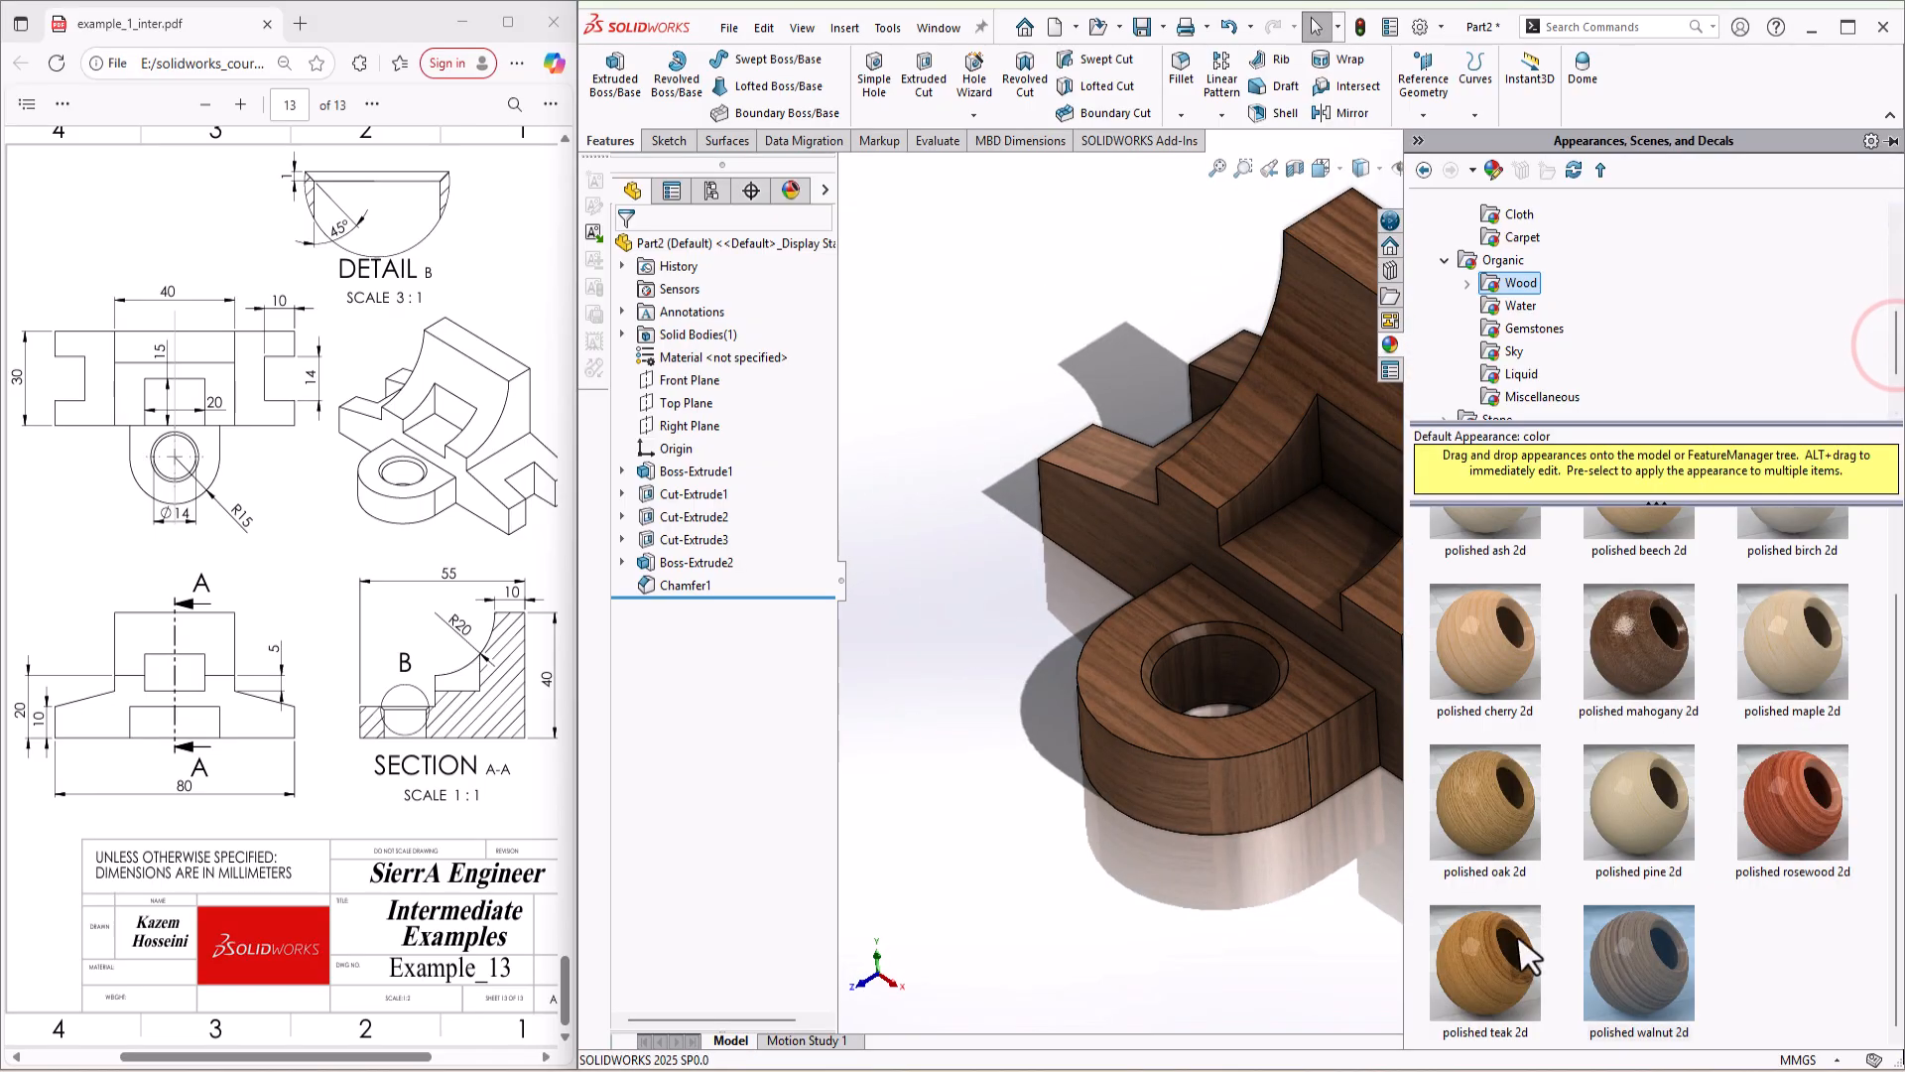
pyautogui.moveTo(1509, 945); pyautogui.dragTo(1346, 563)
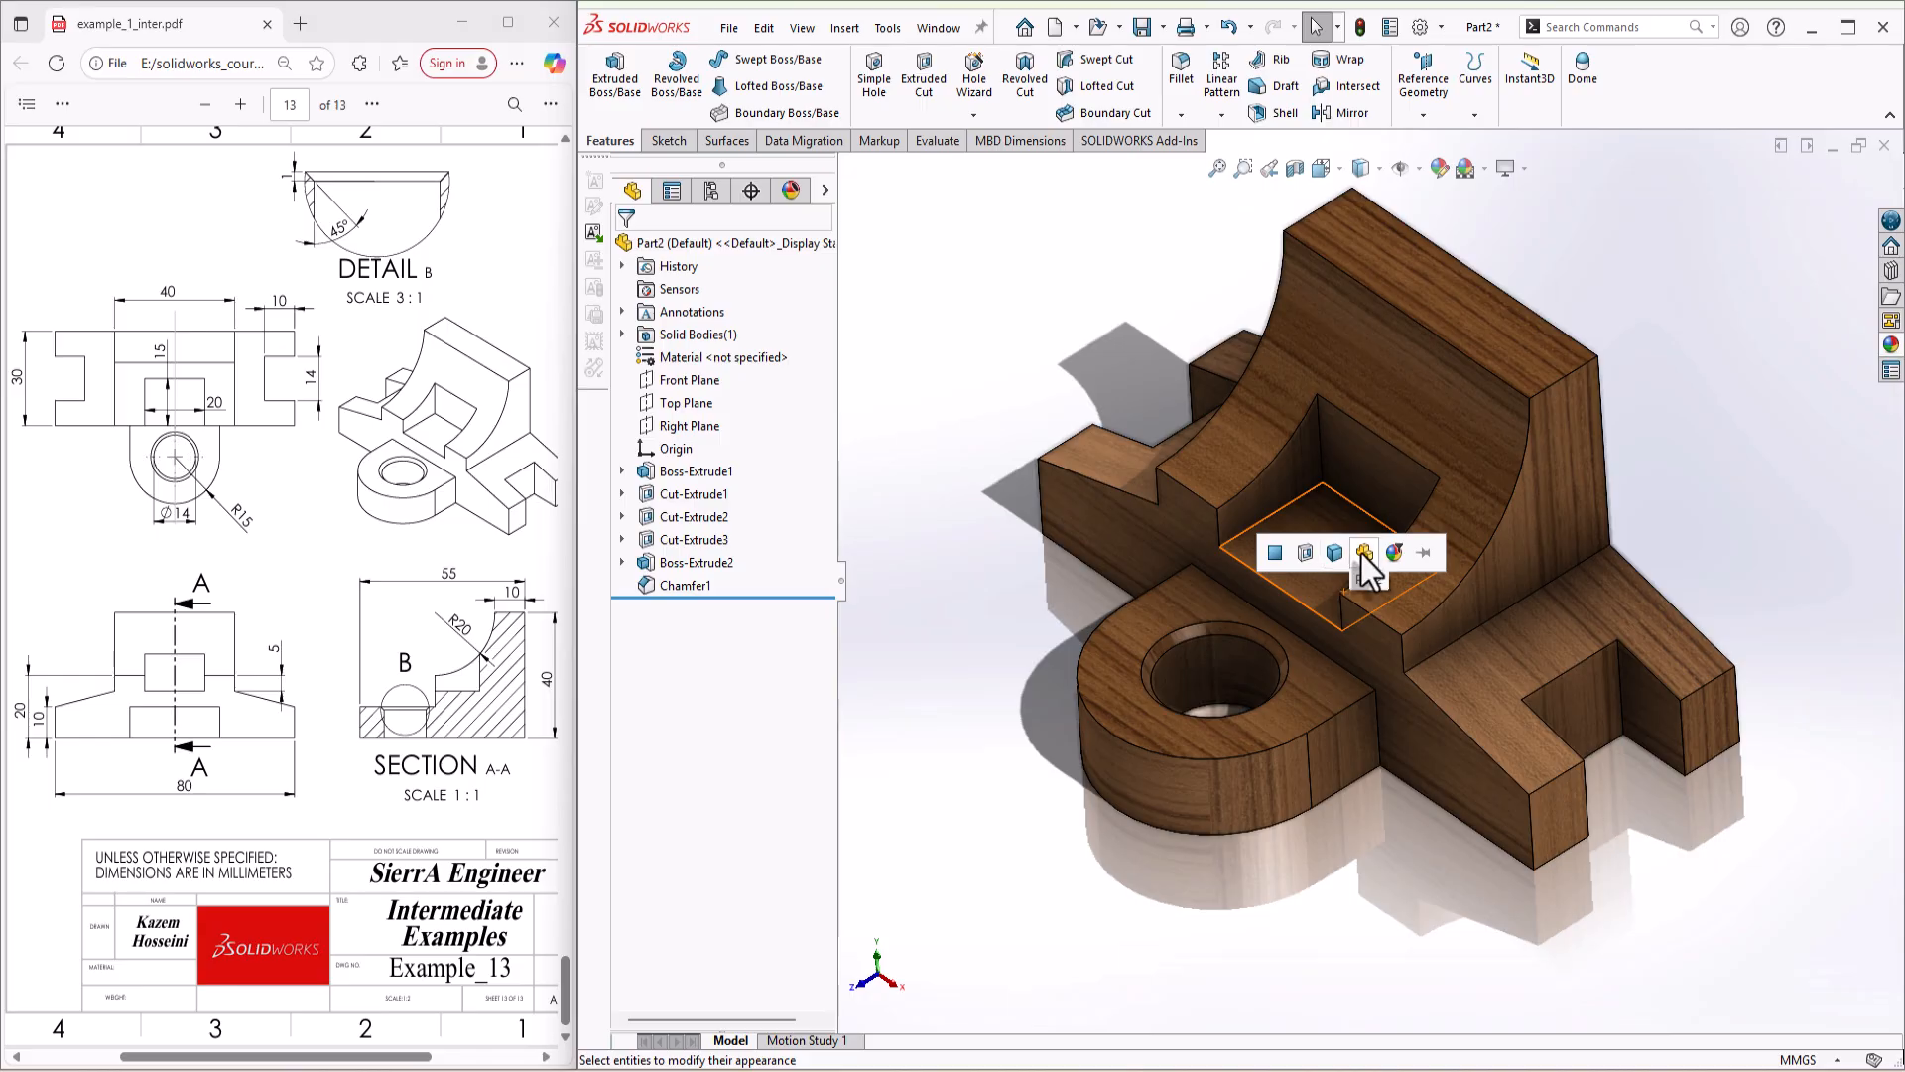
pyautogui.click(1365, 553)
pyautogui.click(1892, 344)
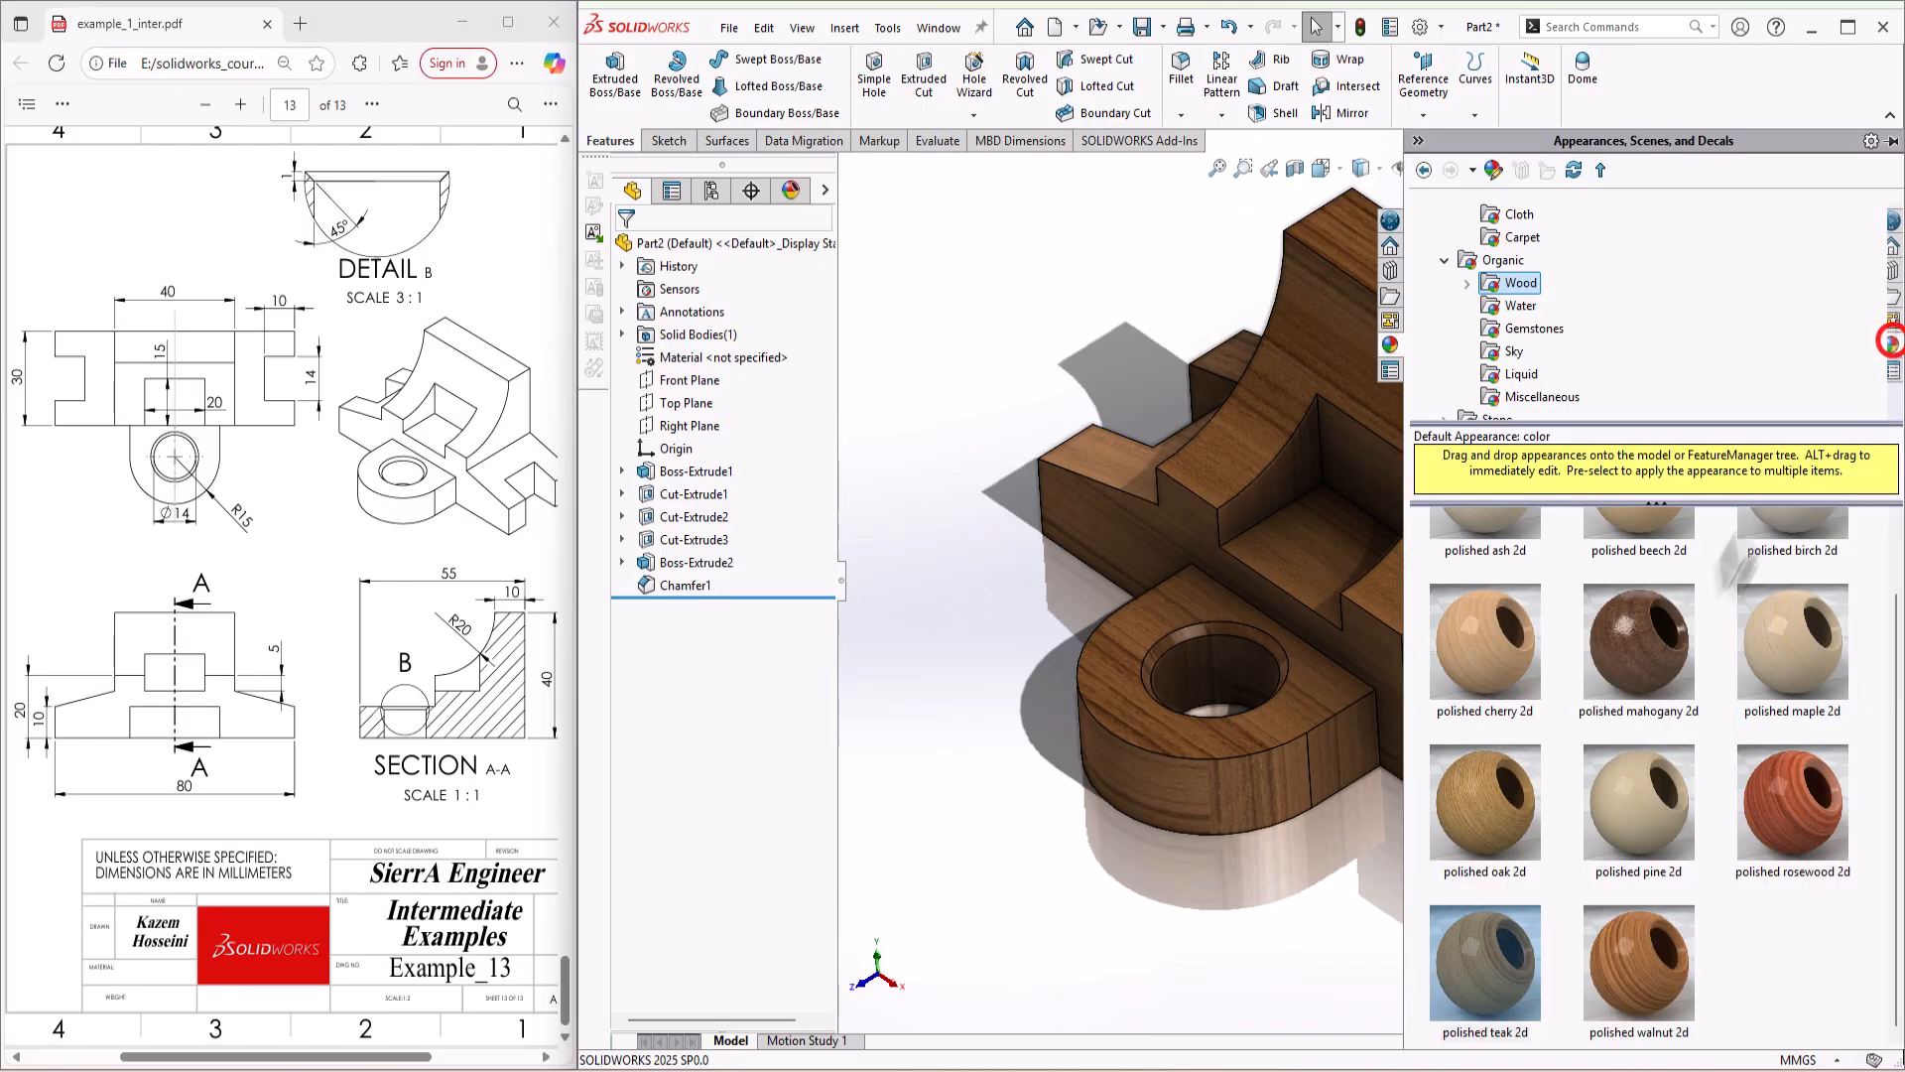
pyautogui.moveTo(1330, 547); pyautogui.dragTo(1326, 550)
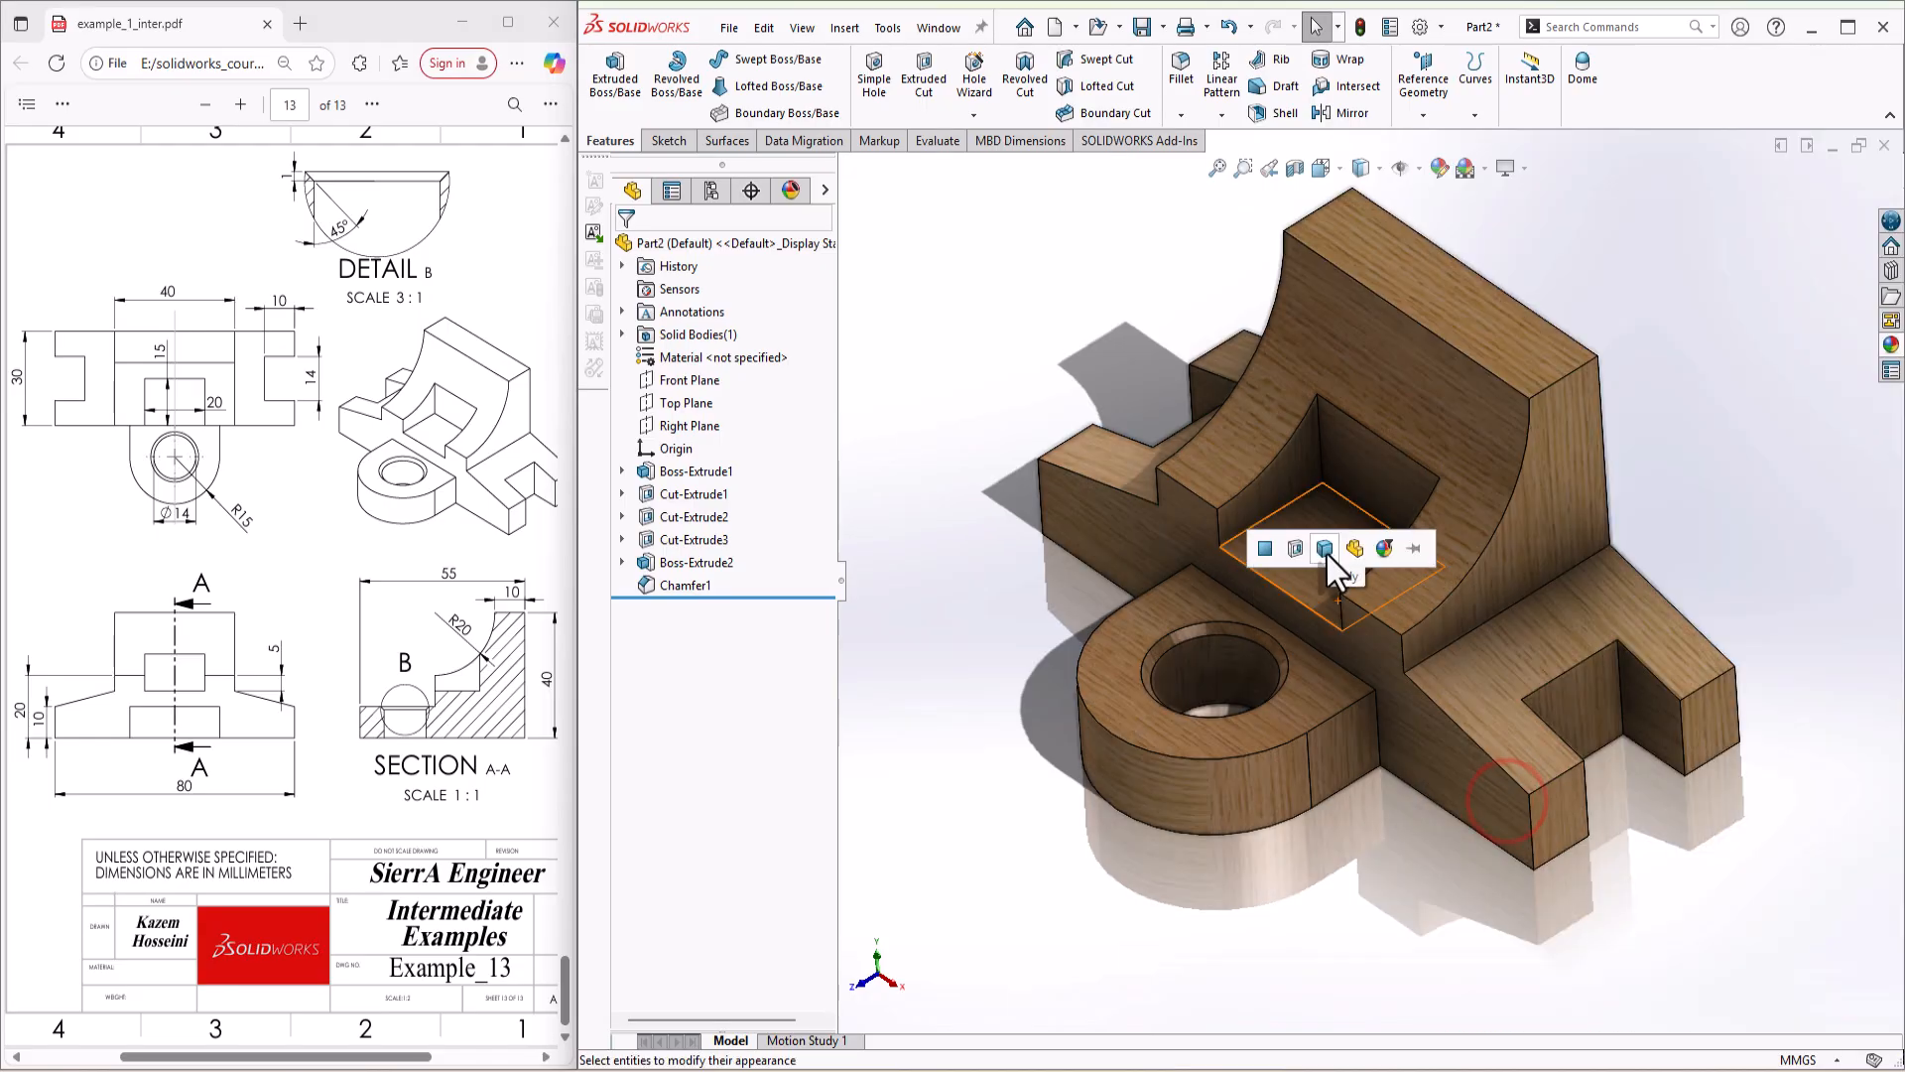
pyautogui.click(1326, 551)
# Step: Apply the polished rosewood 2d appearance to the whole part
pyautogui.click(1890, 345)
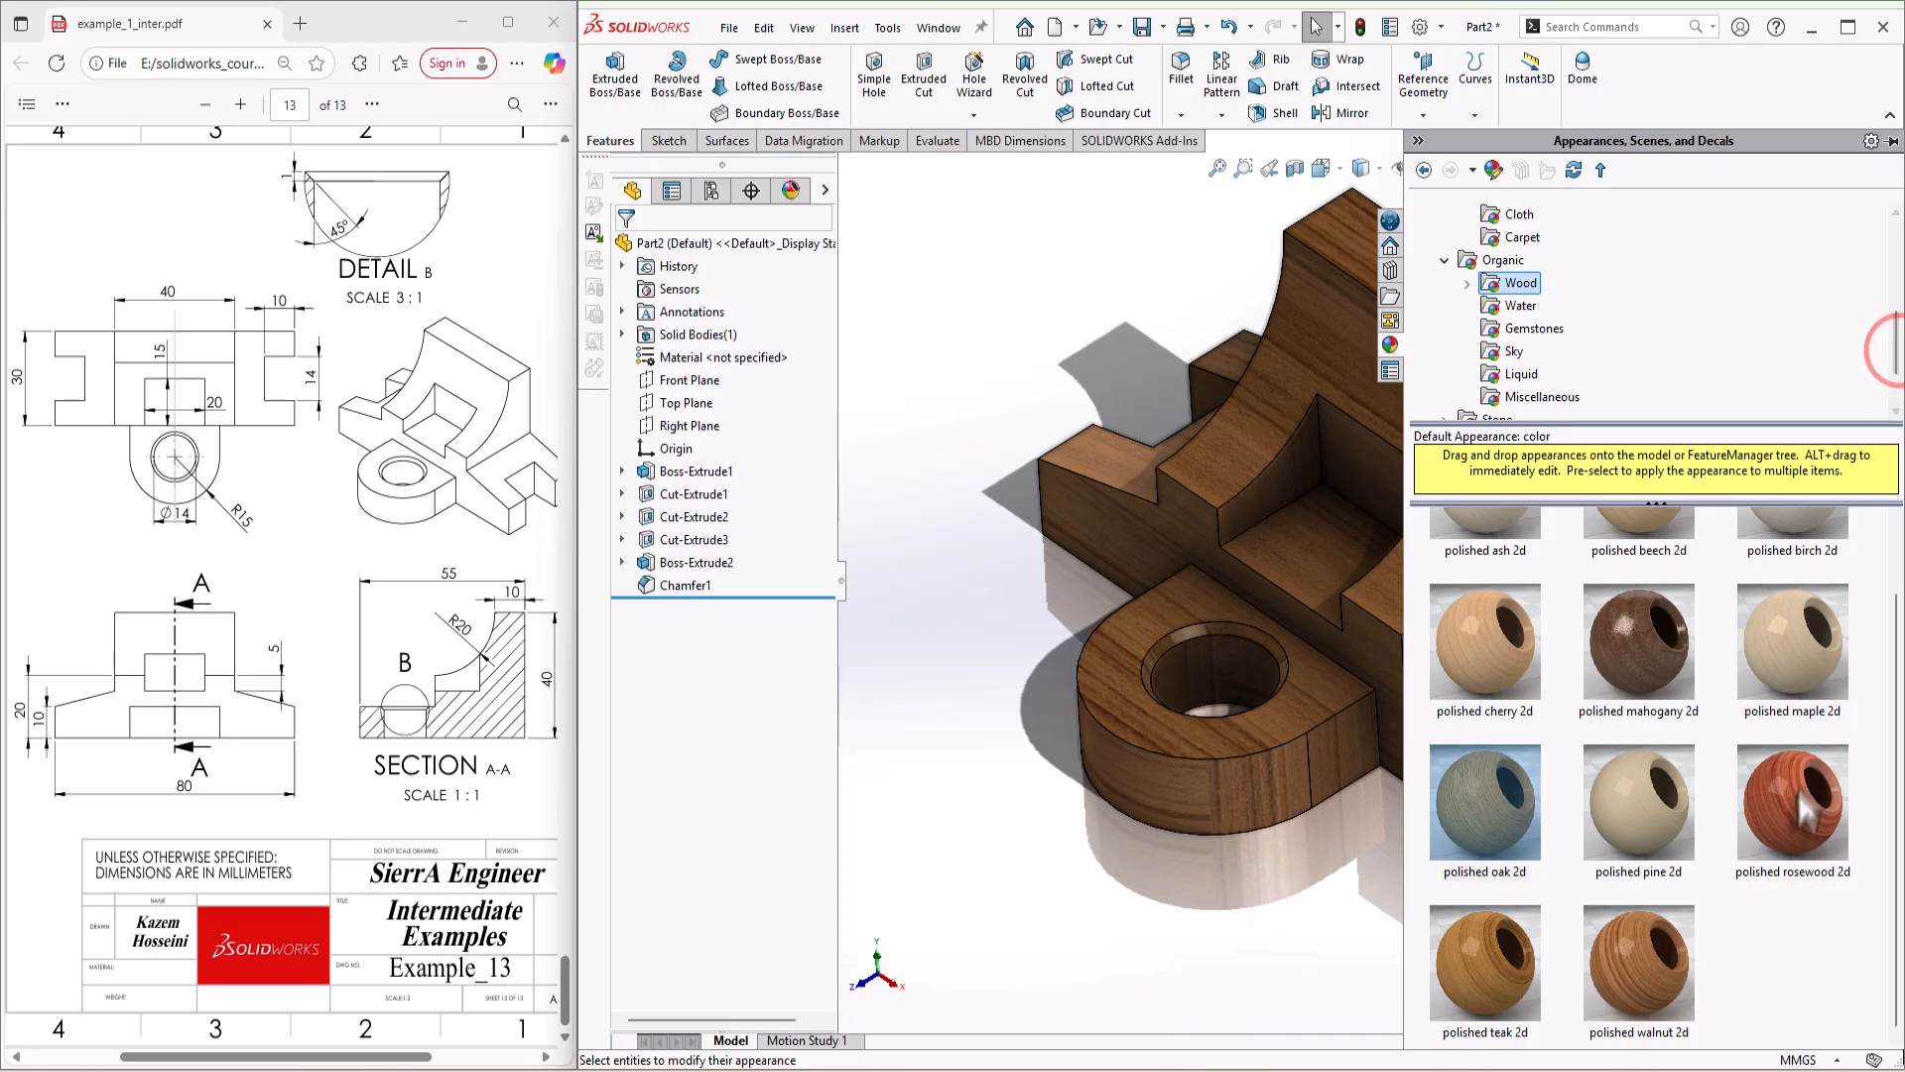
pyautogui.moveTo(1806, 808); pyautogui.dragTo(1319, 543)
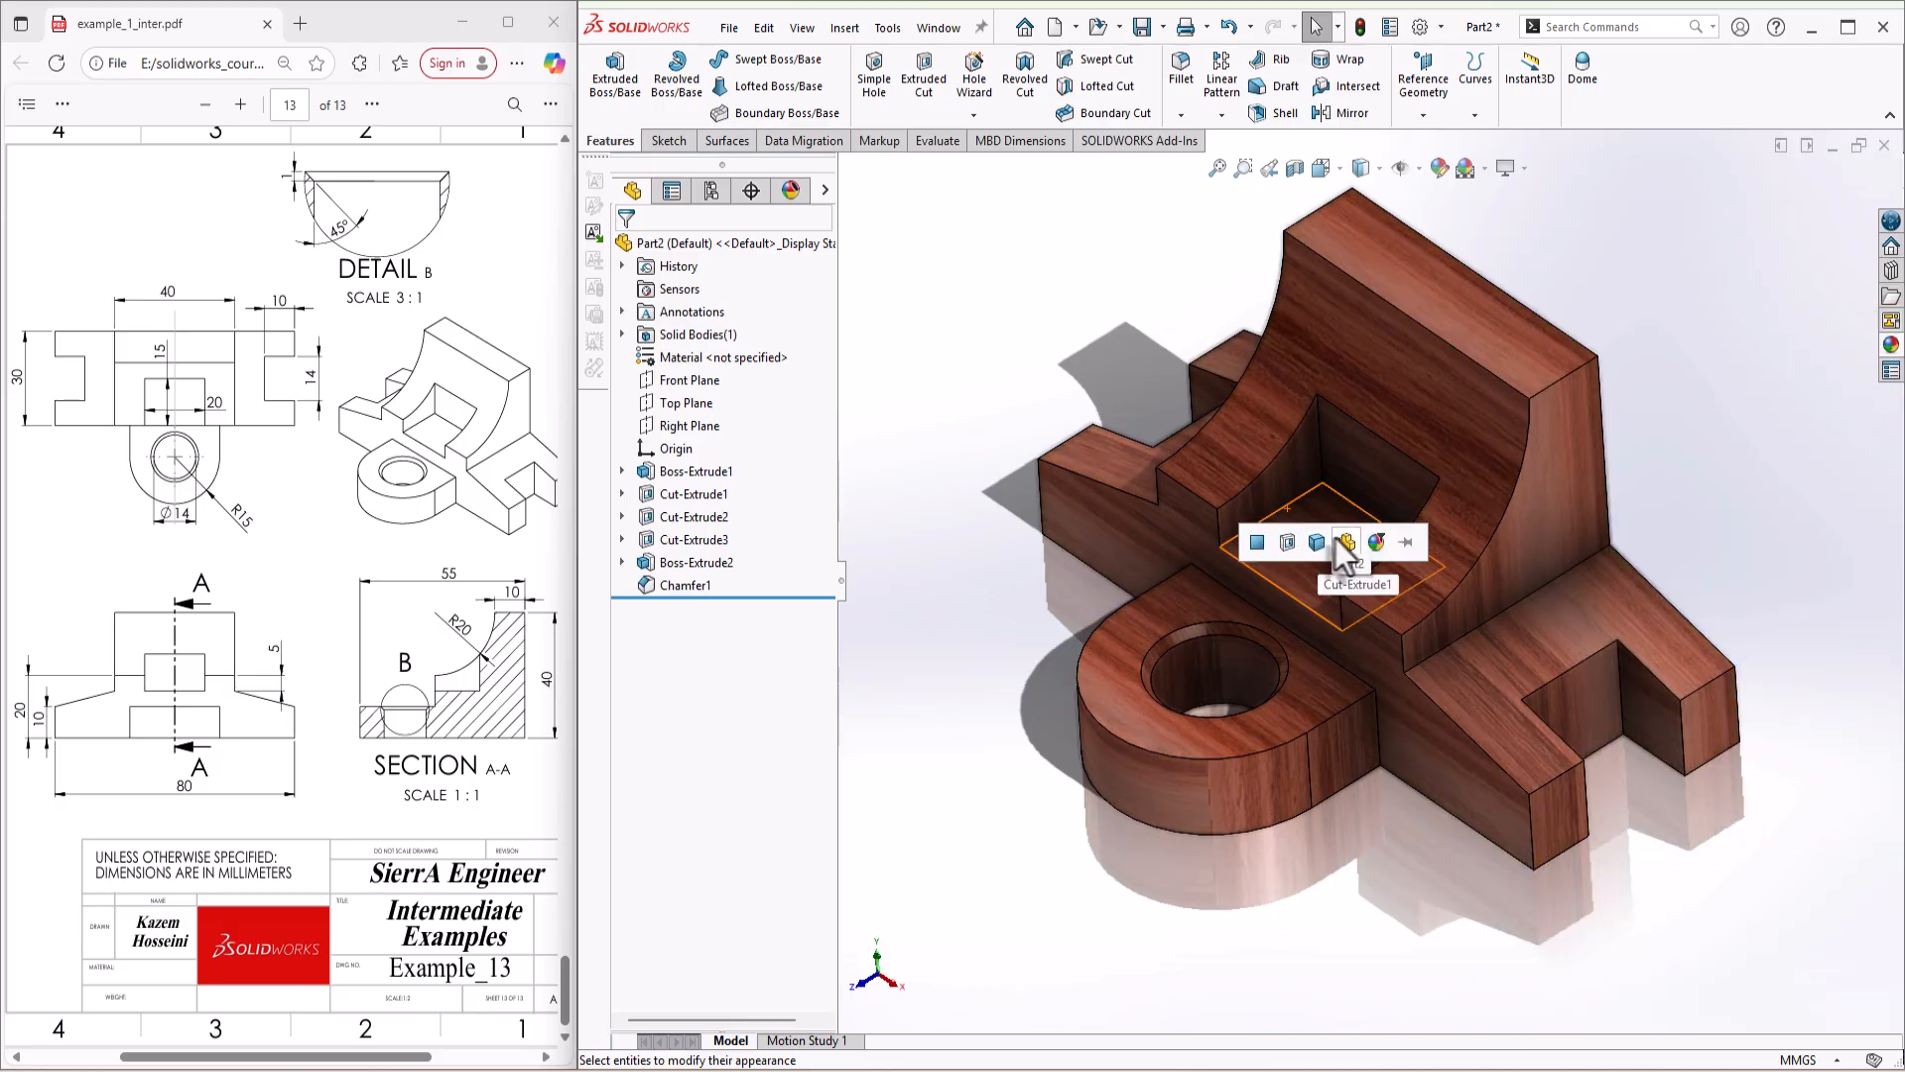
pyautogui.click(1337, 538)
# Step: Set the scene to Plain White and turn on the perspective view
pyautogui.moveTo(1674, 460); pyautogui.dragTo(1459, 471, button='middle')
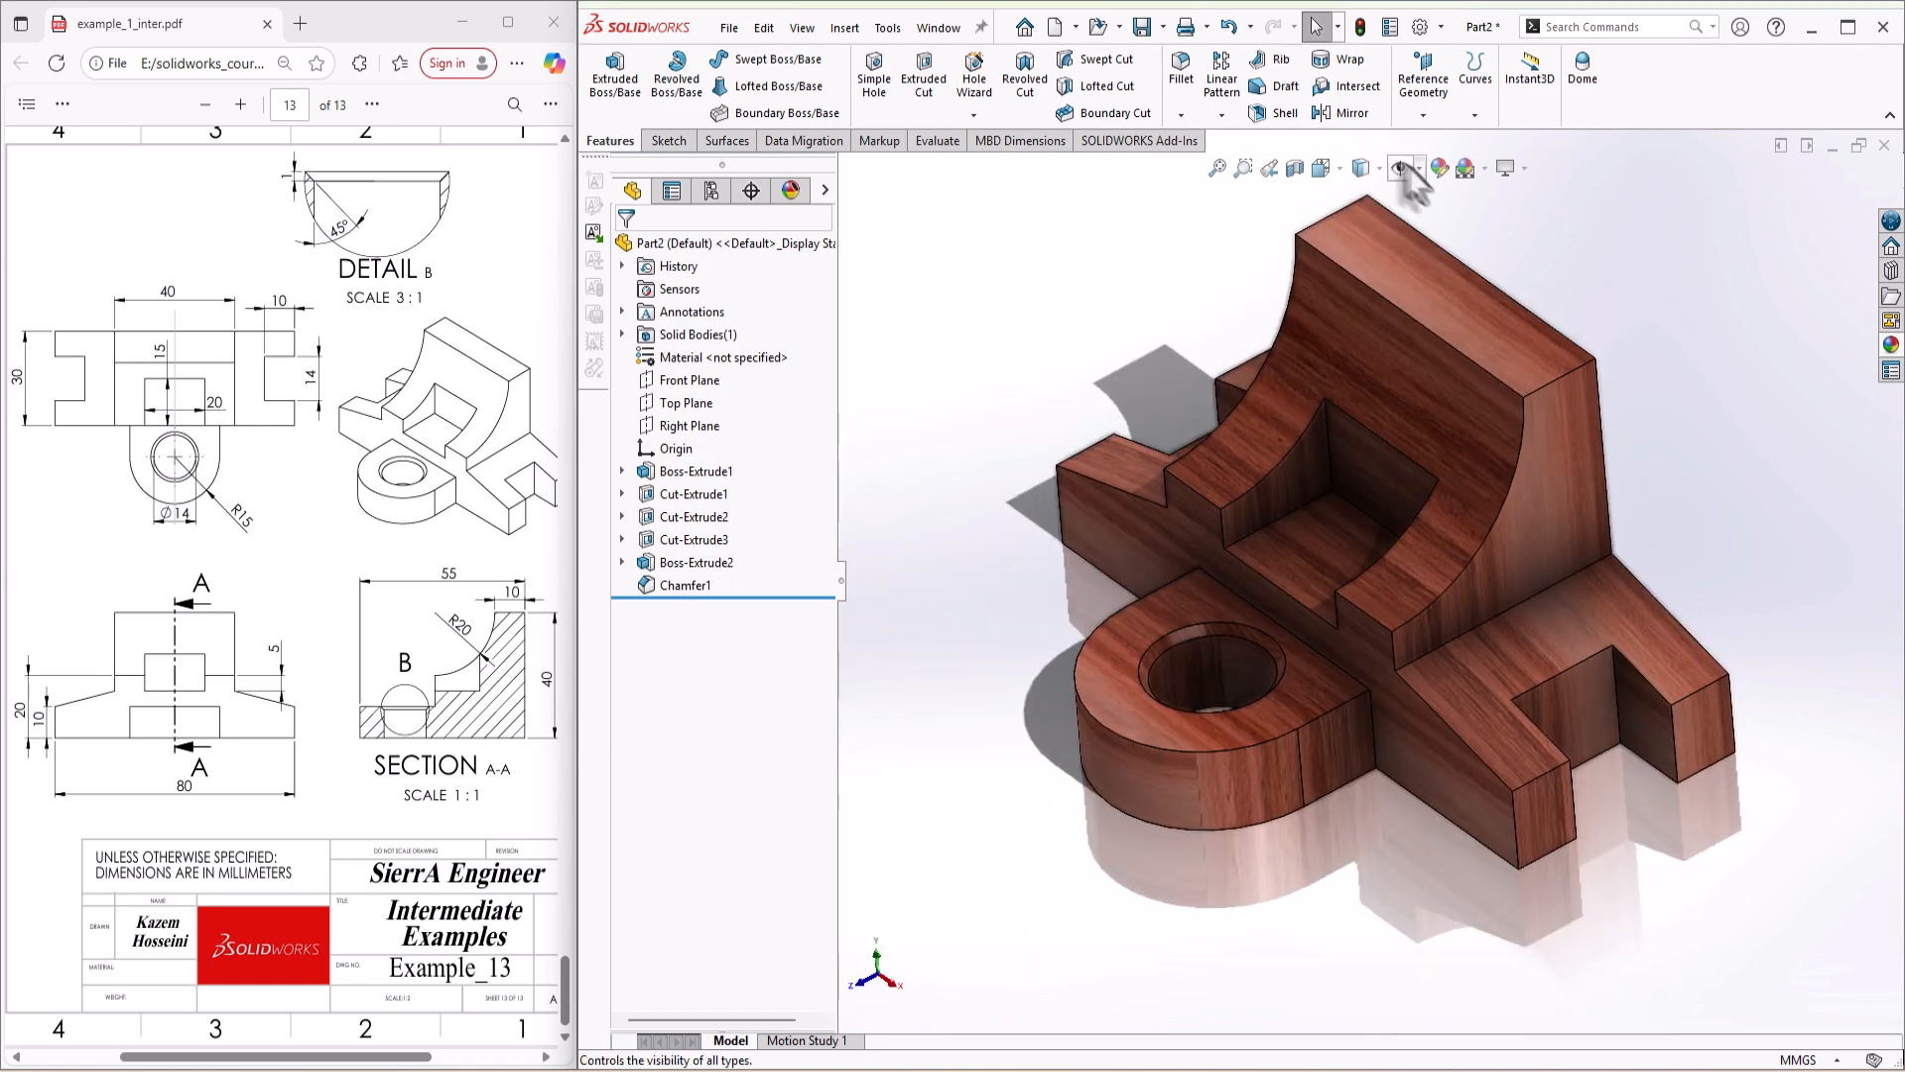
pyautogui.click(1484, 171)
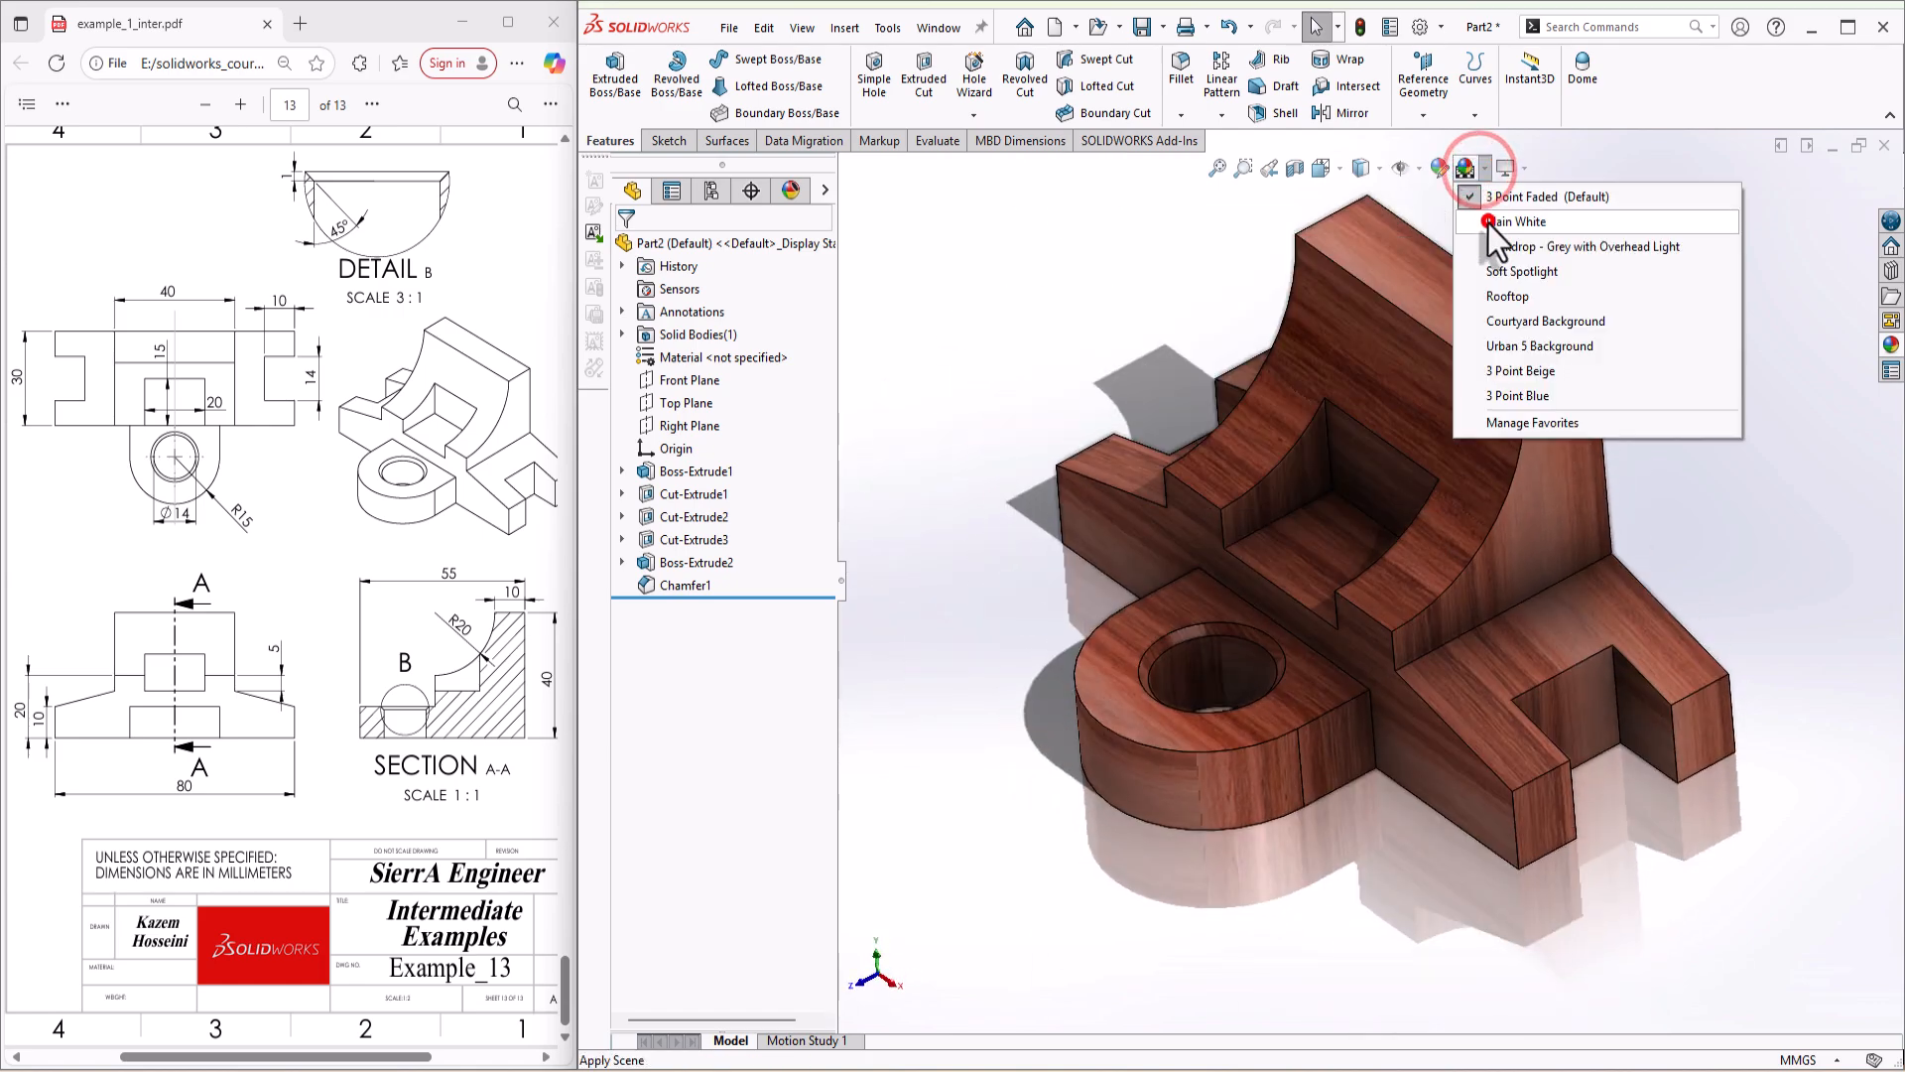
pyautogui.click(1489, 224)
pyautogui.click(1507, 171)
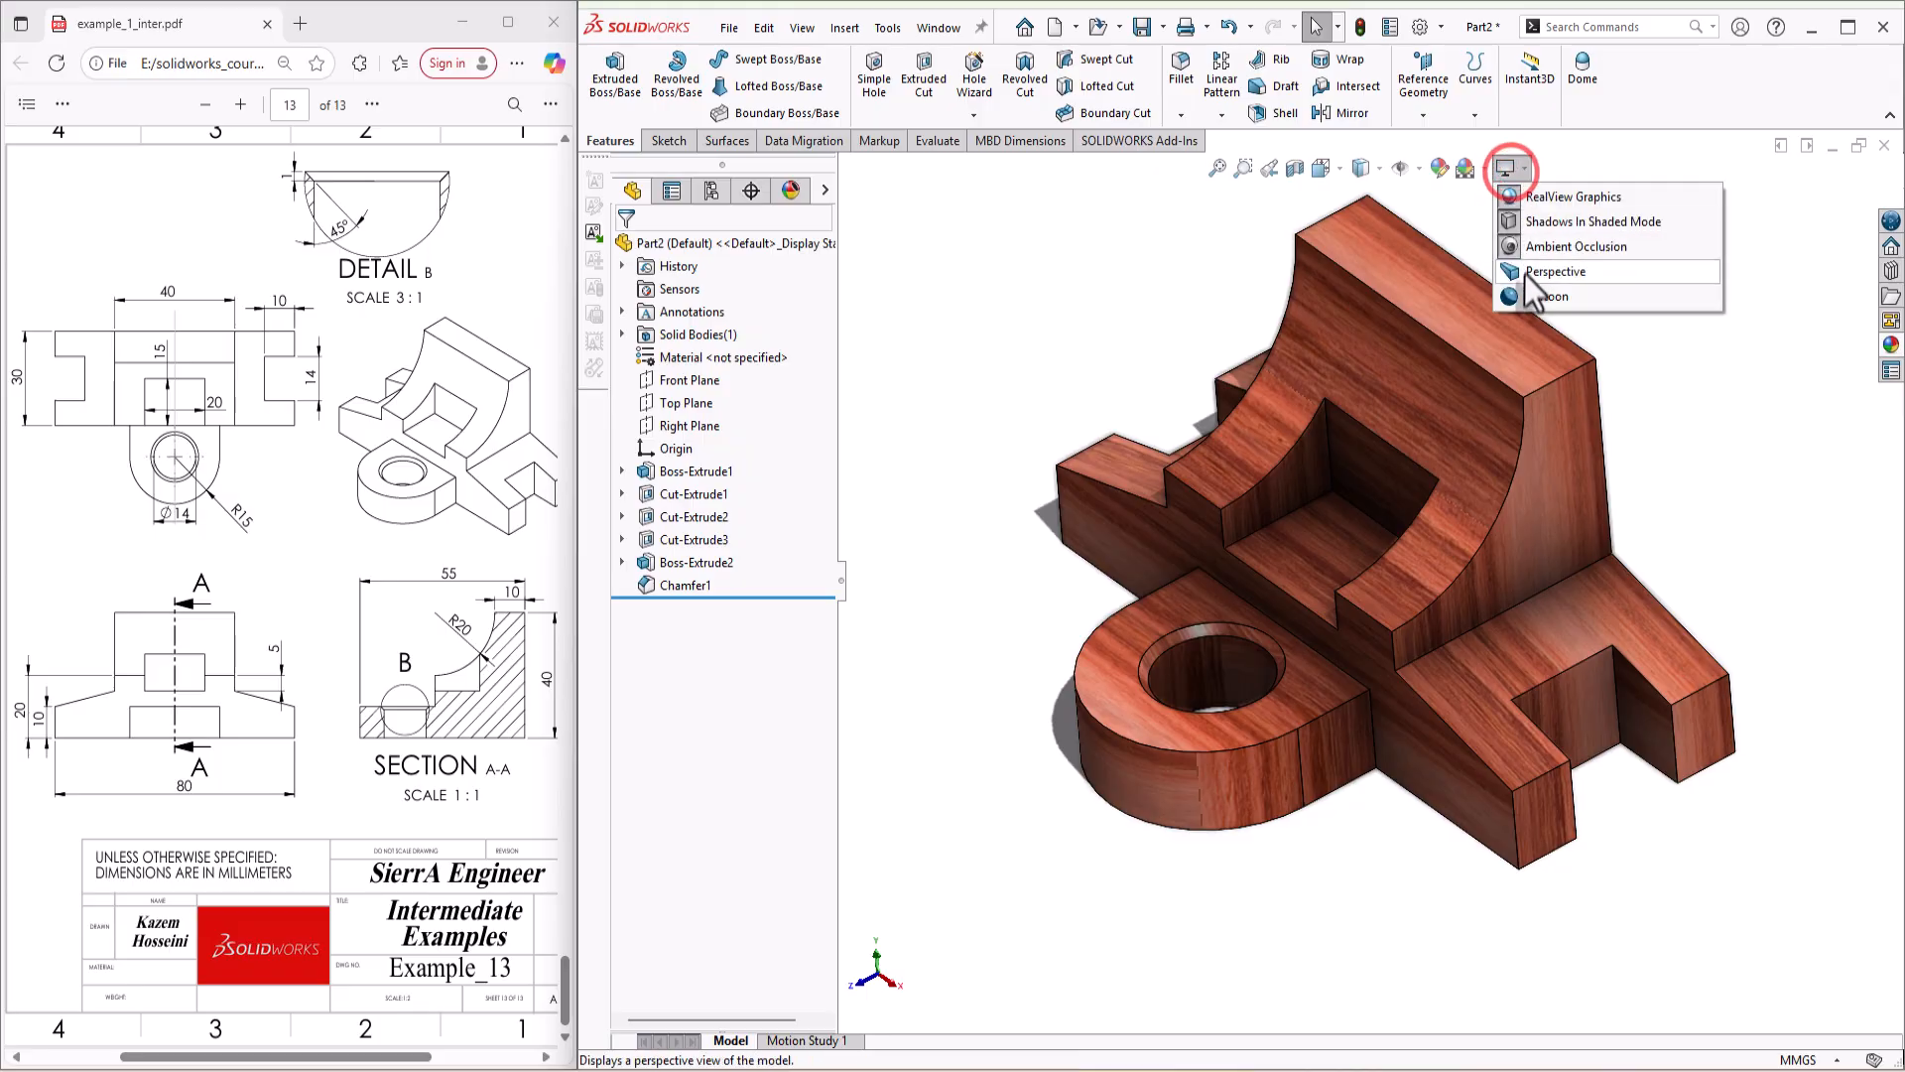
pyautogui.click(1524, 272)
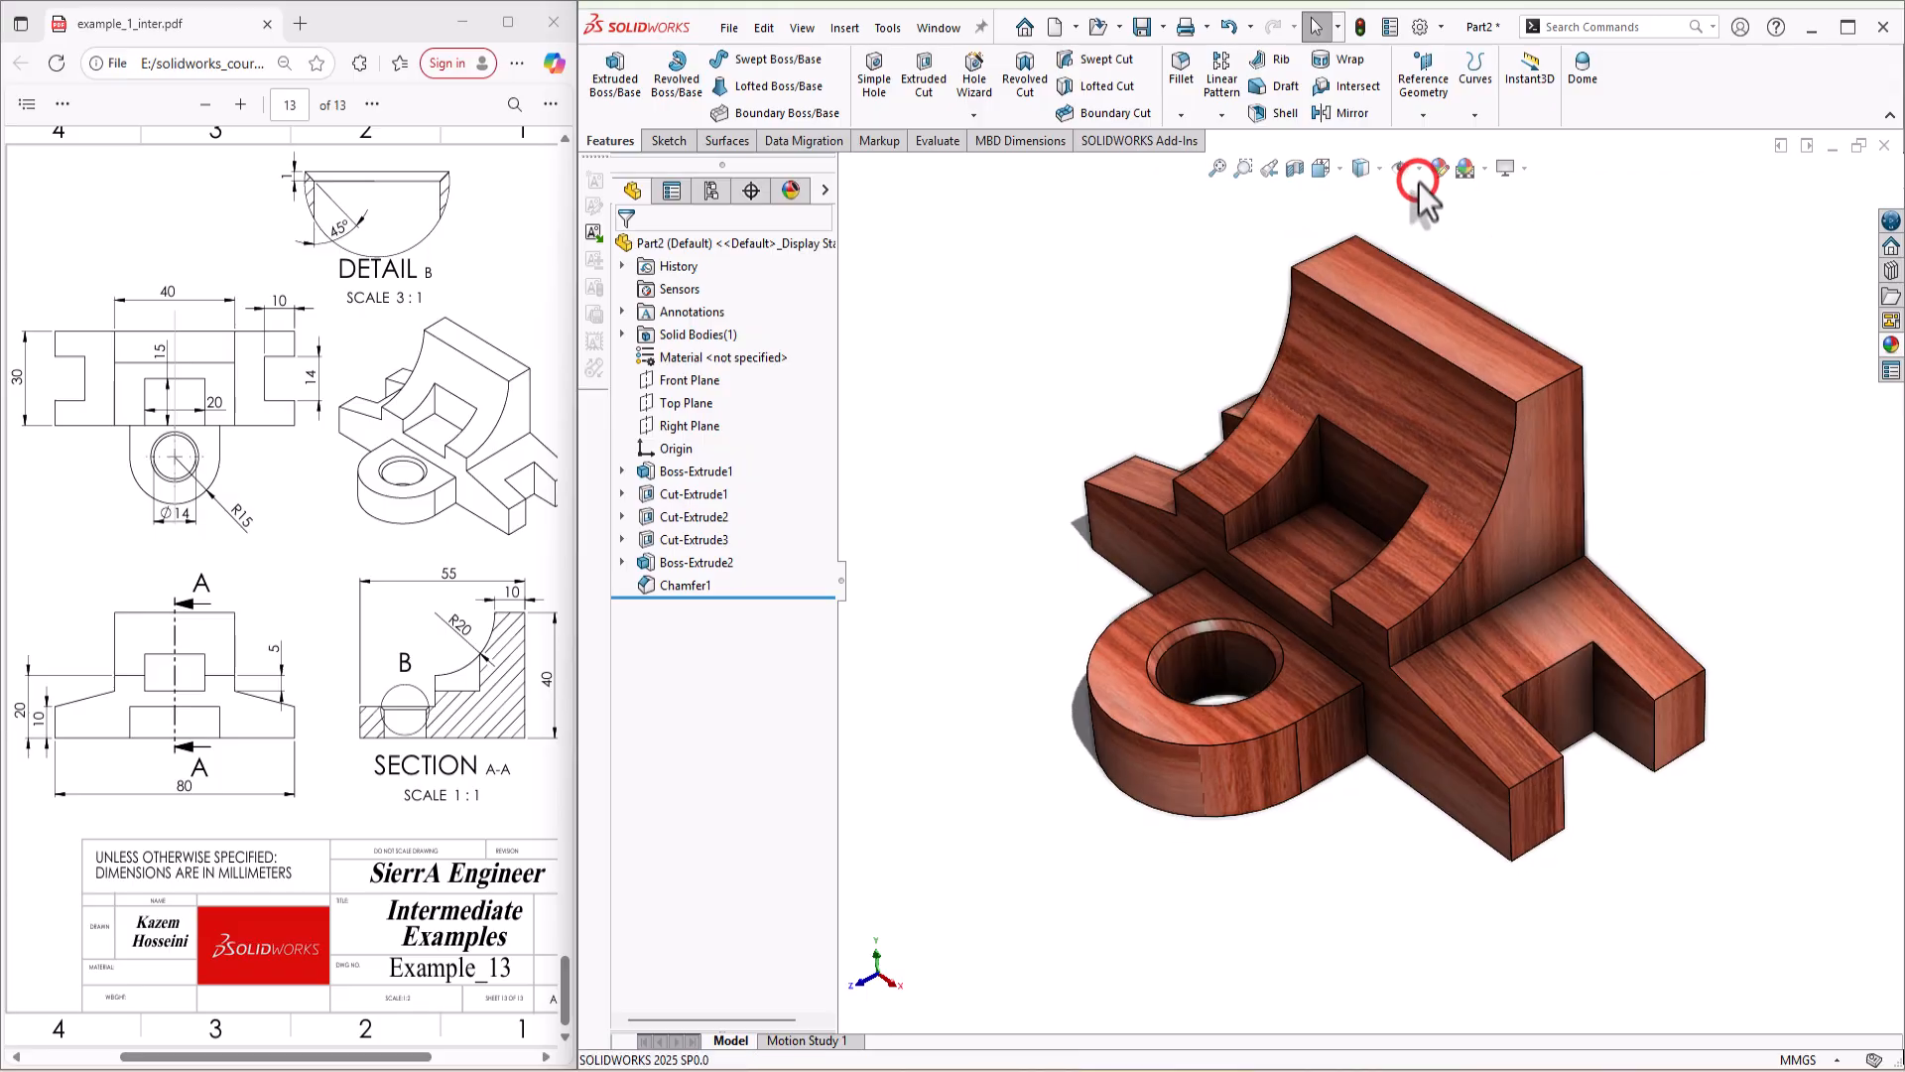
# Step: Display the bracket shaded without edges and orient it to the isometric view
pyautogui.click(1370, 168)
pyautogui.click(1364, 220)
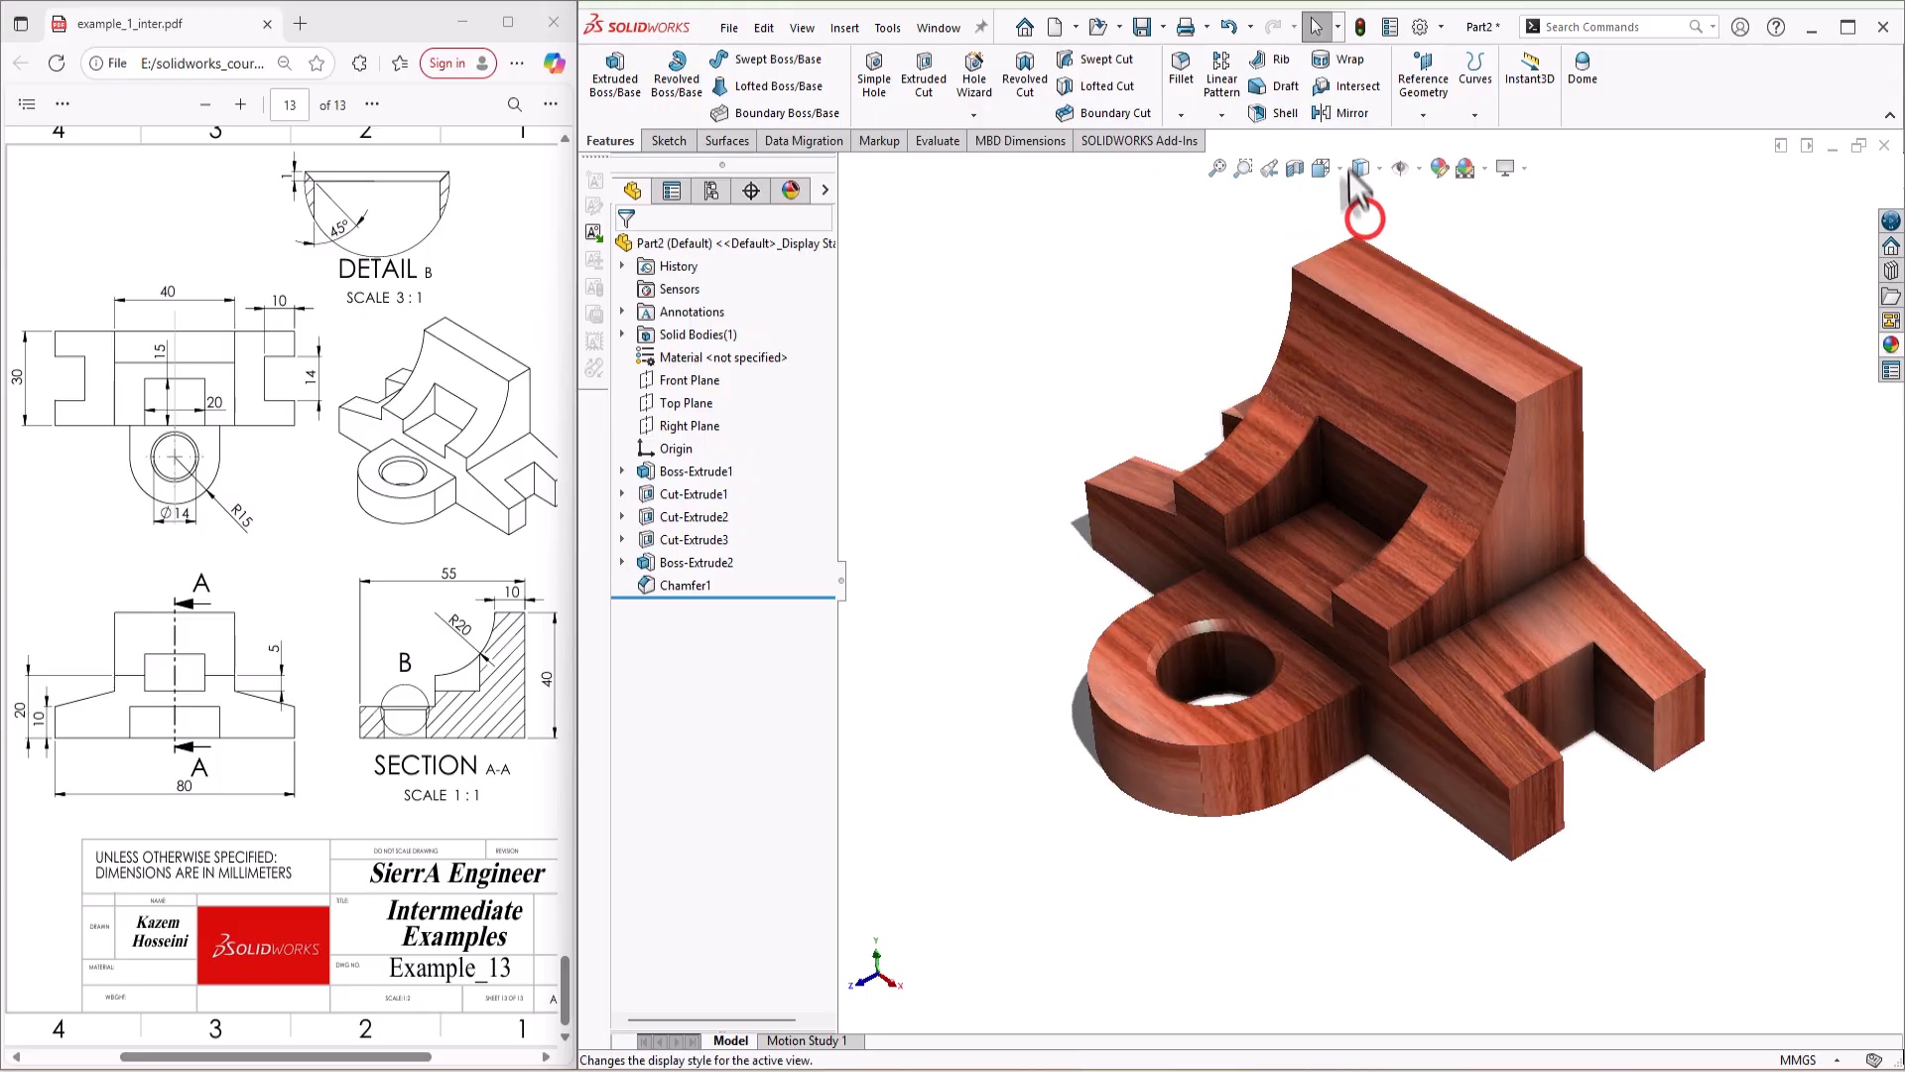
pyautogui.click(1339, 169)
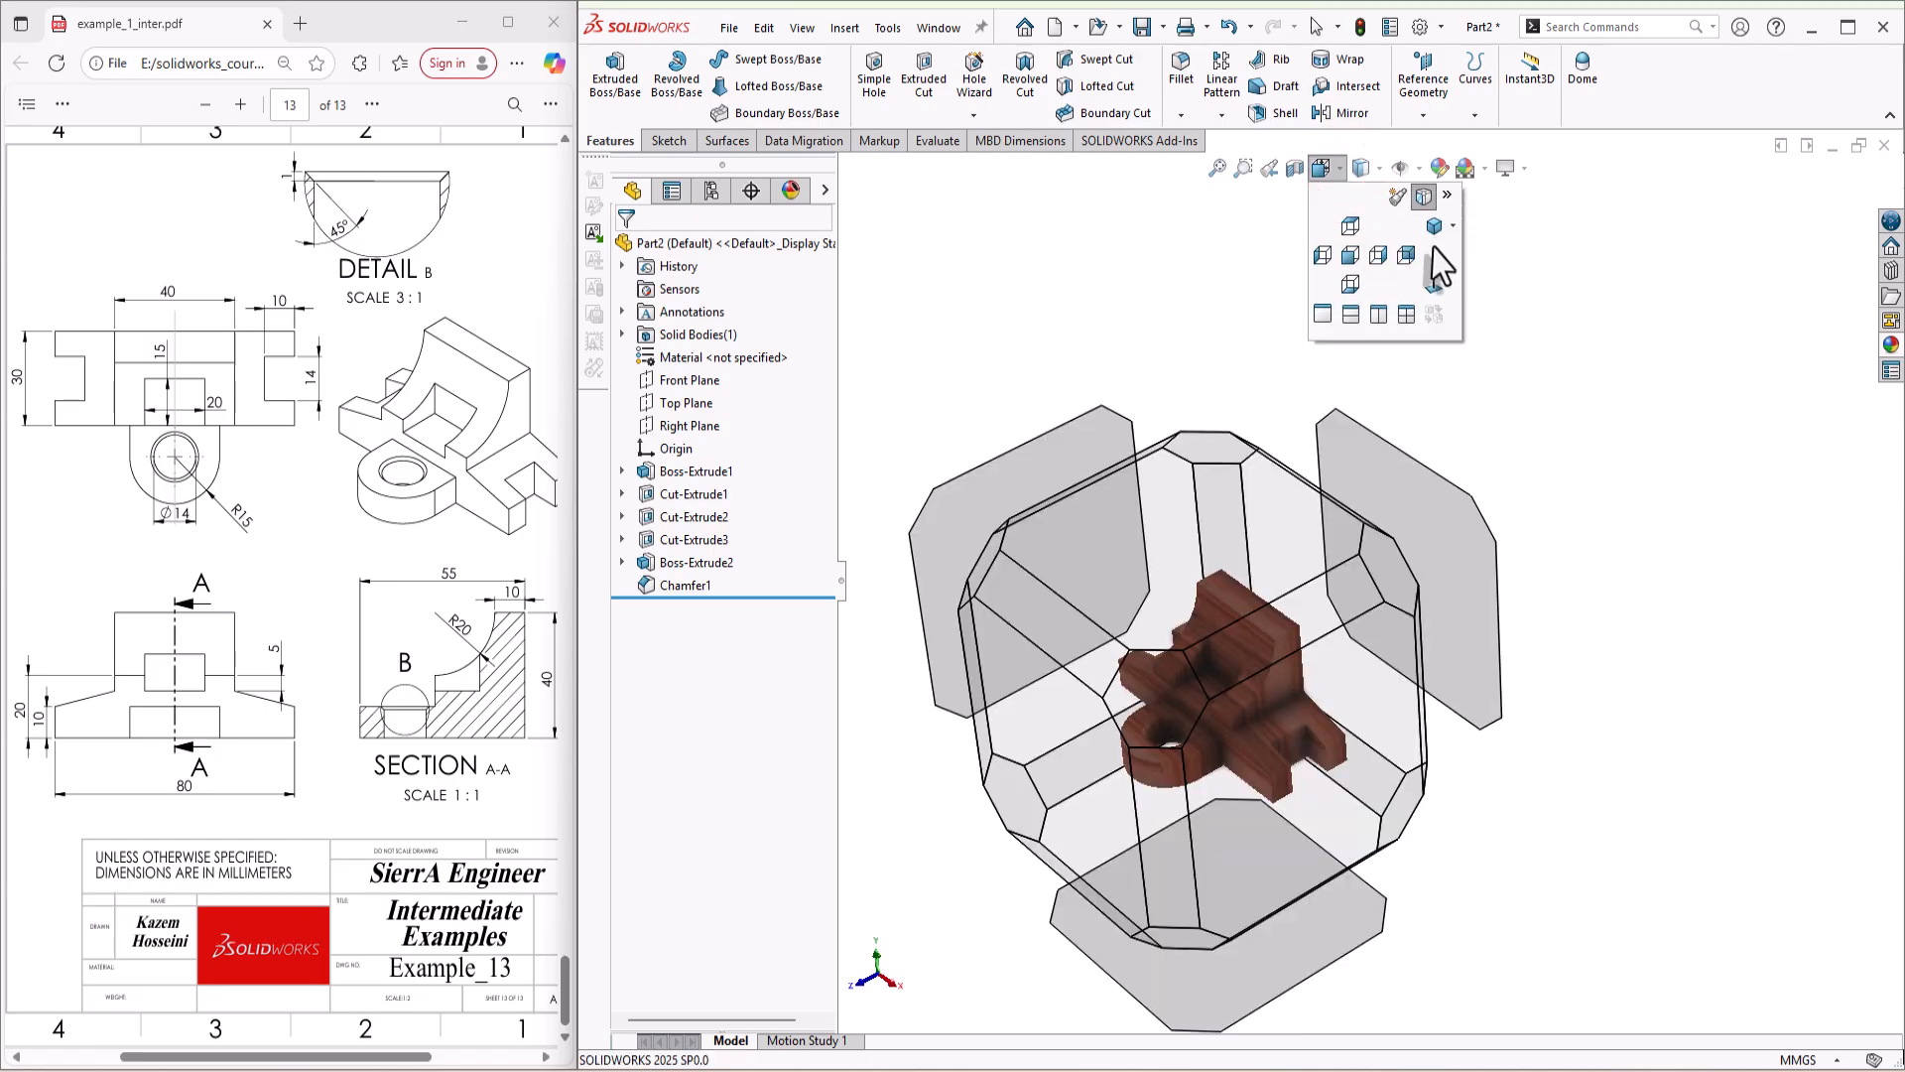
pyautogui.click(1435, 254)
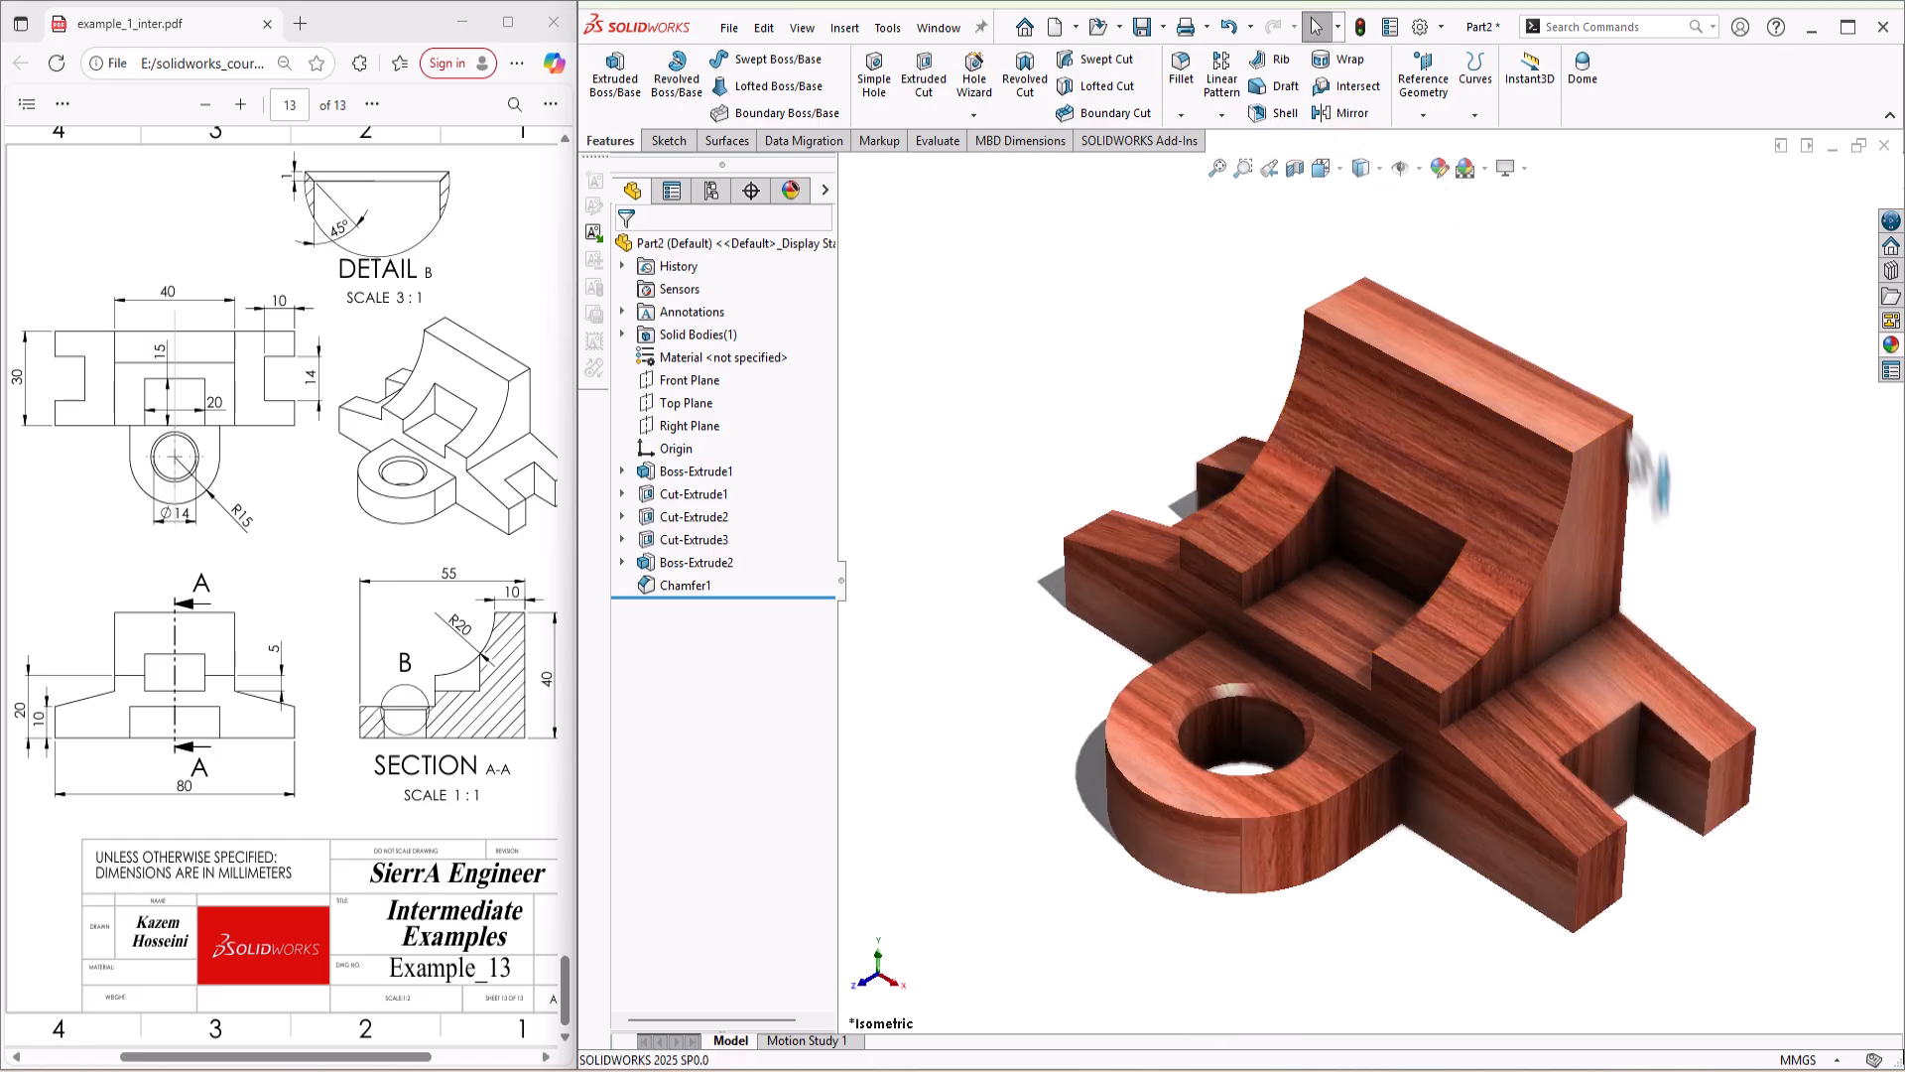
# Step: Save the part as example_13.SLDPRT in the solidwork_example folder
pyautogui.scroll(-1, 1712, 476)
pyautogui.scroll(1, 1671, 492)
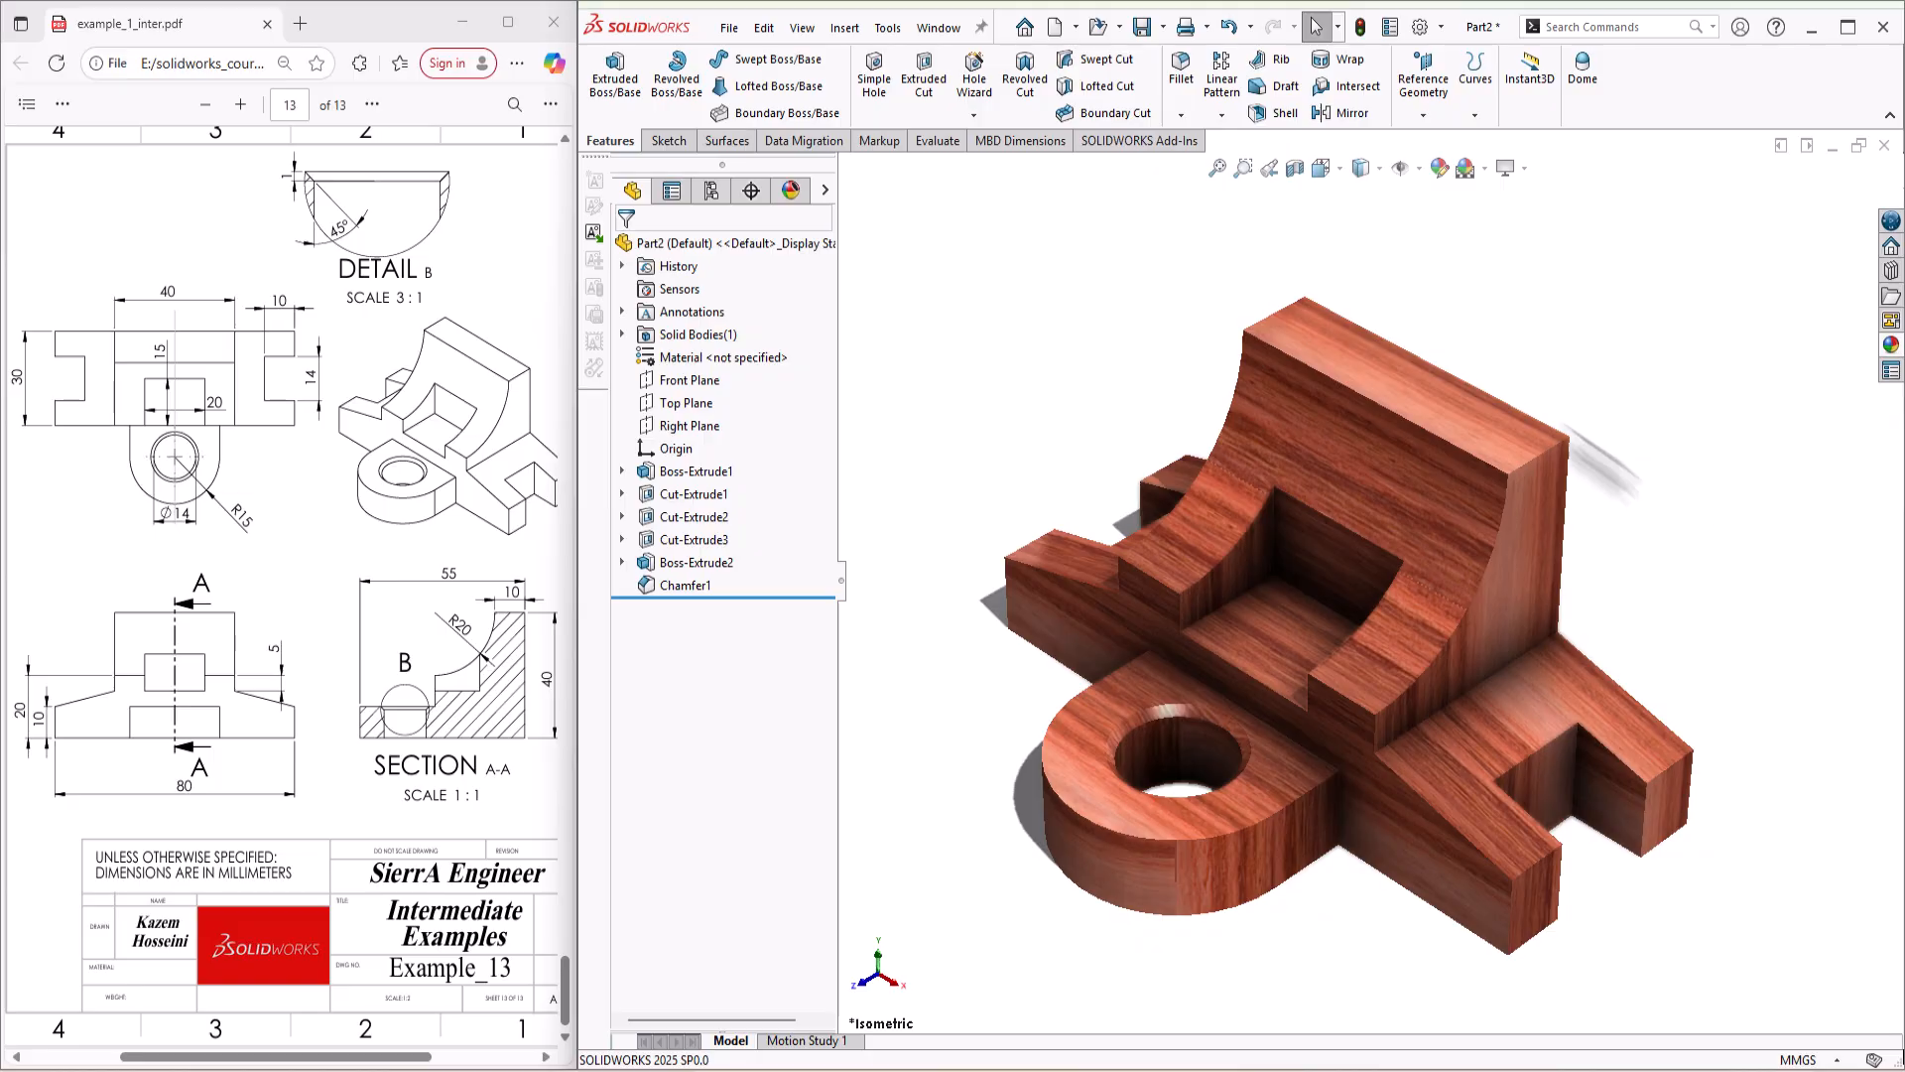
pyautogui.click(1141, 31)
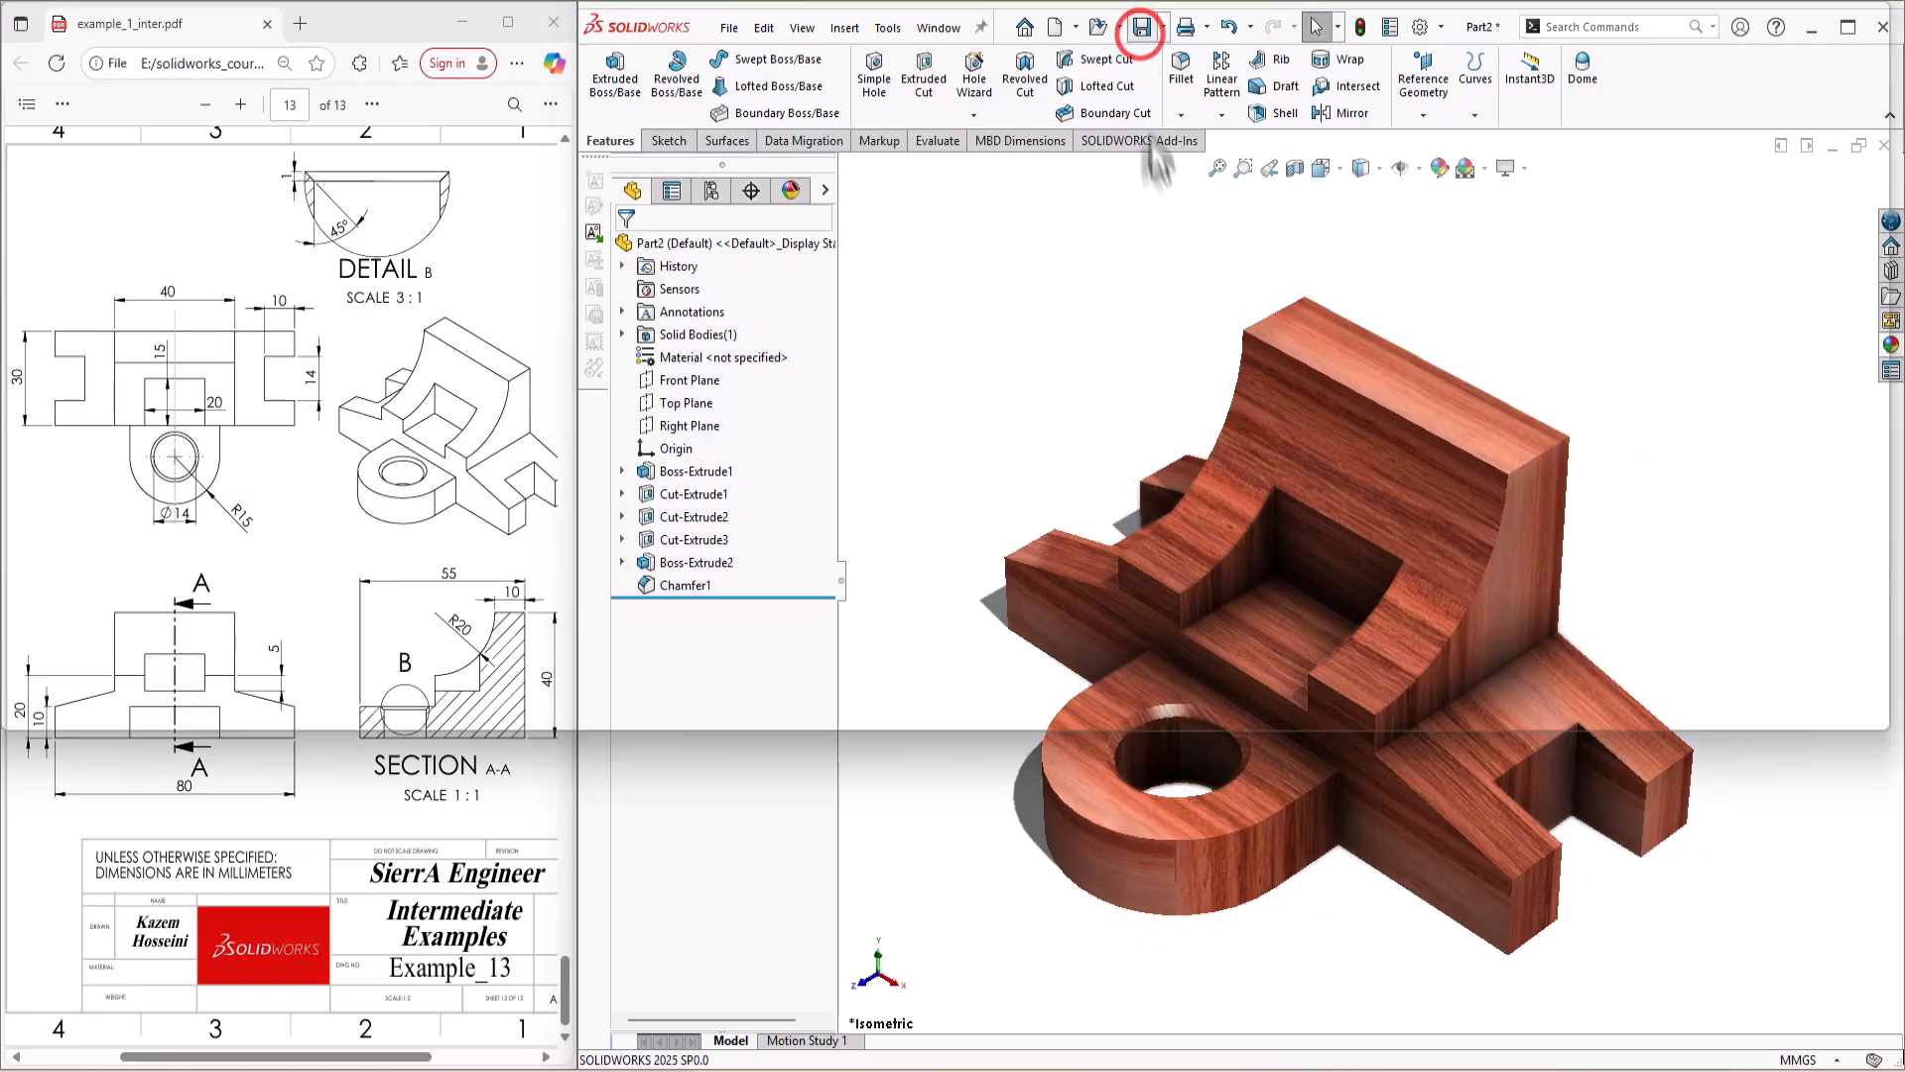
pyautogui.click(913, 684)
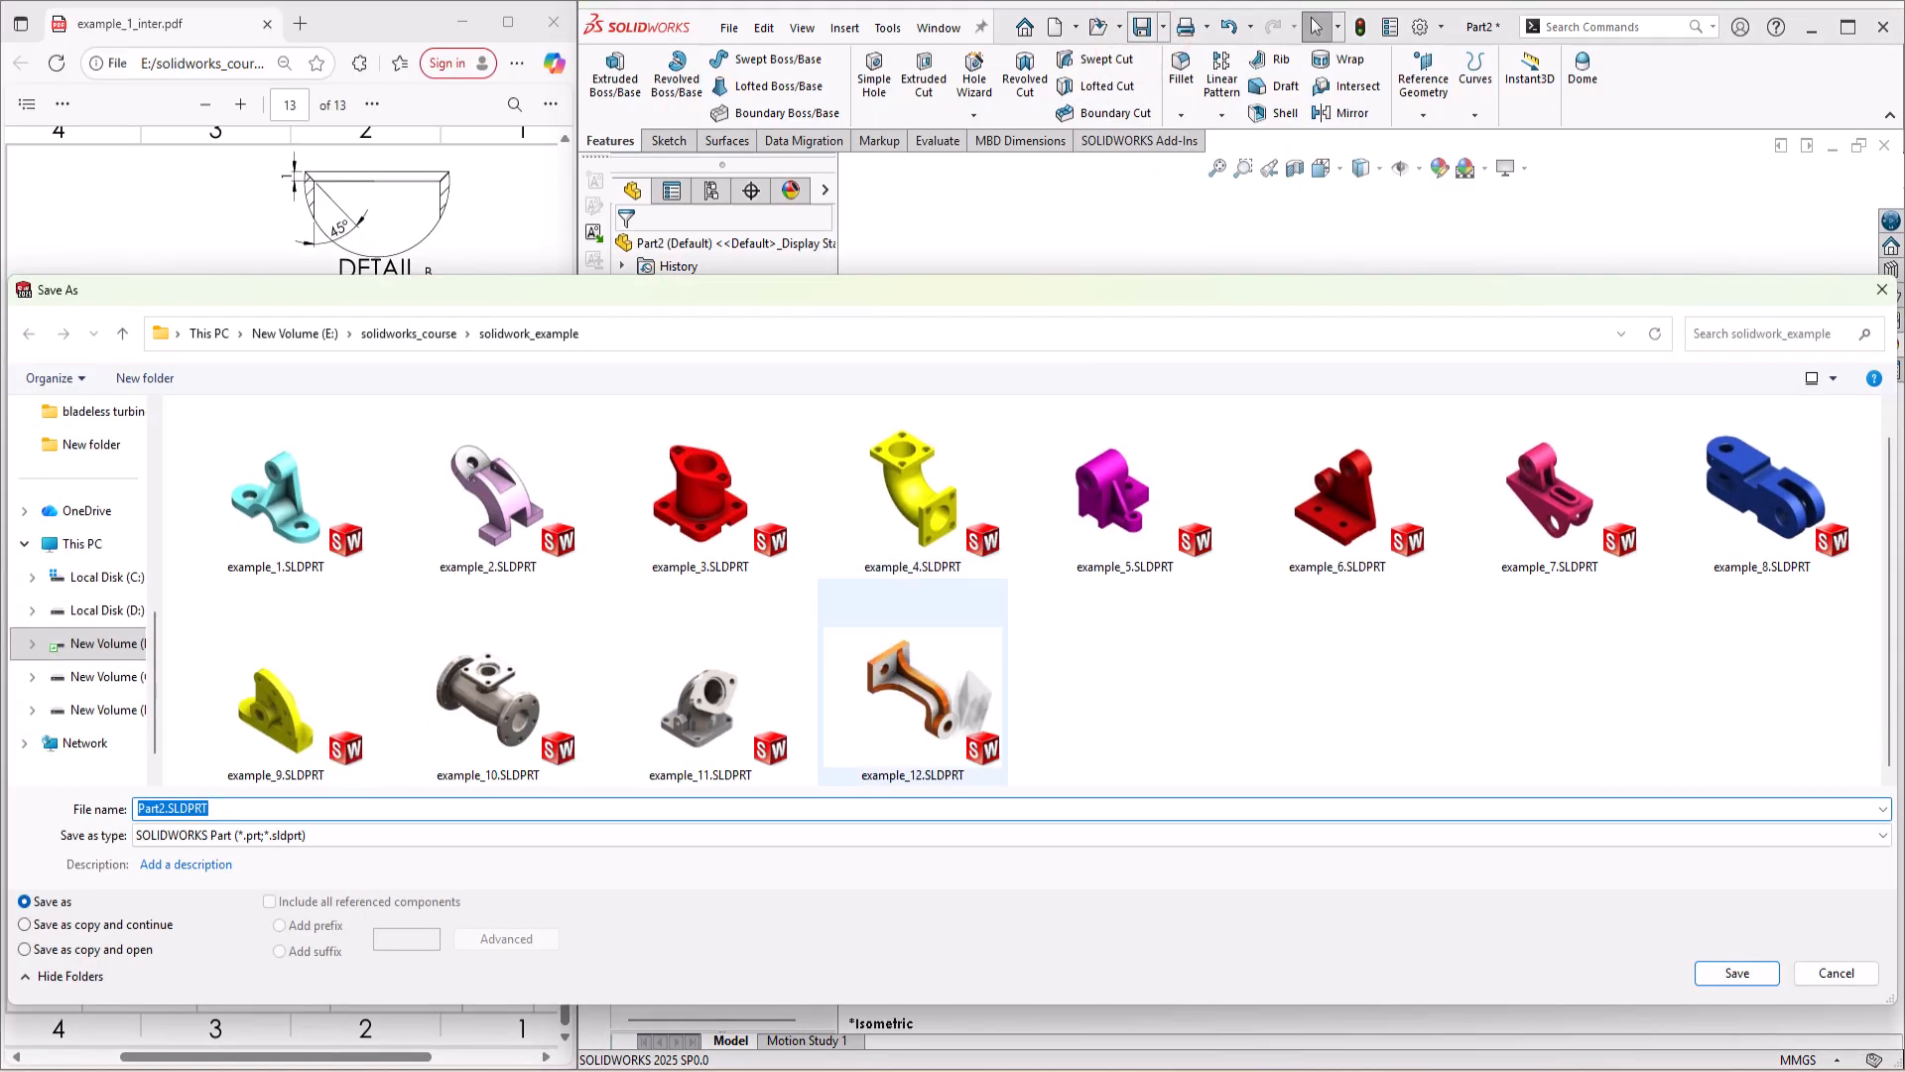
pyautogui.doubleClick(169, 808)
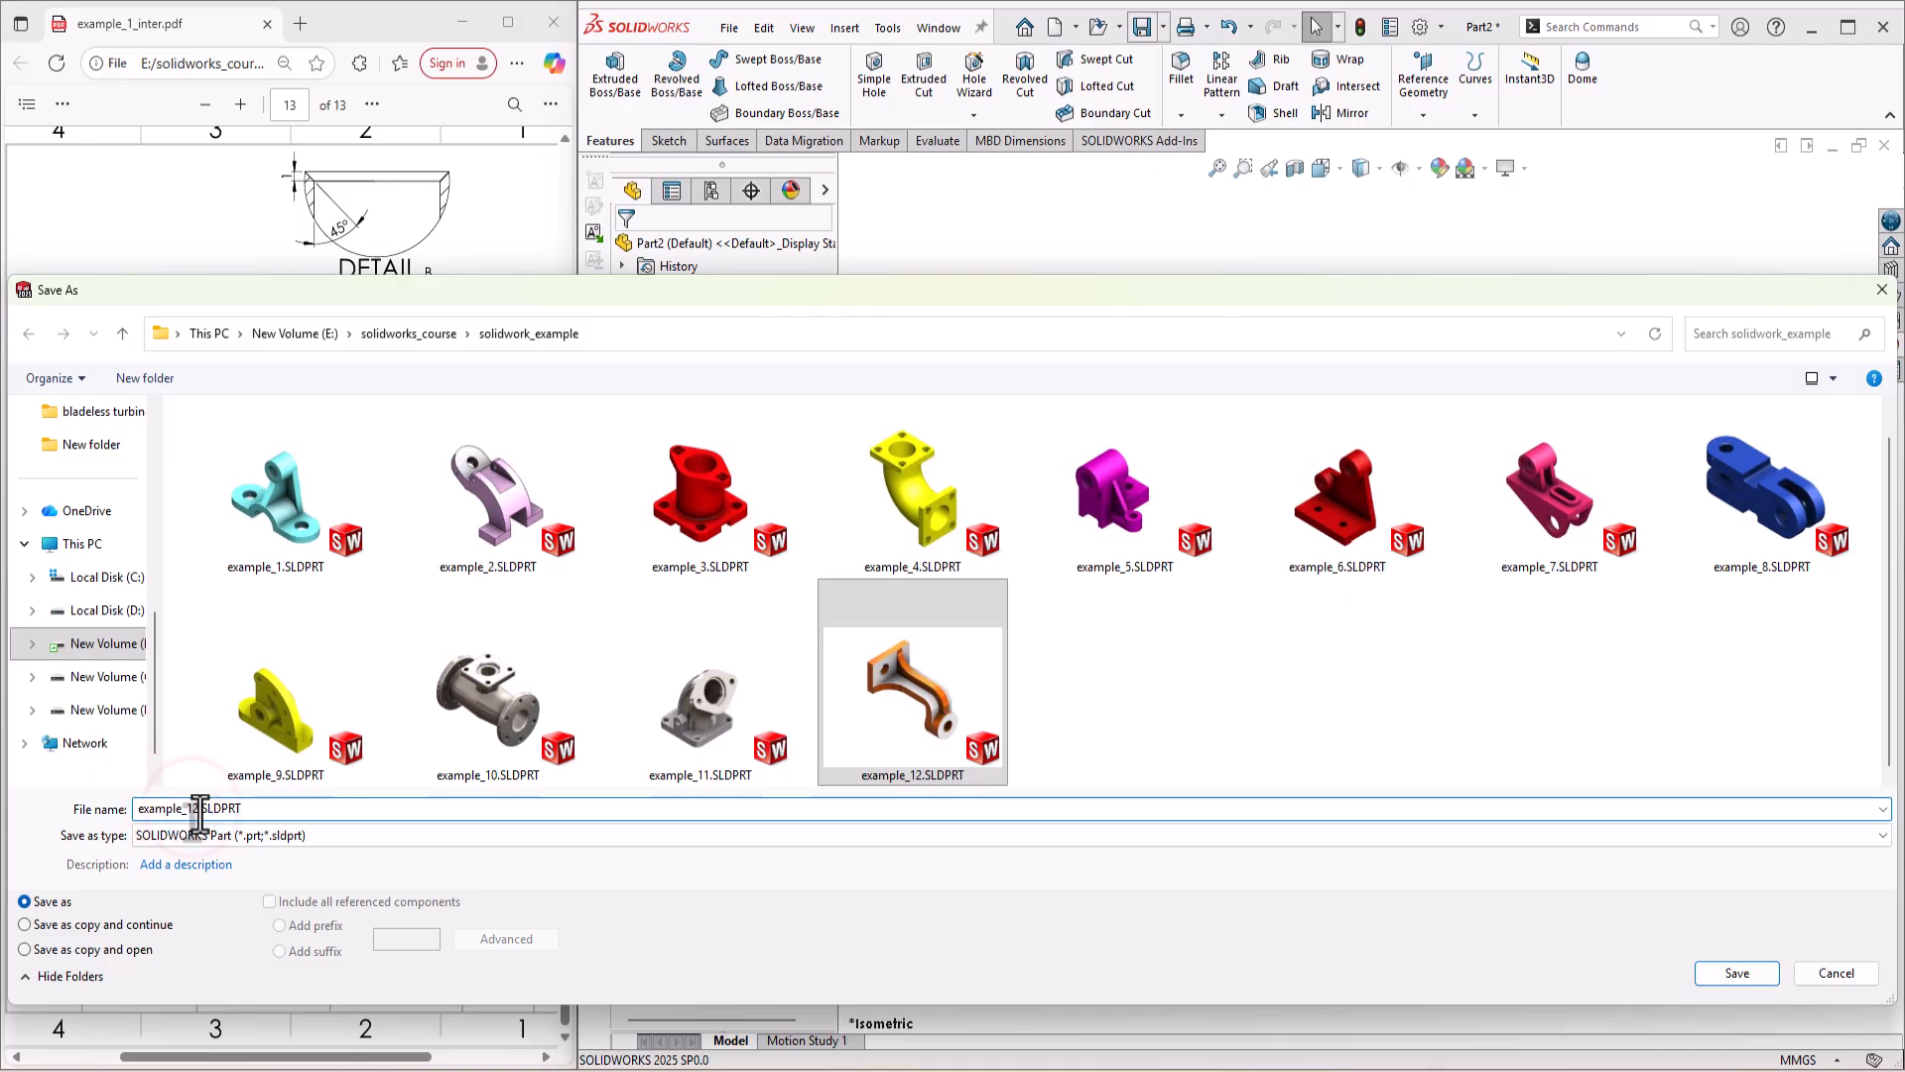
pyautogui.press('BackSpace')
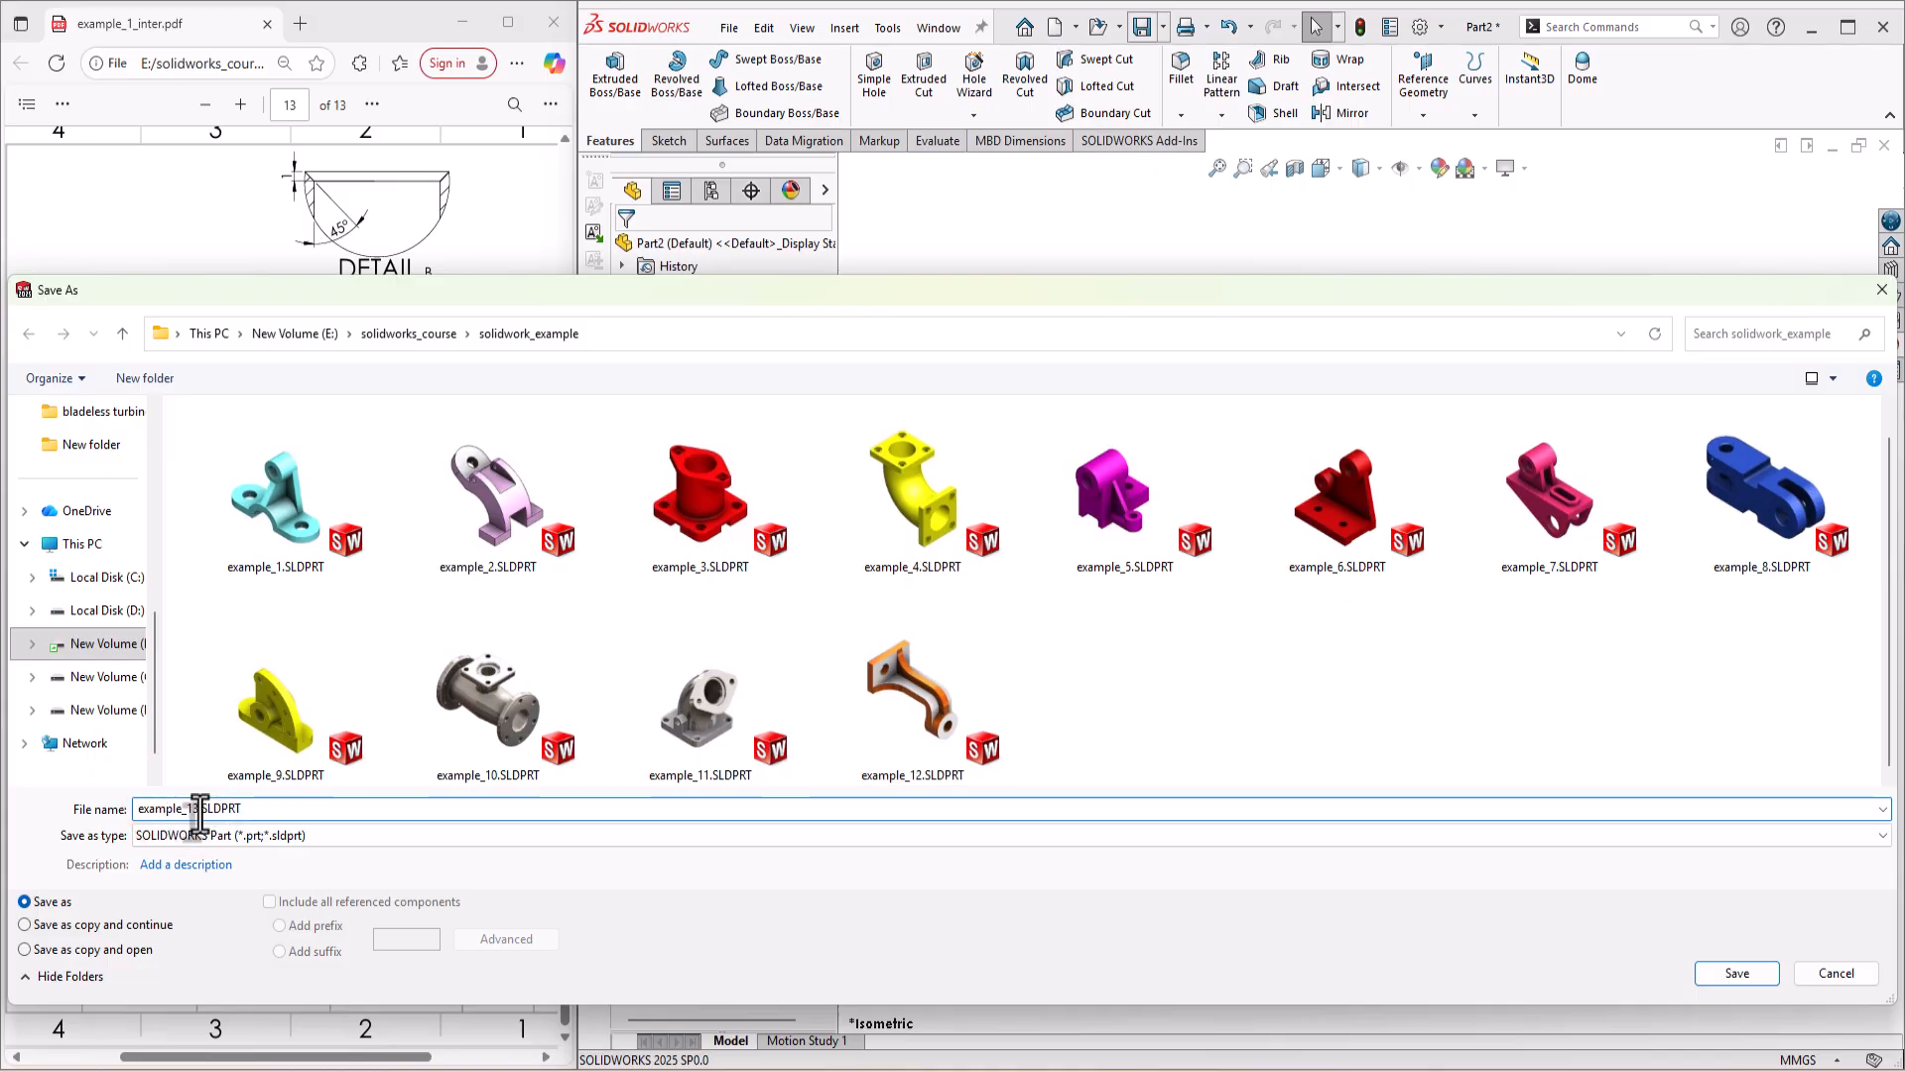
pyautogui.press('Return')
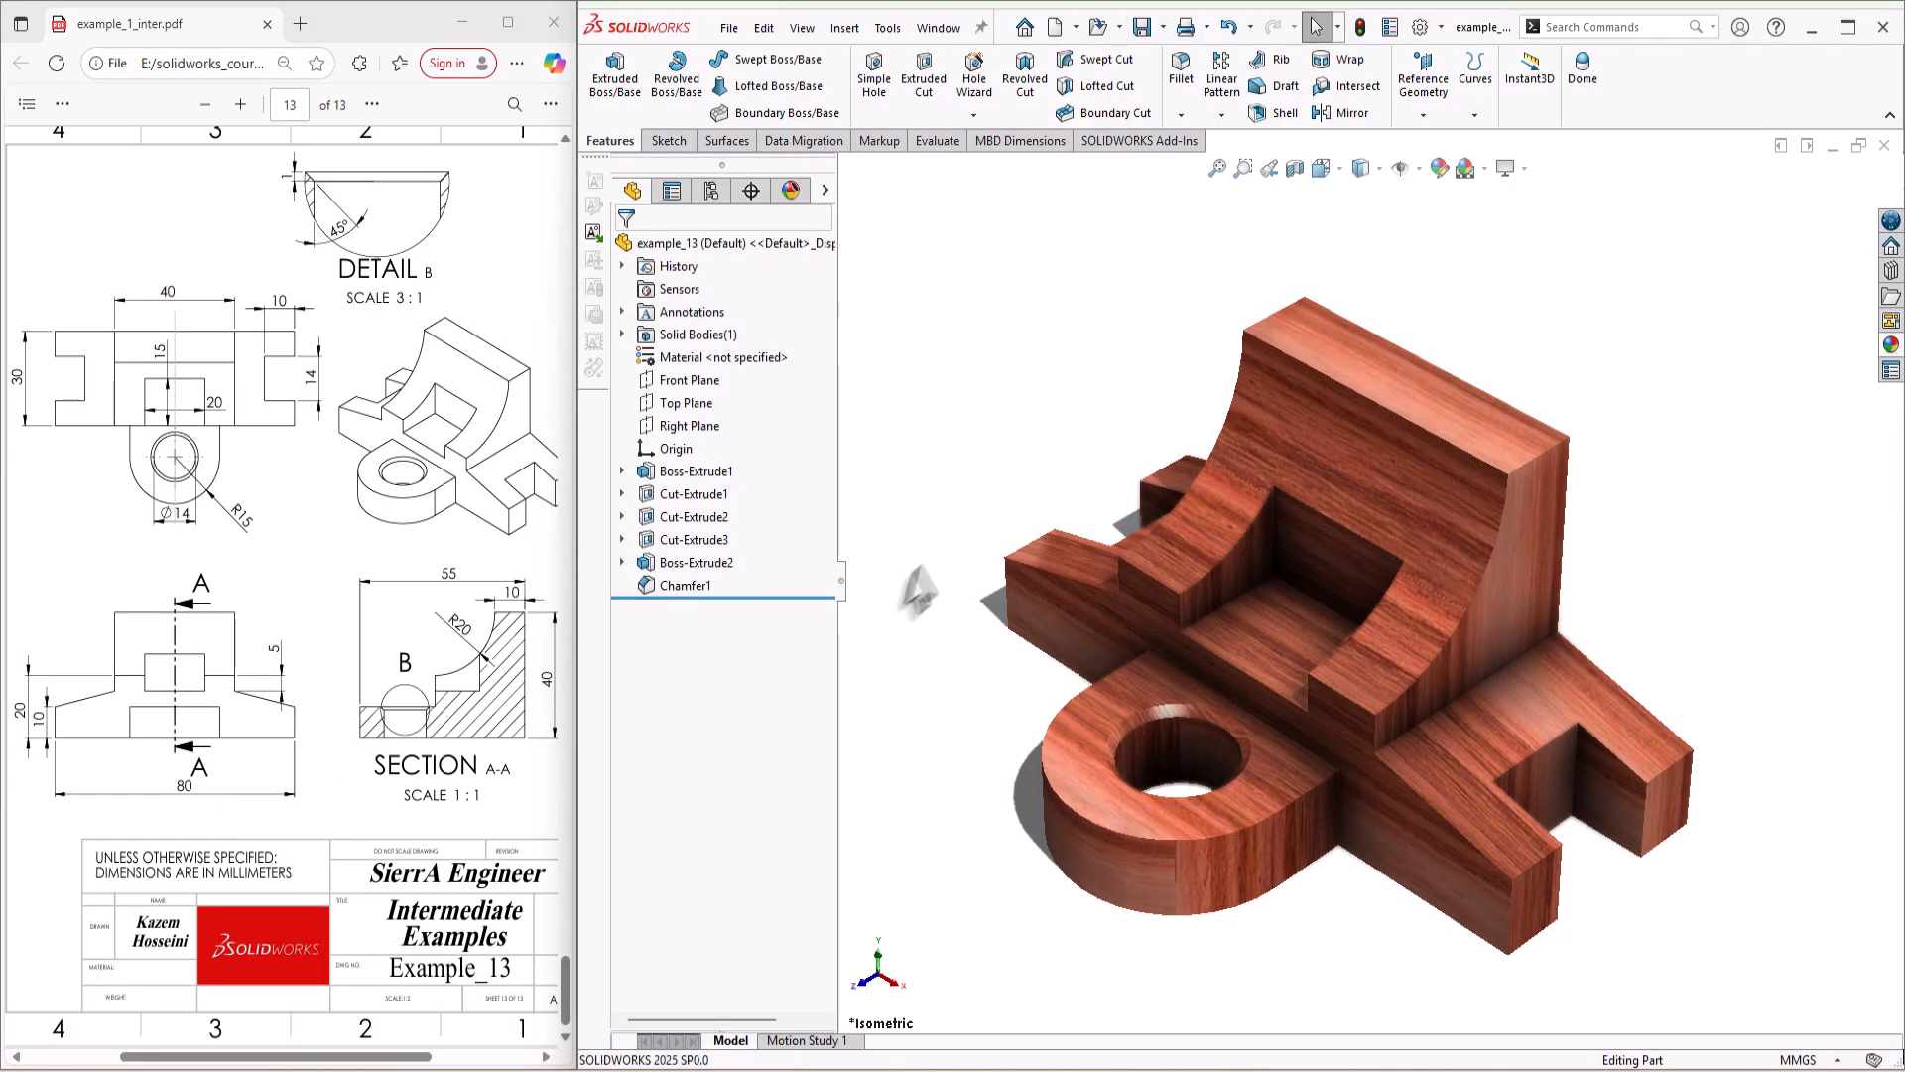
# Step: Make a new drawing from the part on the a4 - portrait_re sheet format
pyautogui.click(1075, 28)
pyautogui.click(1093, 79)
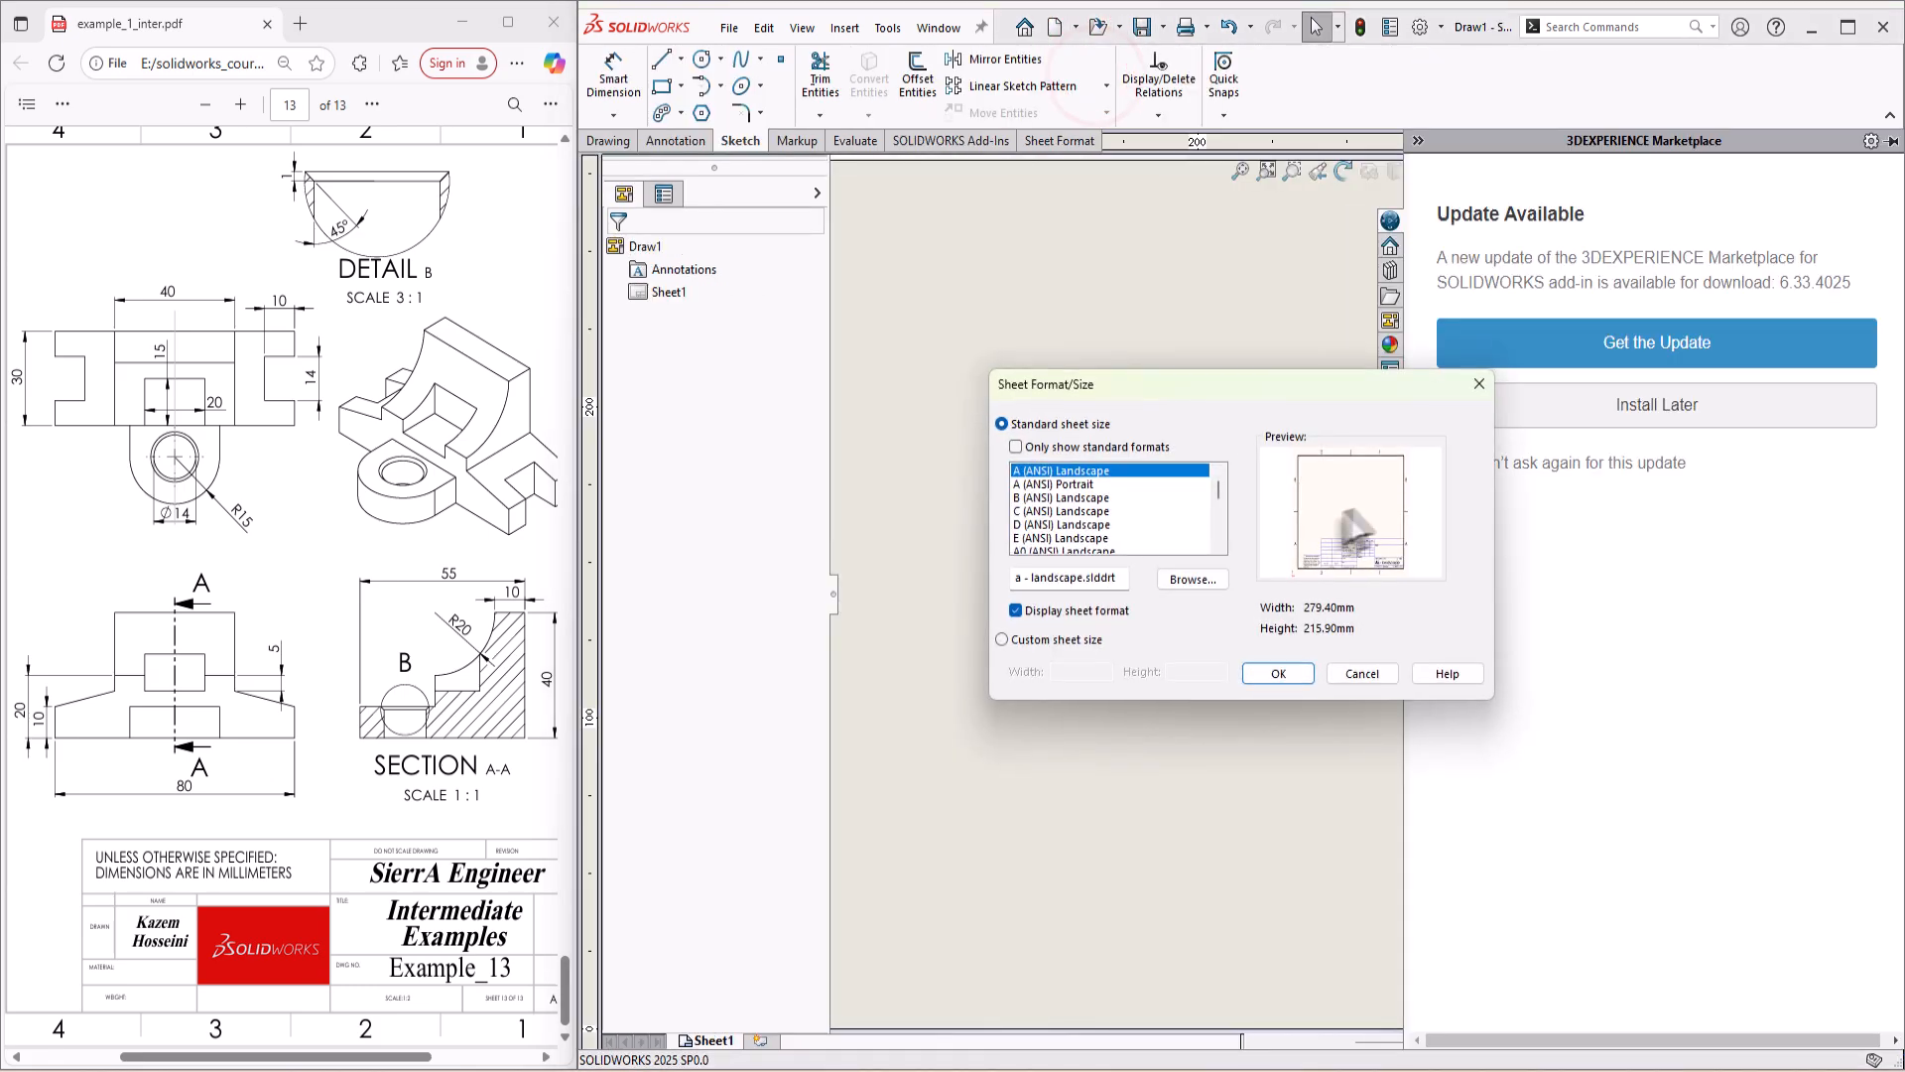
pyautogui.scroll(-10, 1062, 546)
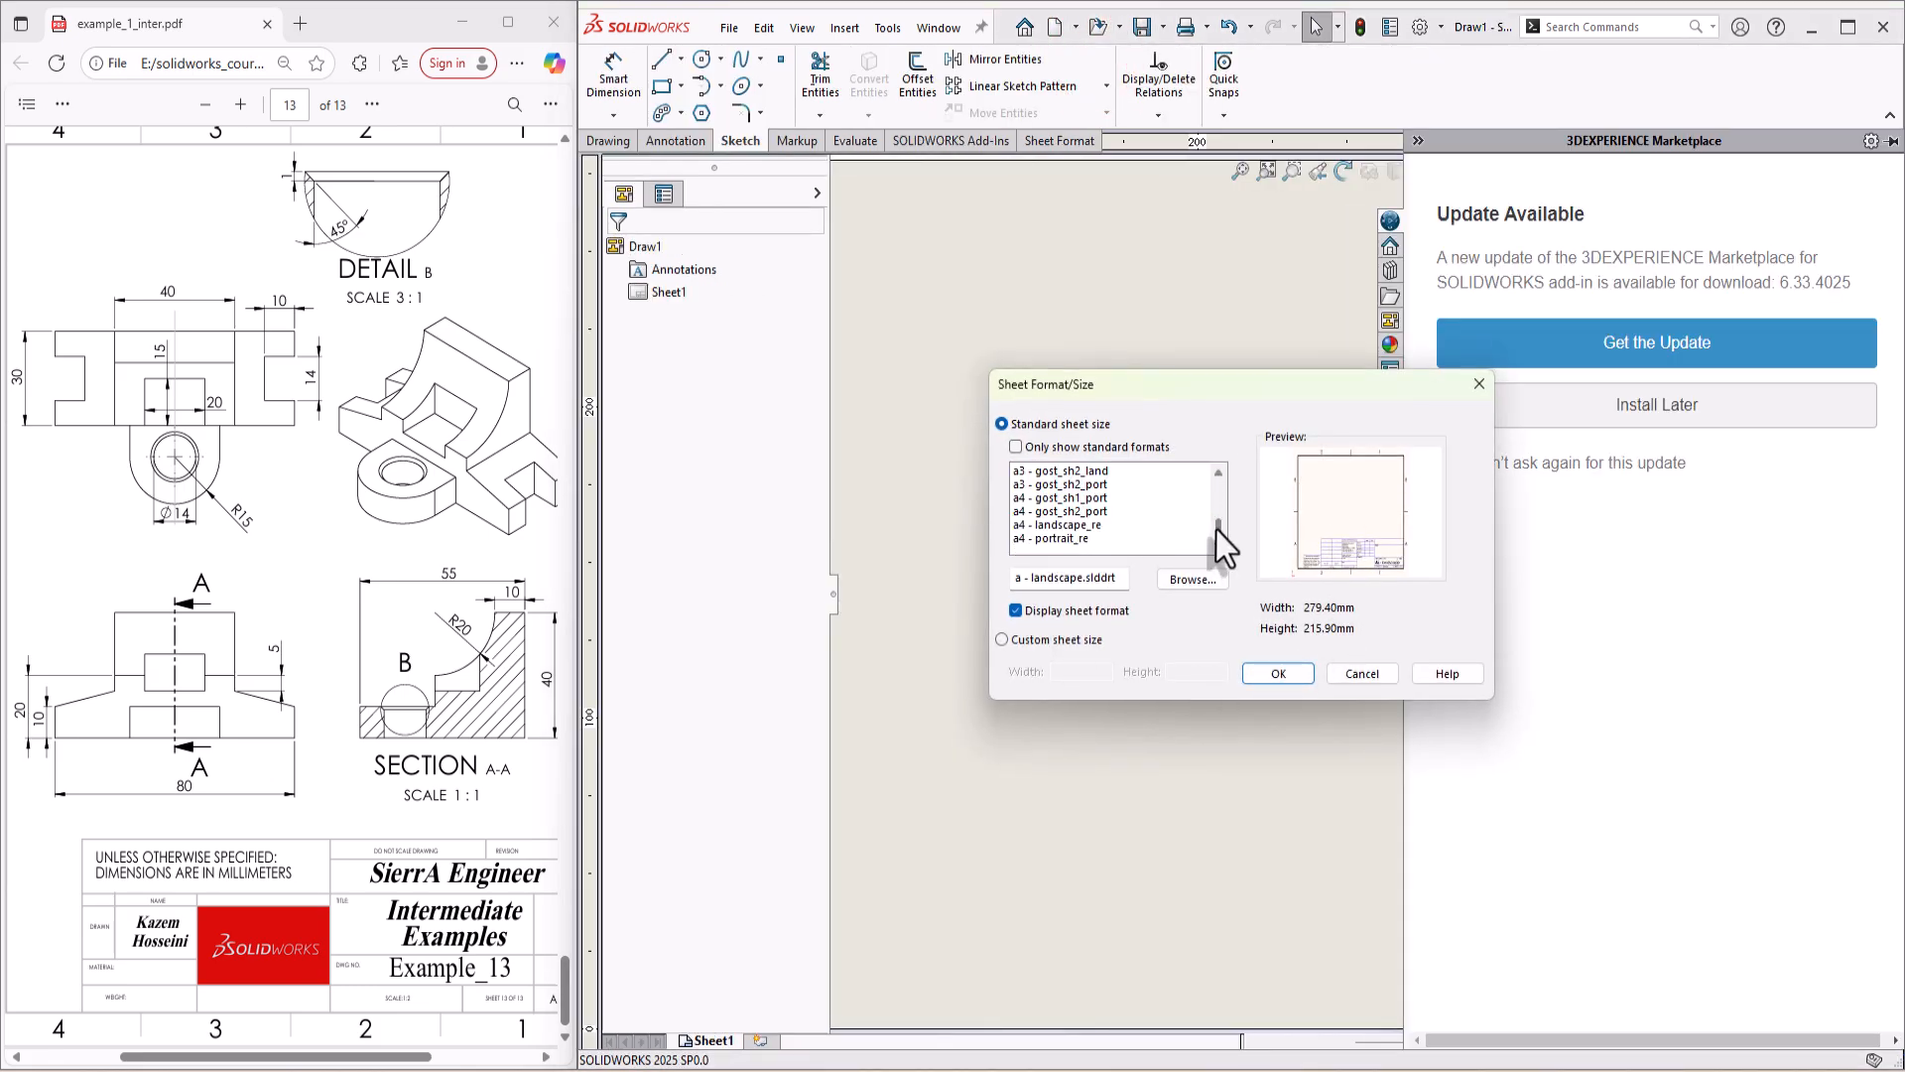
pyautogui.doubleClick(1054, 540)
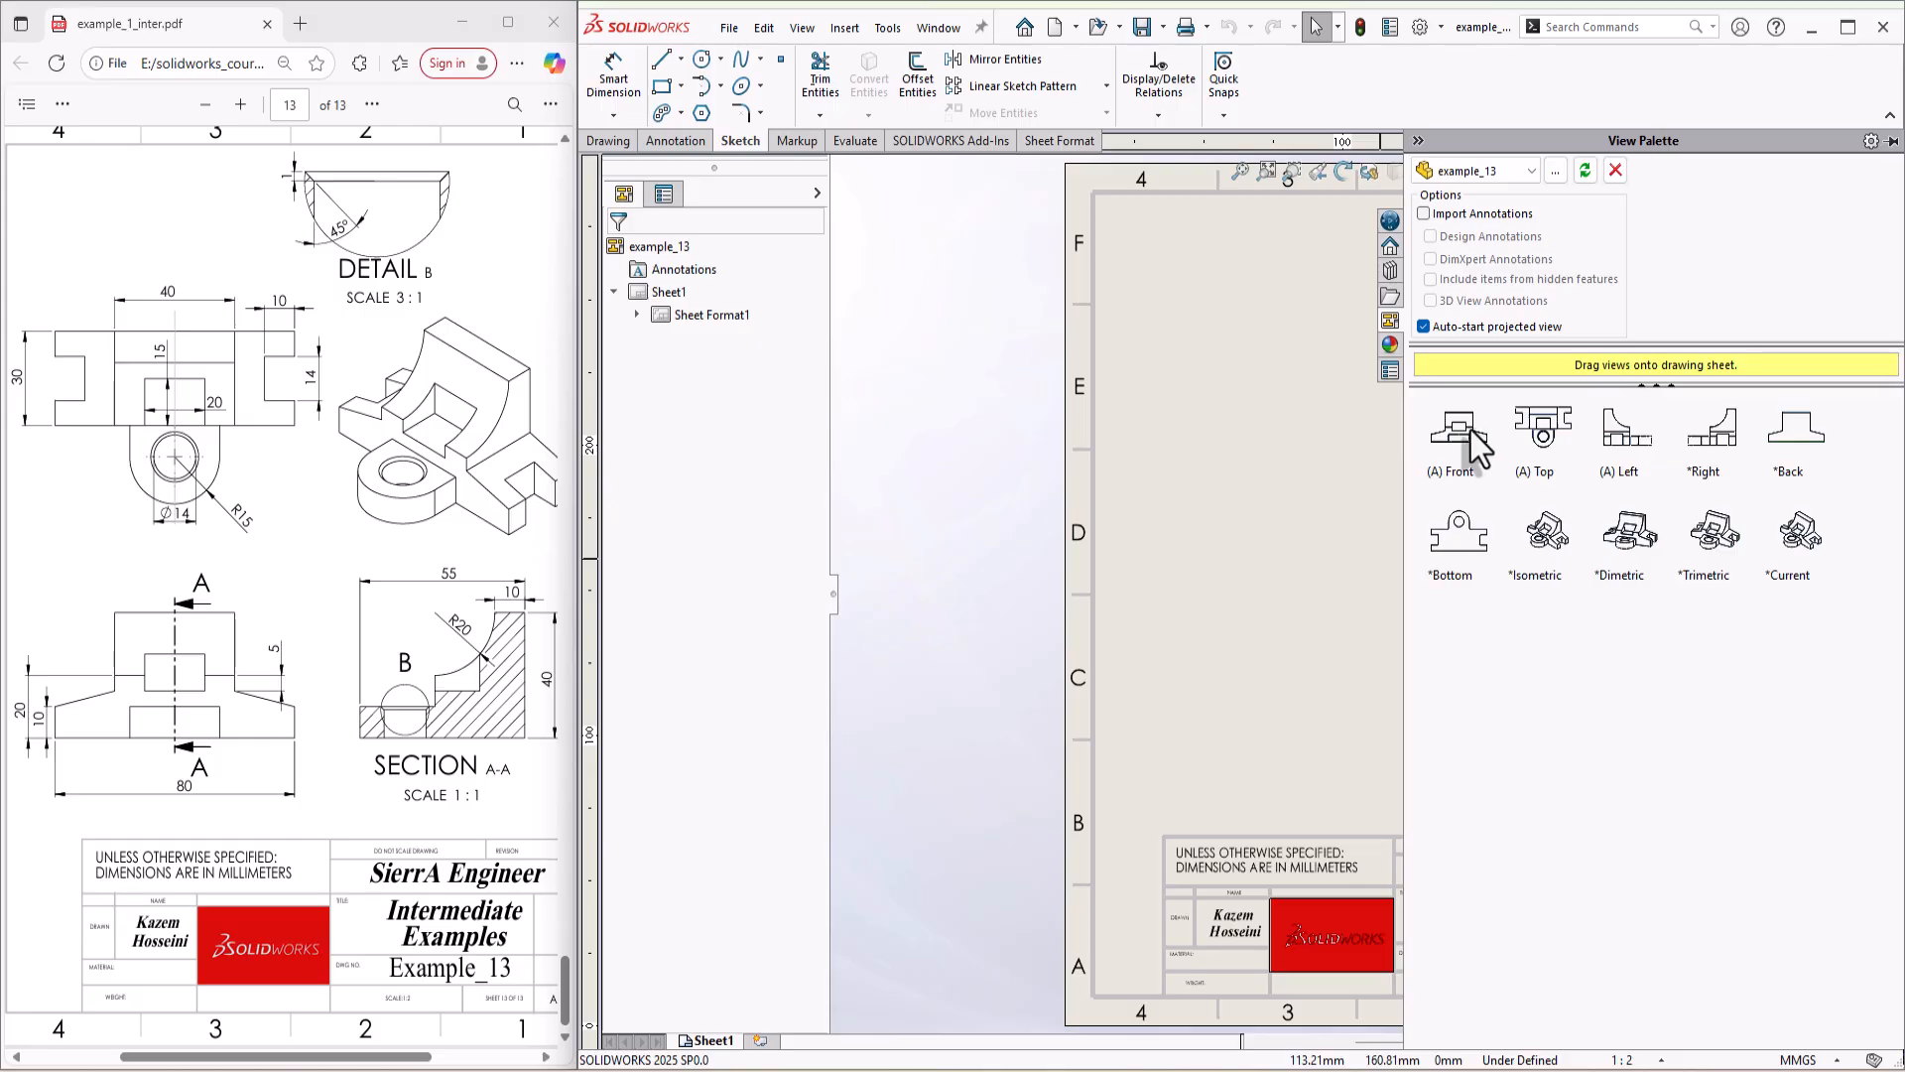
# Step: Place the front view on the sheet and project the top view above it
pyautogui.moveTo(1479, 447); pyautogui.dragTo(1246, 609)
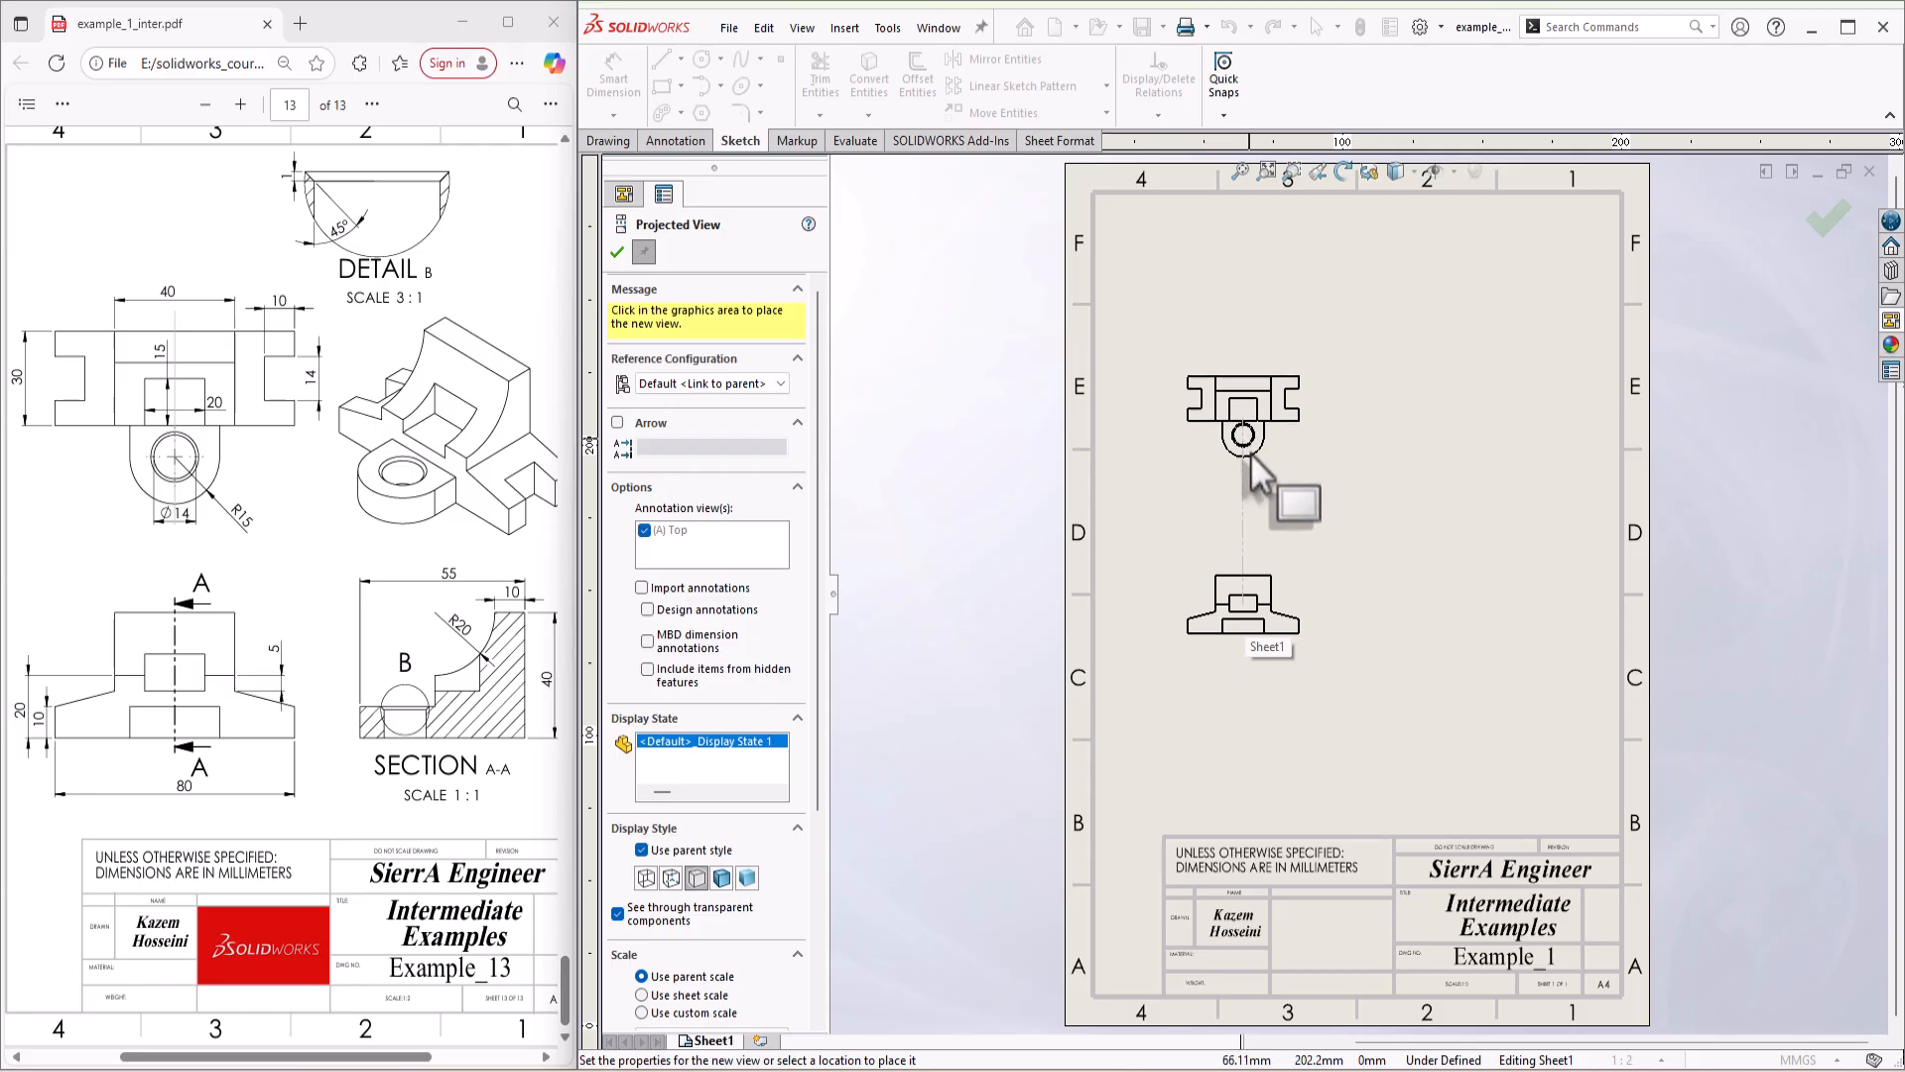
pyautogui.click(1250, 446)
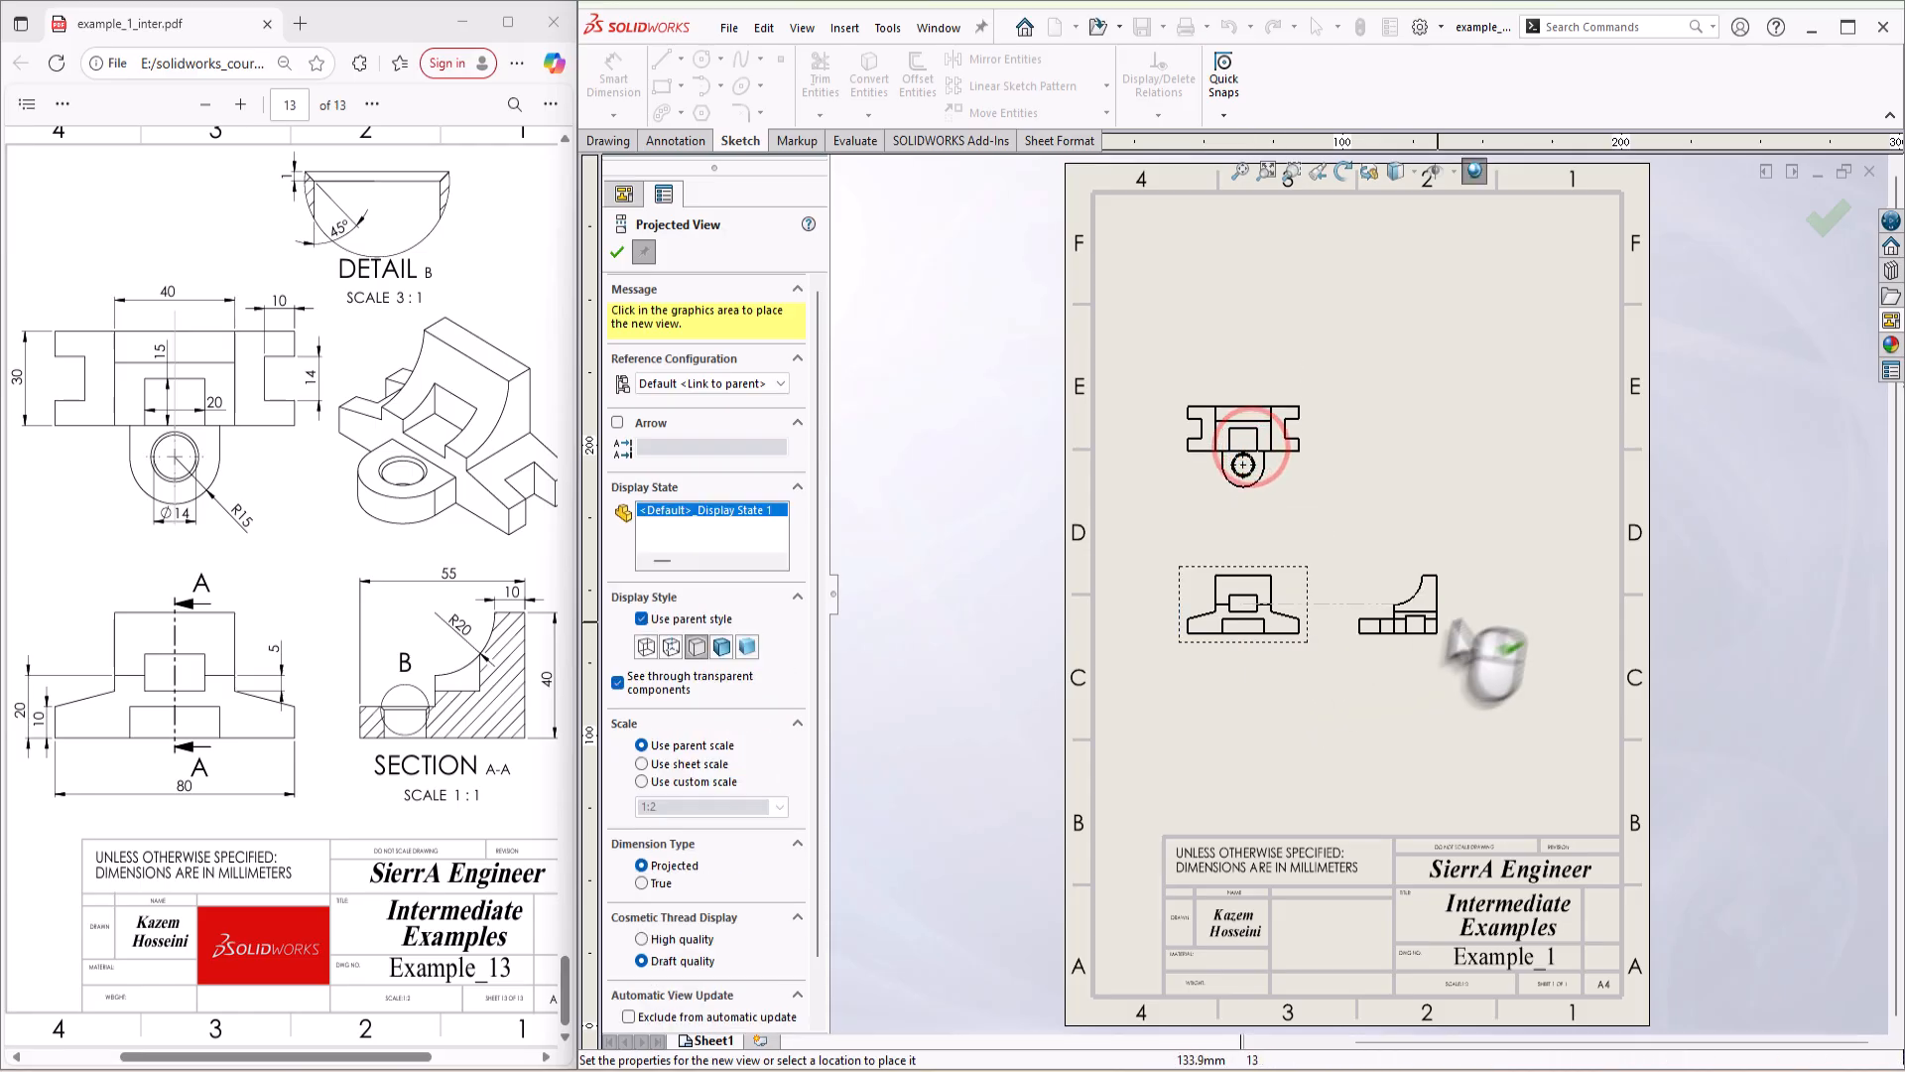
pyautogui.press('Escape')
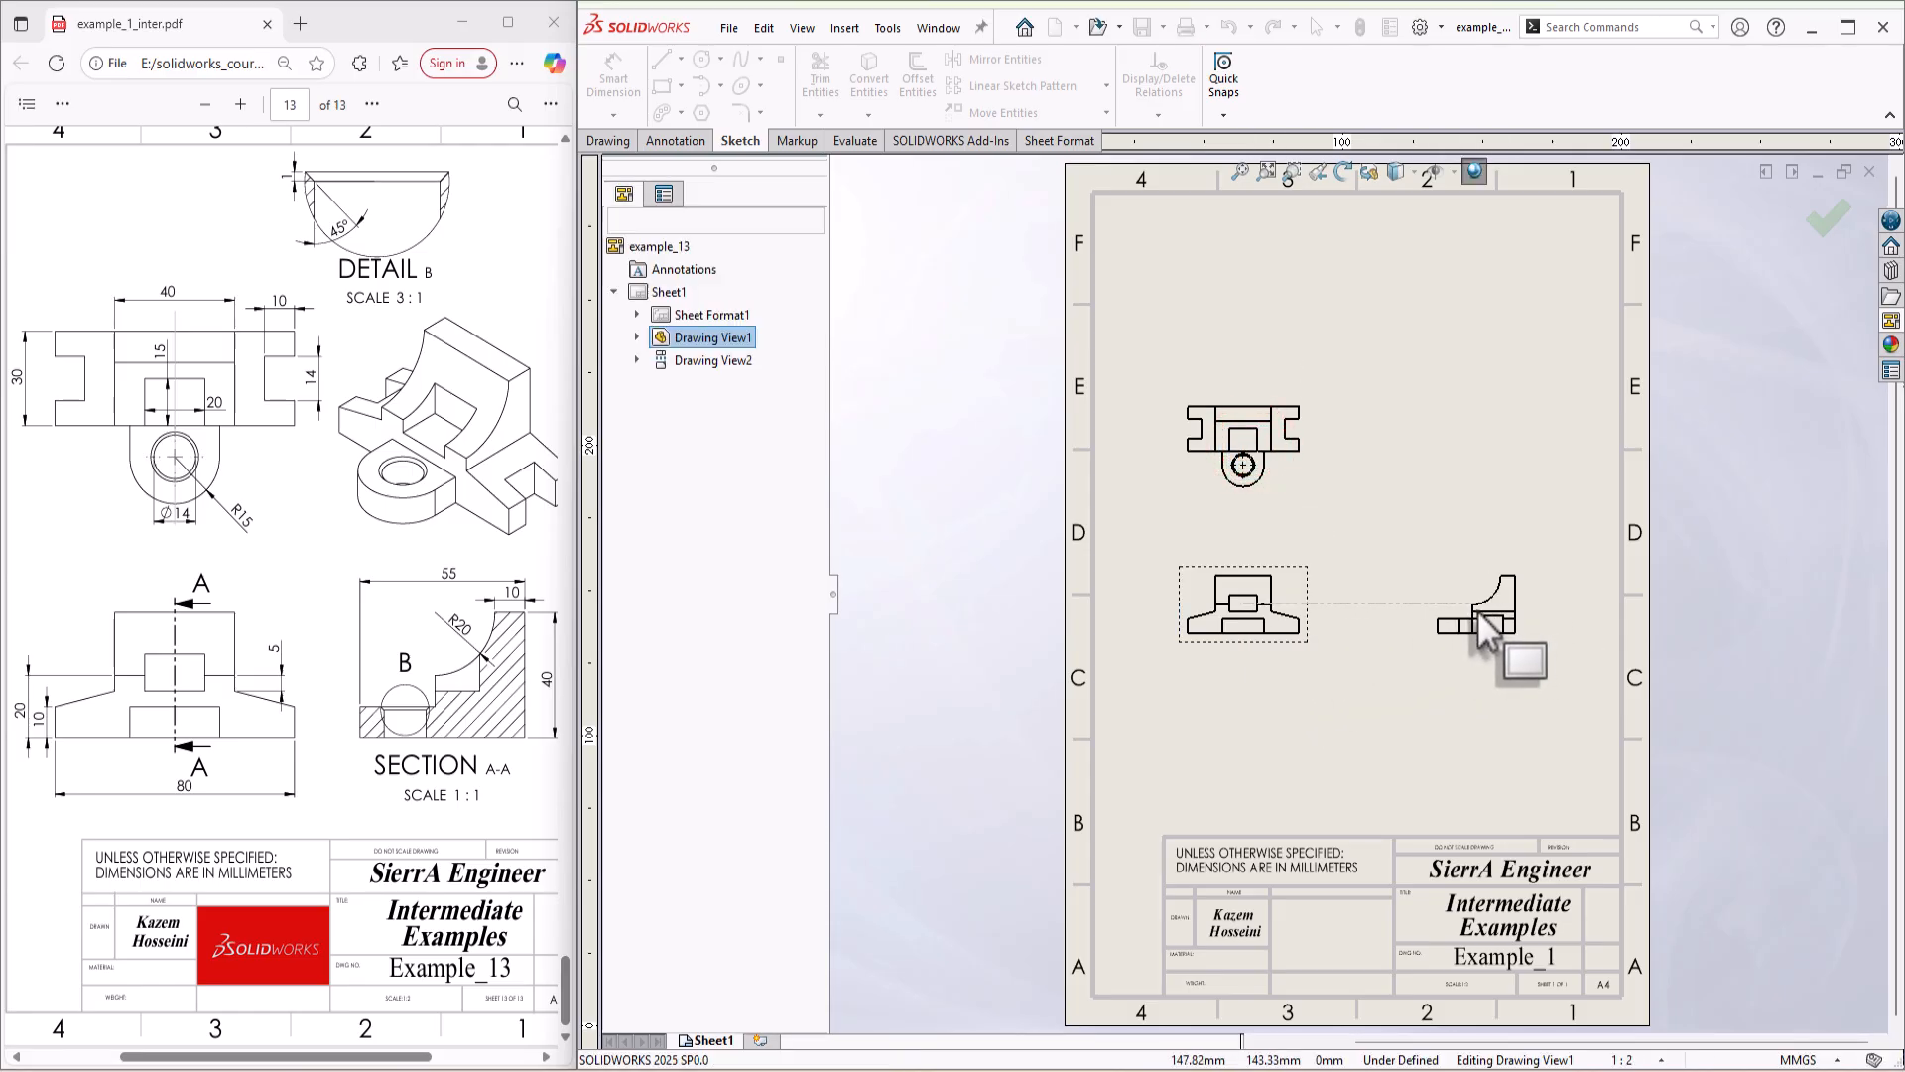
# Step: Set the sheet scale to 1:1 and move the front view down, clear of the top view
pyautogui.click(1638, 1060)
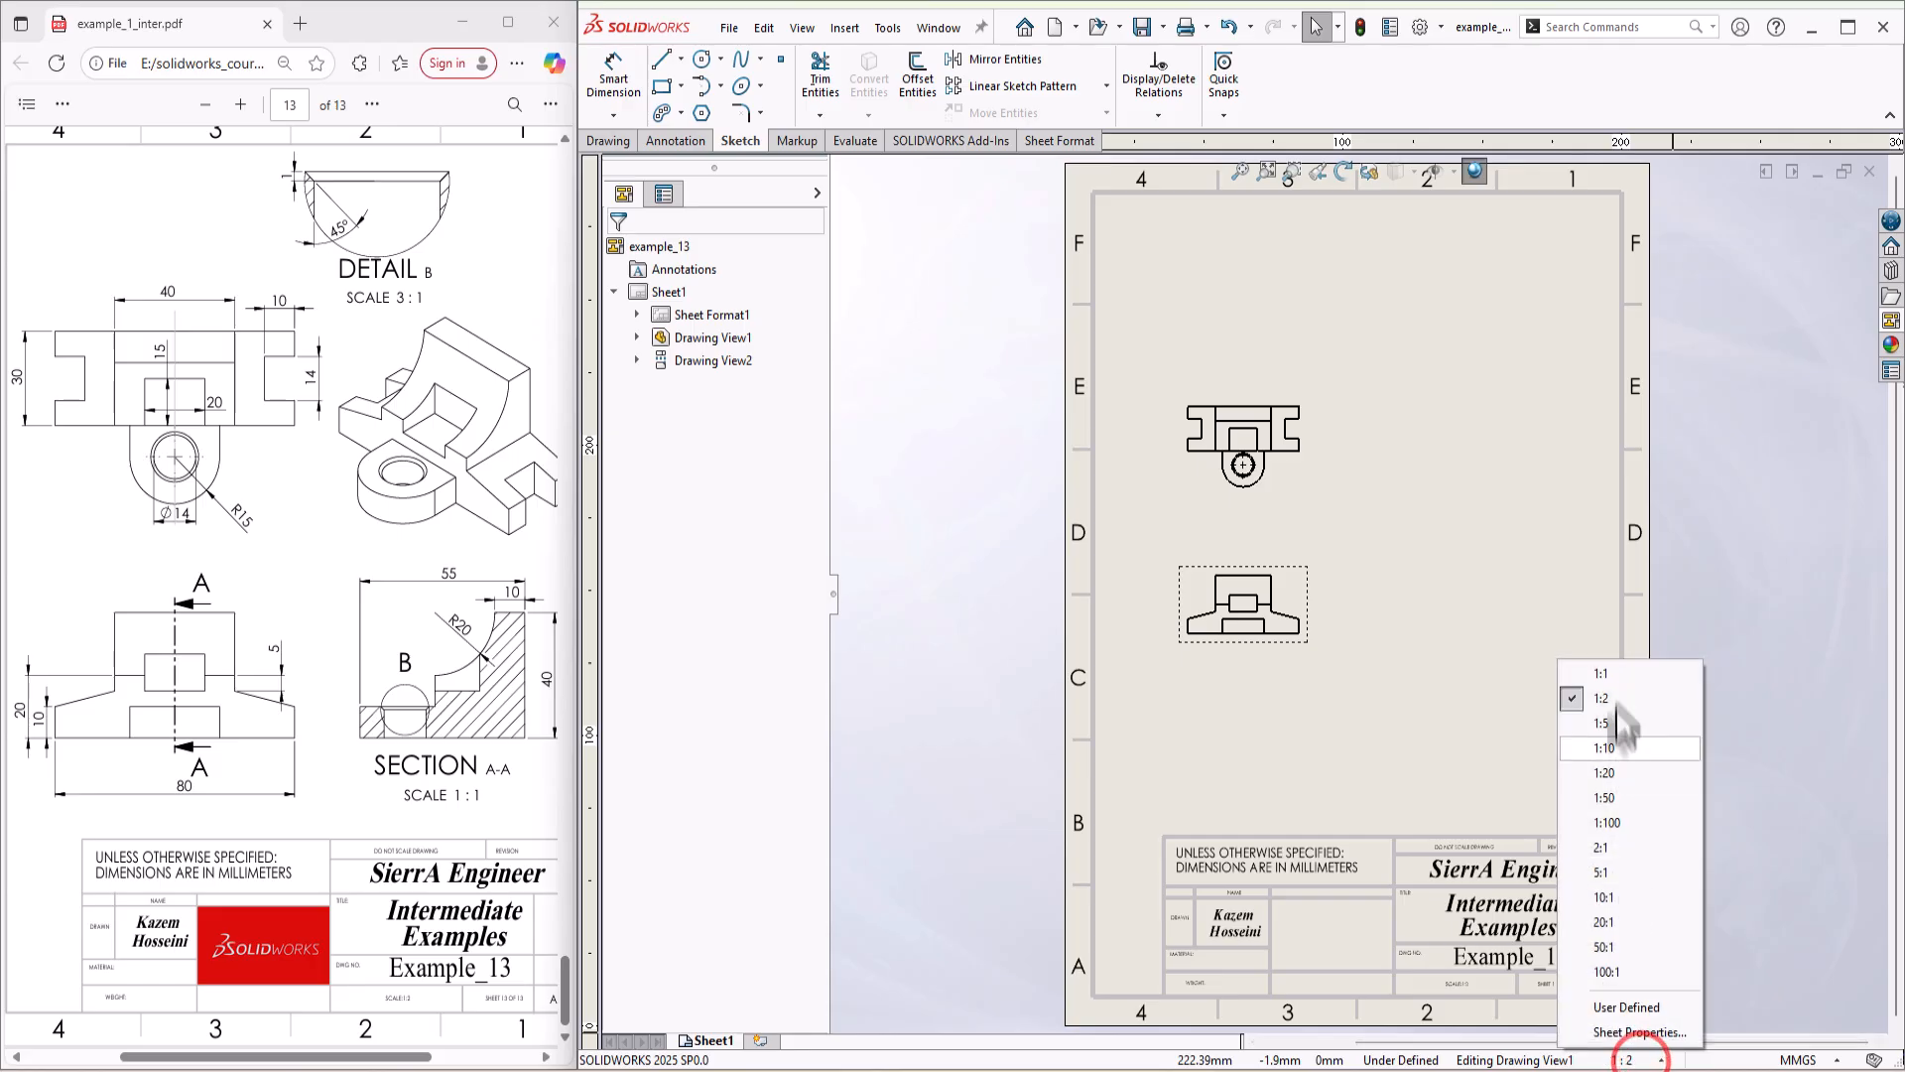
pyautogui.click(1602, 673)
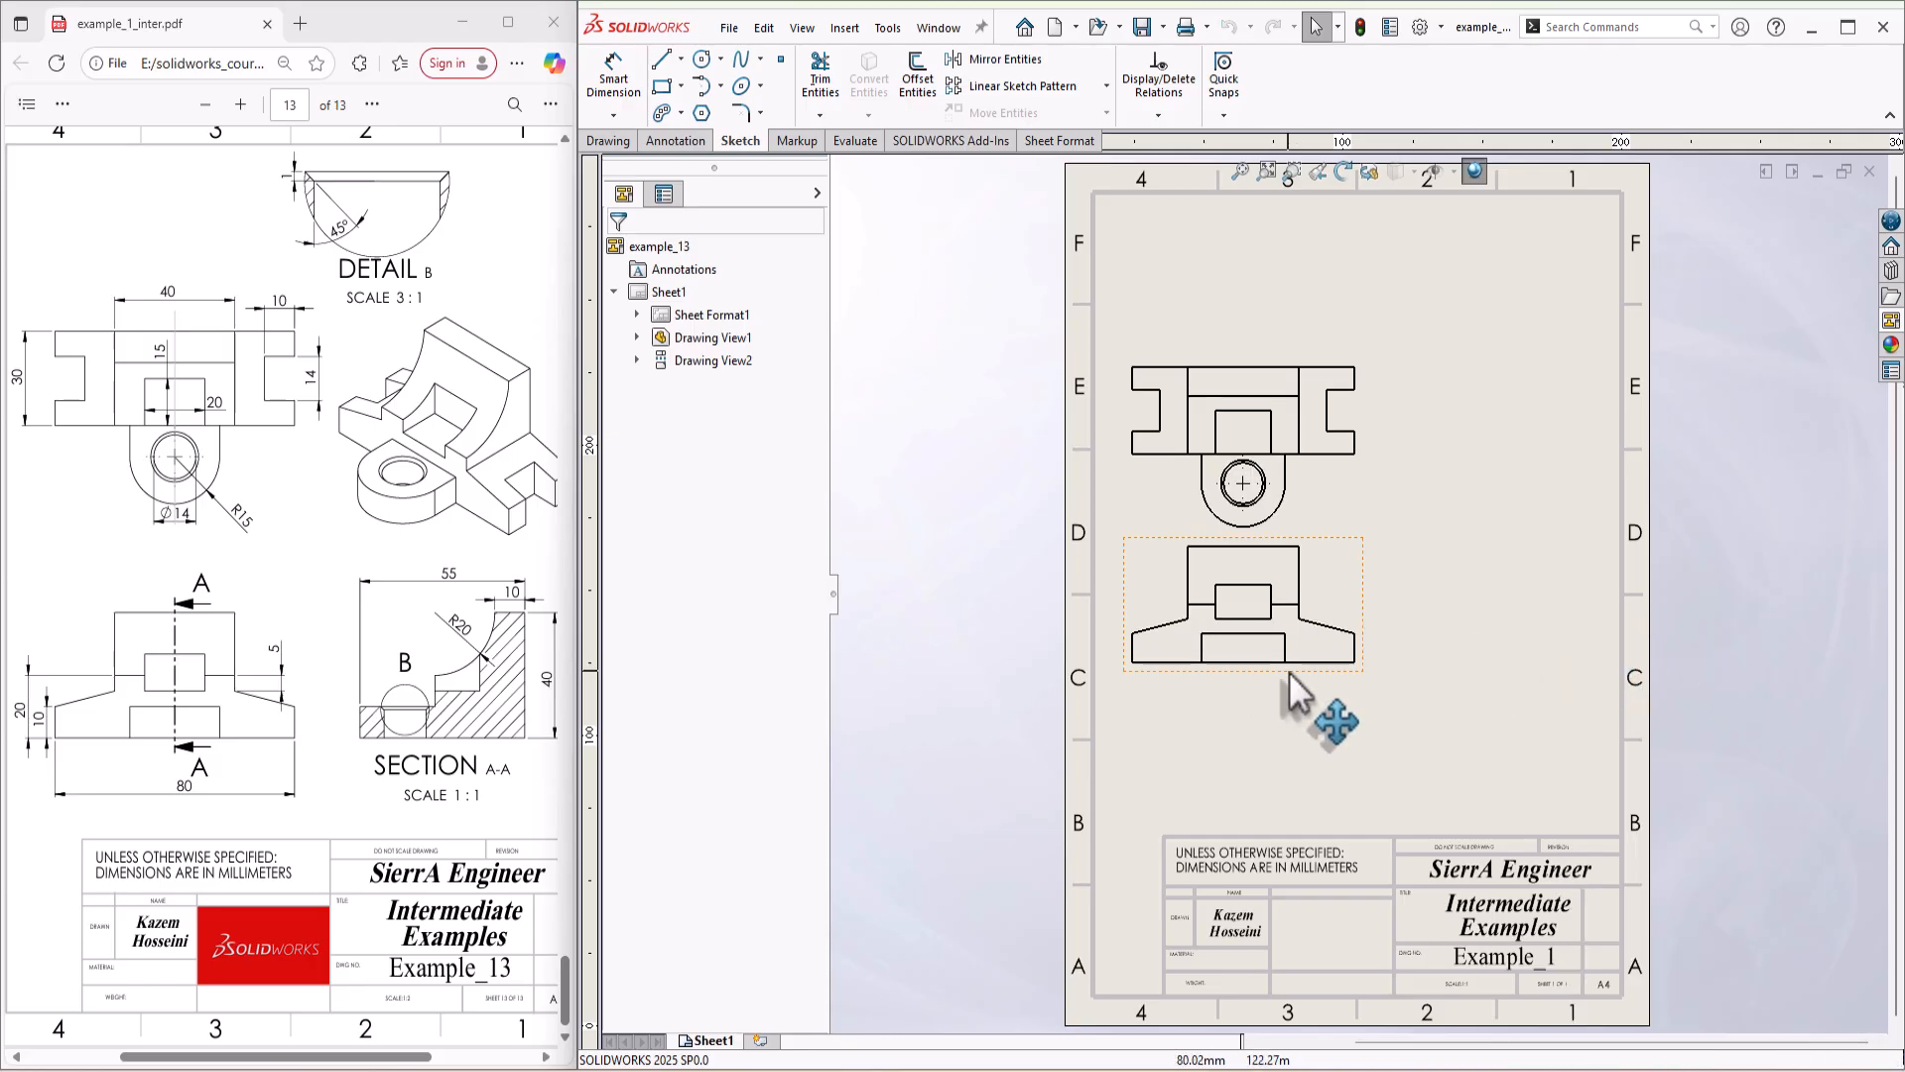
pyautogui.click(1287, 671)
pyautogui.moveTo(1297, 731)
pyautogui.mouseDown()
pyautogui.moveTo(1312, 766)
pyautogui.moveTo(1287, 765)
pyautogui.moveTo(1312, 763)
pyautogui.mouseUp()
pyautogui.click(1493, 714)
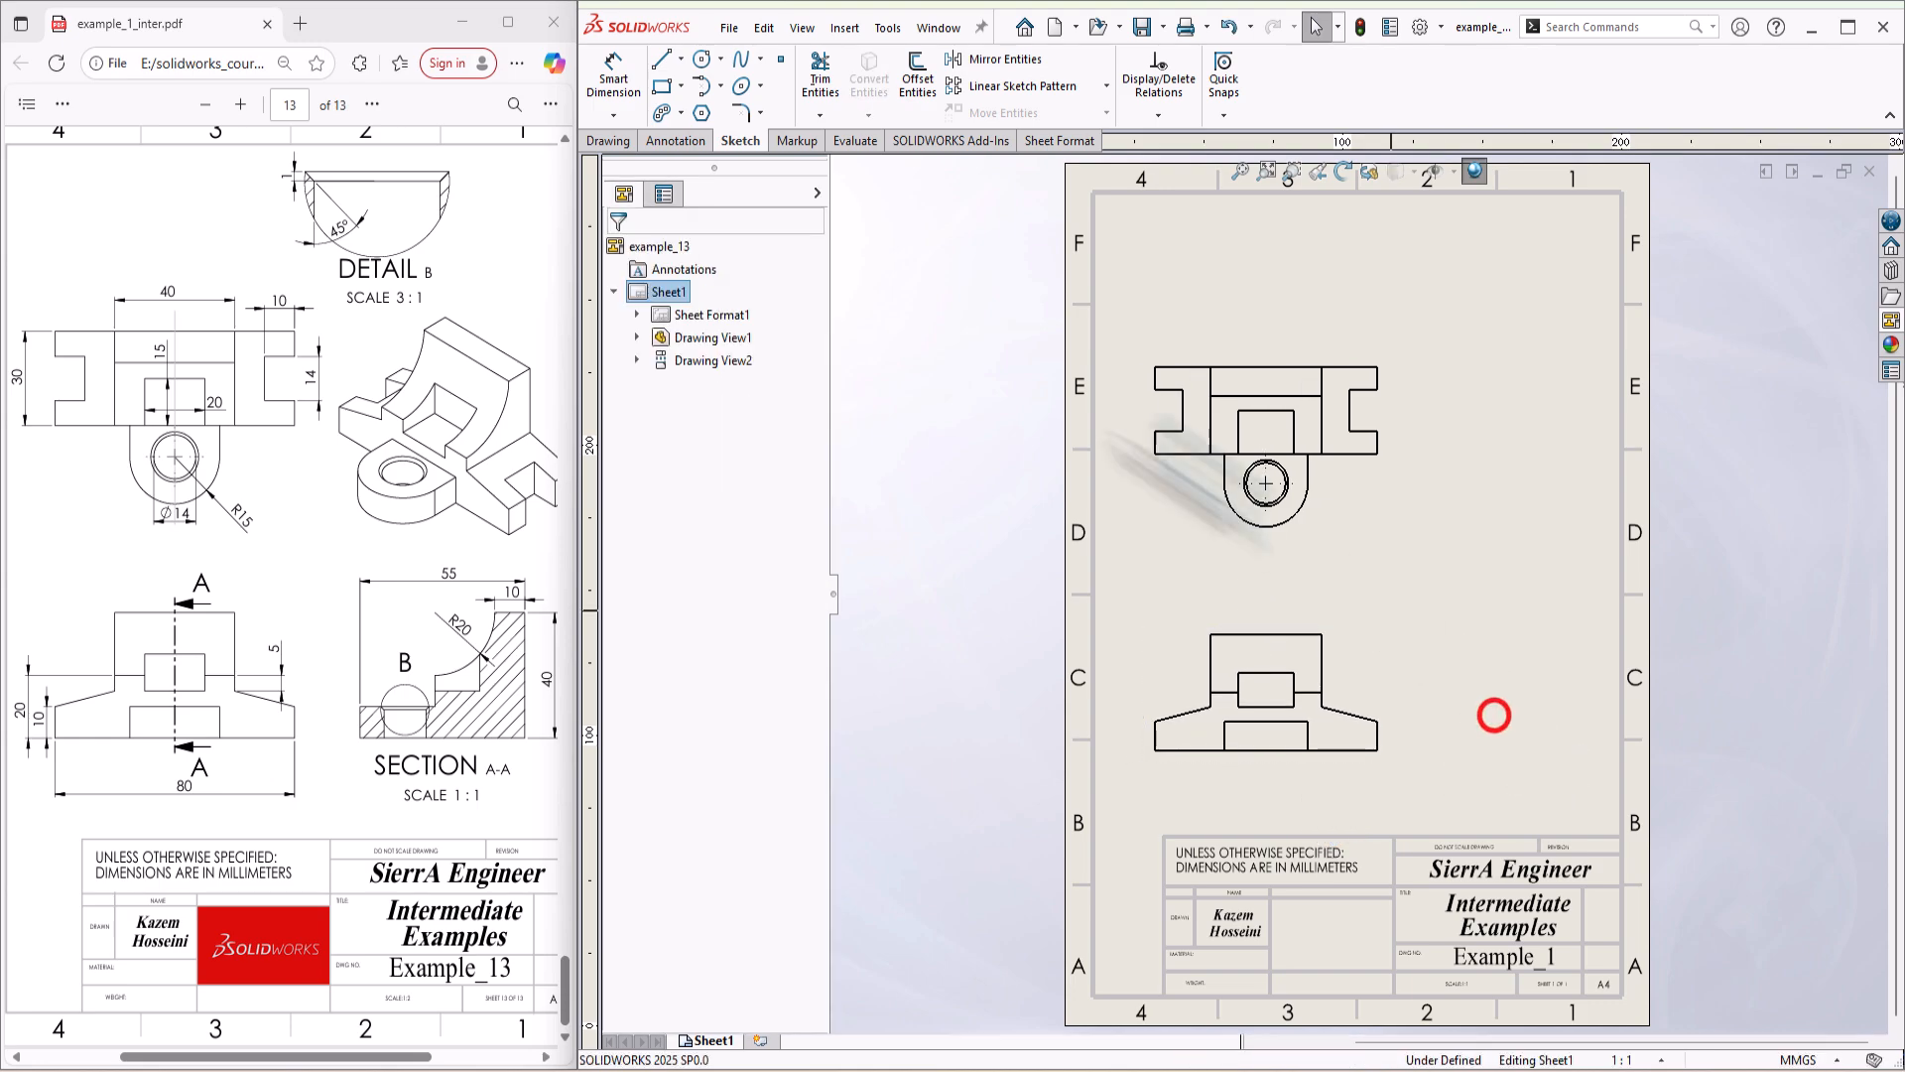
# Step: Create a section view with a vertical cutting line through the front view's centre and place it to the right of the front view
pyautogui.click(608, 144)
pyautogui.click(756, 78)
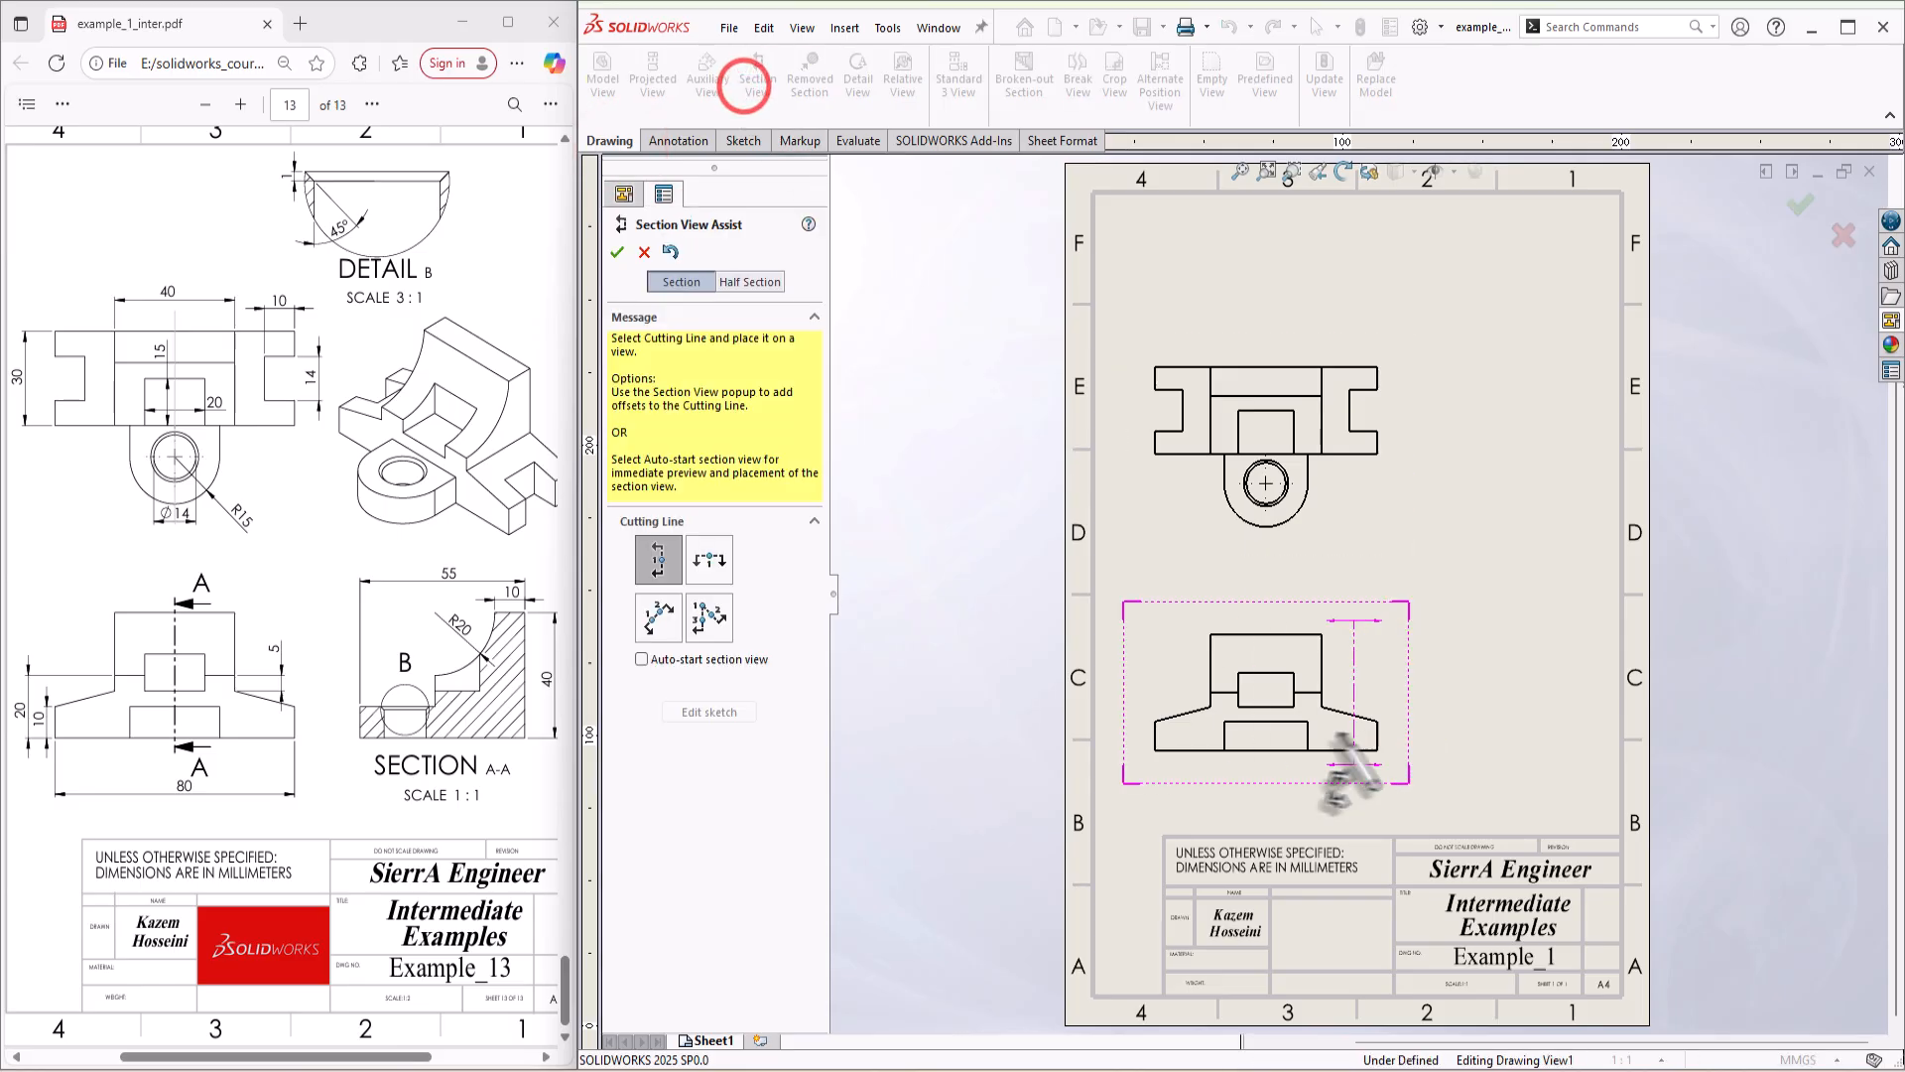
pyautogui.click(1267, 716)
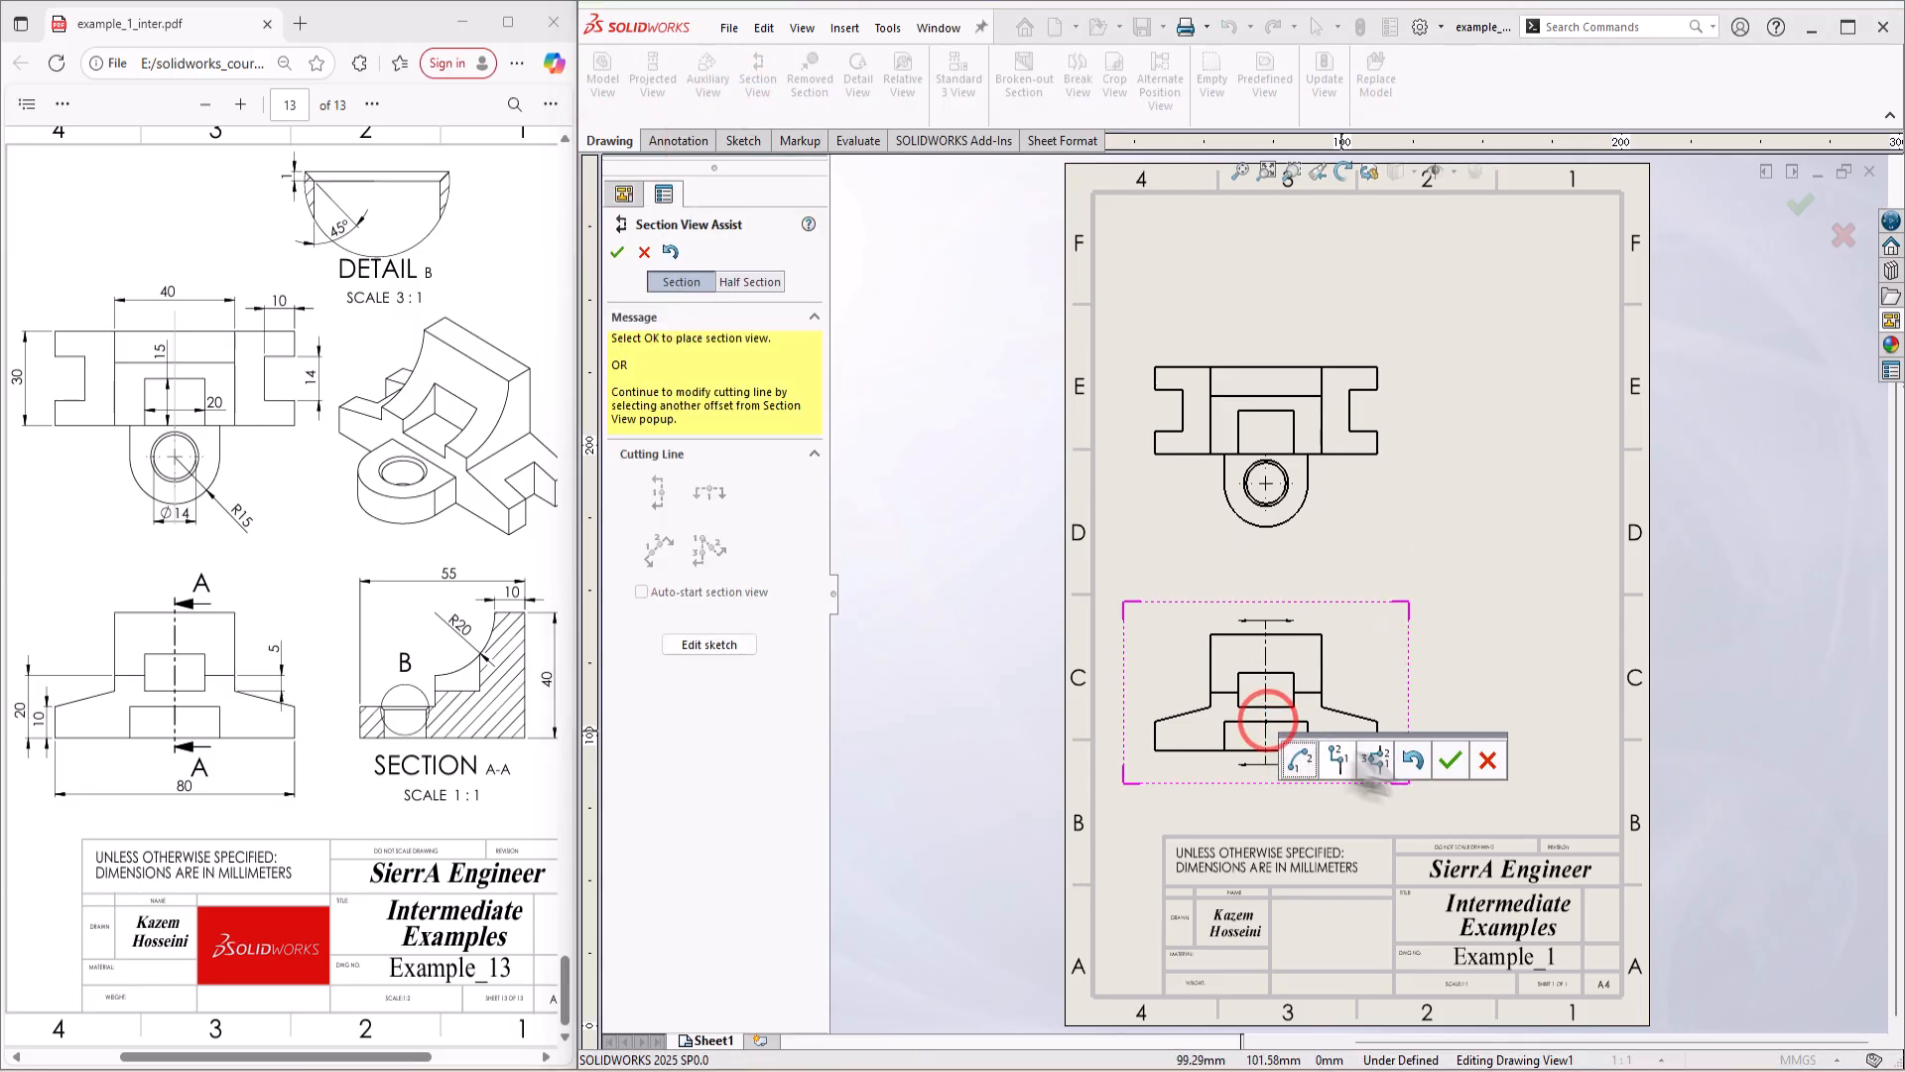
pyautogui.click(1448, 760)
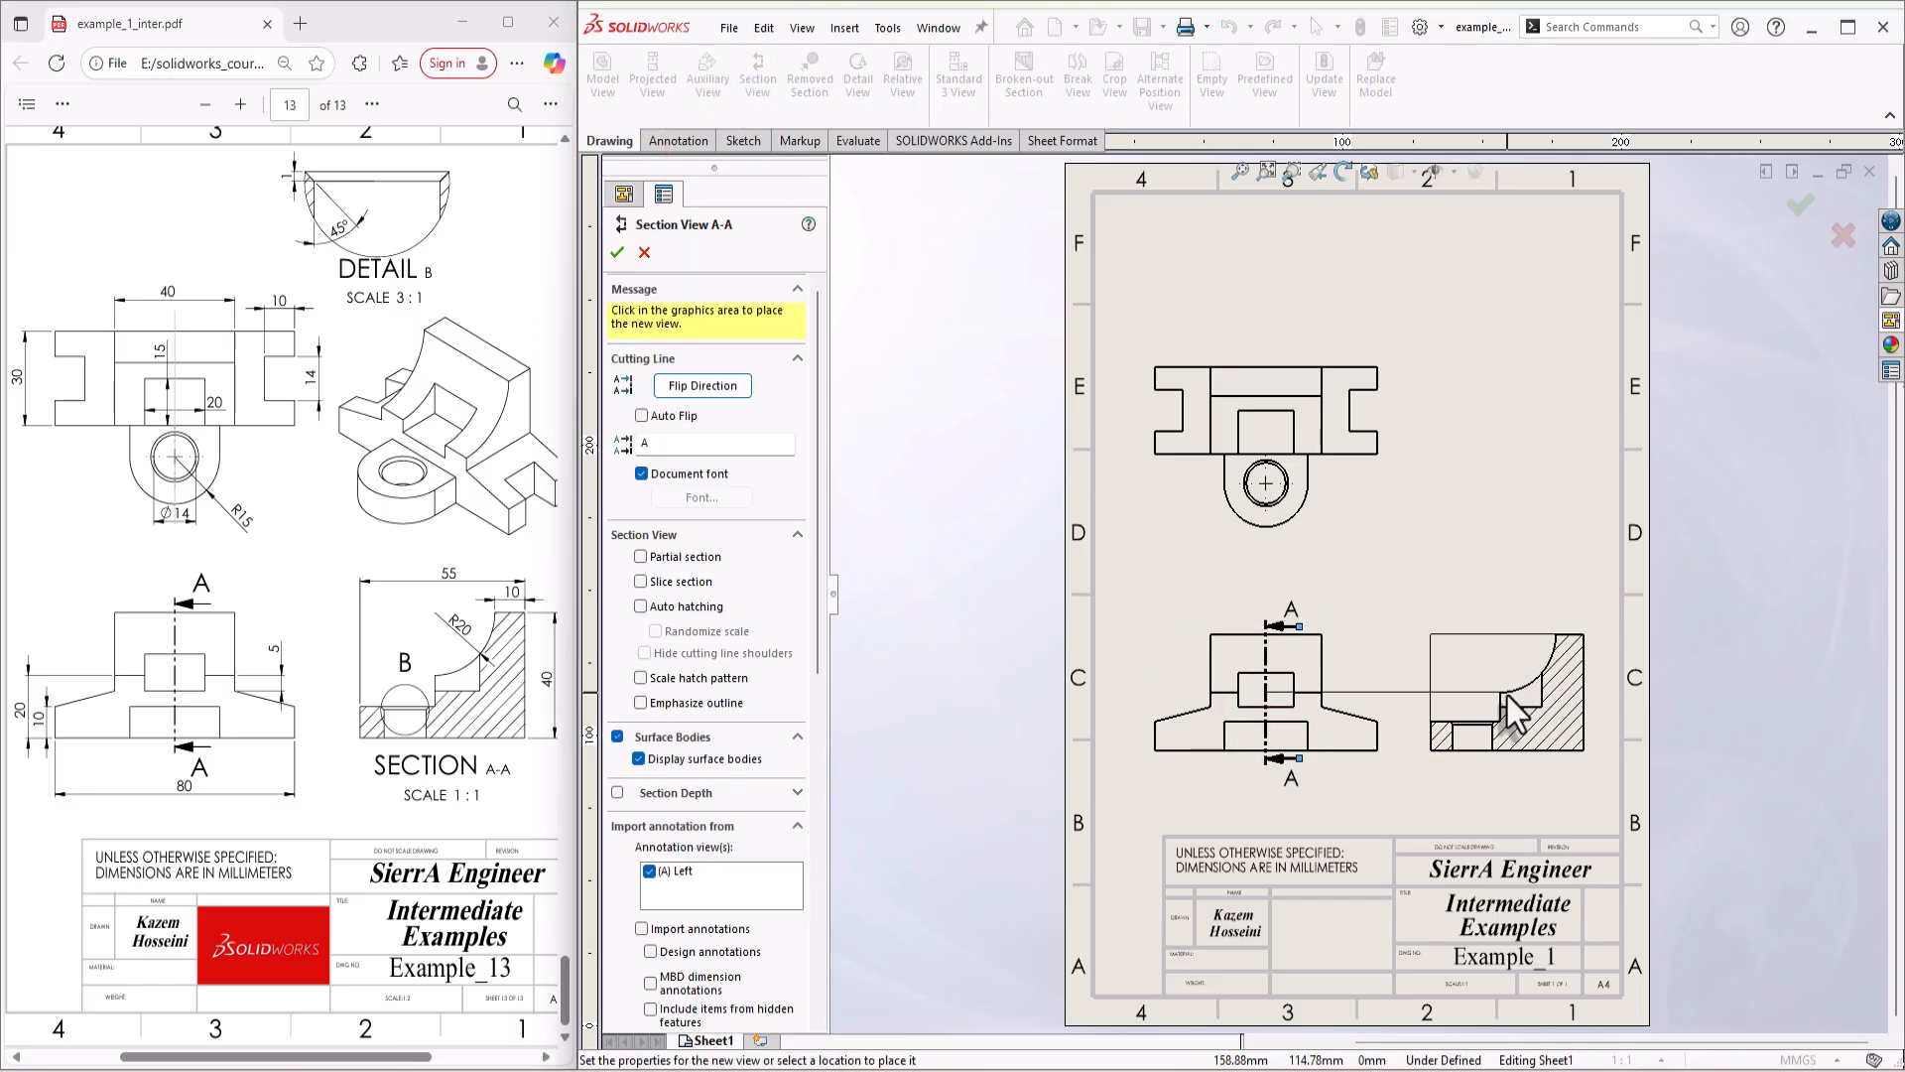
pyautogui.click(1506, 694)
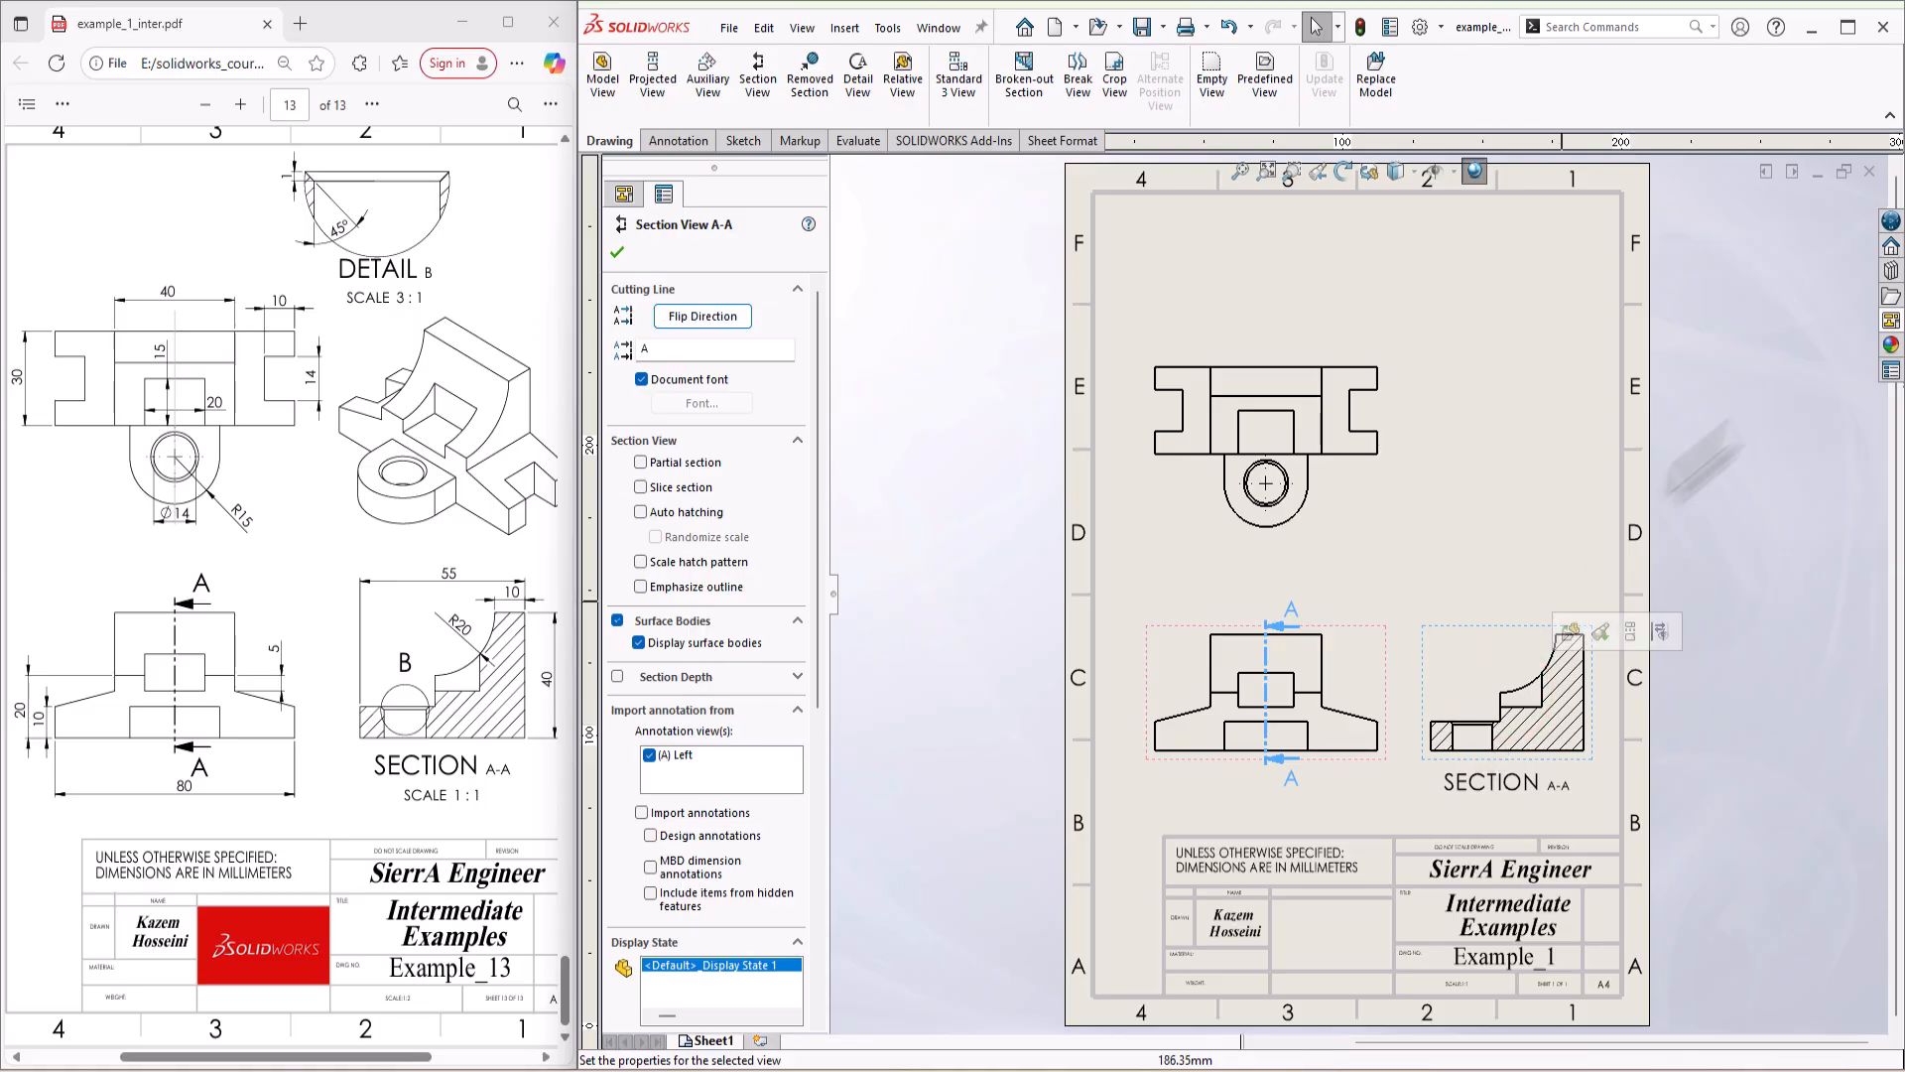
# Step: Place the isometric view above the section view, beside the top view
pyautogui.click(1891, 321)
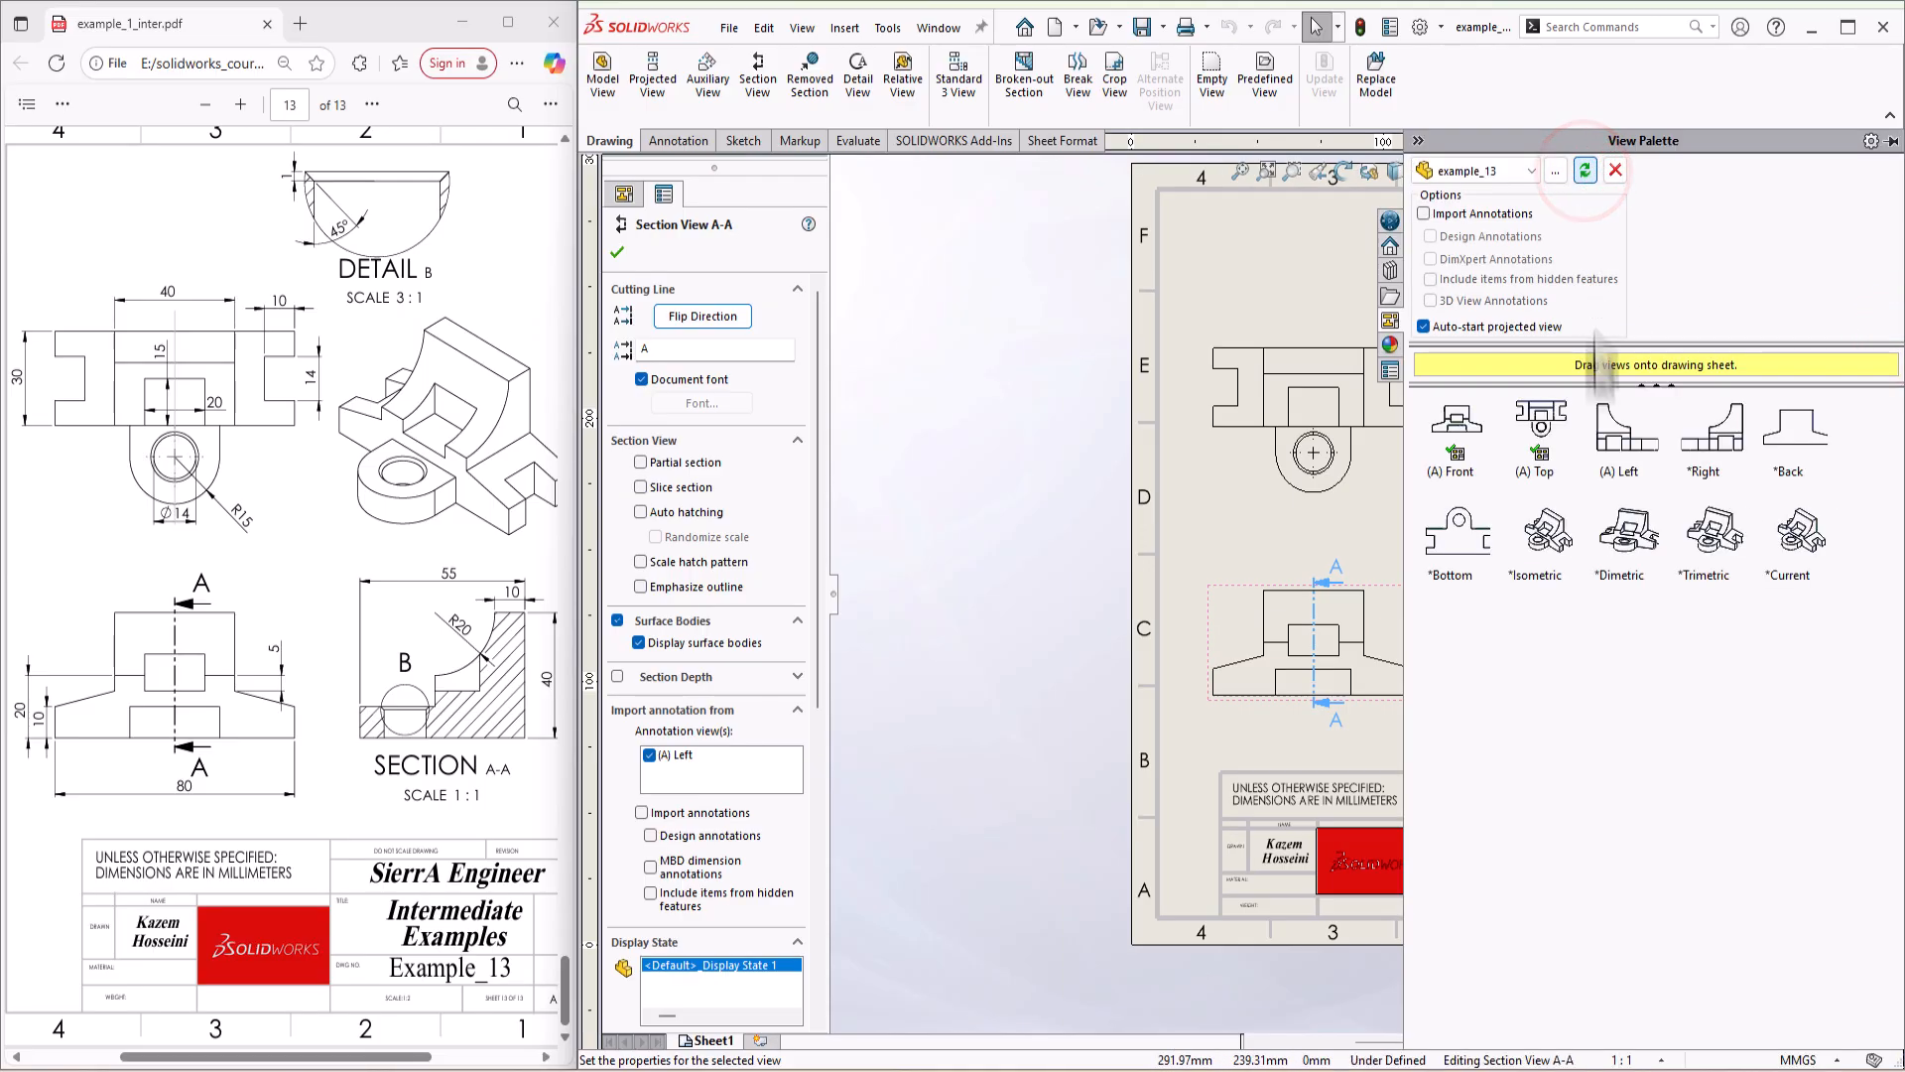
pyautogui.moveTo(1550, 544); pyautogui.dragTo(1518, 436)
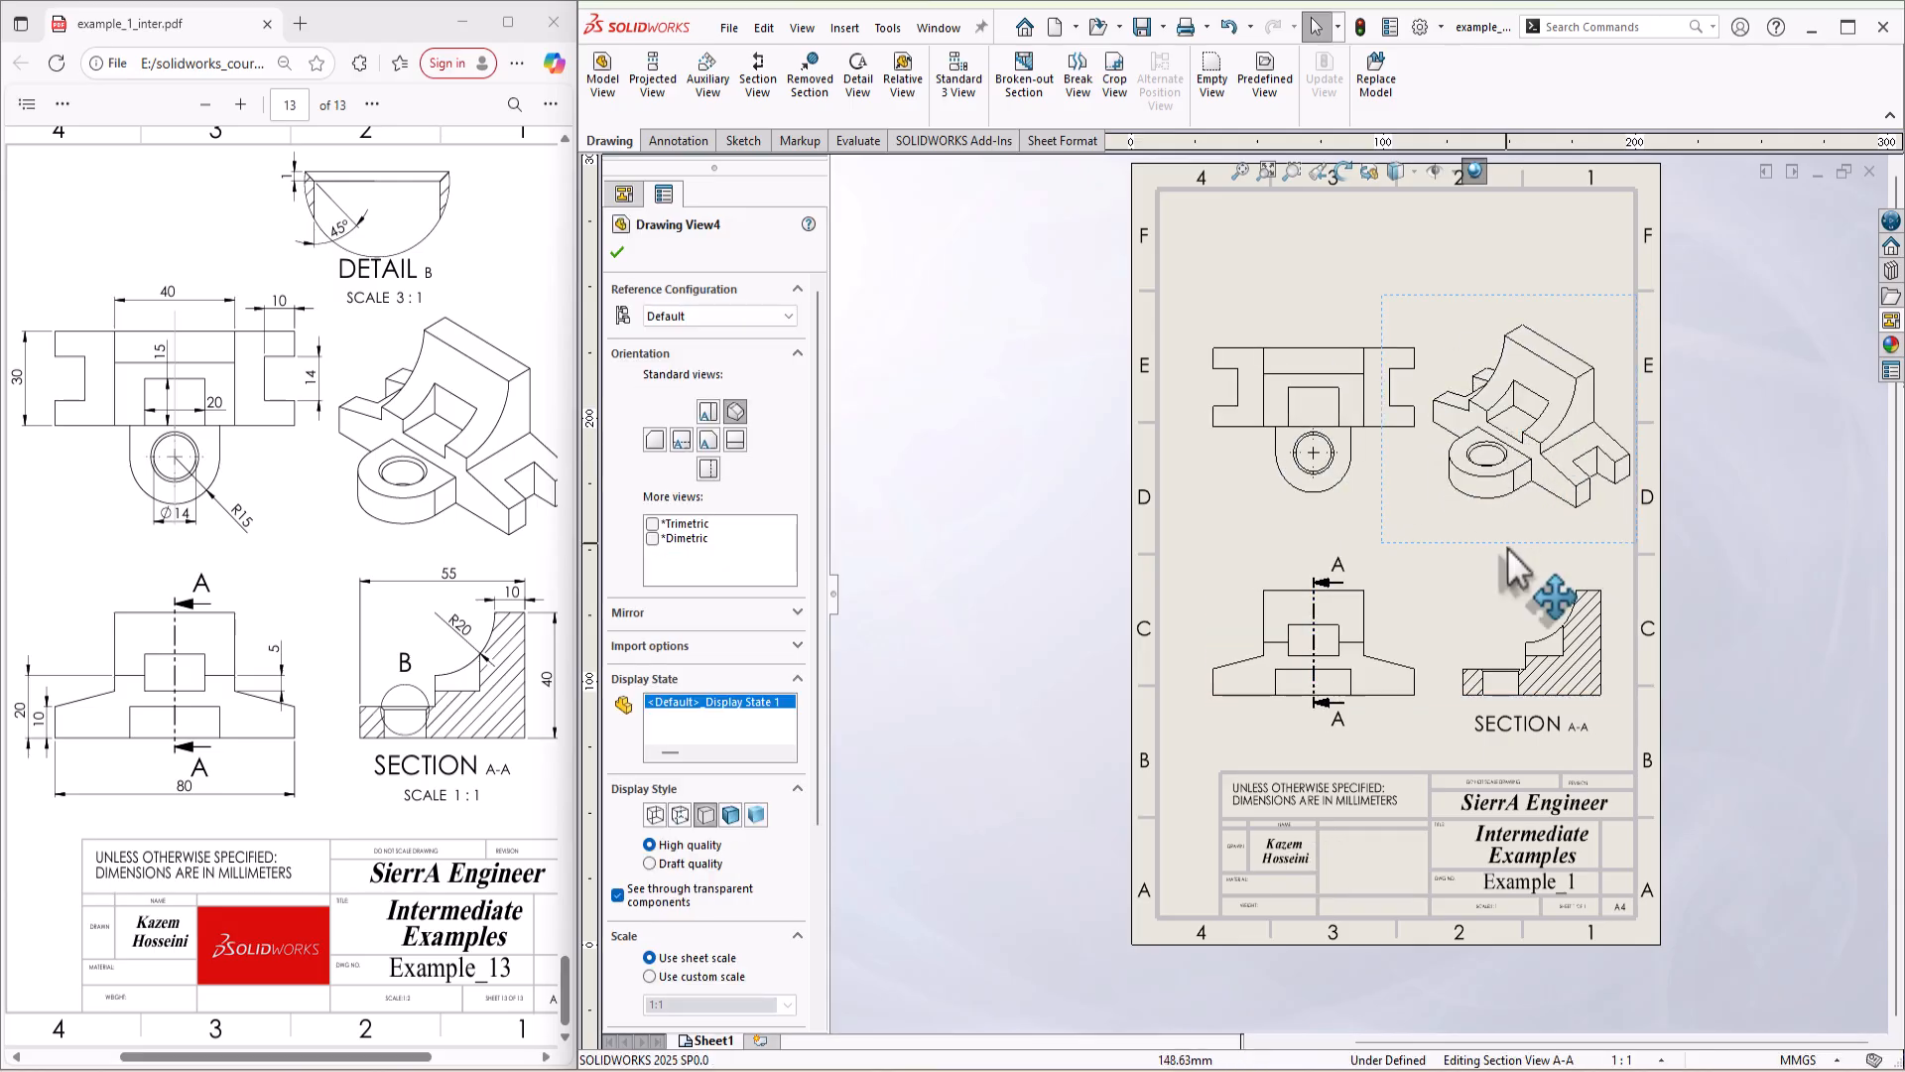
pyautogui.moveTo(1506, 537); pyautogui.dragTo(1507, 548)
pyautogui.scroll(1, 1509, 598)
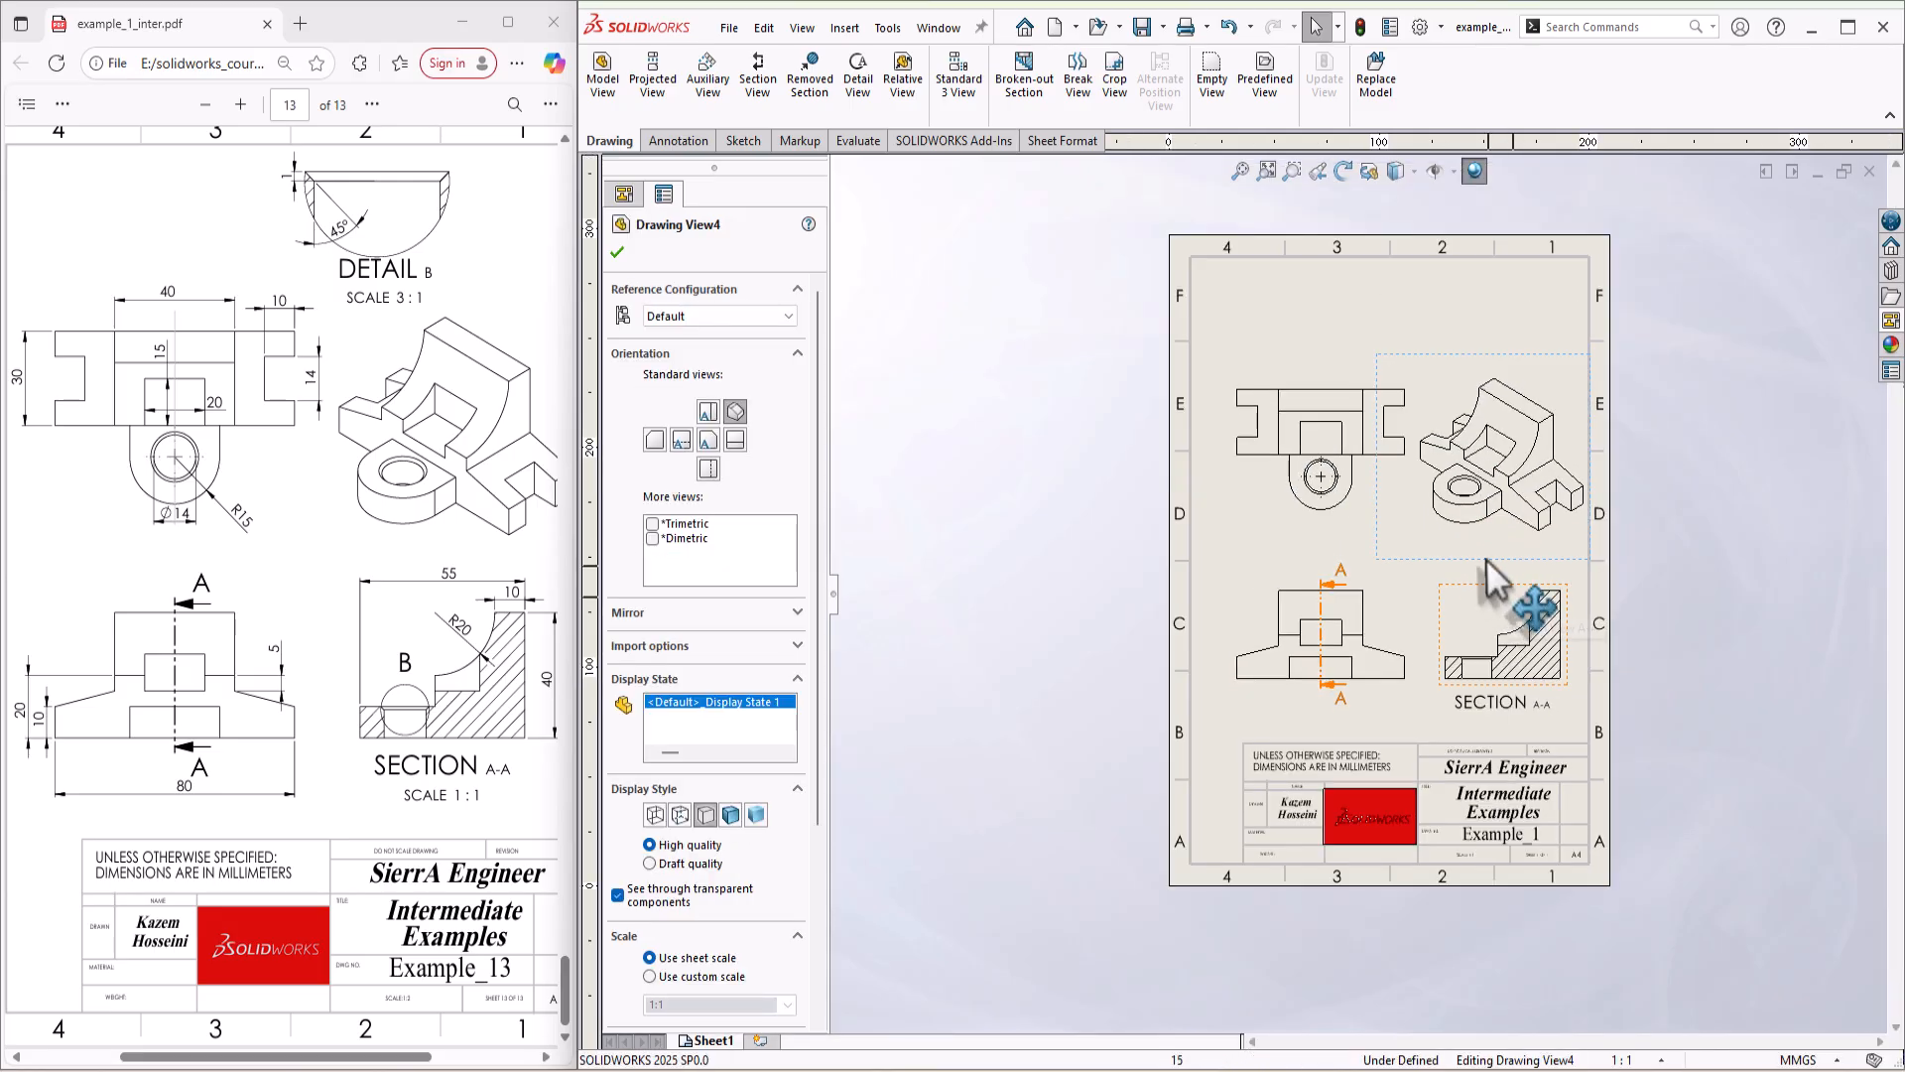
pyautogui.scroll(-2, 1486, 557)
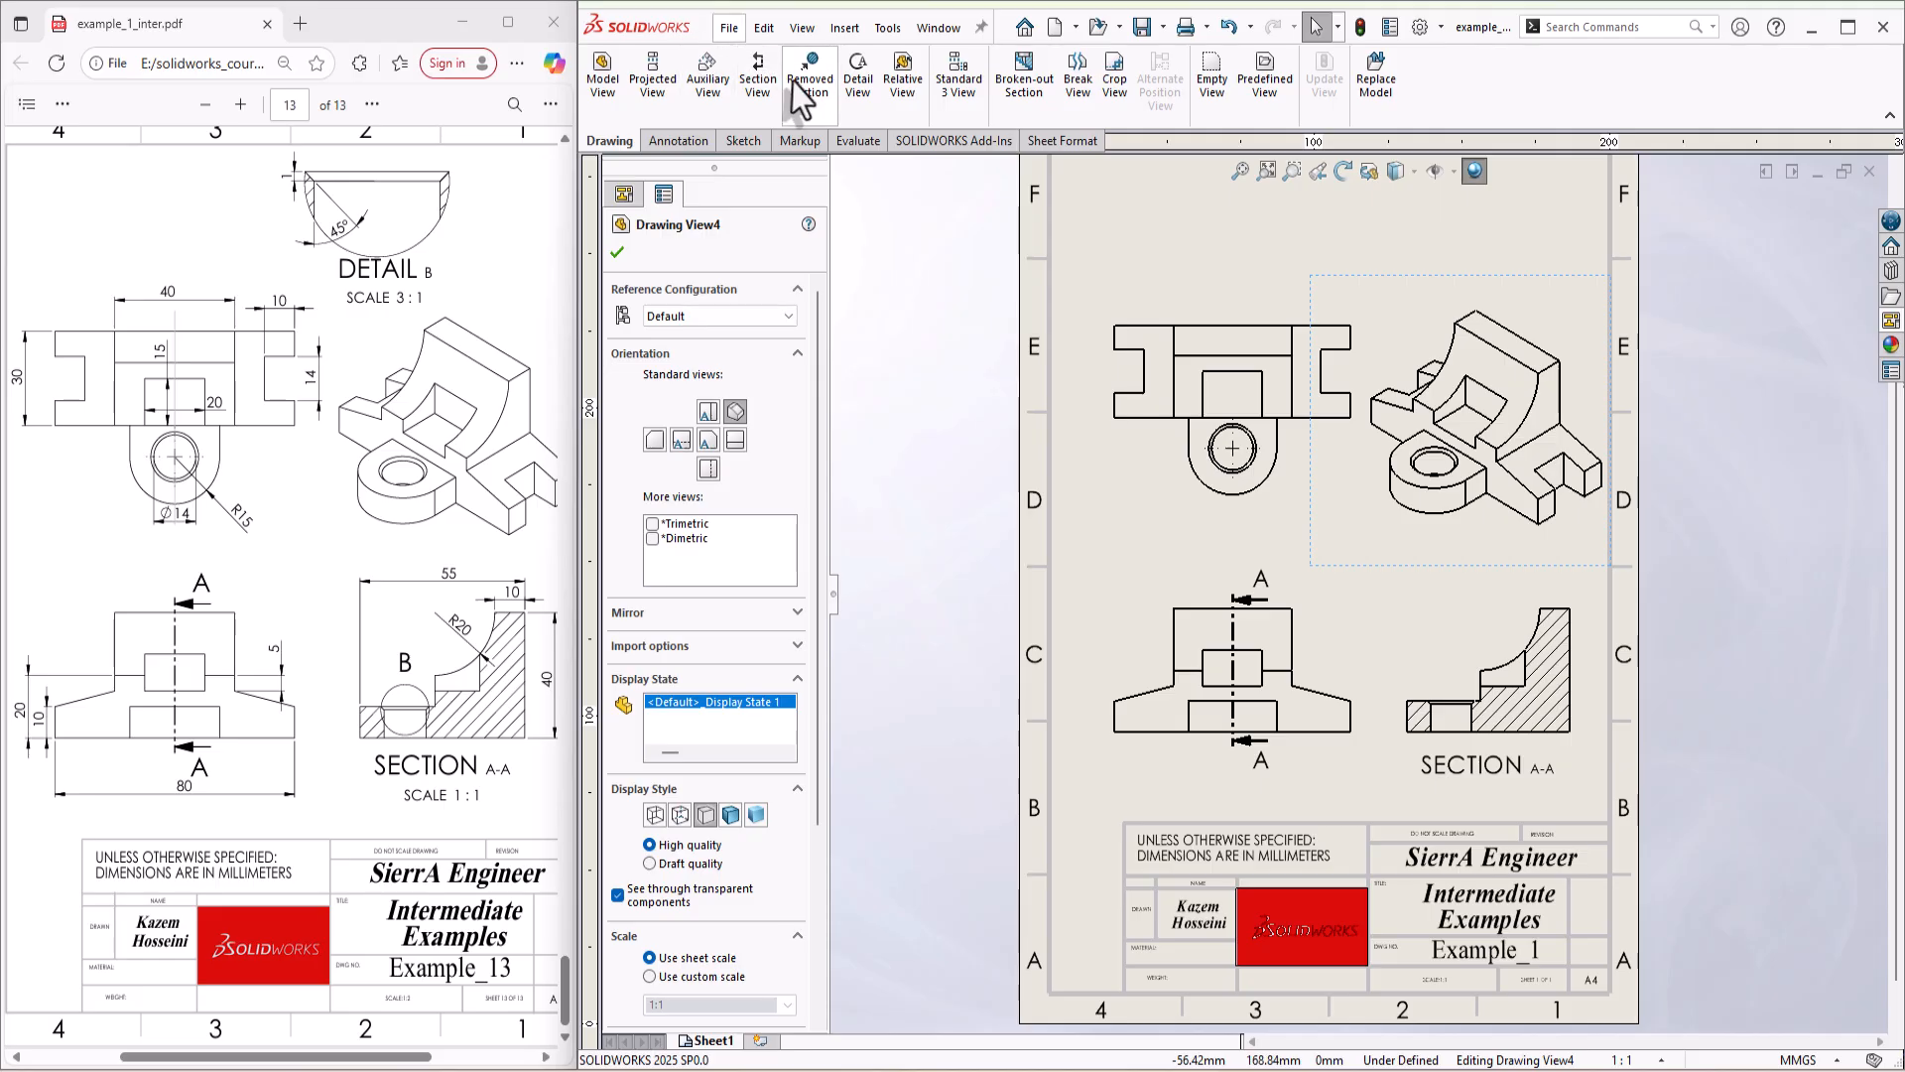
# Step: Create a detail view of the chamfered hole's upper edge in the section view, placed above the isometric view
pyautogui.click(857, 75)
pyautogui.scroll(-8, 1300, 685)
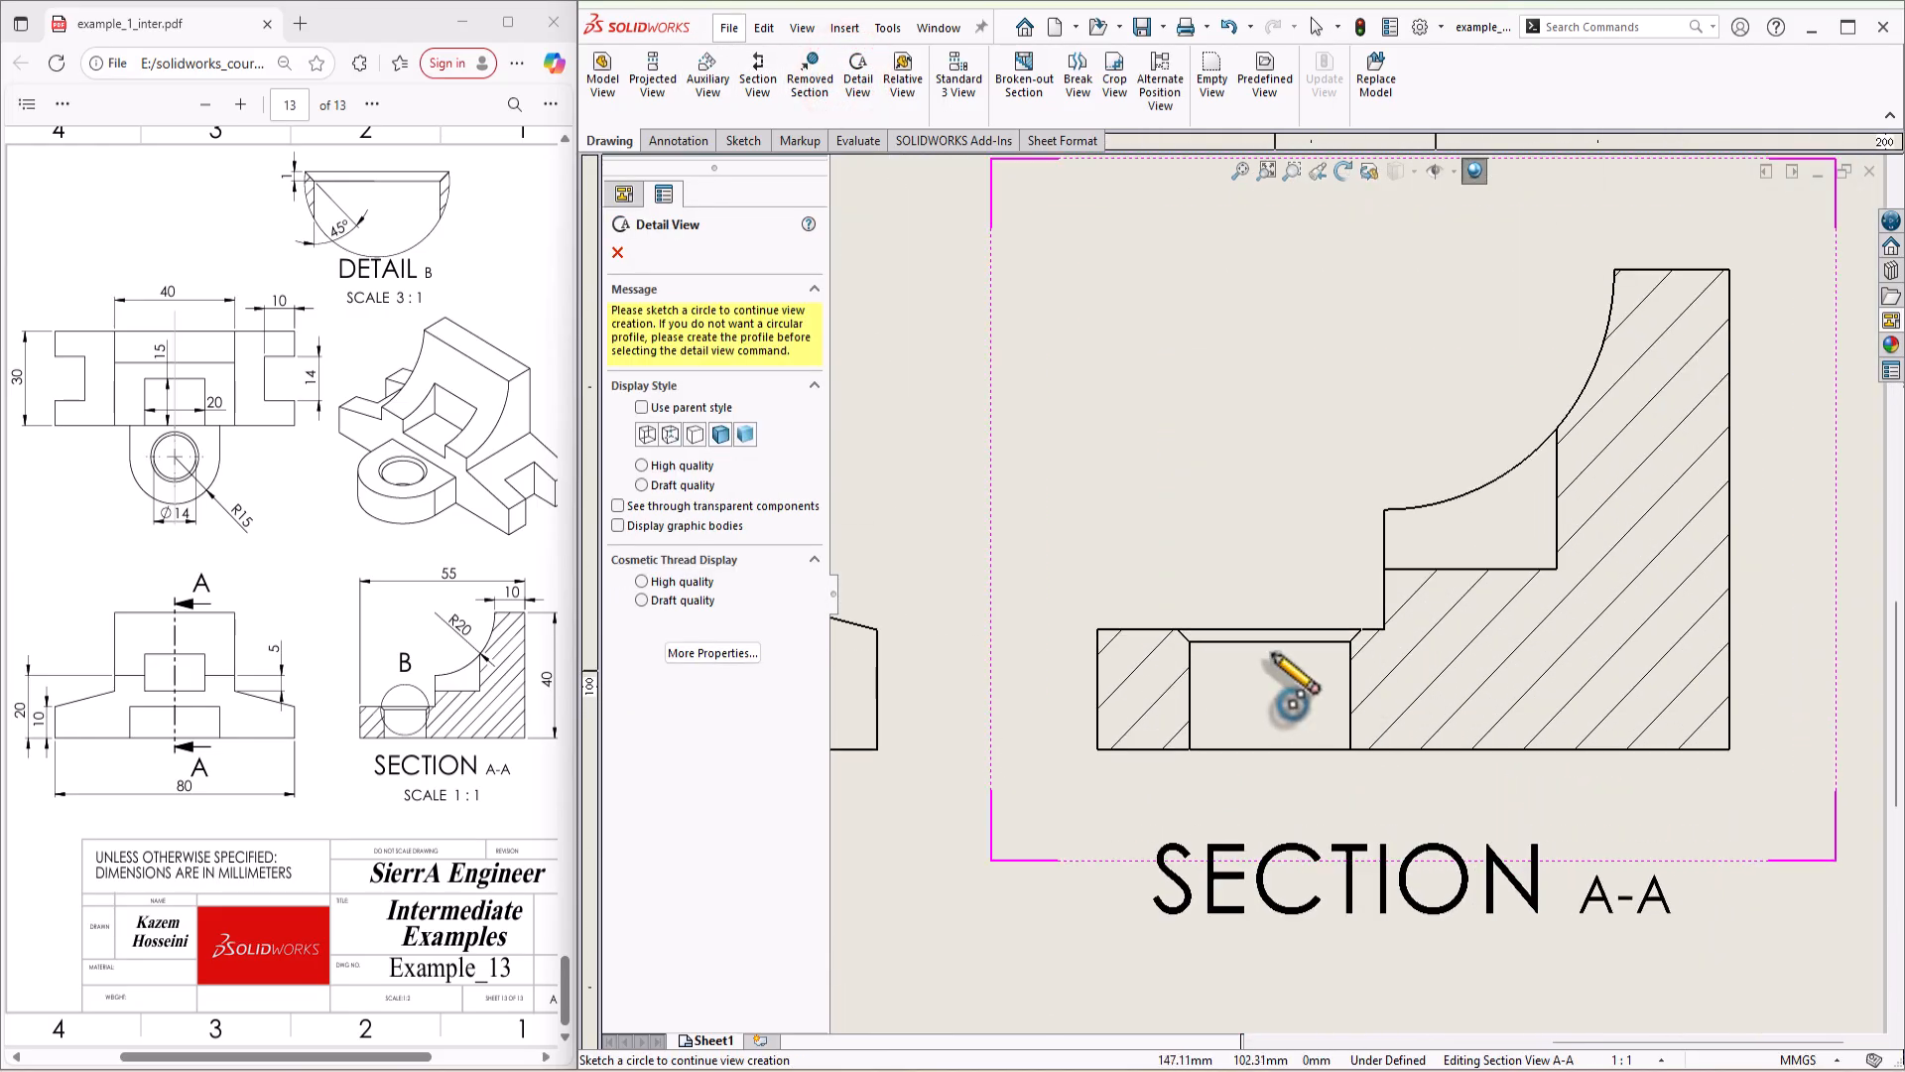
pyautogui.click(1287, 620)
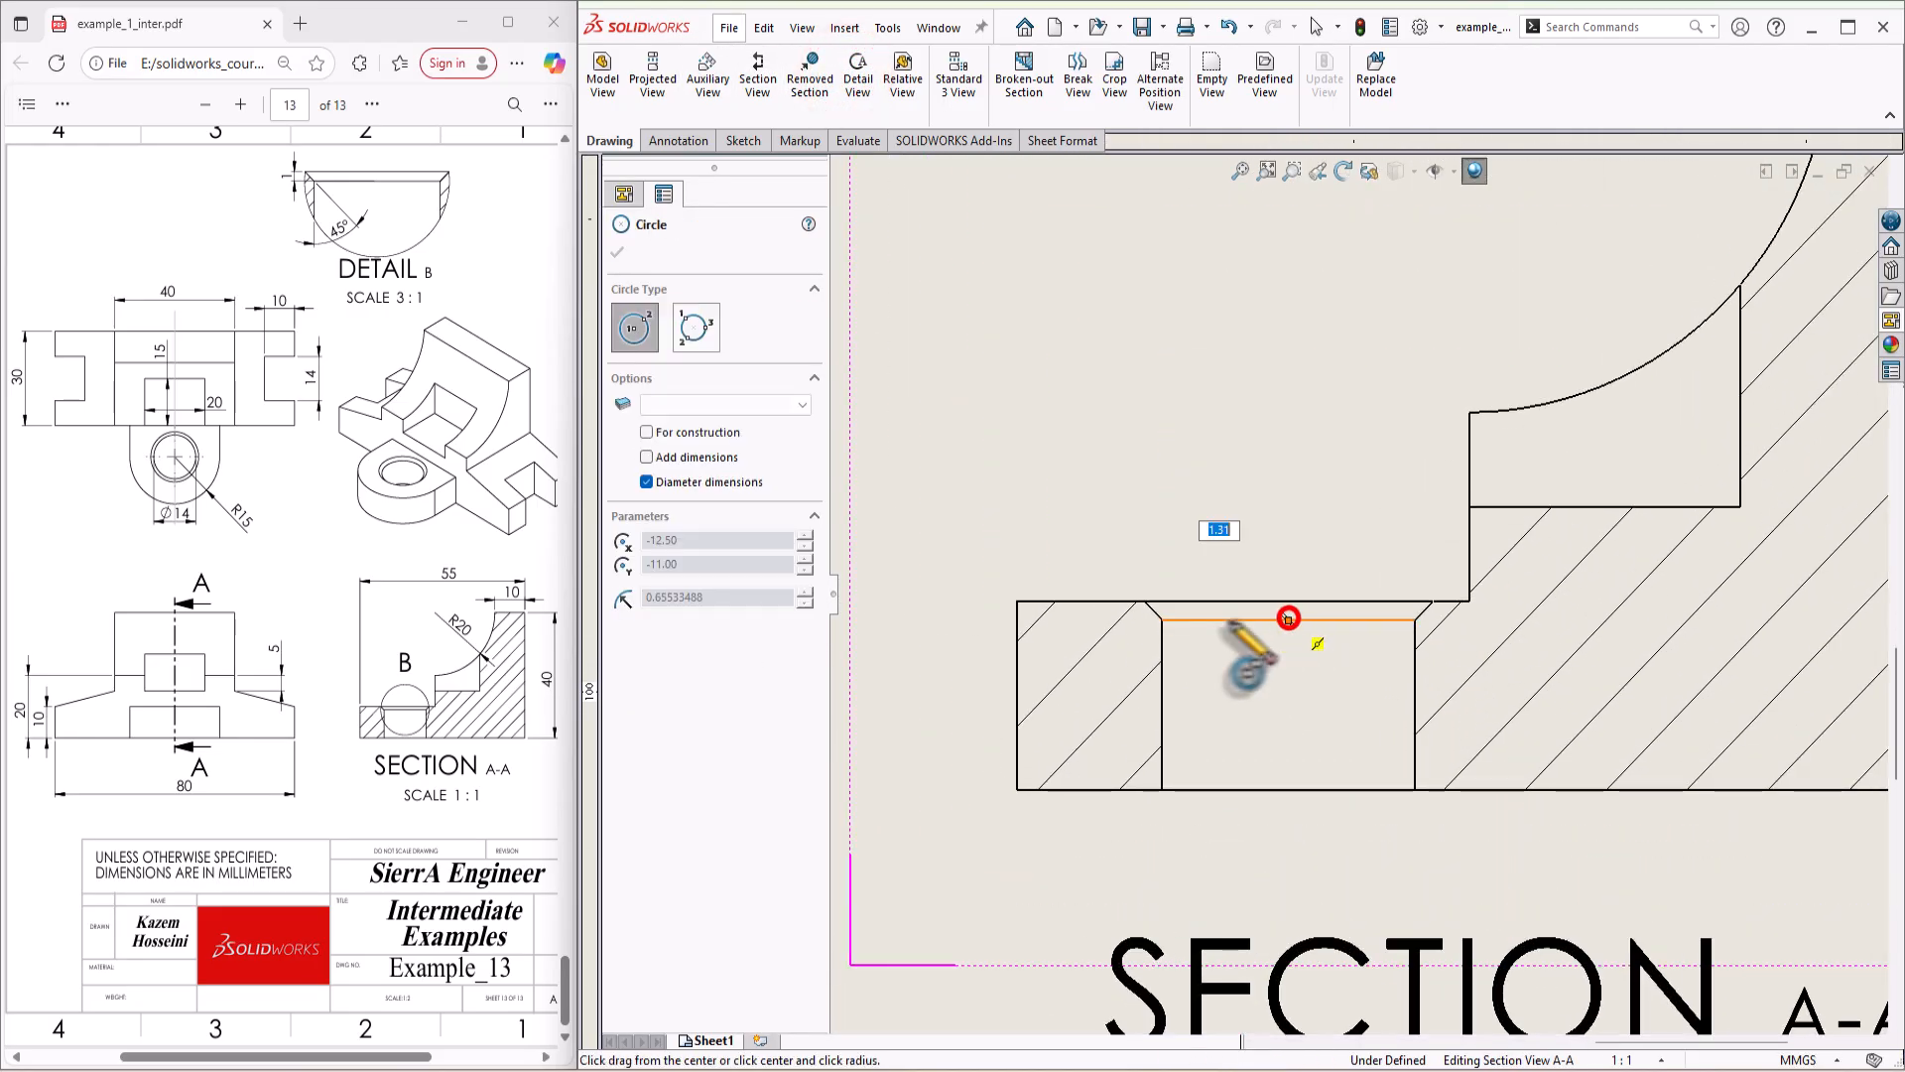
pyautogui.click(1141, 601)
pyautogui.press('f')
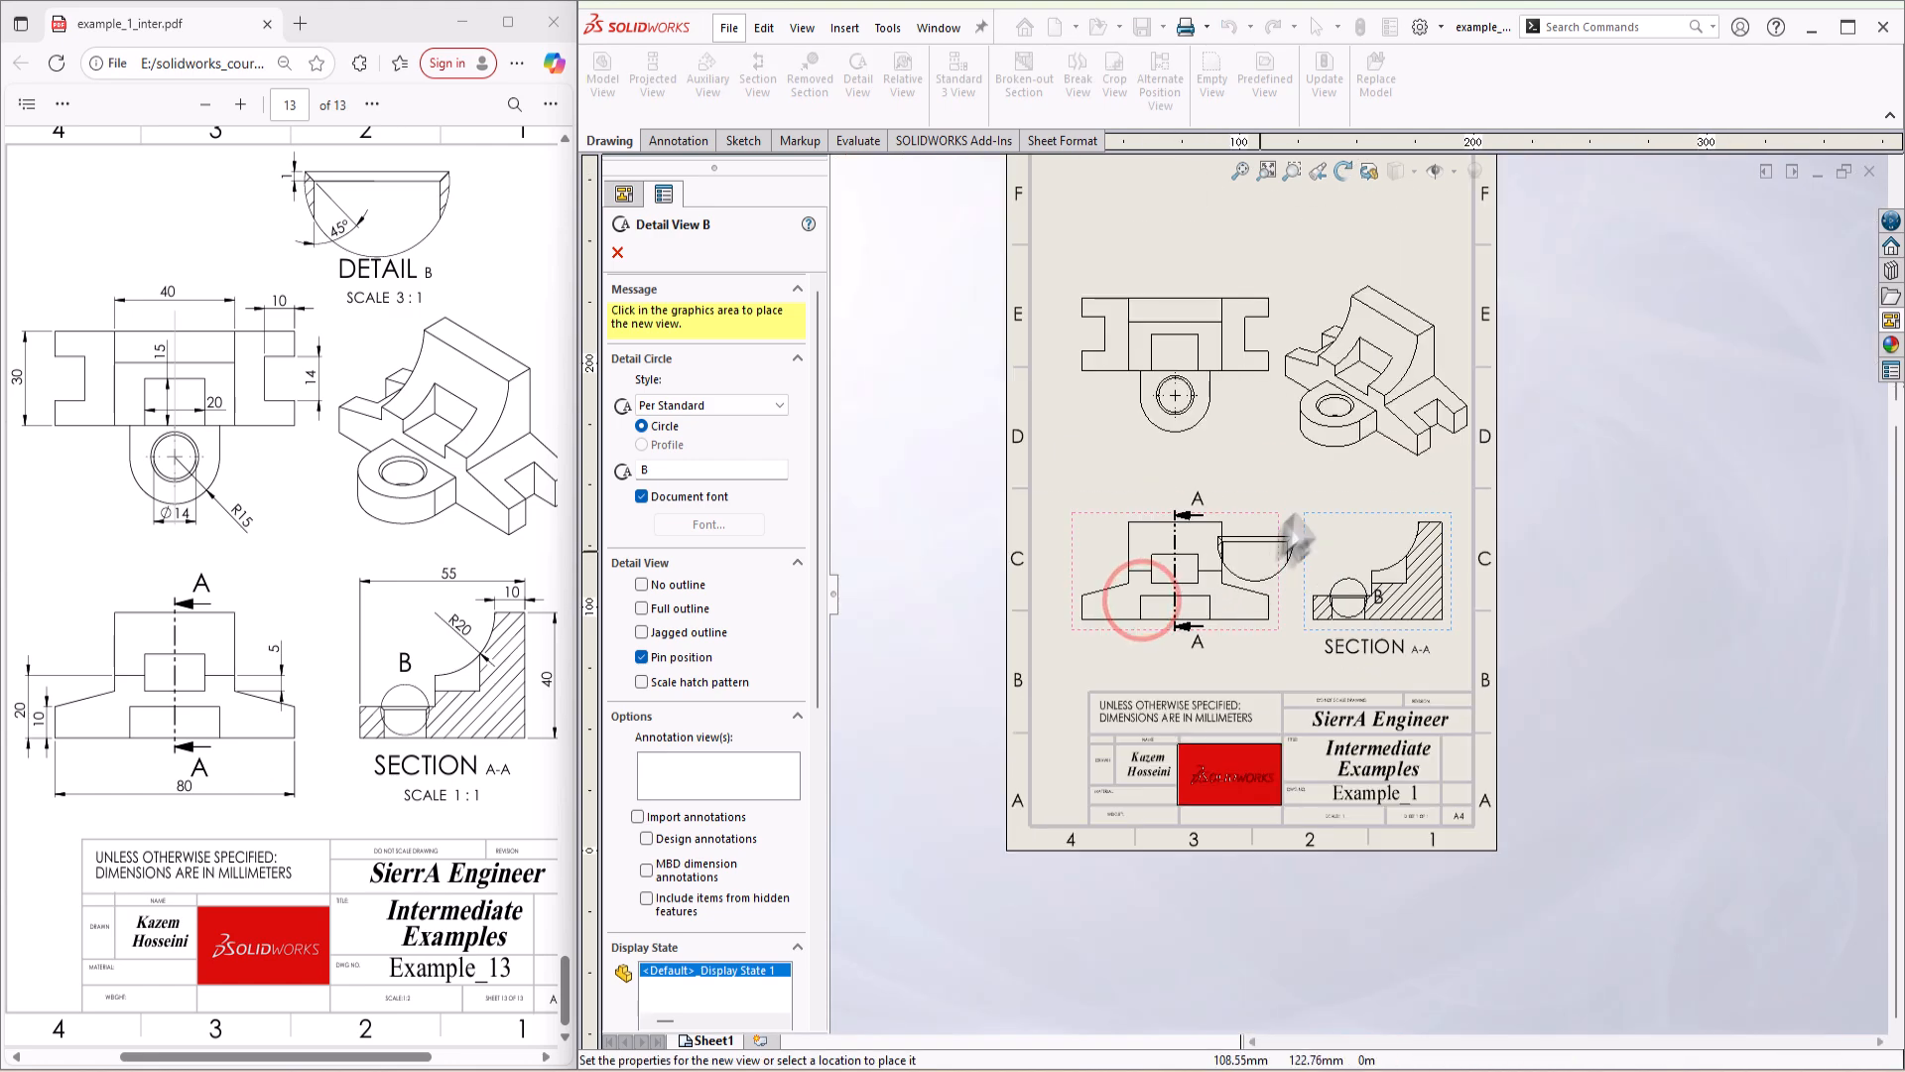
pyautogui.scroll(-6, 1300, 477)
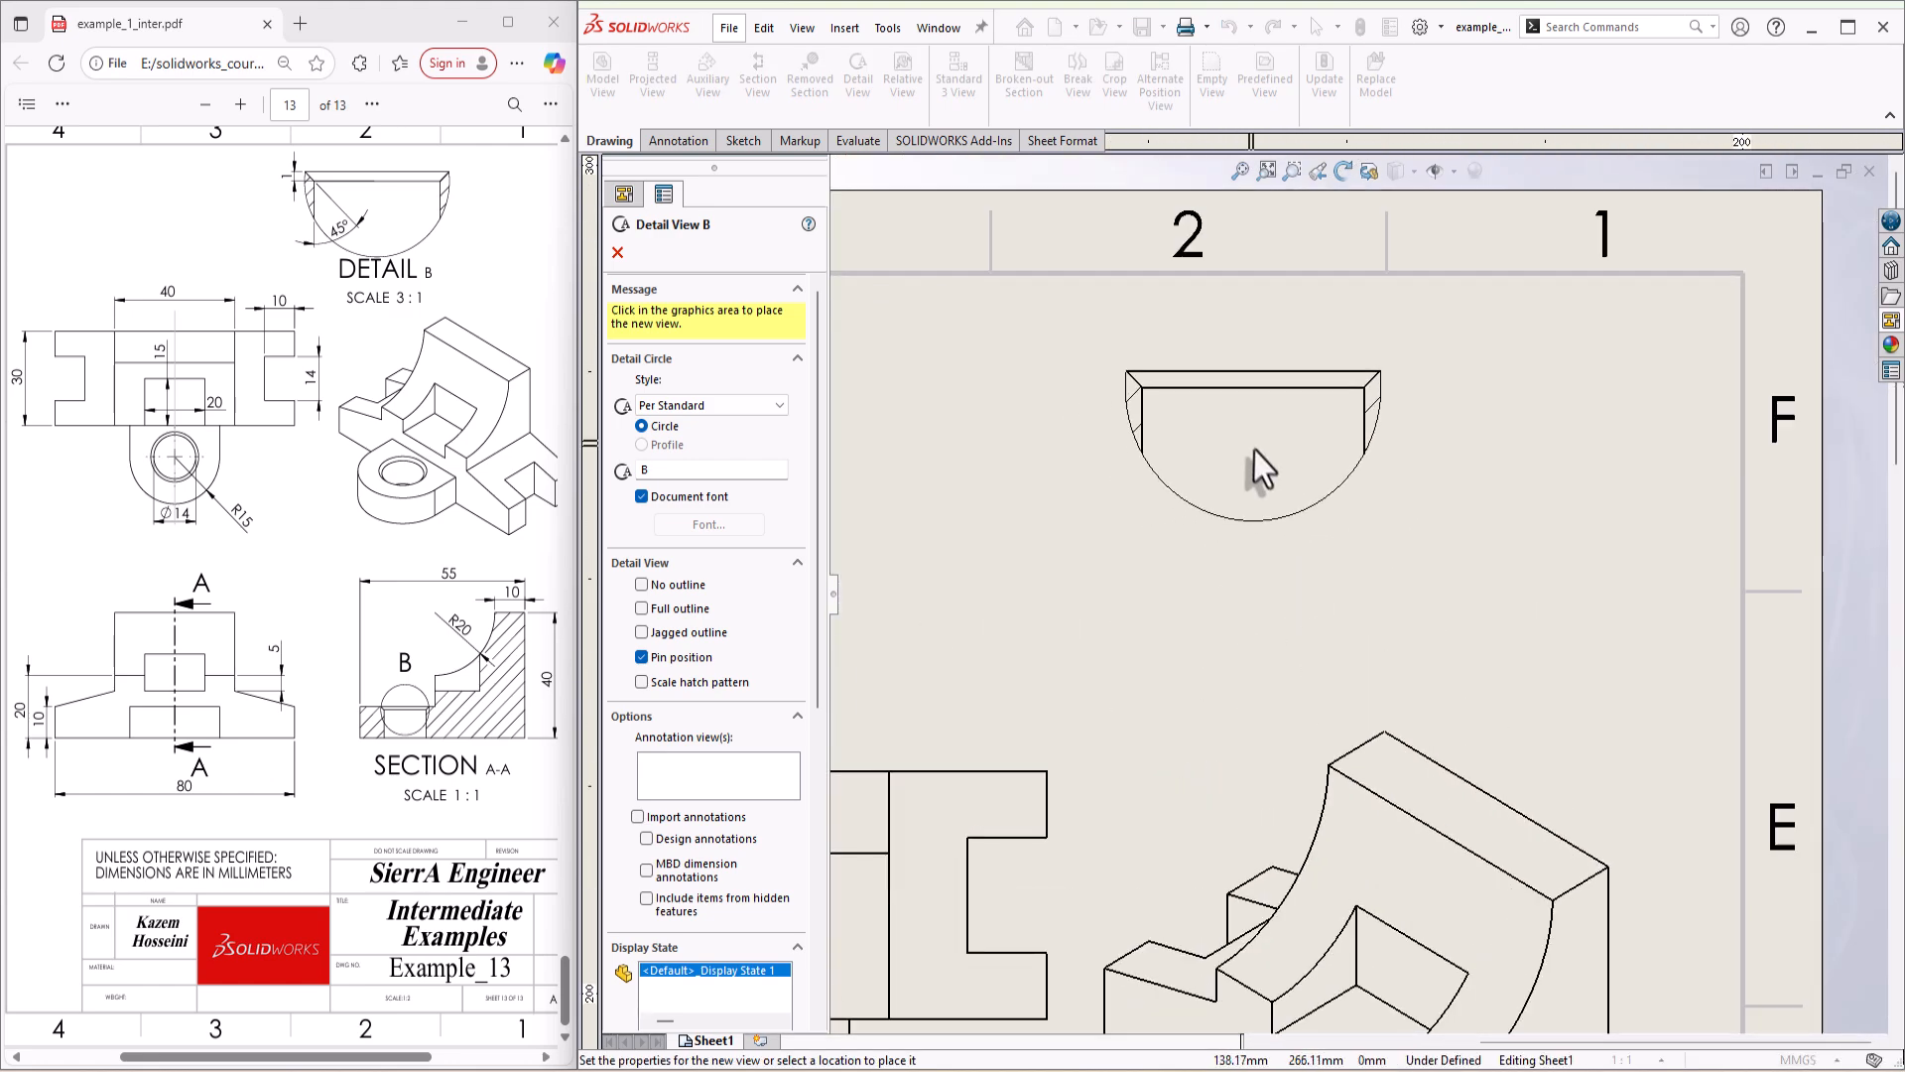
pyautogui.click(1254, 450)
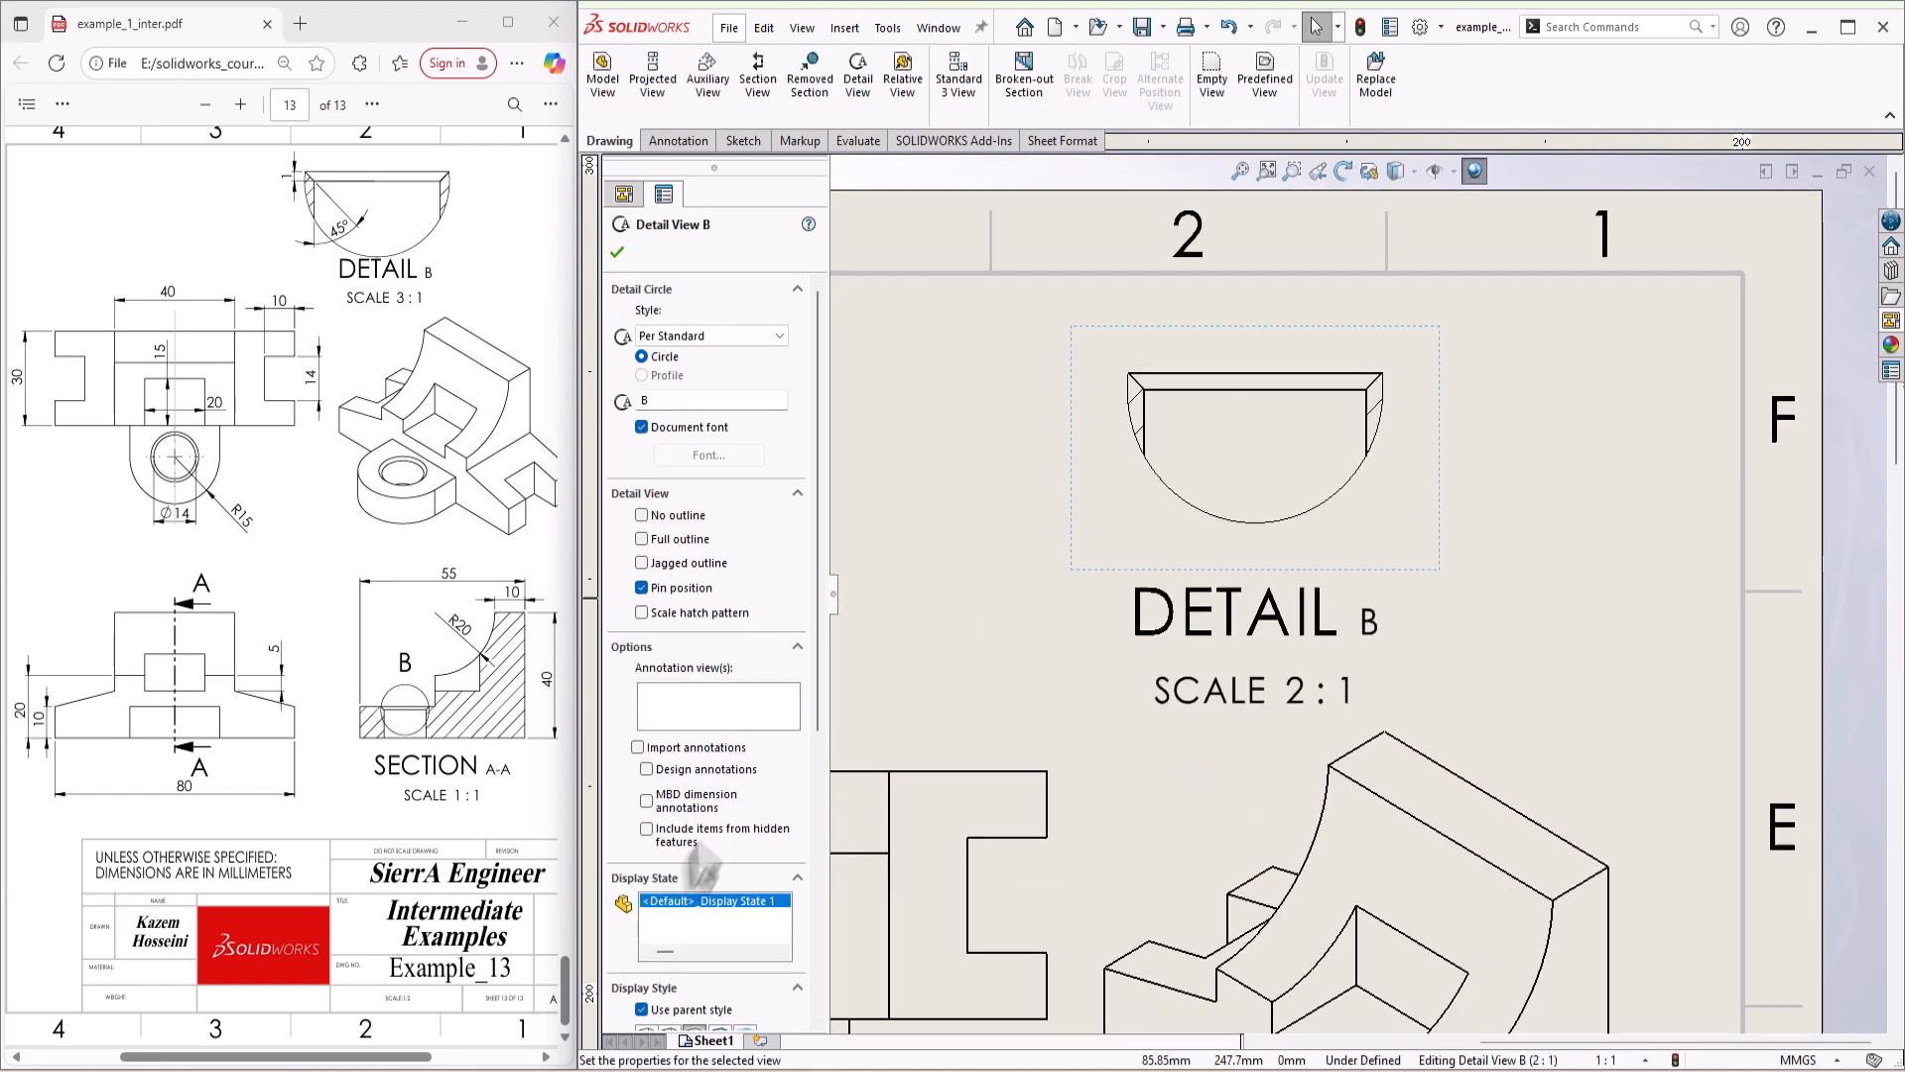
# Step: Set the detail view's custom scale to 3:1 and move its label up closer to the view
pyautogui.scroll(-5, 759, 770)
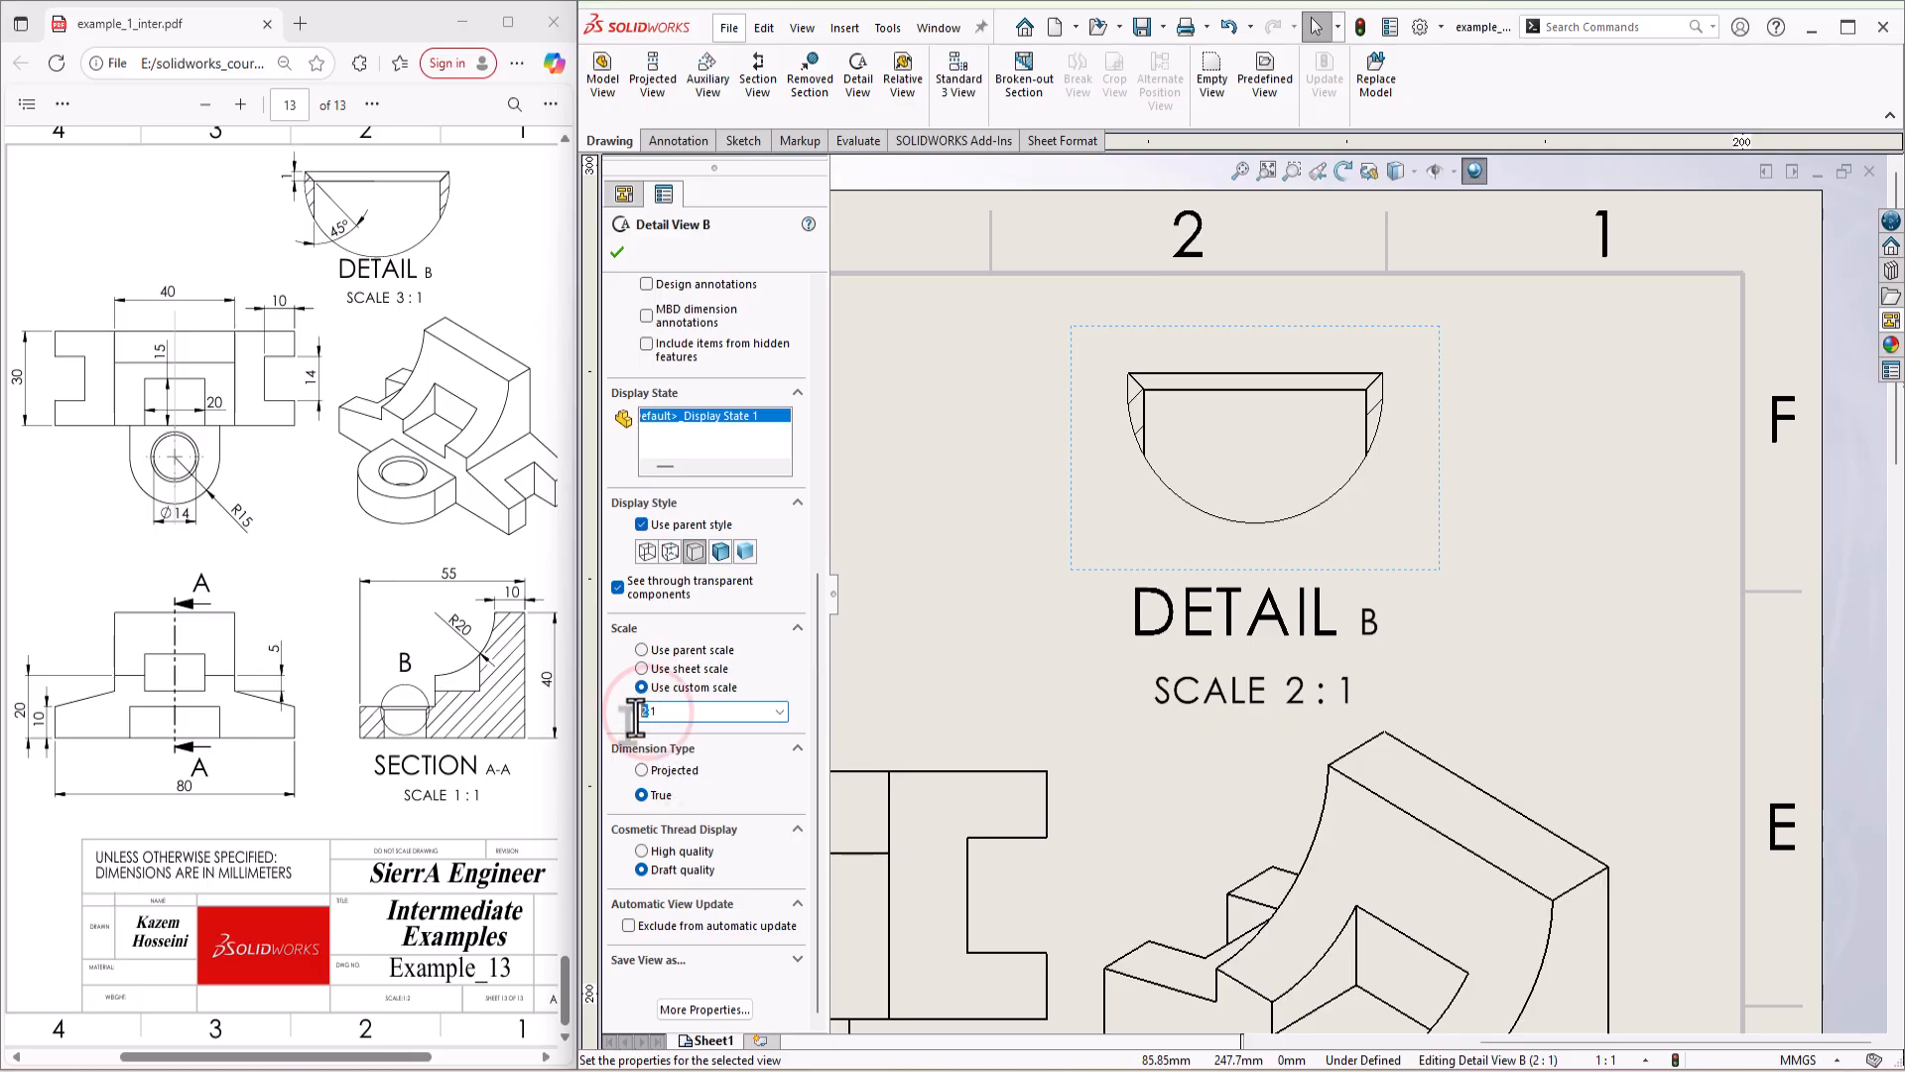
pyautogui.press('Return')
pyautogui.scroll(3, 1226, 640)
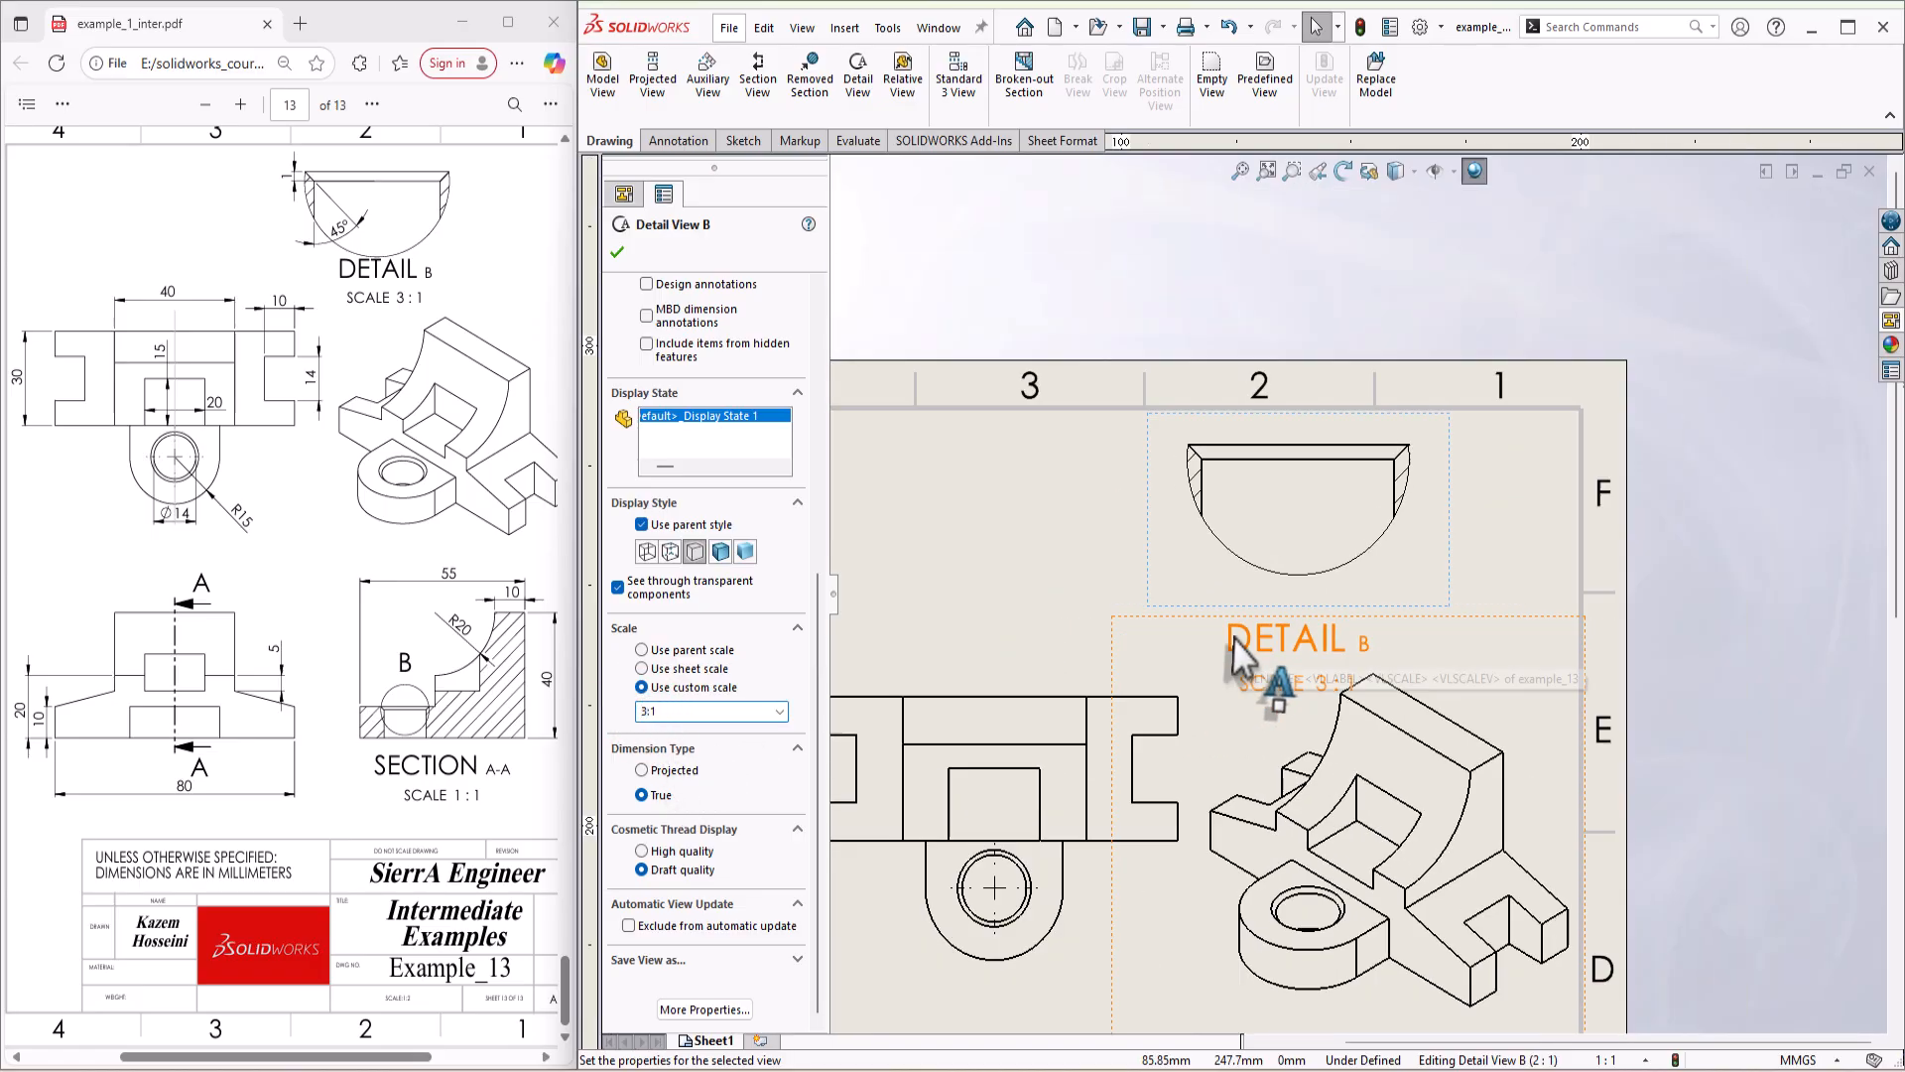
pyautogui.moveTo(1304, 641); pyautogui.dragTo(1313, 600)
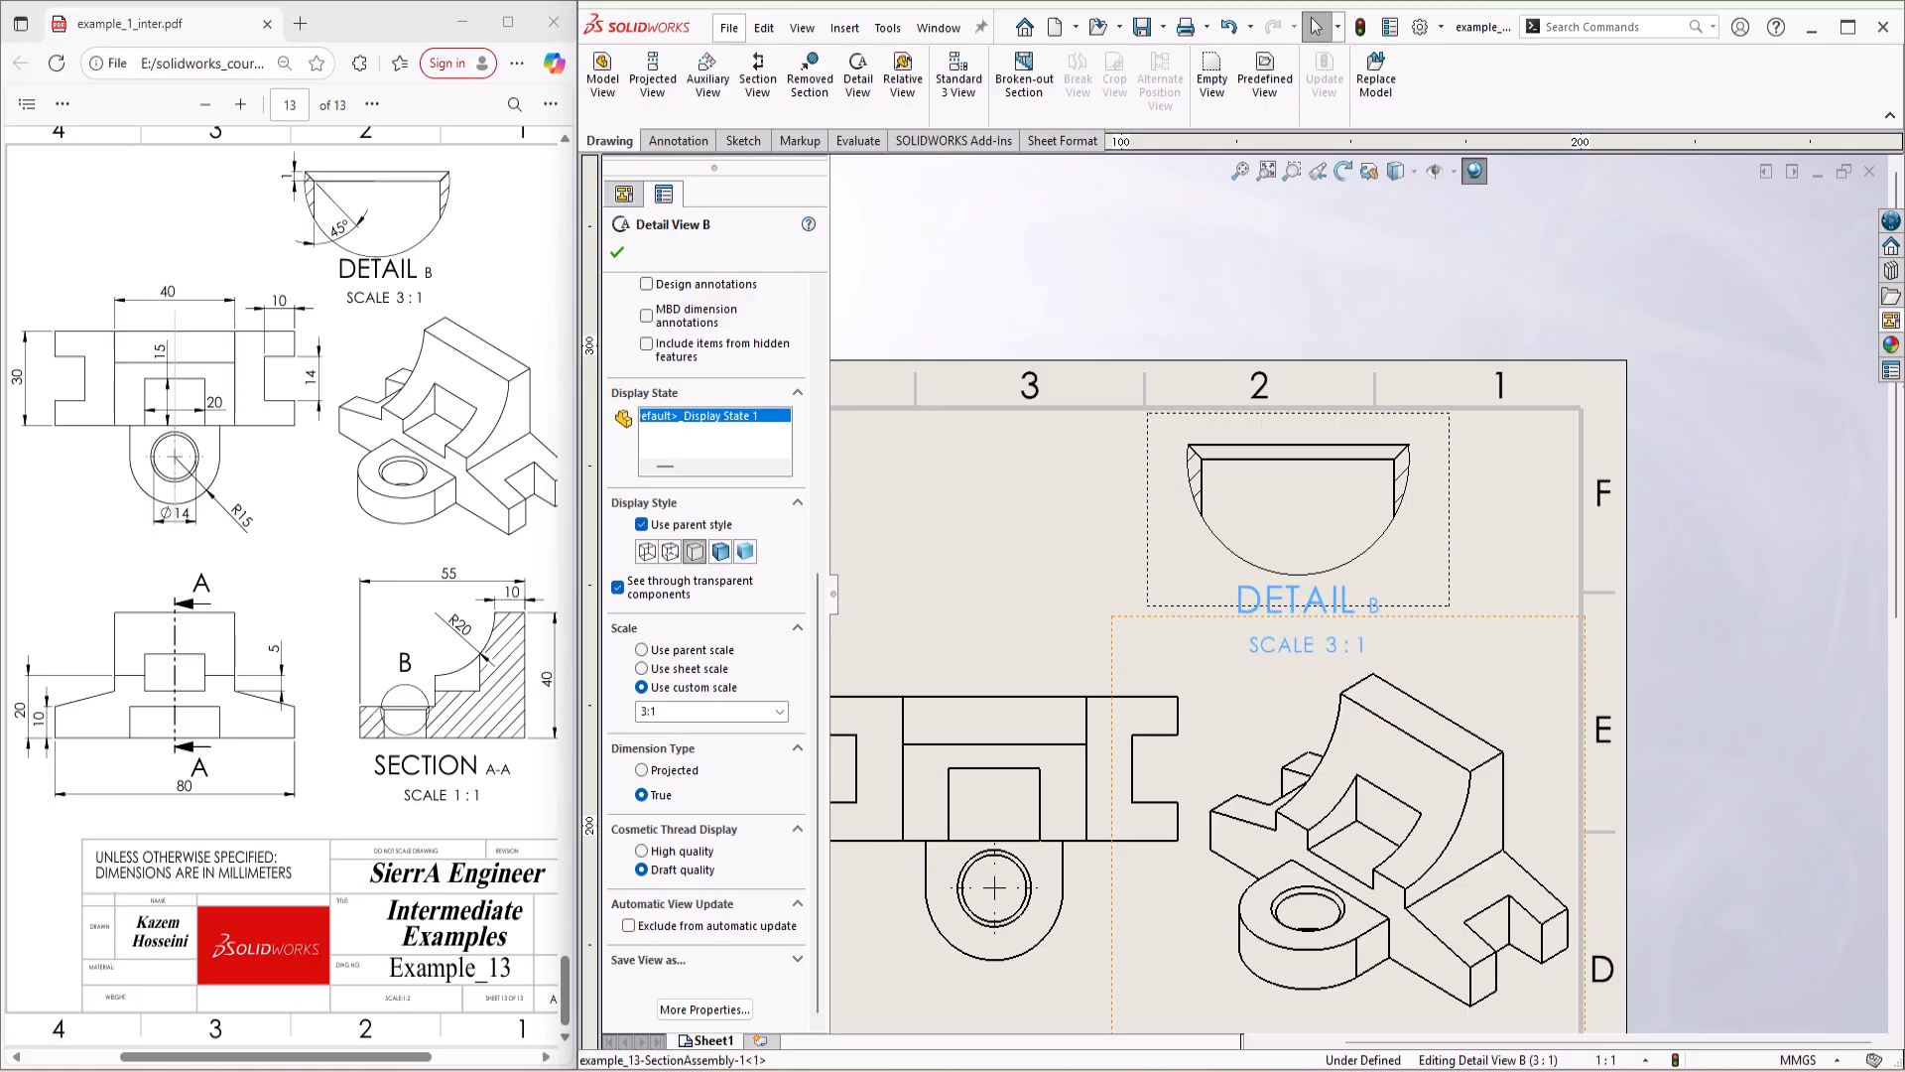
pyautogui.click(1754, 647)
# Step: Dimension the overall width of the base's bottom edge in the front view, placing the dimension below the view
pyautogui.scroll(6, 1568, 687)
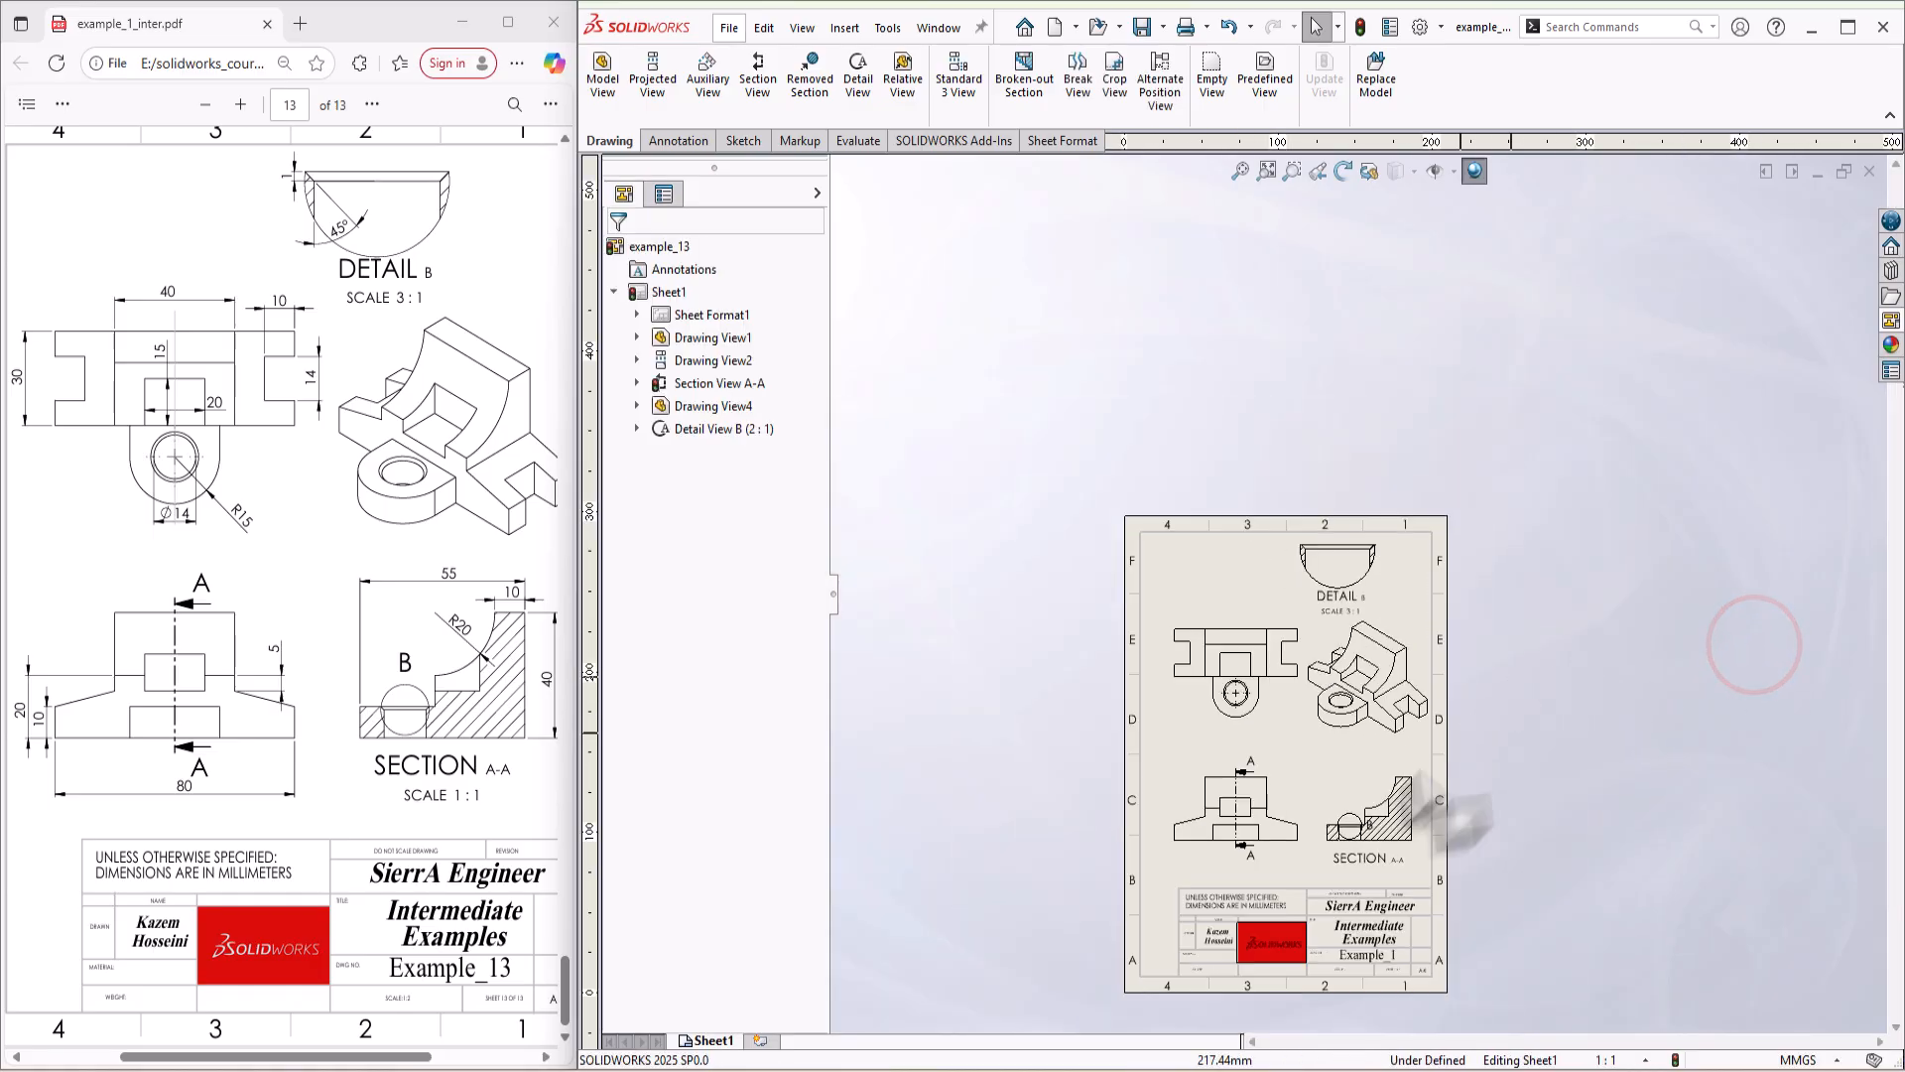
pyautogui.scroll(-2, 1437, 853)
pyautogui.scroll(-2, 1201, 833)
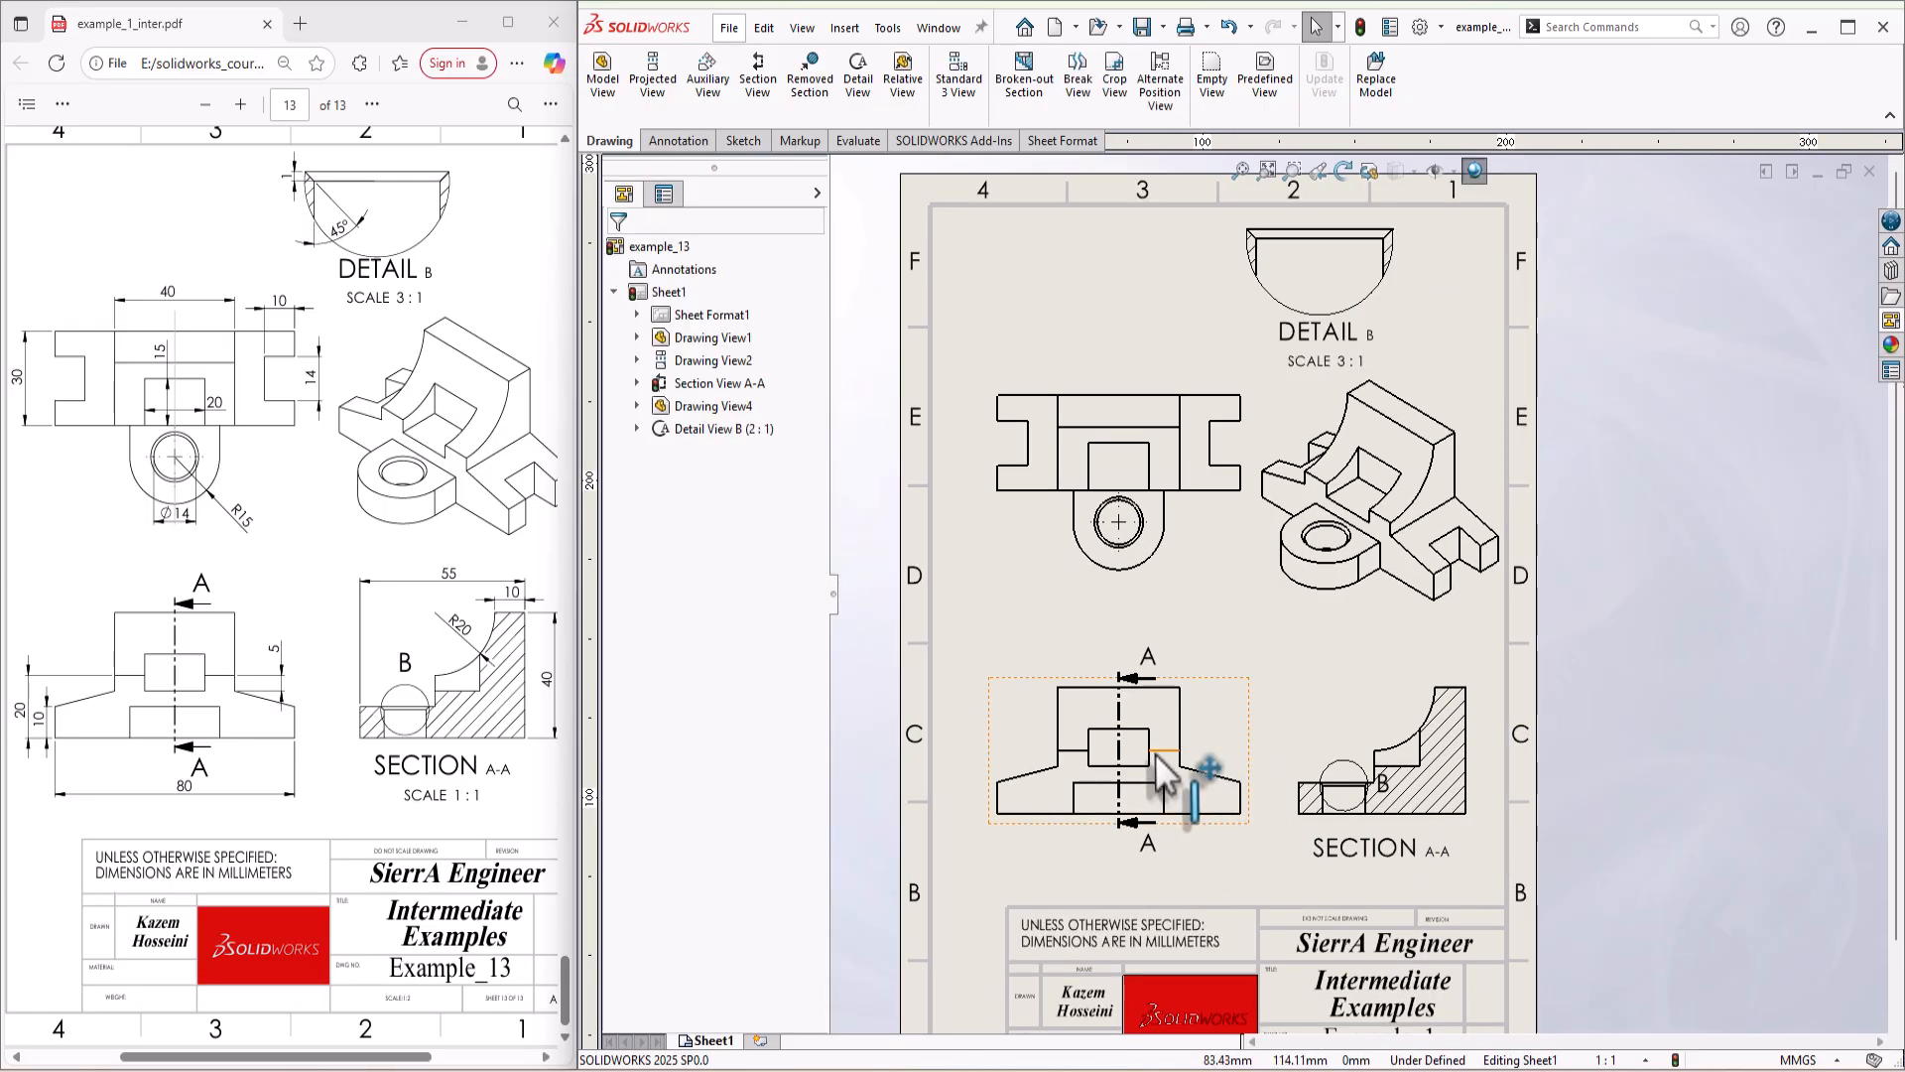
pyautogui.press('s')
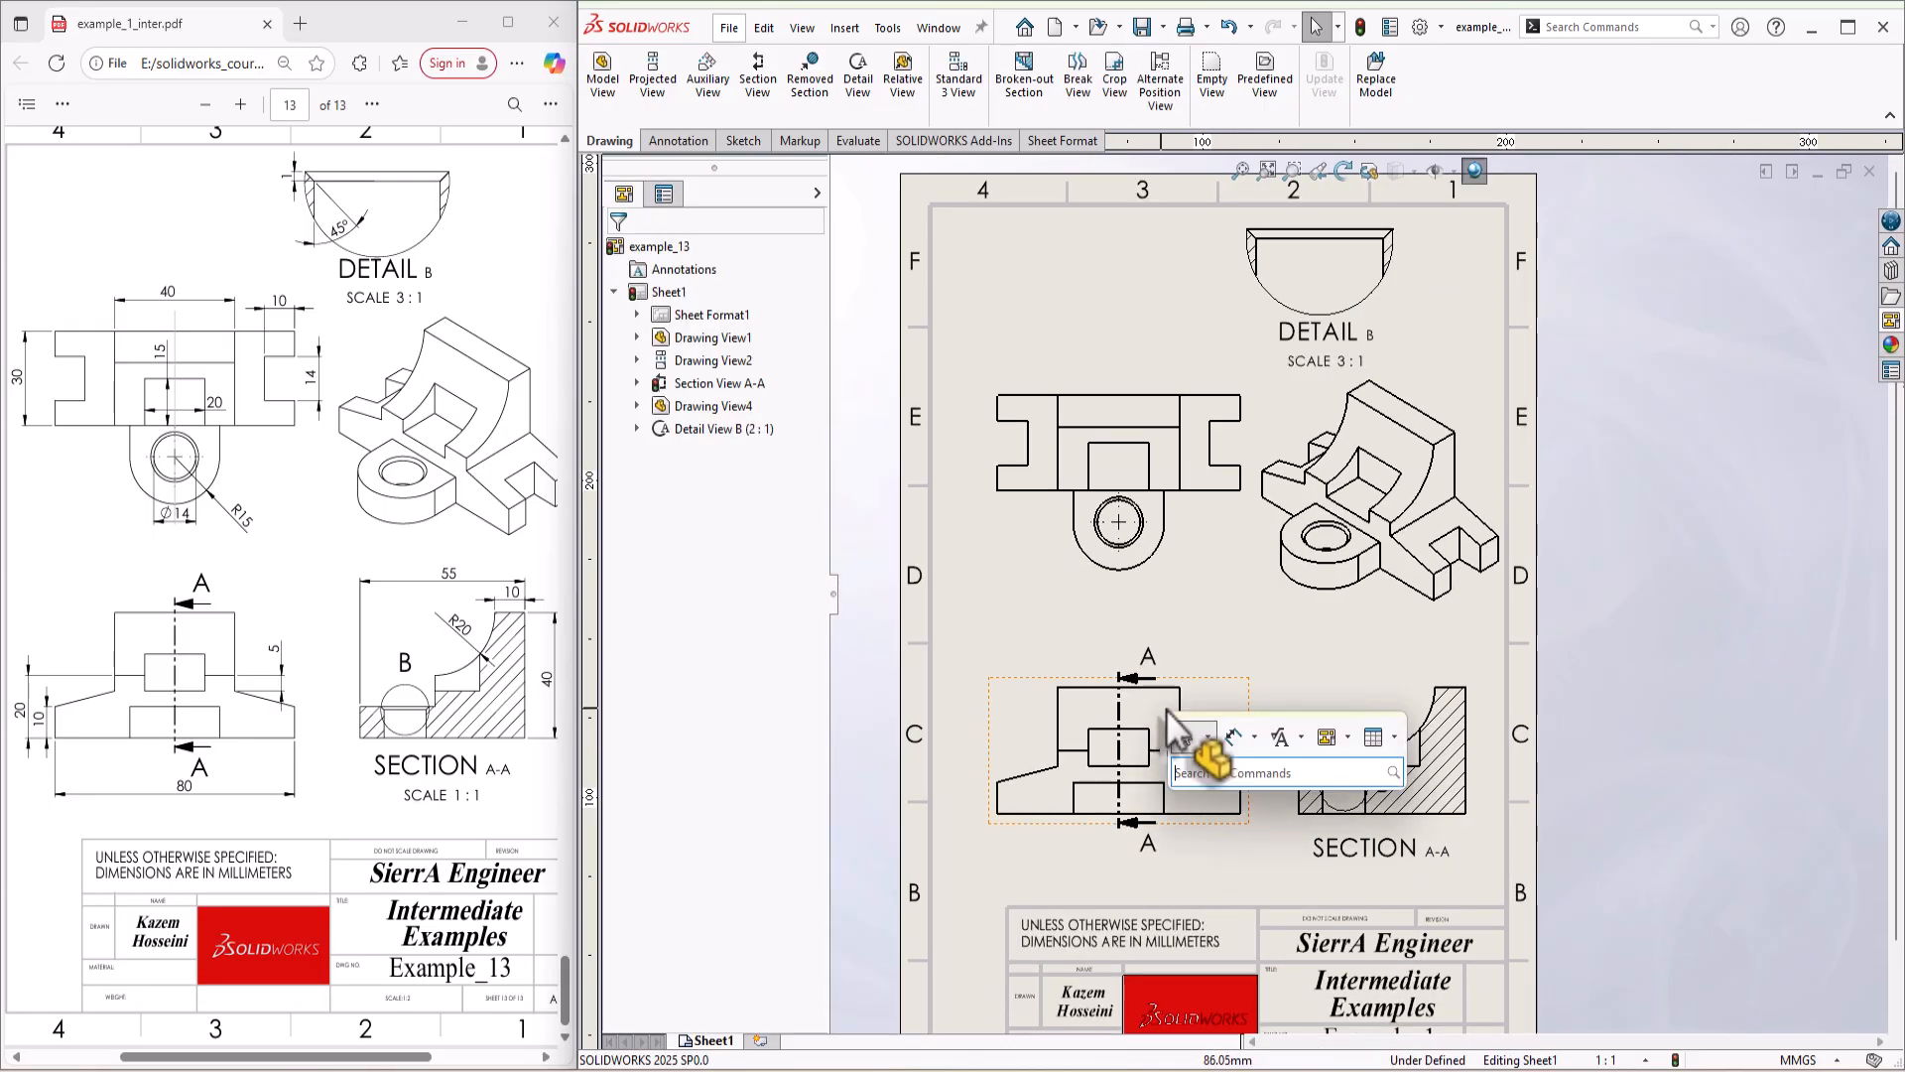
pyautogui.click(1230, 737)
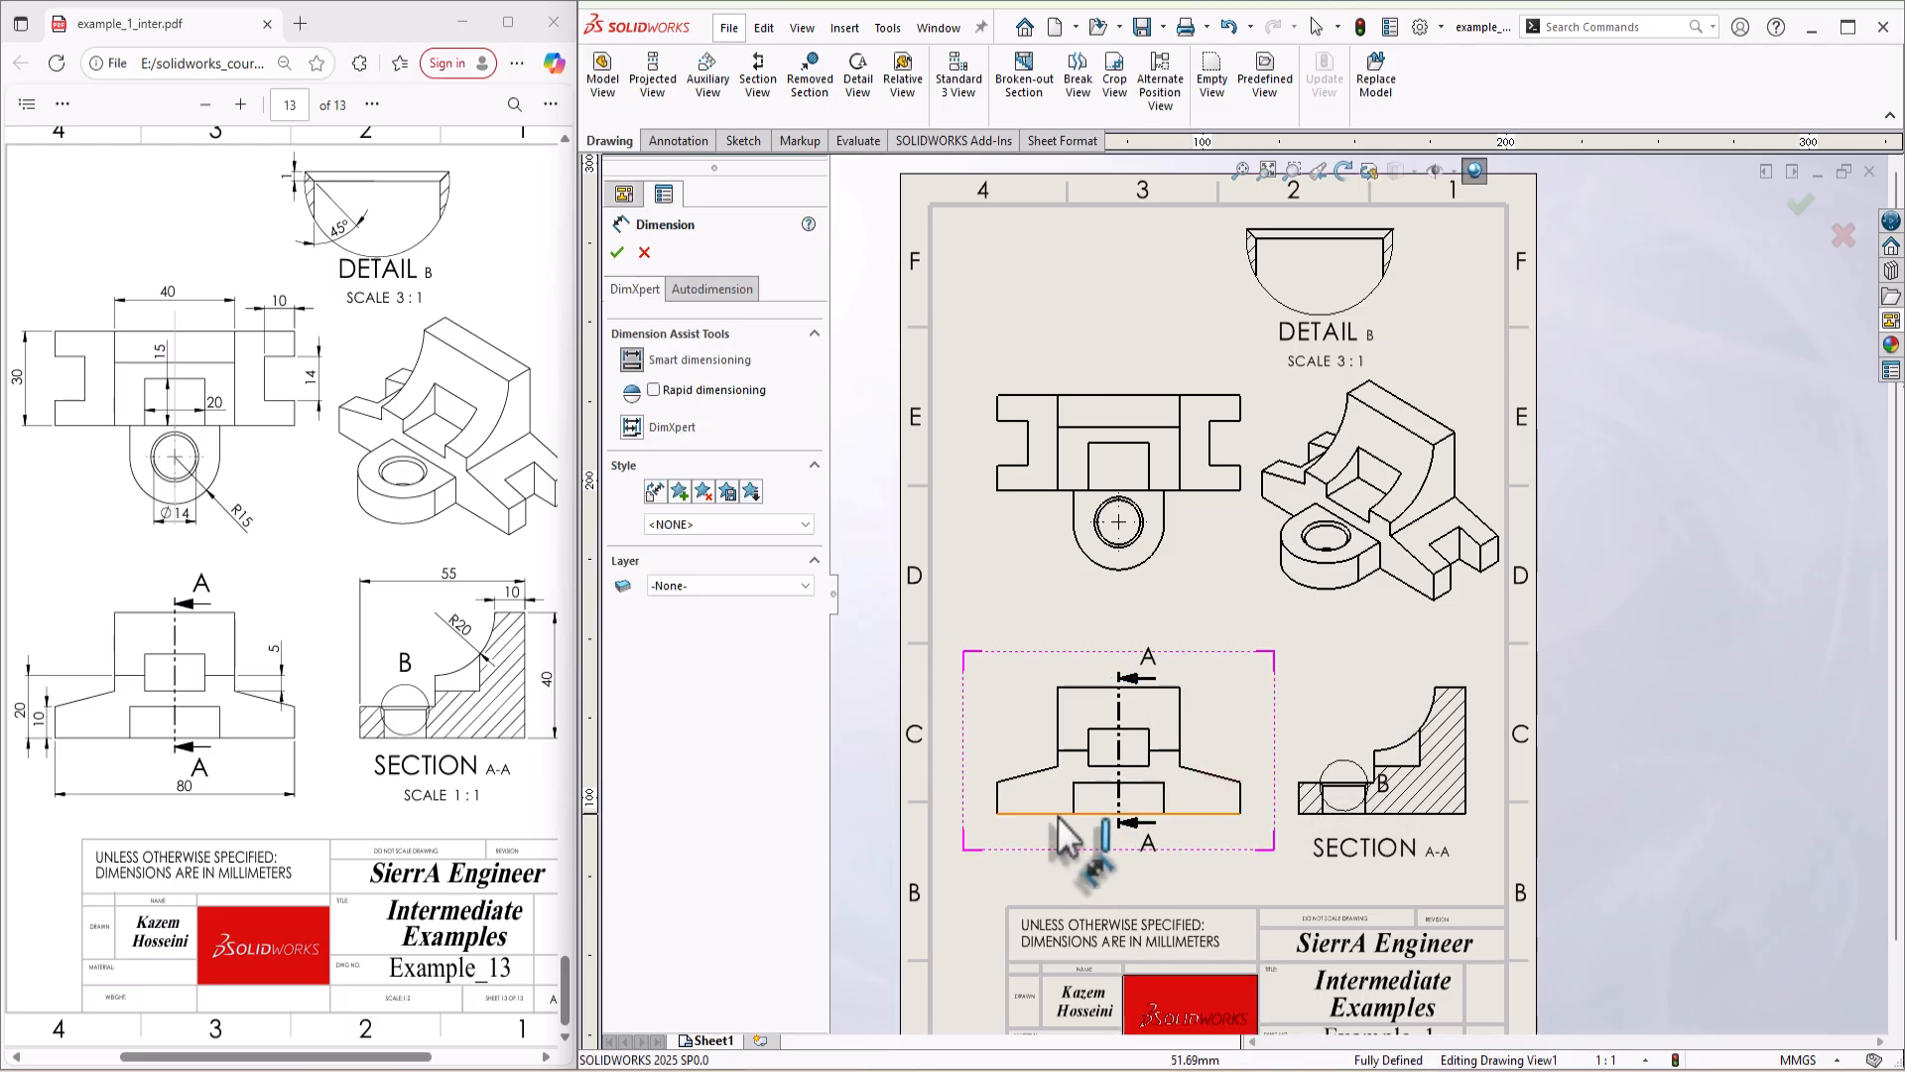
pyautogui.click(1057, 814)
pyautogui.click(1136, 881)
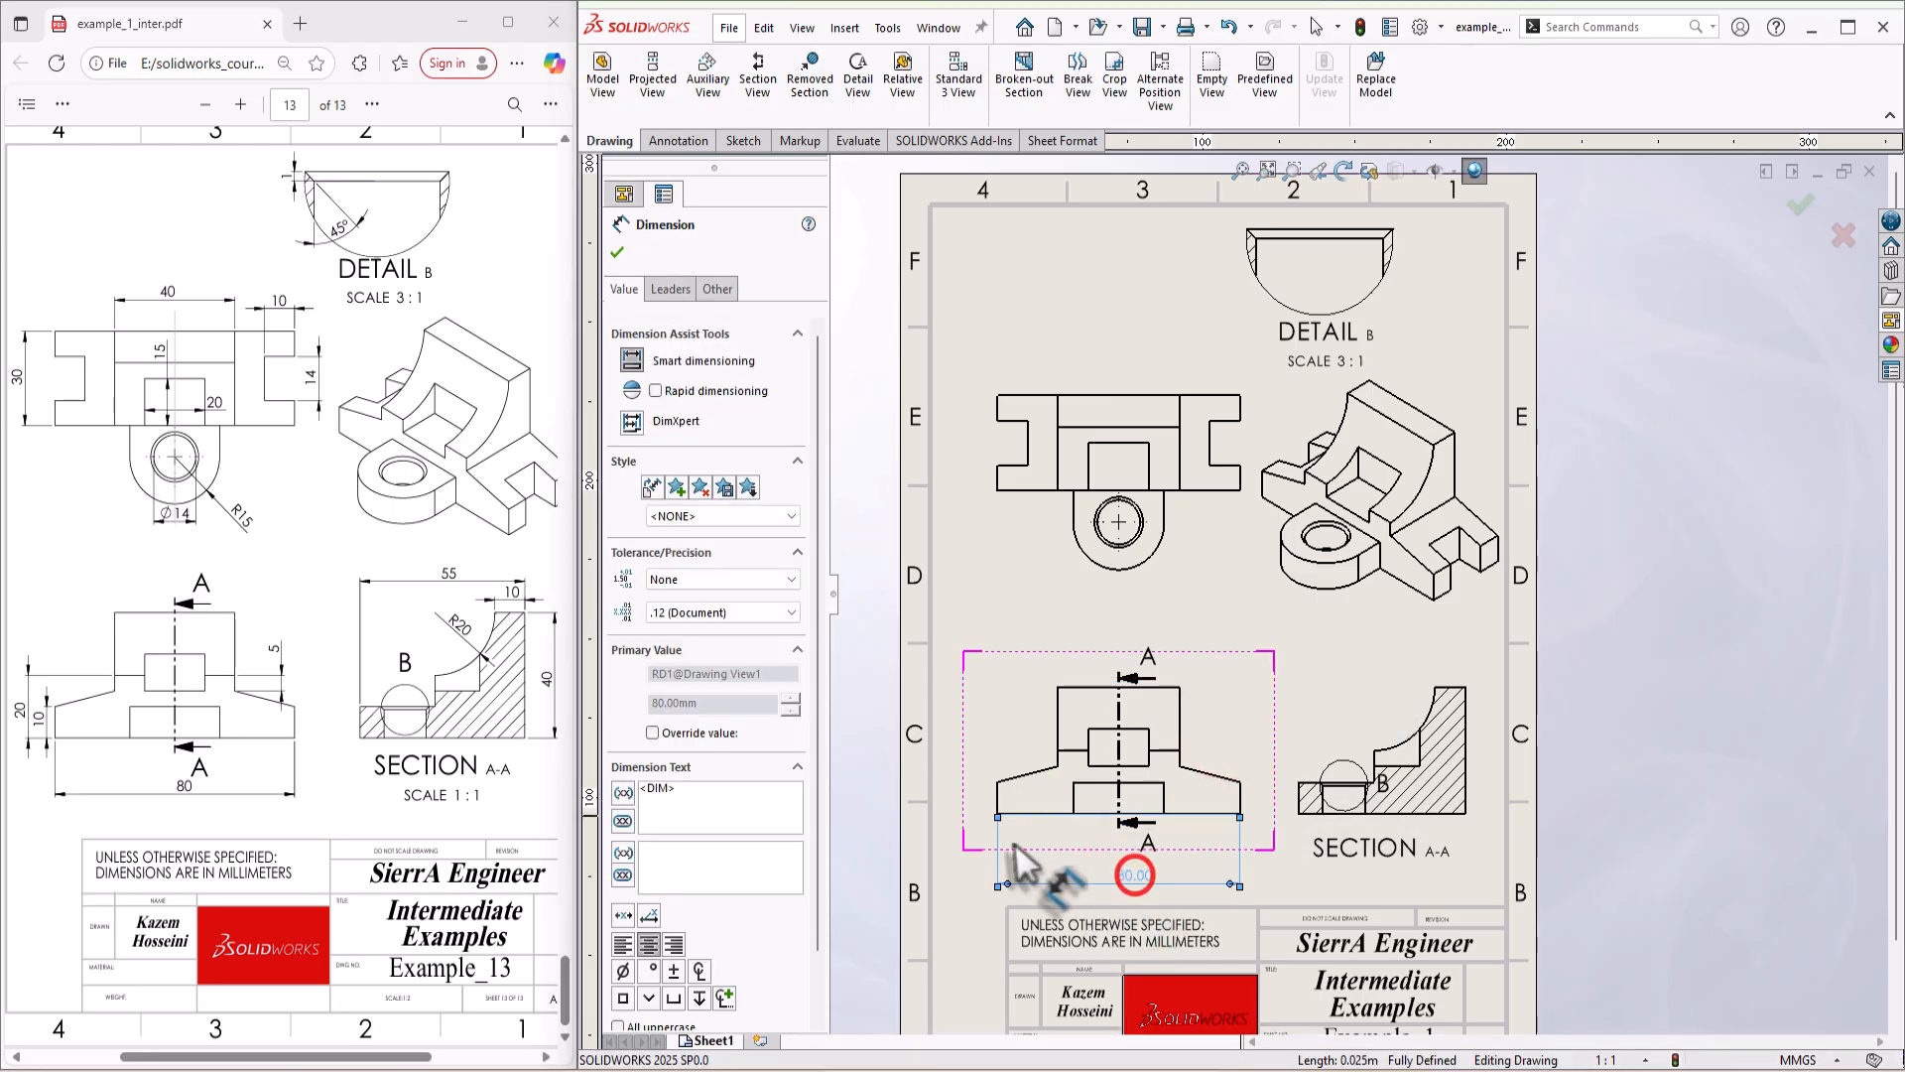
pyautogui.press('Escape')
# Step: Dimension the height of the front view's left end edge and the height from the bottom edge to the ledge, both left of the view
pyautogui.scroll(2, 968, 844)
pyautogui.scroll(1, 1064, 786)
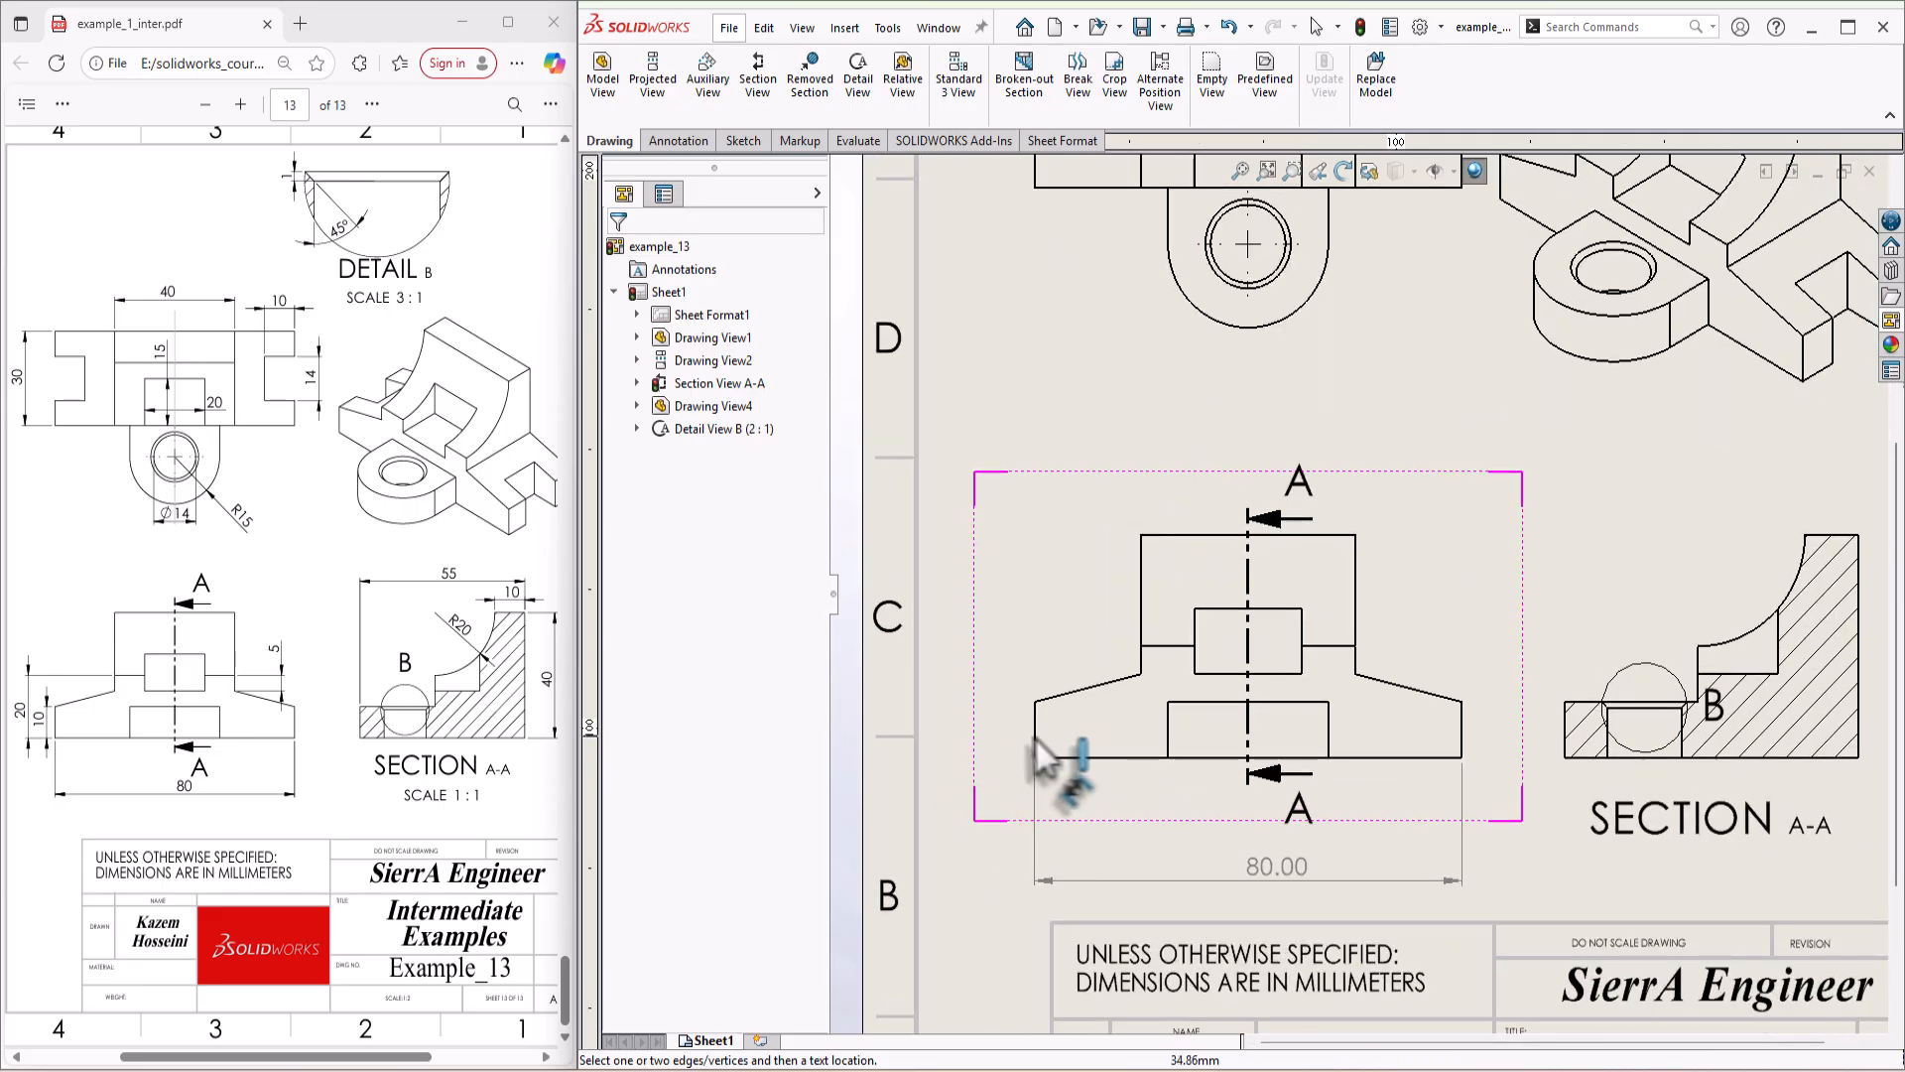
pyautogui.click(1017, 736)
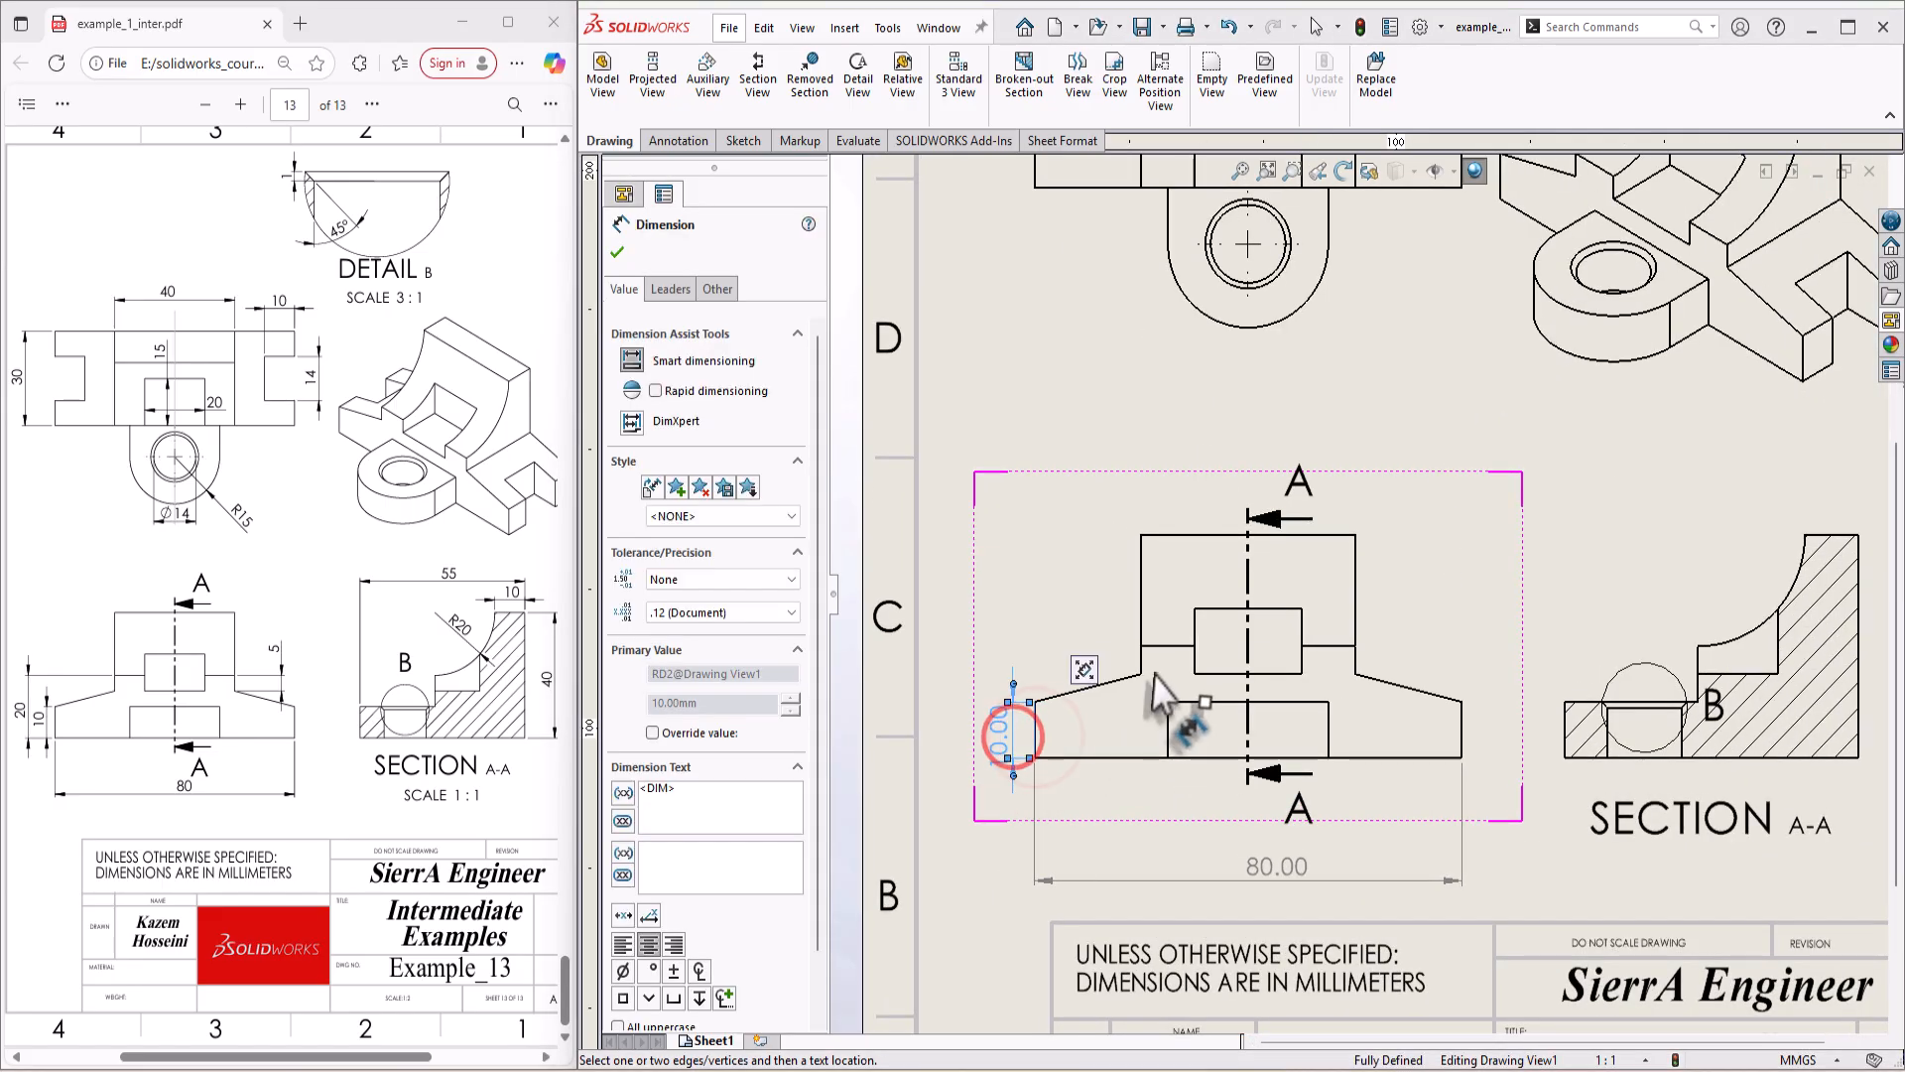
pyautogui.click(1141, 646)
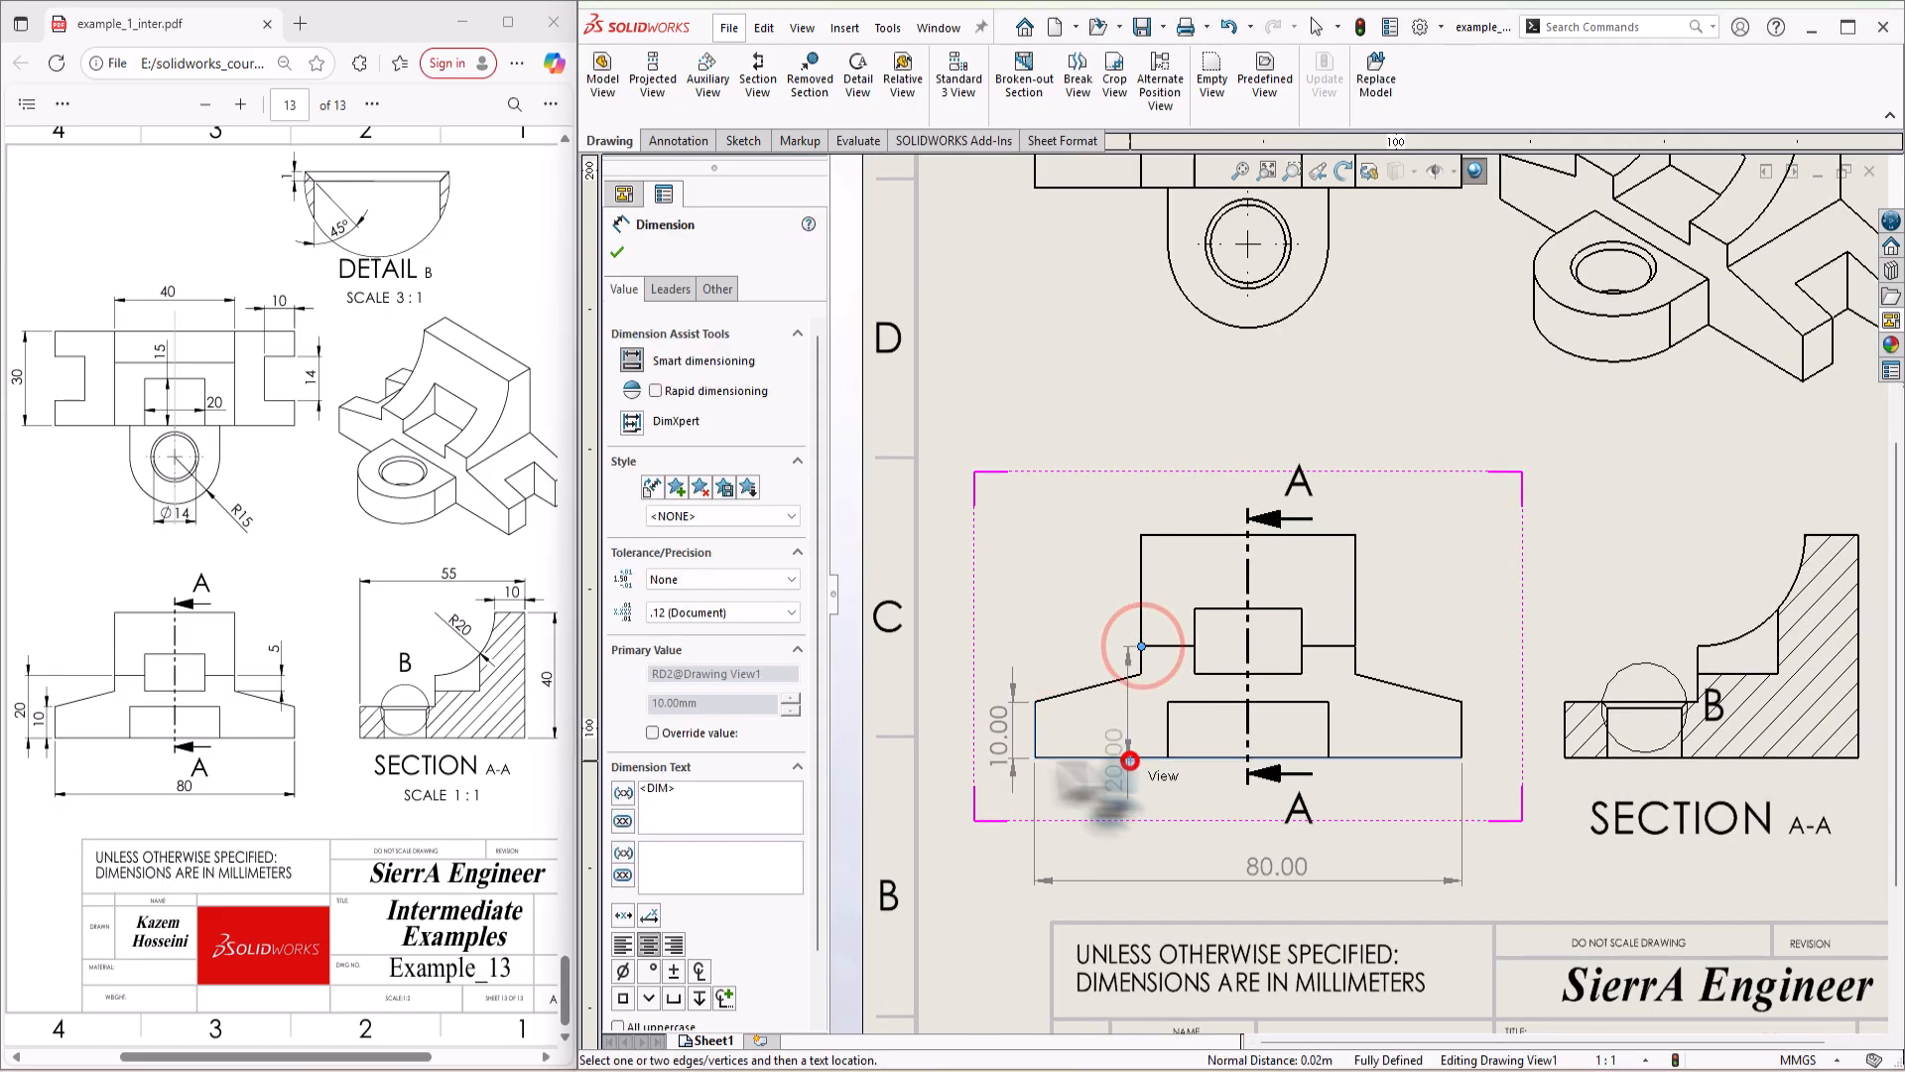
pyautogui.click(1132, 758)
pyautogui.click(948, 706)
pyautogui.press('Escape')
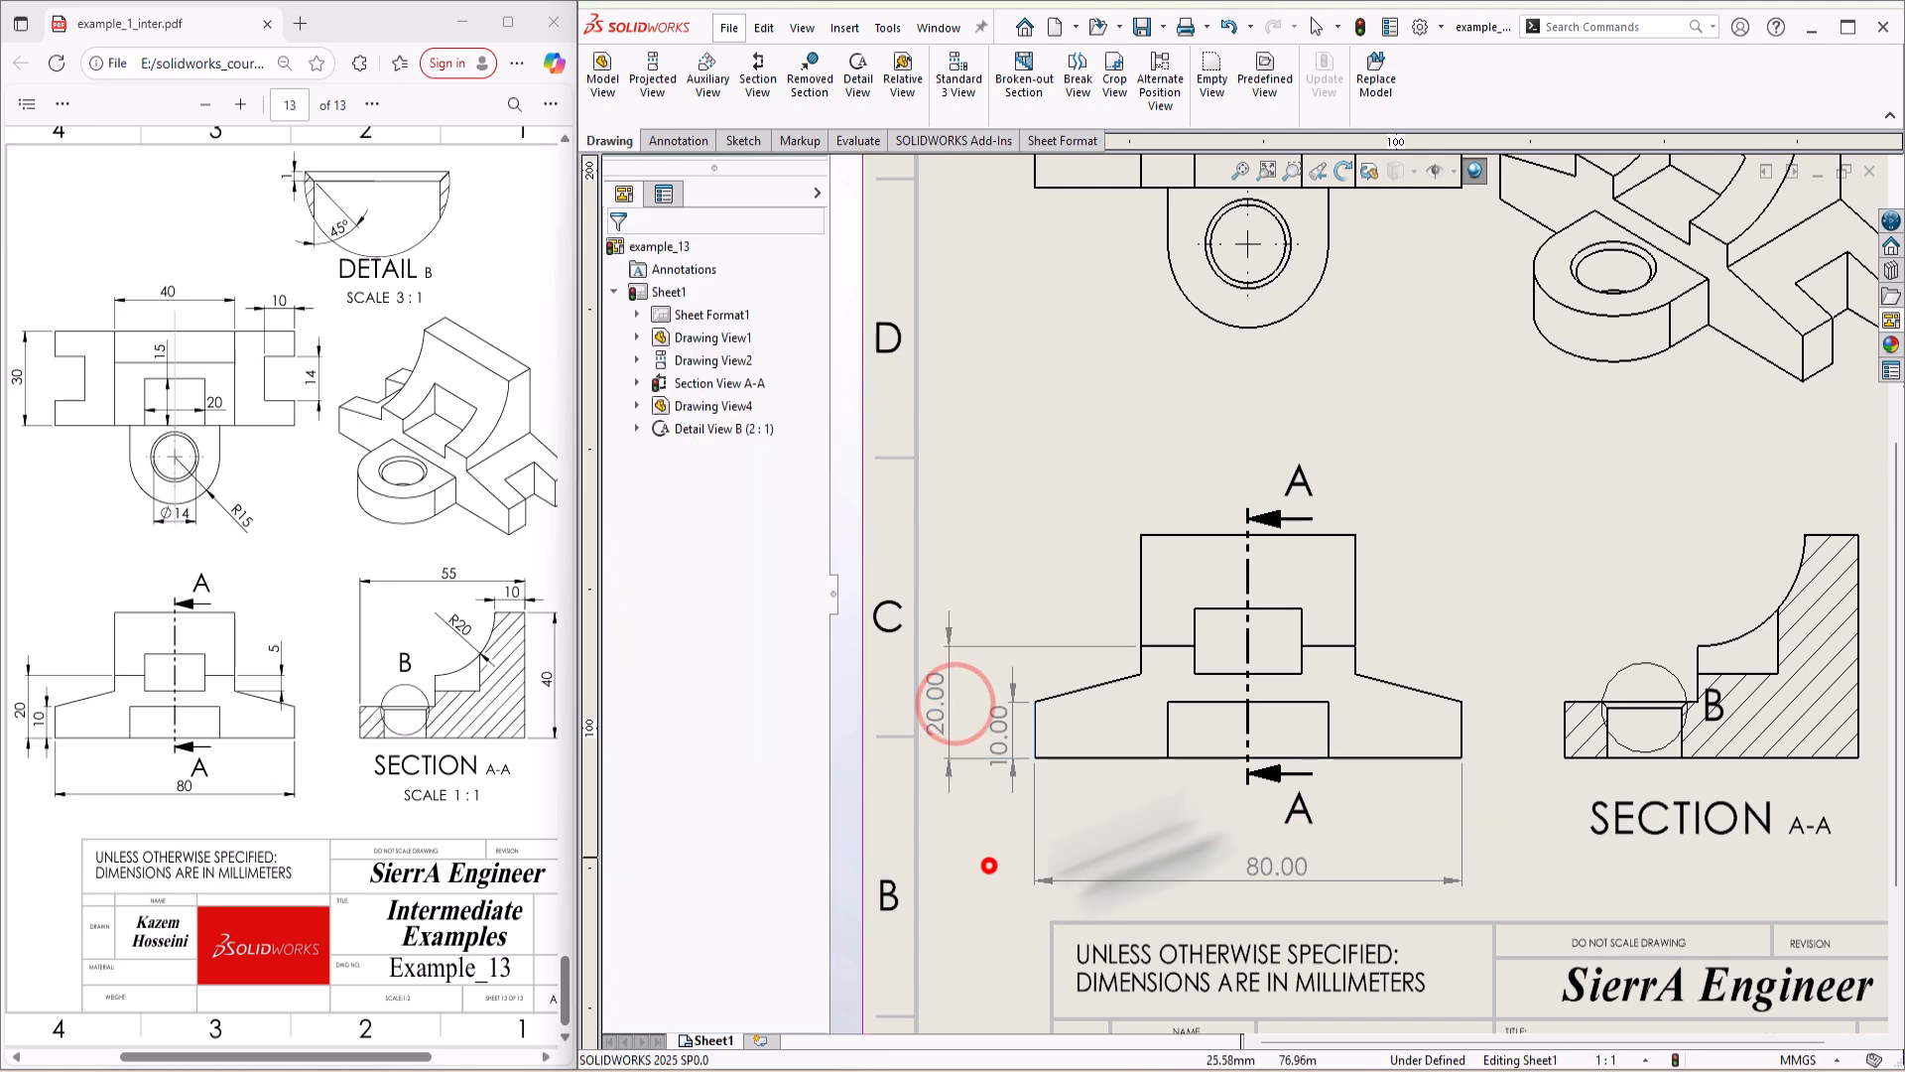
pyautogui.click(990, 866)
# Step: Dimension the short vertical offset between the ledge and the slope's upper end at the right of the front view
pyautogui.click(1355, 646)
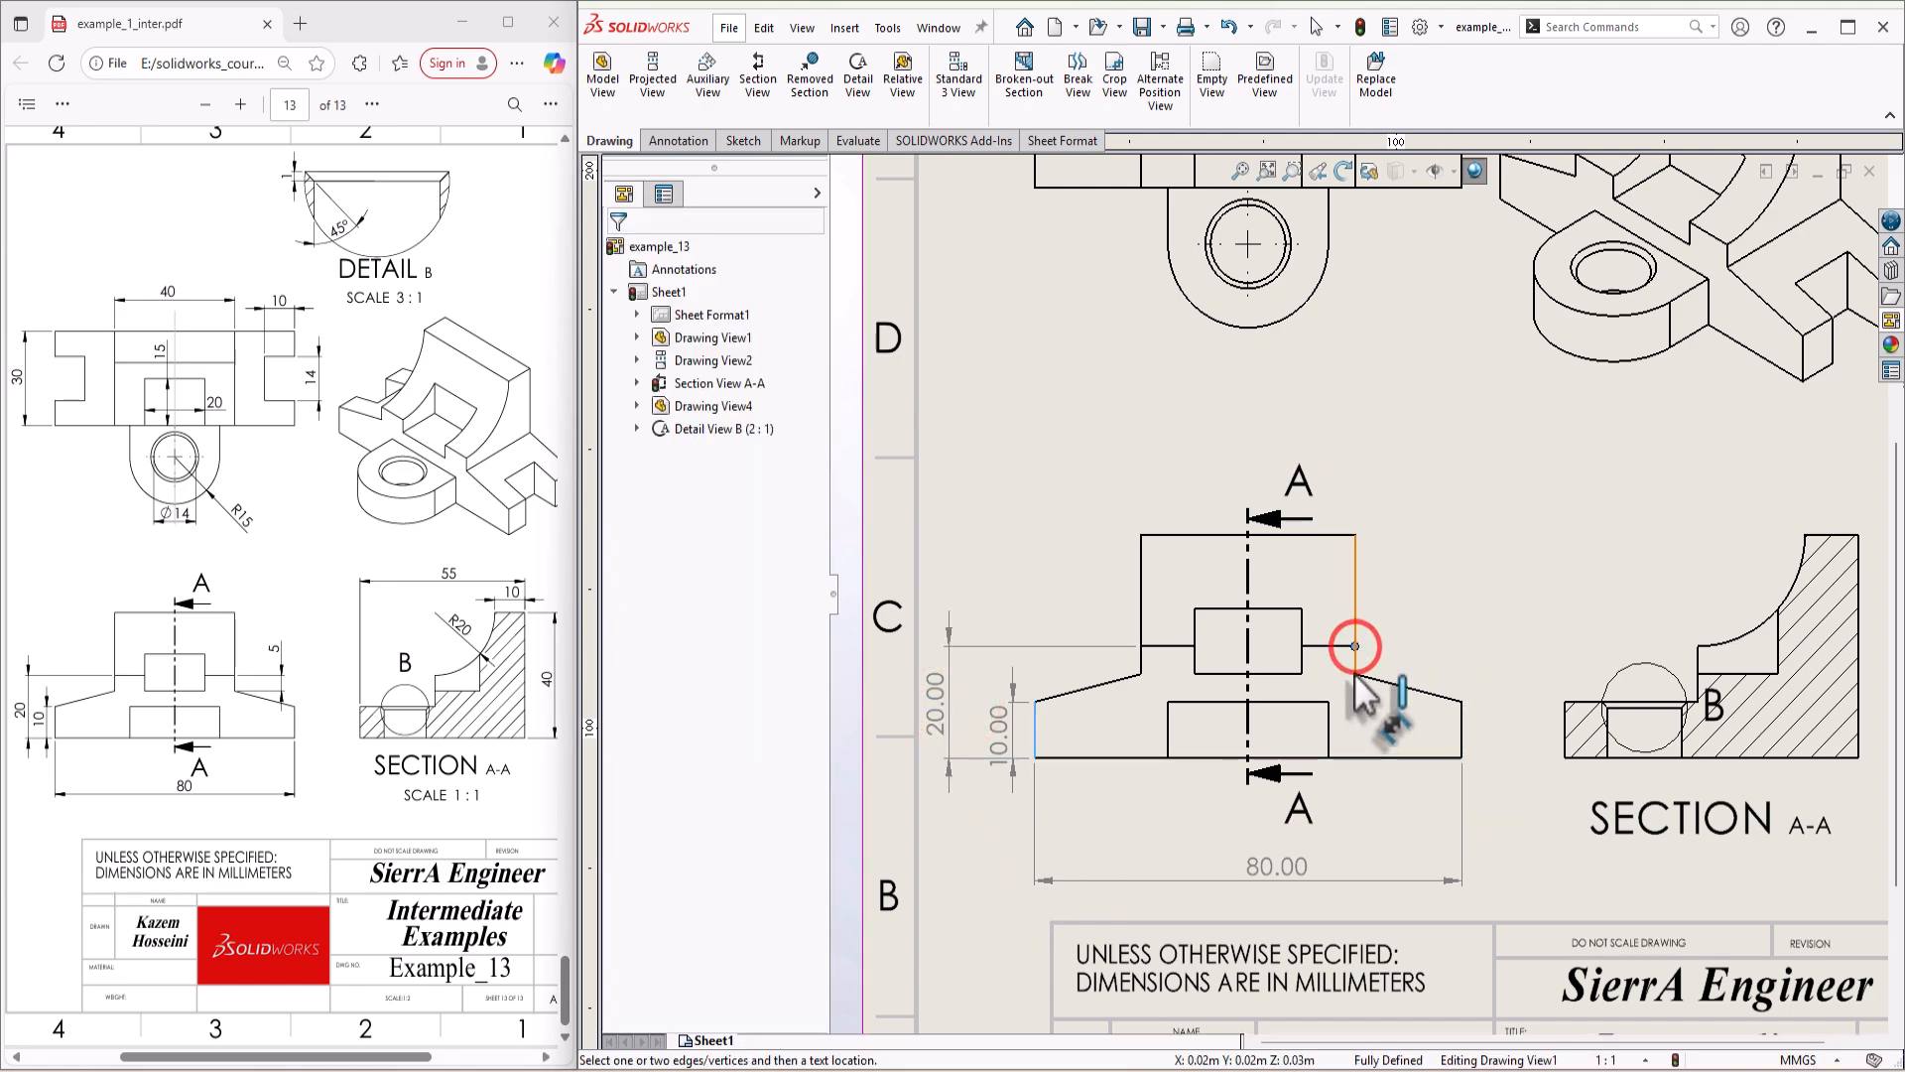
pyautogui.click(1356, 674)
pyautogui.click(1432, 615)
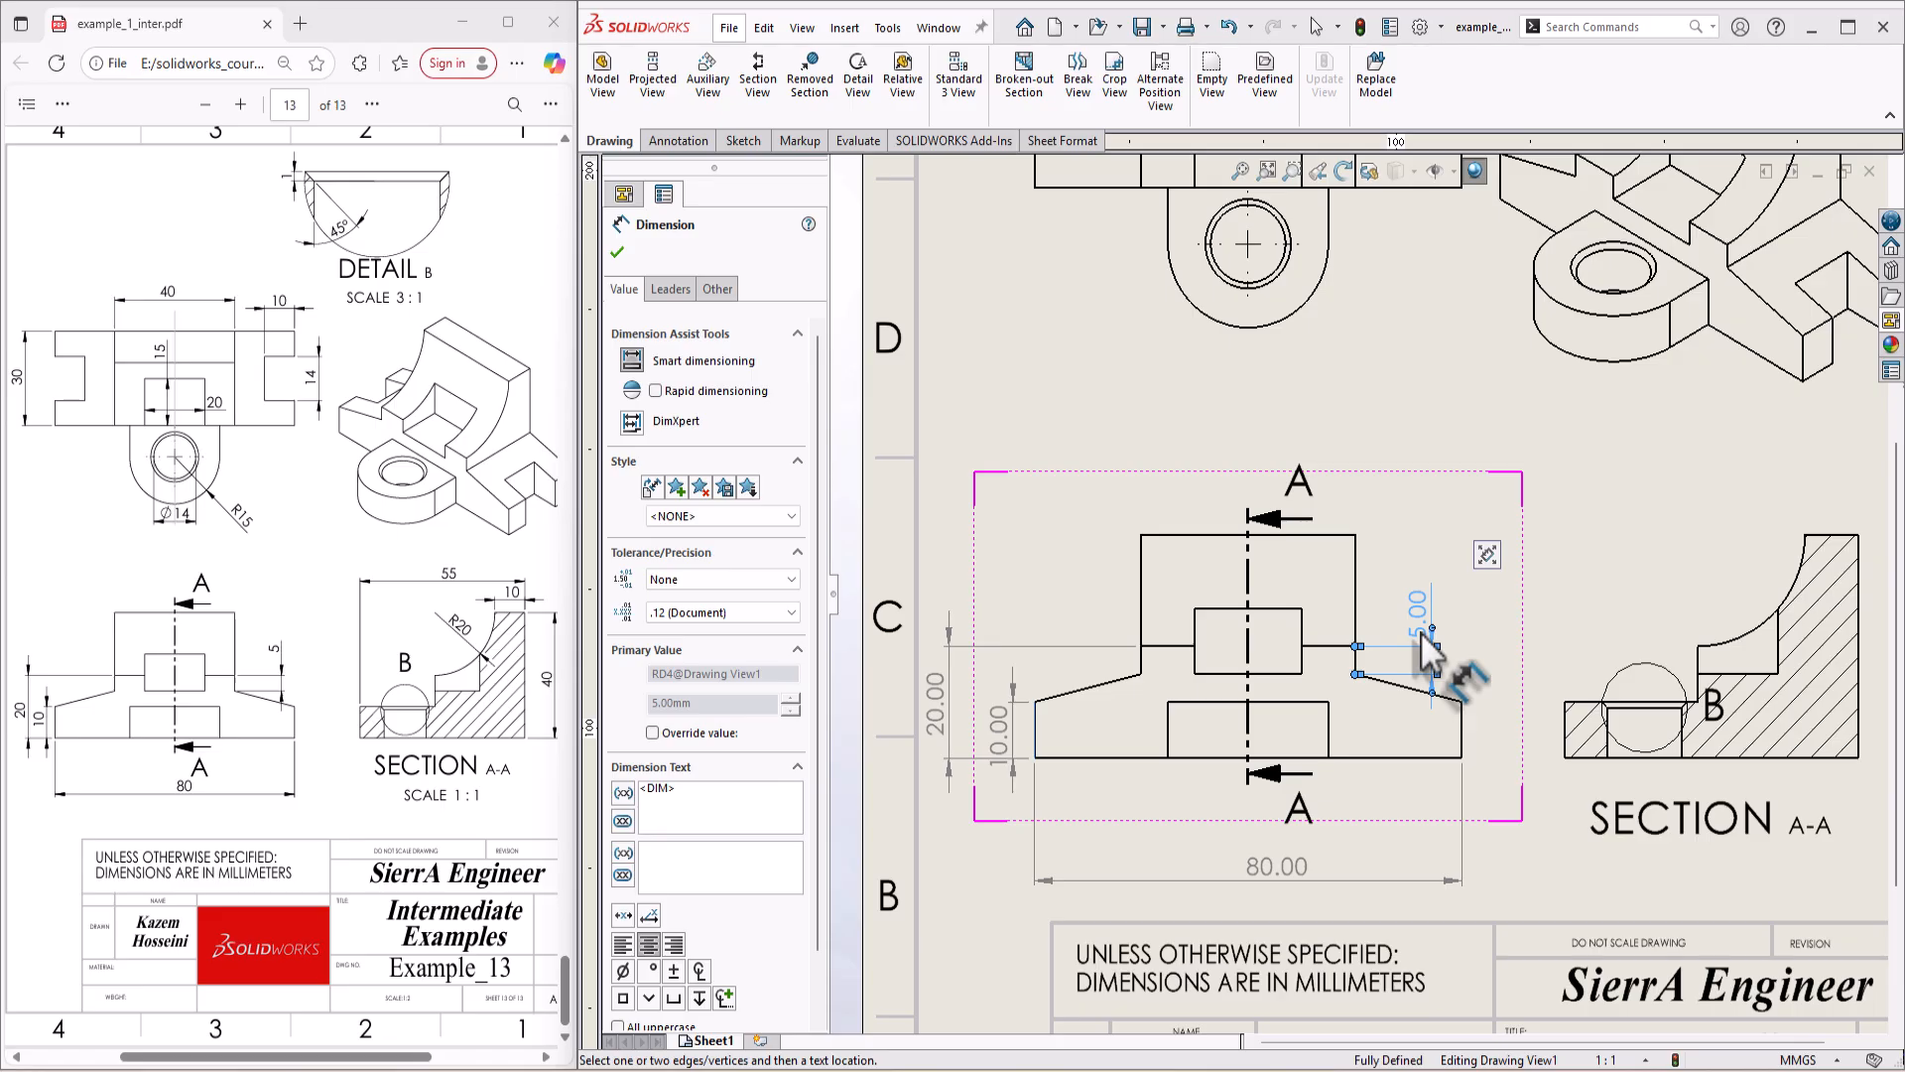
# Step: Dimension the radius of the concave arc in section view A-A, placing it inside the curve
pyautogui.scroll(2, 1623, 627)
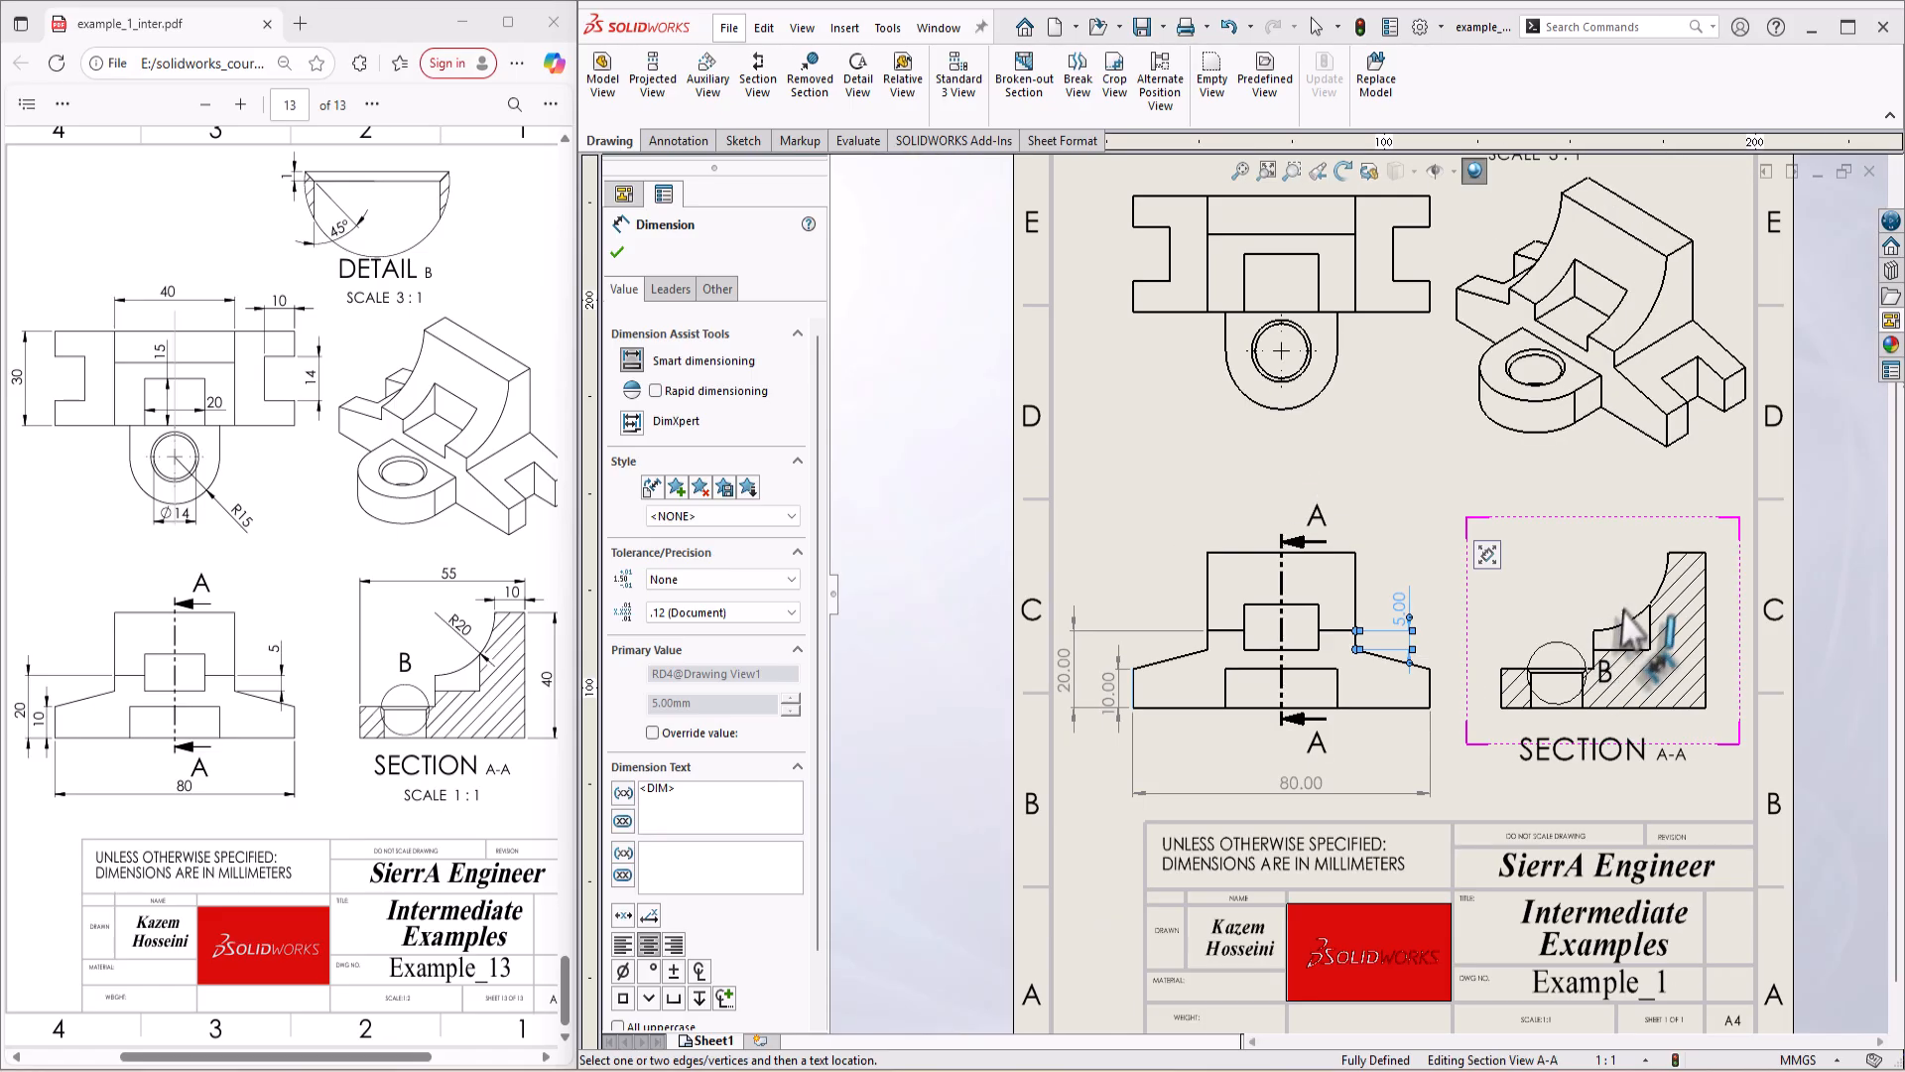
pyautogui.scroll(-2, 1611, 627)
pyautogui.click(1589, 617)
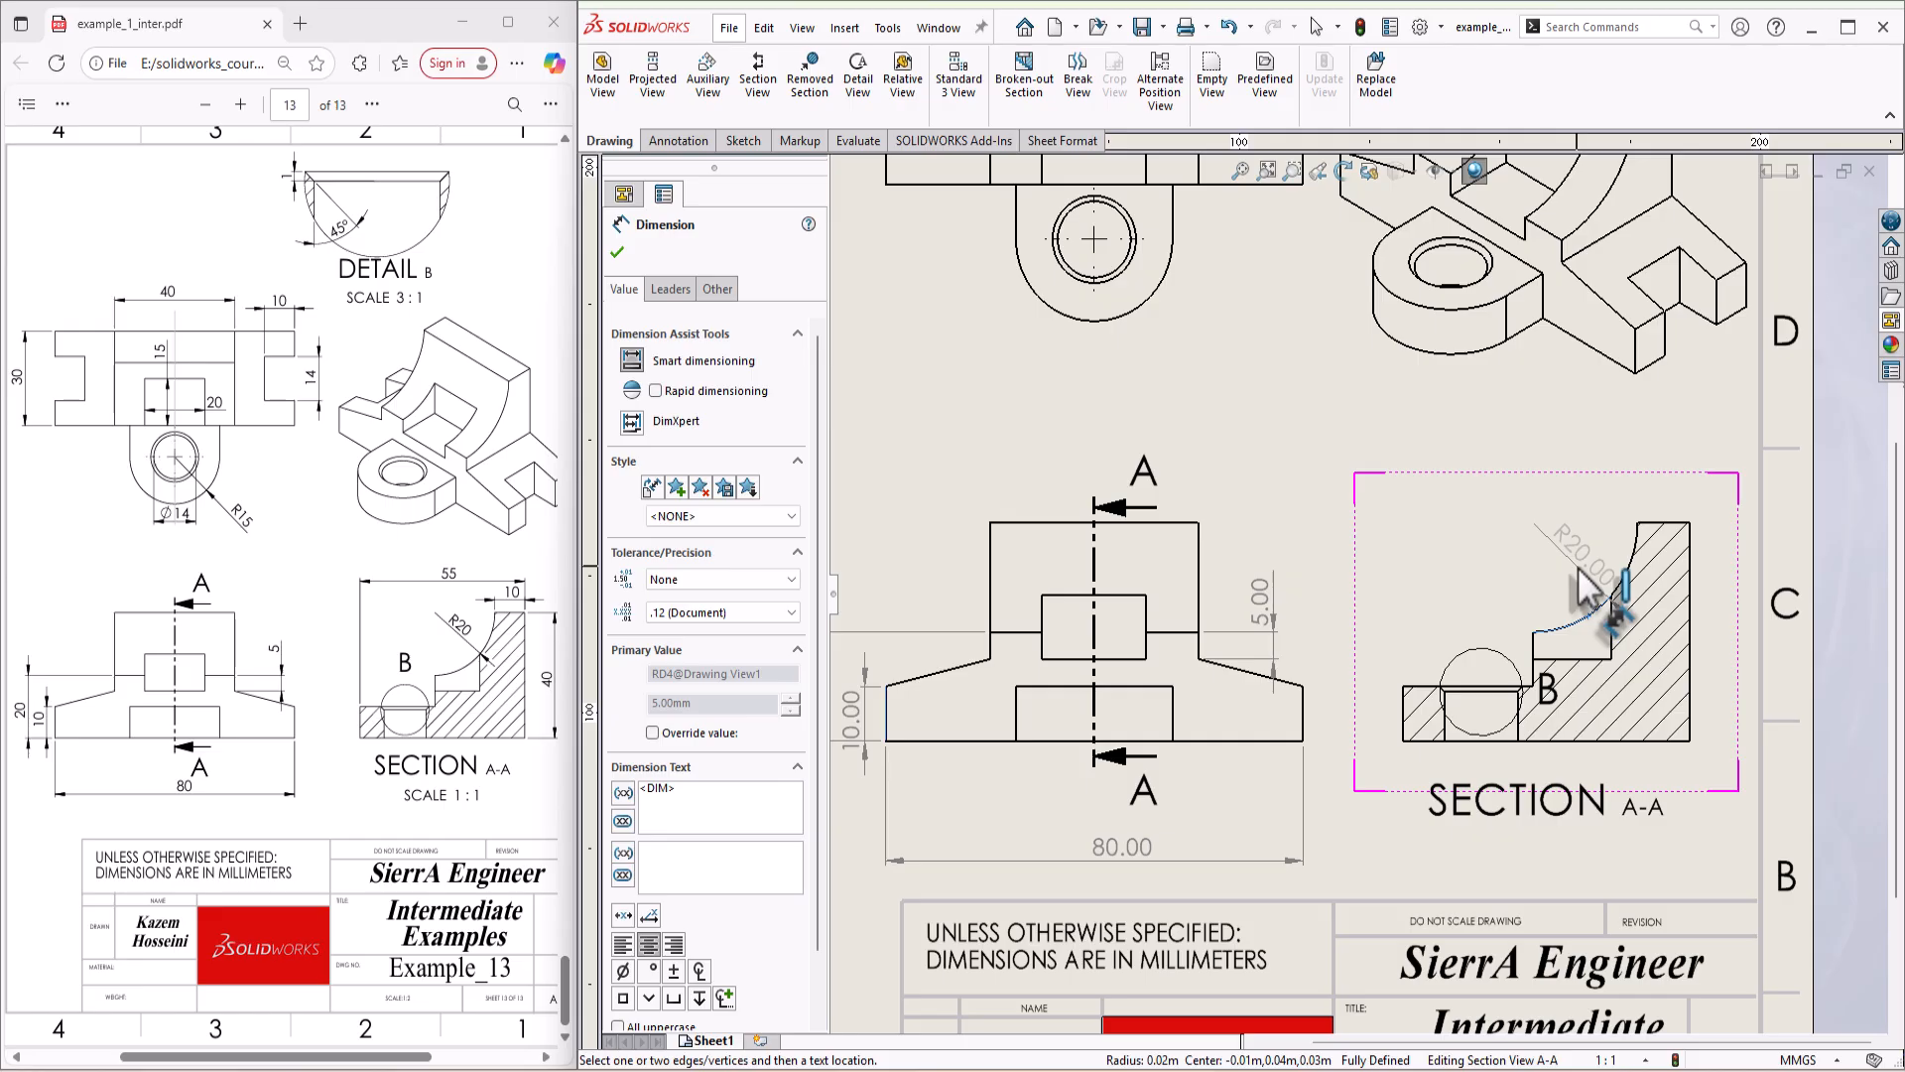
pyautogui.click(1579, 574)
pyautogui.click(1776, 594)
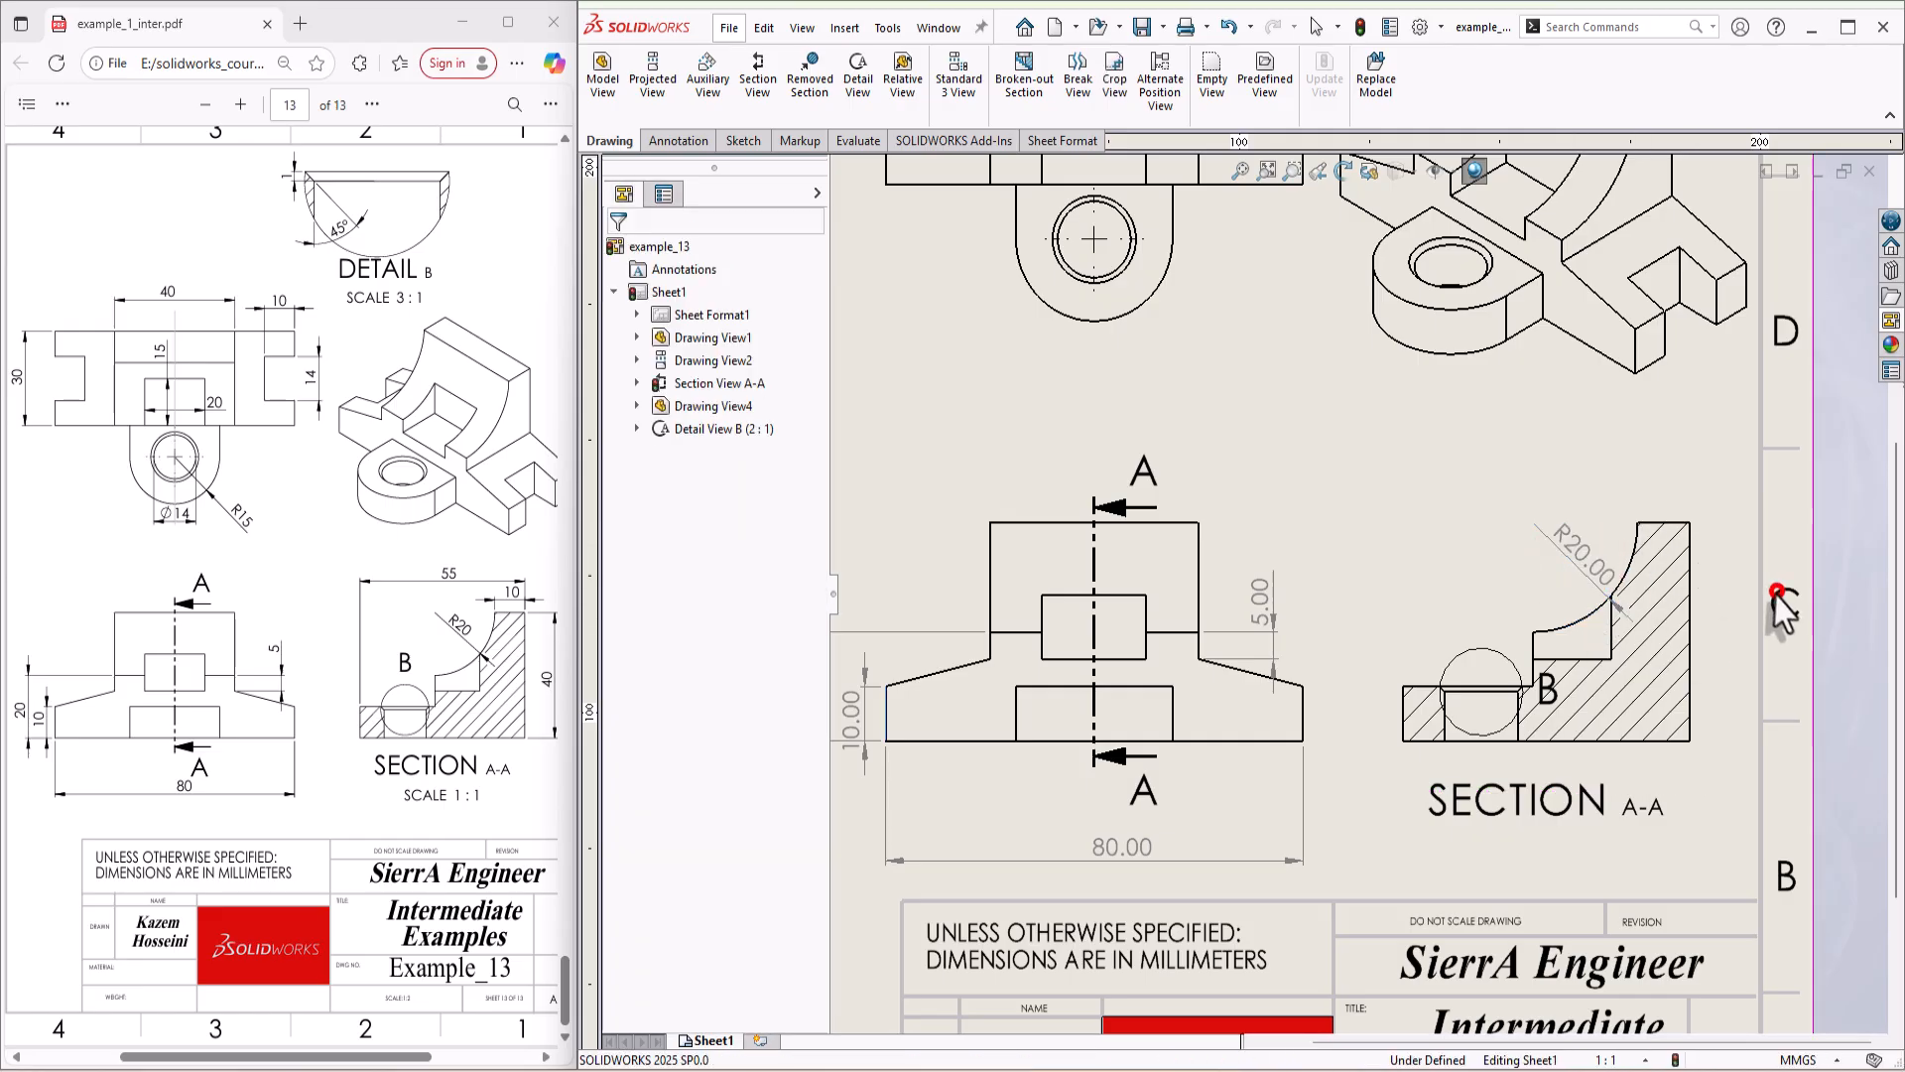
# Step: Dimension the top edge's width above section view A-A and the overall height to the right of it
pyautogui.click(1671, 522)
pyautogui.click(1654, 446)
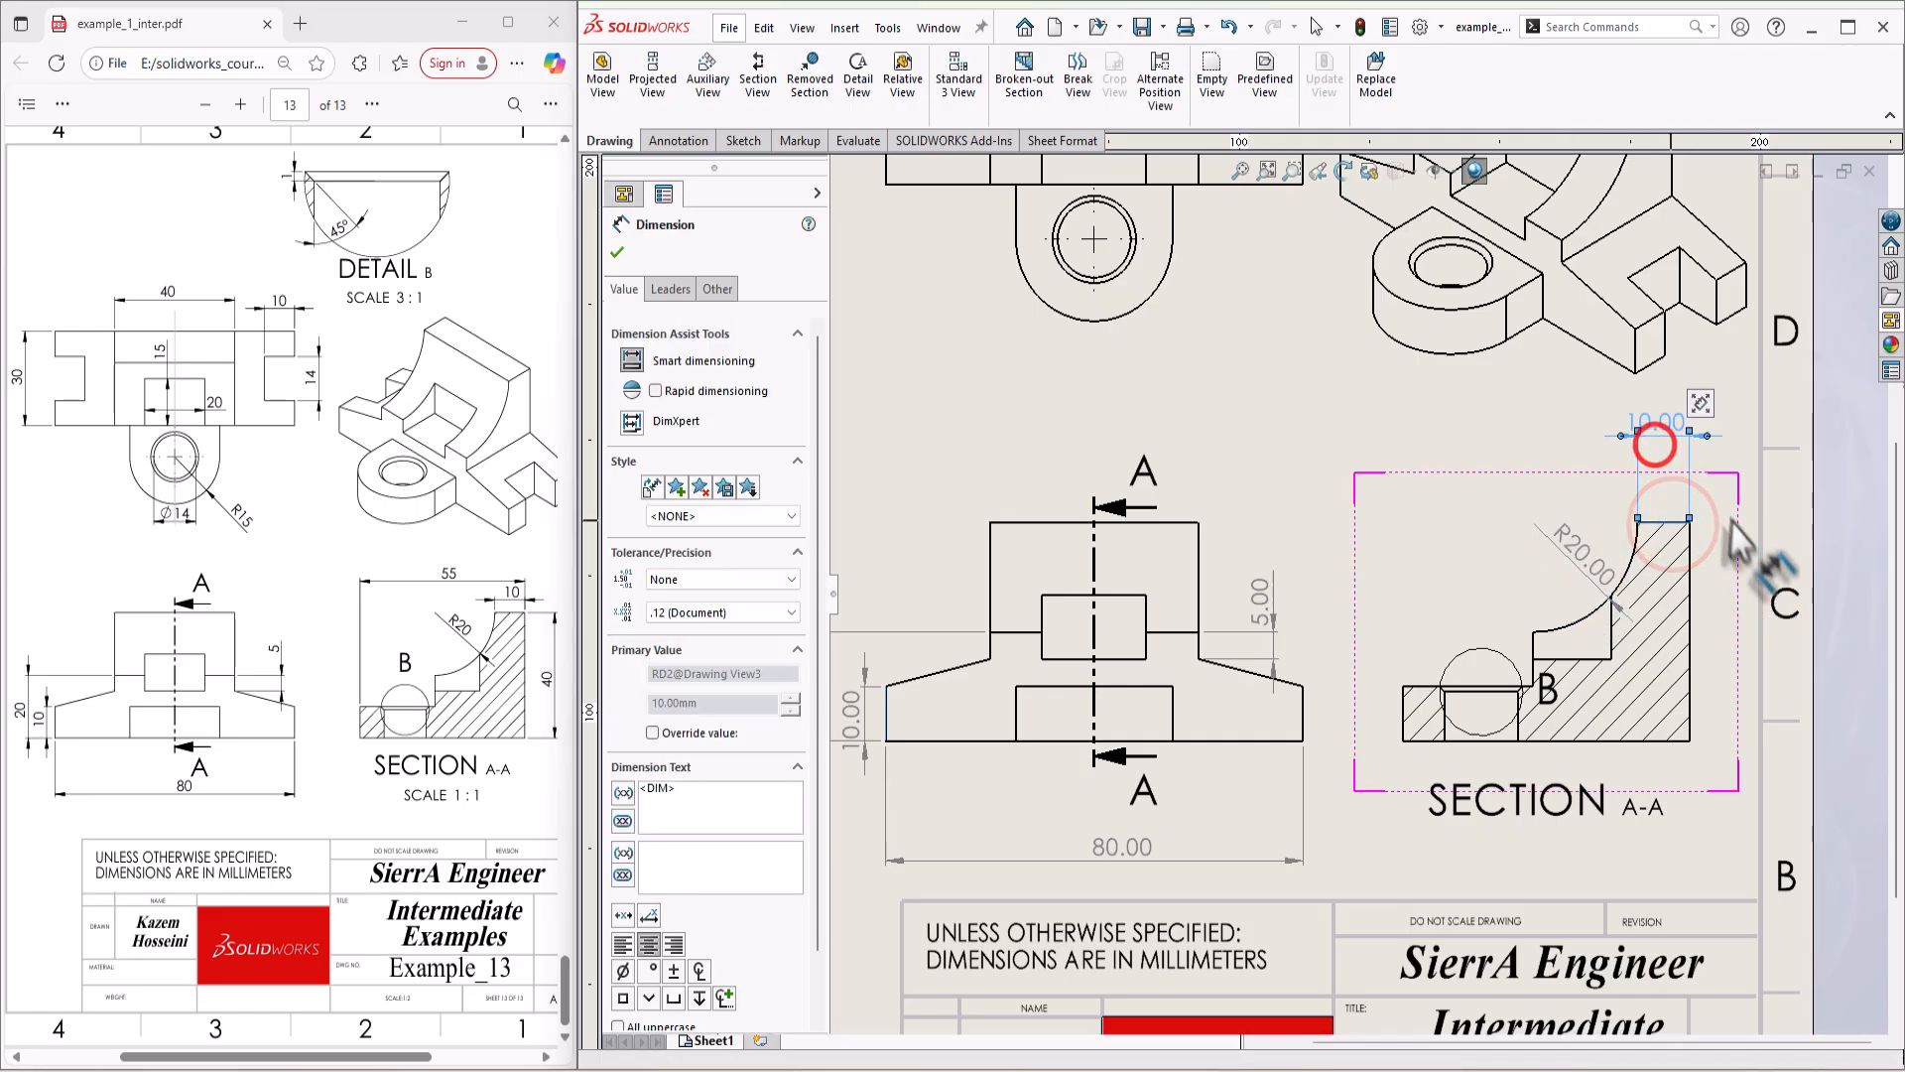
pyautogui.click(1739, 640)
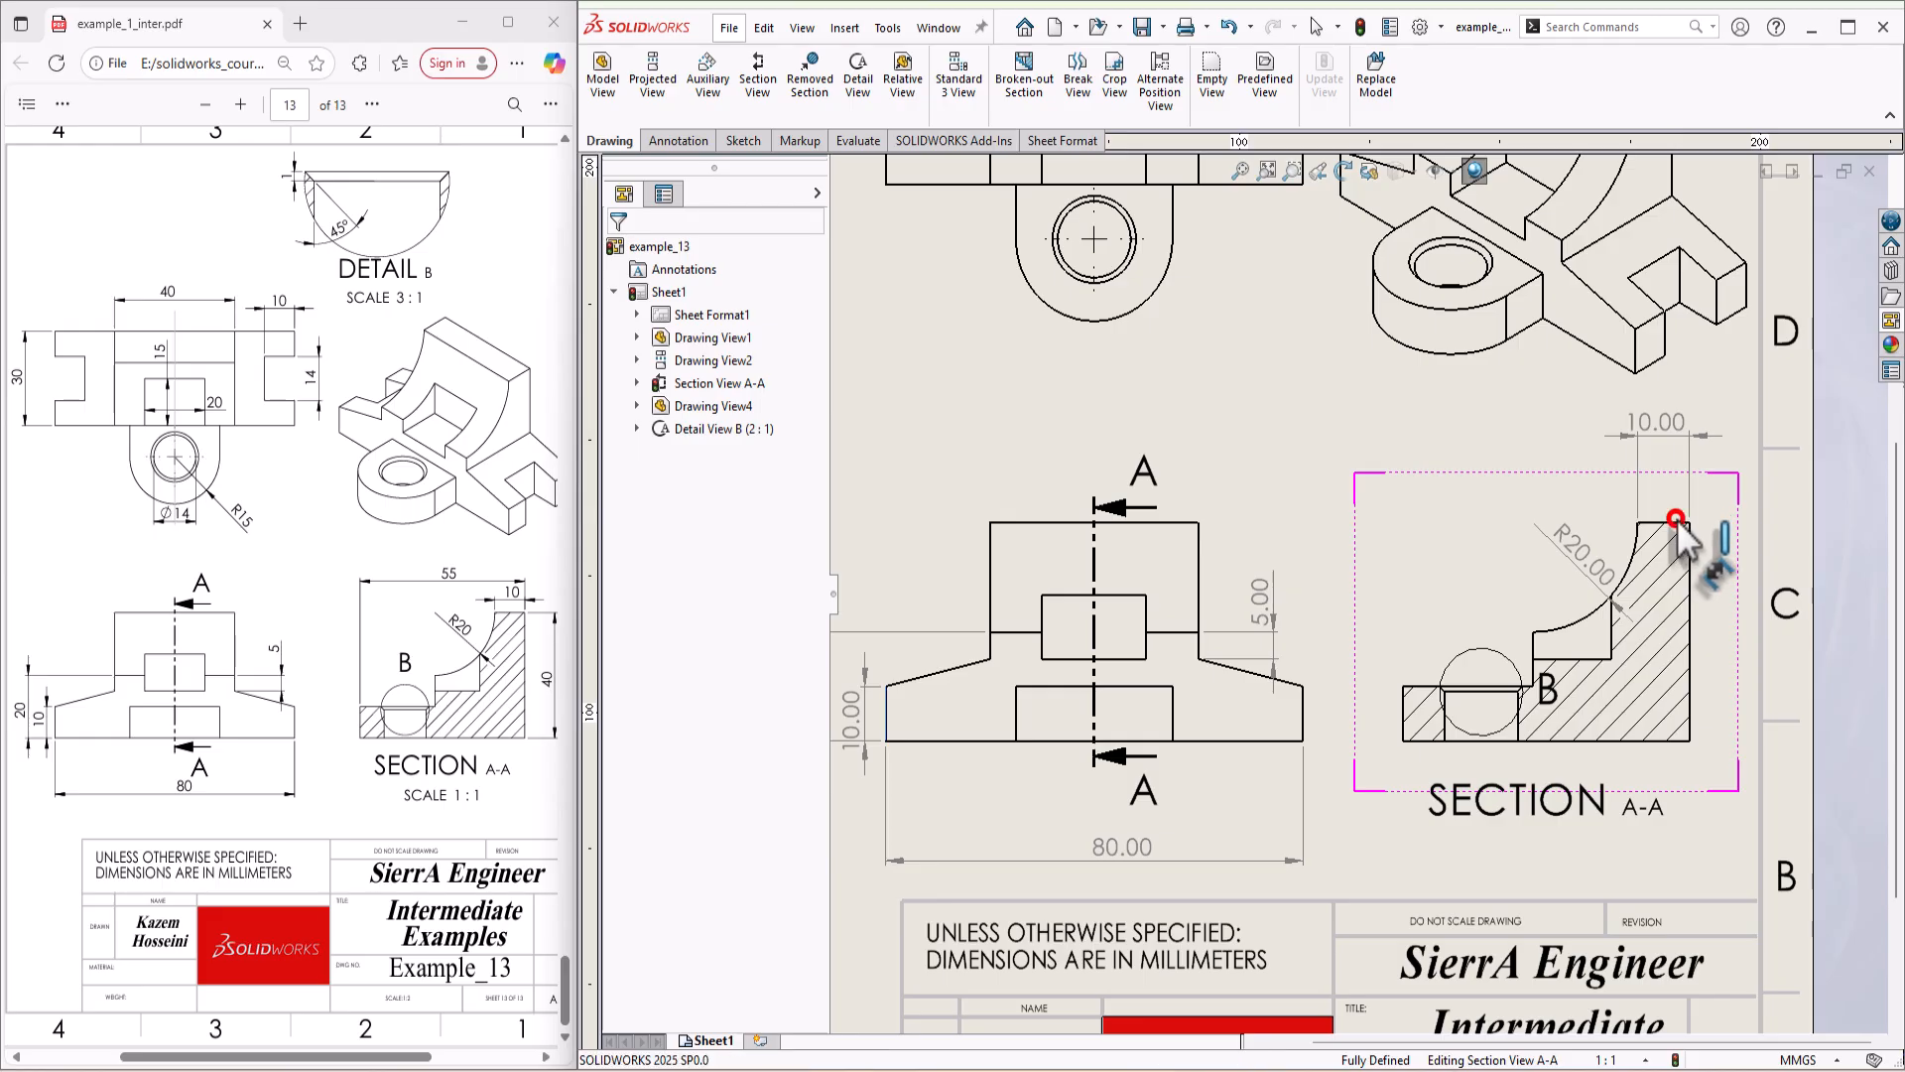
pyautogui.click(1668, 739)
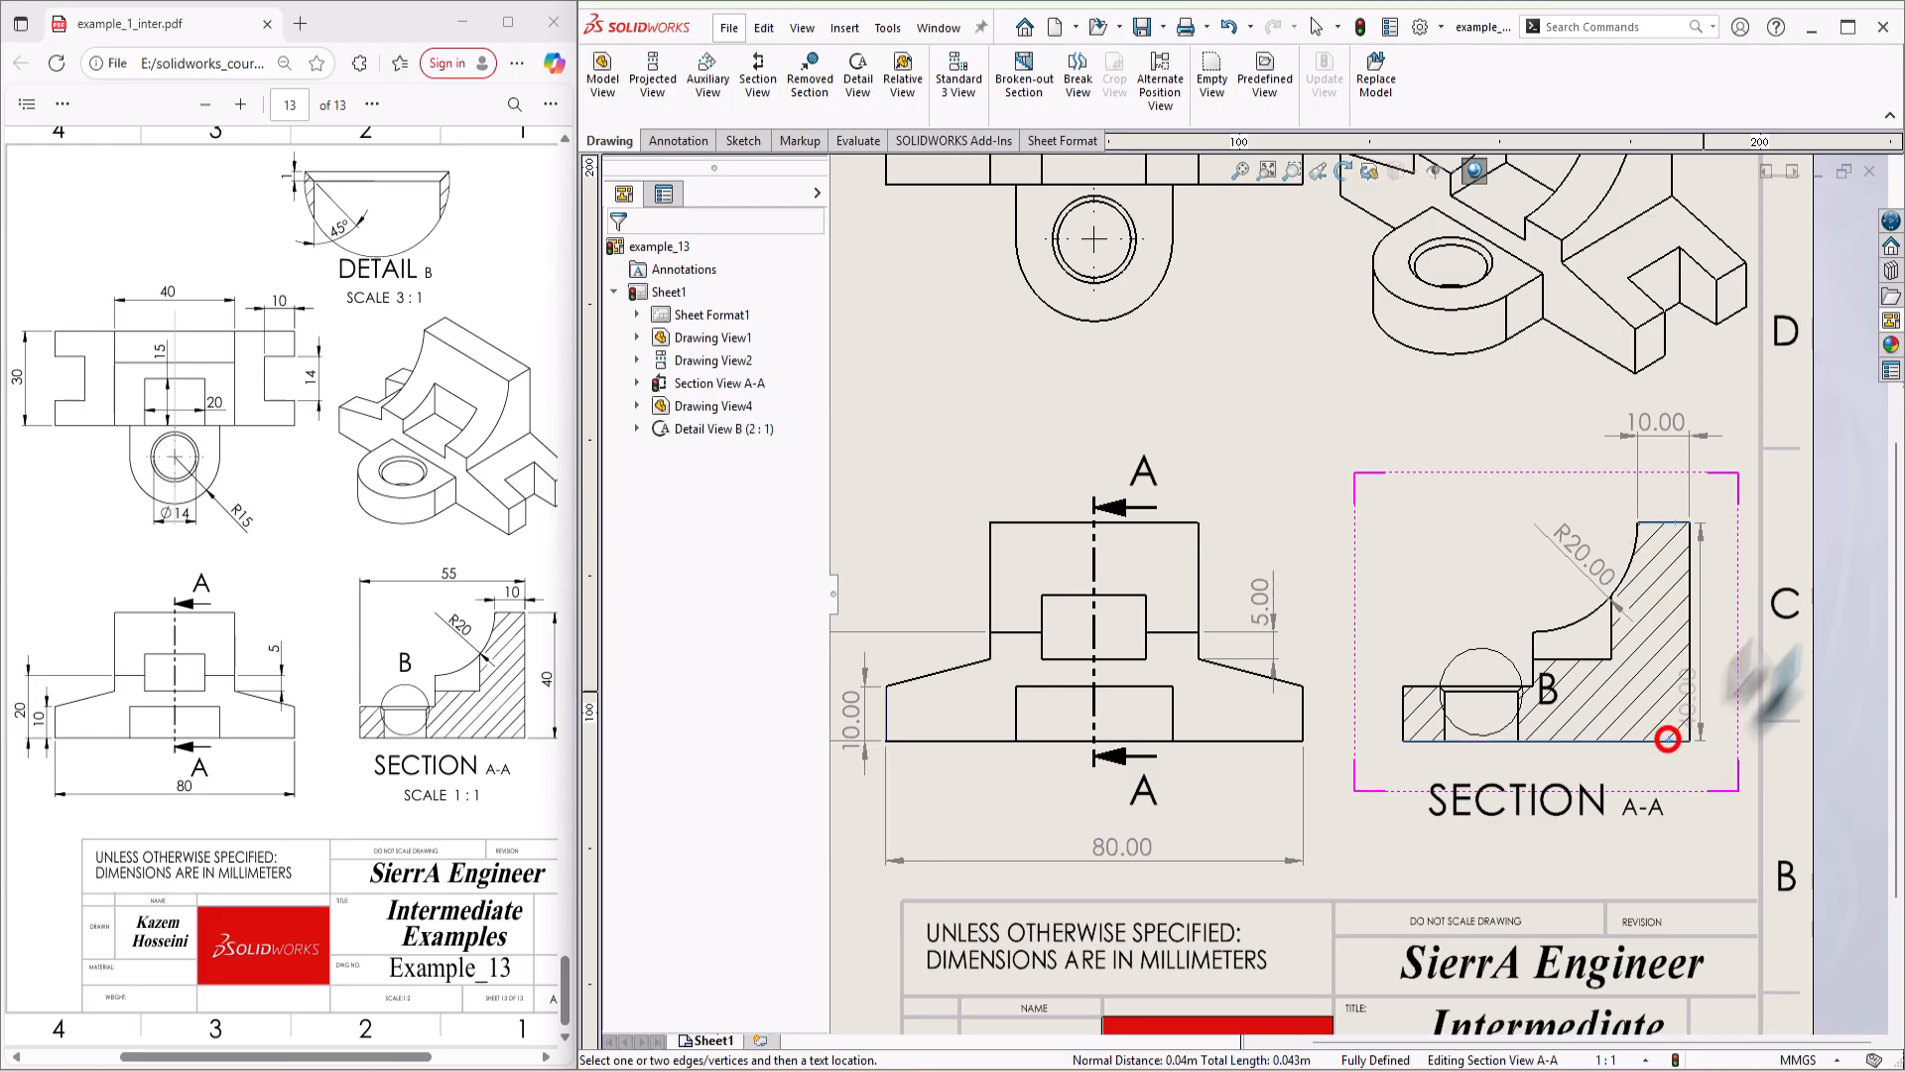
pyautogui.click(1732, 637)
pyautogui.click(1770, 655)
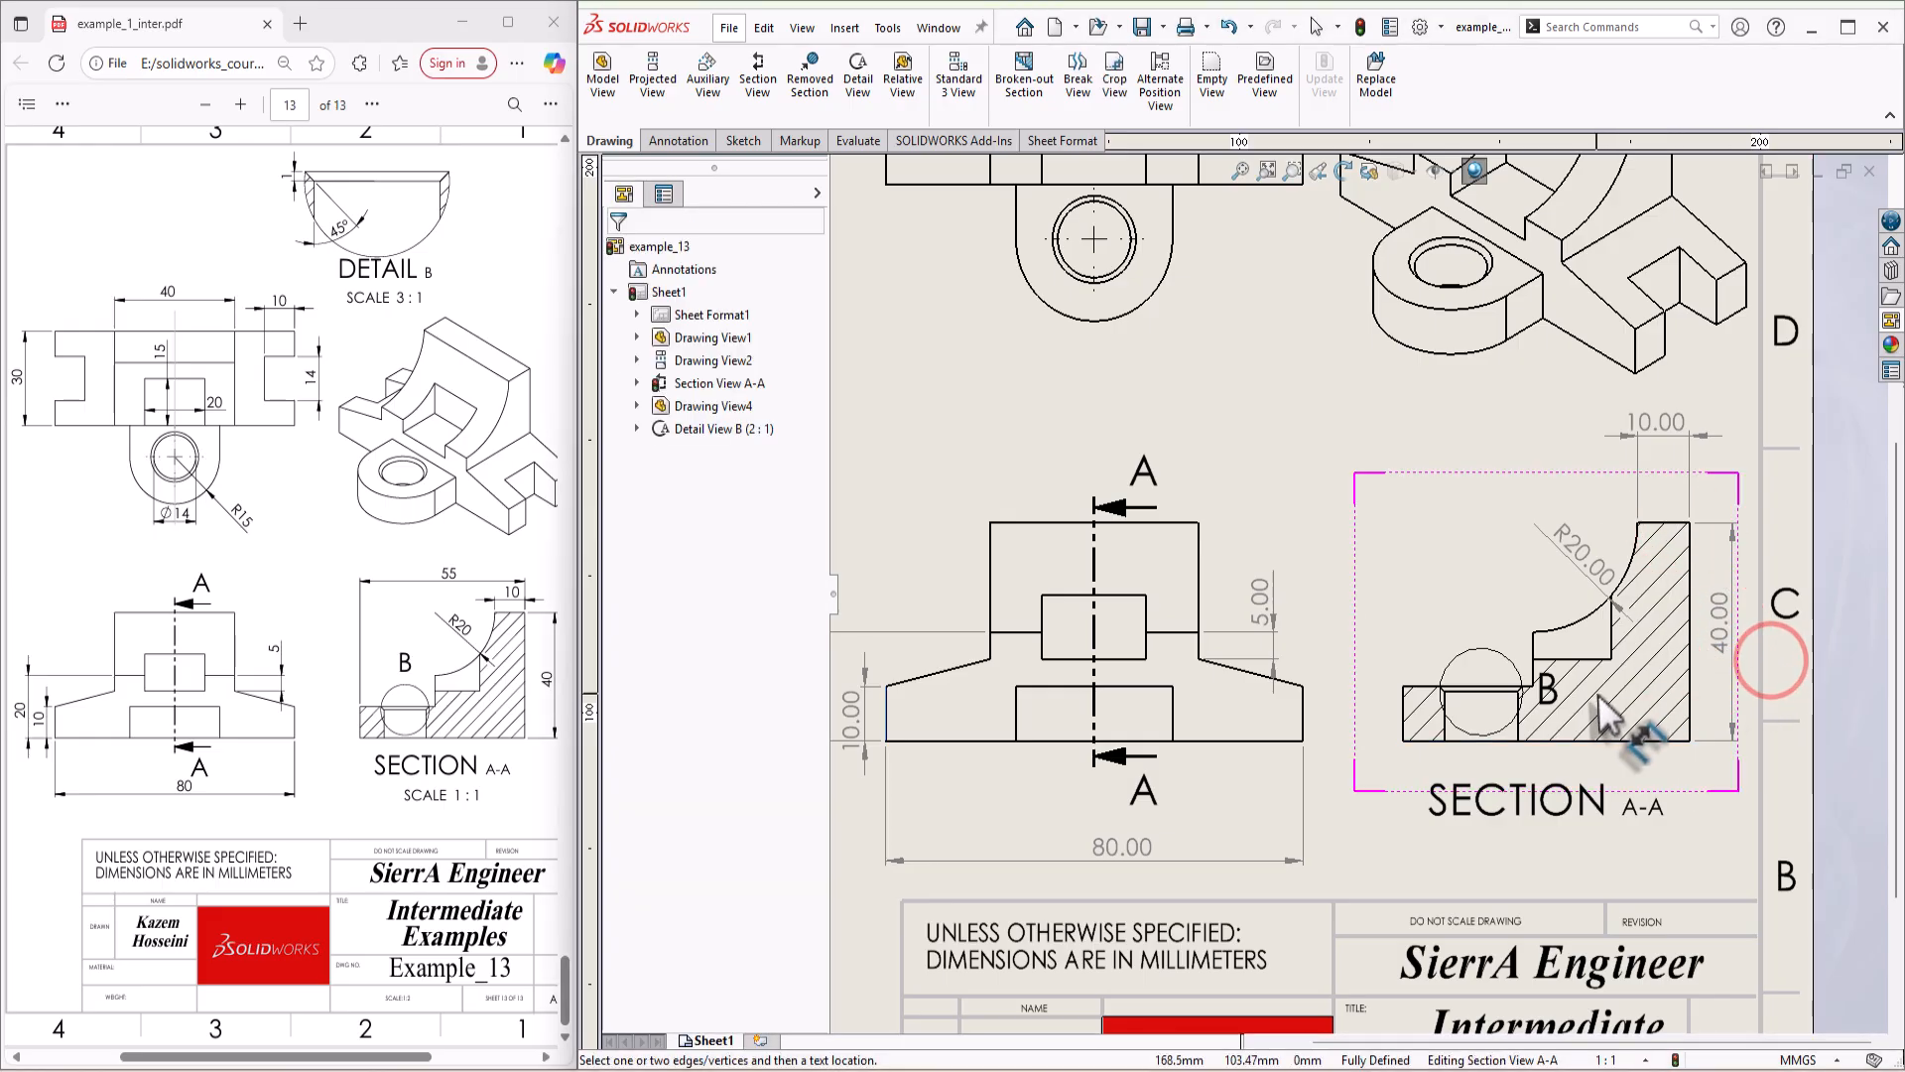
# Step: Dimension the overall depth above section view A-A, and move it and the top edge's dimension closer to the view
pyautogui.click(1691, 594)
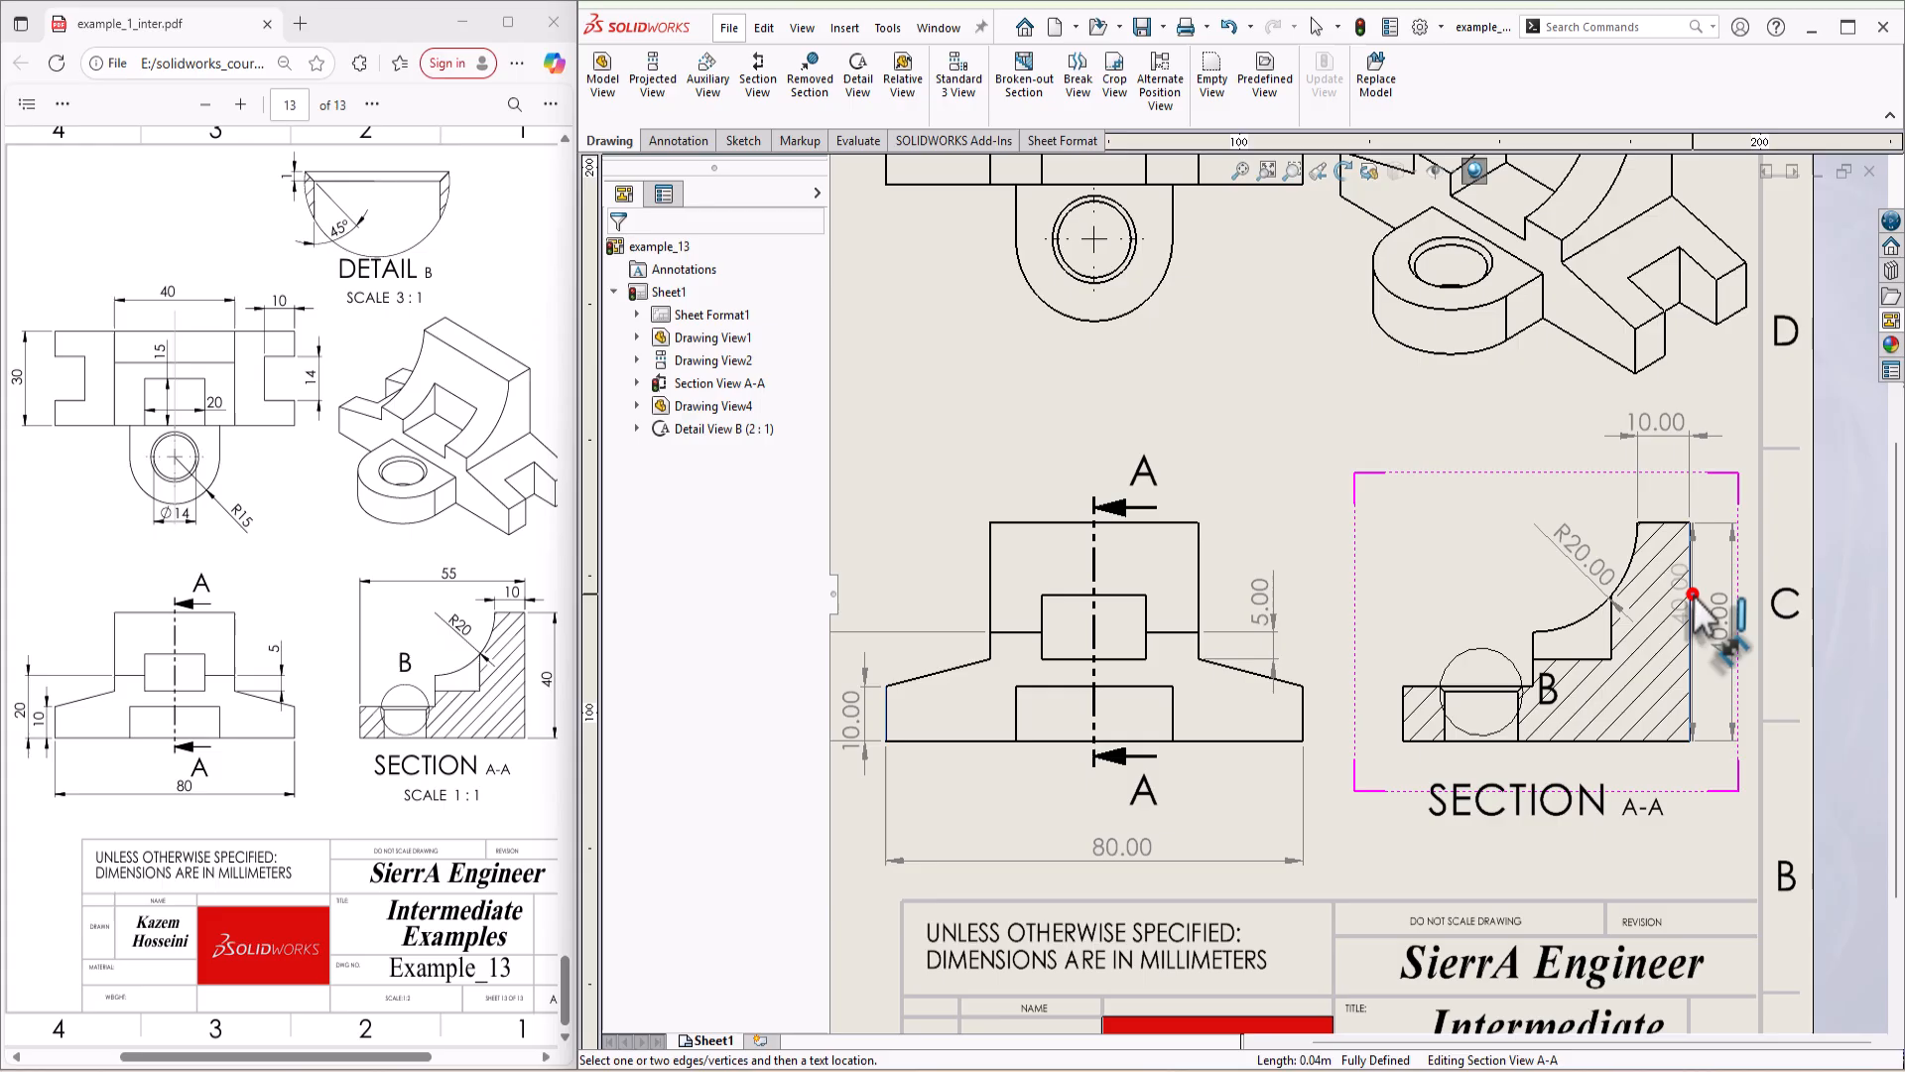
pyautogui.click(1403, 711)
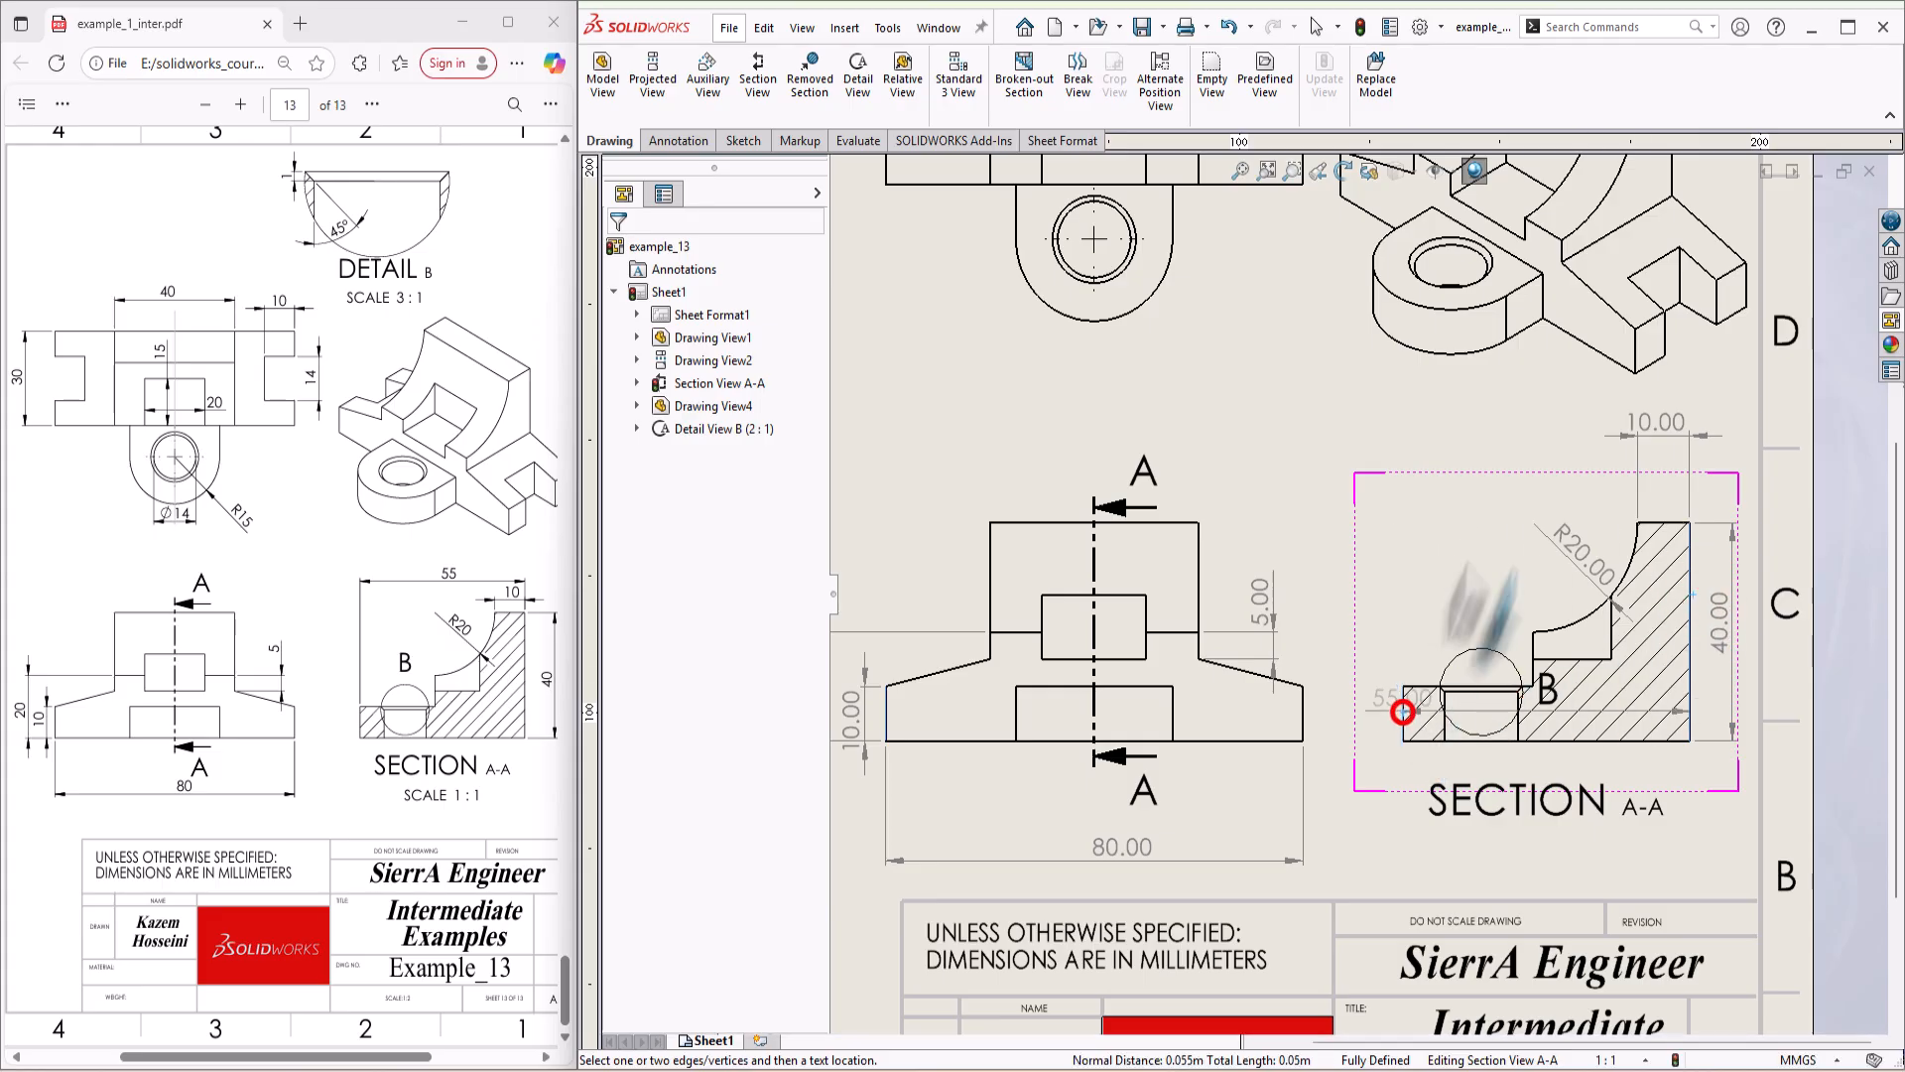
pyautogui.click(1540, 397)
pyautogui.moveTo(1643, 426); pyautogui.dragTo(1647, 486)
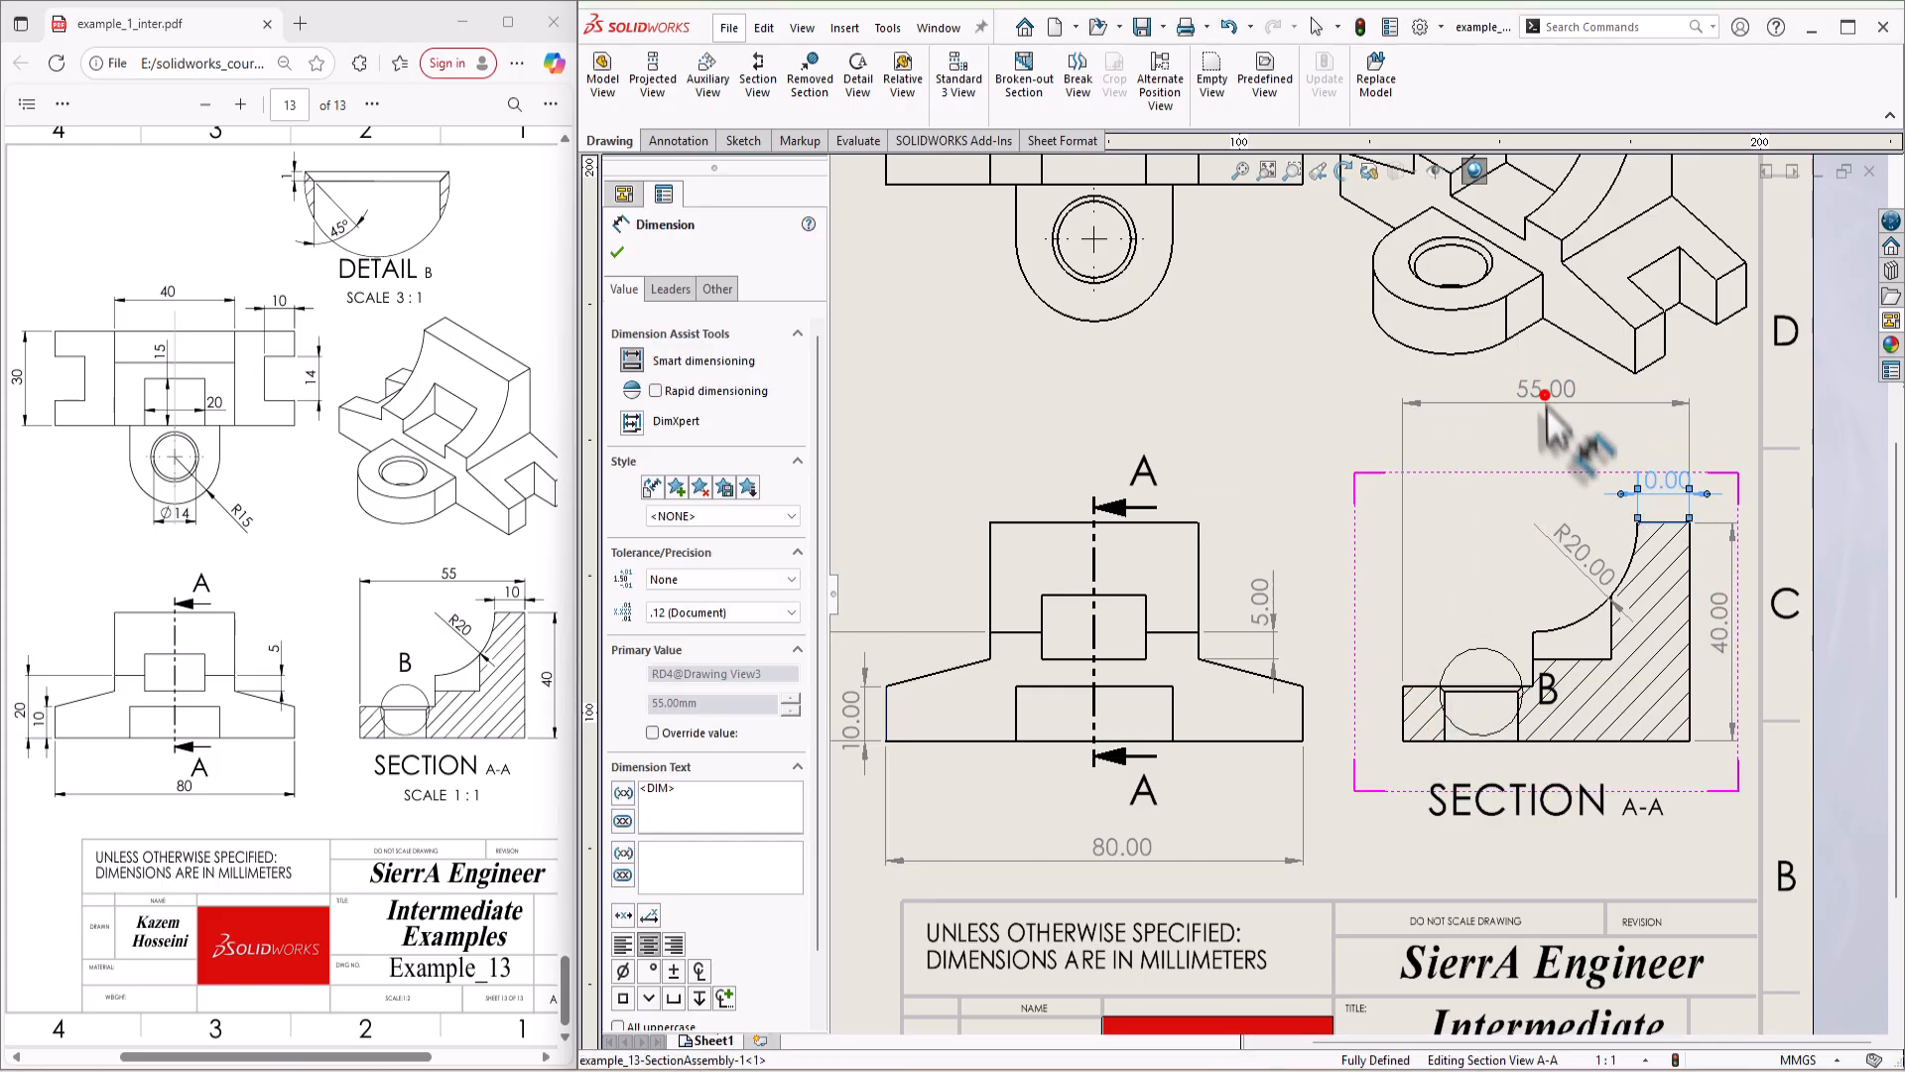
pyautogui.moveTo(1545, 396); pyautogui.dragTo(1550, 434)
pyautogui.click(1734, 439)
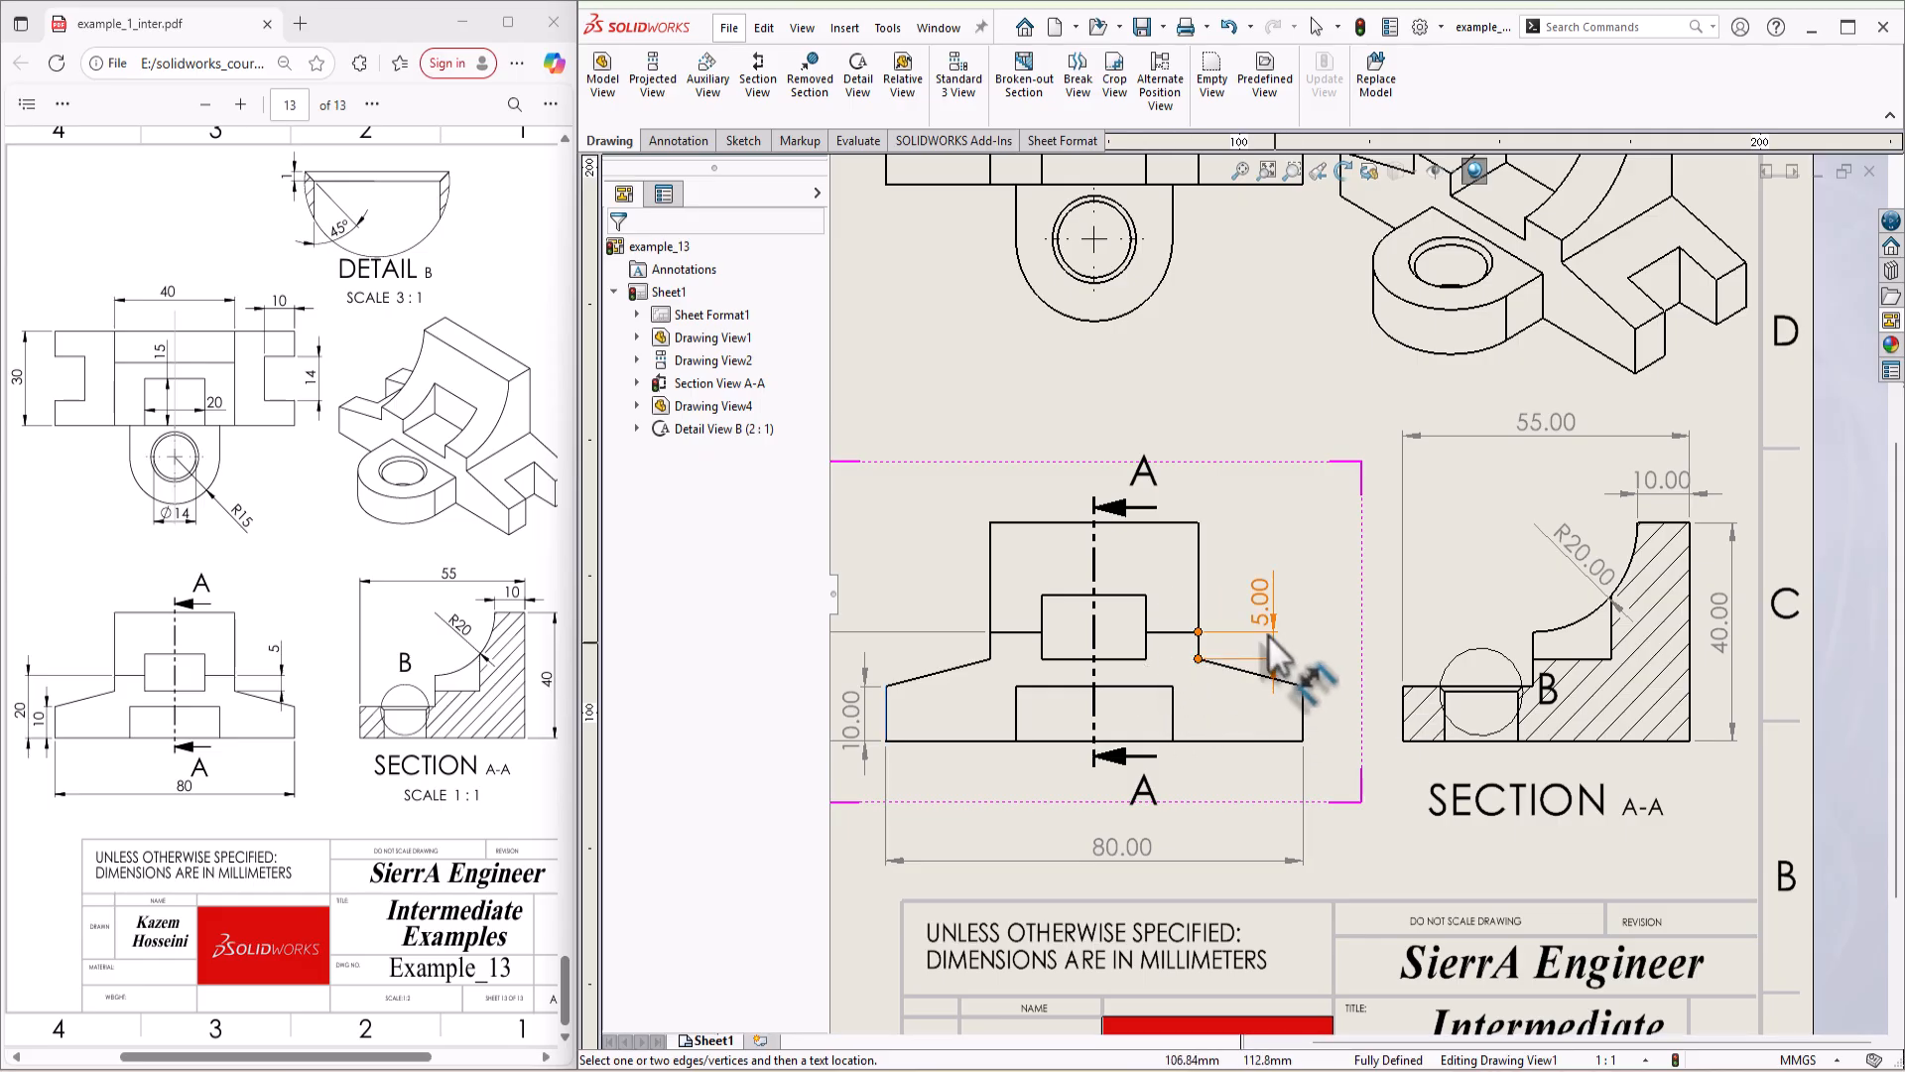
# Step: Dimension the opening of the right-hand notch in the top view, placing the dimension to the right of the view
pyautogui.scroll(2, 1142, 426)
pyautogui.scroll(-2, 1191, 378)
pyautogui.scroll(1, 1246, 332)
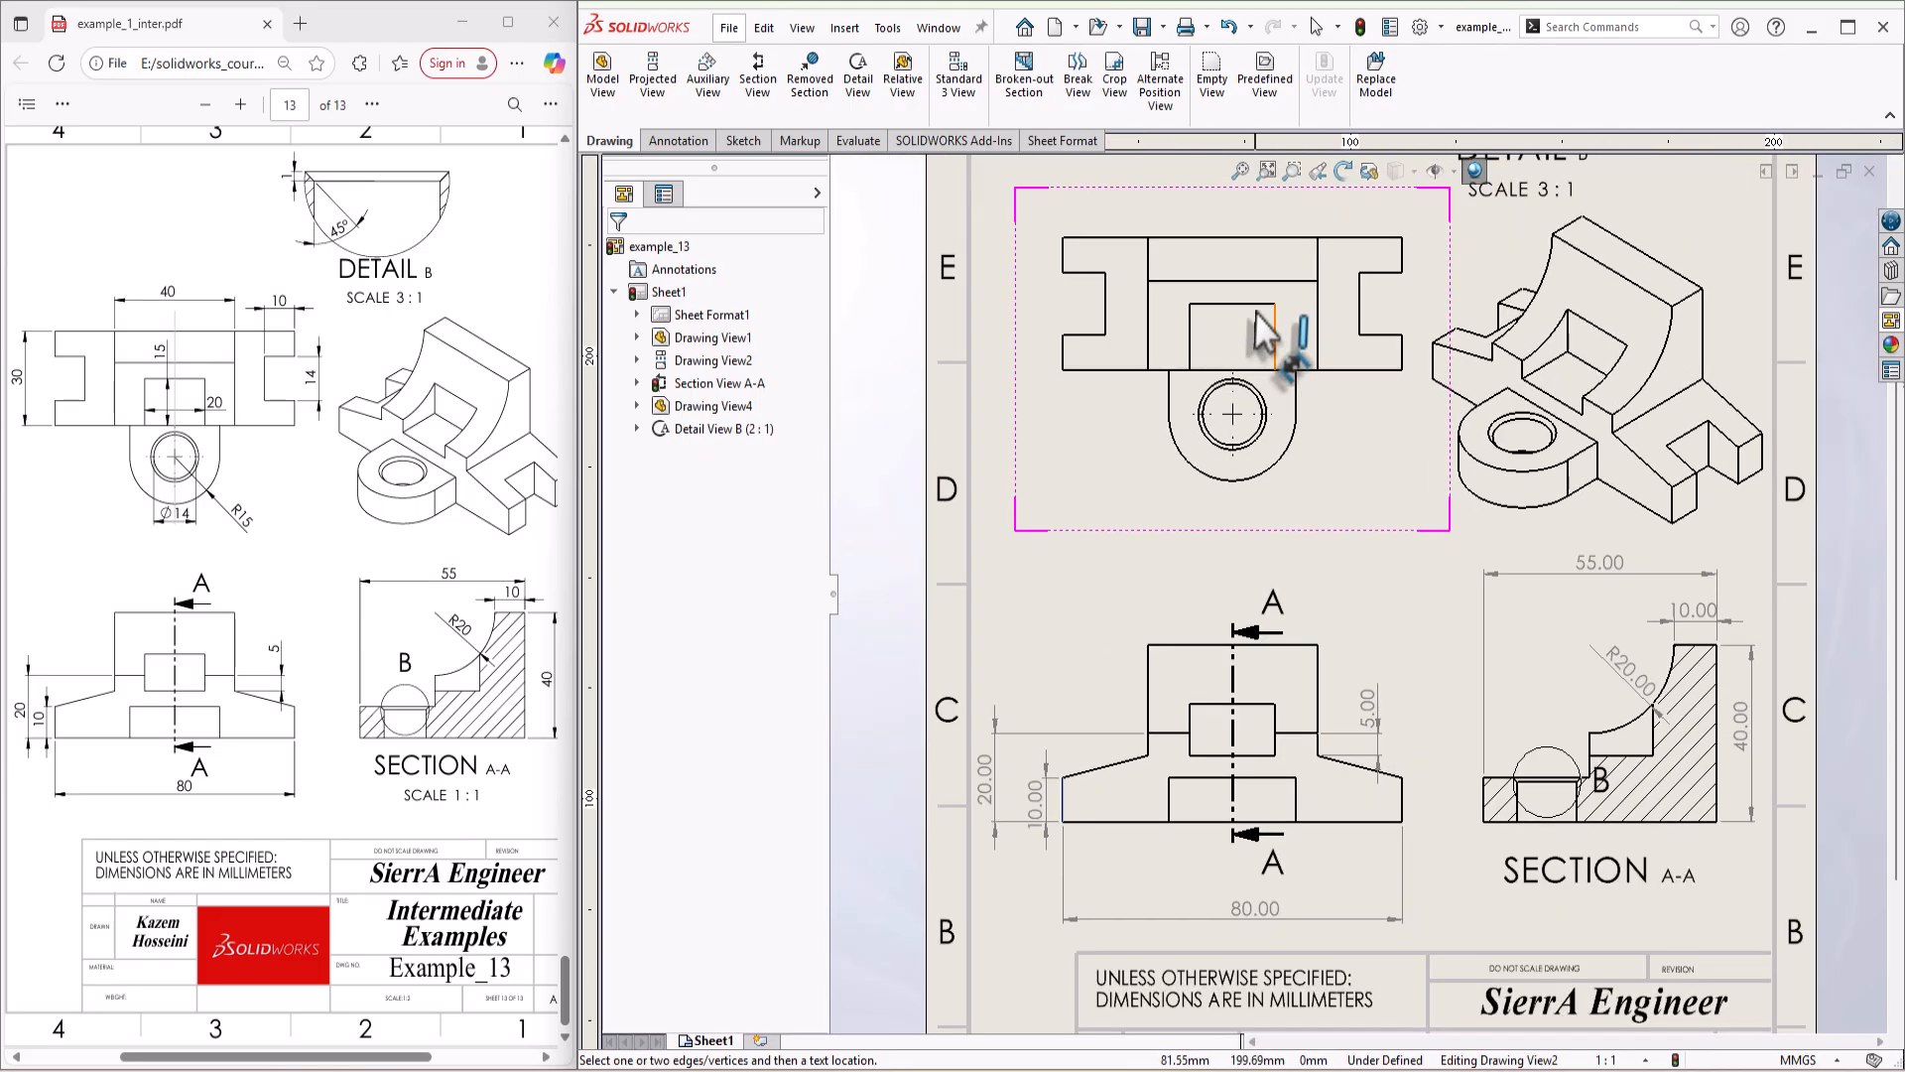
pyautogui.scroll(-2, 1280, 332)
pyautogui.scroll(2, 1330, 348)
pyautogui.scroll(-1, 1409, 437)
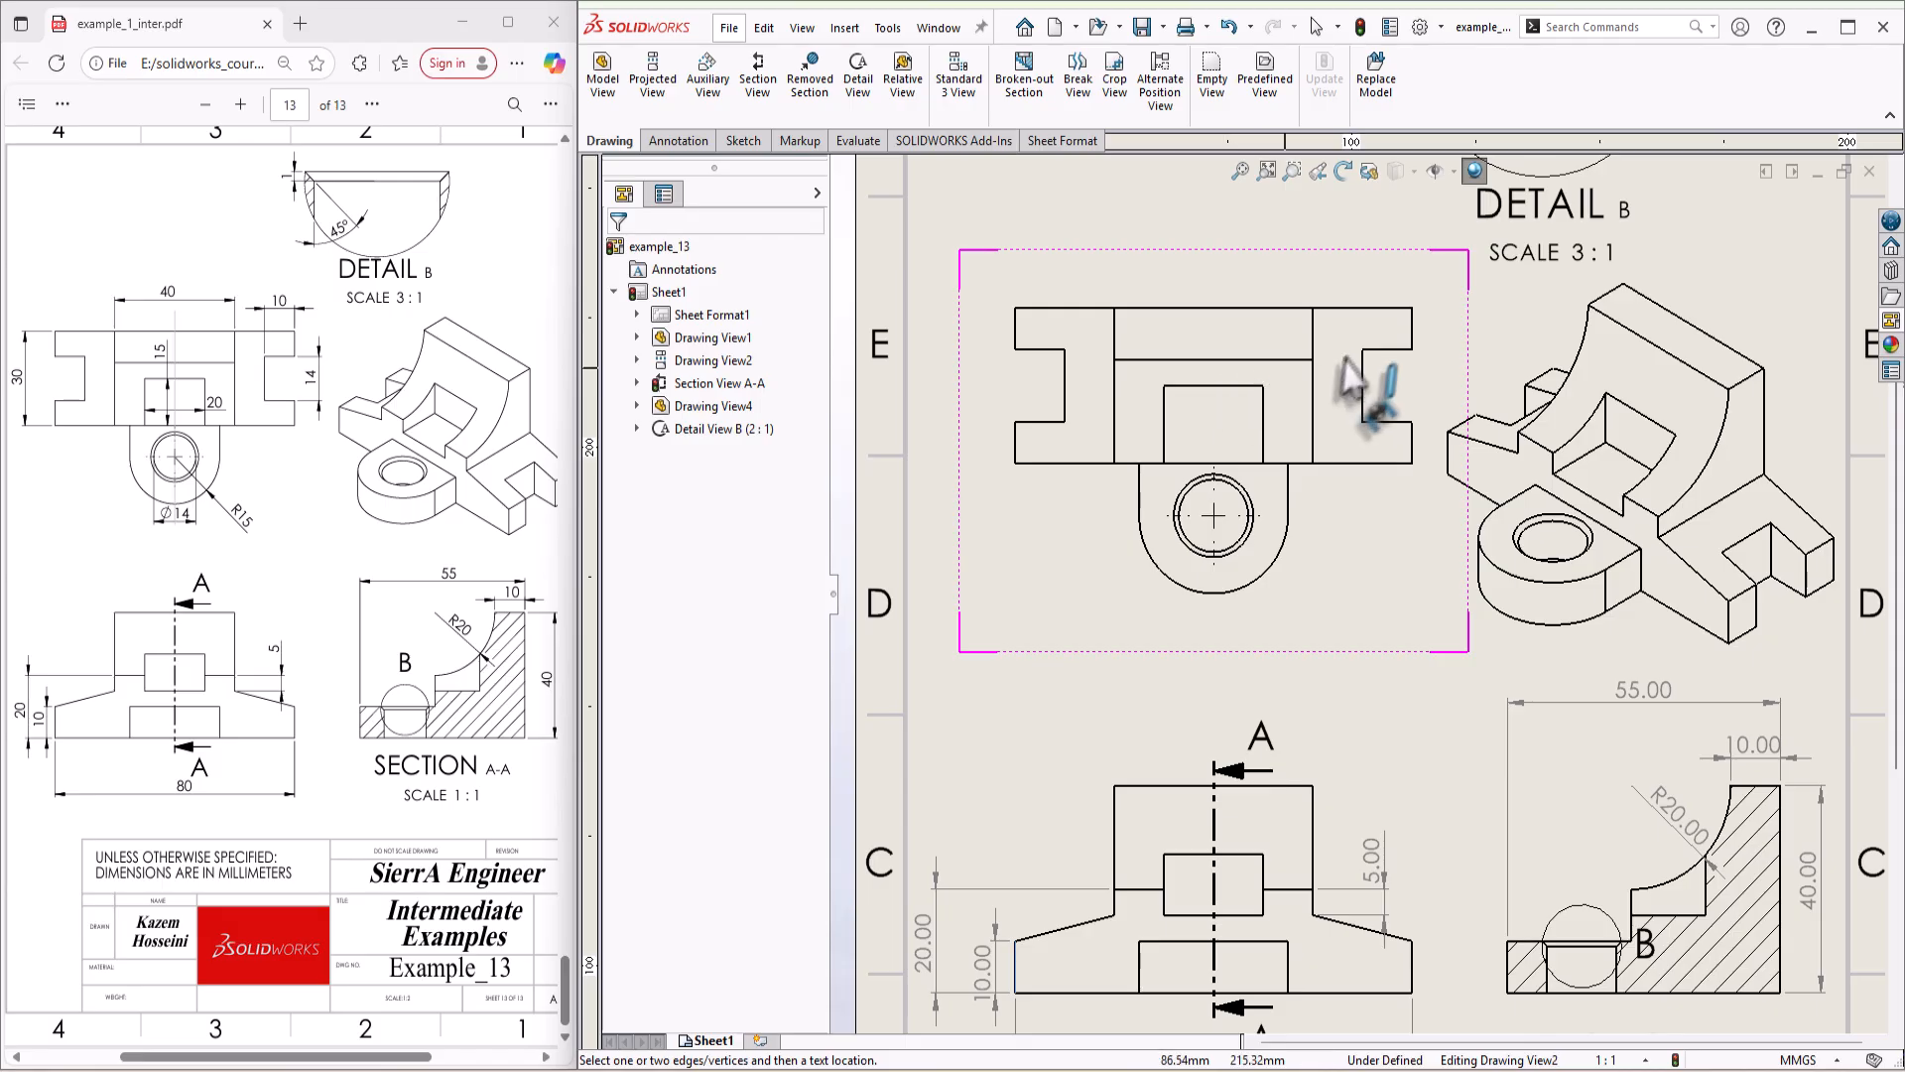
pyautogui.click(1385, 421)
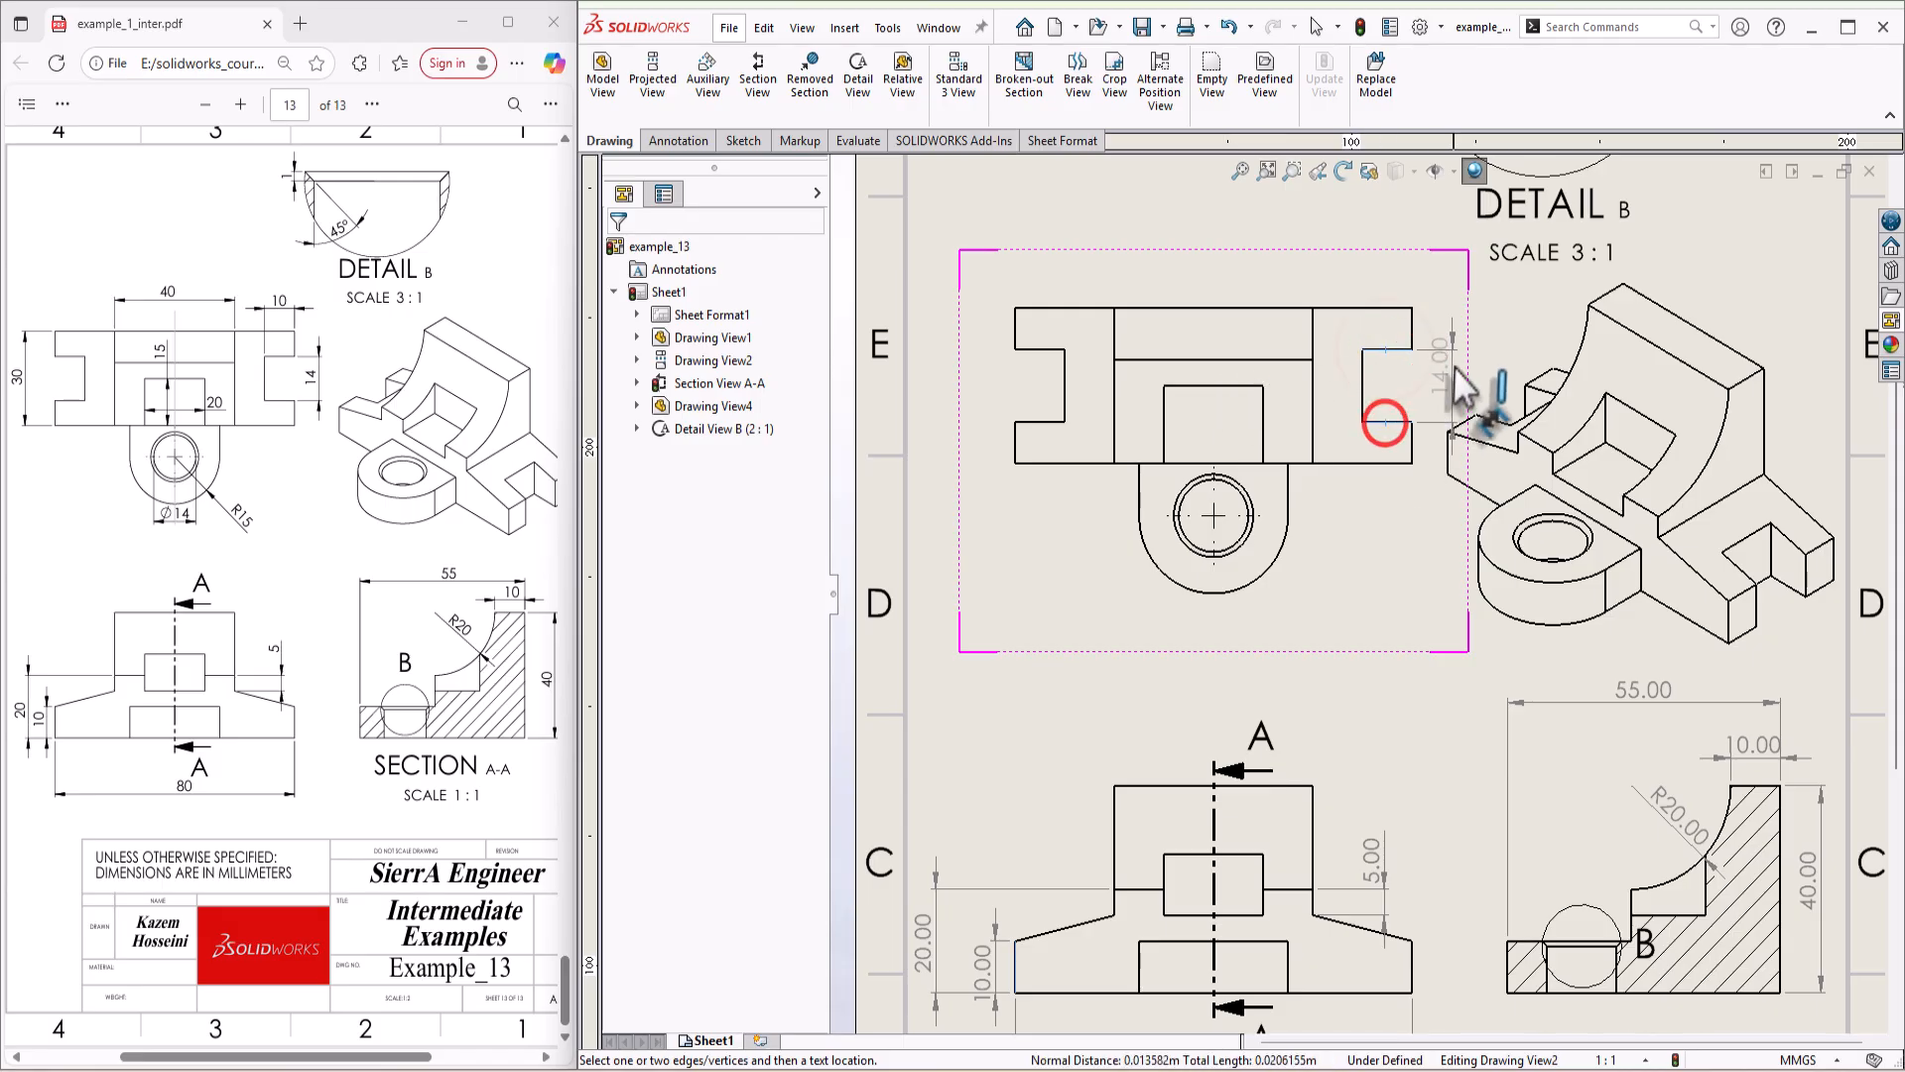
pyautogui.click(1449, 382)
# Step: Dimension the rounded lug's outer radius and the inner hole's diameter in the top view, placing both below the lug
pyautogui.click(1276, 555)
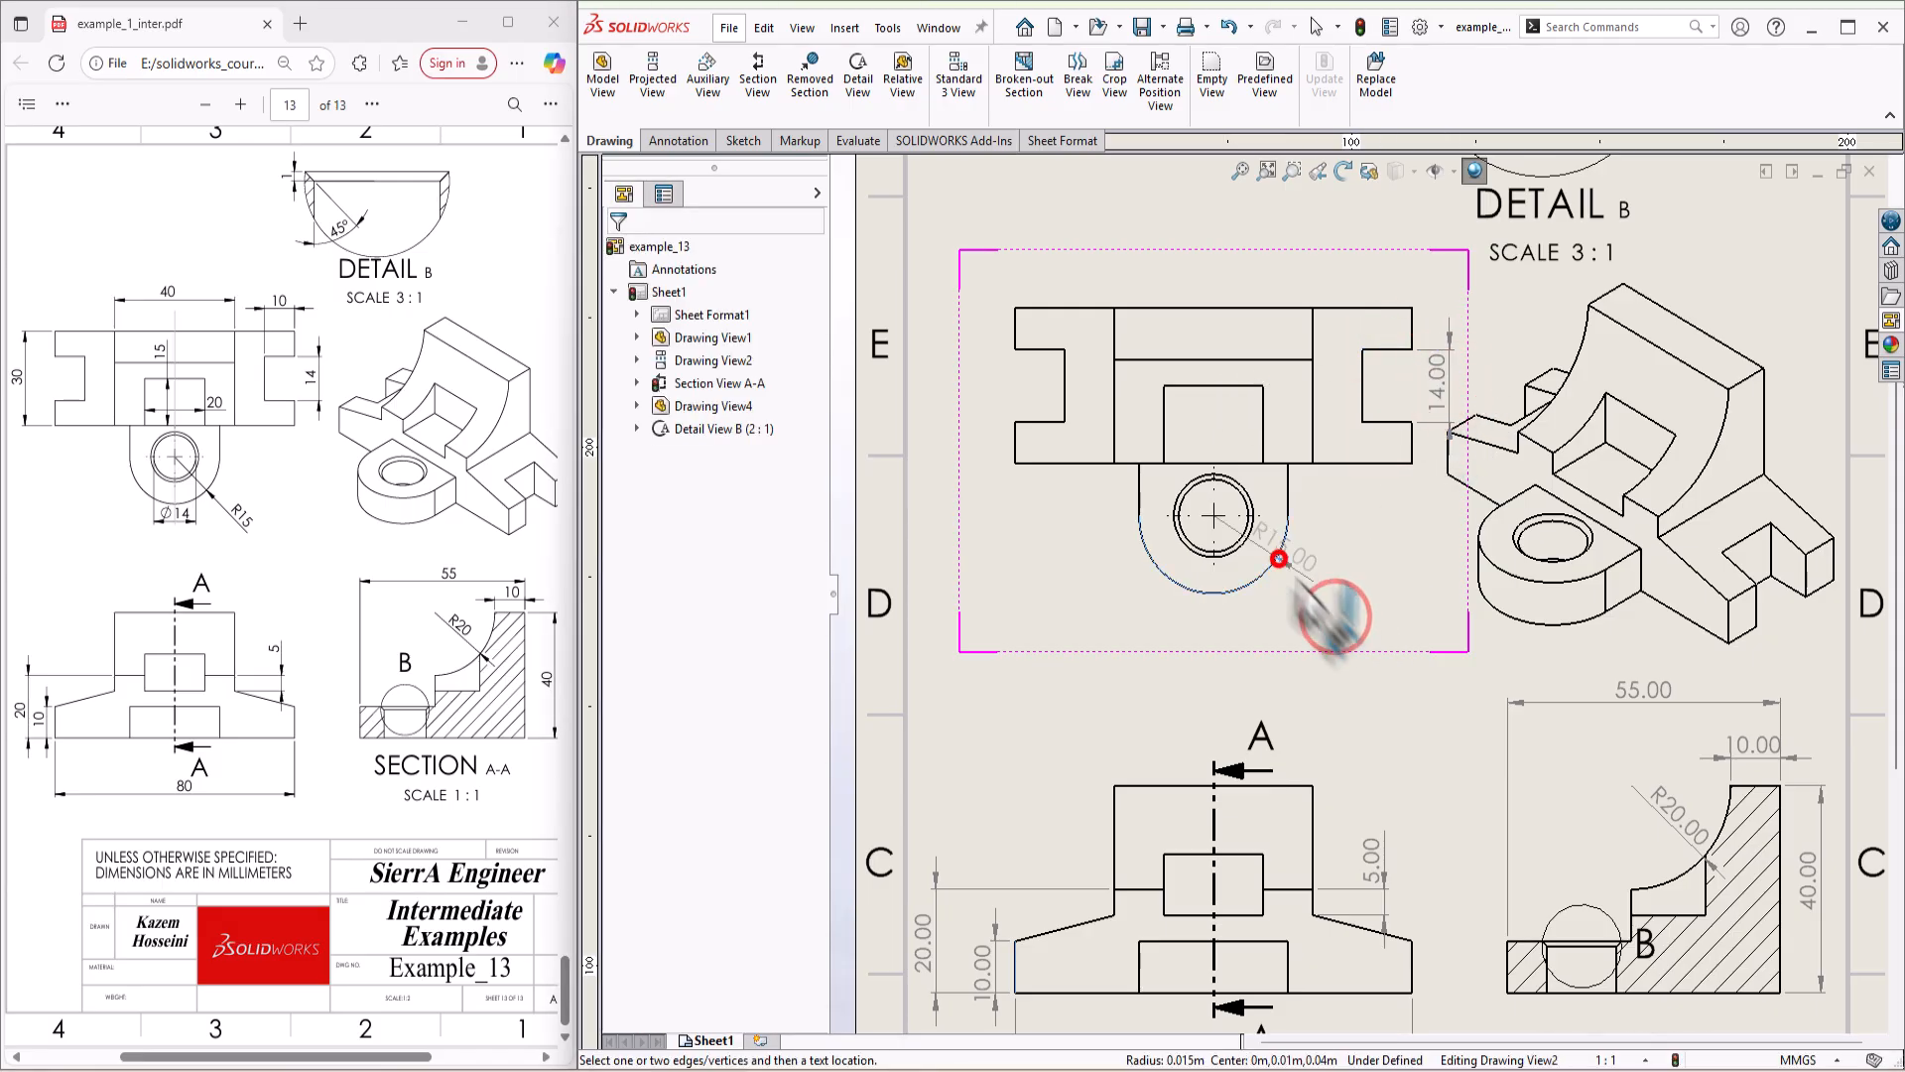
pyautogui.click(1335, 617)
pyautogui.click(1281, 639)
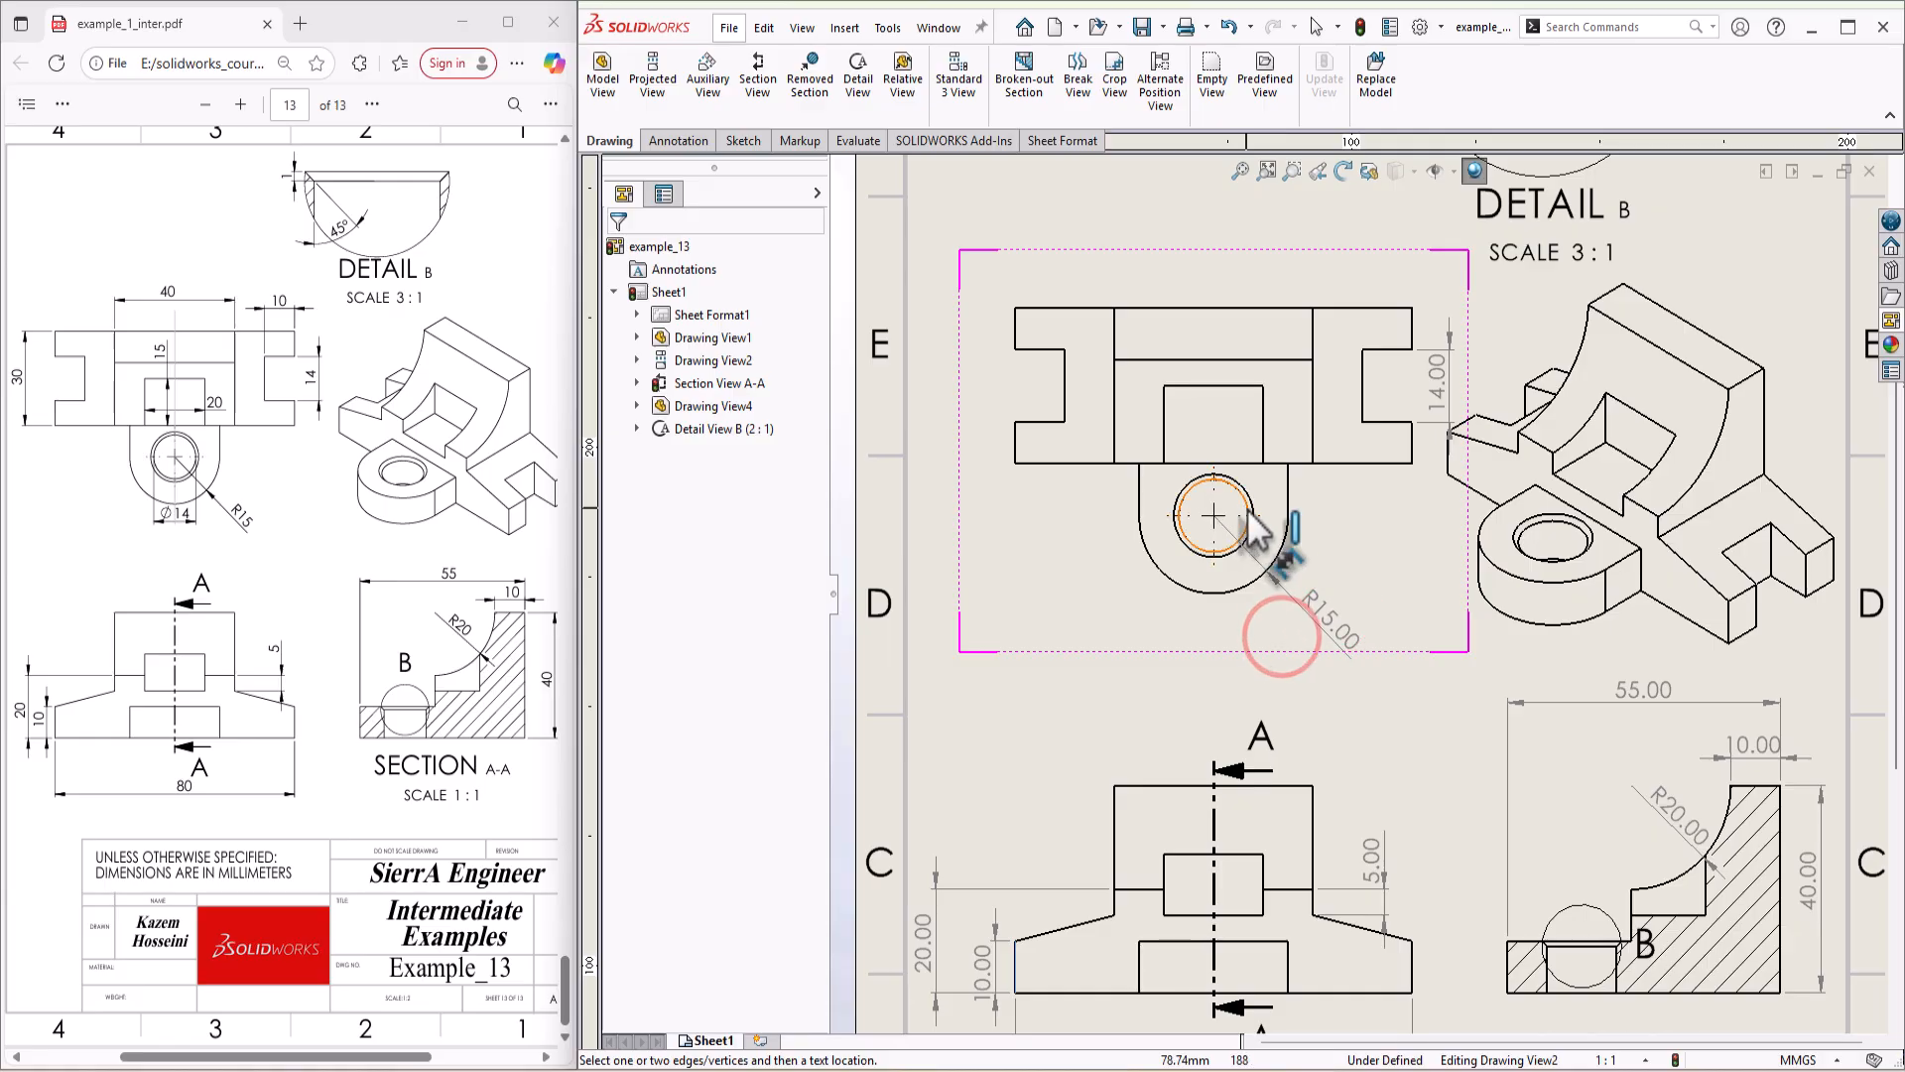
pyautogui.click(1246, 510)
pyautogui.click(1212, 649)
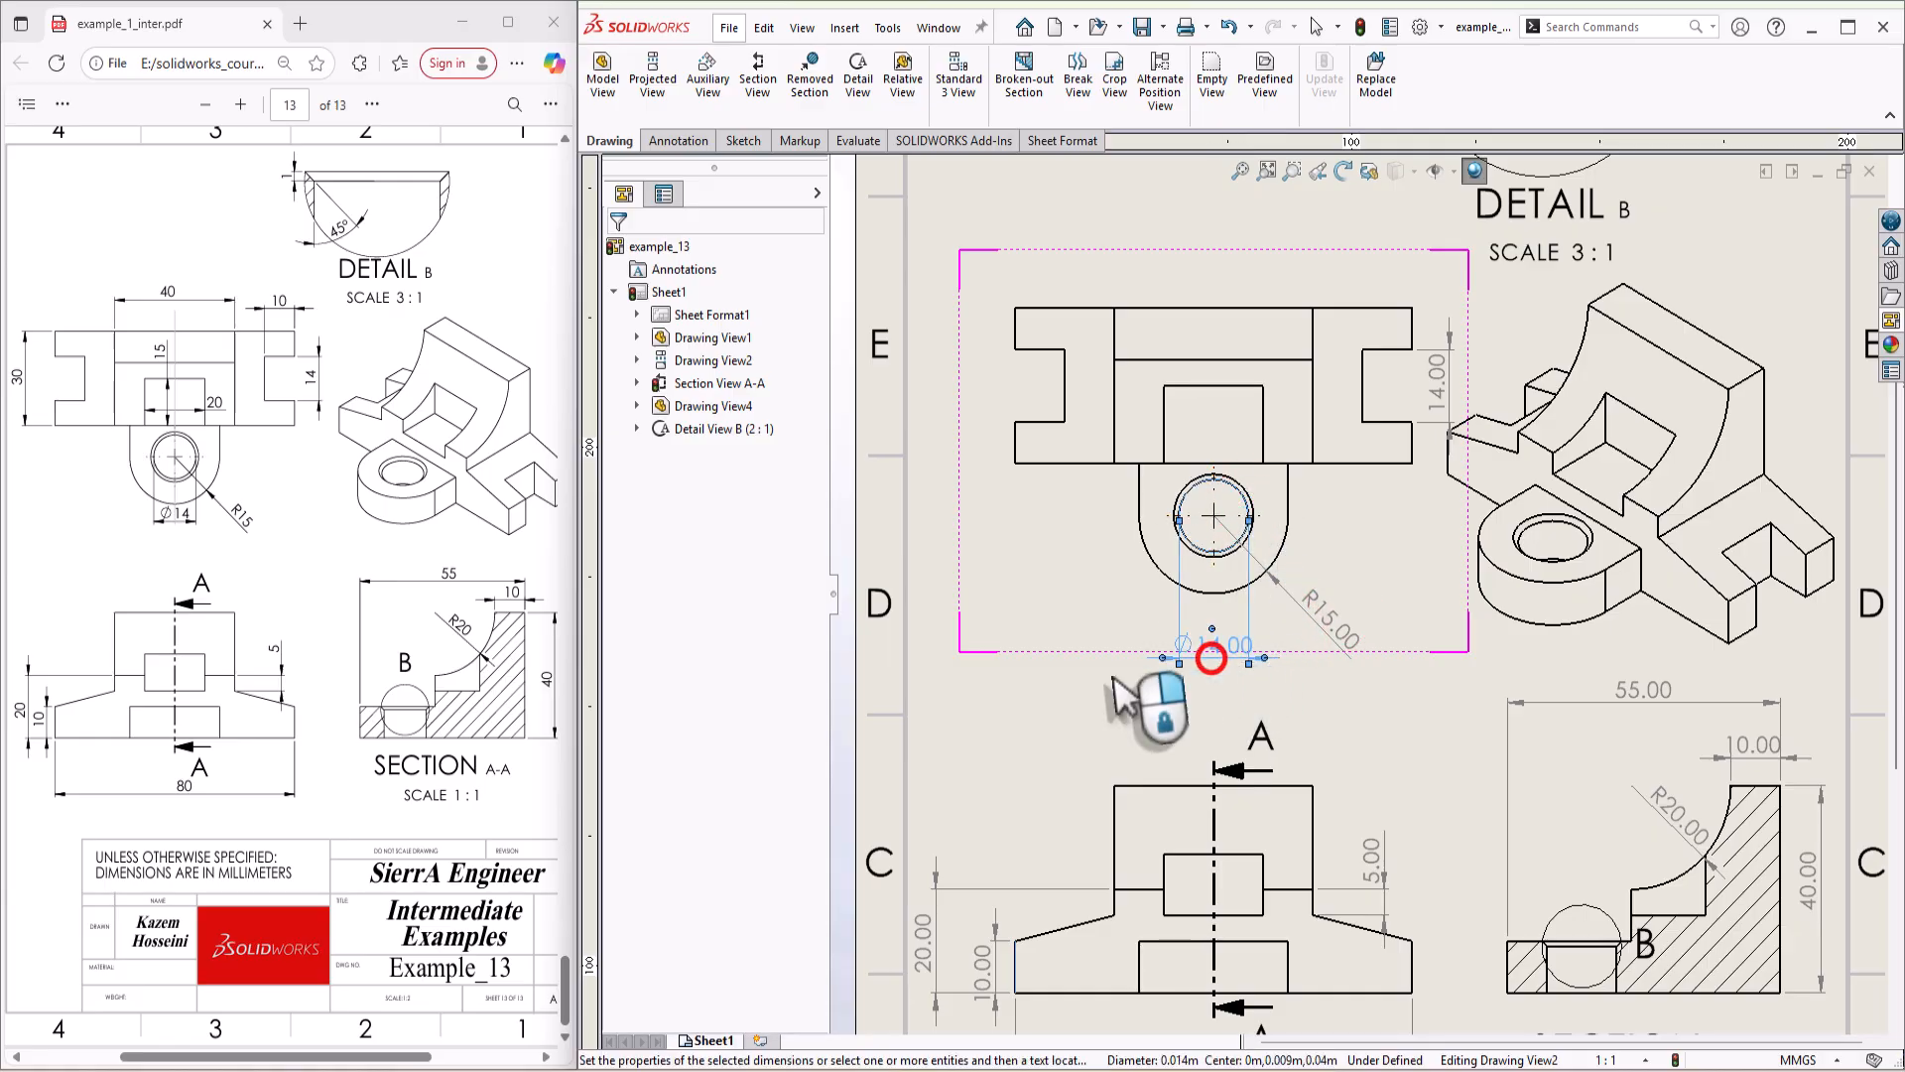
# Step: Dimension the width and the depth of the central rectangular pocket in the top view
pyautogui.click(1262, 413)
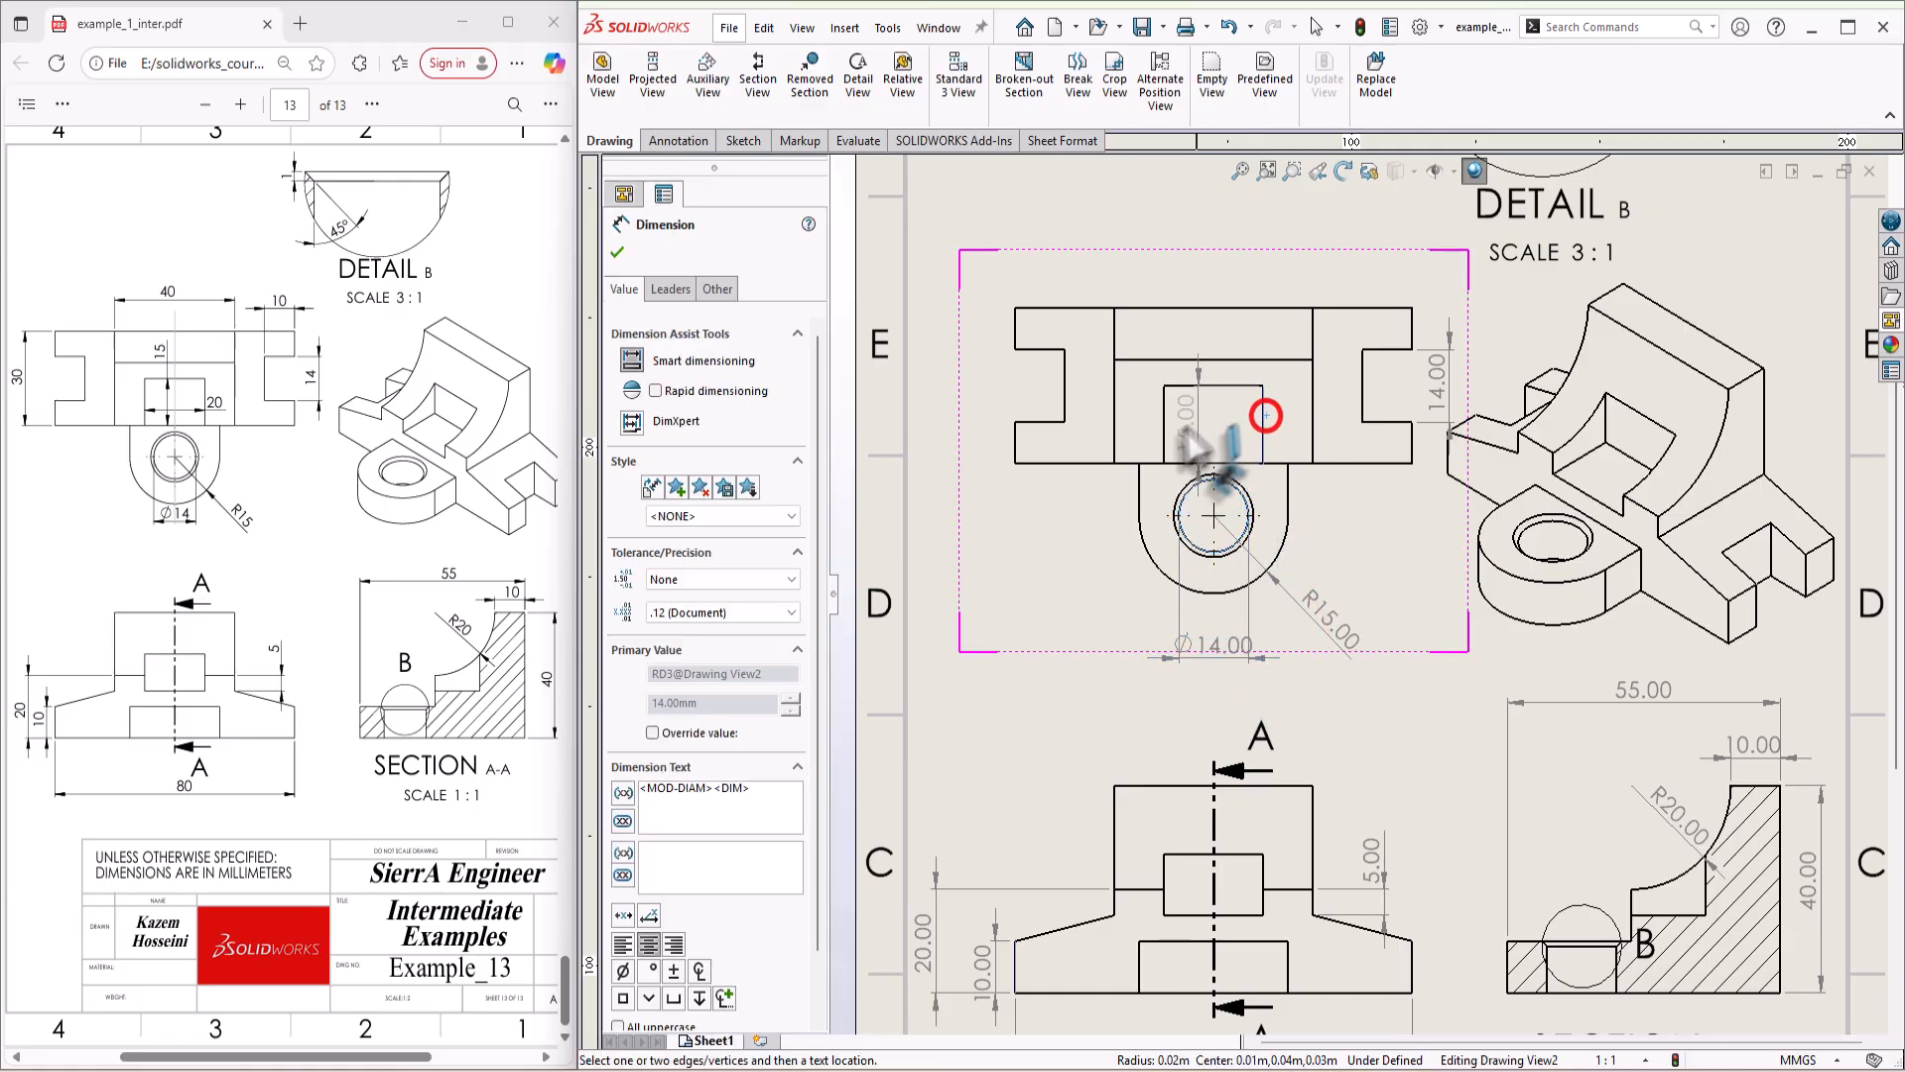
pyautogui.click(1163, 432)
pyautogui.click(1224, 437)
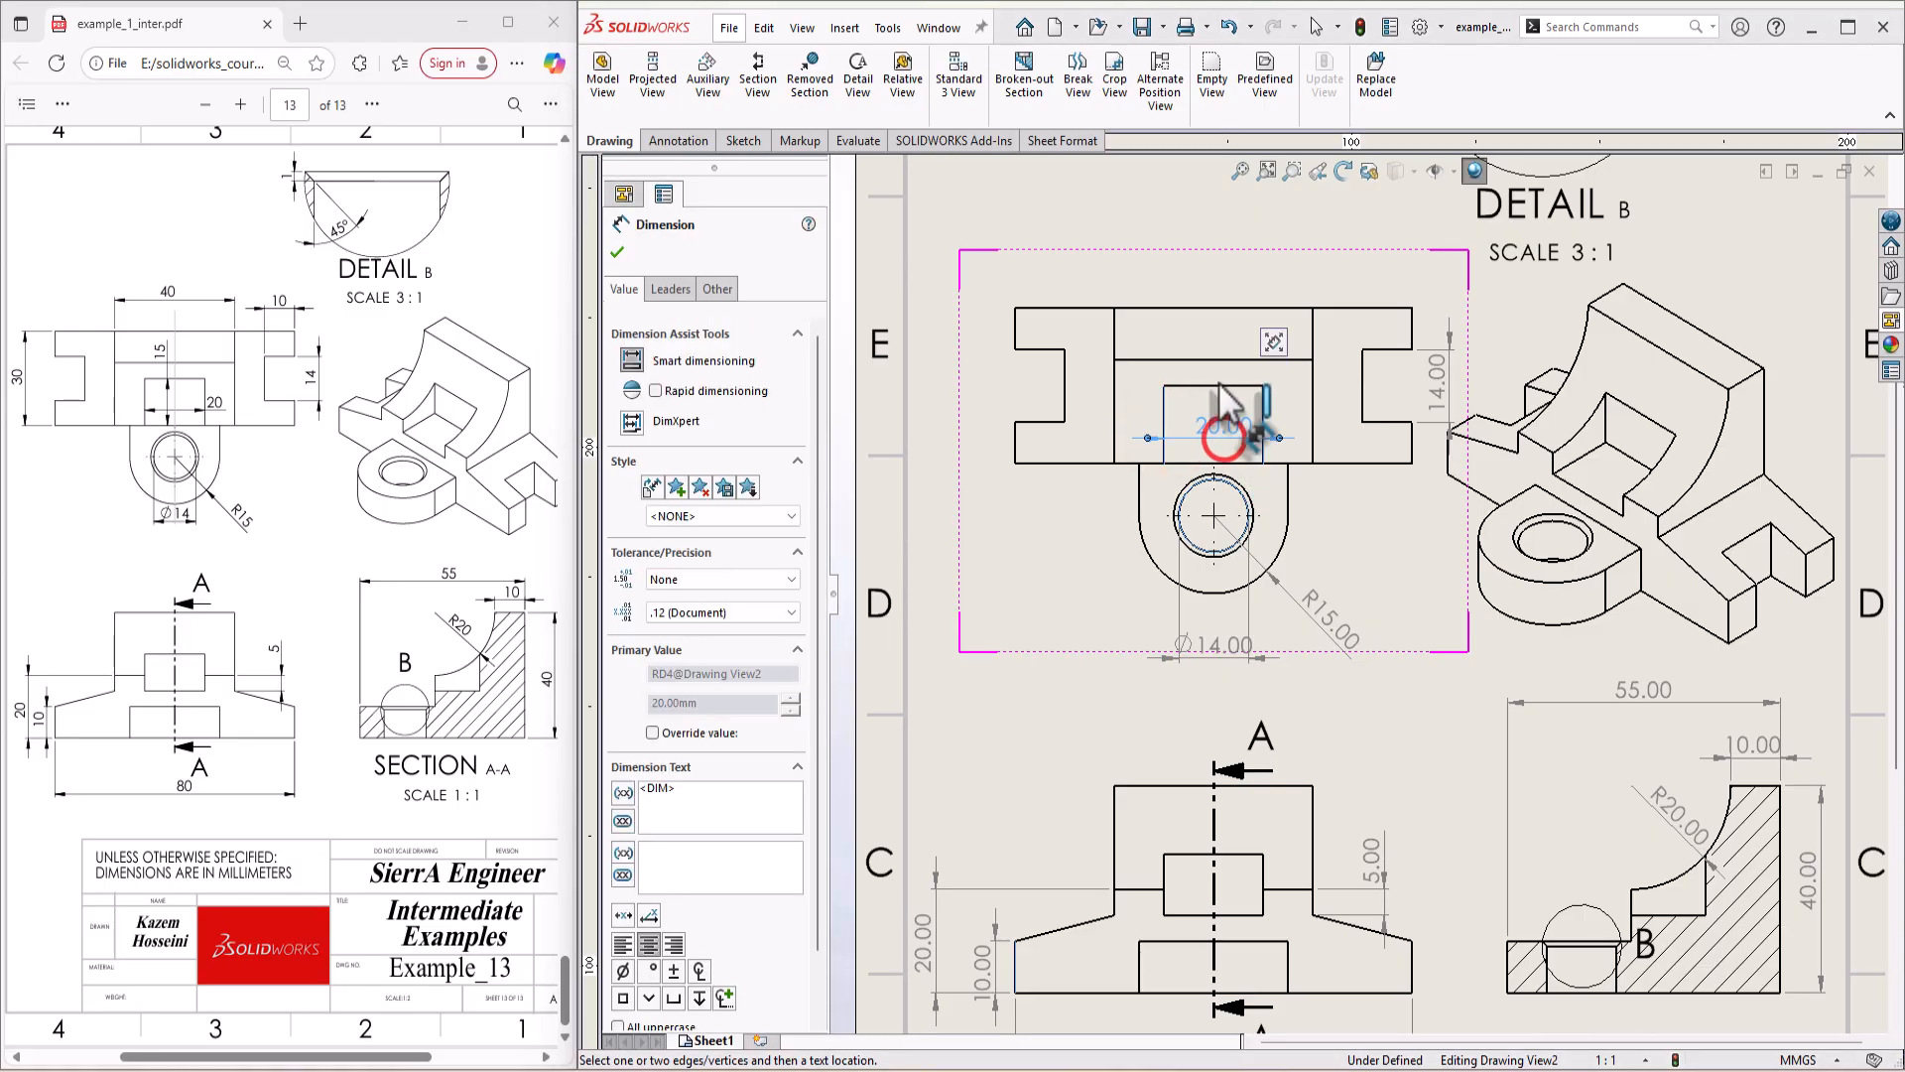
pyautogui.click(1194, 386)
pyautogui.click(1186, 463)
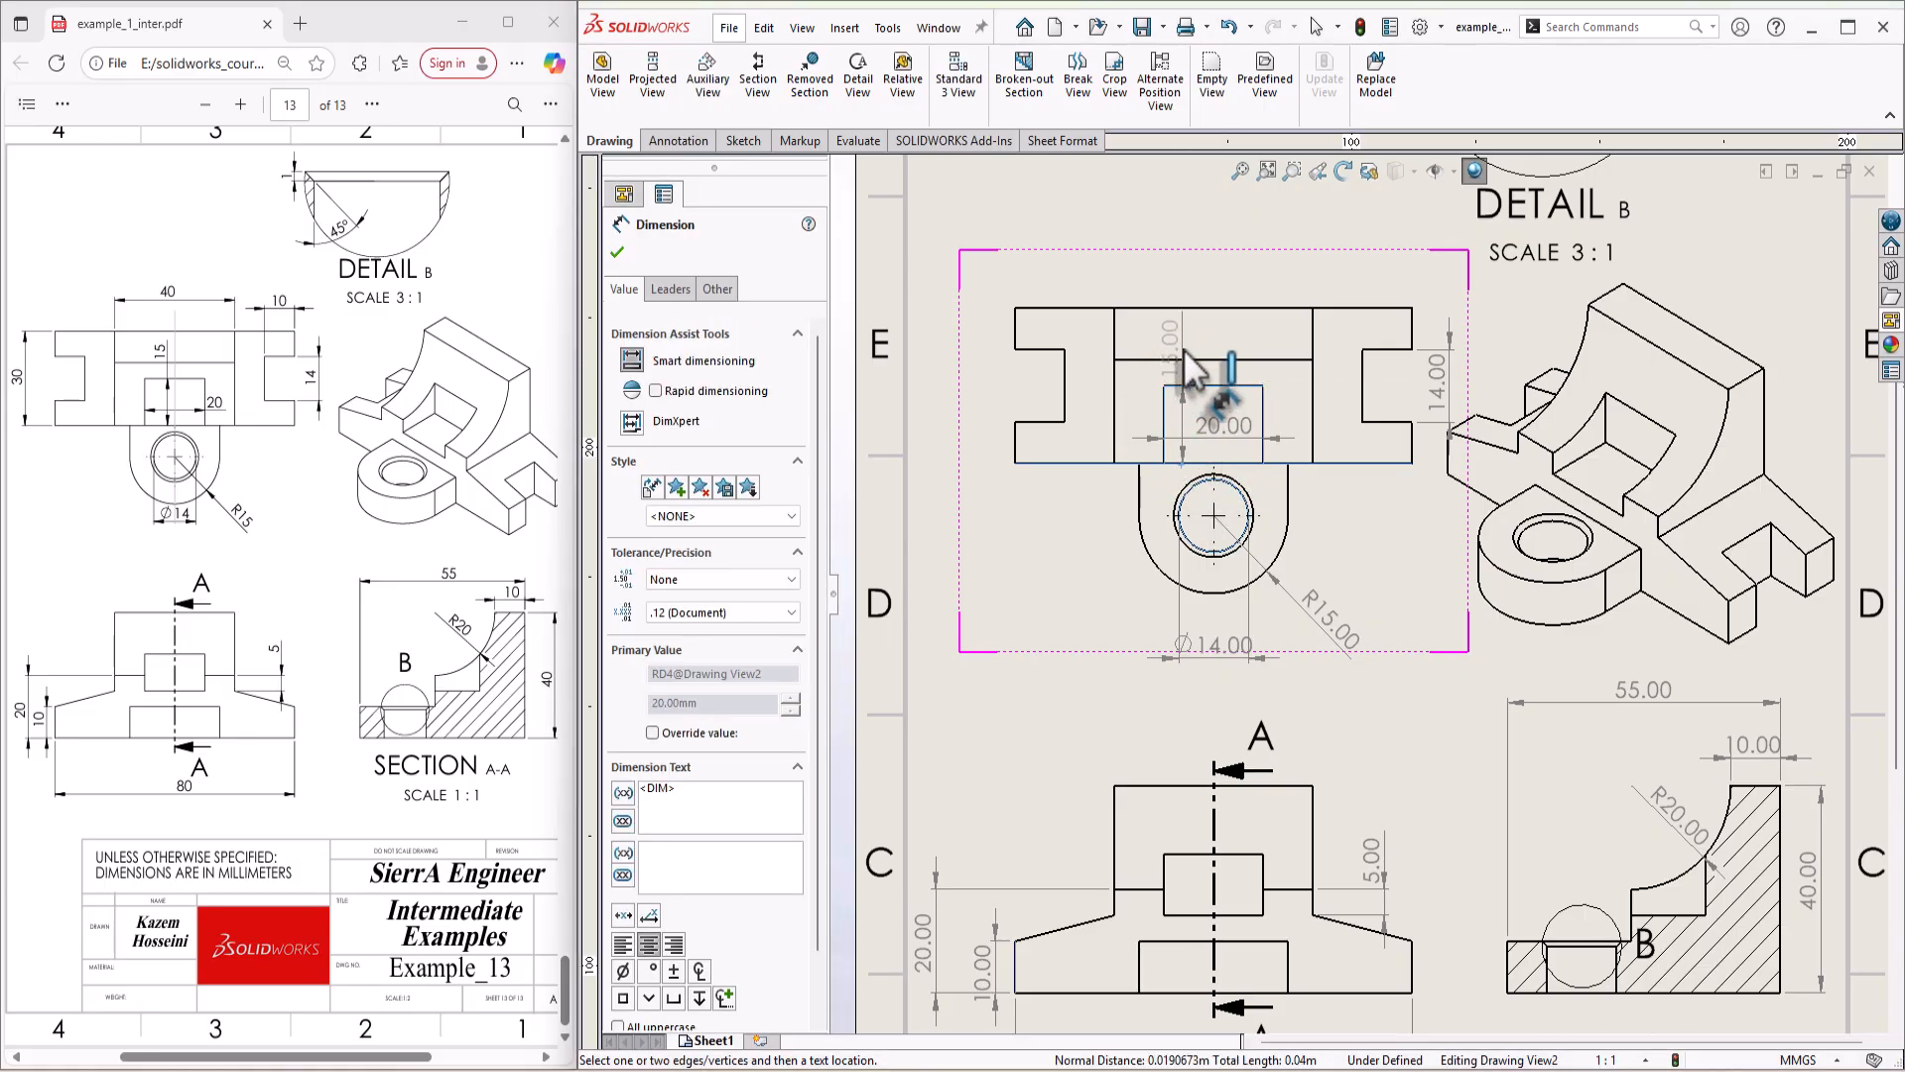
pyautogui.click(1189, 330)
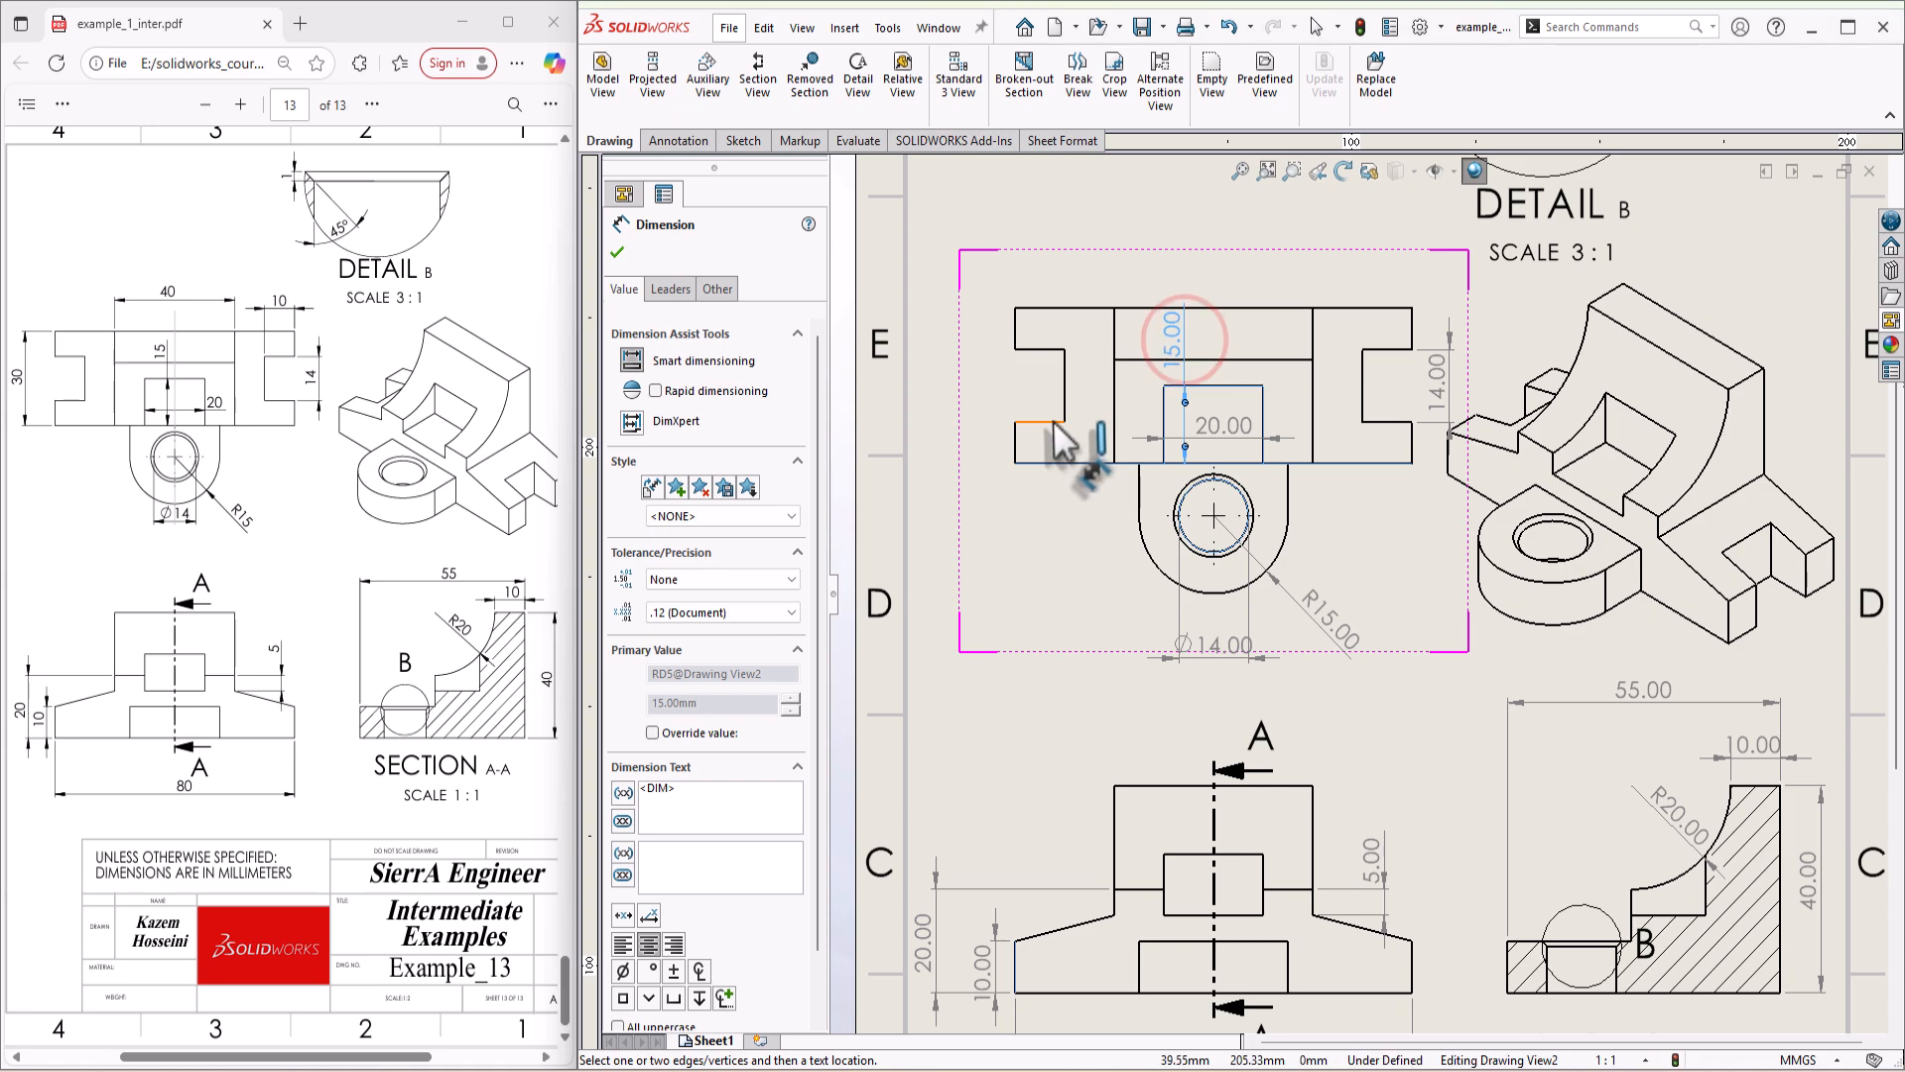
# Step: Dimension the body's overall depth at the left of the top view and the central block's width above it
pyautogui.click(1064, 310)
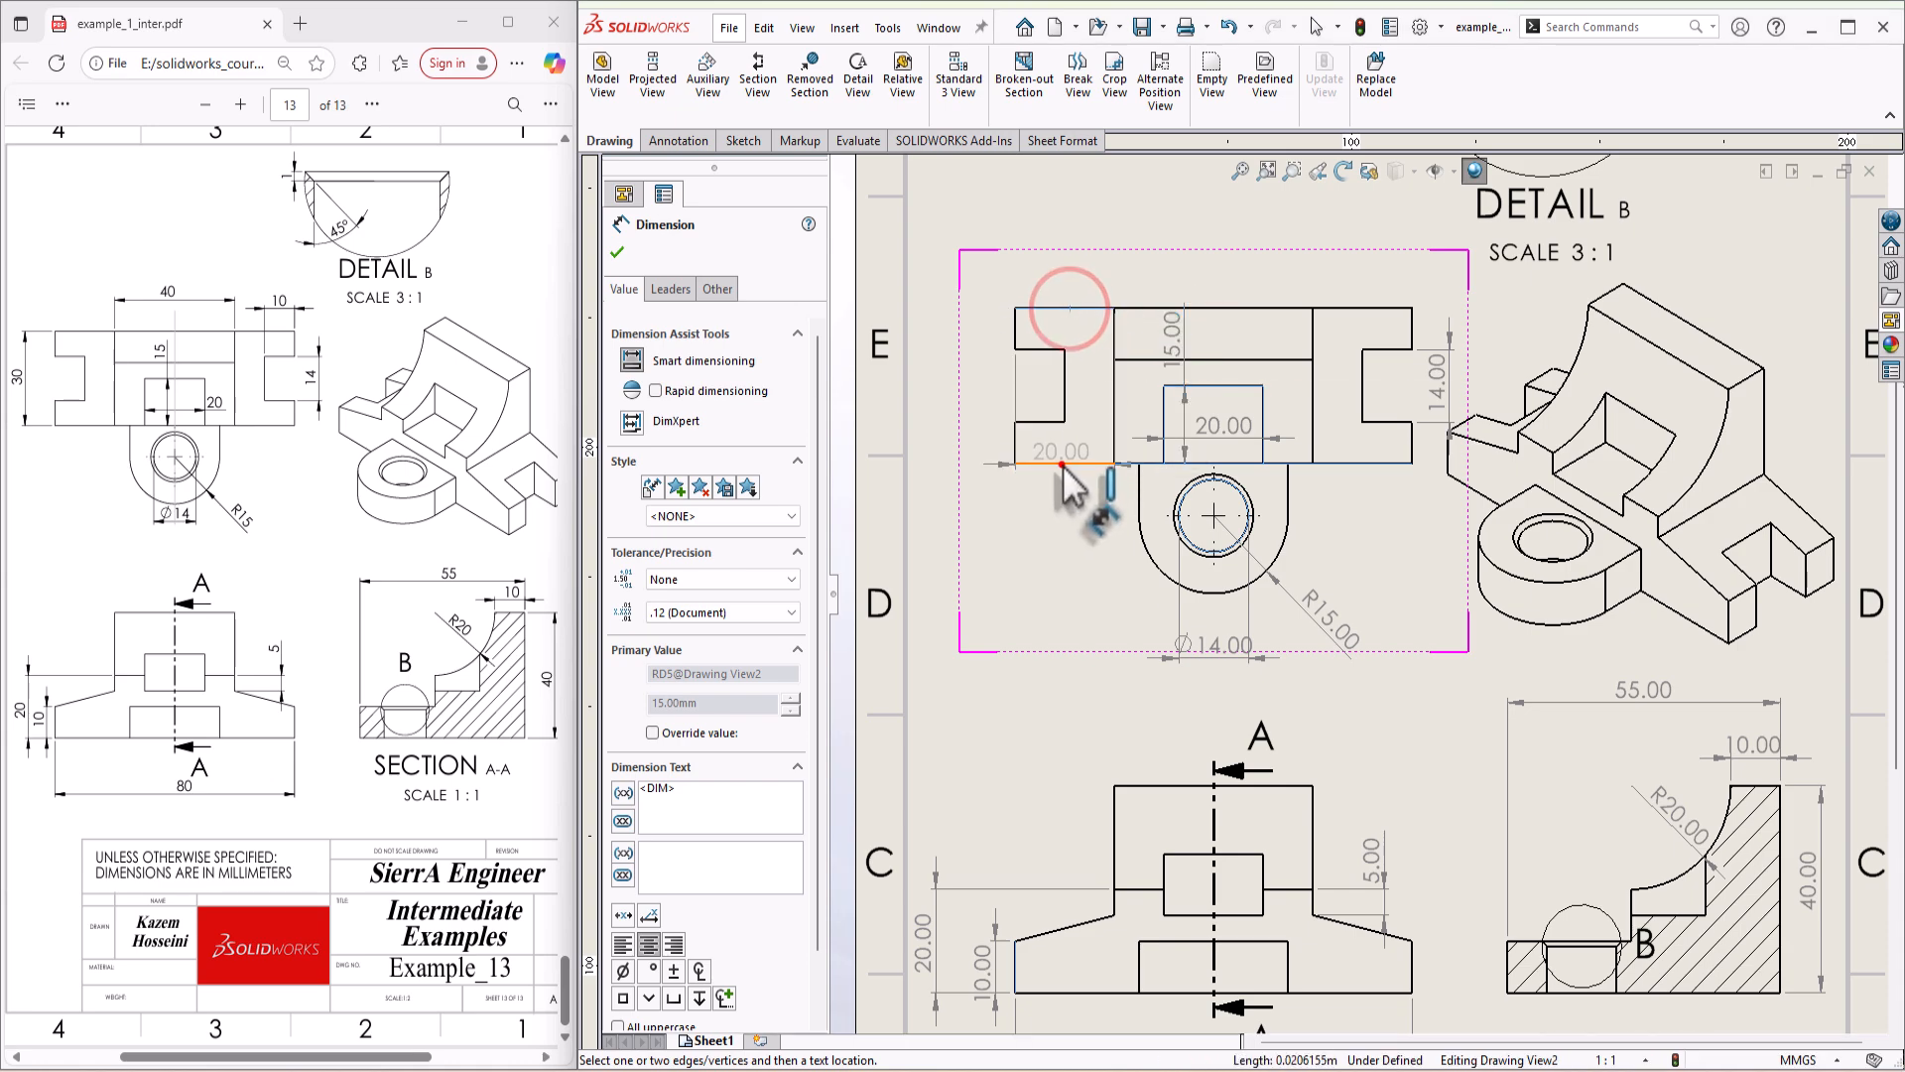
pyautogui.click(1062, 464)
pyautogui.click(985, 387)
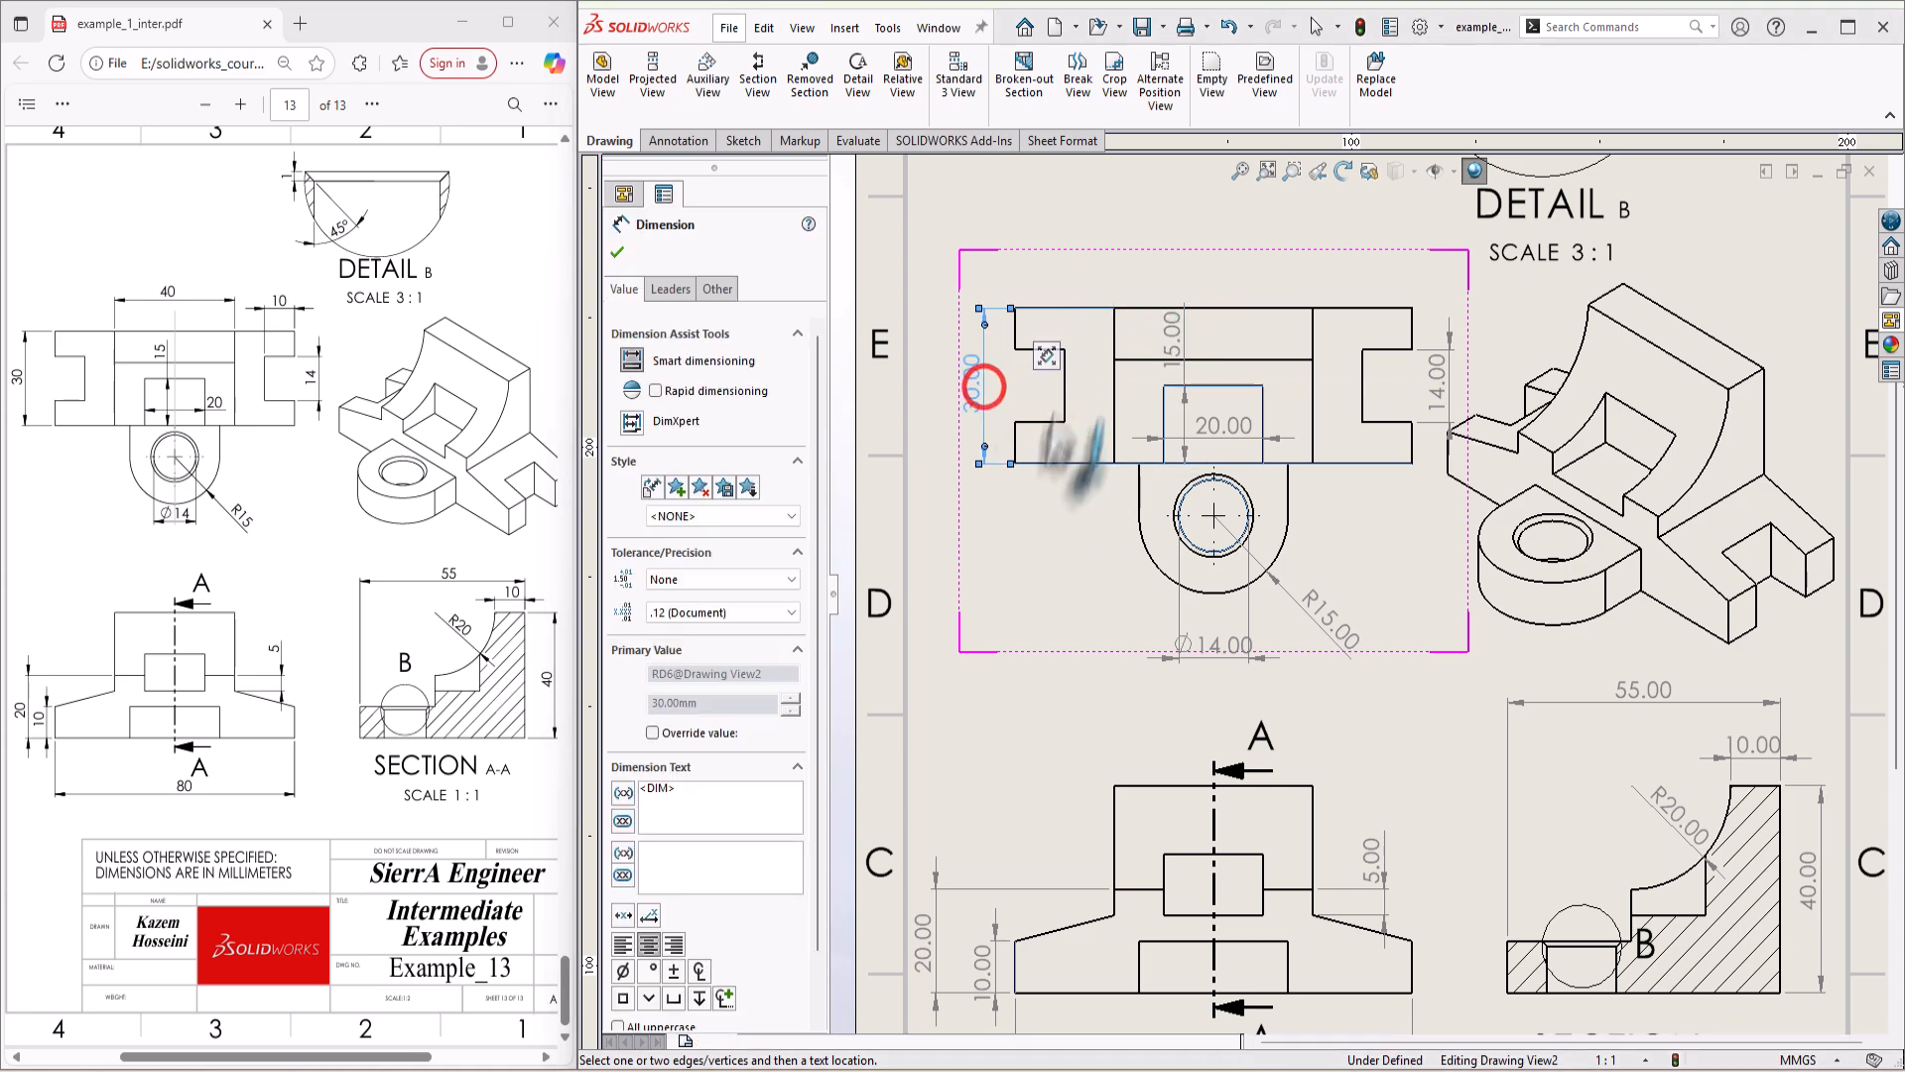
pyautogui.click(1113, 340)
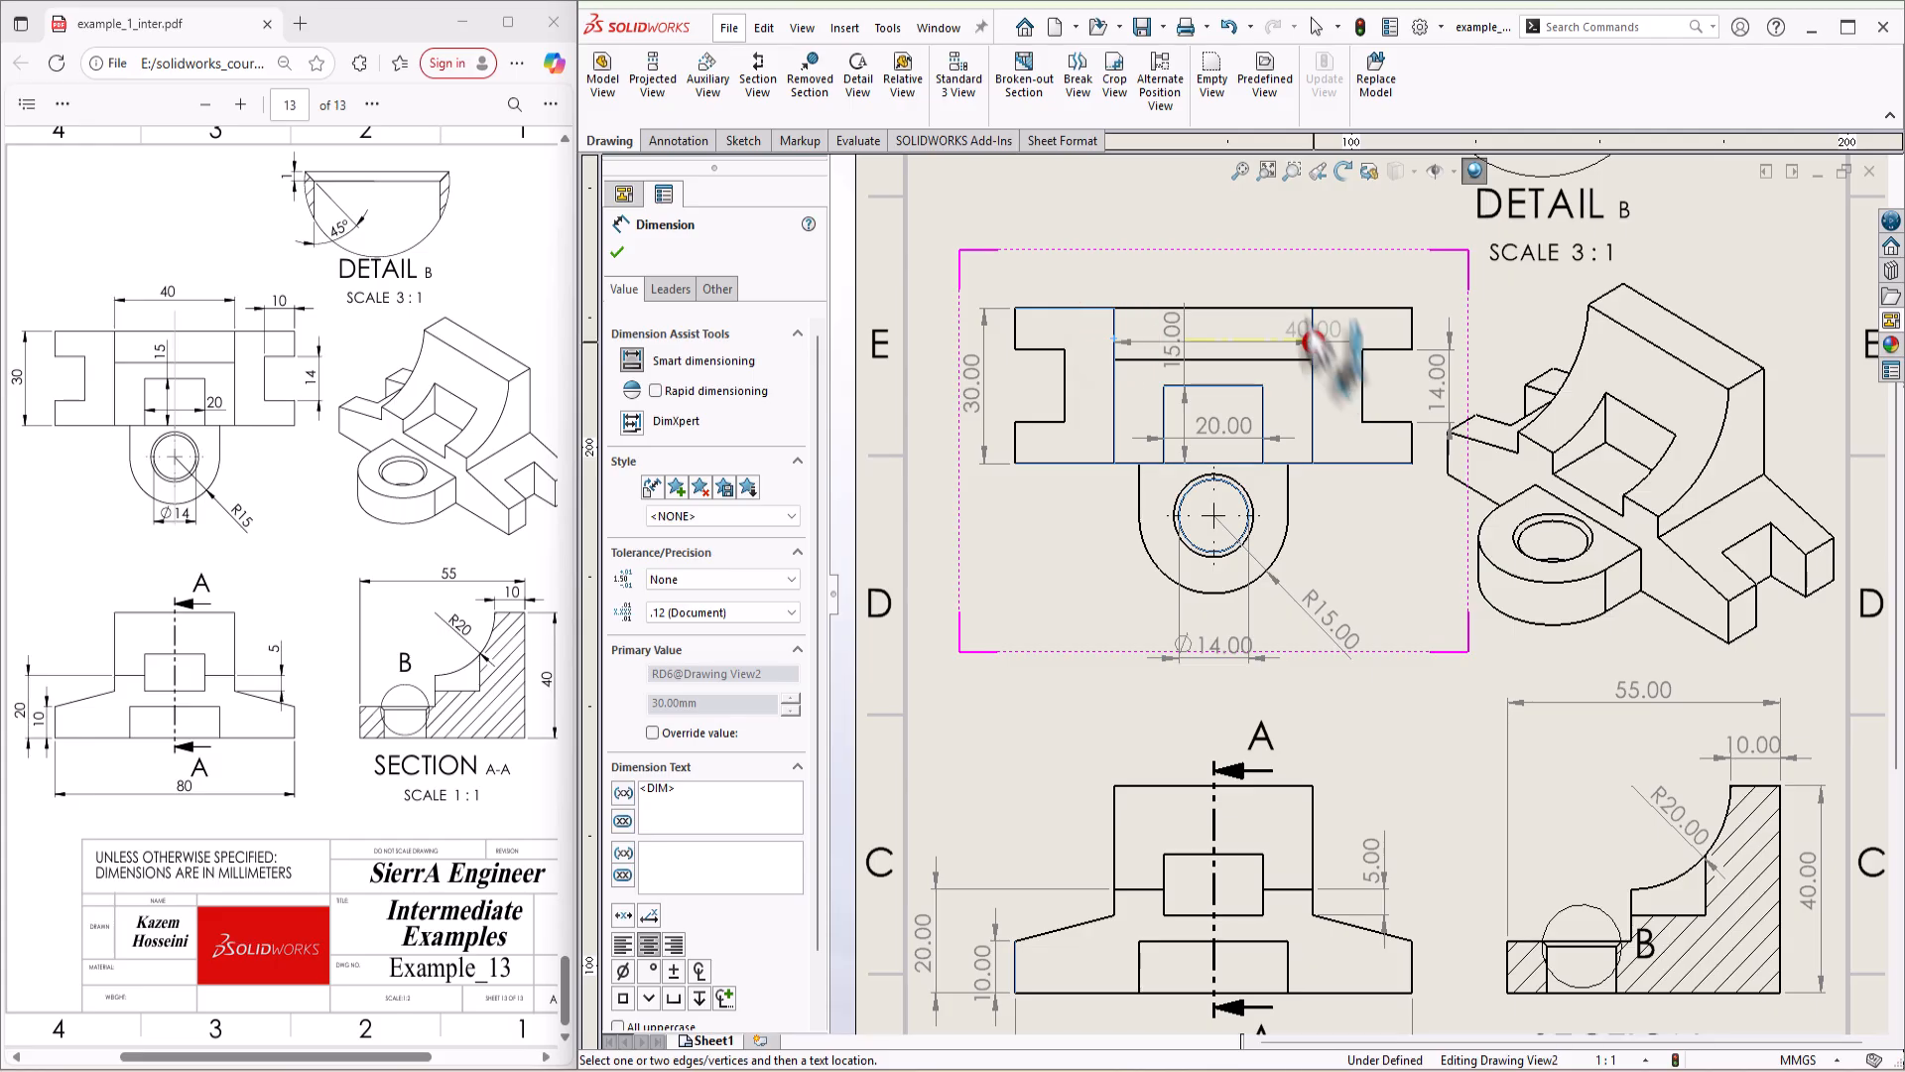
pyautogui.click(1313, 342)
pyautogui.click(1223, 287)
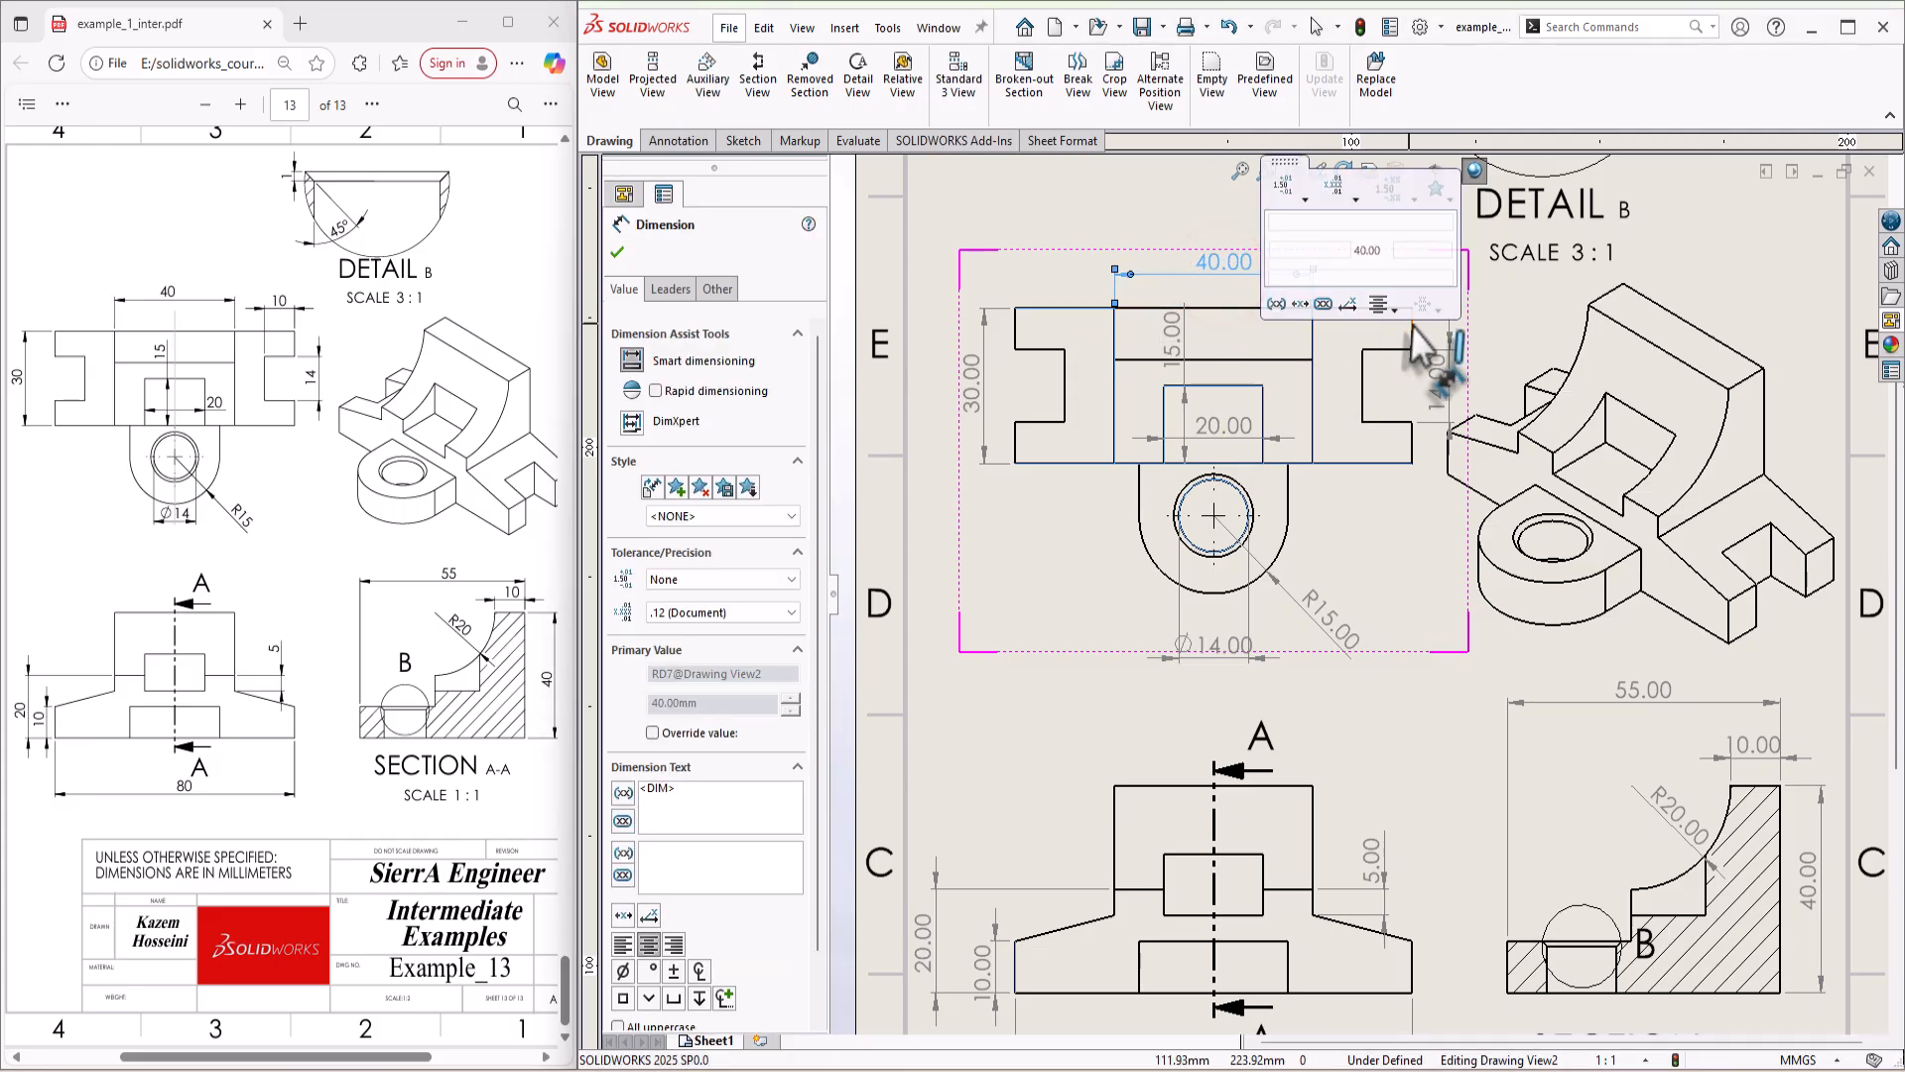
# Step: Dimension the depth of the right-hand notch in the top view, placing the dimension above the view
pyautogui.click(1391, 377)
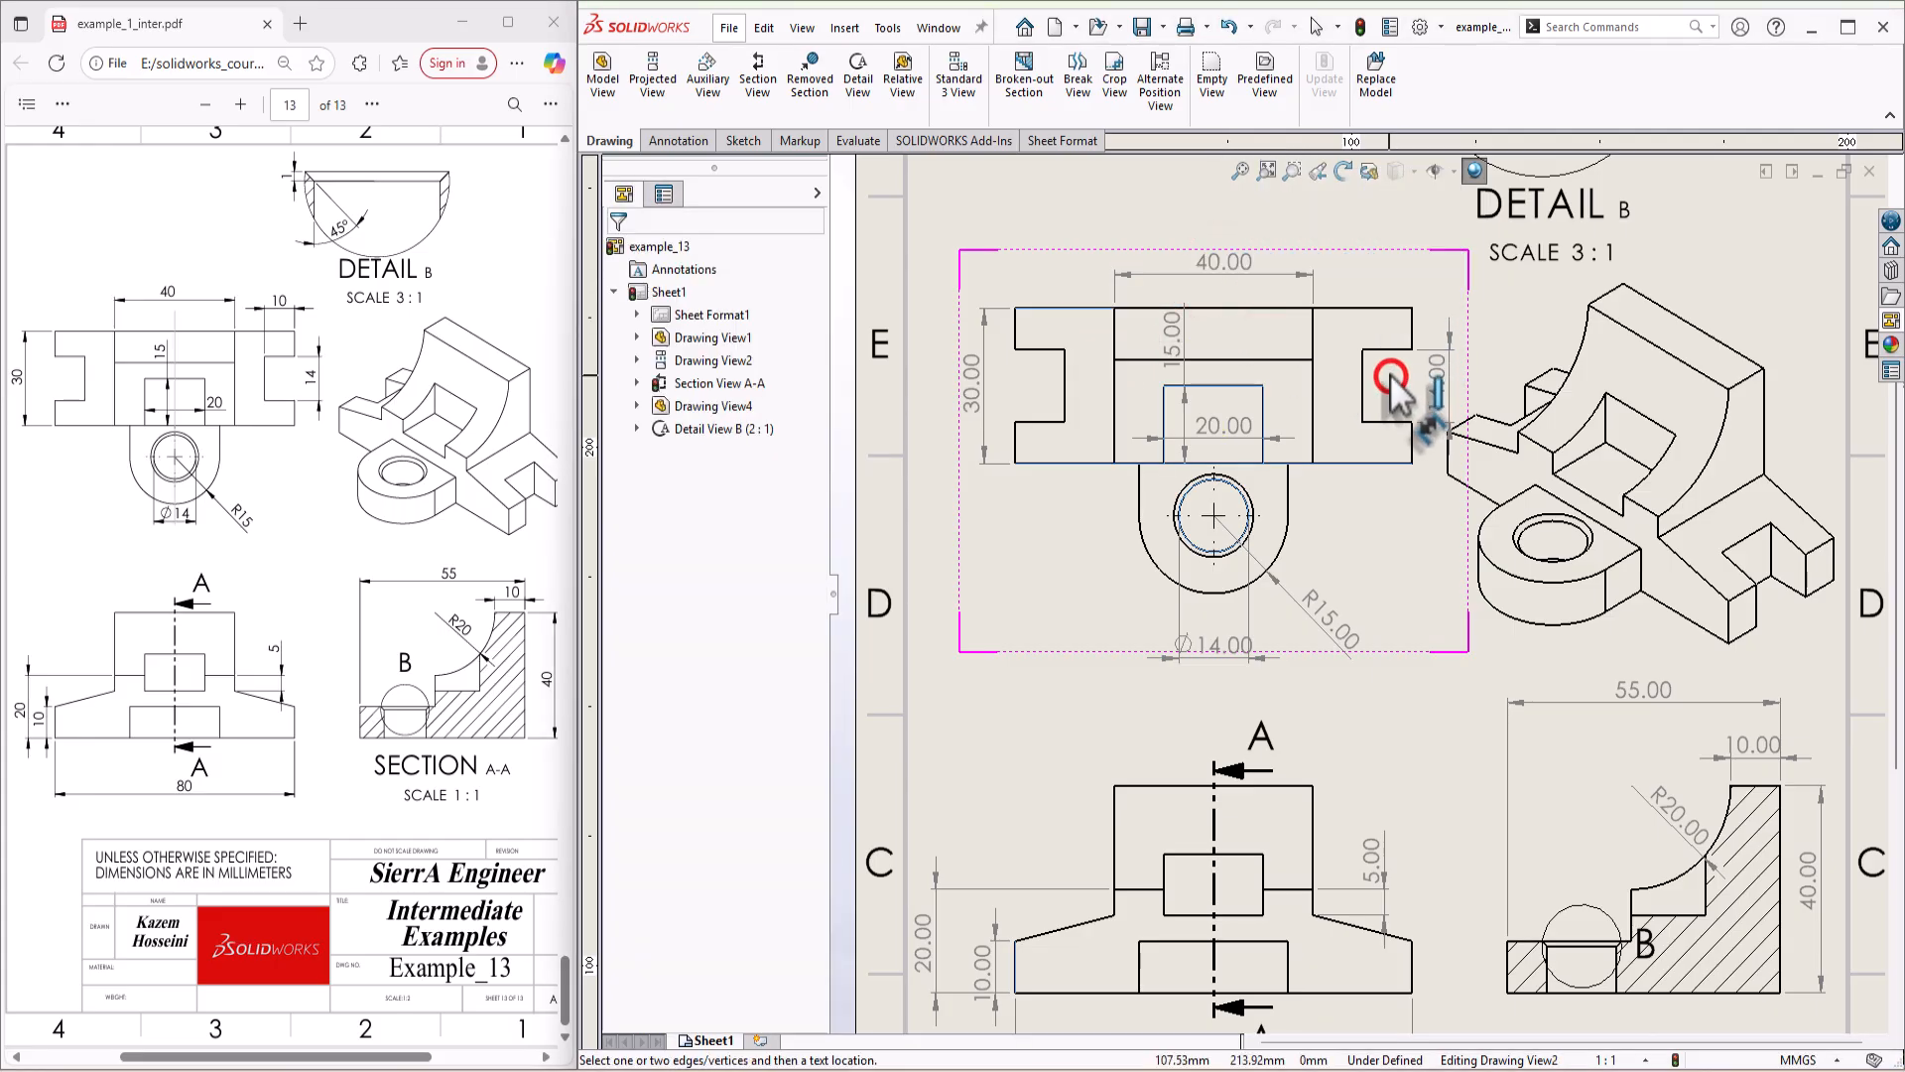
pyautogui.click(1415, 325)
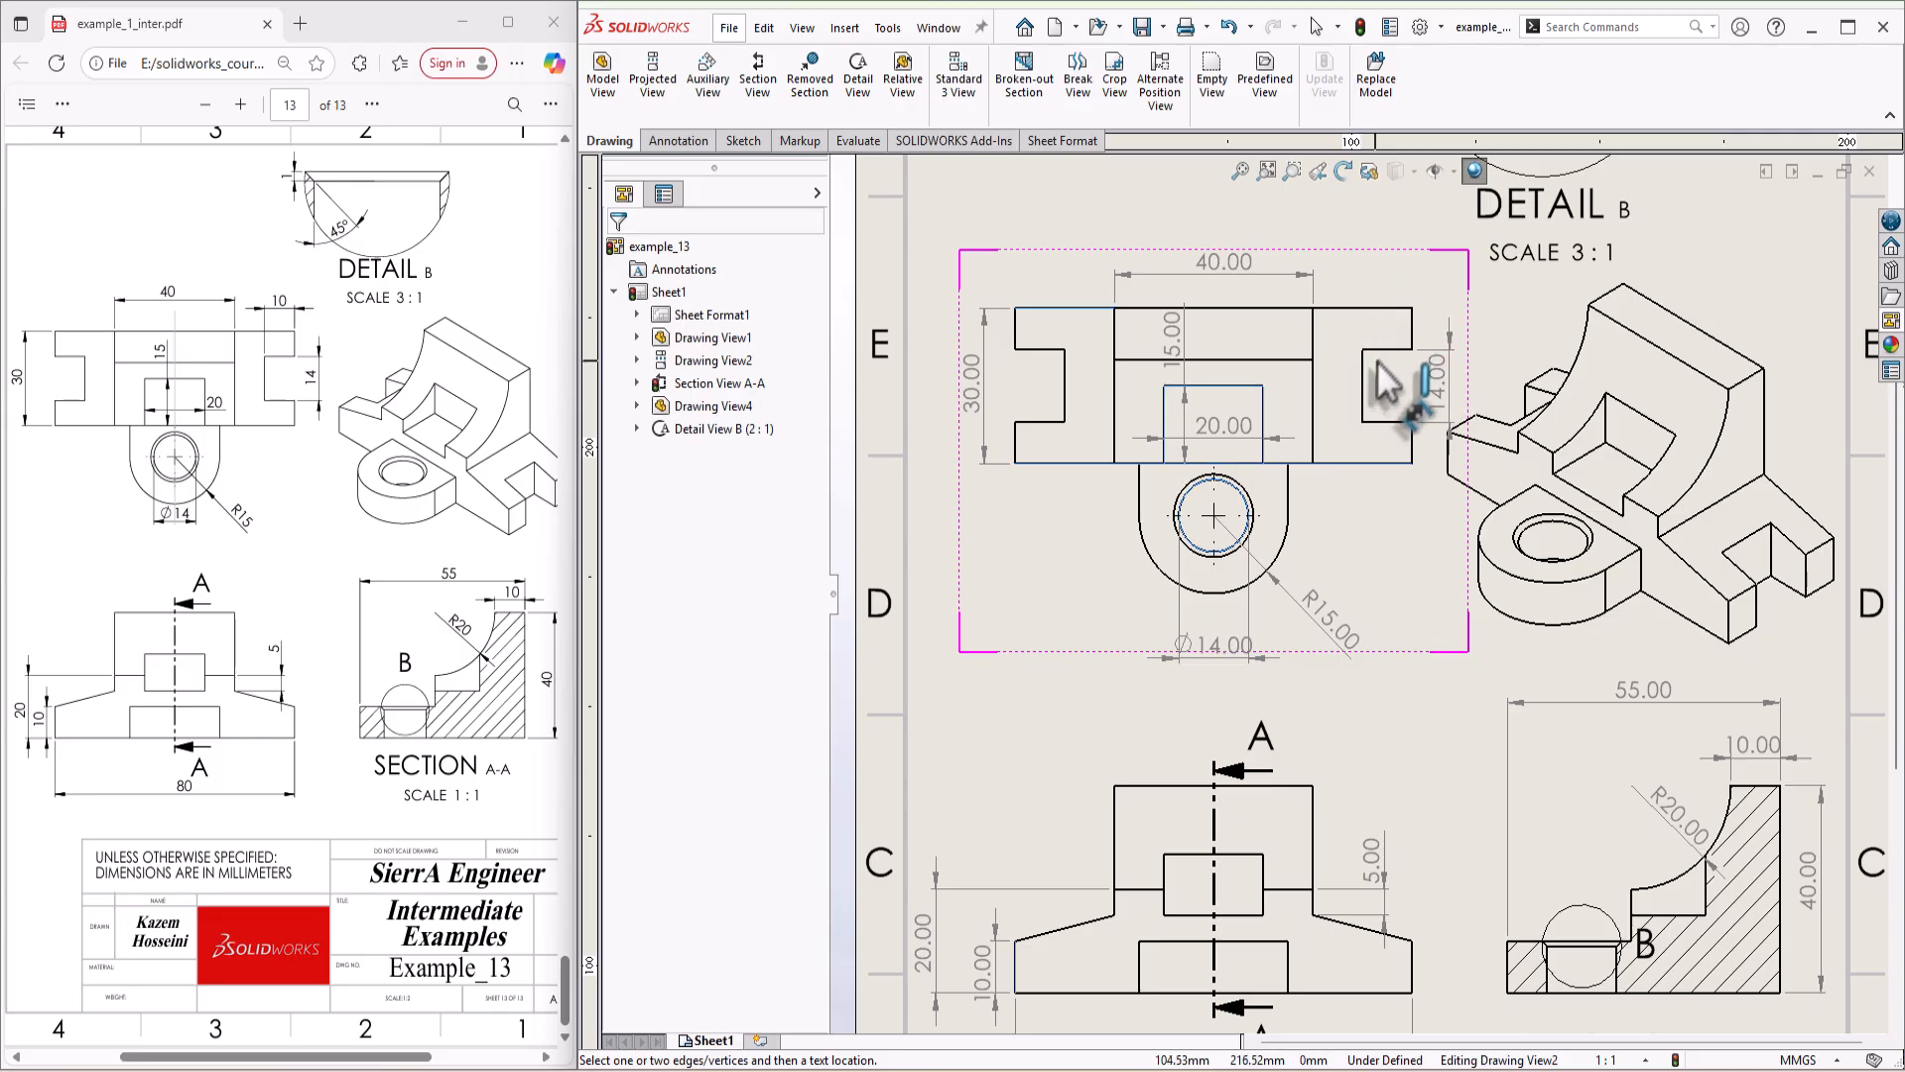
pyautogui.click(1381, 347)
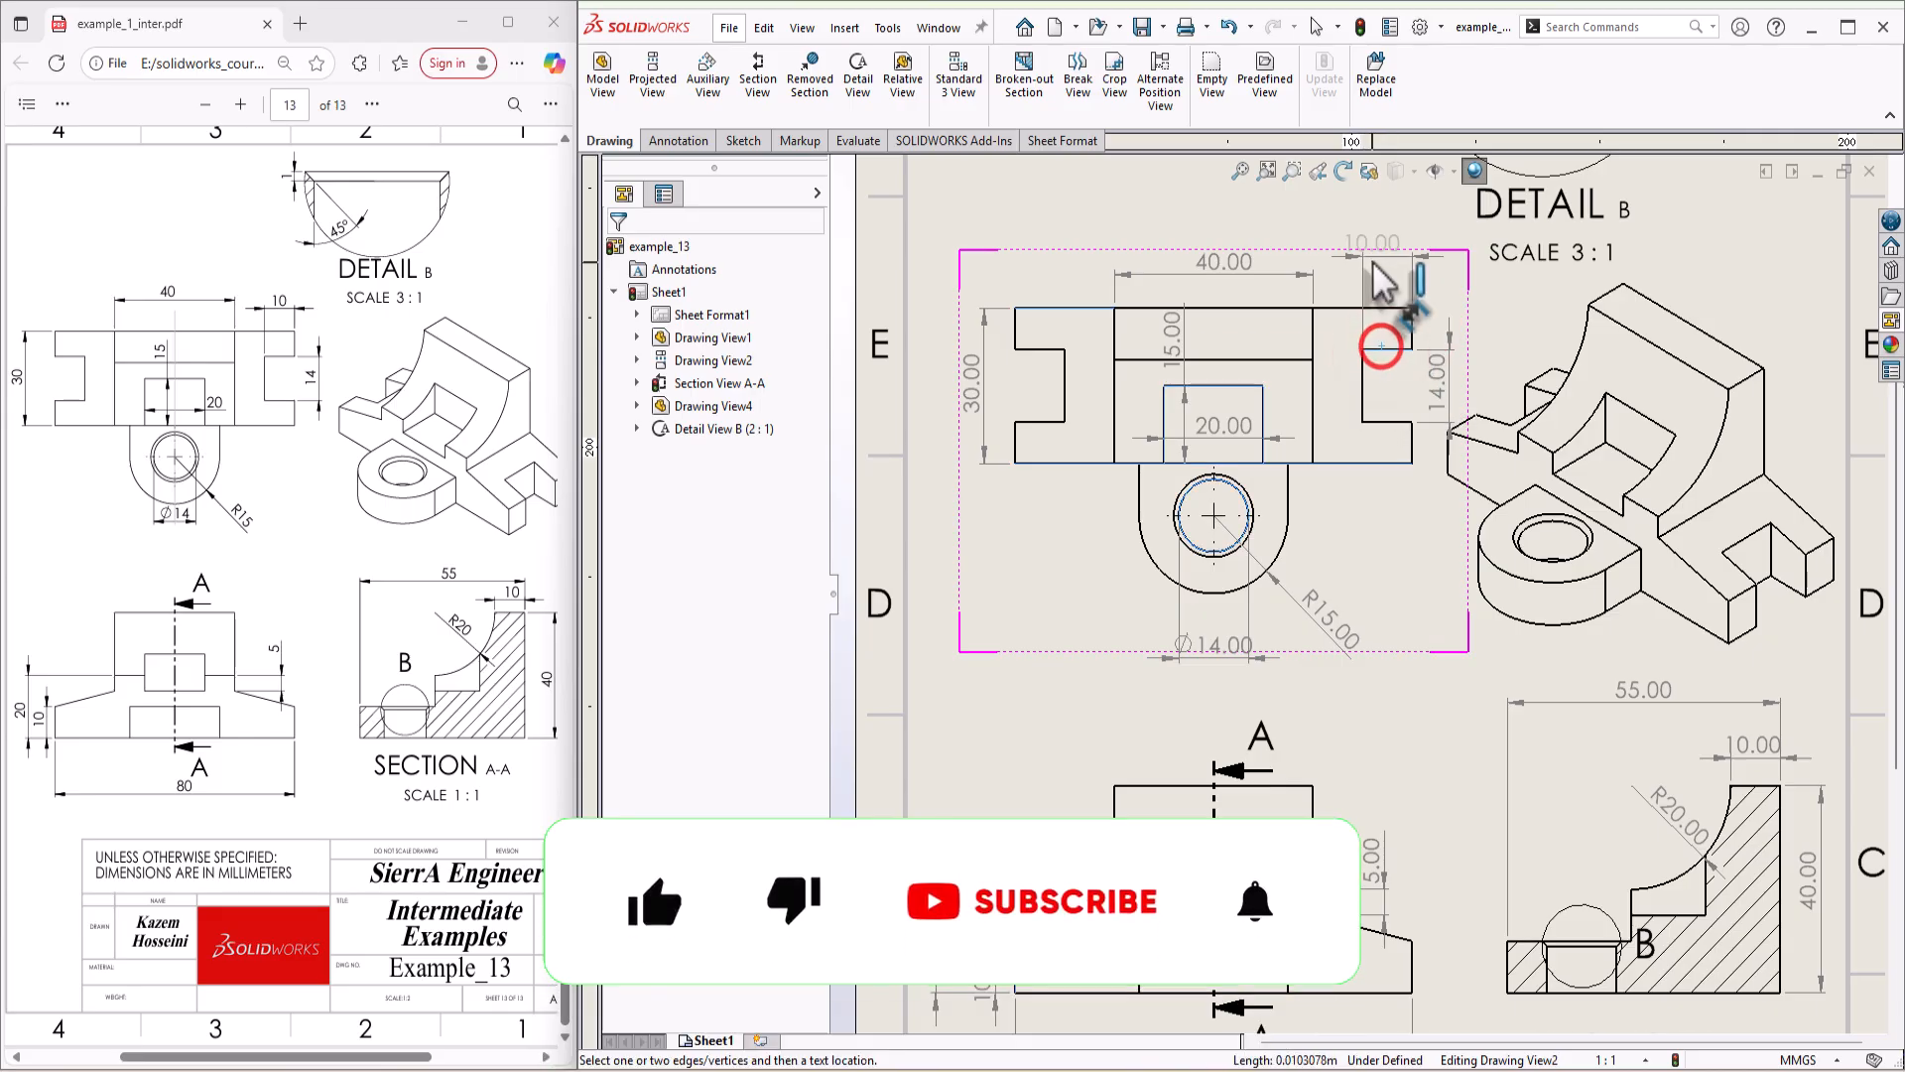
pyautogui.click(1394, 266)
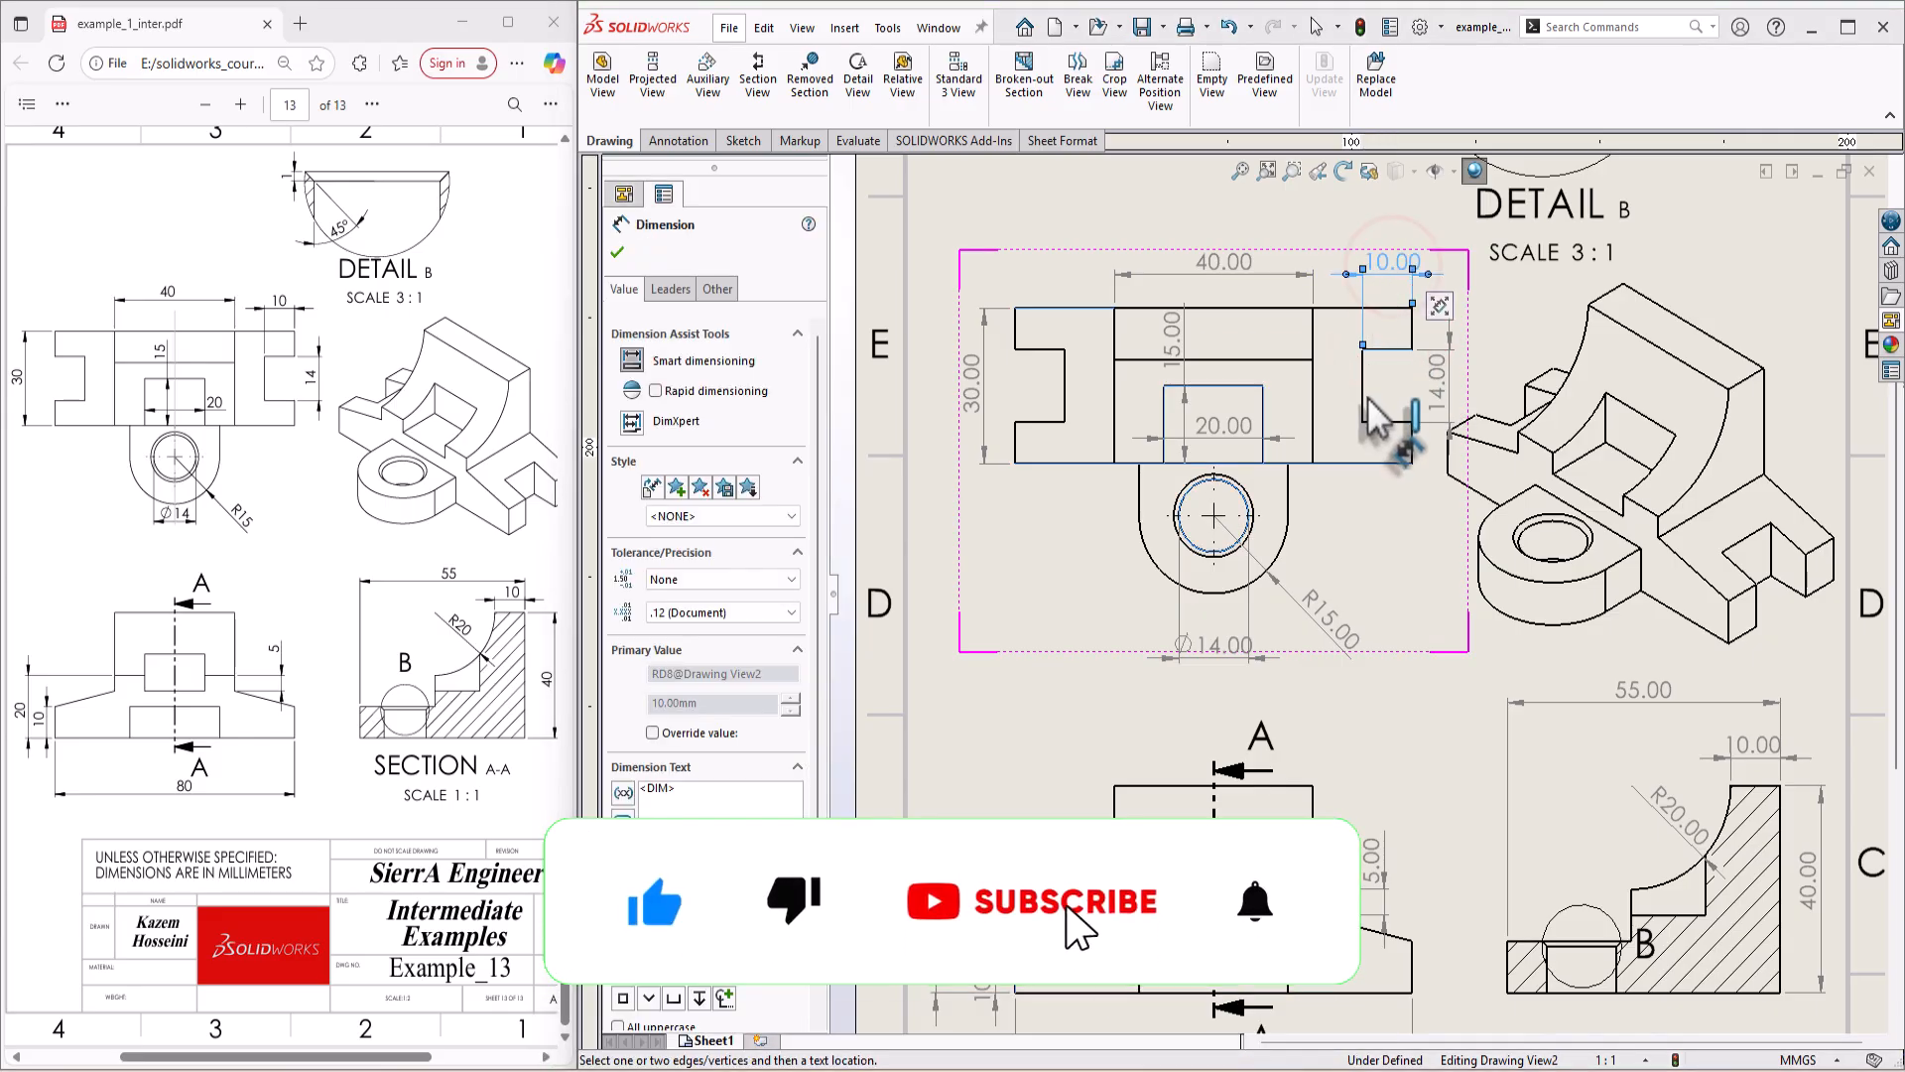
# Step: Dimension the angle between the chamfer edge and the vertical hole wall in detail view B
pyautogui.scroll(1, 1390, 407)
pyautogui.scroll(-6, 1260, 372)
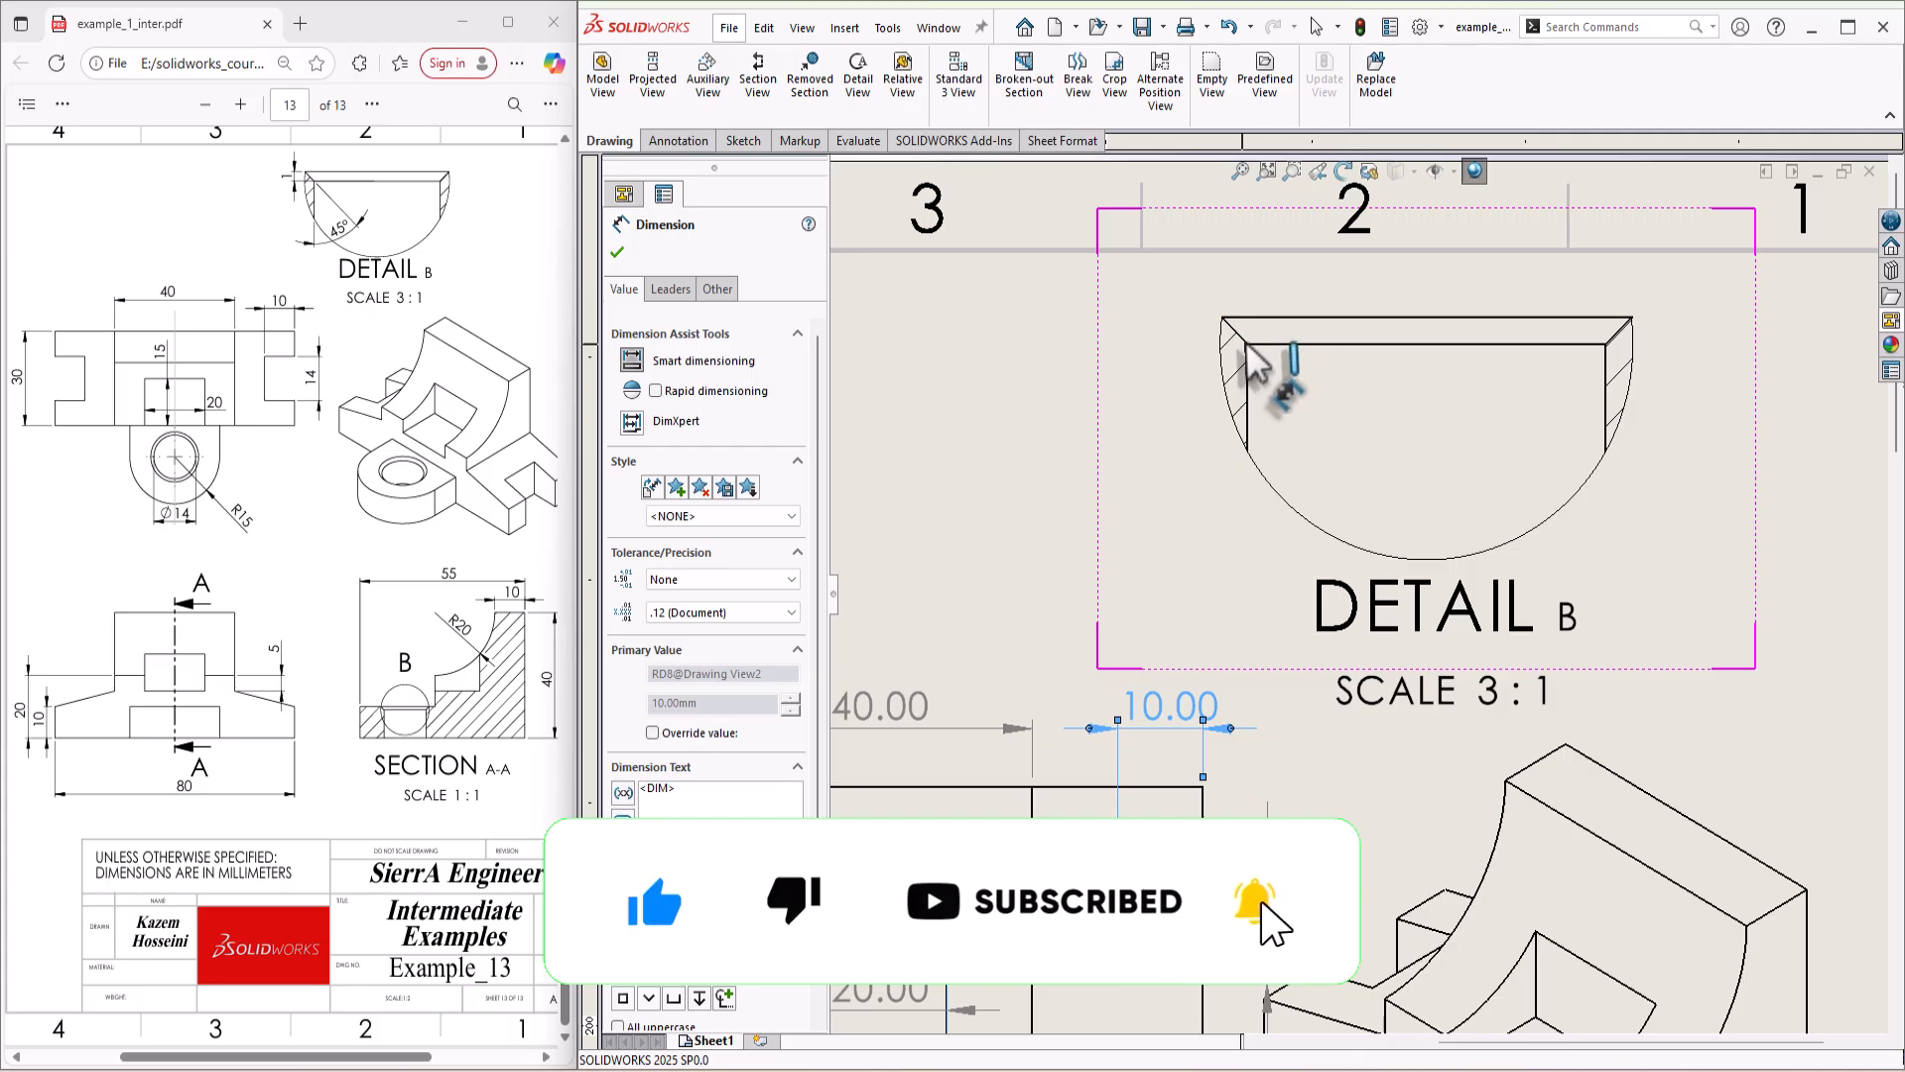
pyautogui.click(1234, 330)
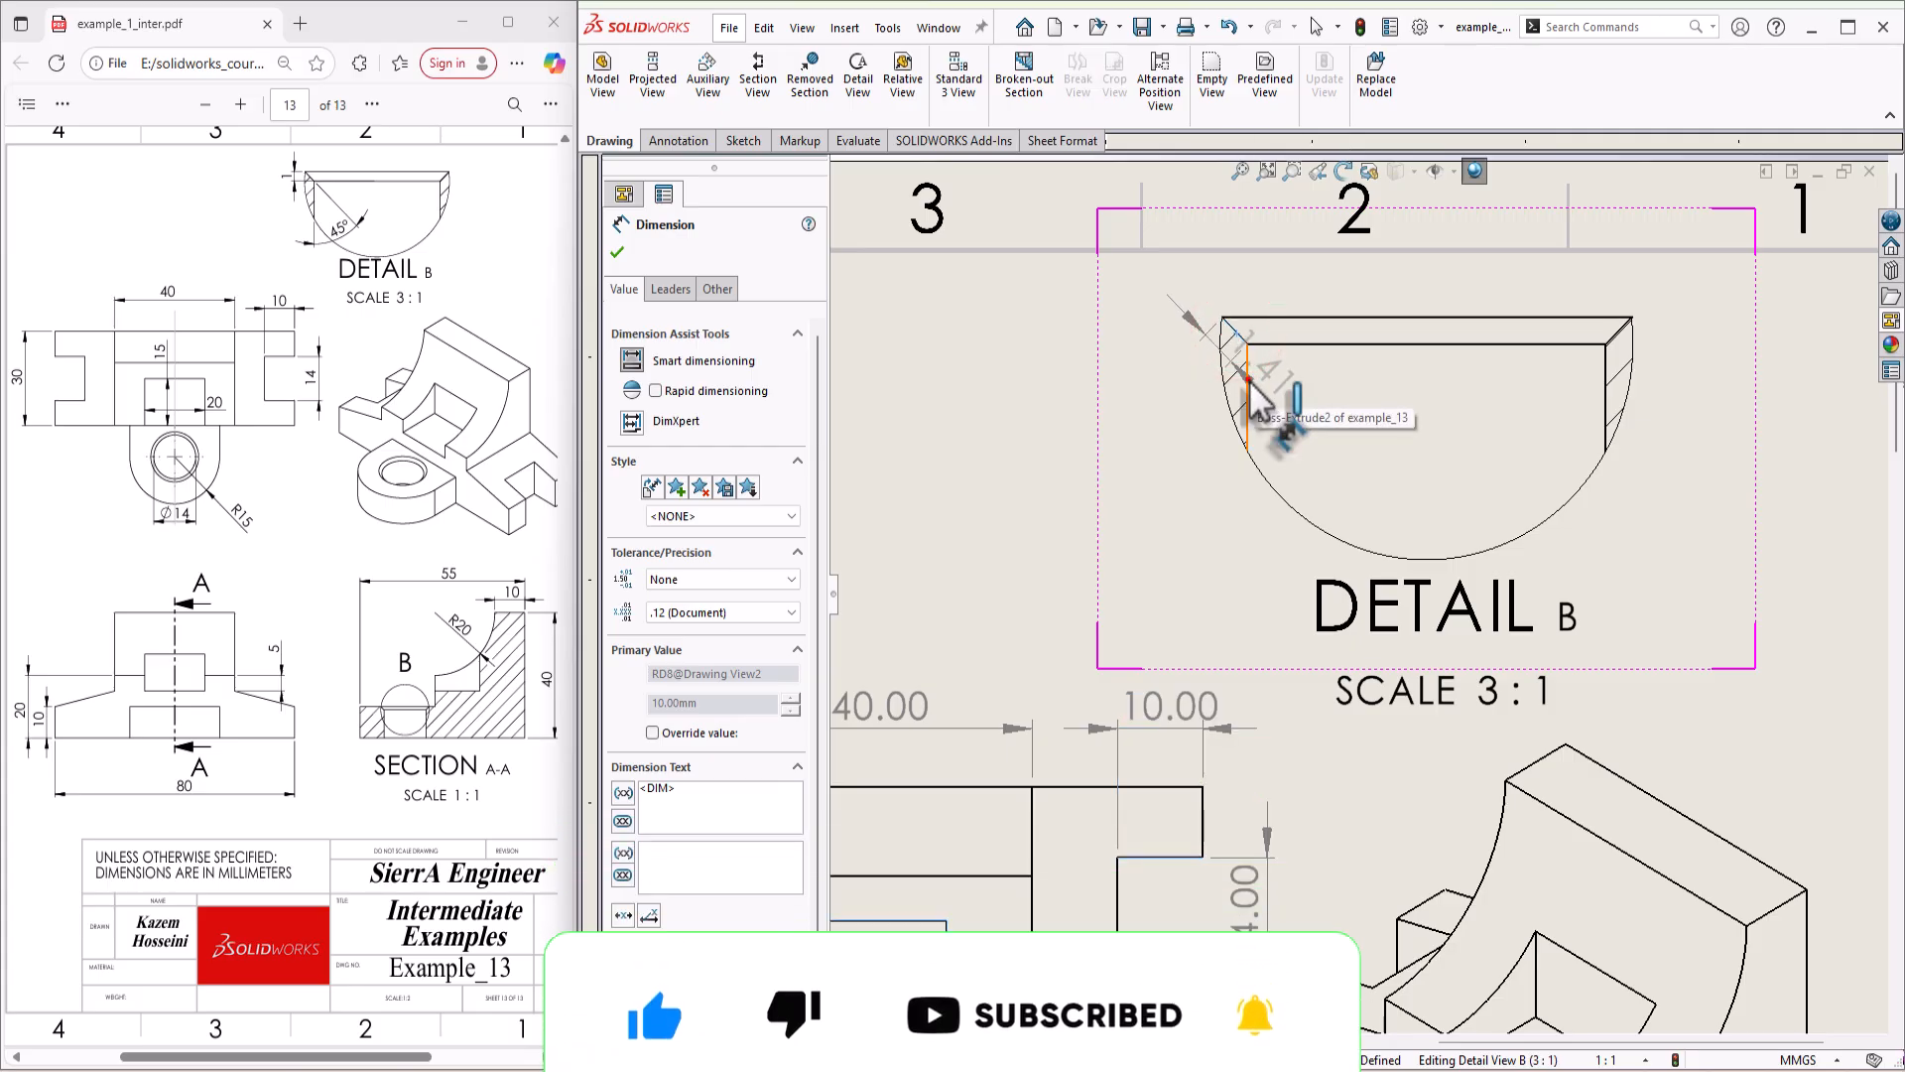
pyautogui.click(1248, 380)
pyautogui.click(1315, 462)
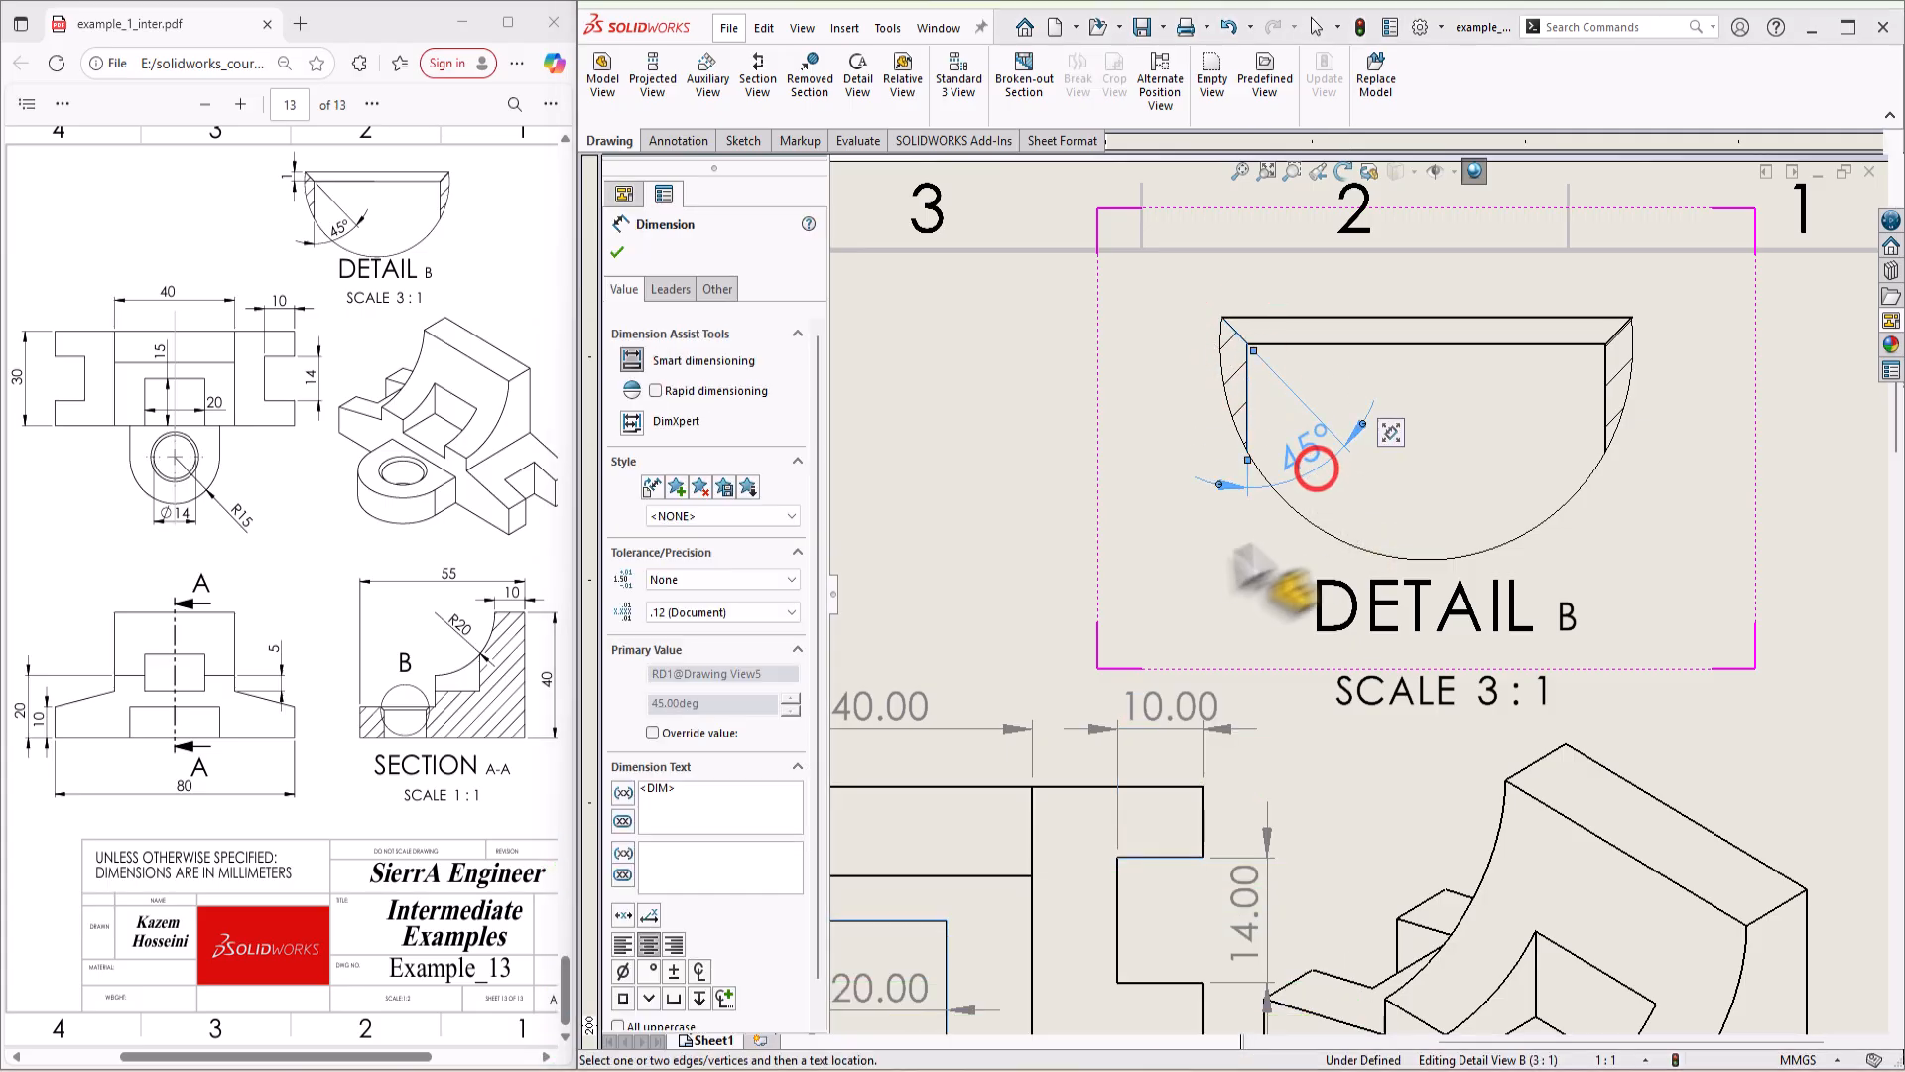
pyautogui.click(1297, 315)
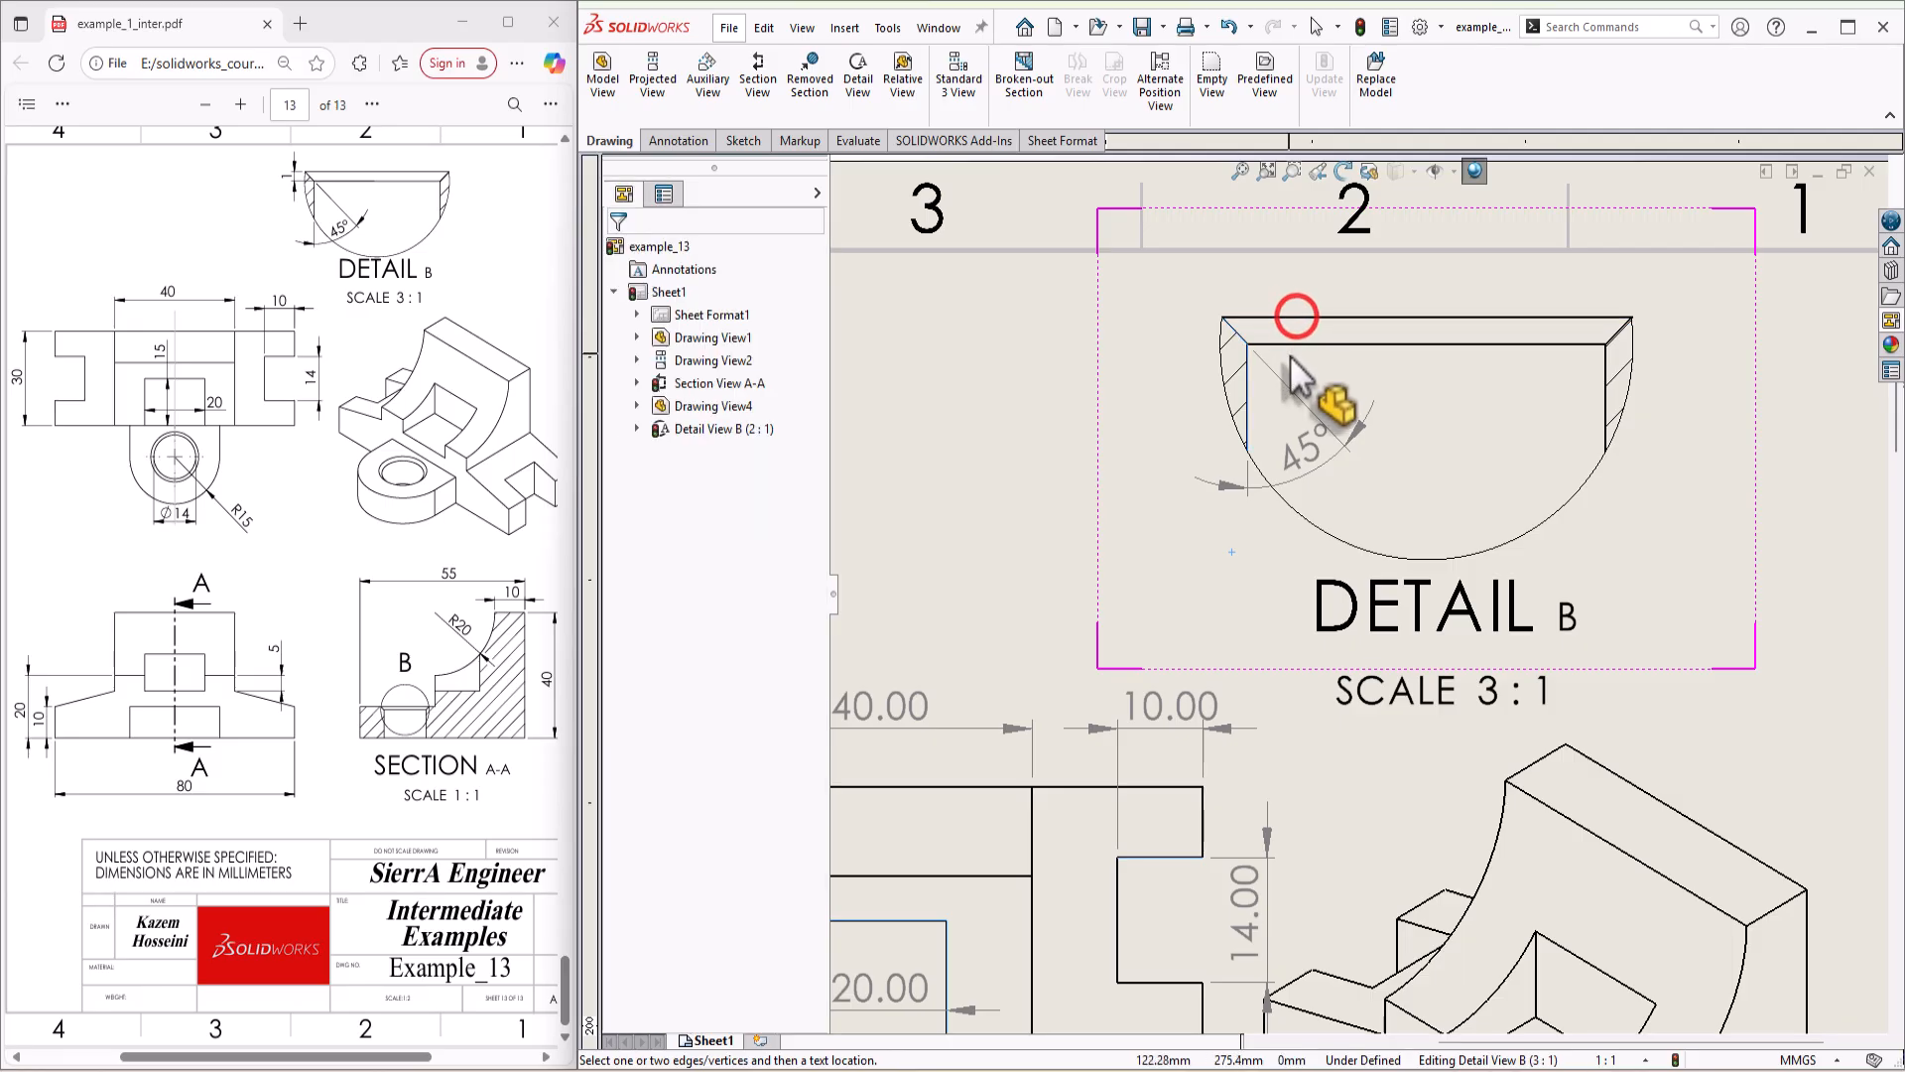
pyautogui.click(1266, 319)
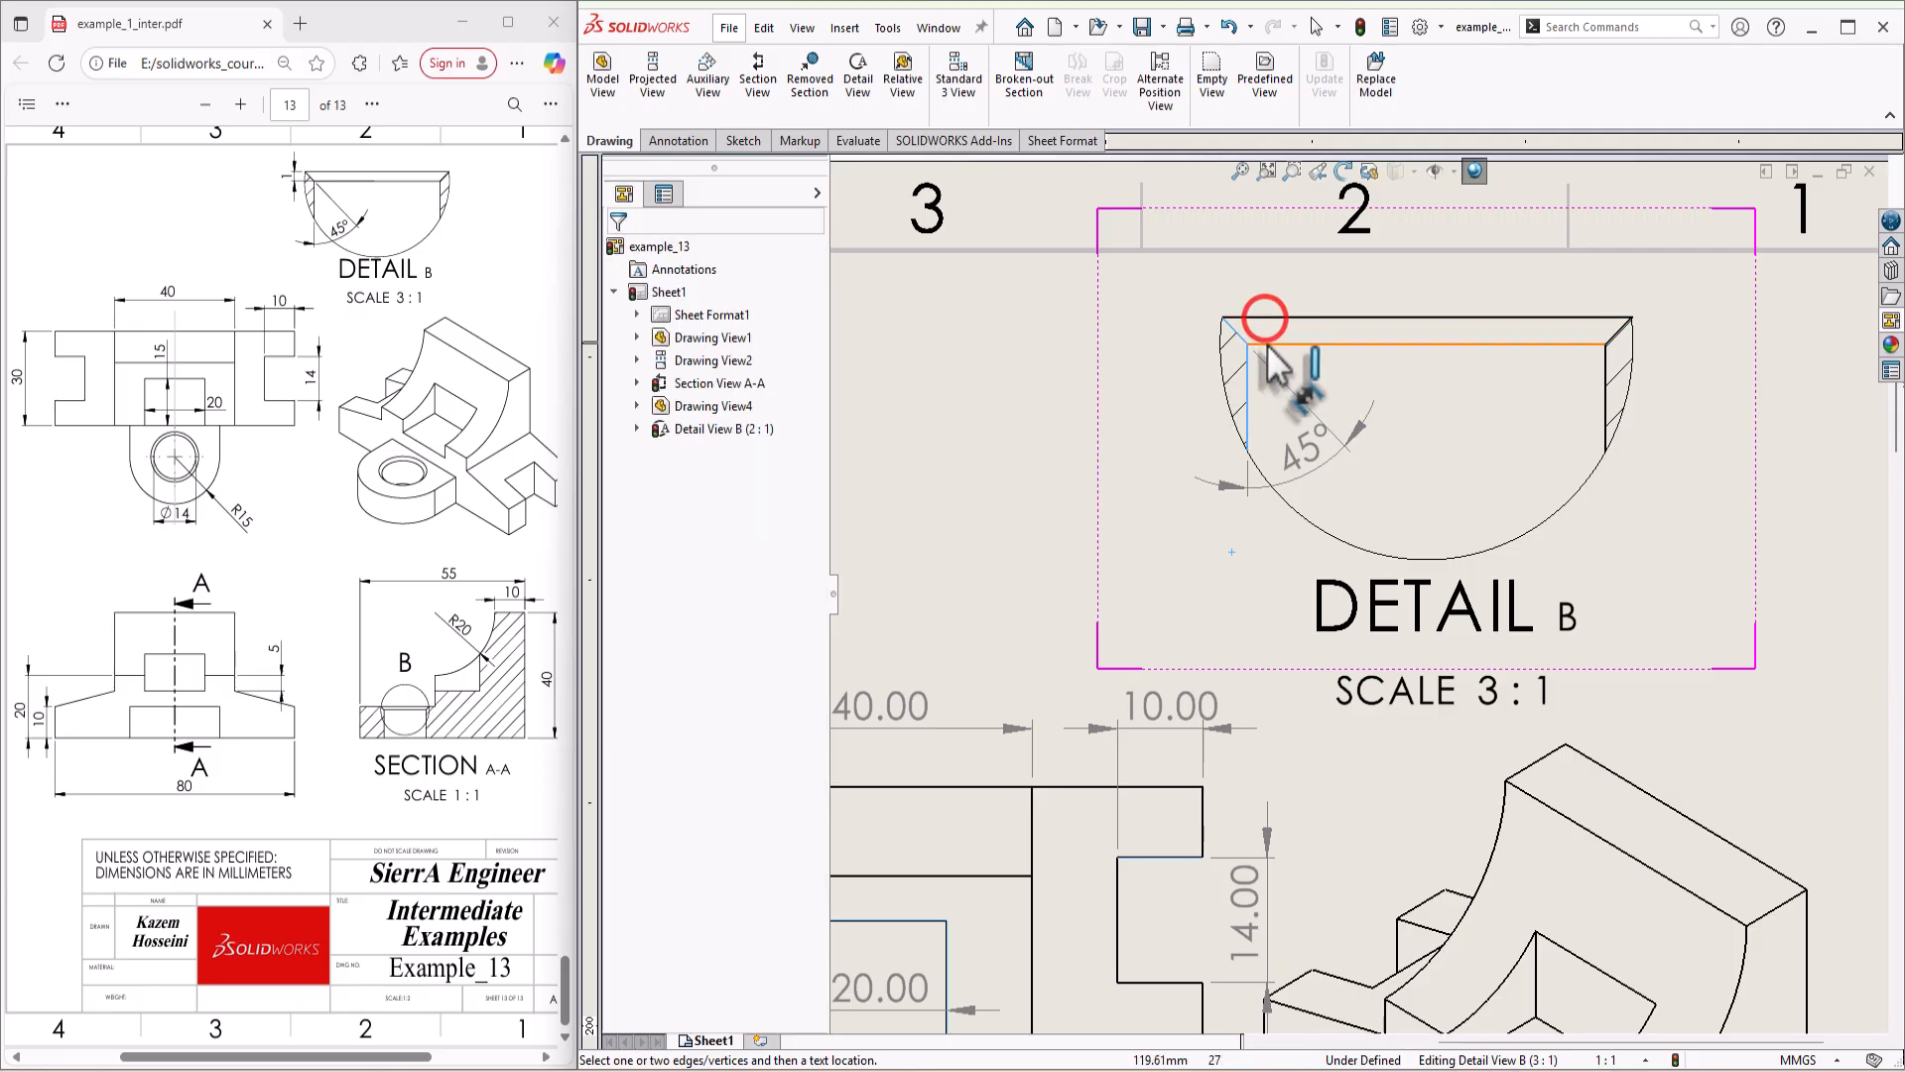
pyautogui.click(1099, 369)
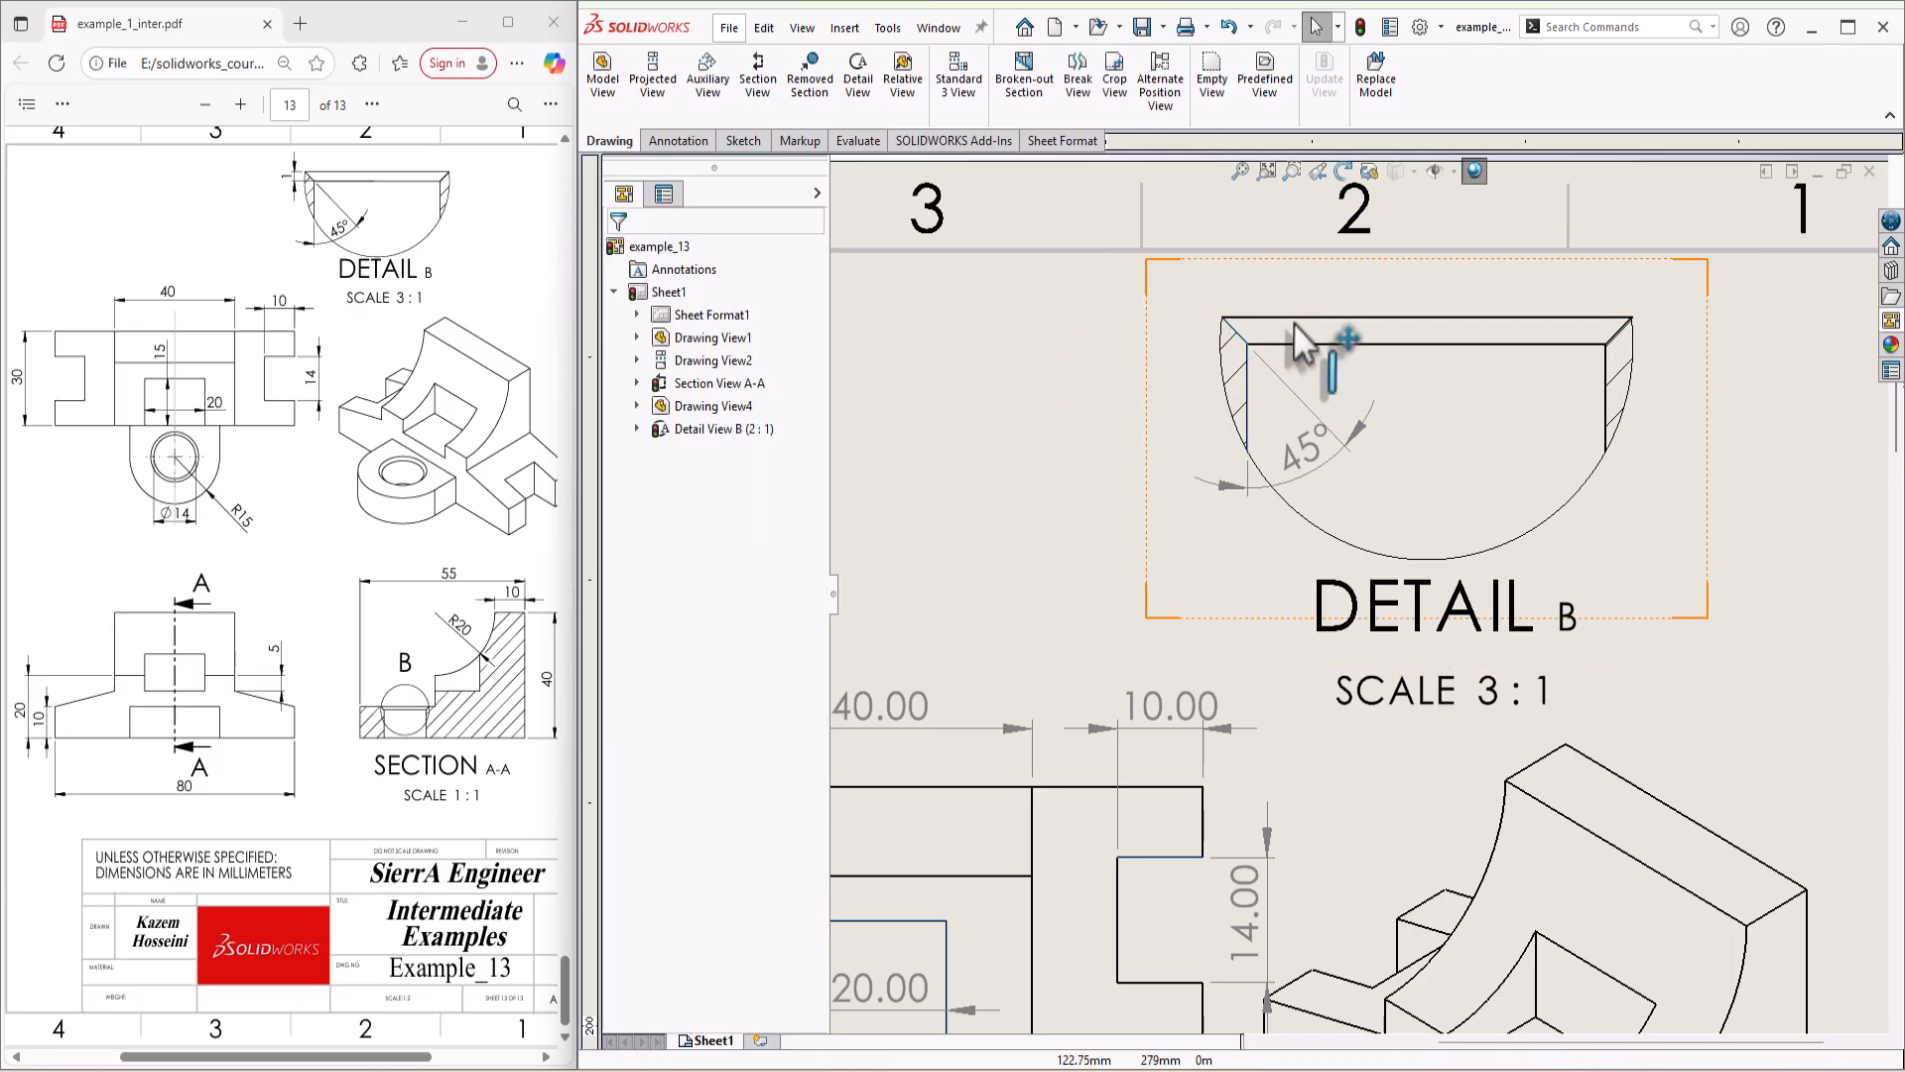
# Step: Dimension the chamfer's height between the two horizontal edges in detail view B, placing it at the view's left, and leave dimensioning
pyautogui.press('s')
pyautogui.click(1354, 348)
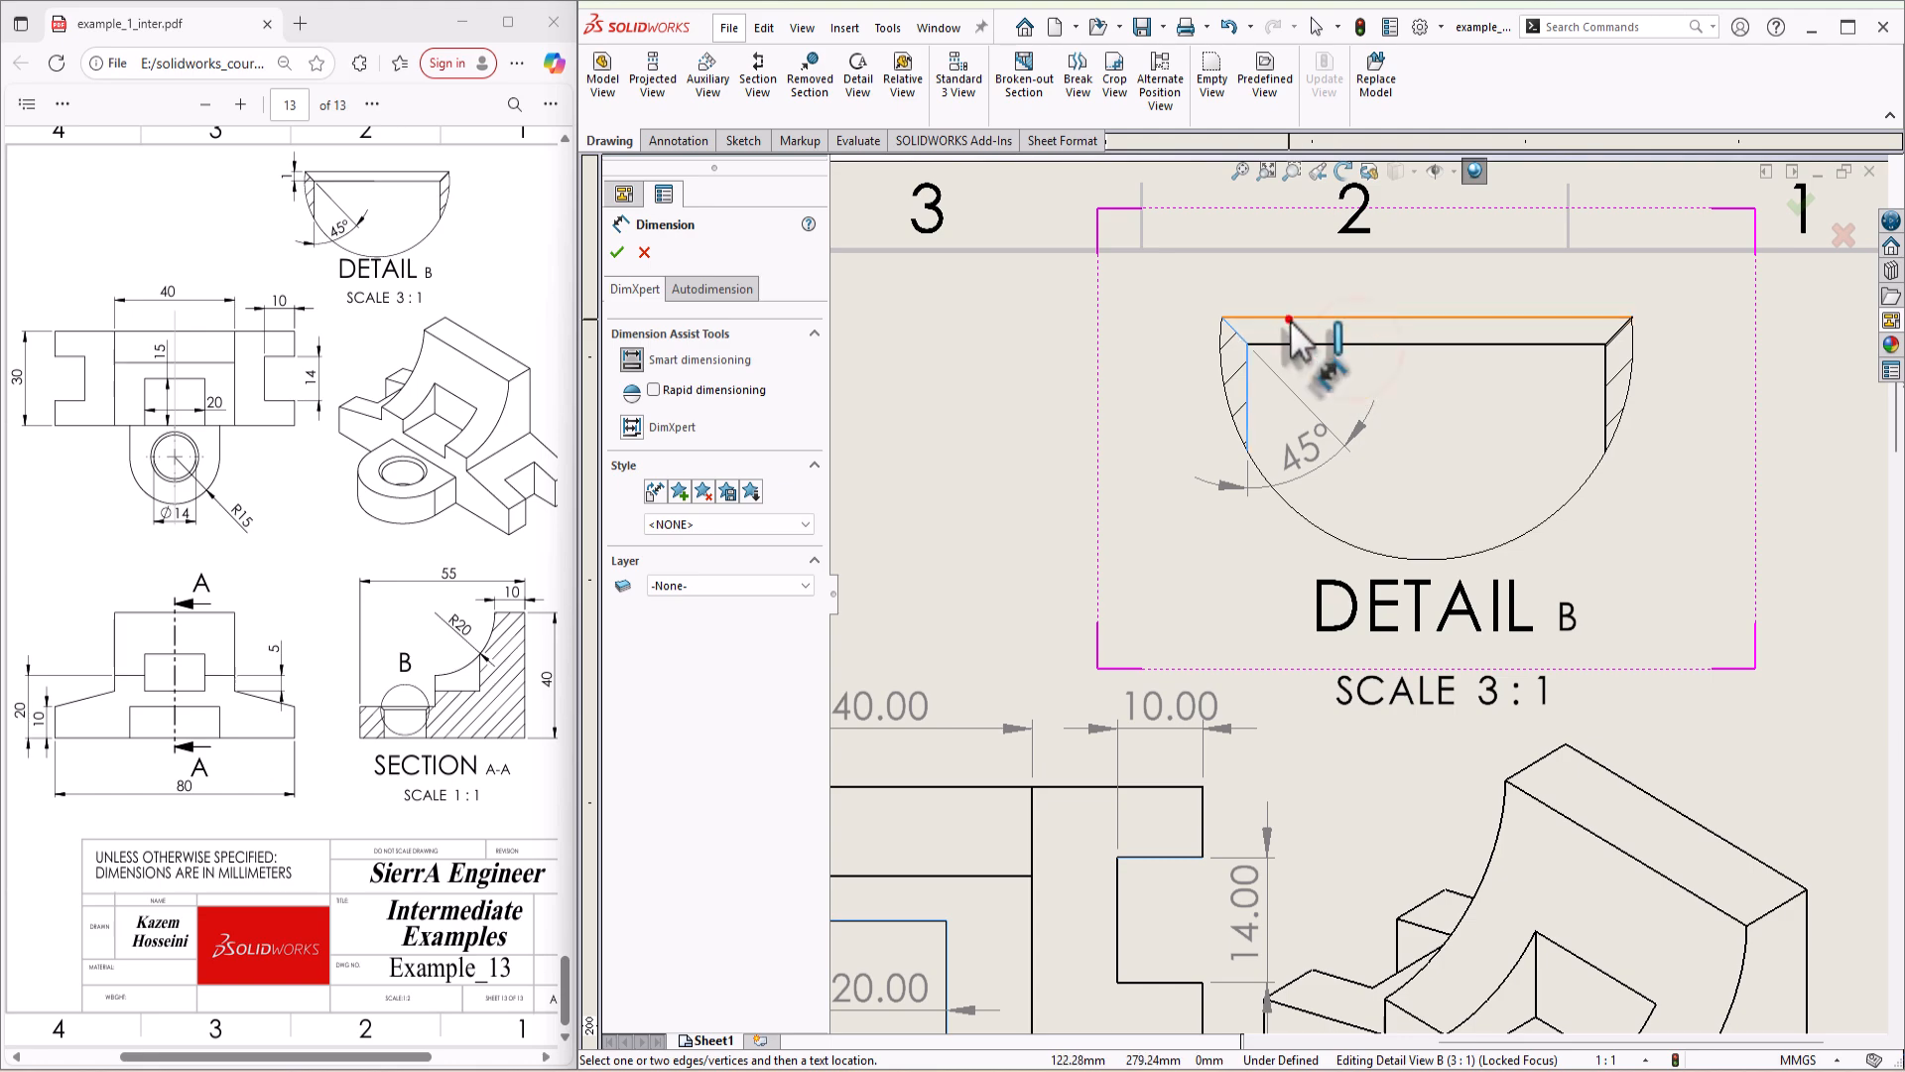
pyautogui.click(1290, 319)
pyautogui.click(1299, 350)
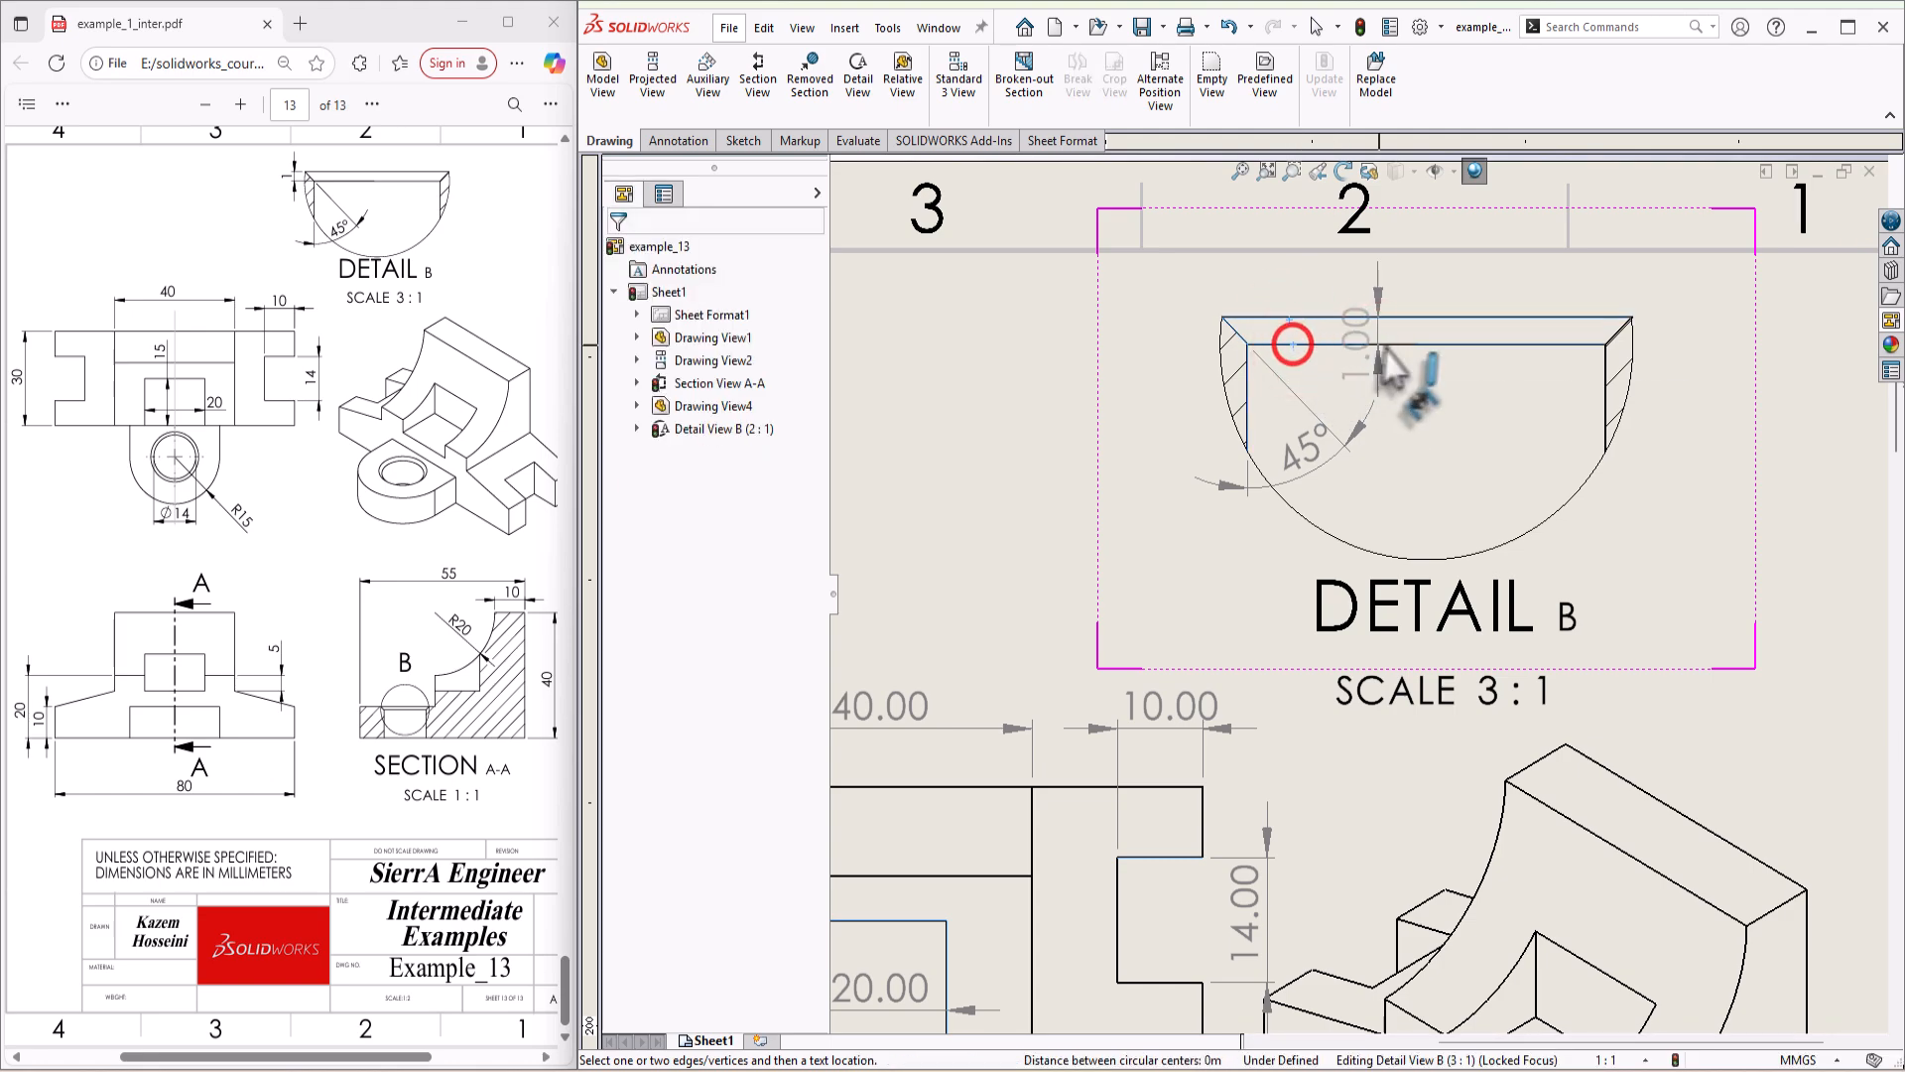
pyautogui.click(1173, 316)
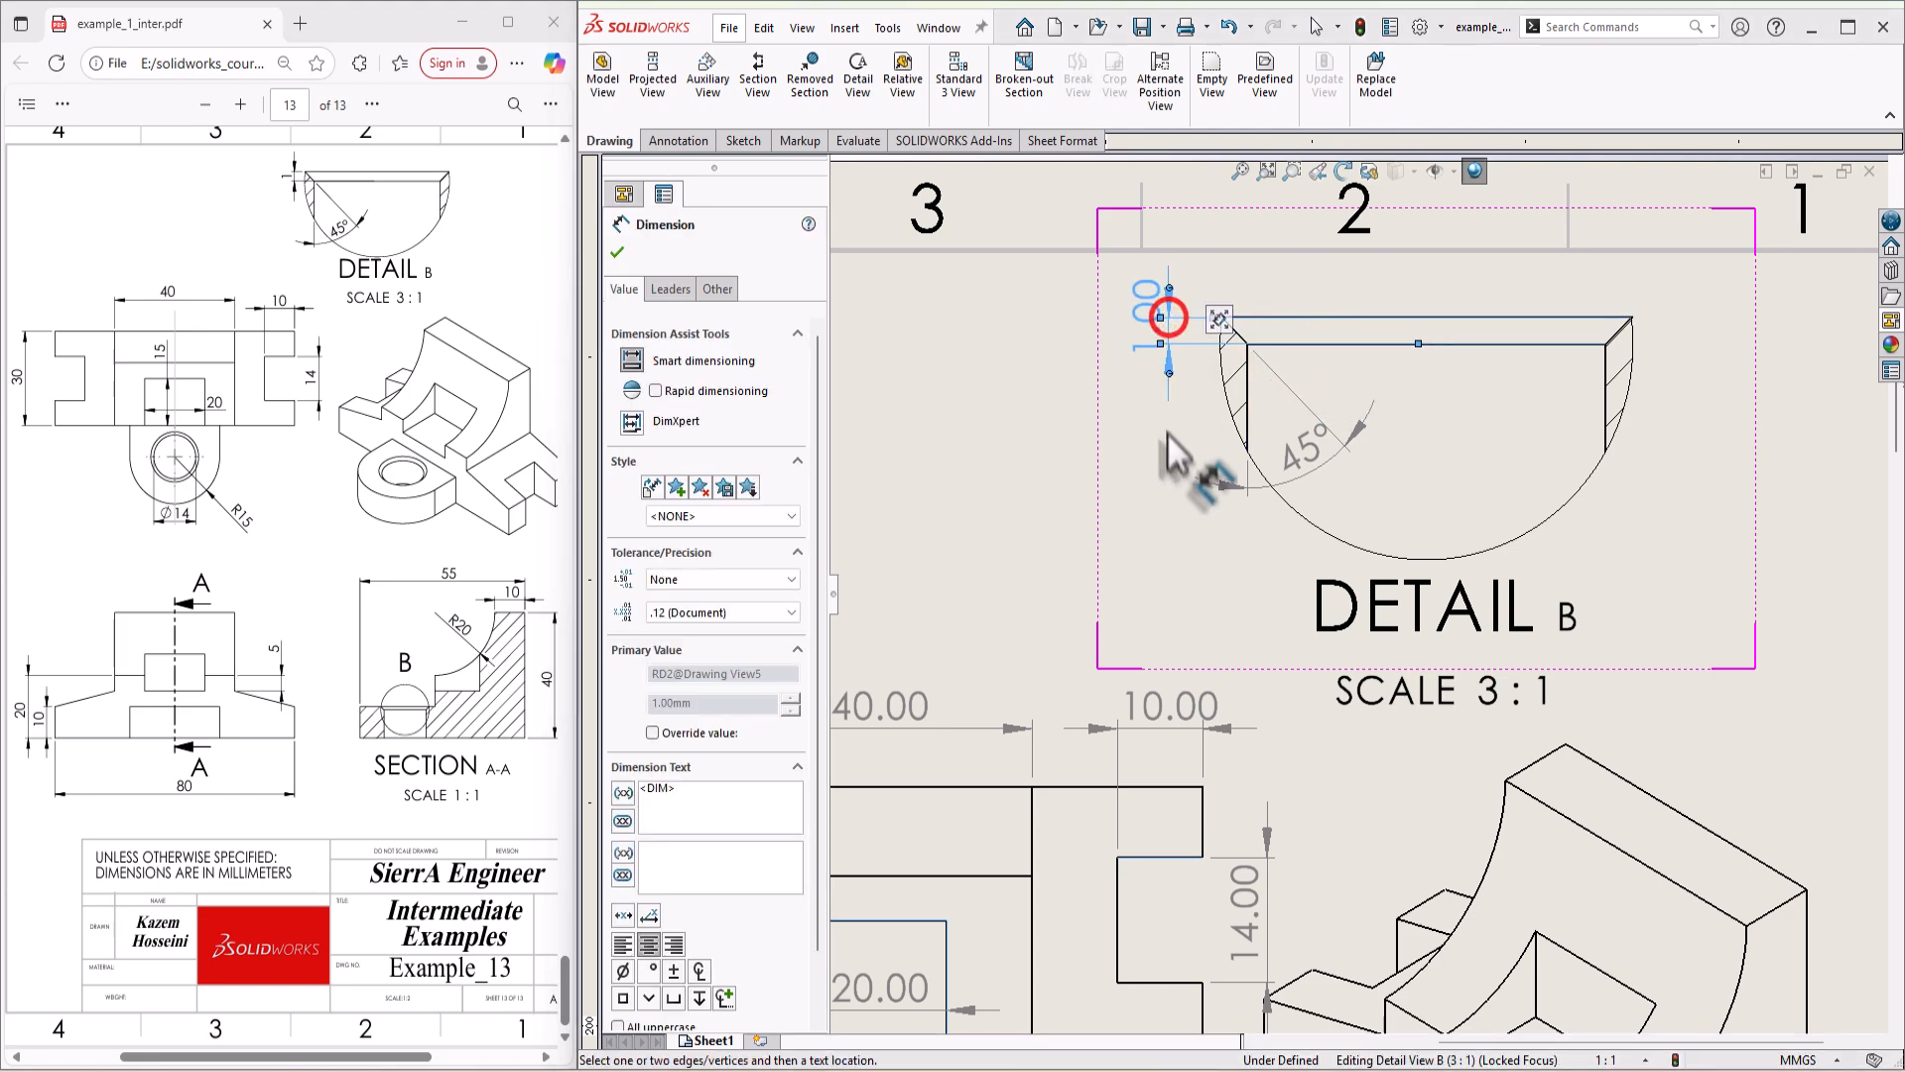
pyautogui.scroll(8, 1310, 556)
pyautogui.press('Escape')
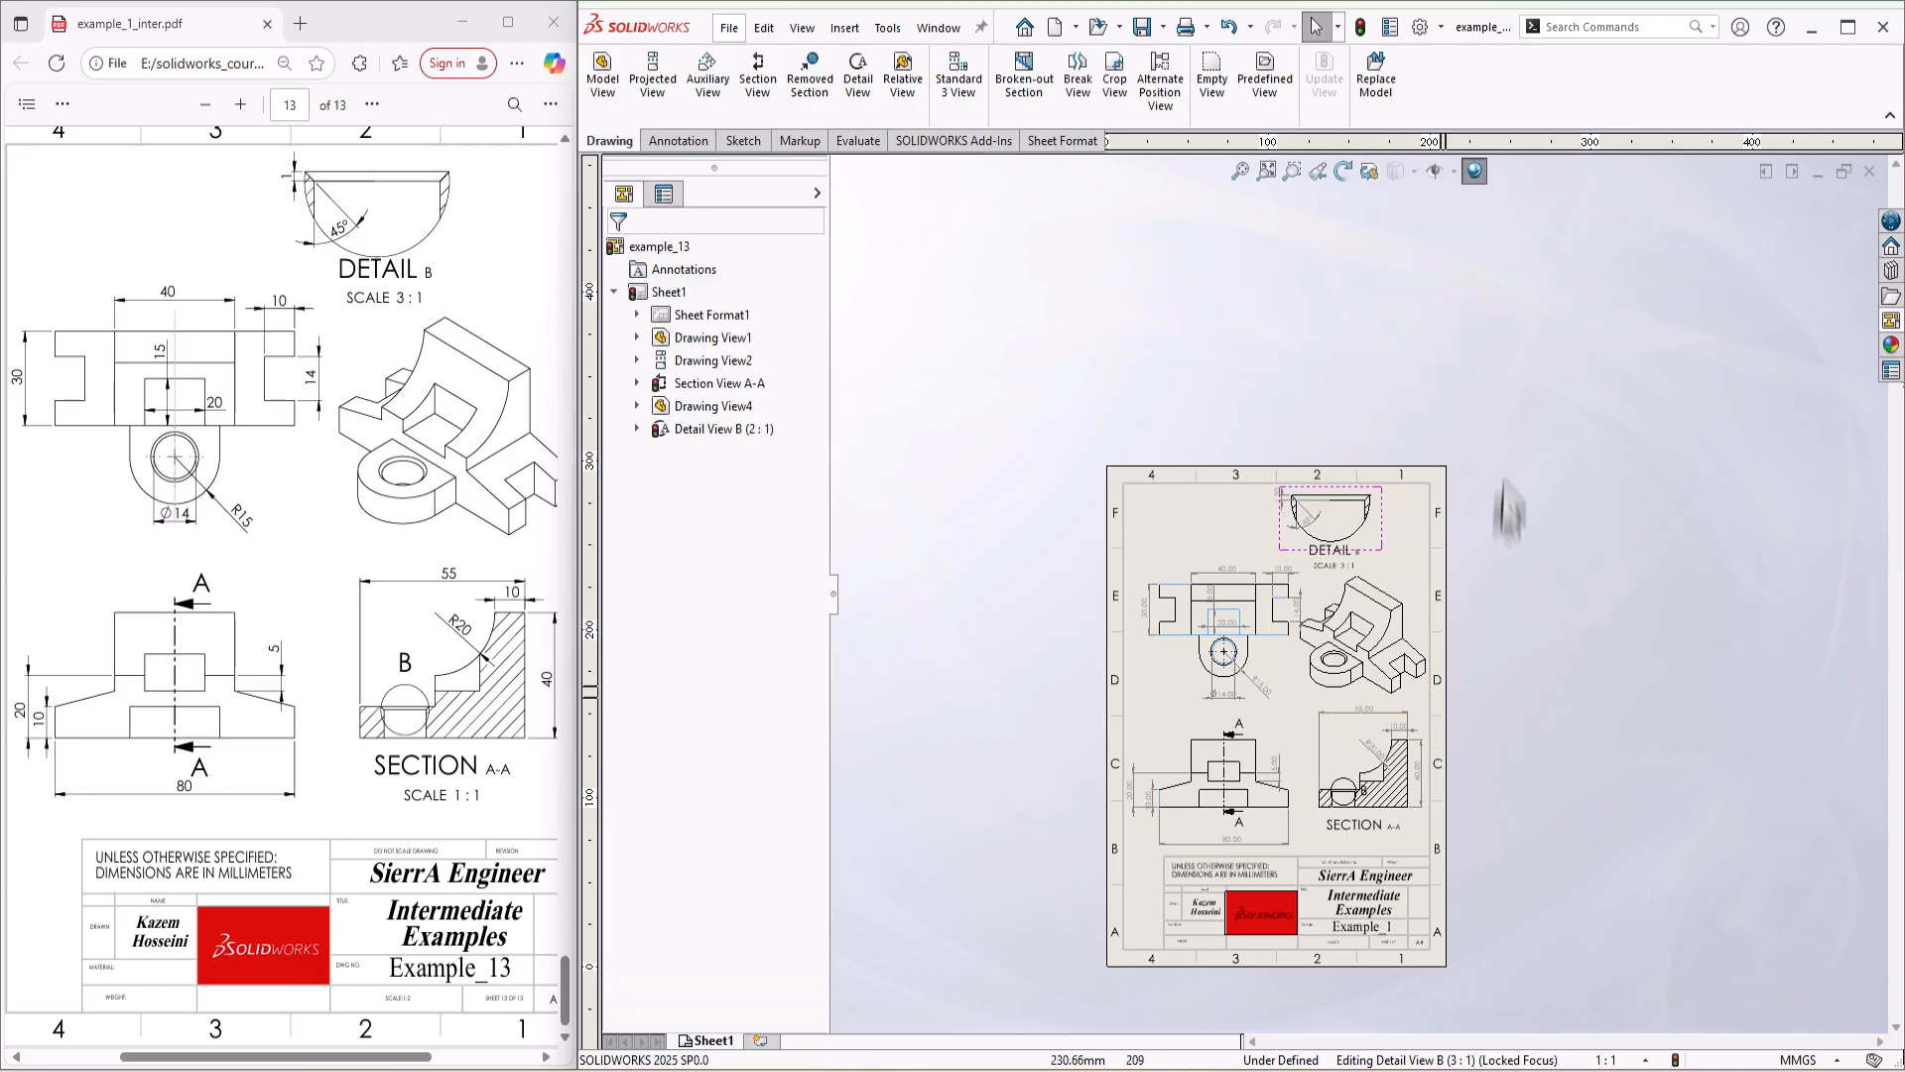
# Step: Set the precision of all dimensions on the sheet to None and assign them to the FORMAT layer
pyautogui.moveTo(1518, 387); pyautogui.dragTo(986, 968)
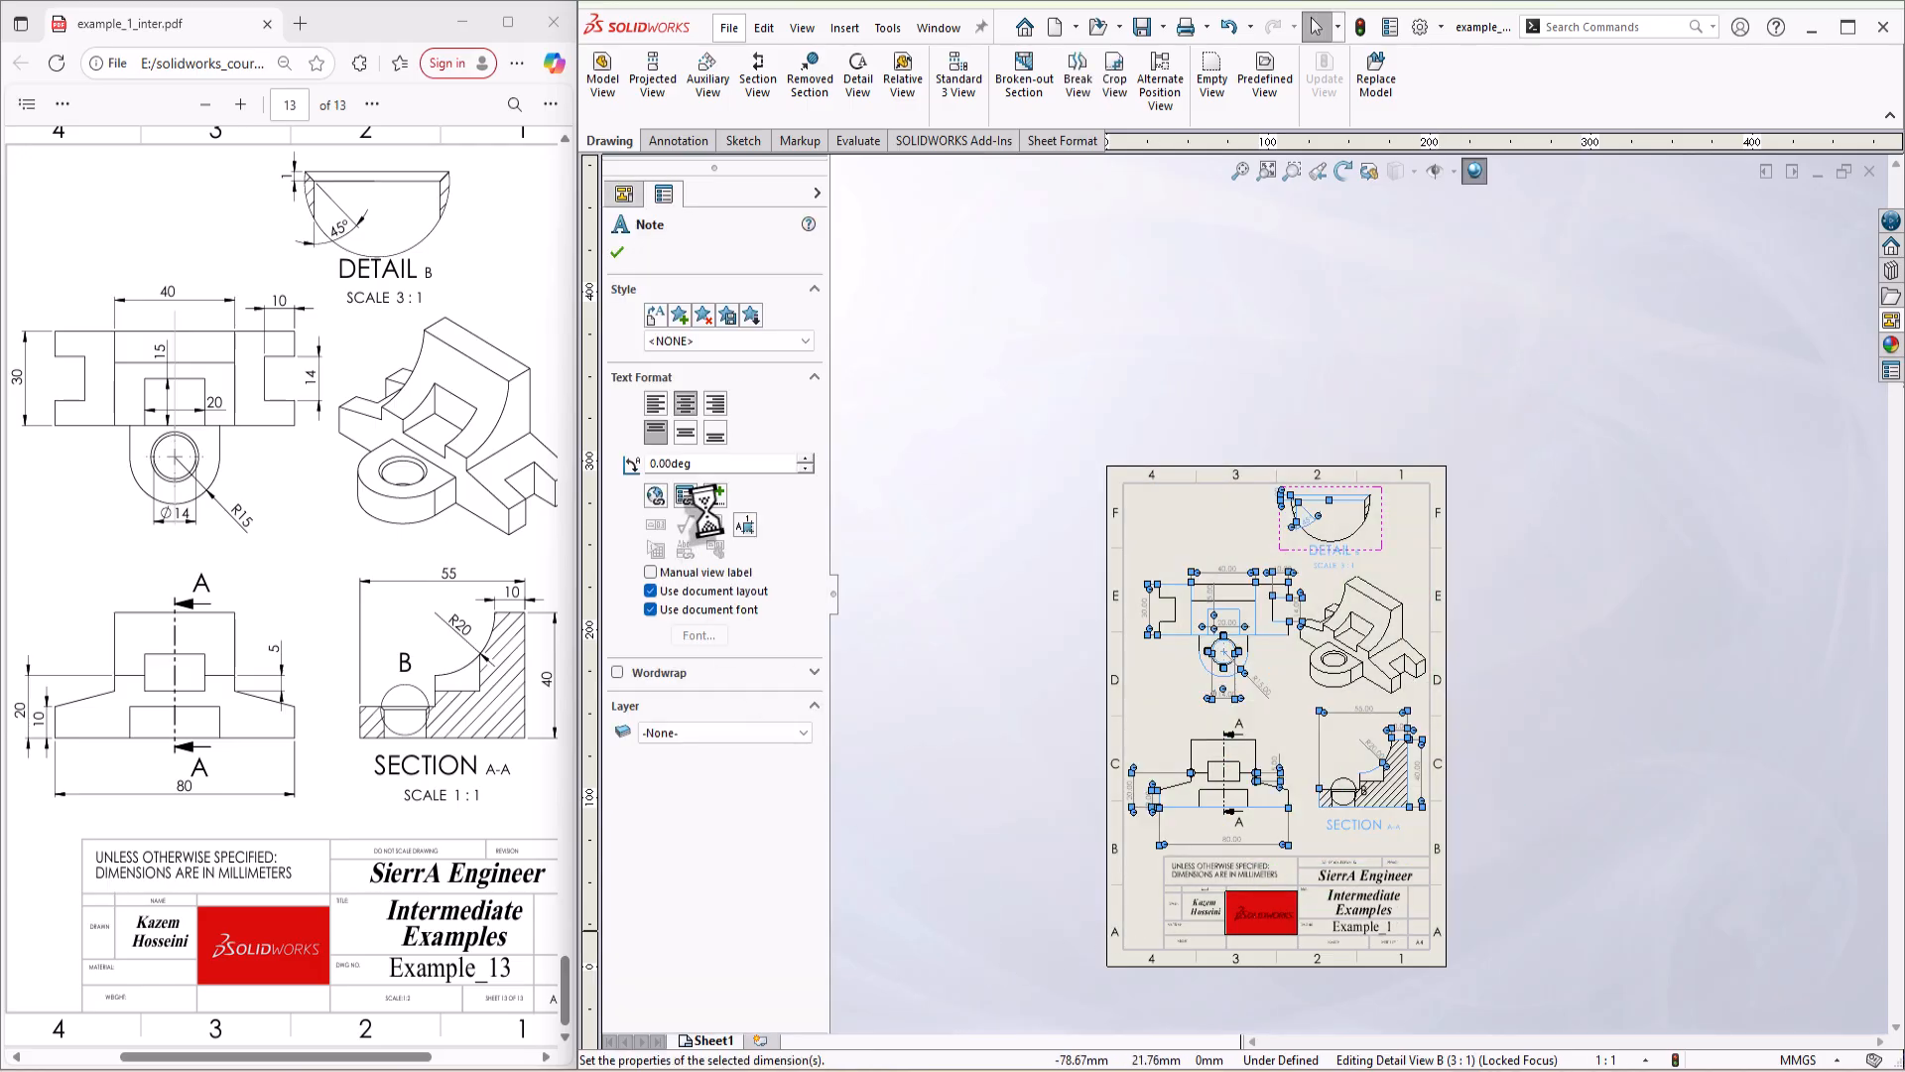
pyautogui.click(724, 485)
pyautogui.click(722, 485)
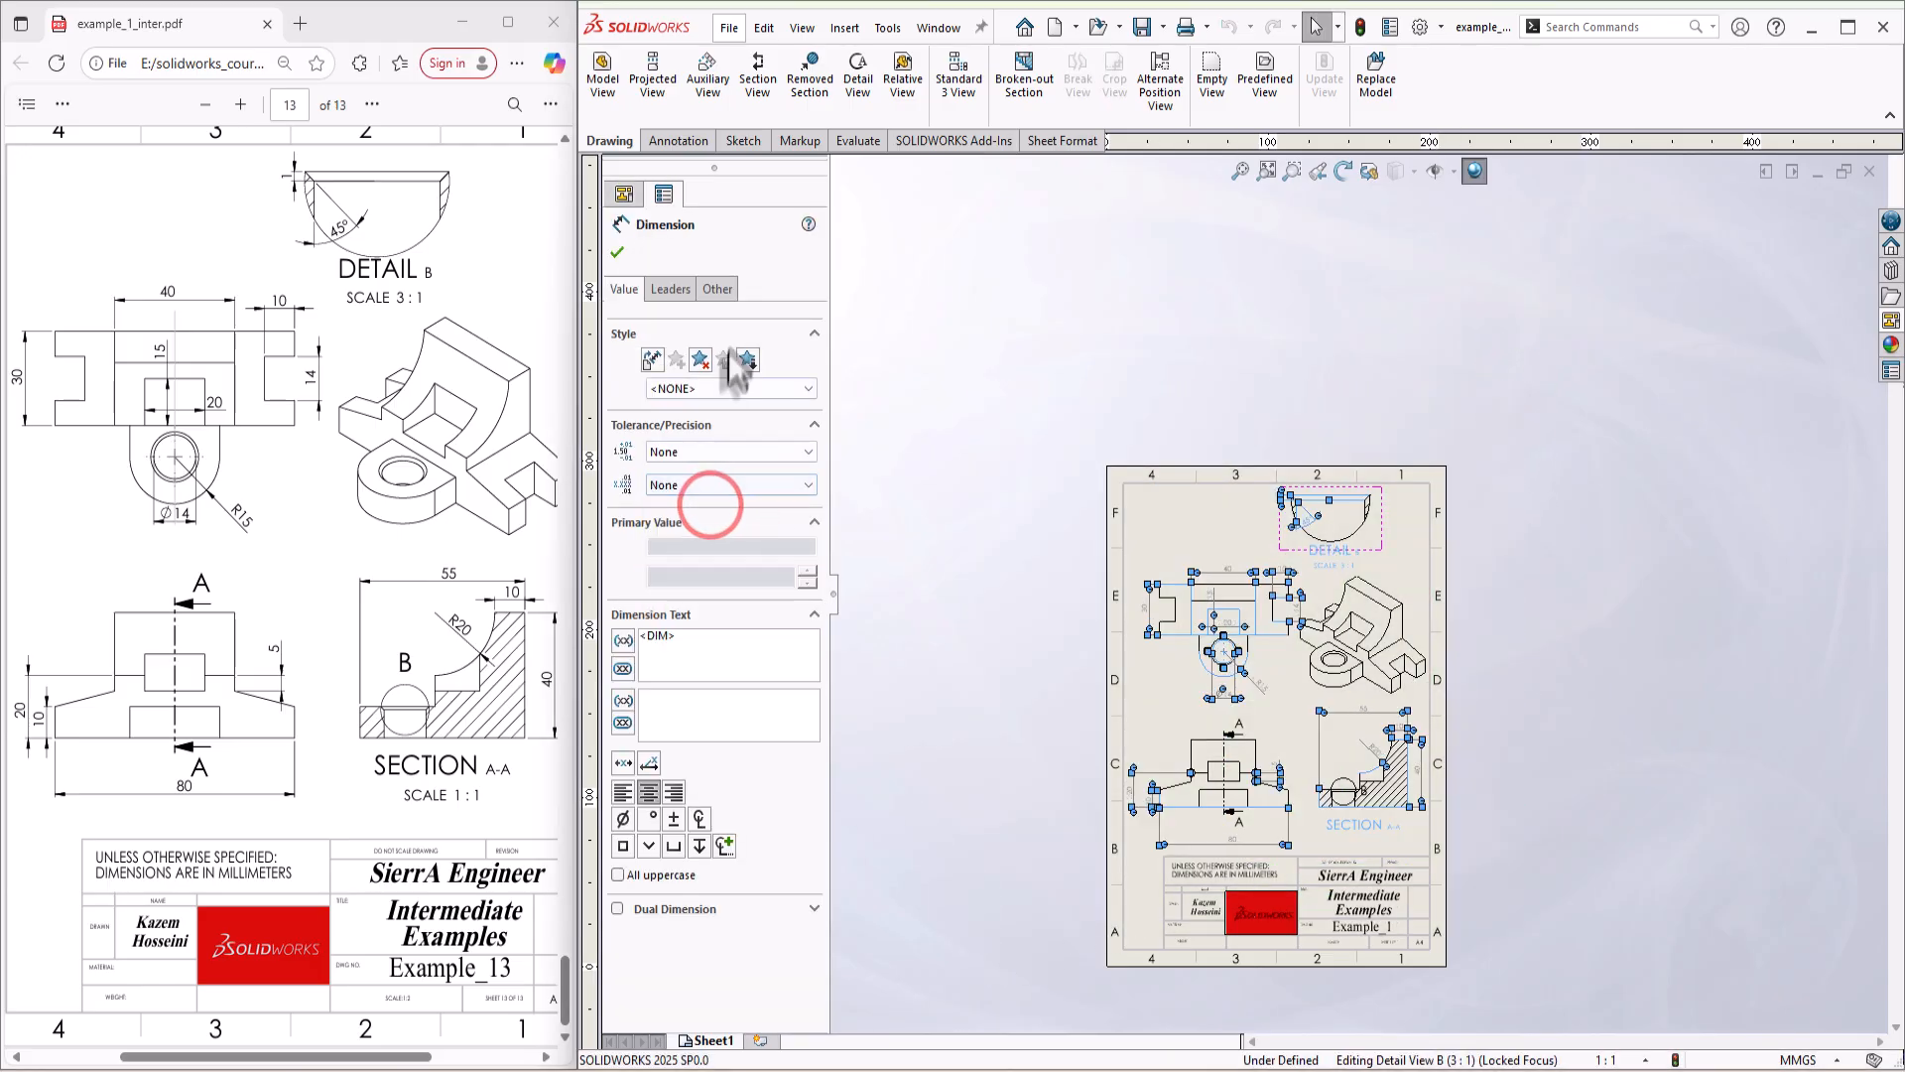
pyautogui.click(715, 290)
pyautogui.click(749, 502)
pyautogui.click(681, 544)
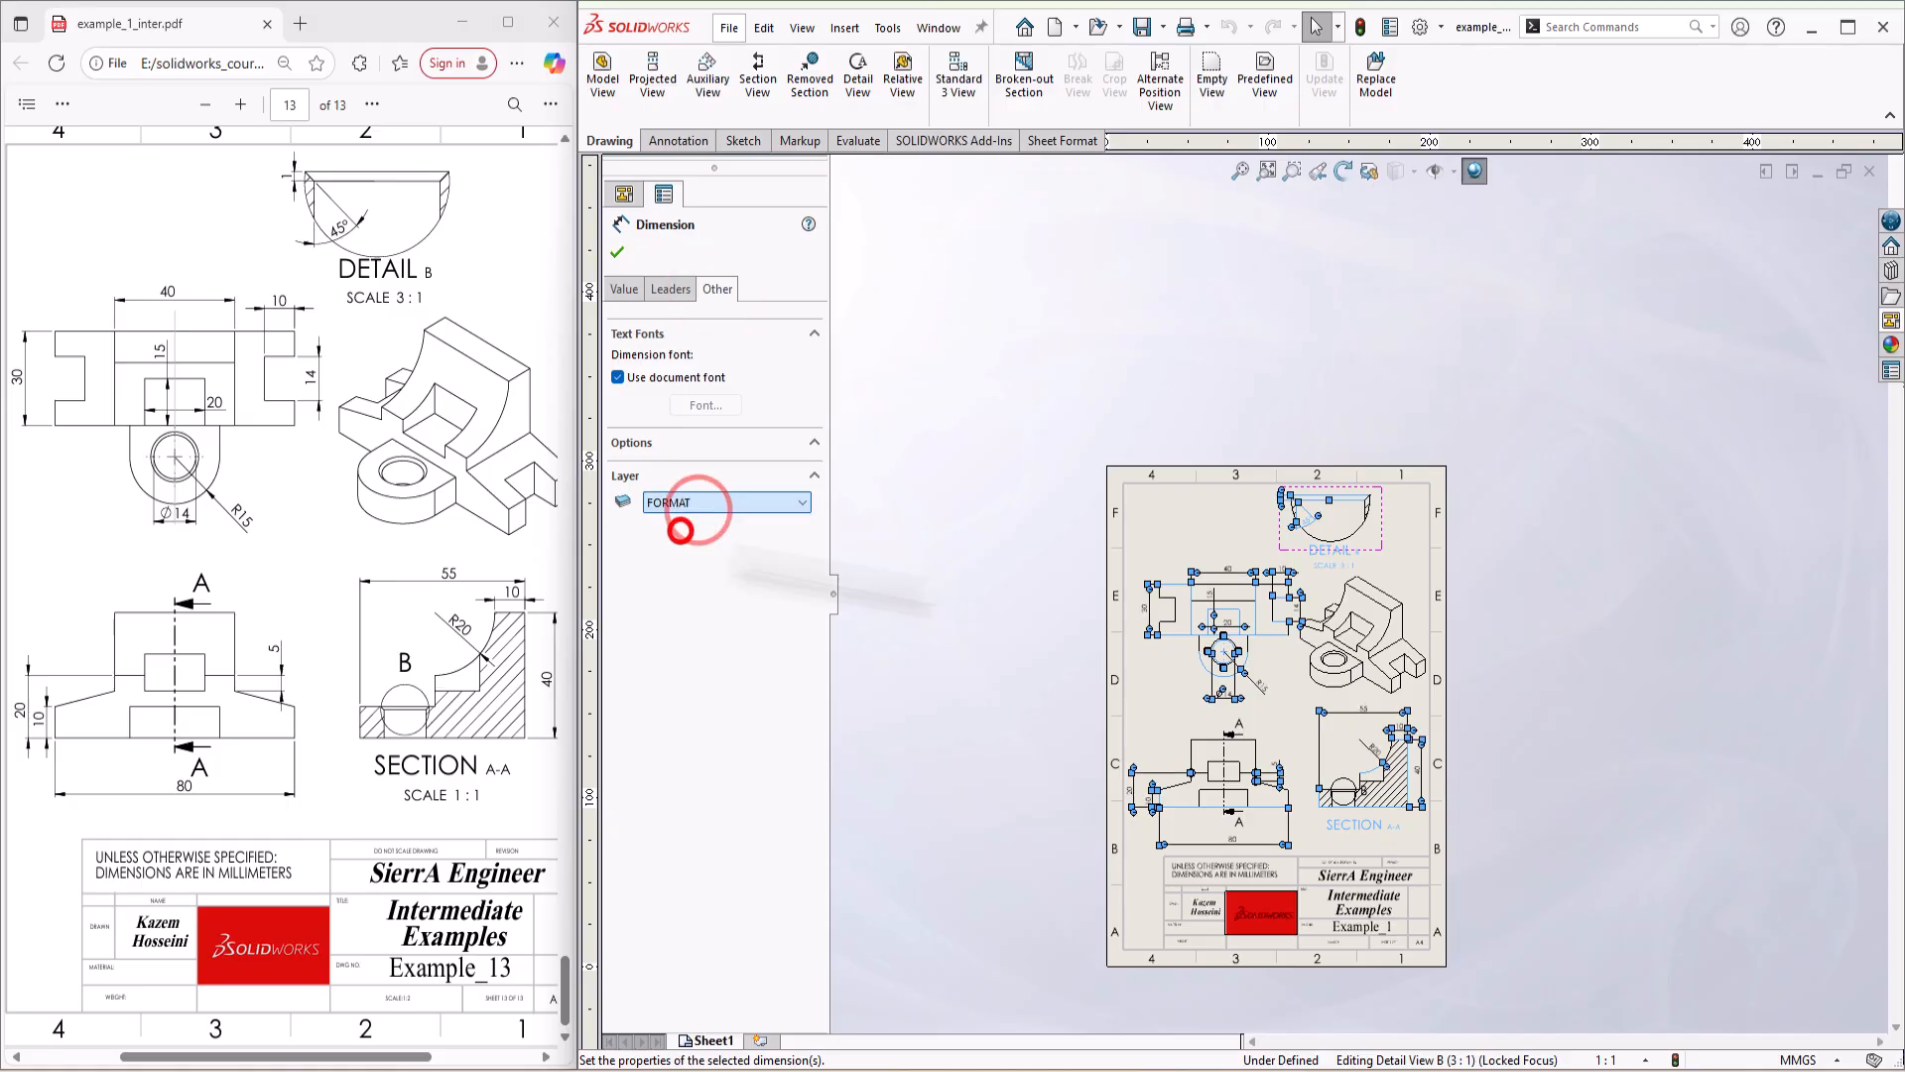
pyautogui.click(1549, 601)
# Step: Move the front view's overall width dimension further down, clear of the lower section arrow and its A label
pyautogui.scroll(-3, 1409, 824)
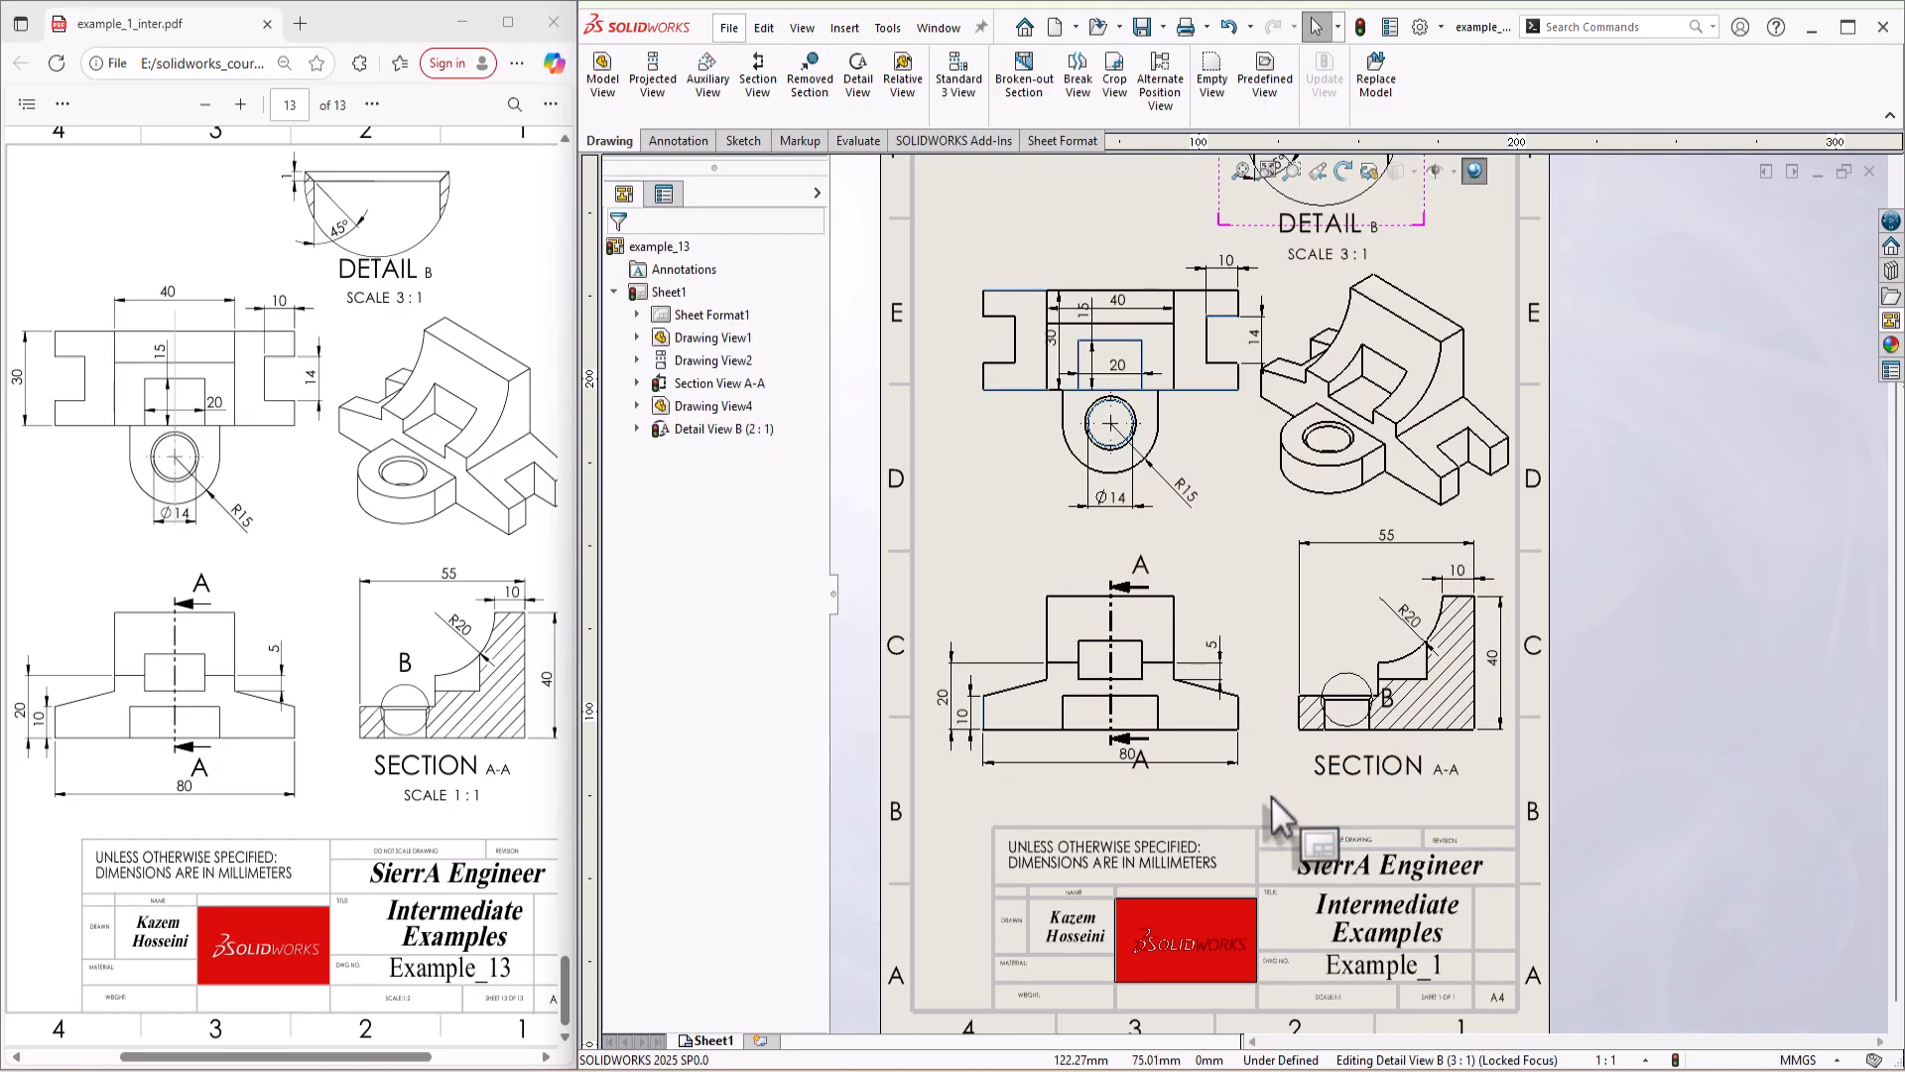
pyautogui.scroll(-2, 1271, 795)
pyautogui.moveTo(1056, 677)
pyautogui.mouseDown()
pyautogui.moveTo(1070, 760)
pyautogui.moveTo(1059, 737)
pyautogui.mouseUp()
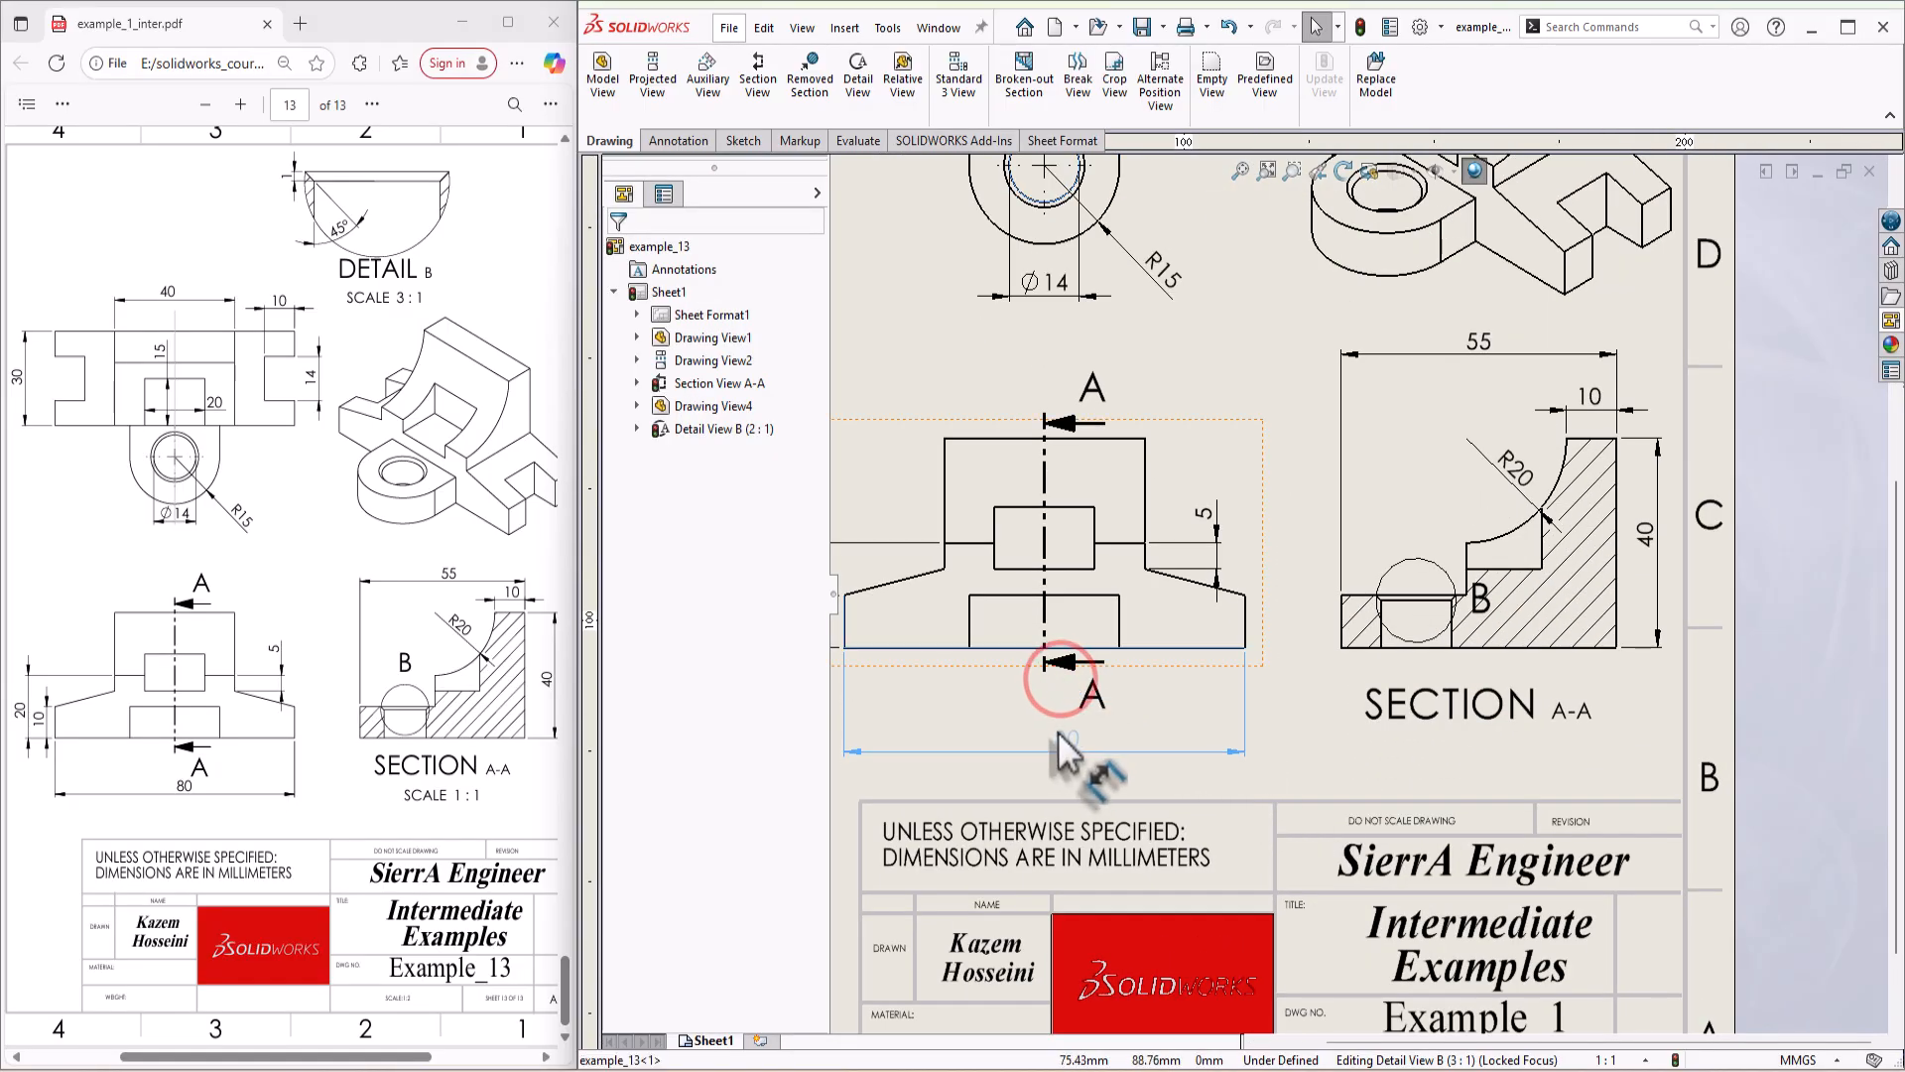
pyautogui.click(1075, 783)
pyautogui.scroll(2, 1084, 779)
pyautogui.scroll(-1, 963, 621)
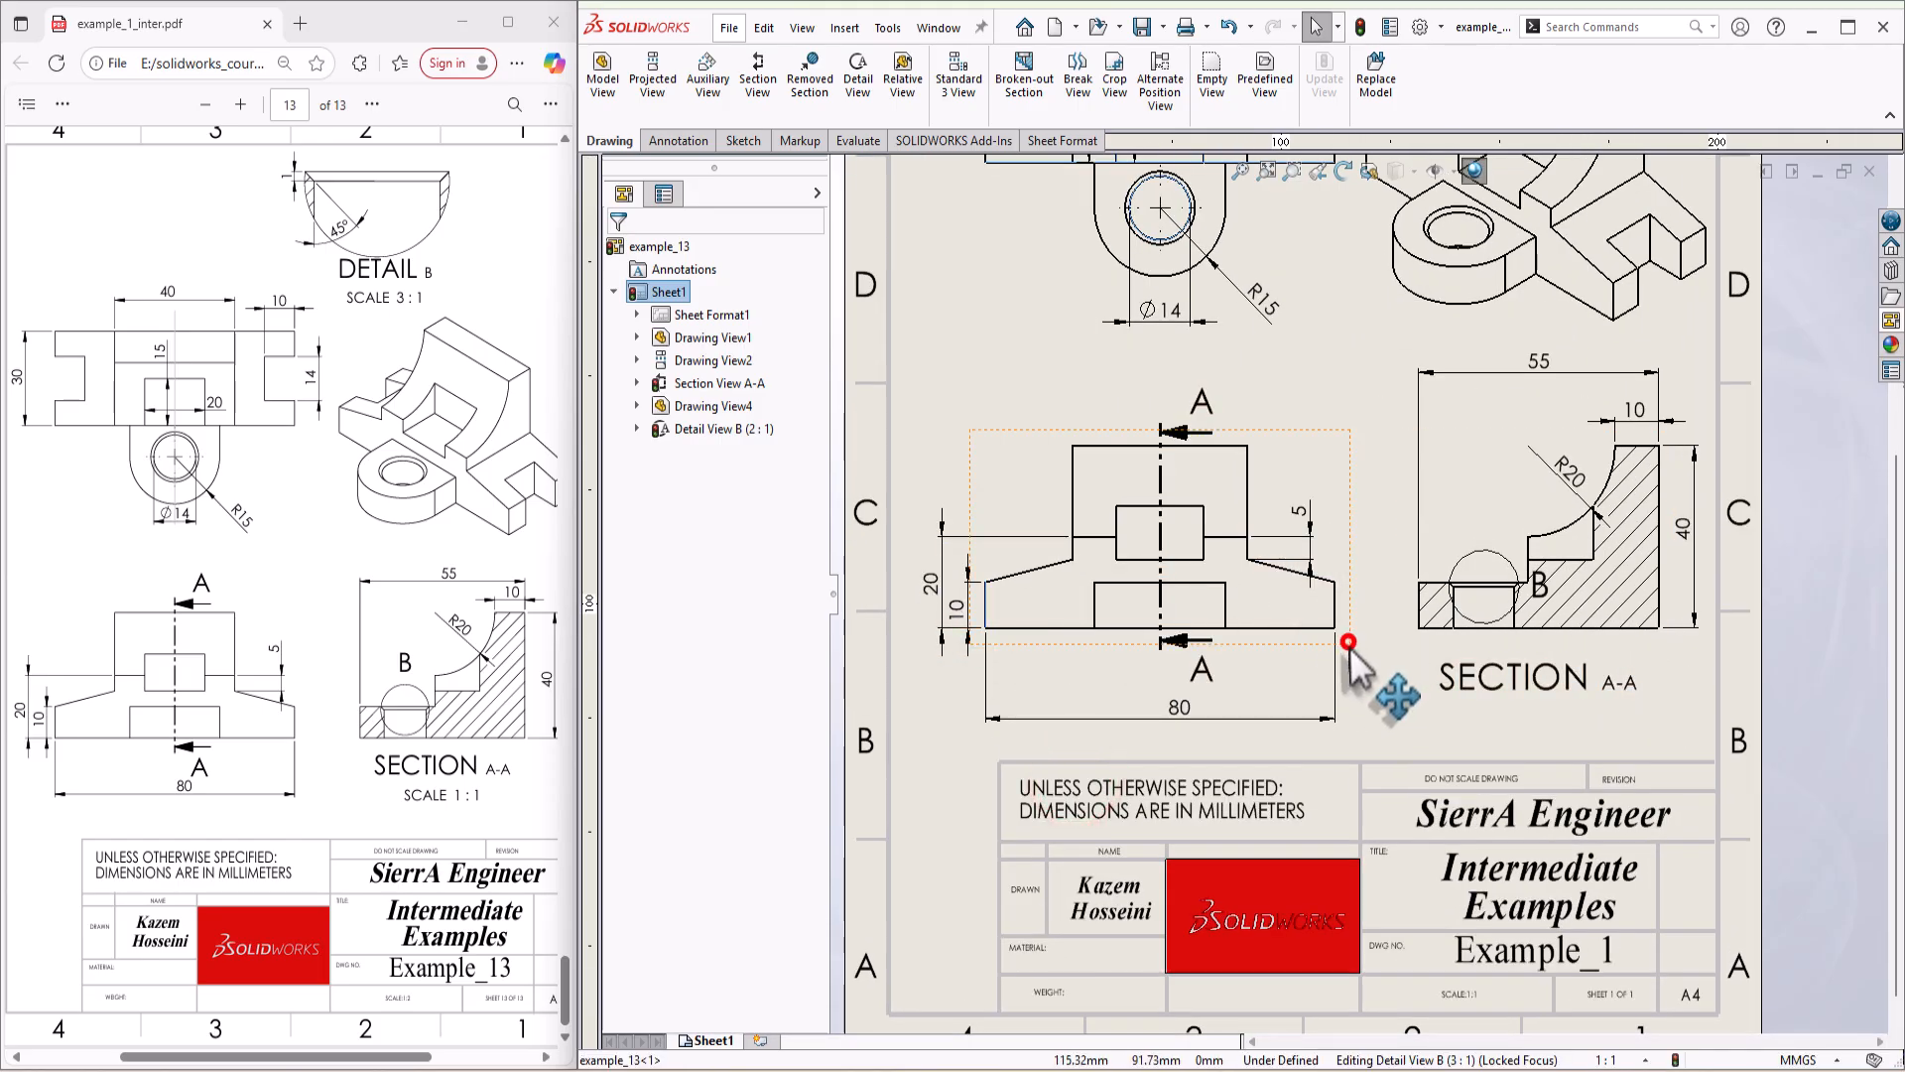
# Step: Nudge the front view slightly left and move the isometric view slightly up and to the right
pyautogui.moveTo(1348, 642)
pyautogui.mouseDown()
pyautogui.moveTo(1352, 668)
pyautogui.moveTo(1344, 645)
pyautogui.mouseUp()
pyautogui.scroll(3, 1314, 371)
pyautogui.scroll(-3, 1314, 357)
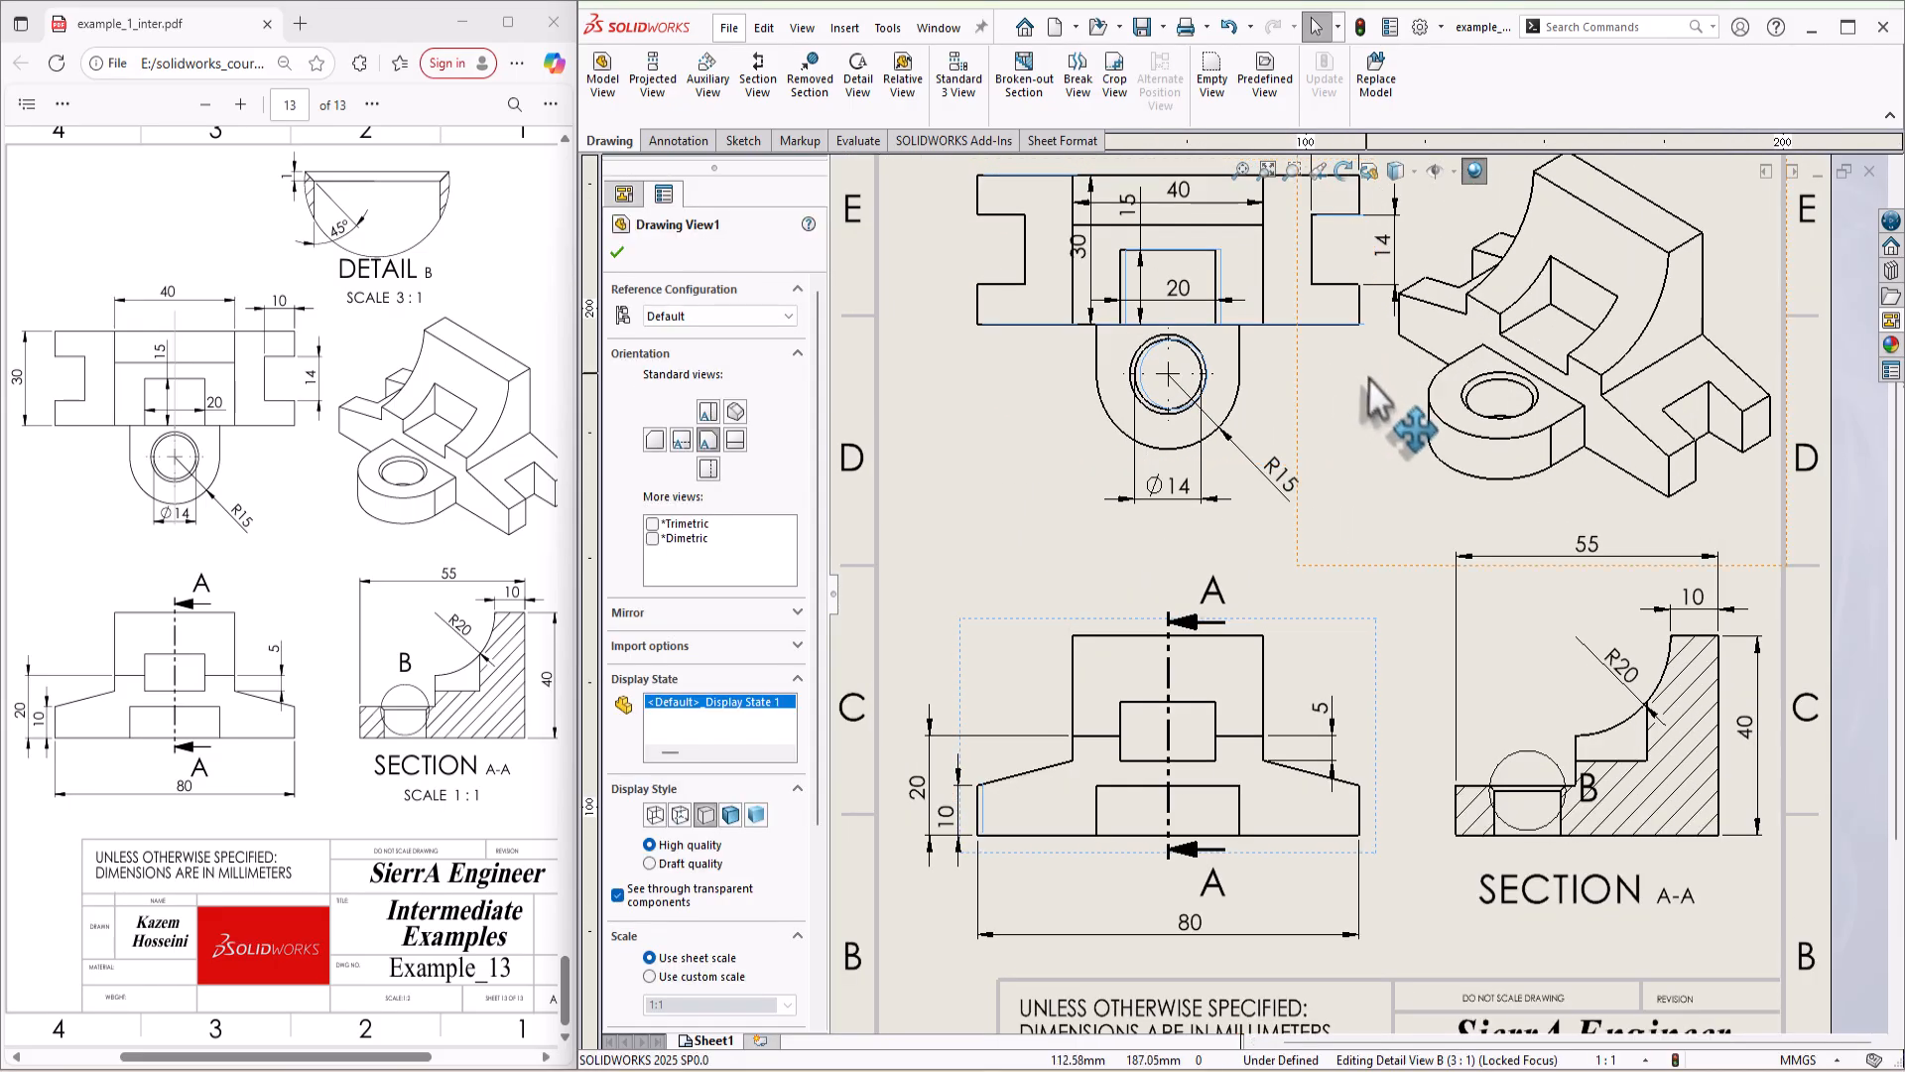
pyautogui.click(1373, 387)
pyautogui.press('f')
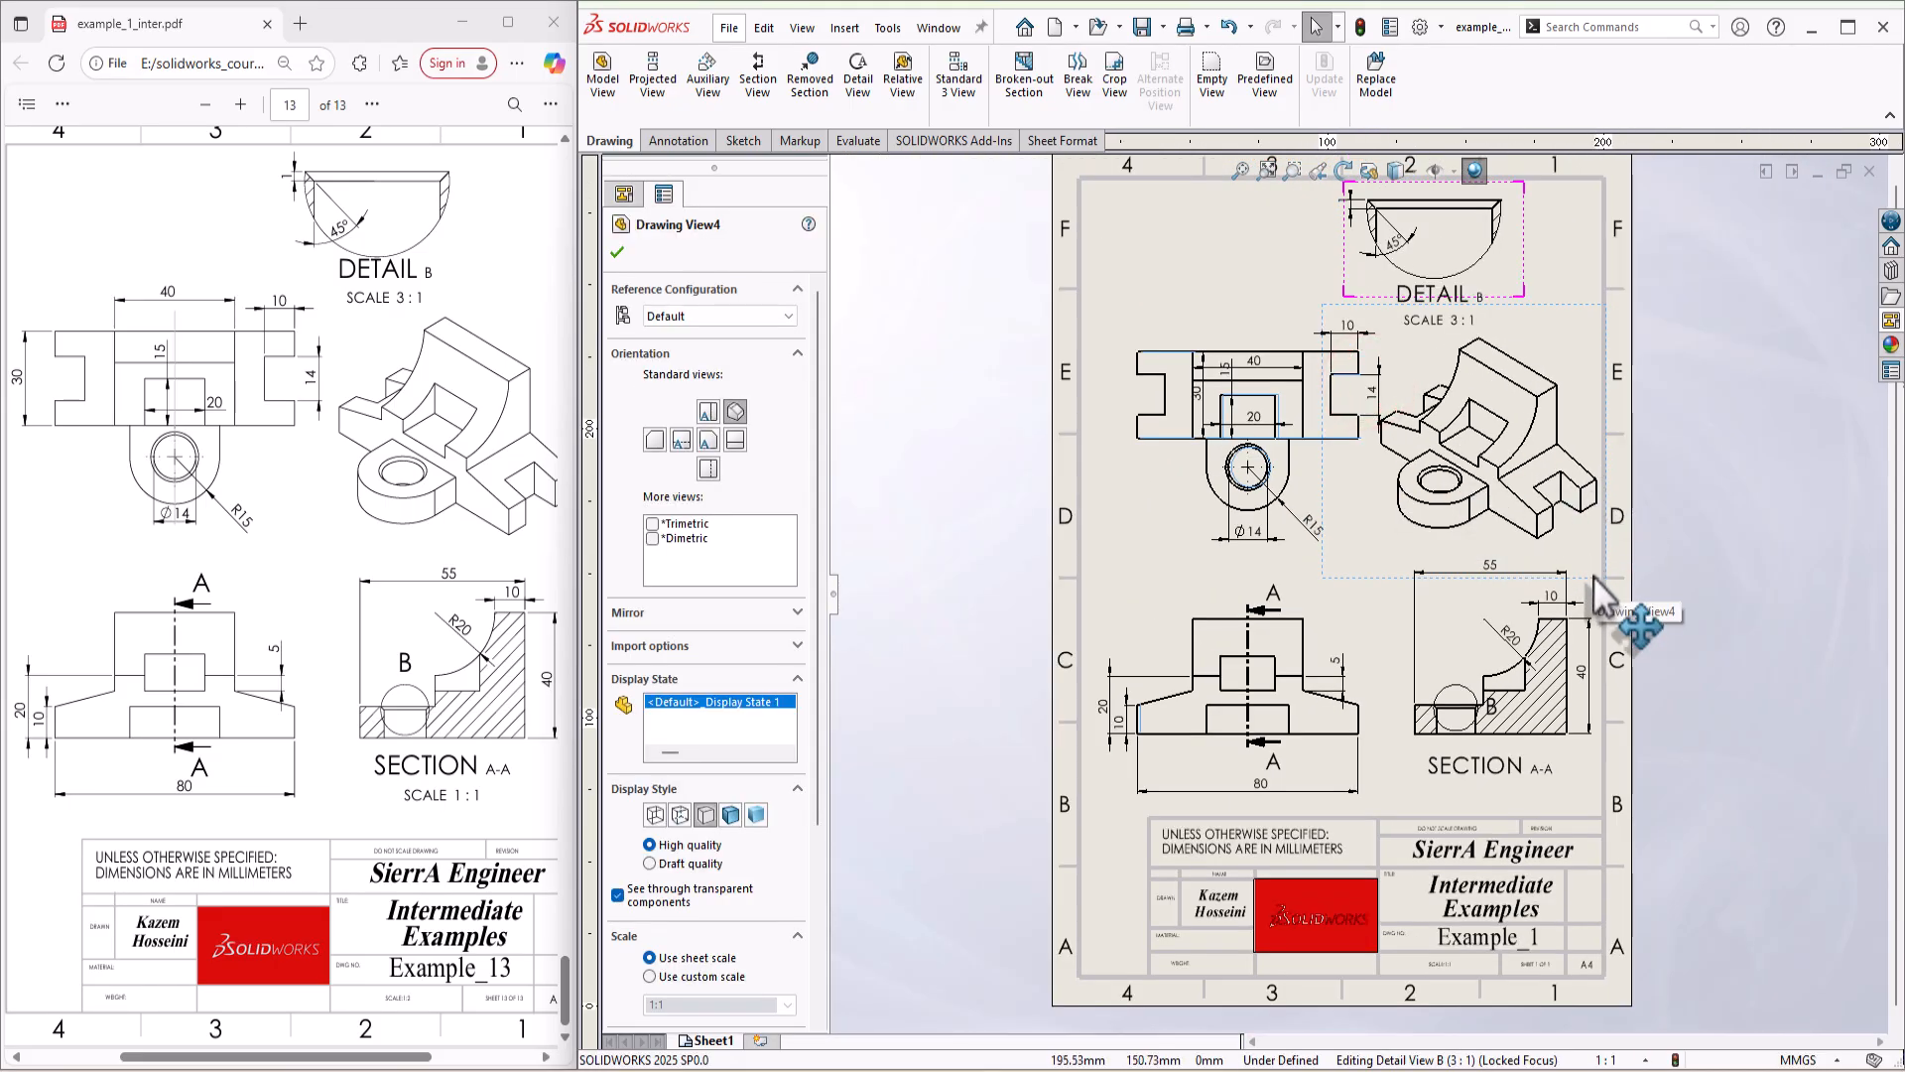
pyautogui.moveTo(1593, 581); pyautogui.dragTo(1601, 566)
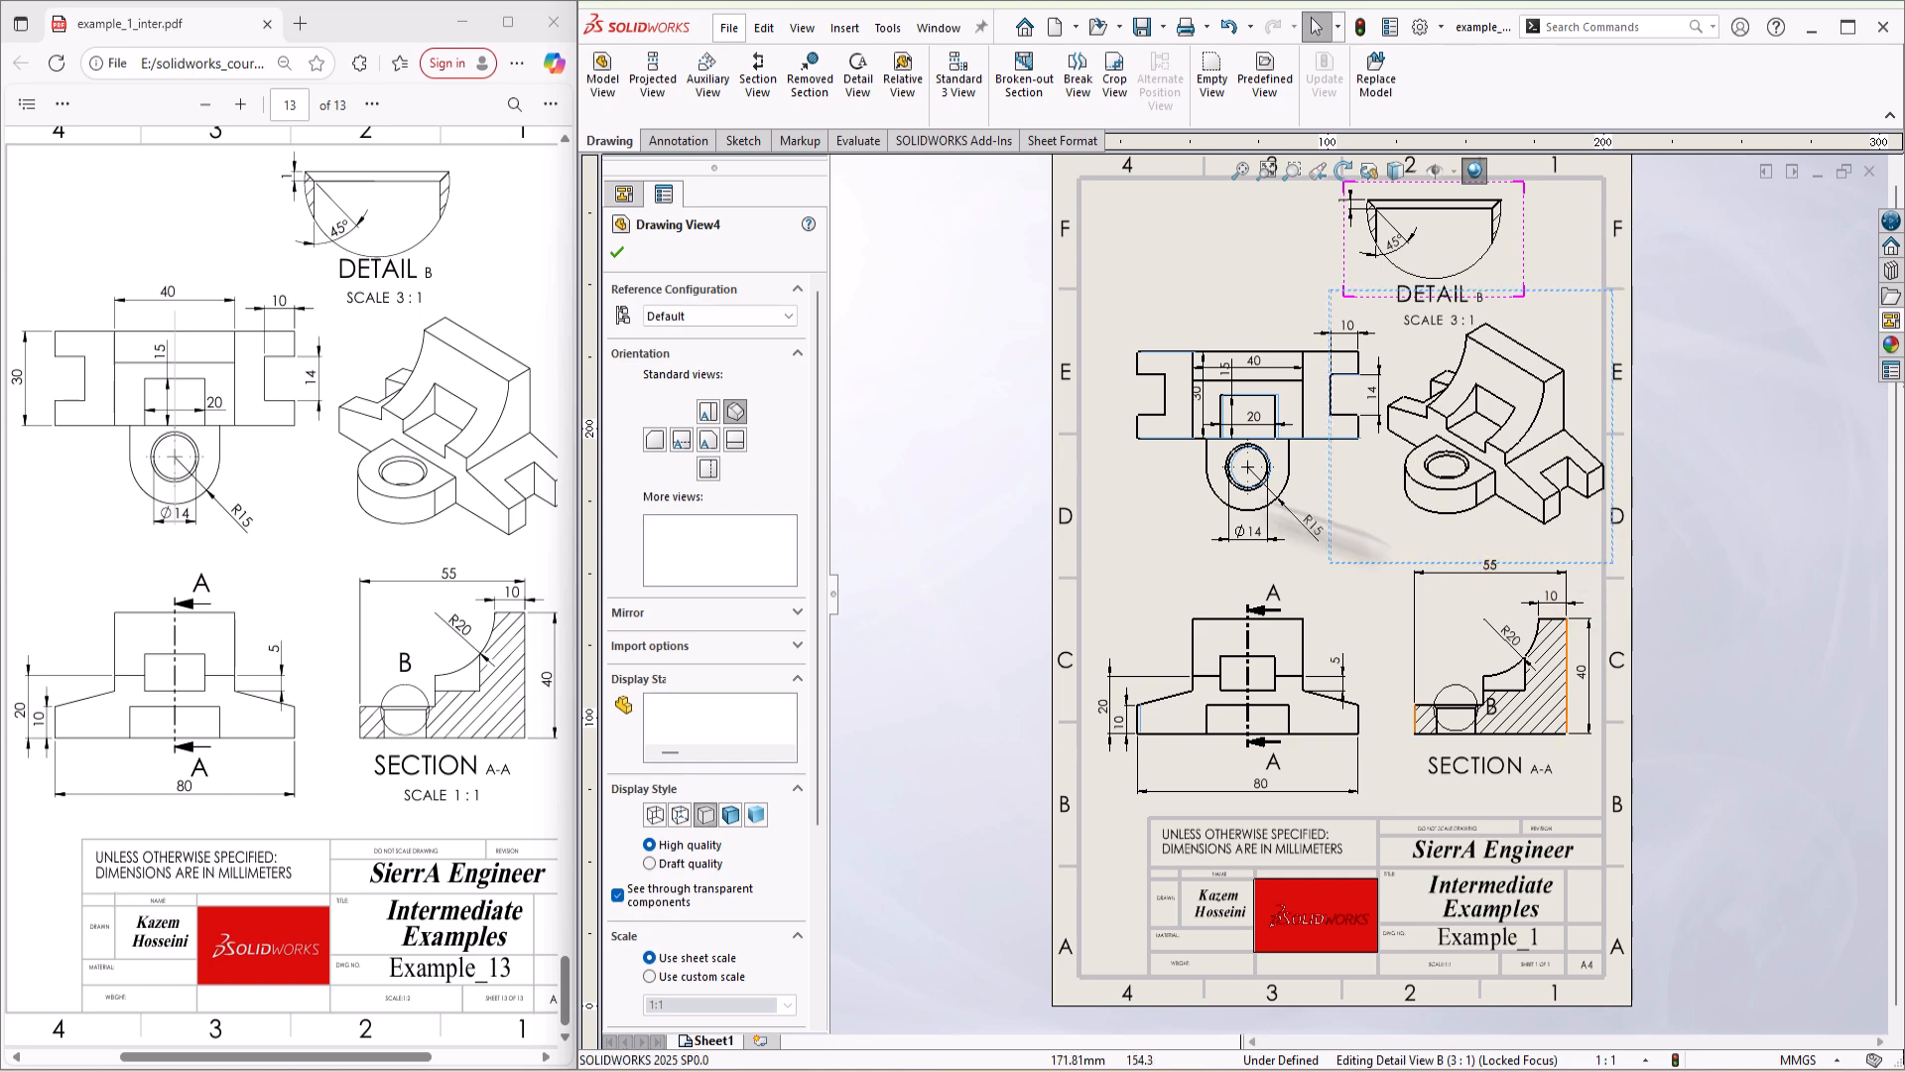
# Step: Move the top view down closer to the front view, and shift the front view slightly left with it
pyautogui.moveTo(1182, 532)
pyautogui.mouseDown()
pyautogui.moveTo(1178, 502)
pyautogui.moveTo(1166, 552)
pyautogui.mouseUp()
pyautogui.click(1151, 635)
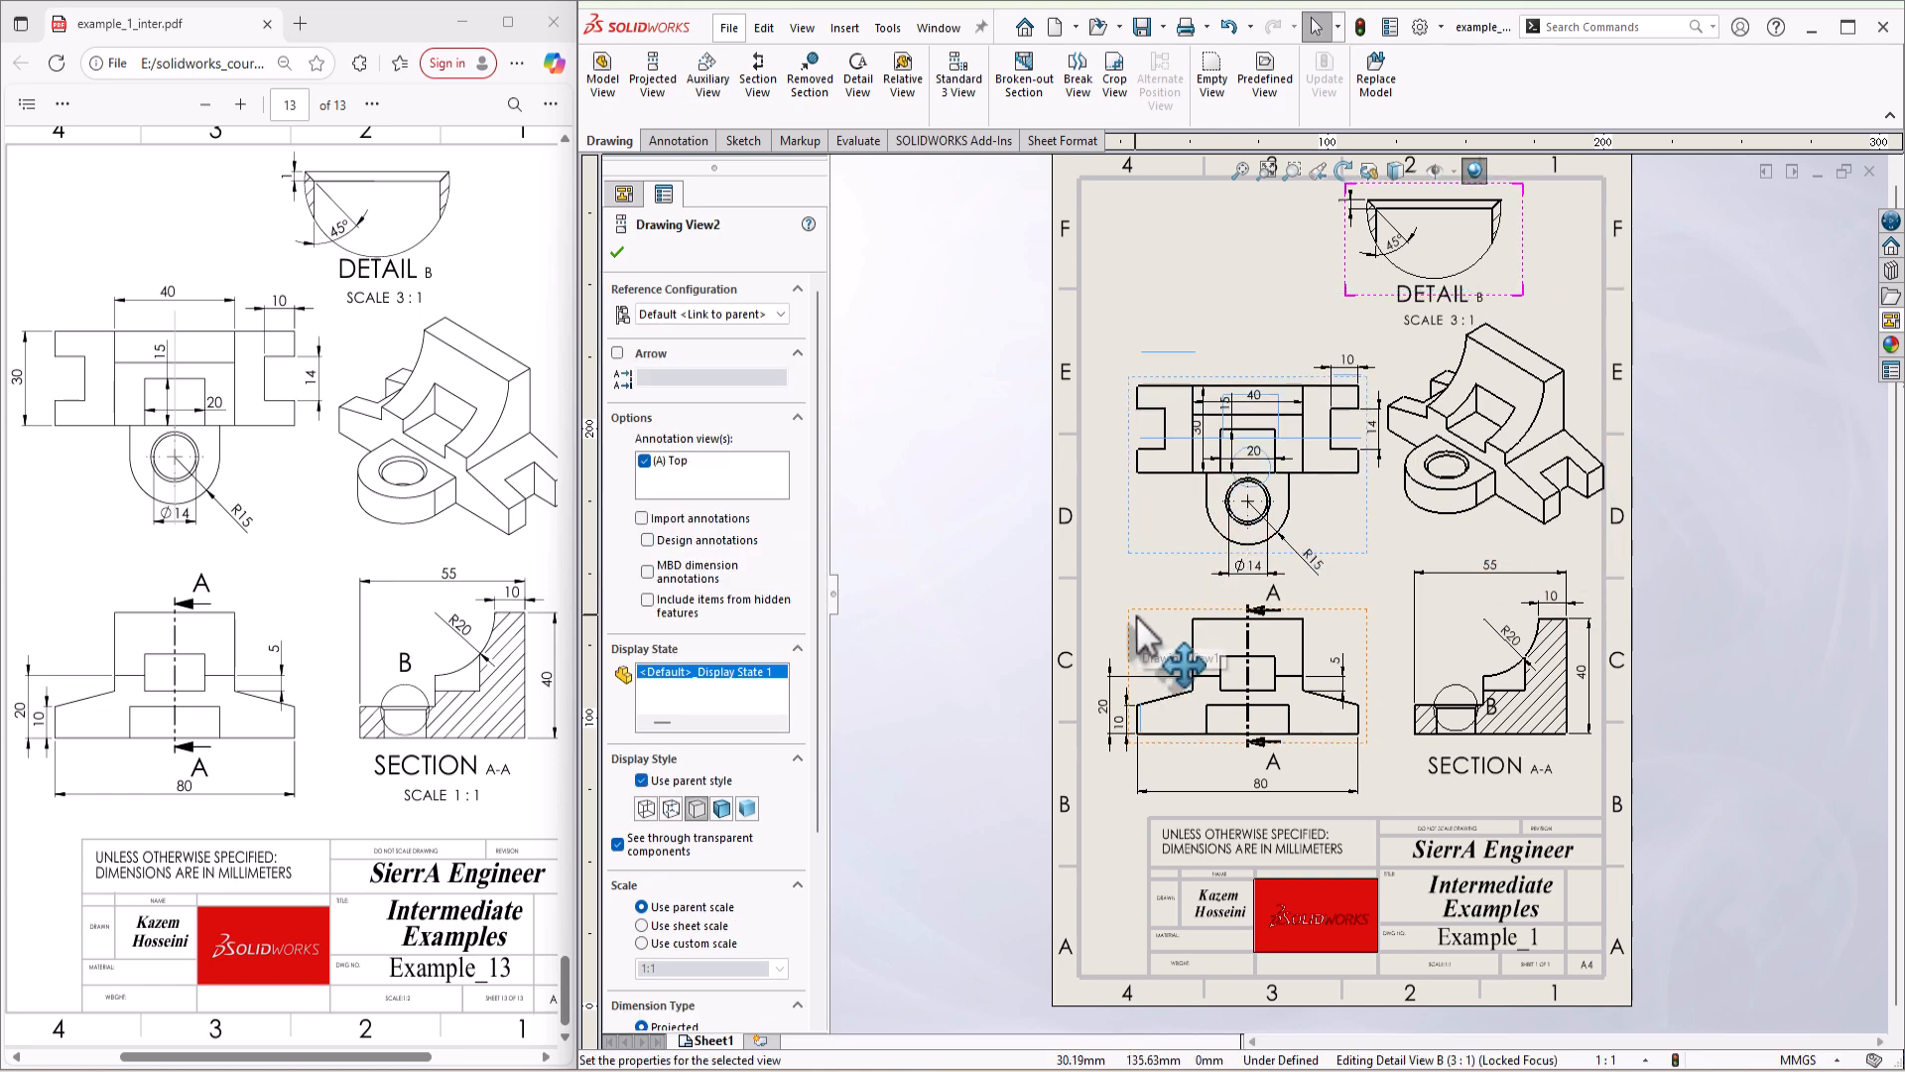
pyautogui.click(1135, 616)
pyautogui.moveTo(1133, 635); pyautogui.dragTo(1128, 639)
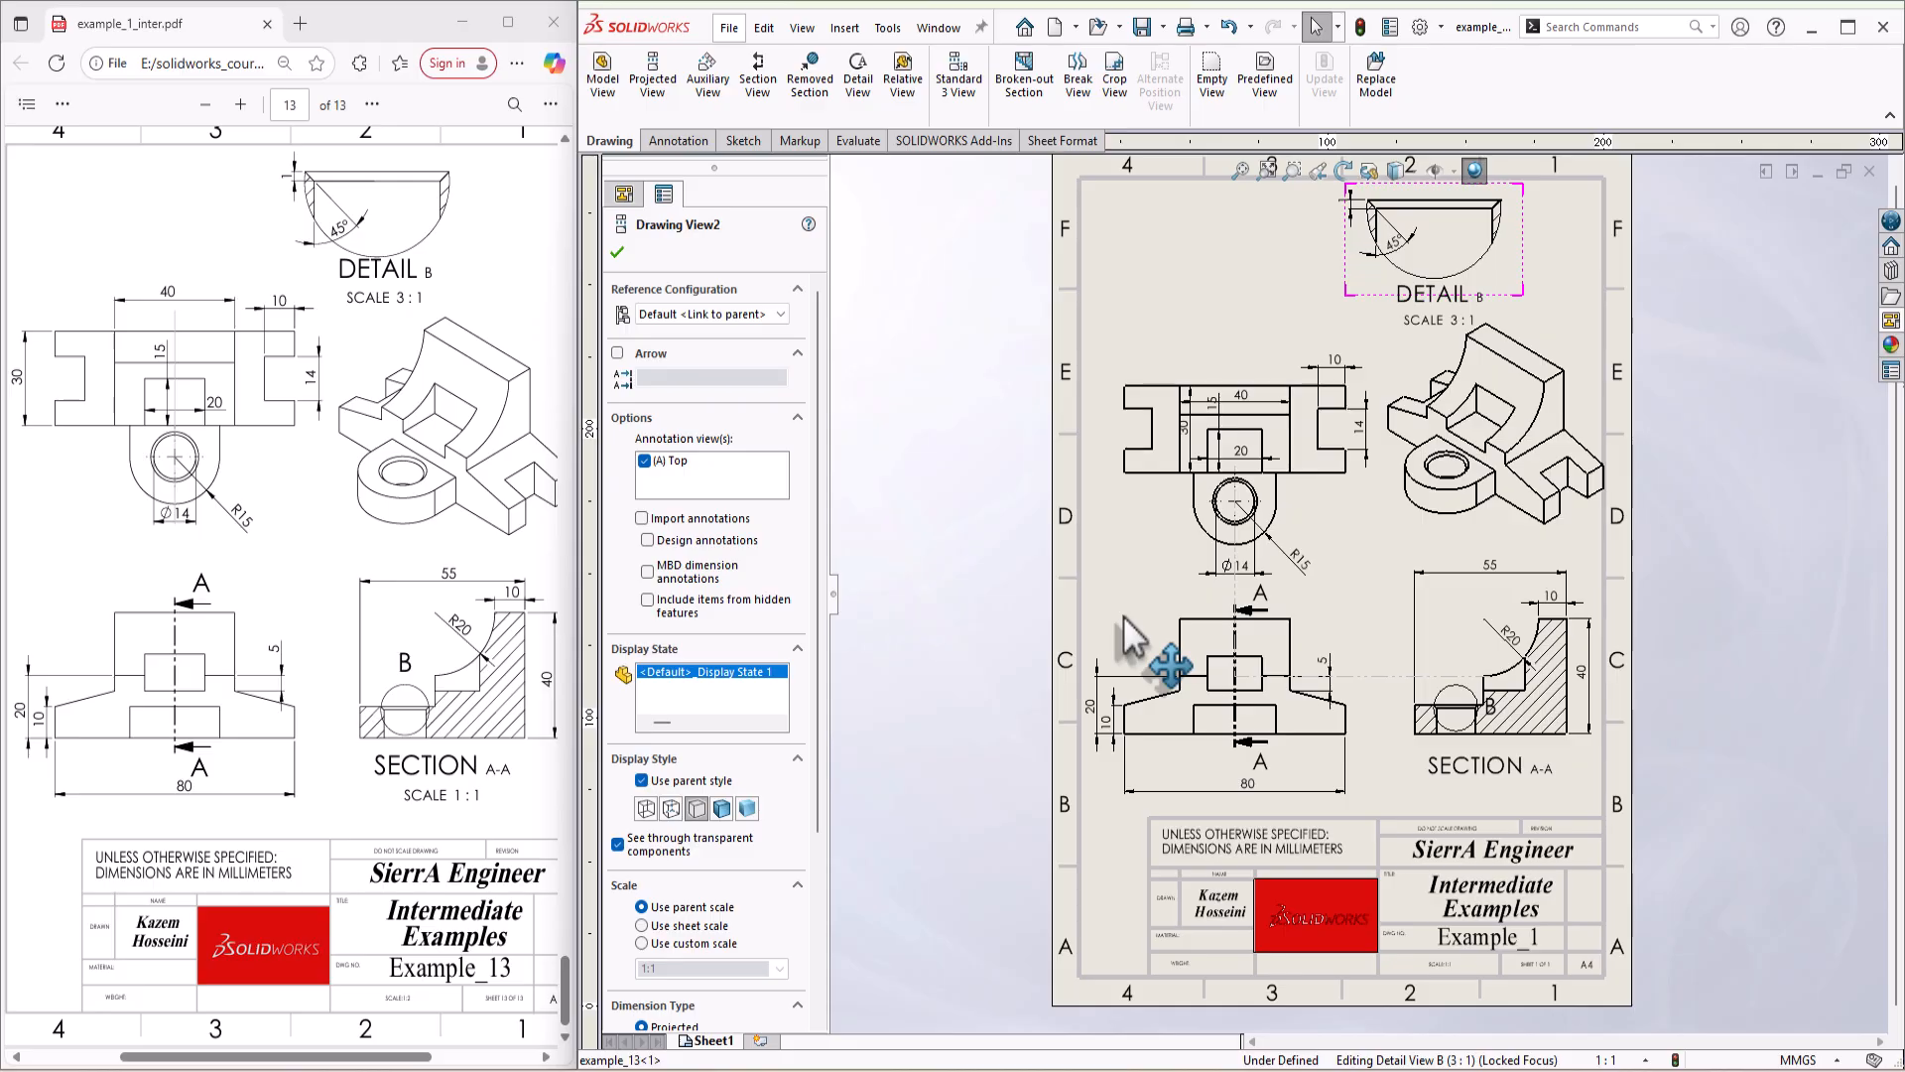
pyautogui.click(898, 587)
# Step: Reposition the top view's dimensions: overall depth outside its left side, central block width above it, and pocket depth near the centre
pyautogui.scroll(-1, 1465, 476)
pyautogui.scroll(2, 1467, 480)
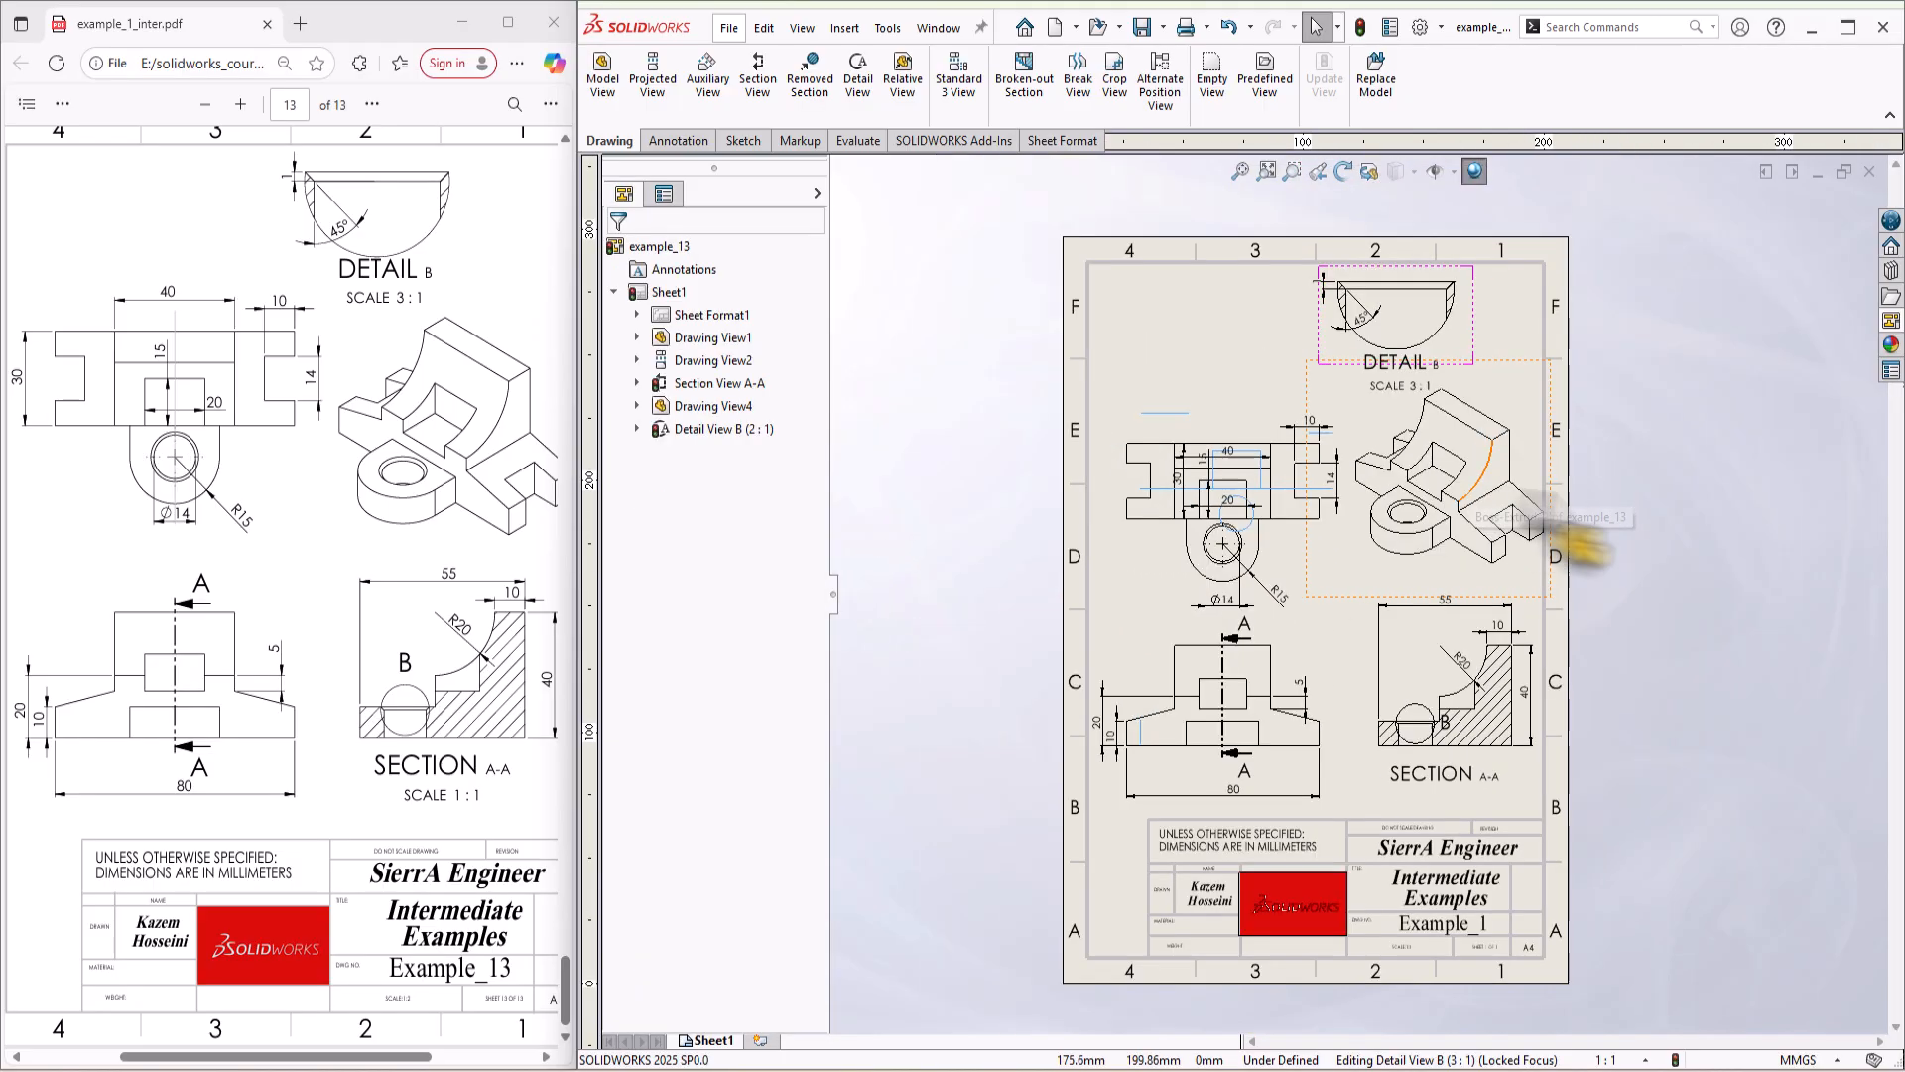
pyautogui.click(1680, 506)
pyautogui.scroll(-2, 1203, 481)
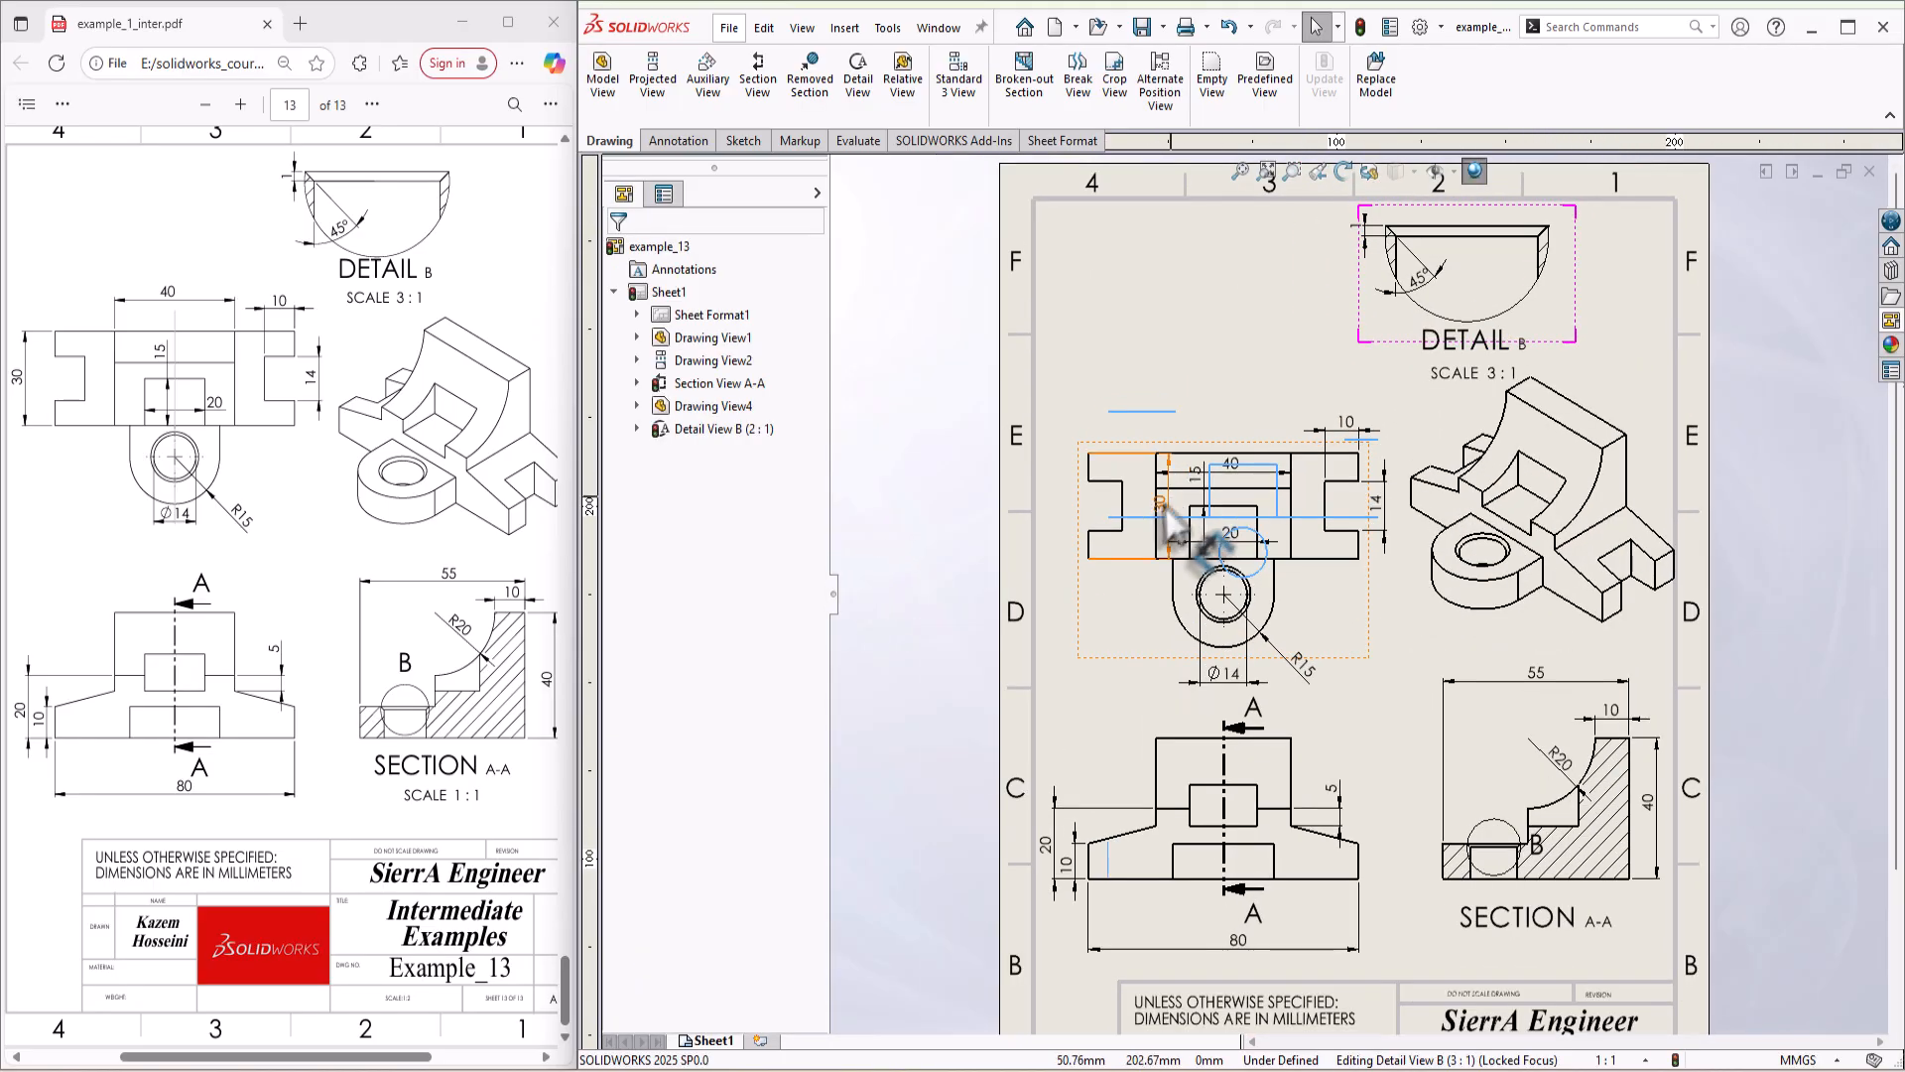
pyautogui.moveTo(1159, 511); pyautogui.dragTo(1048, 542)
pyautogui.moveTo(1231, 463)
pyautogui.mouseDown()
pyautogui.moveTo(1222, 418)
pyautogui.moveTo(1210, 480)
pyautogui.mouseUp()
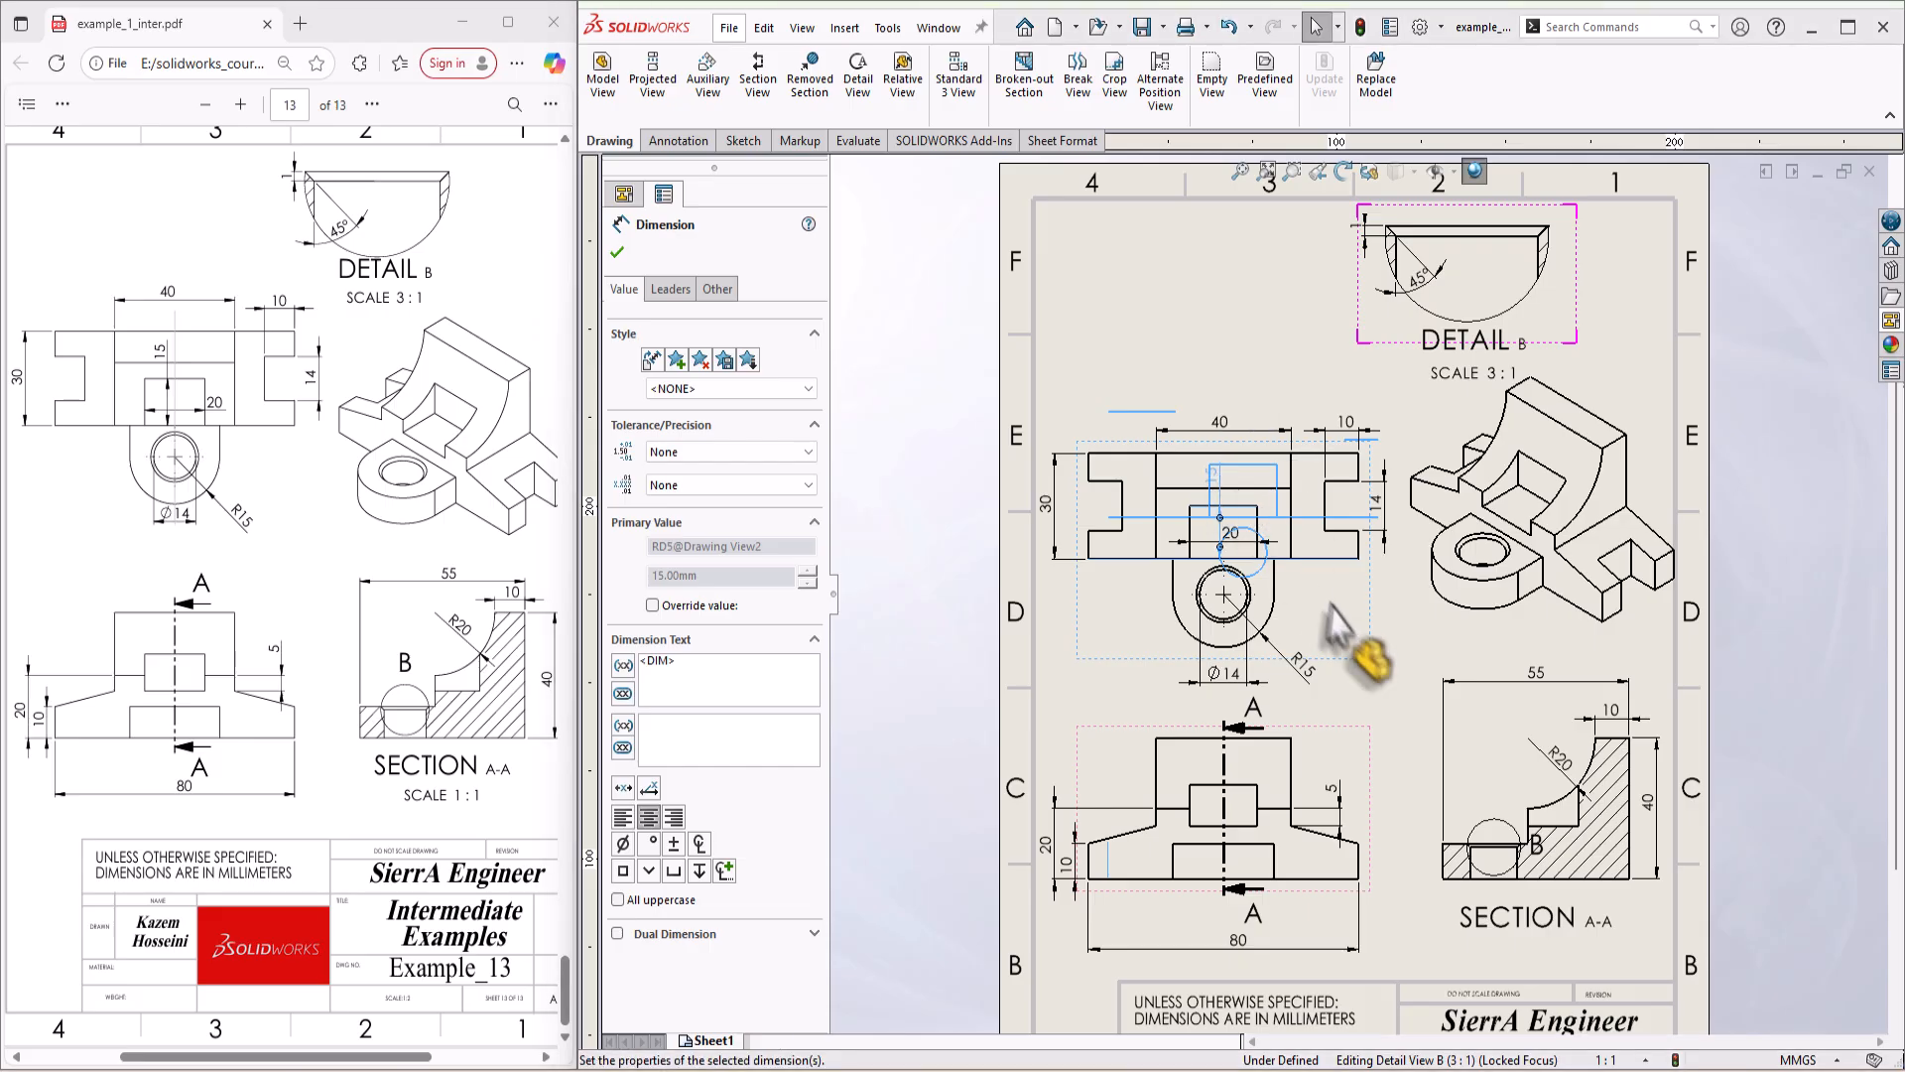
pyautogui.click(1339, 610)
pyautogui.press('Escape')
pyautogui.scroll(3, 1270, 601)
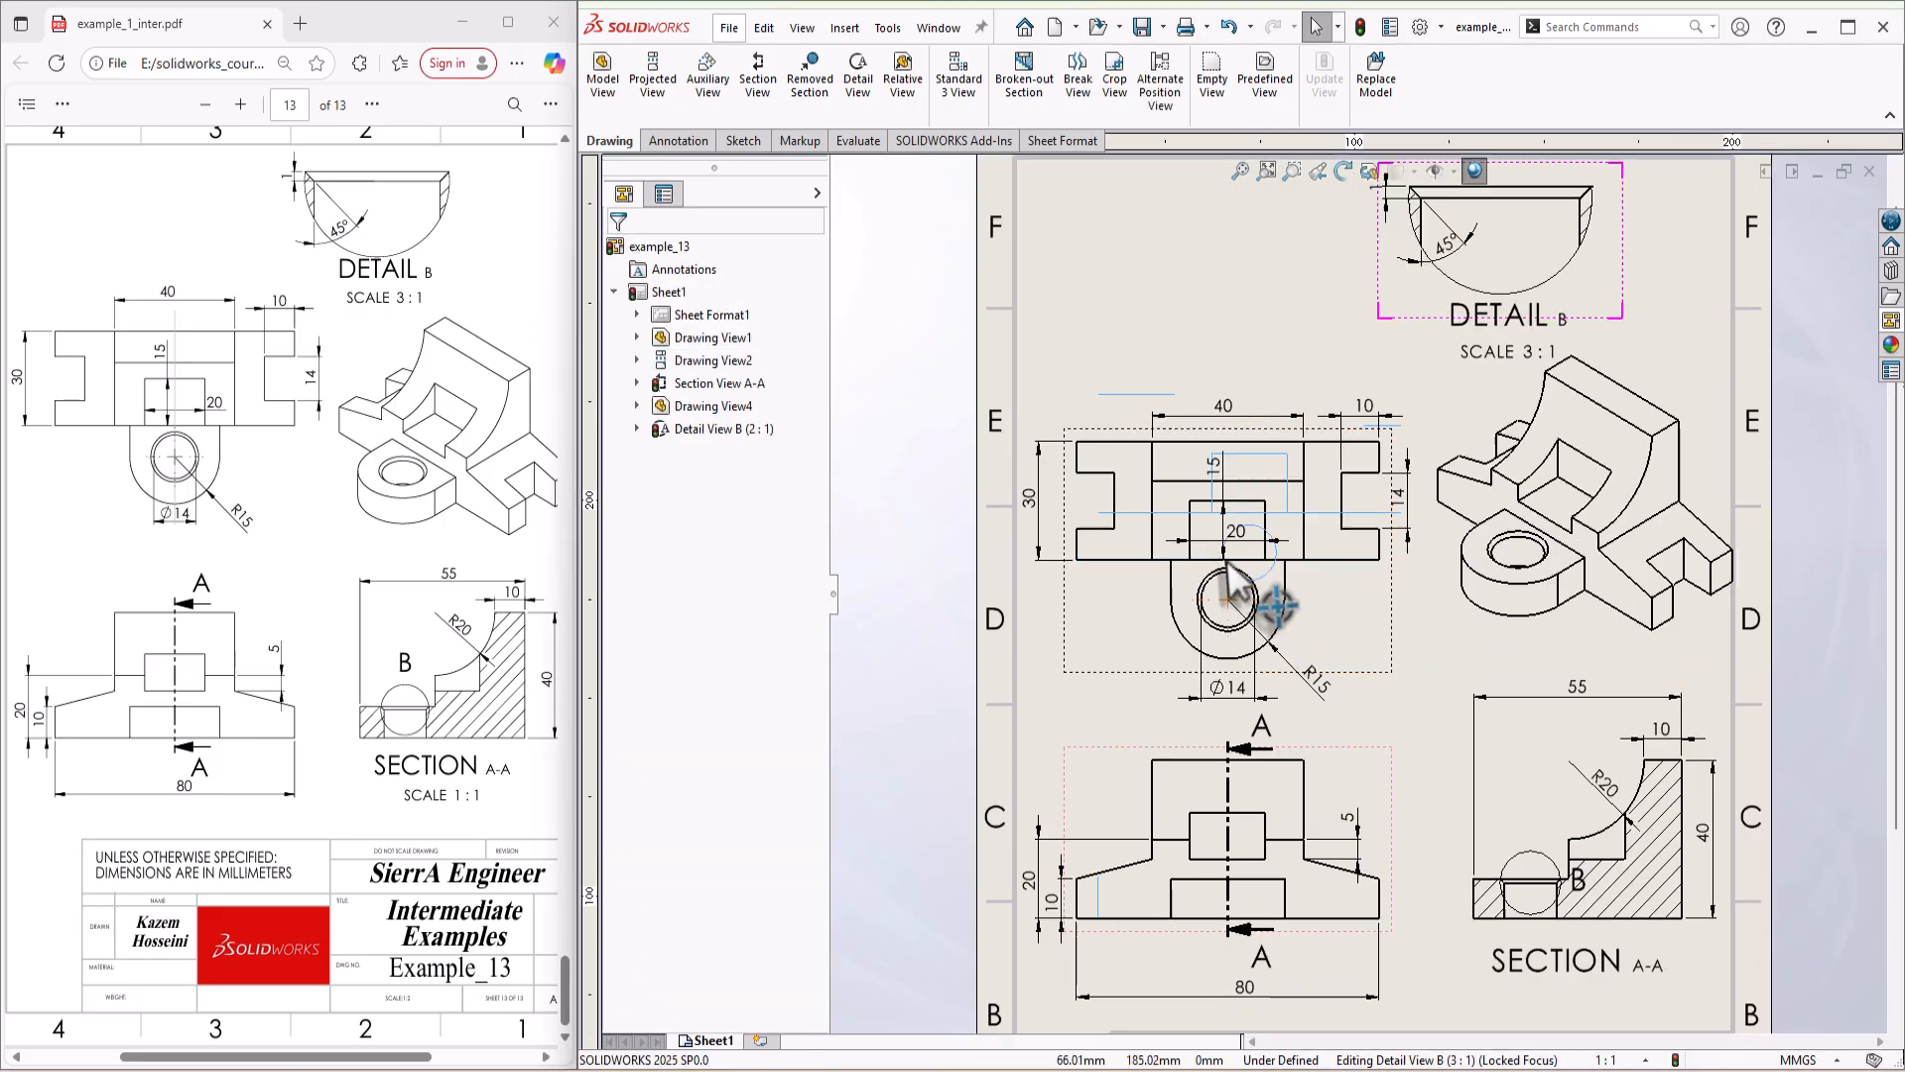
pyautogui.moveTo(1297, 523); pyautogui.dragTo(1302, 549)
pyautogui.scroll(-4, 1389, 635)
pyautogui.click(1450, 652)
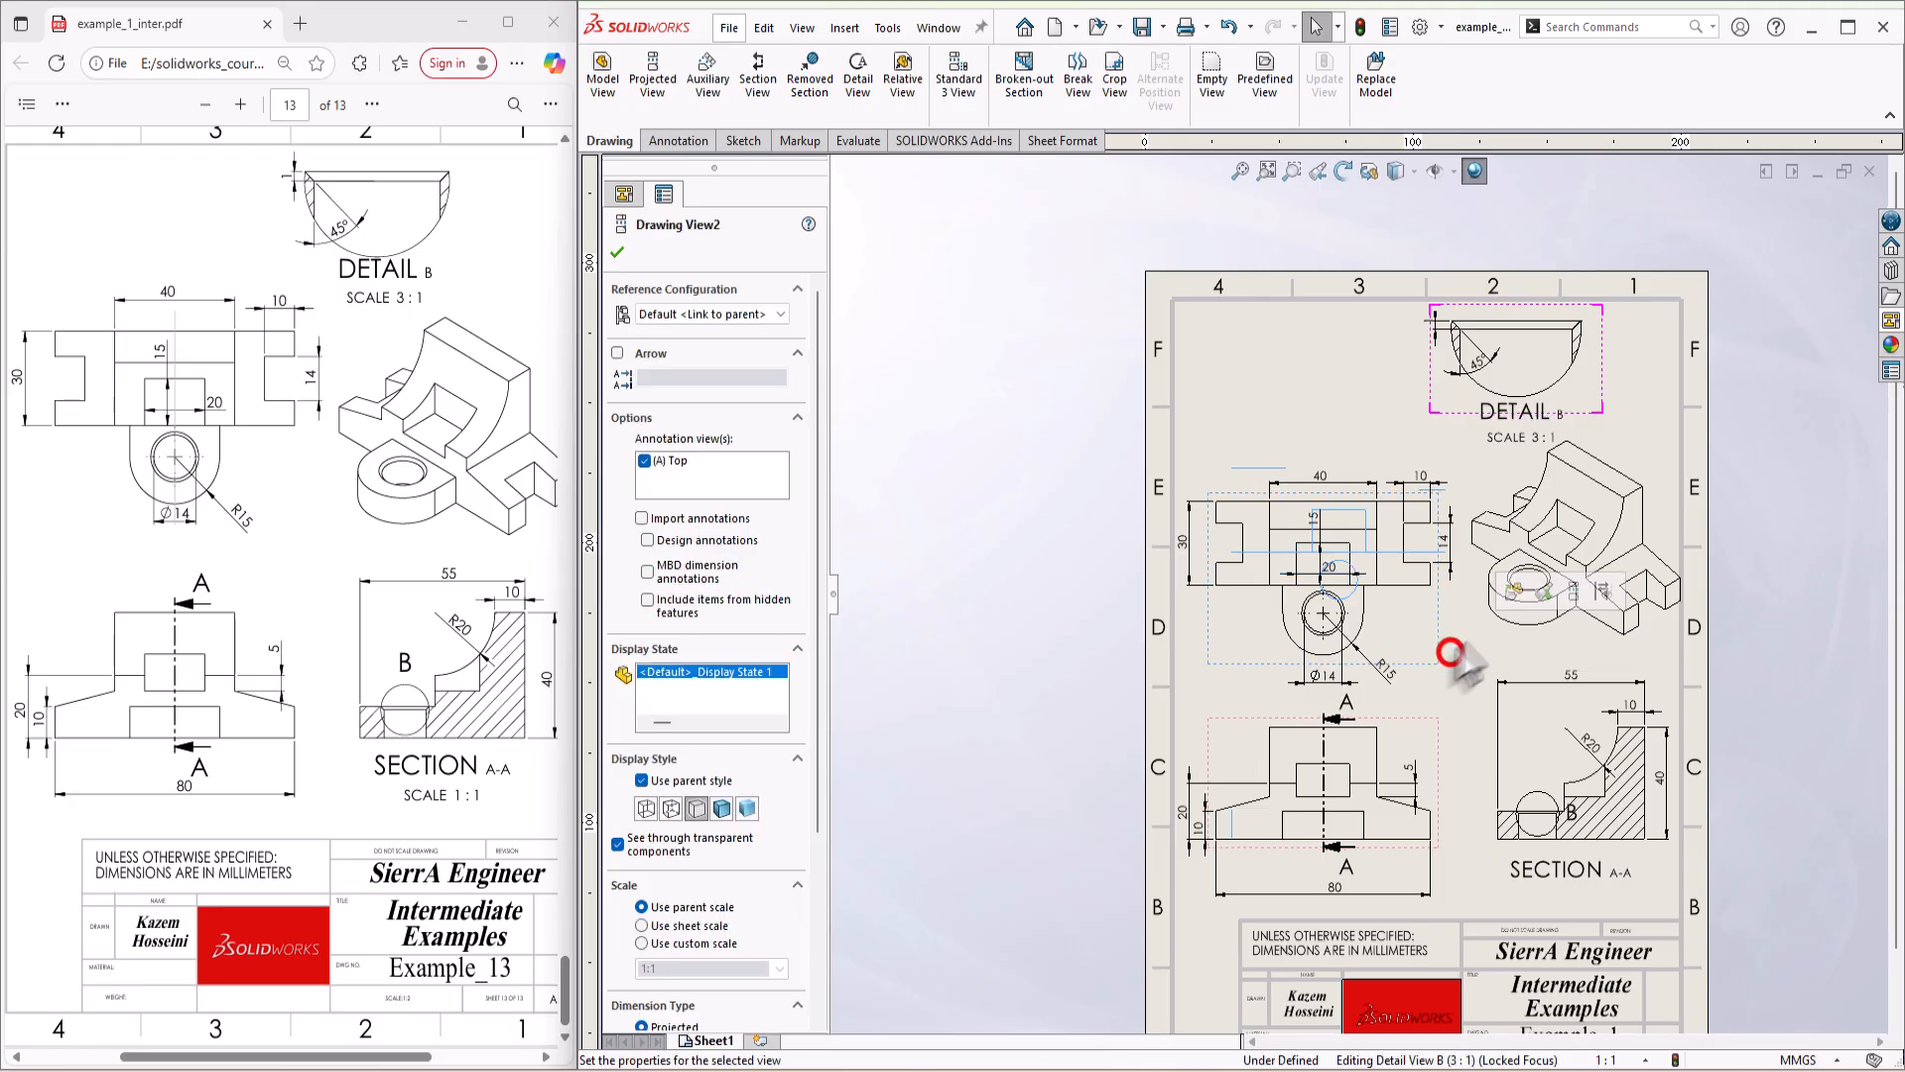
pyautogui.click(1790, 625)
pyautogui.scroll(-3, 1369, 595)
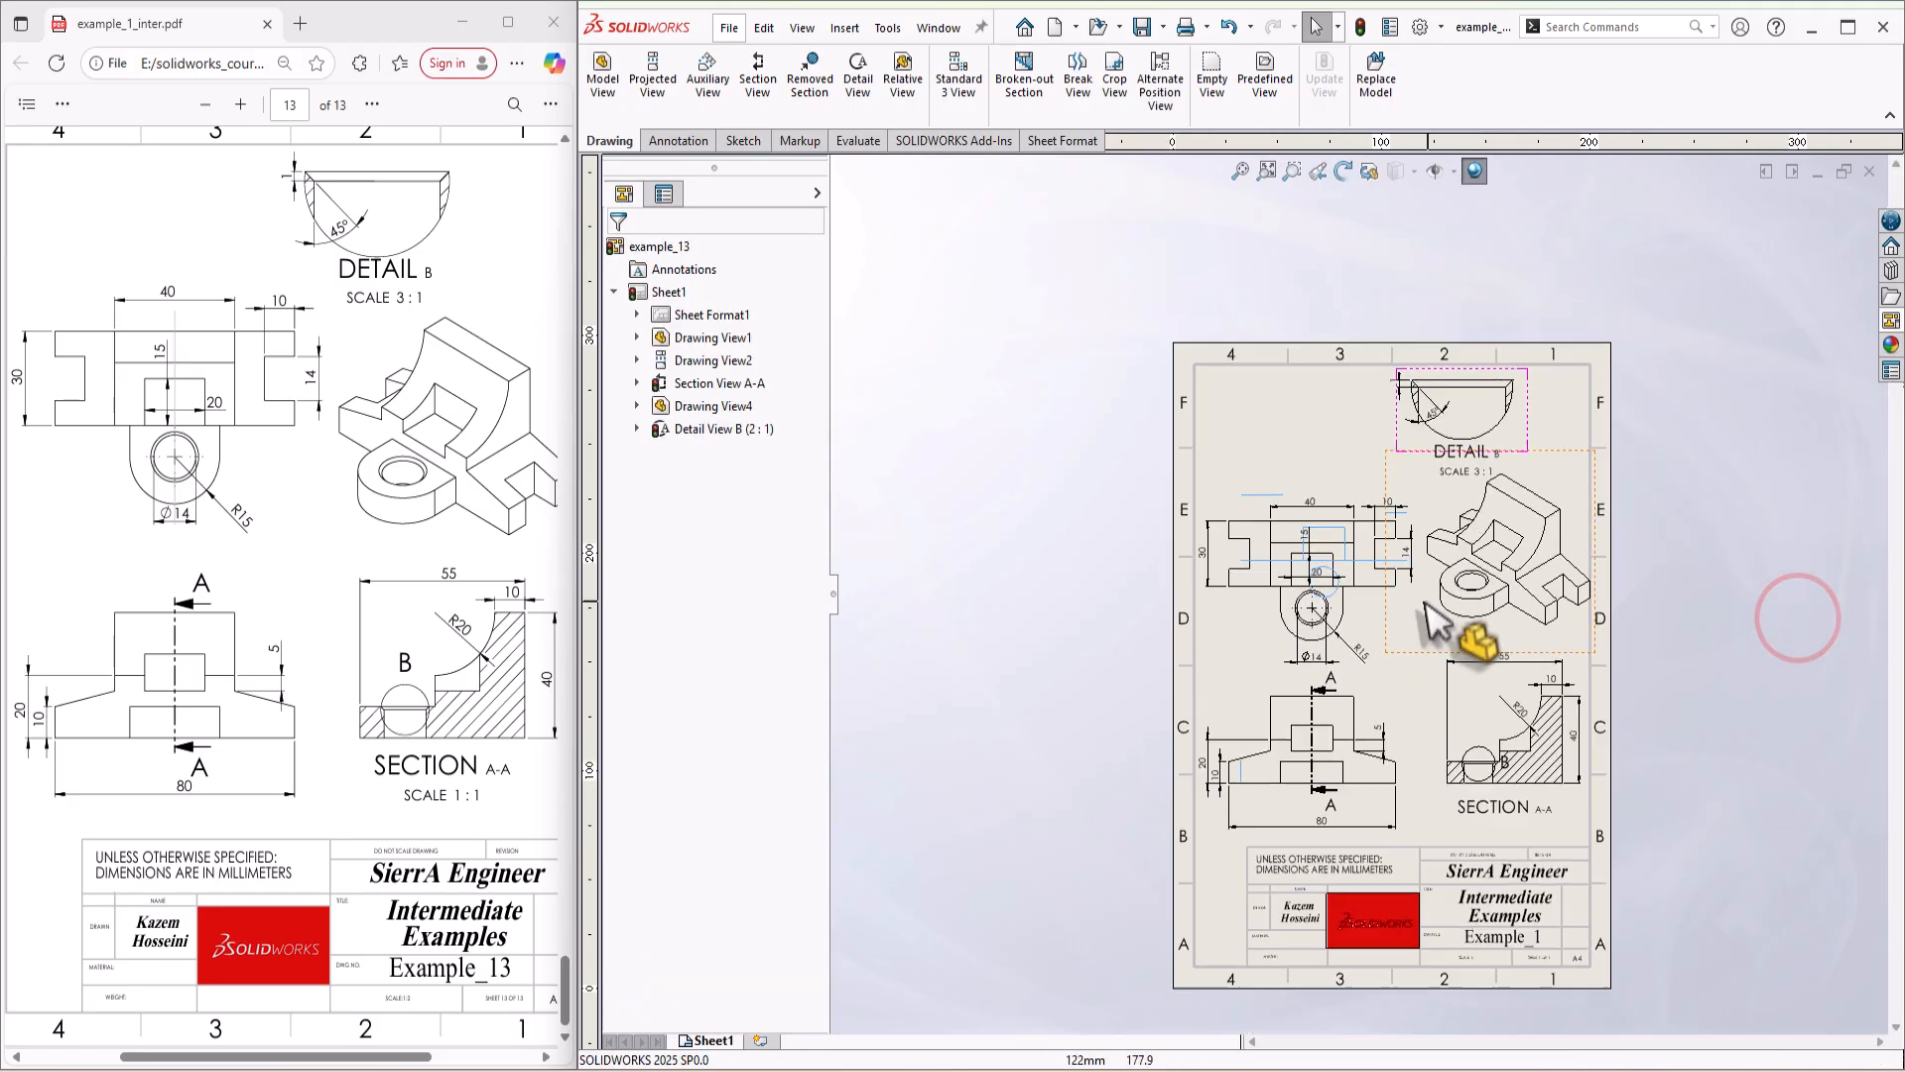
# Step: Examine the section, top, front and isometric views to check their dimensions and placement against the reference drawing
pyautogui.scroll(6, 1467, 732)
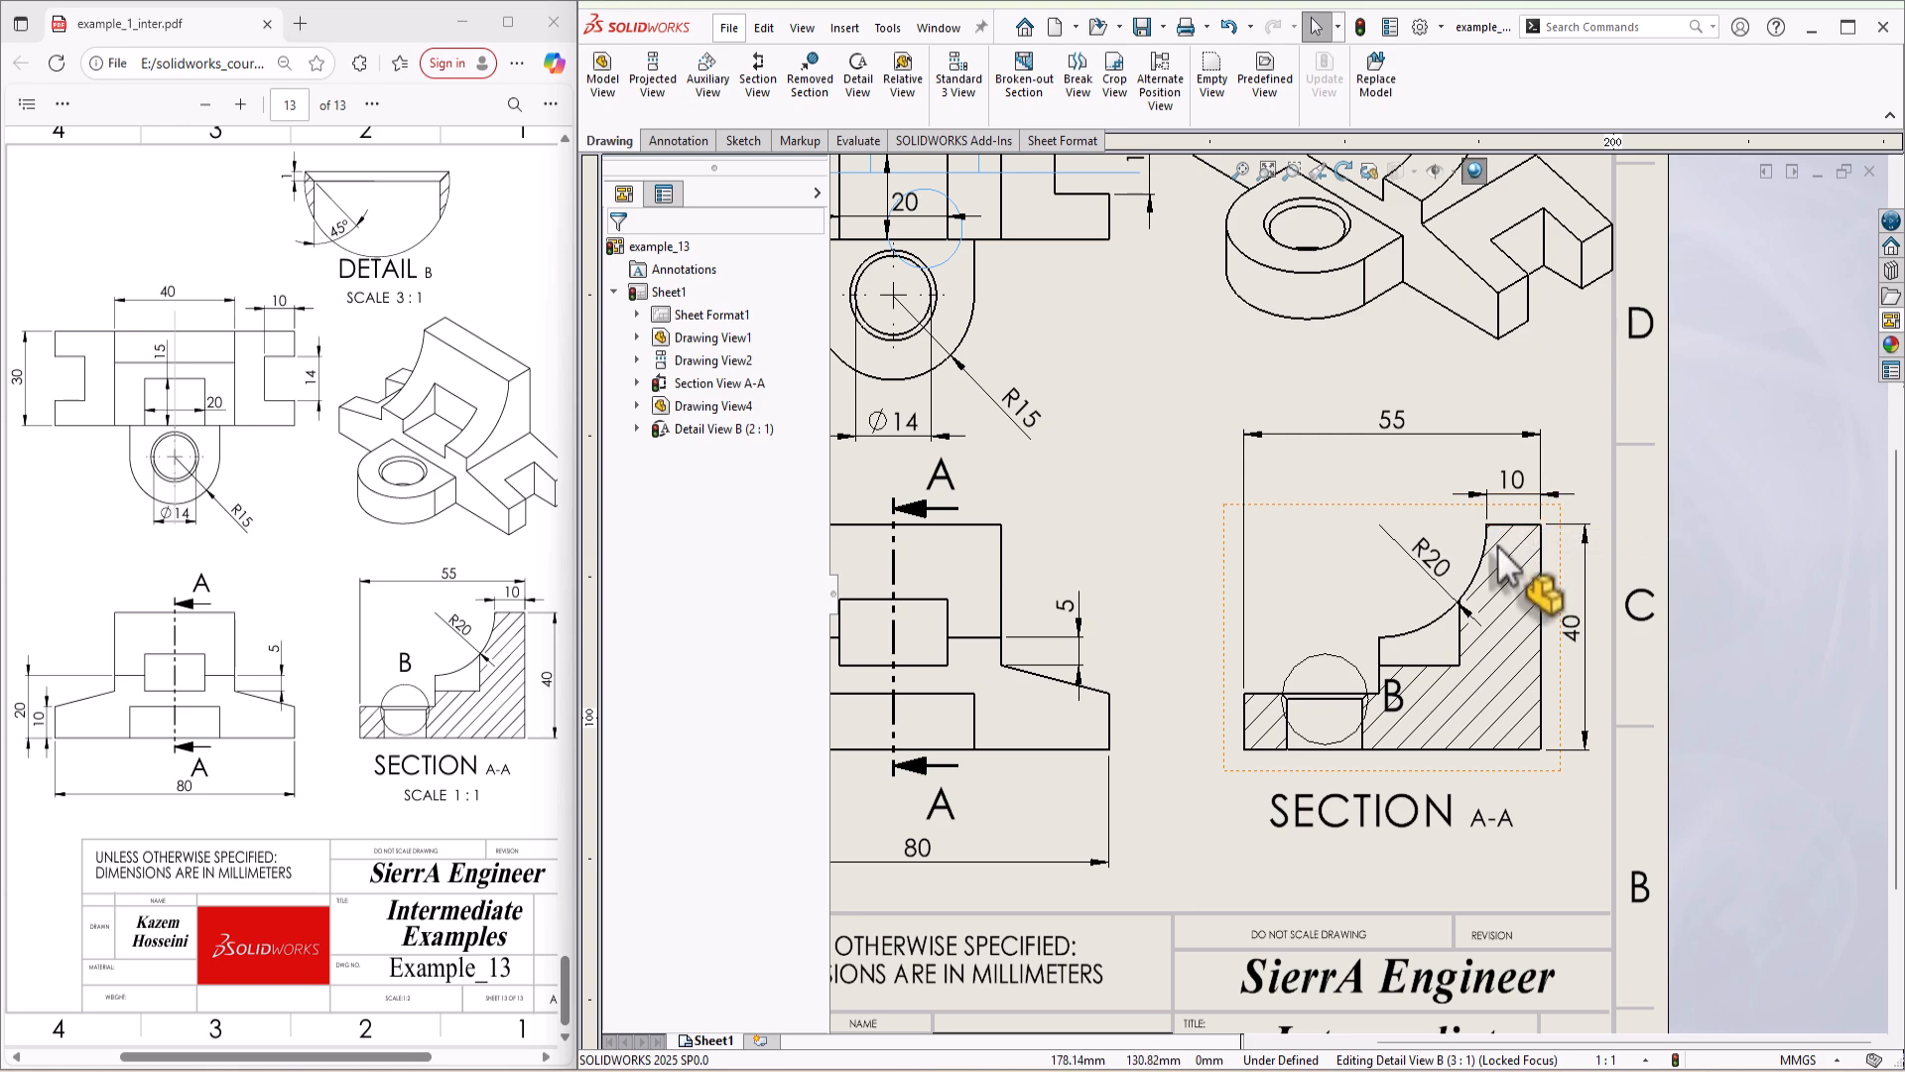
pyautogui.scroll(-3, 1356, 576)
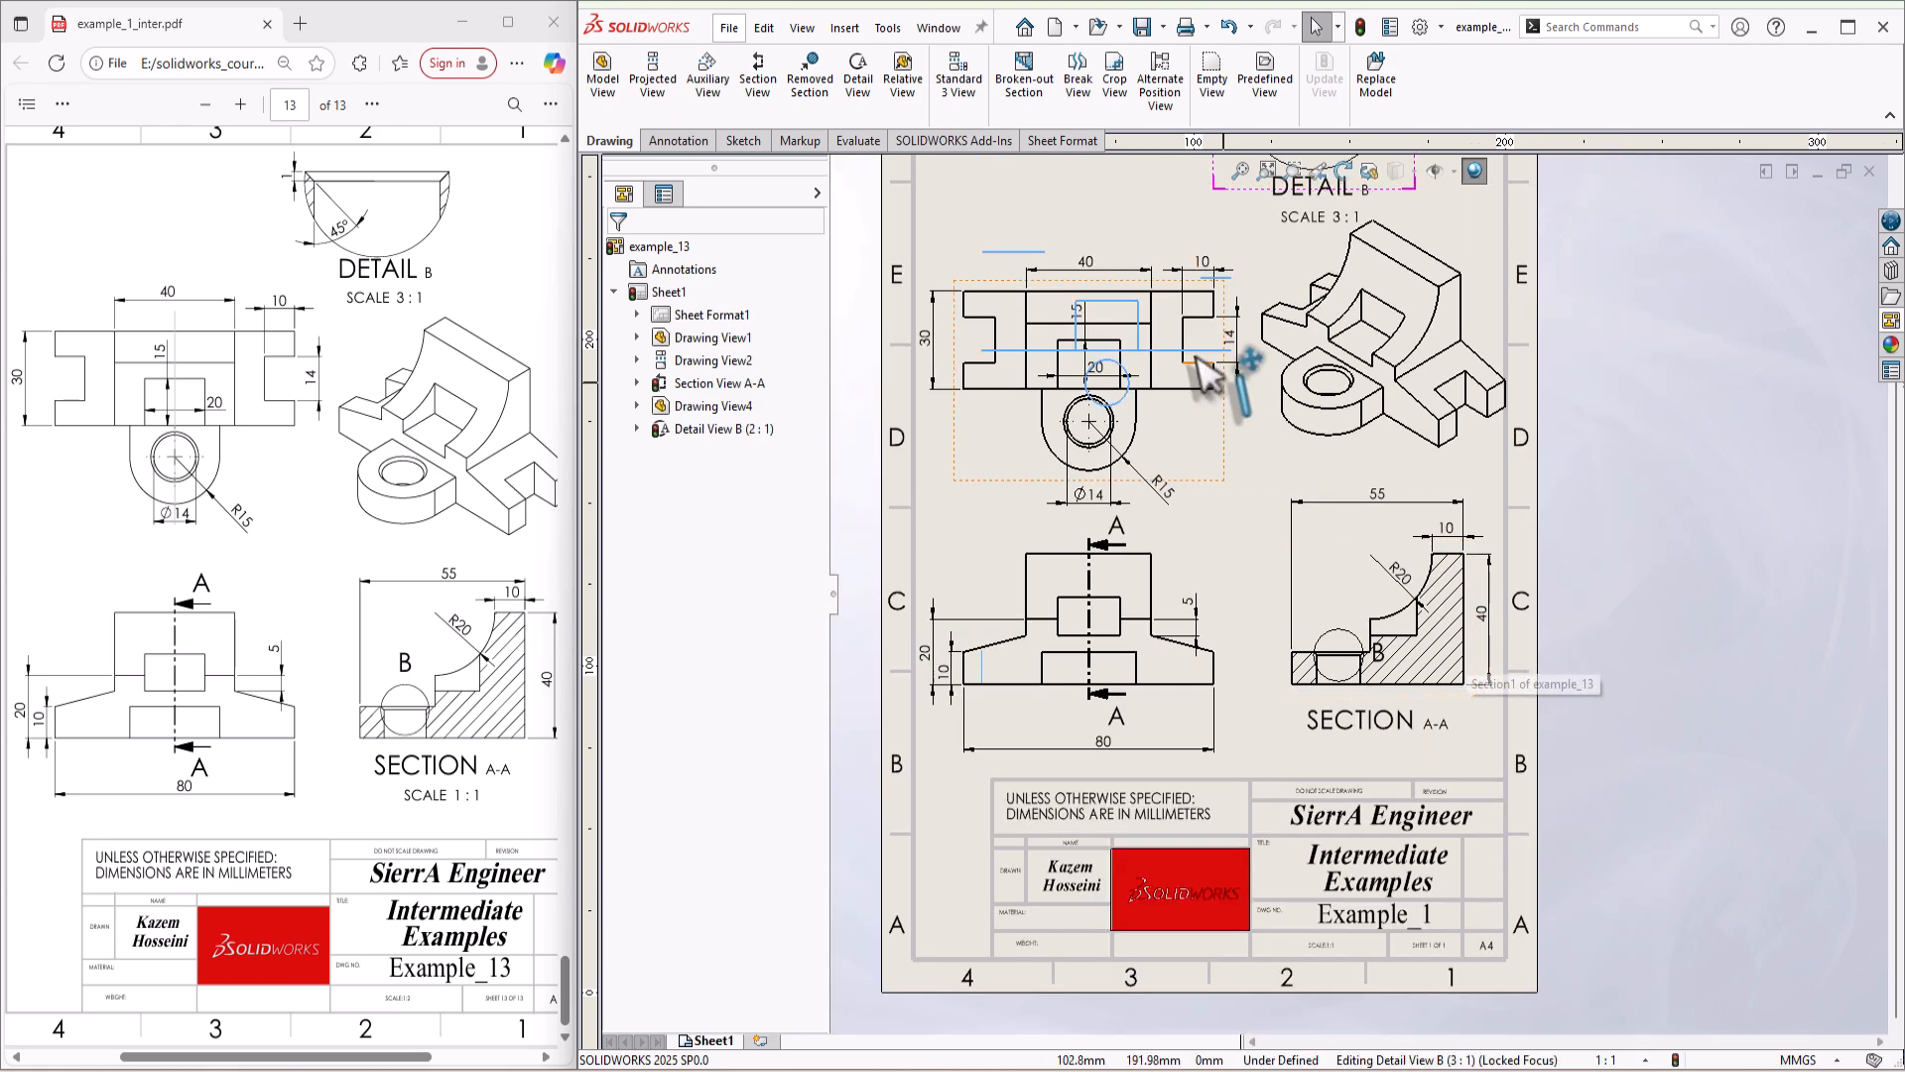
pyautogui.scroll(3, 1206, 372)
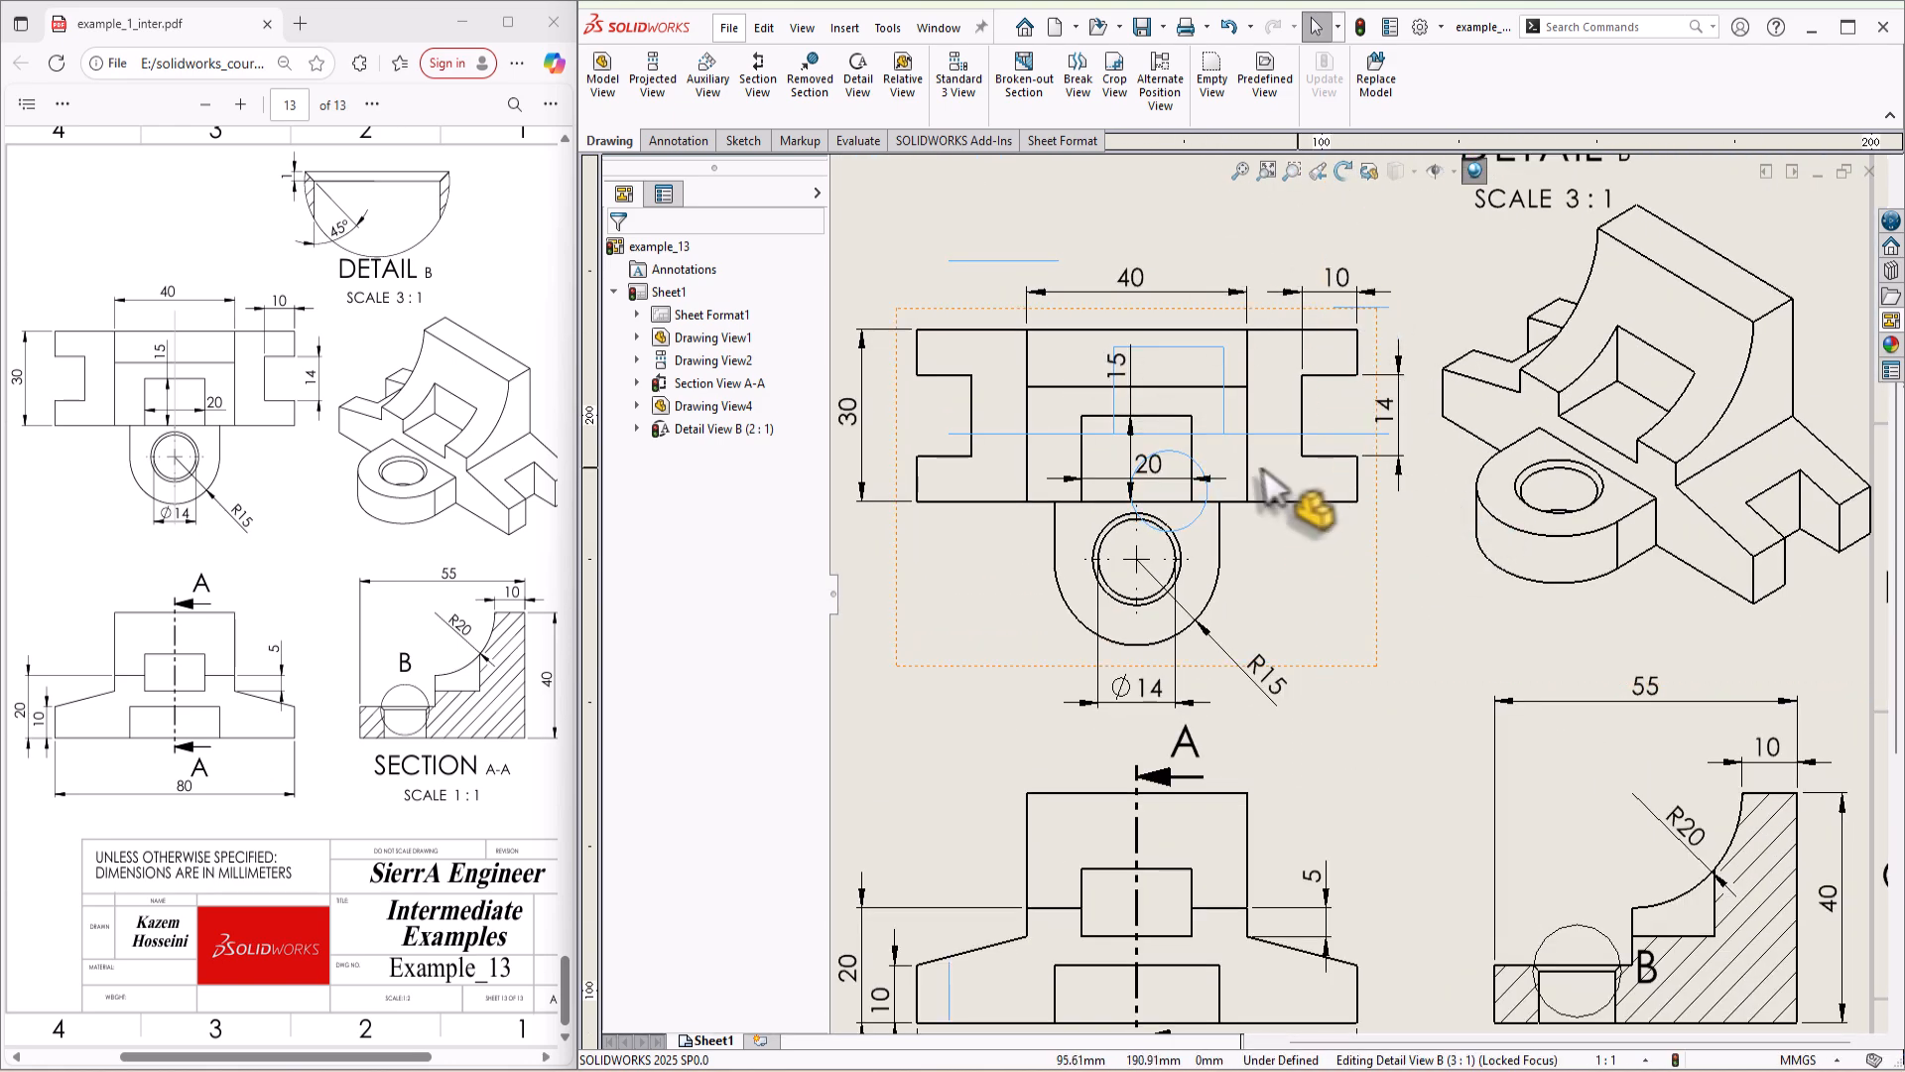
pyautogui.scroll(-2, 1144, 437)
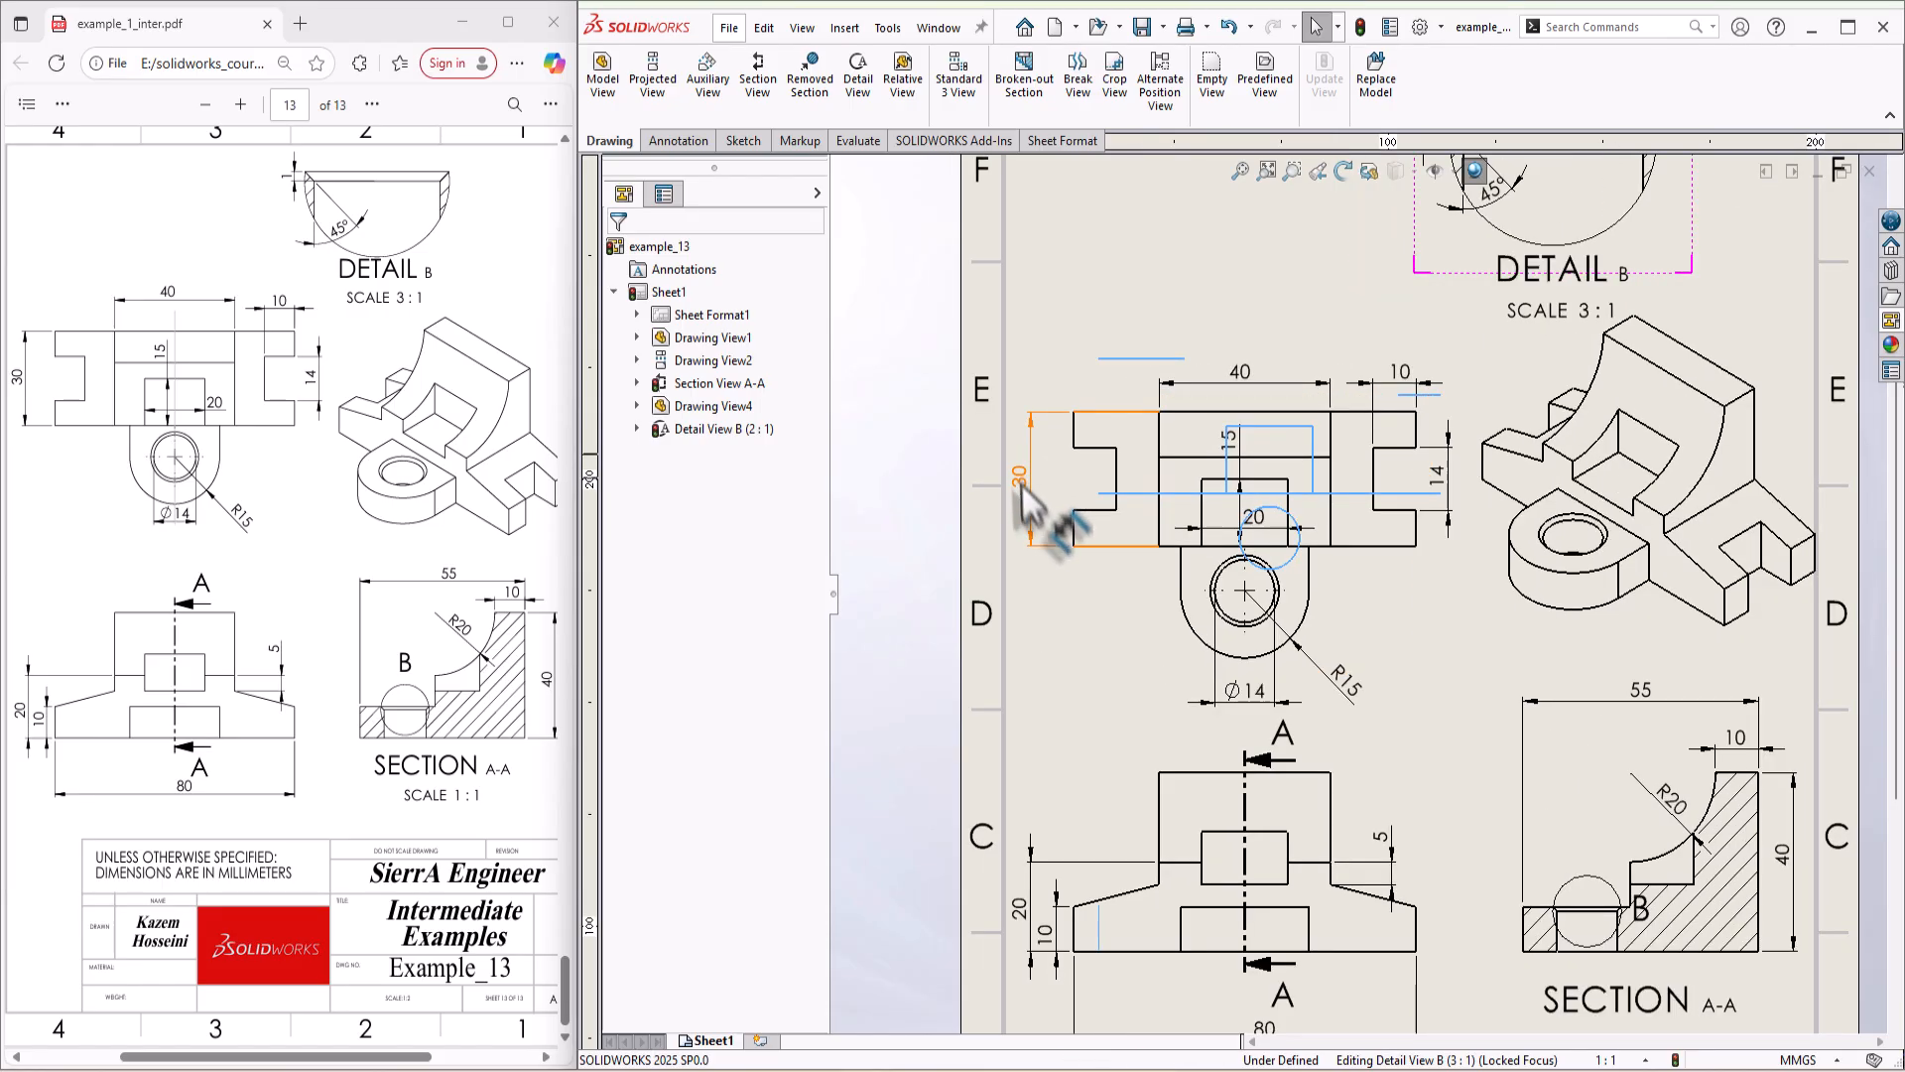
pyautogui.scroll(-5, 1325, 659)
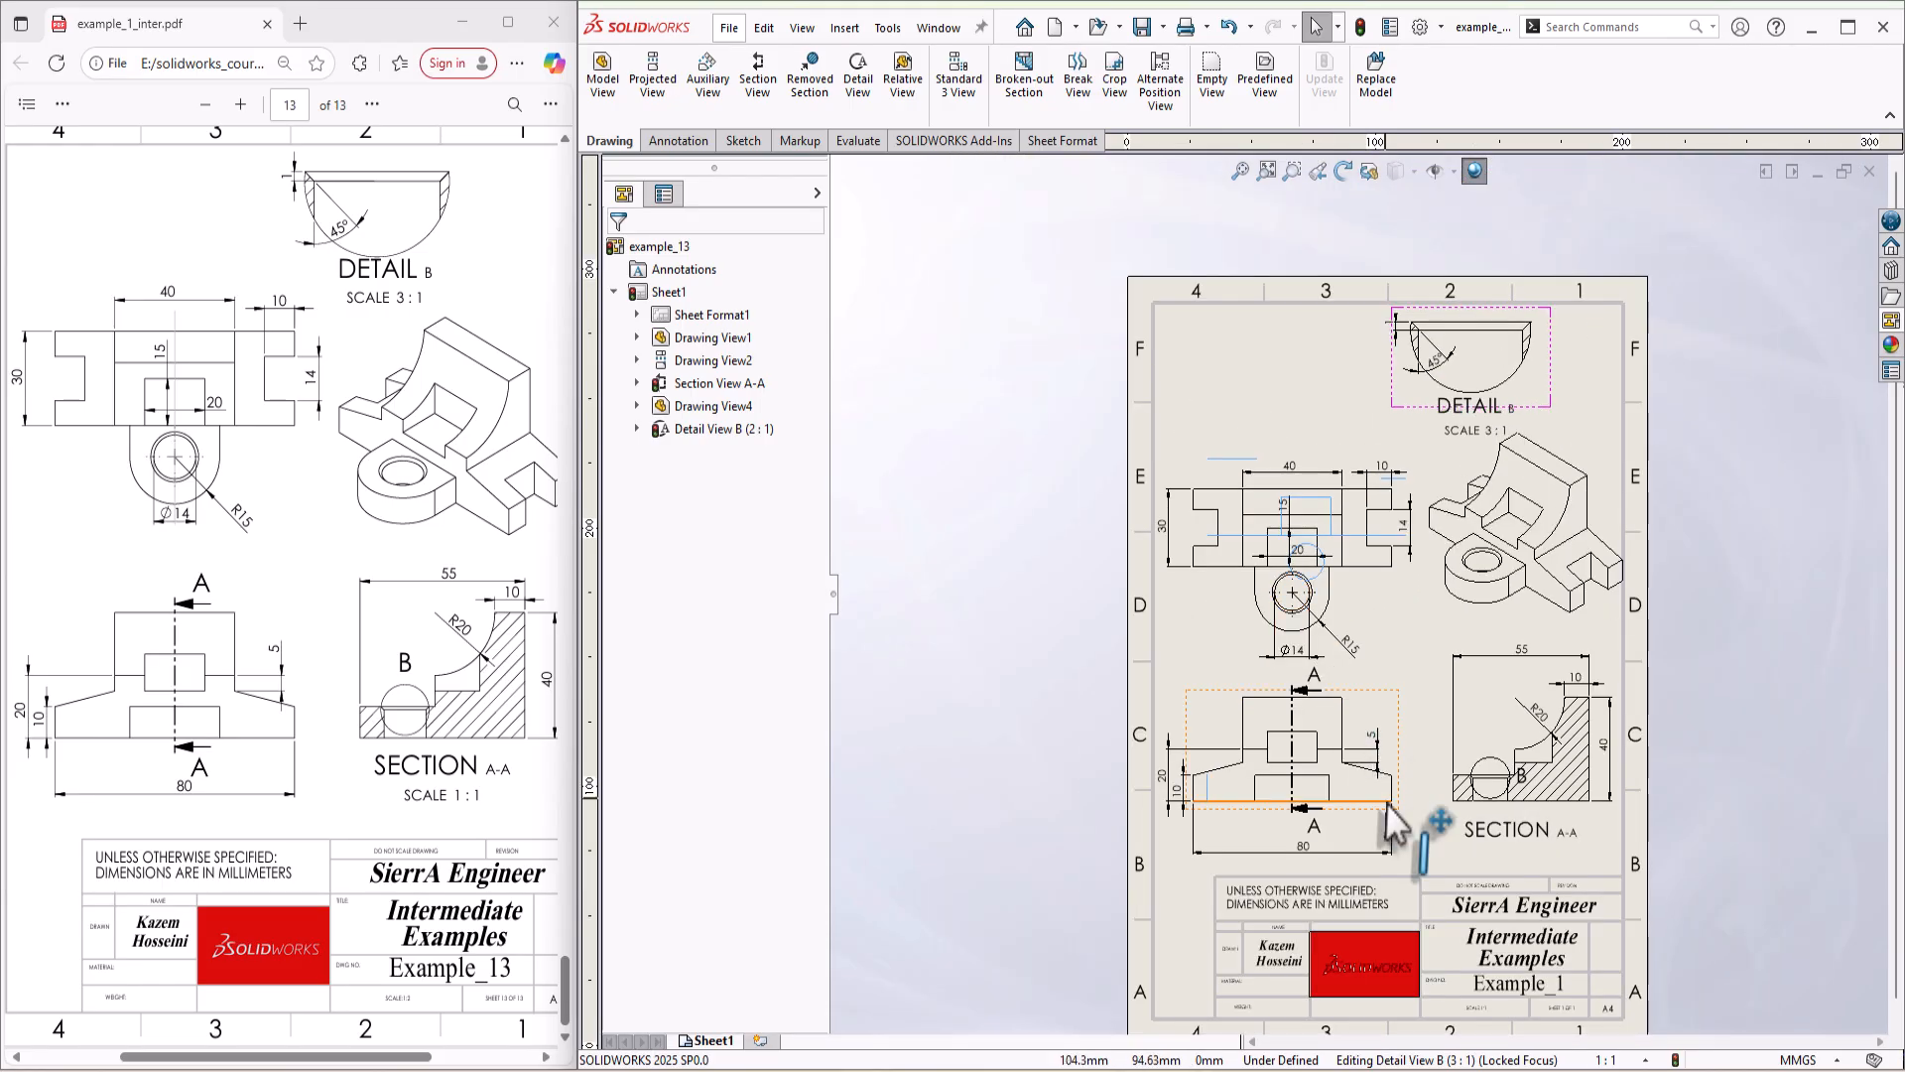
pyautogui.scroll(-1, 1587, 575)
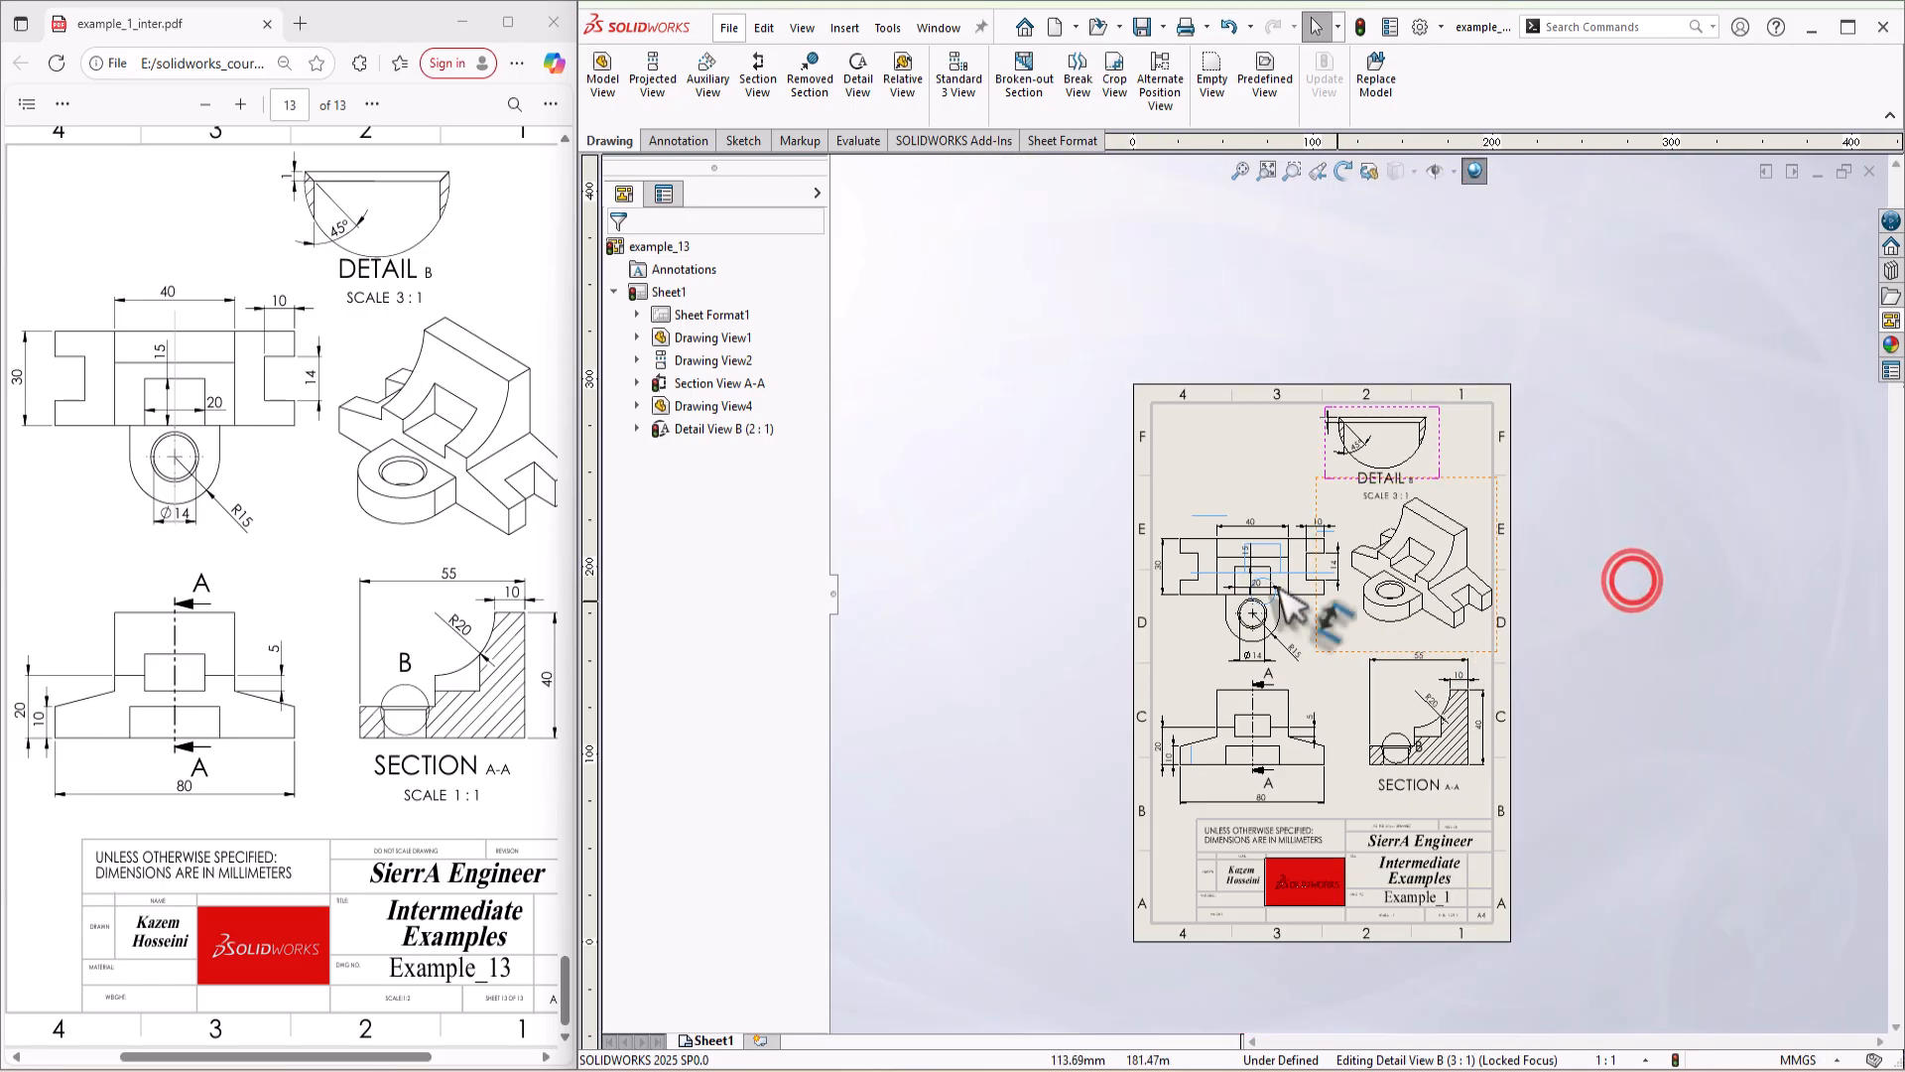
pyautogui.scroll(1, 1370, 665)
pyautogui.scroll(1, 1439, 740)
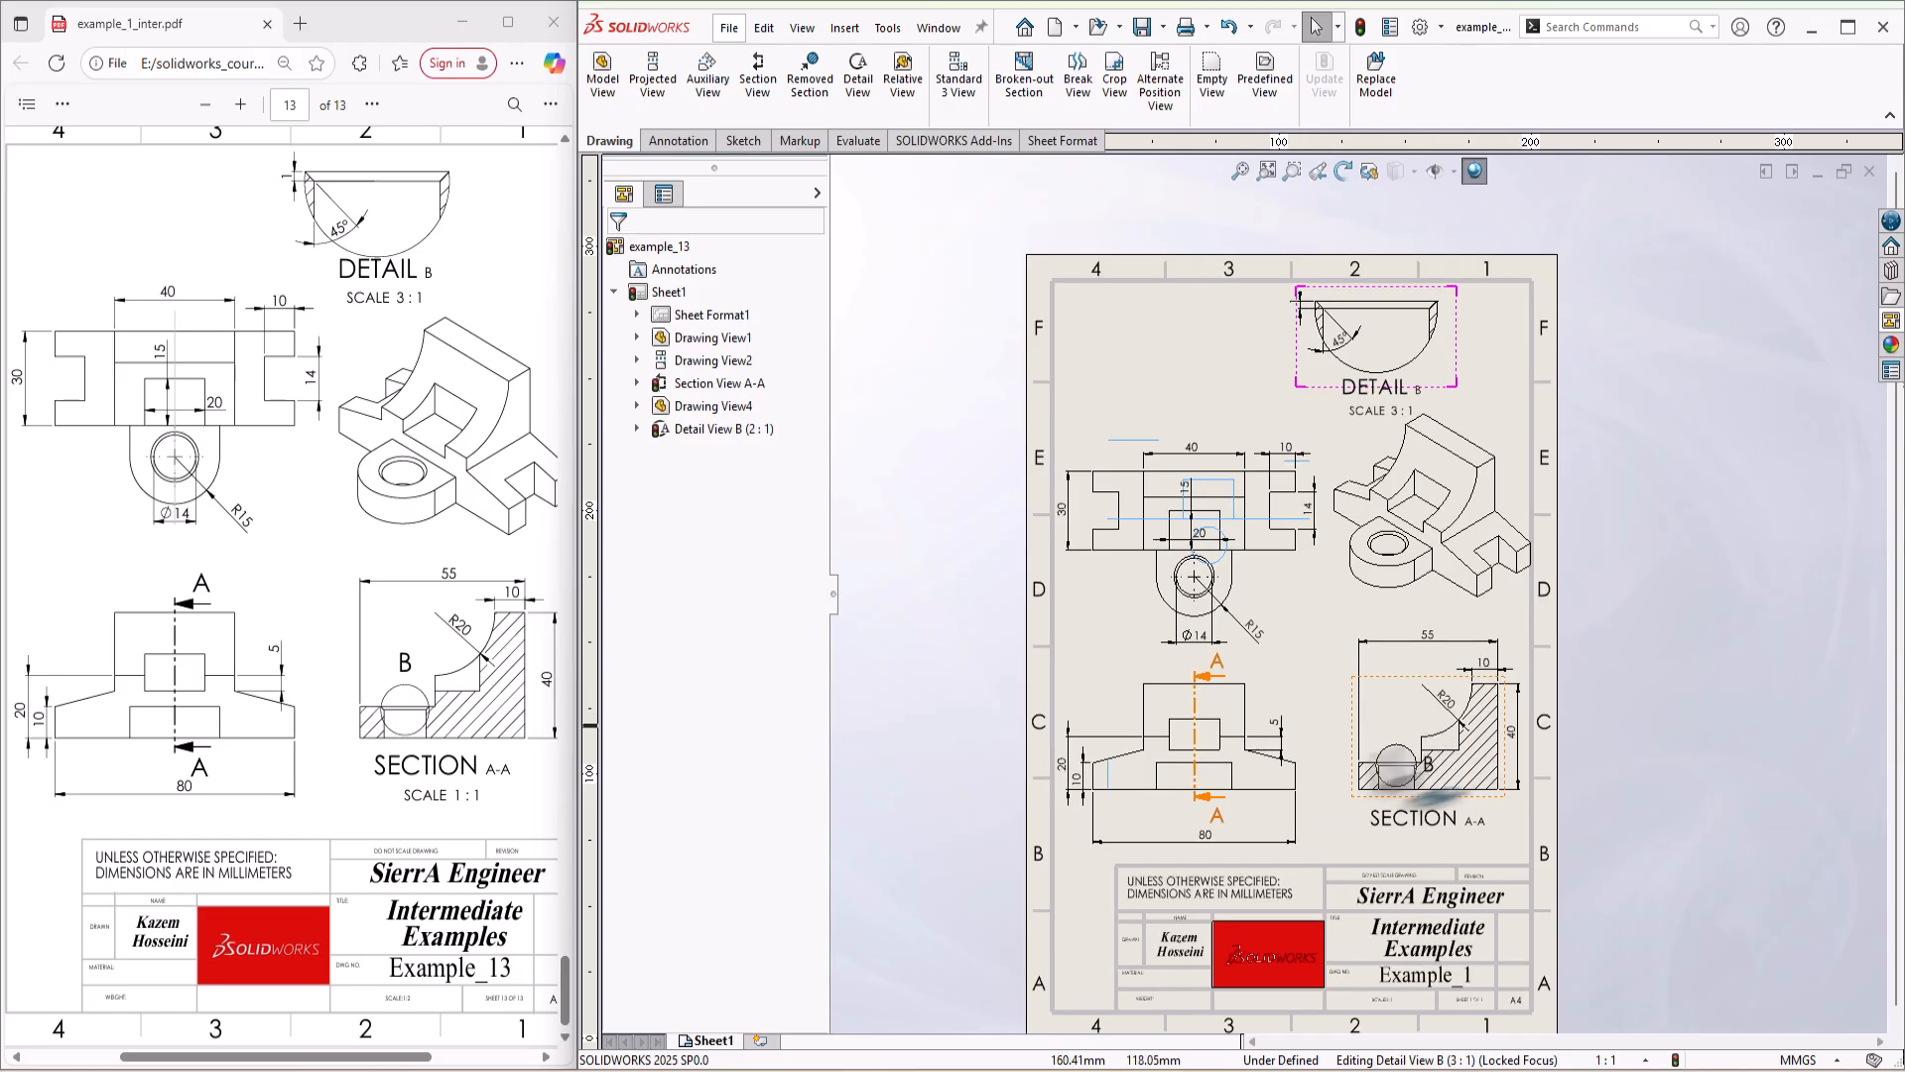
# Step: Edit the sheet format so the title block's drawing number reads Example_13, and return to the drawing sheet
pyautogui.rightClick(689, 318)
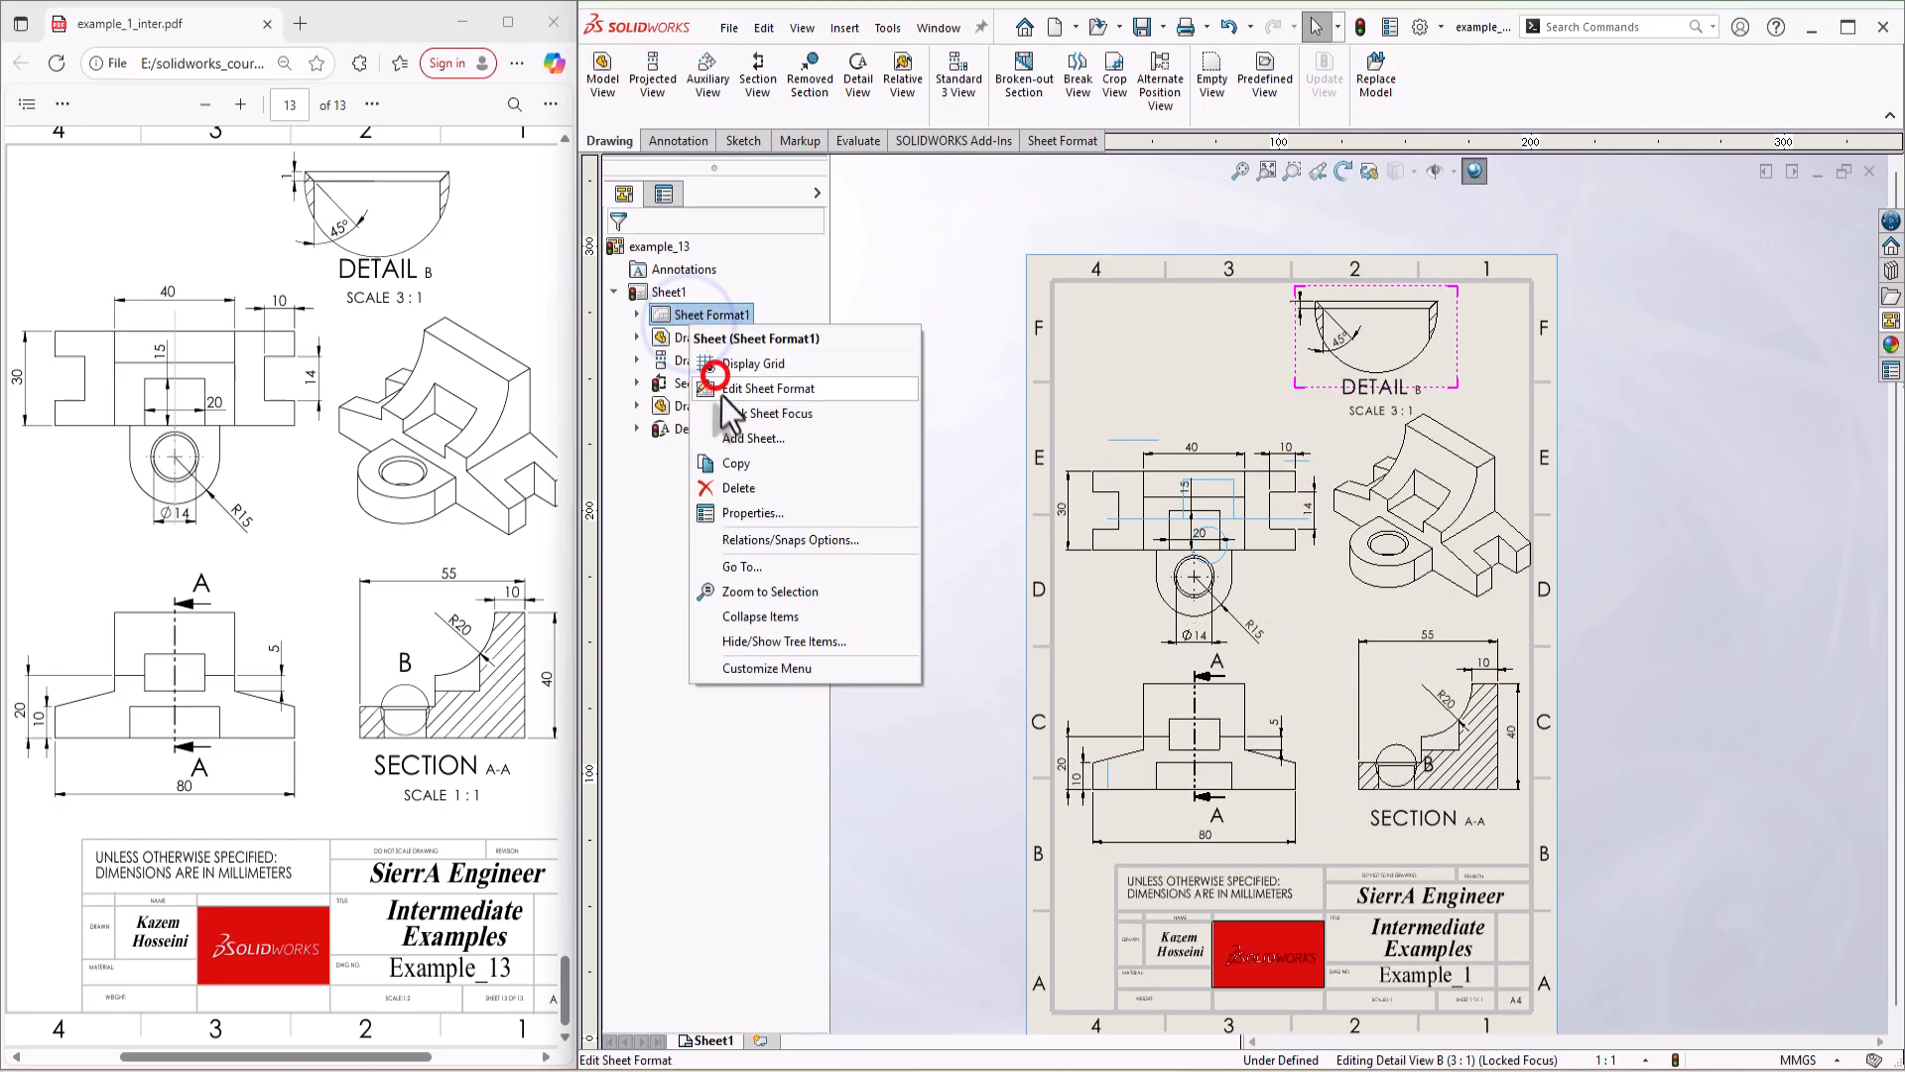
pyautogui.click(724, 390)
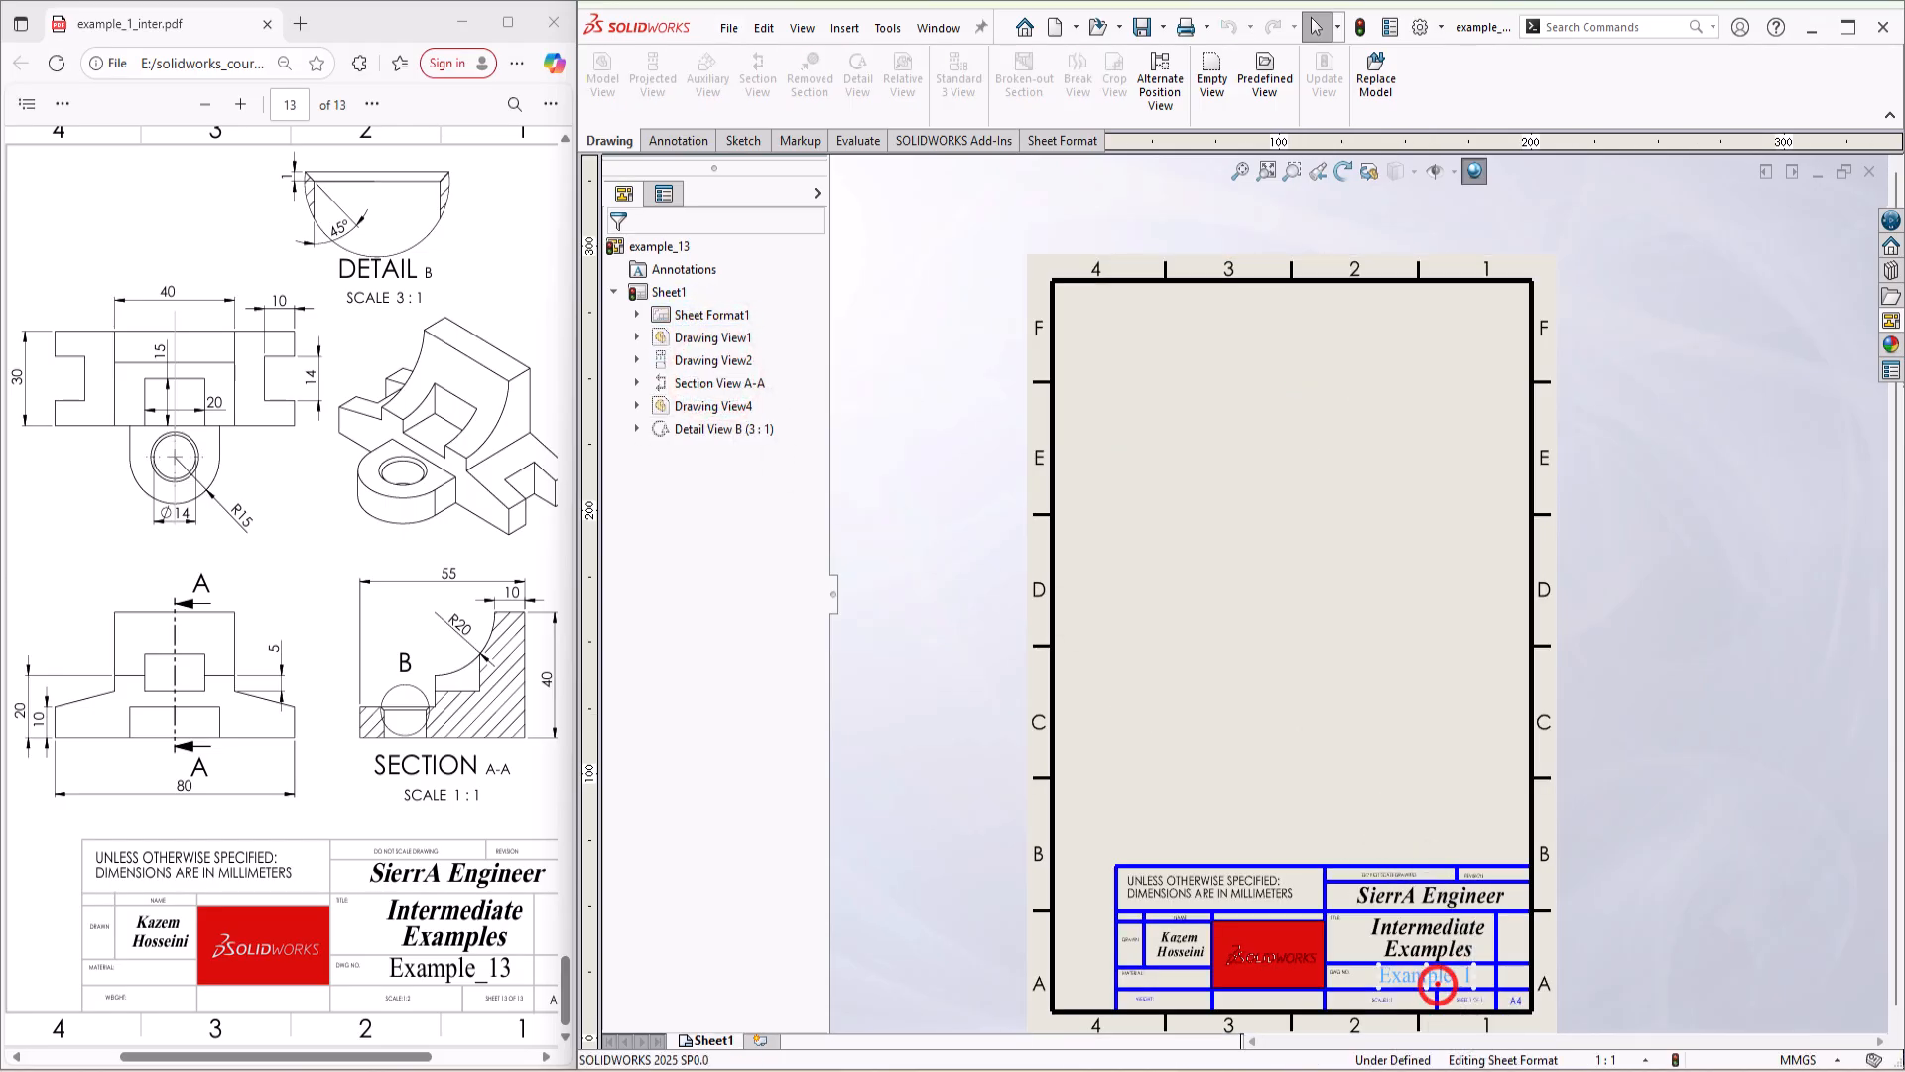
pyautogui.doubleClick(1438, 984)
pyautogui.click(1474, 979)
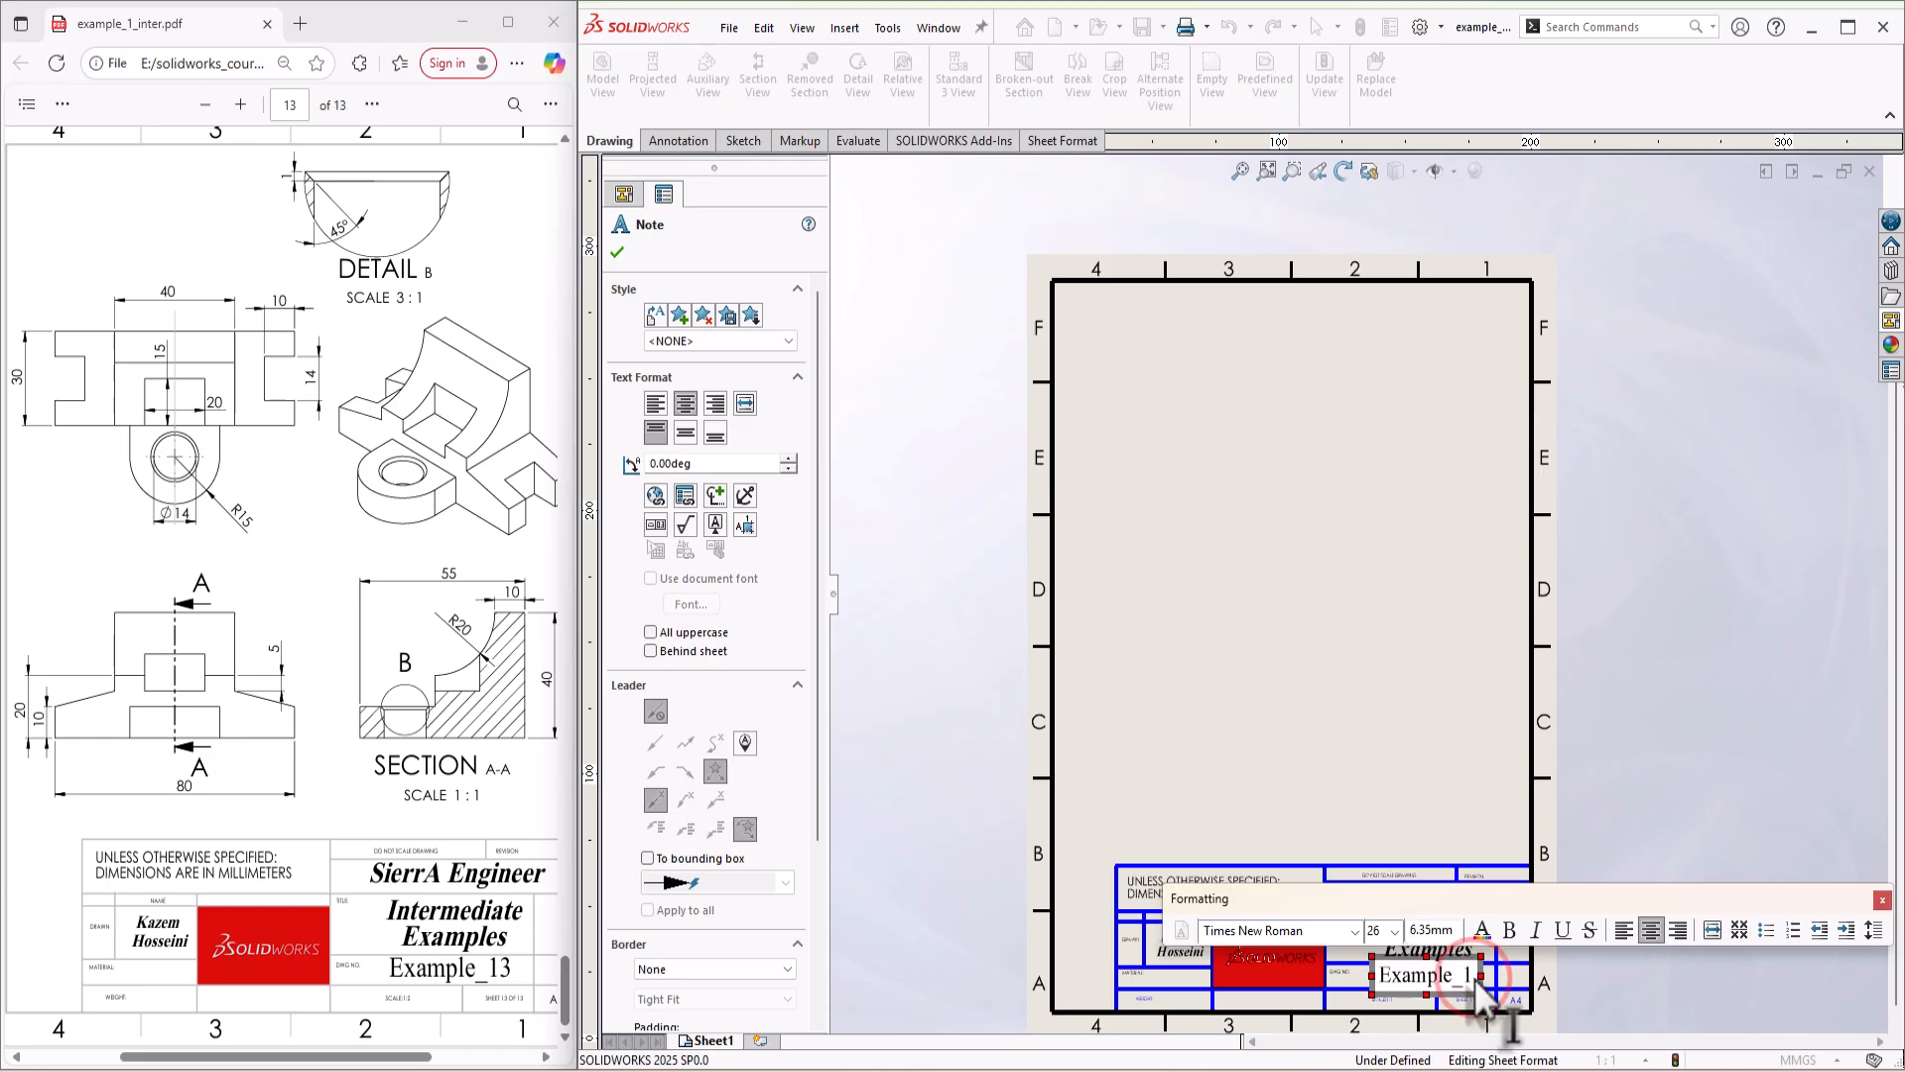
pyautogui.write('3')
pyautogui.click(1568, 689)
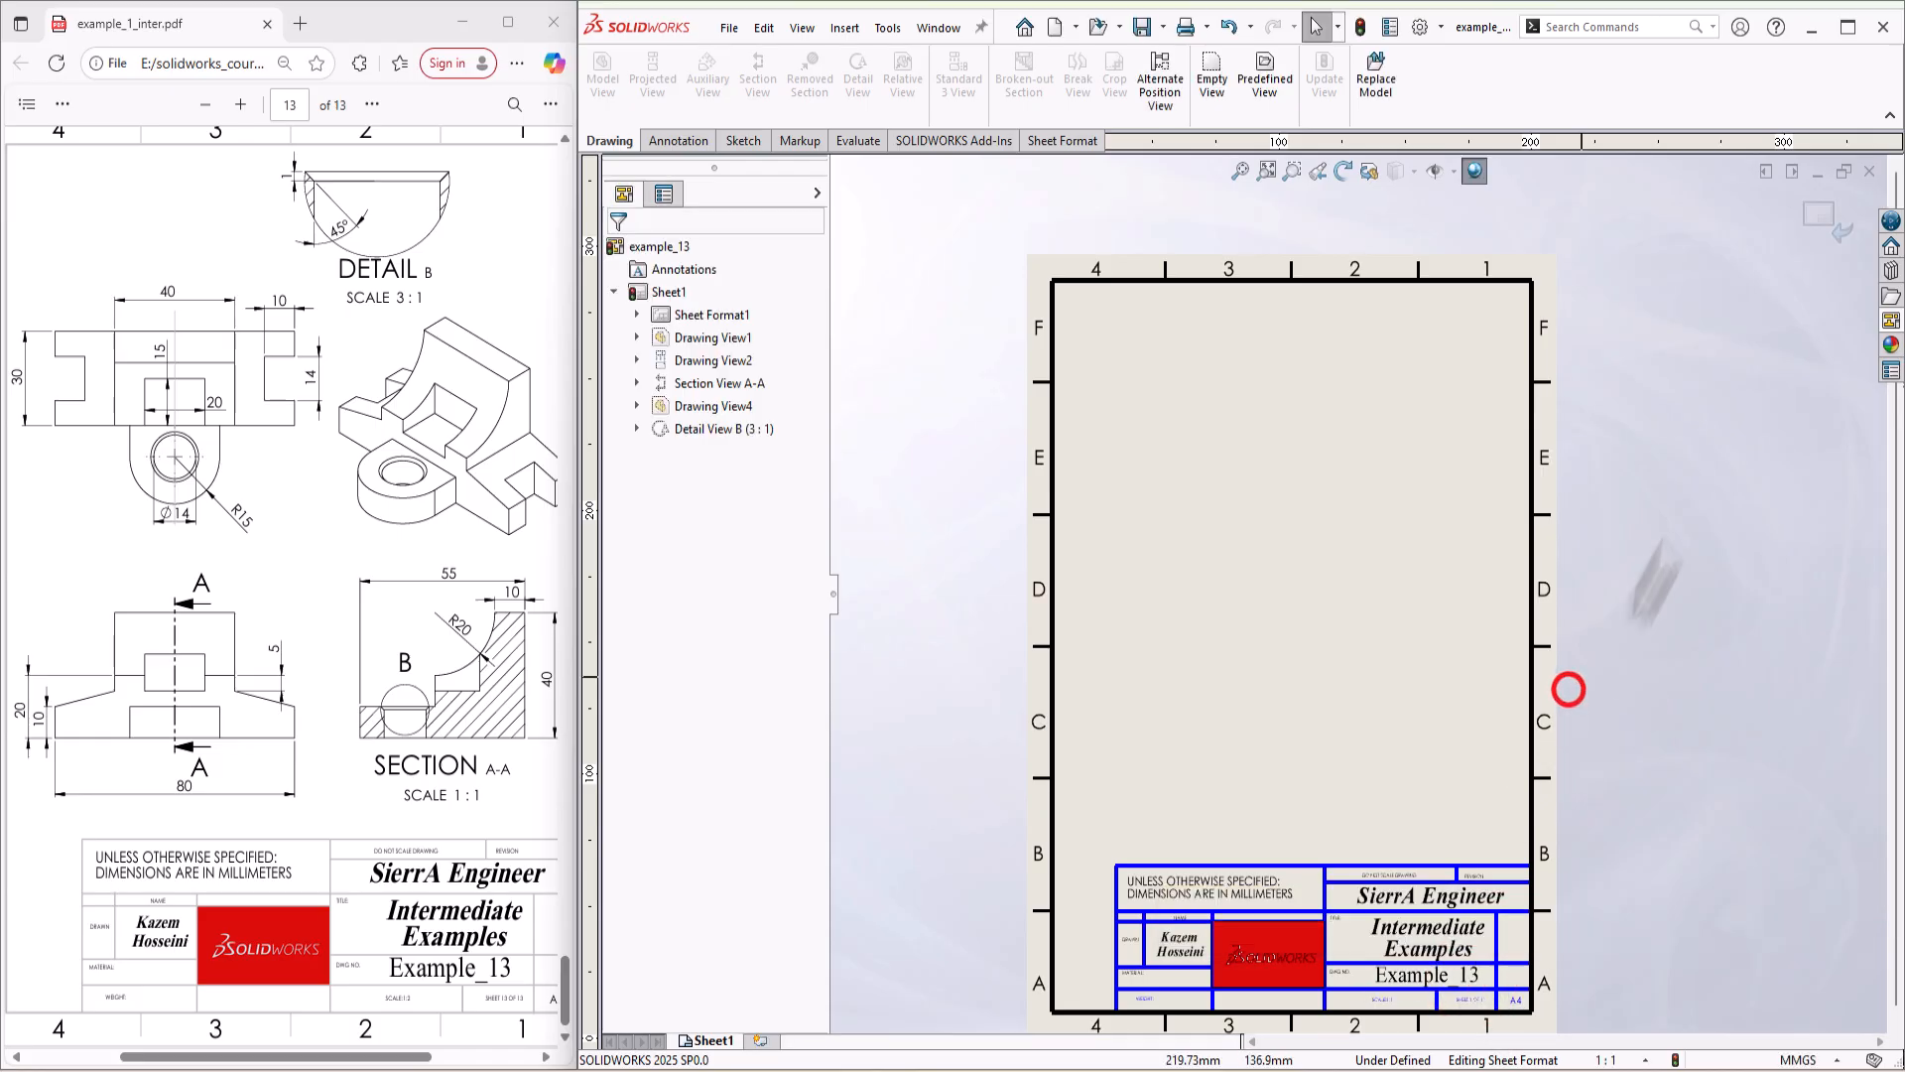
pyautogui.click(1826, 186)
pyautogui.scroll(-1, 1320, 675)
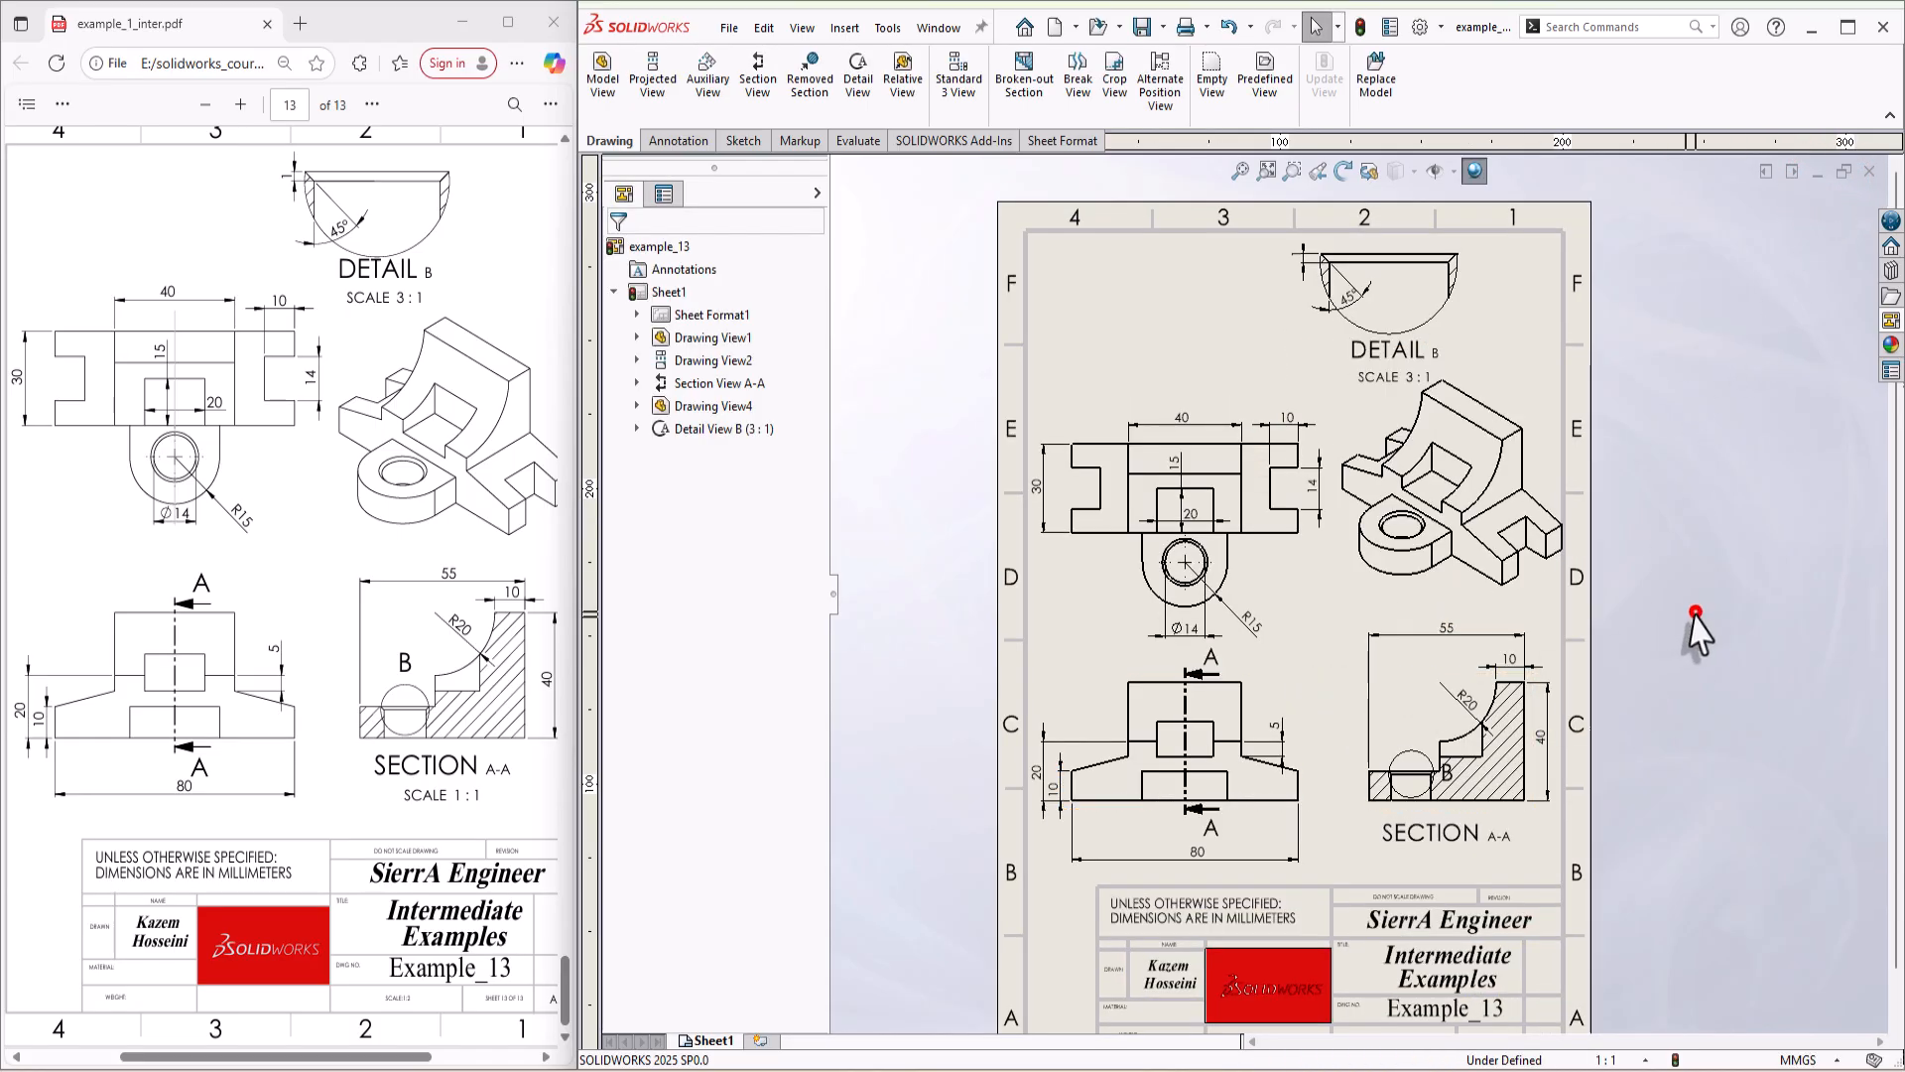